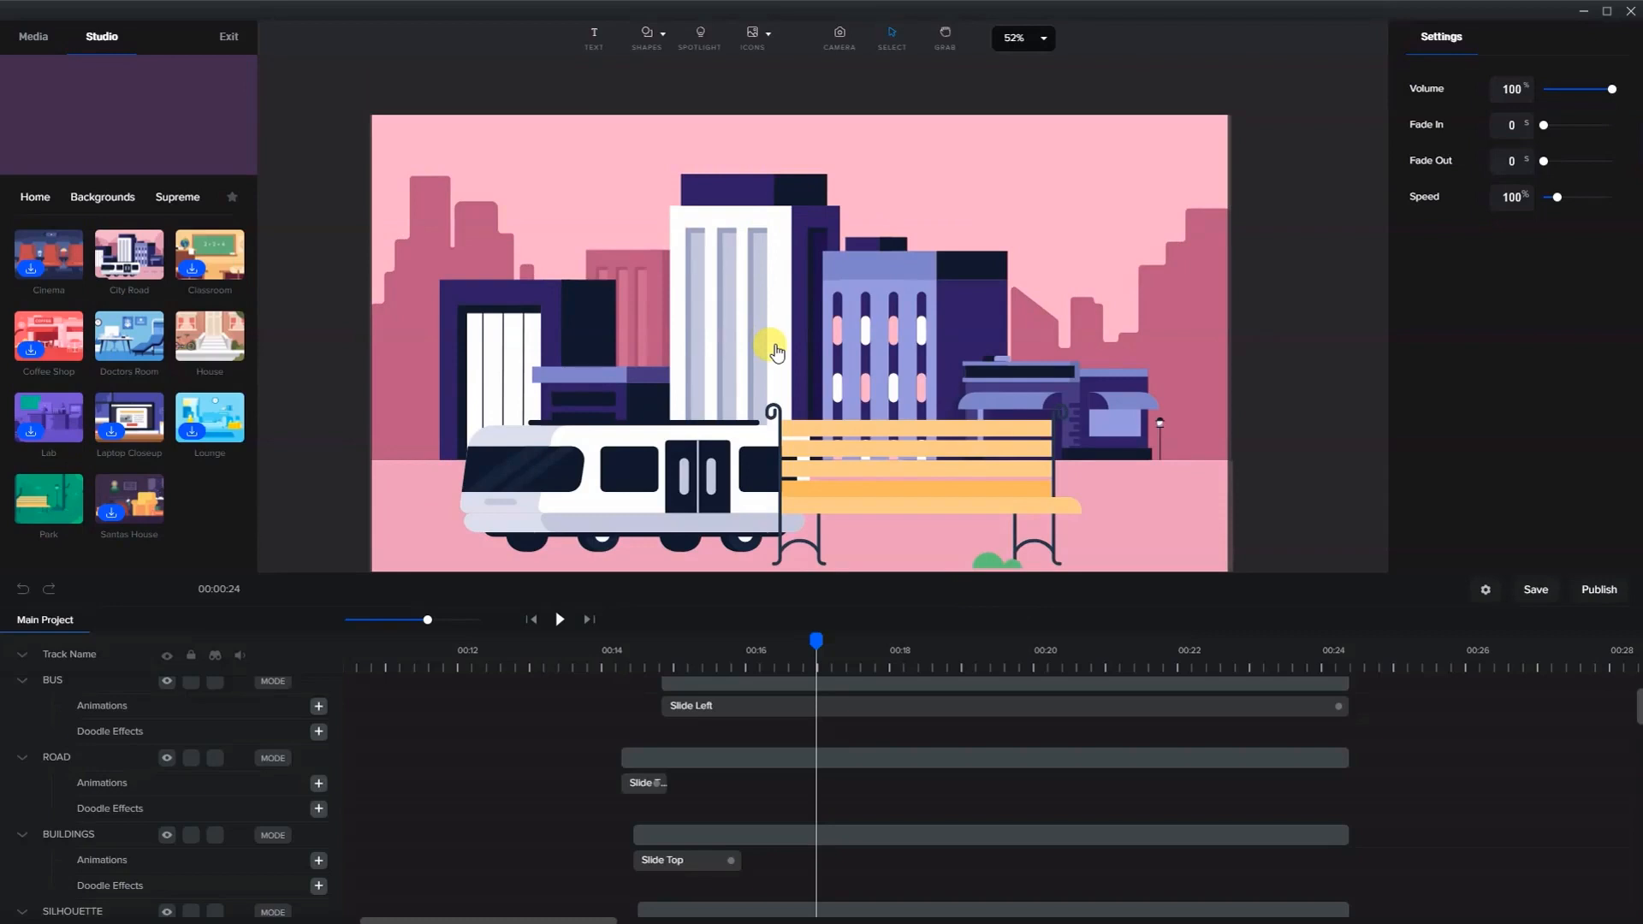
- Select the bench and bus and scrub the timeline to preview the bus sliding into the scene
left_click(860, 410)
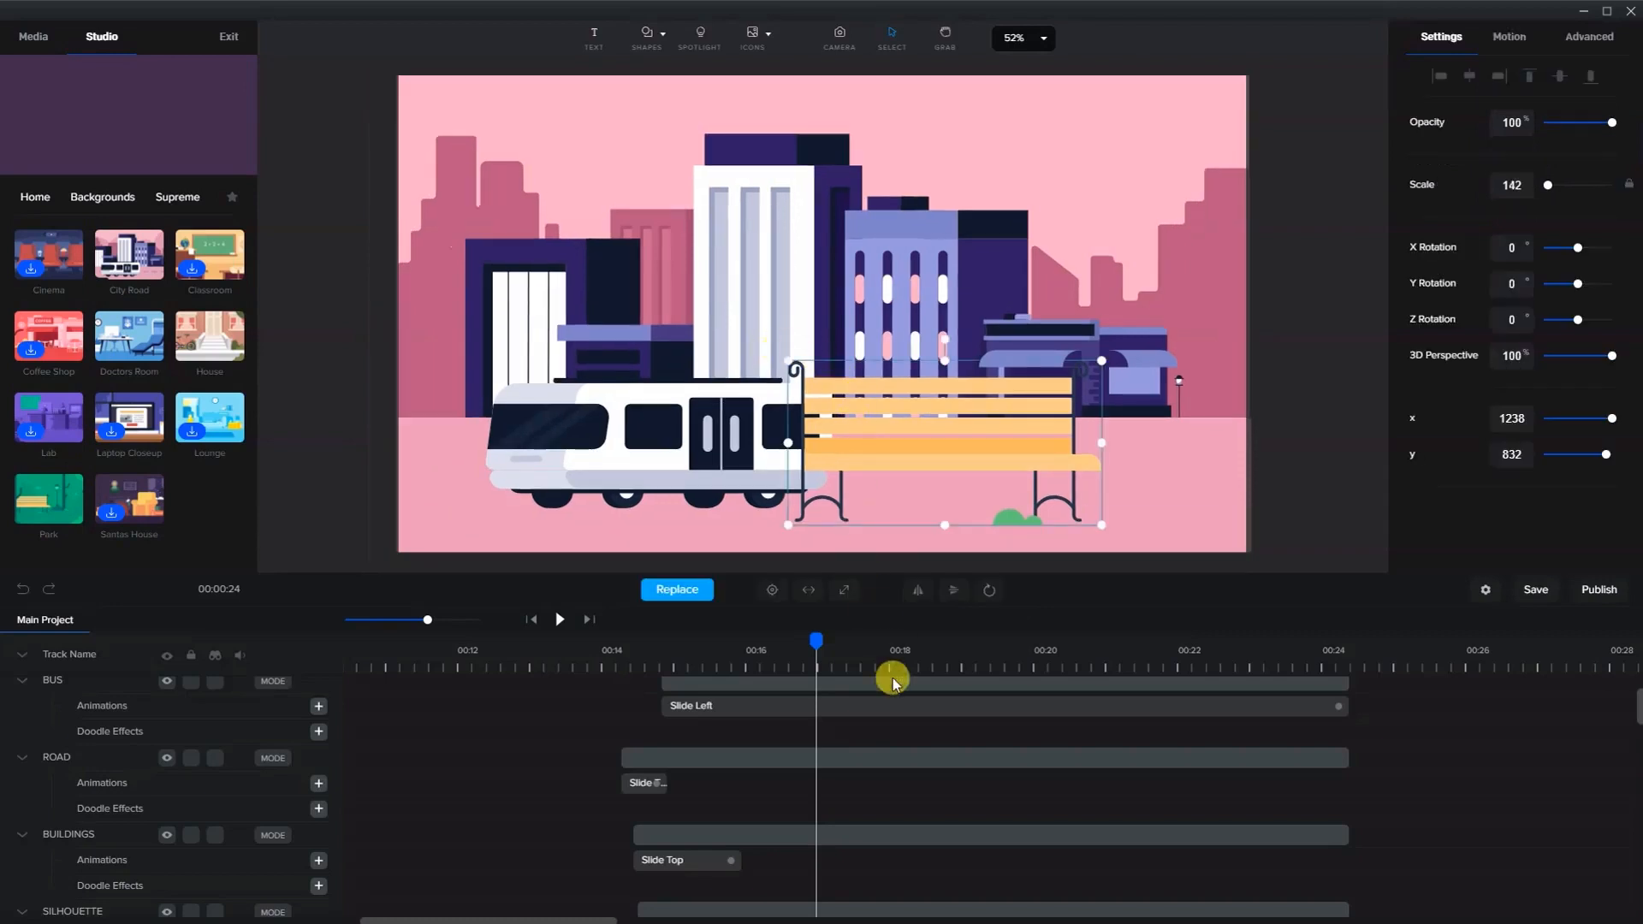
left_click_drag(813, 641, 840, 661)
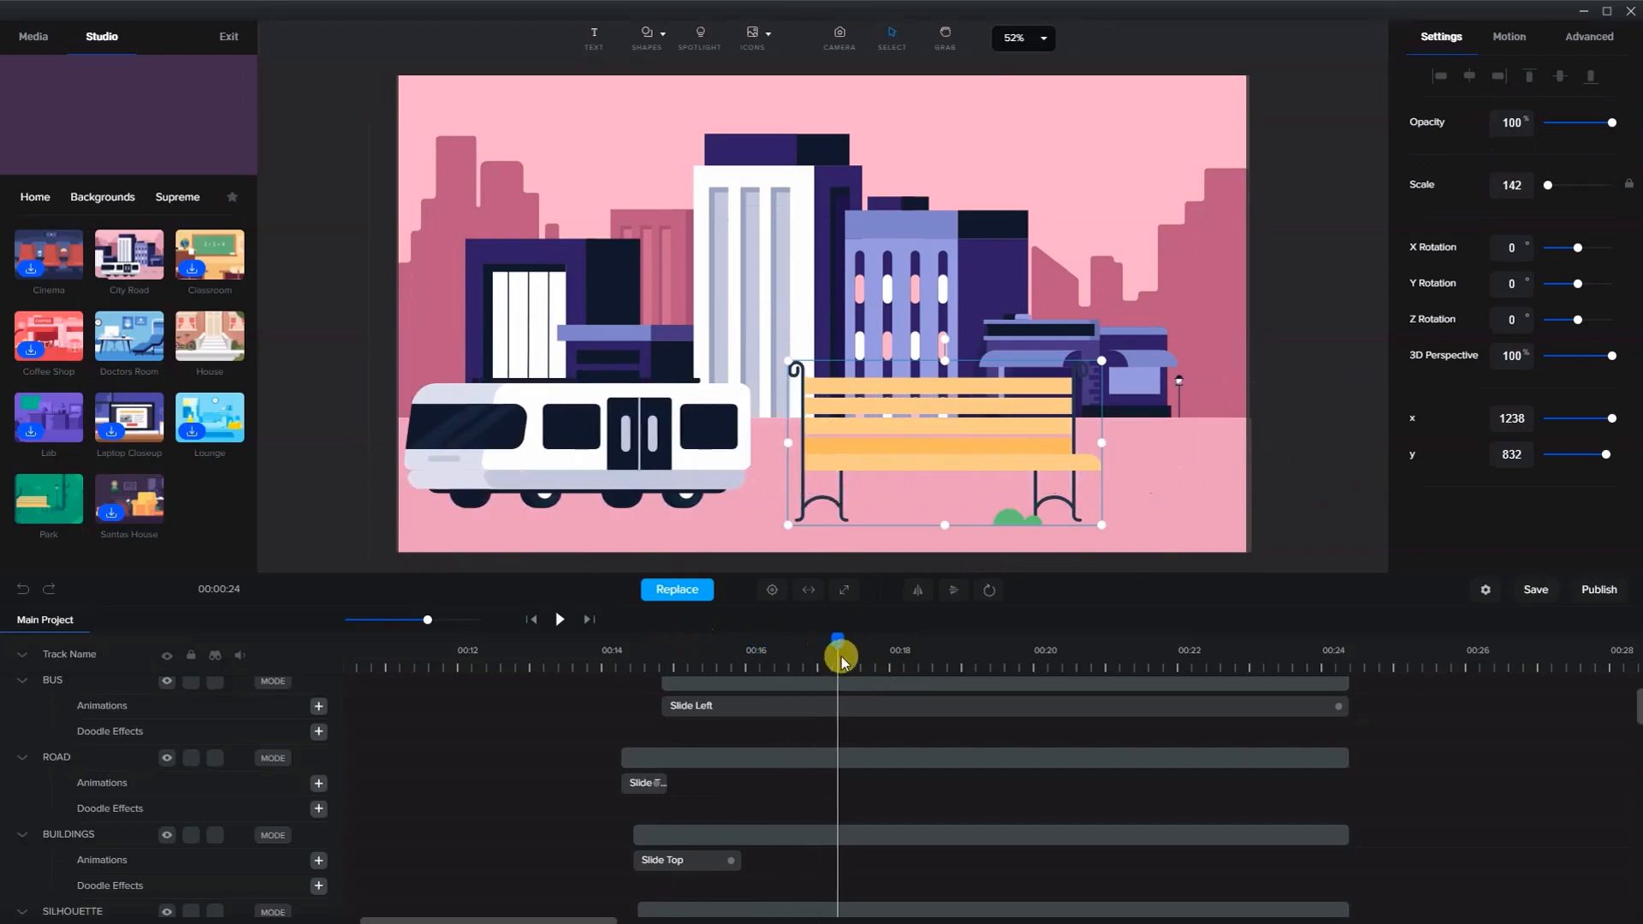
left_click(560, 441)
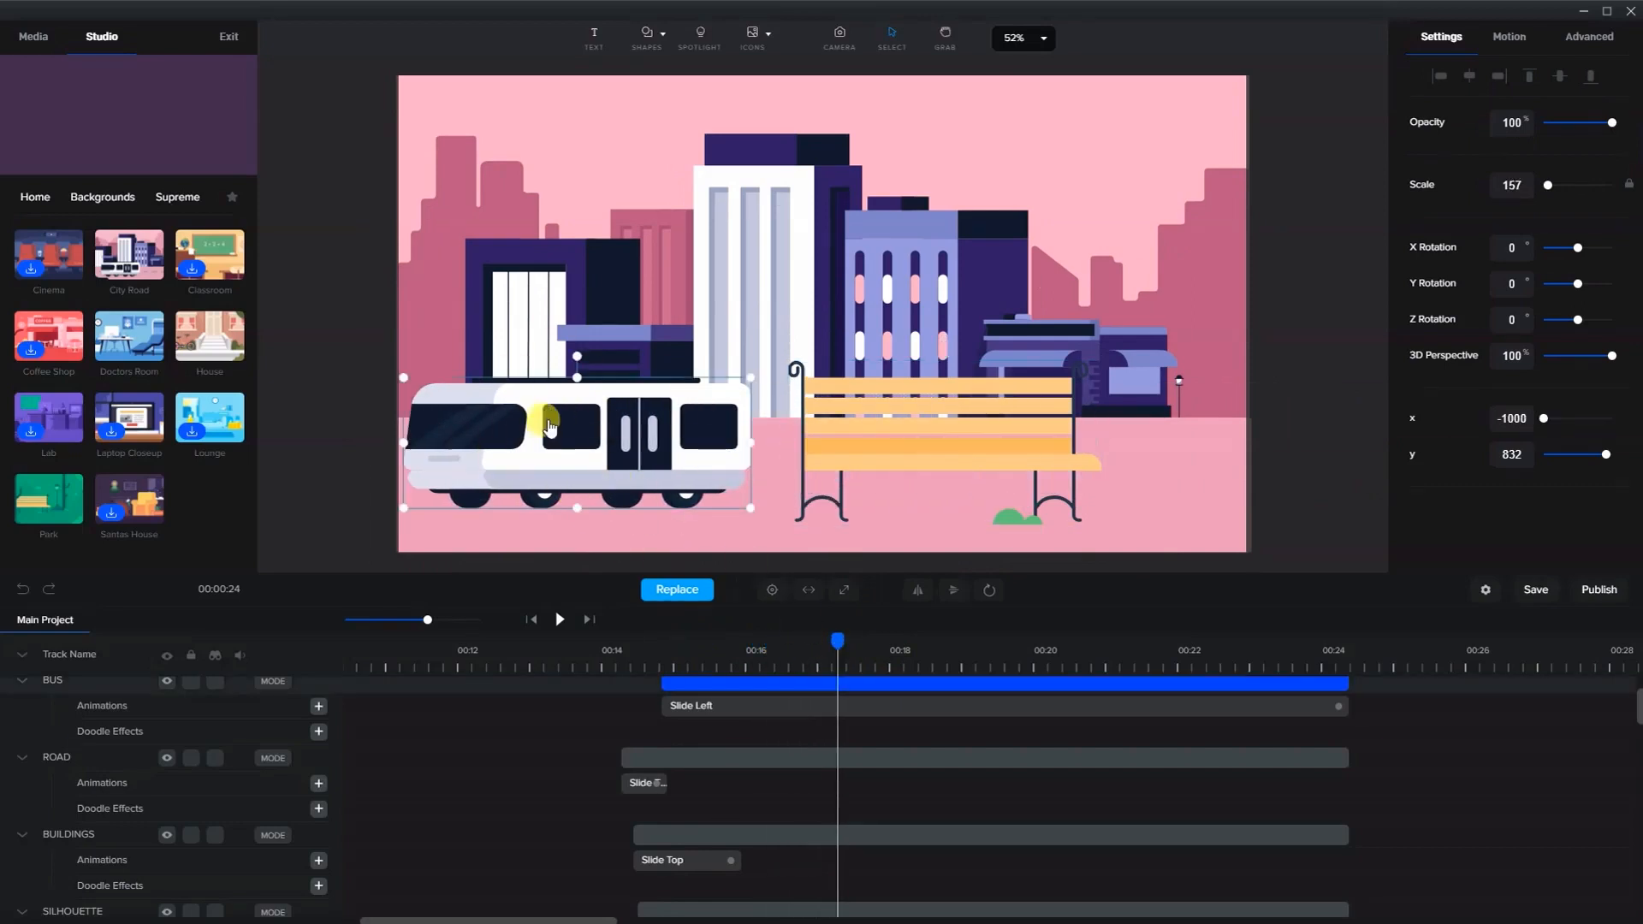
left_click(614, 659)
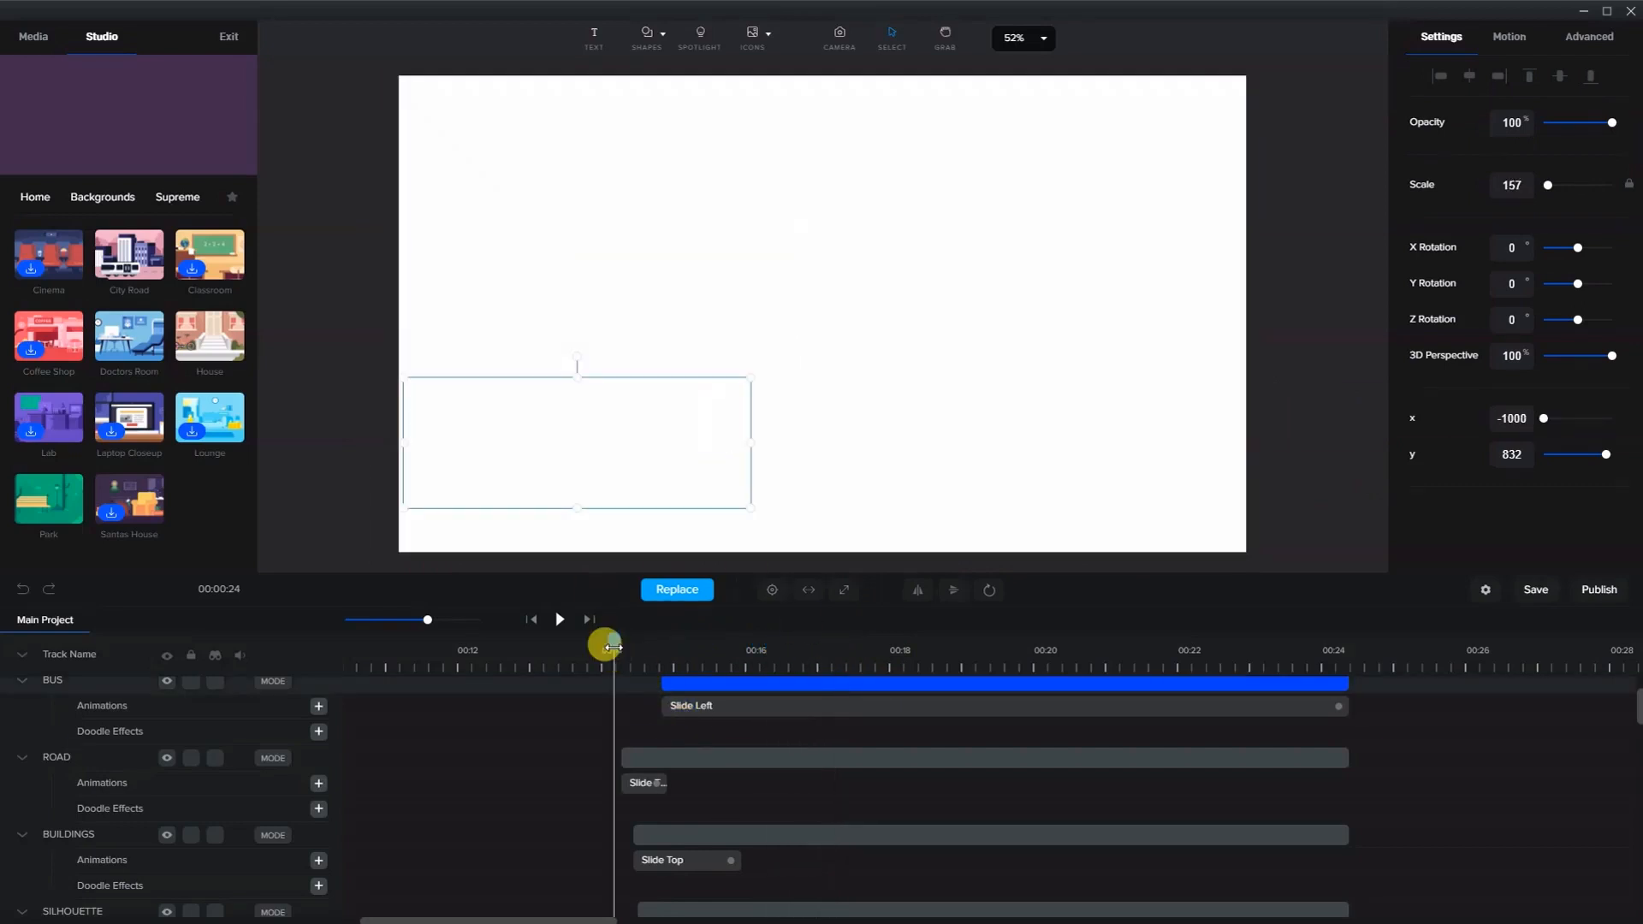
left_click_drag(613, 647, 738, 699)
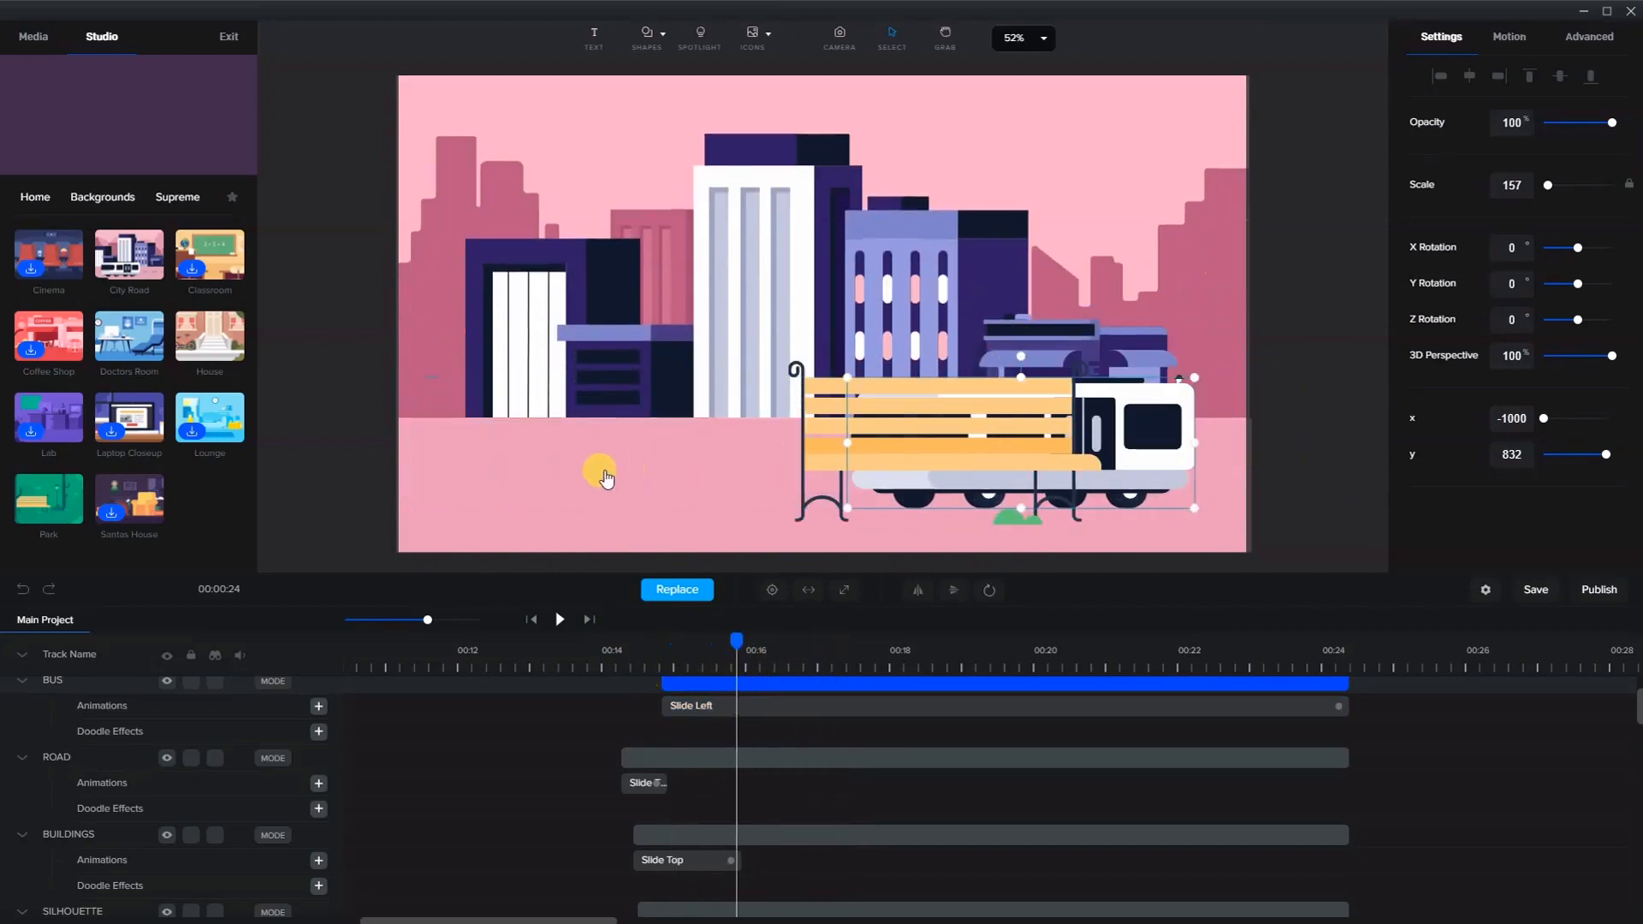
- Add a rectangle shape and stretch it across the bottom of the scene as a pavement strip
left_click(643, 35)
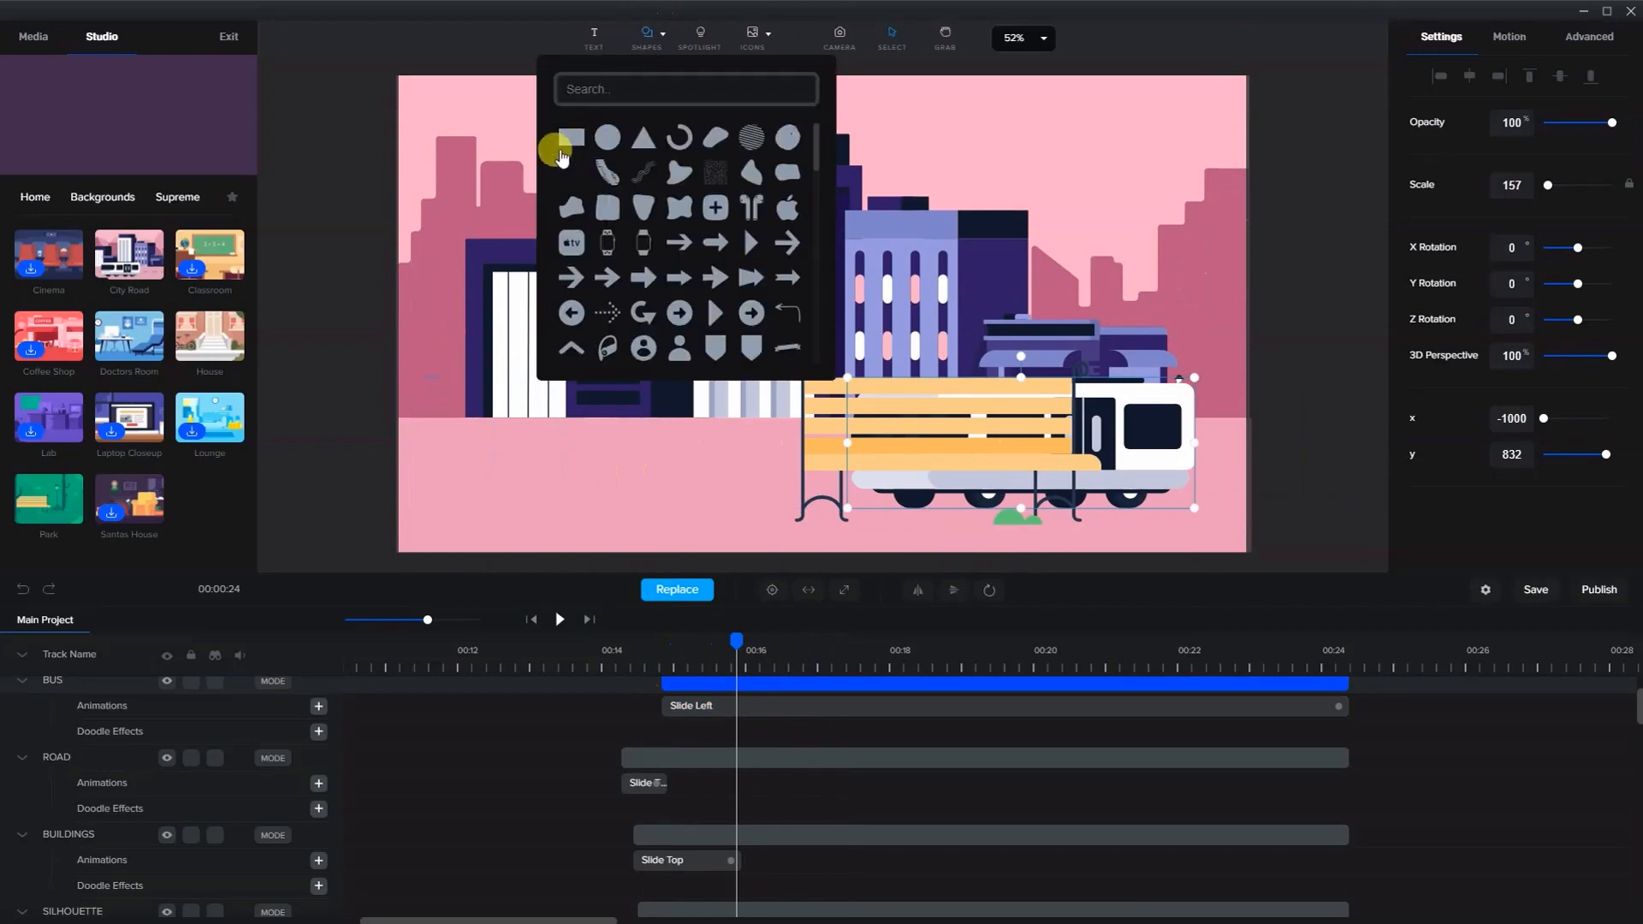
left_click(572, 136)
left_click_drag(852, 323, 512, 539)
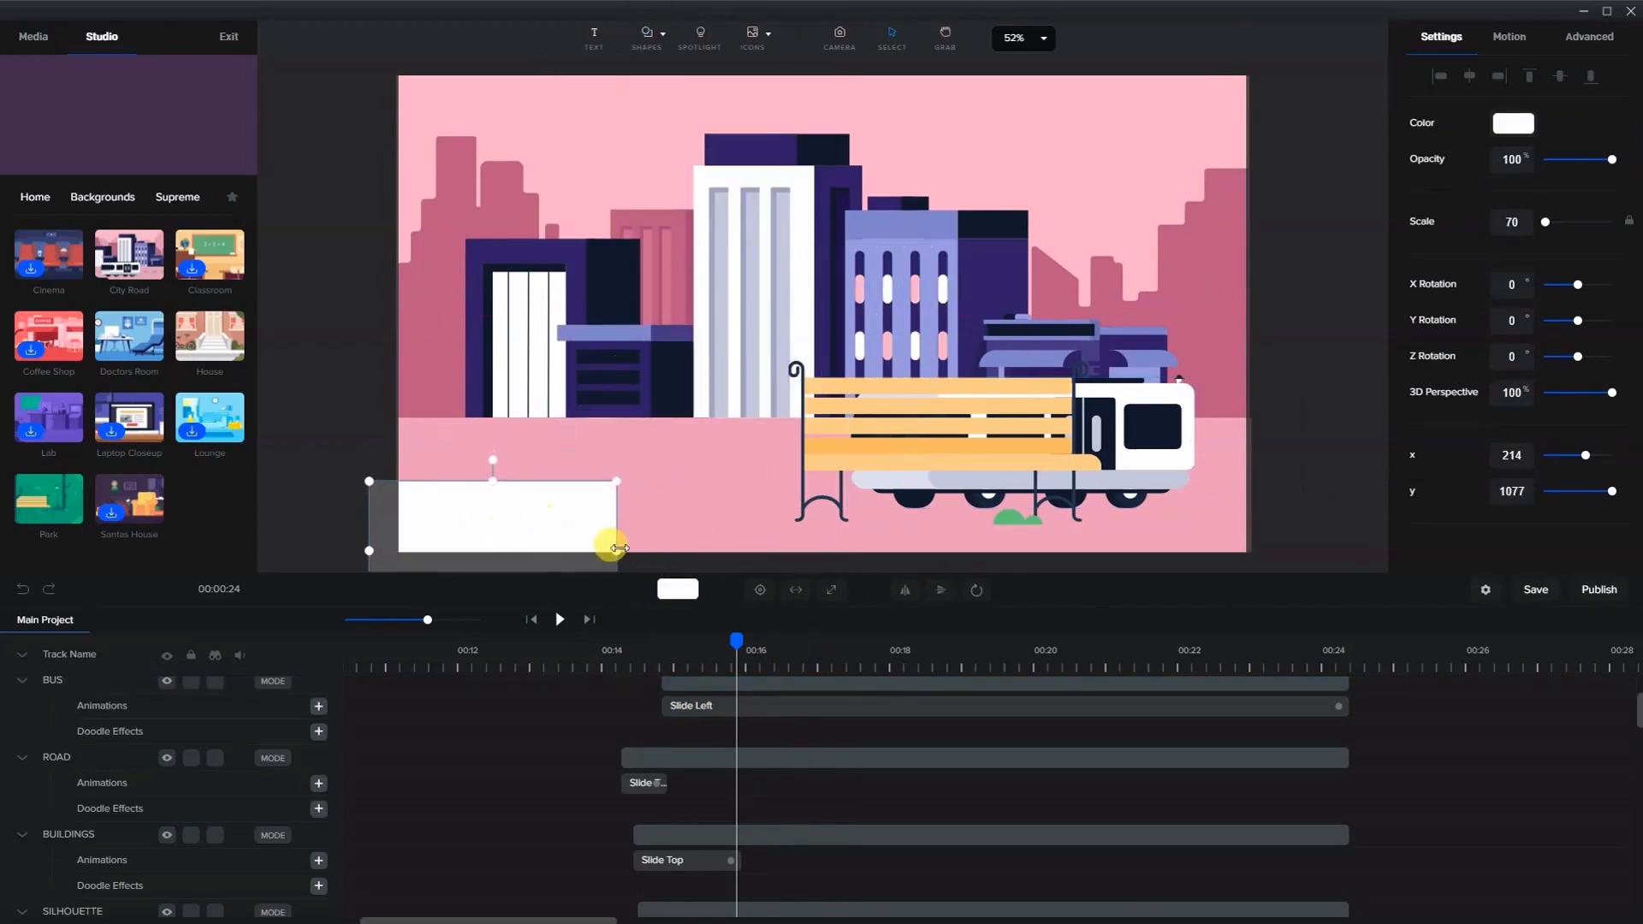
left_click_drag(617, 550, 1269, 558)
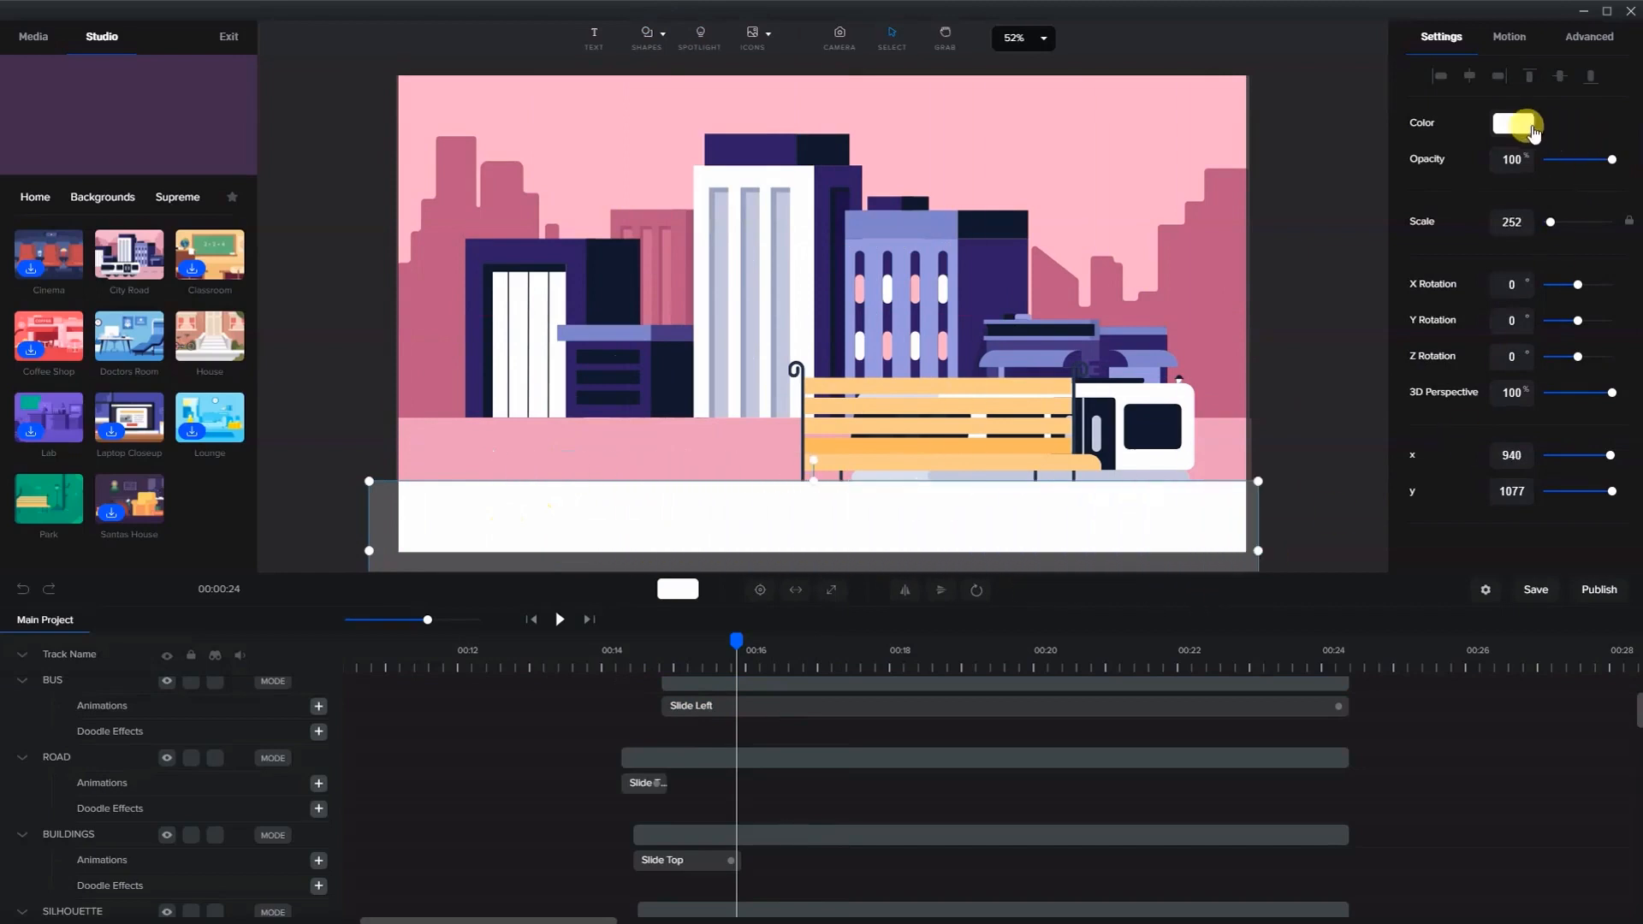
- Set the rectangle's colour to dark grey #494949
left_click(1512, 122)
left_click_drag(1449, 174, 1396, 200)
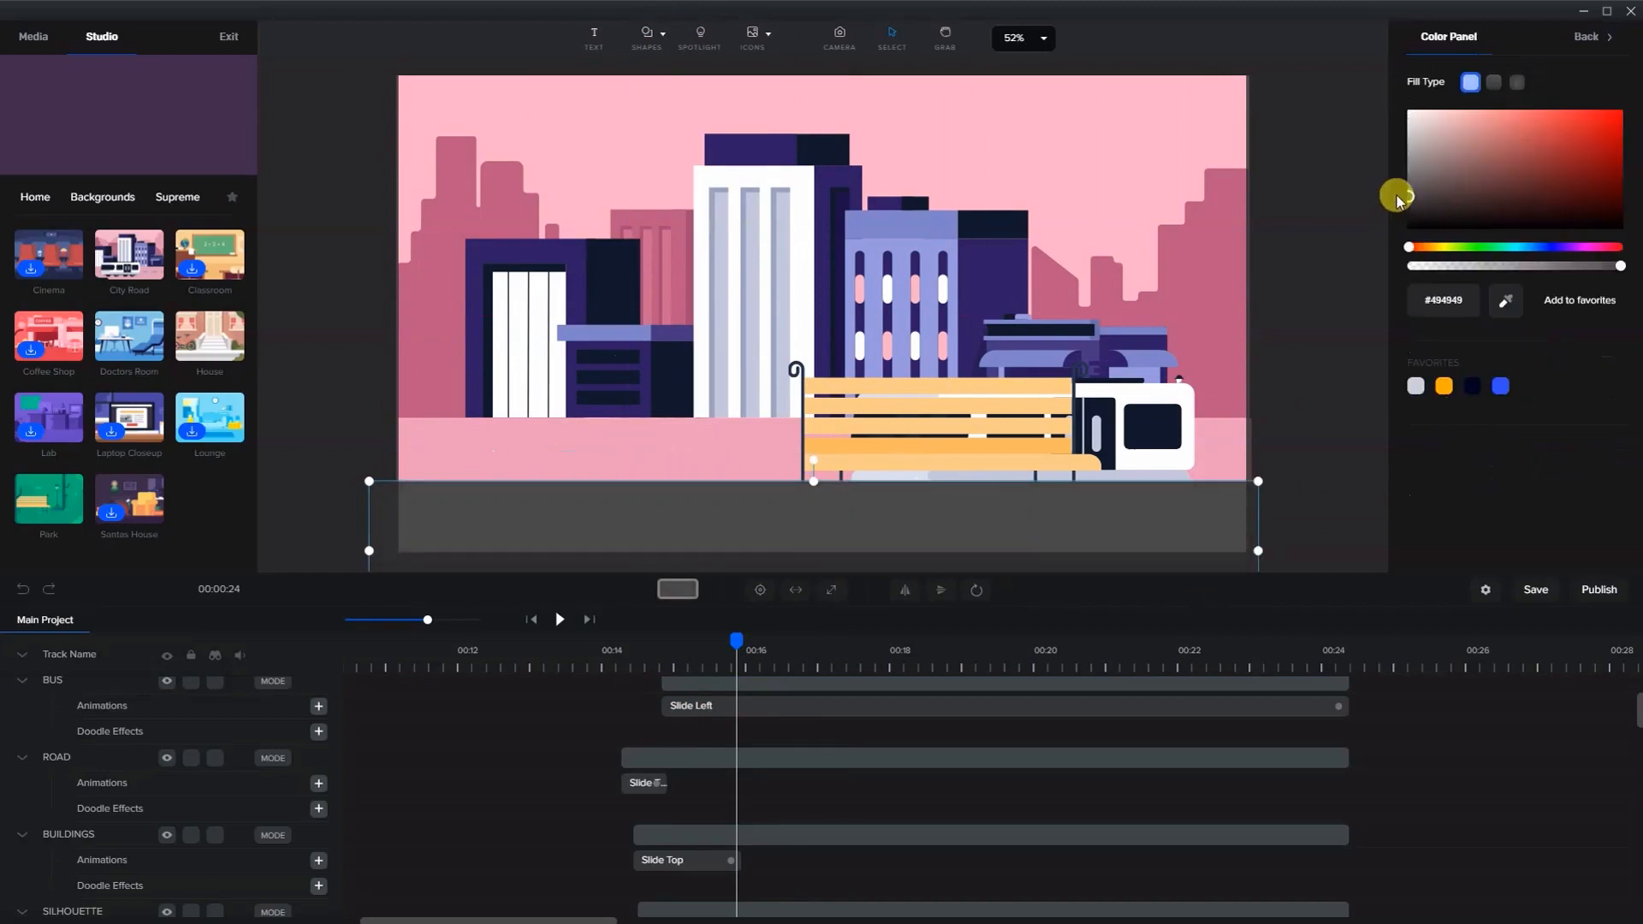
- Select the road and recolour it to grey #969696
left_click(1238, 448)
left_click(1515, 131)
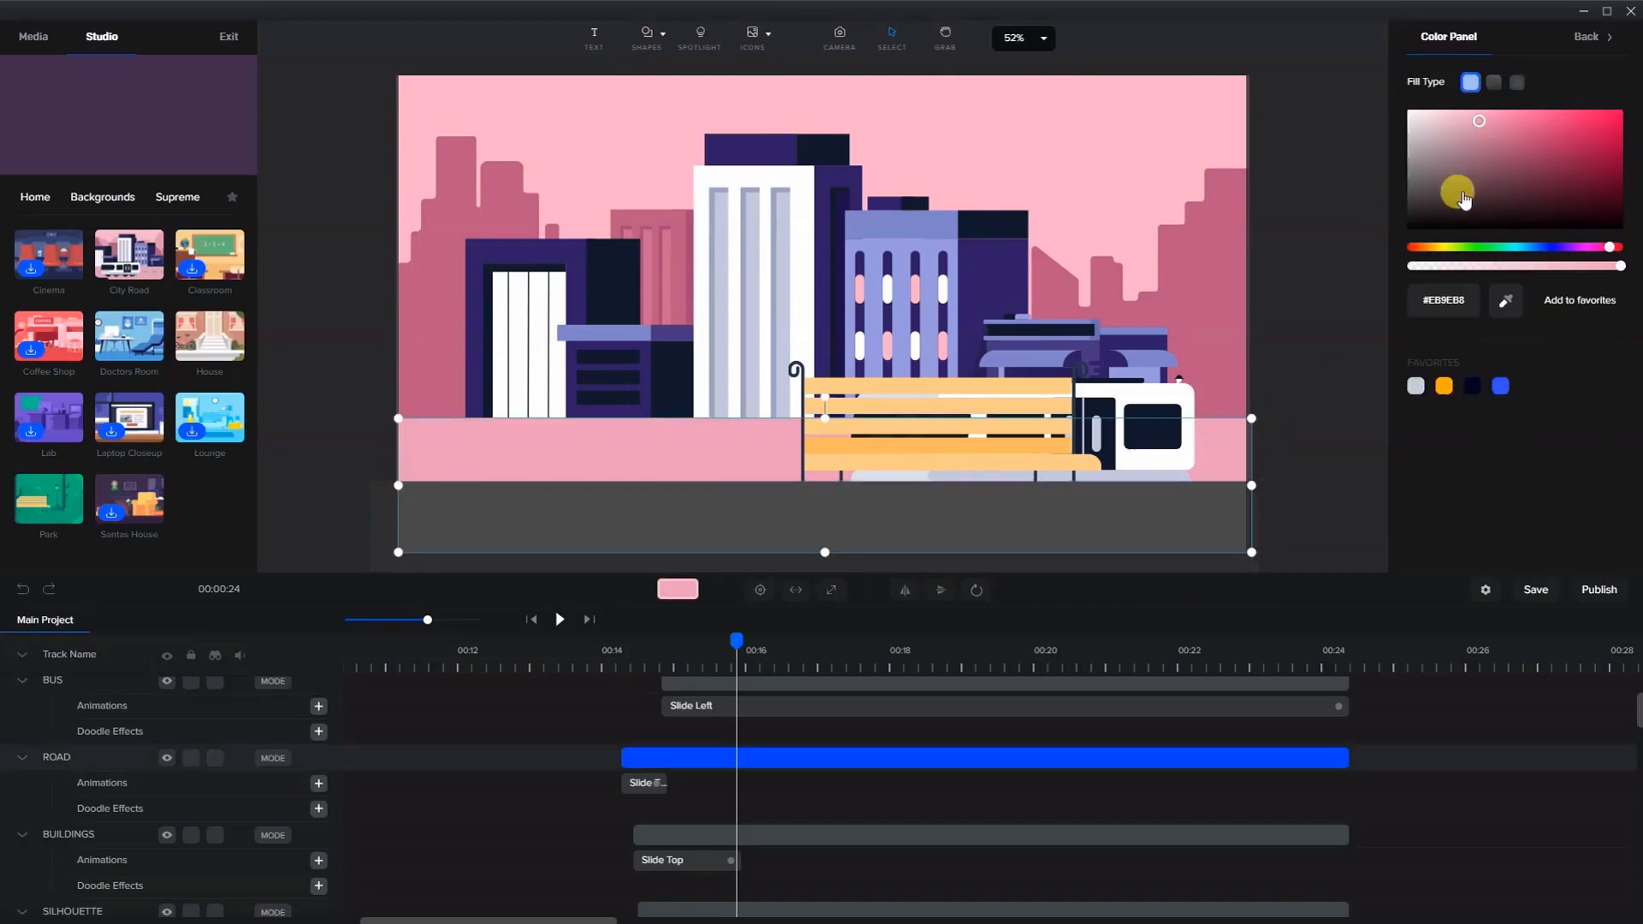
left_click_drag(1431, 190, 1387, 164)
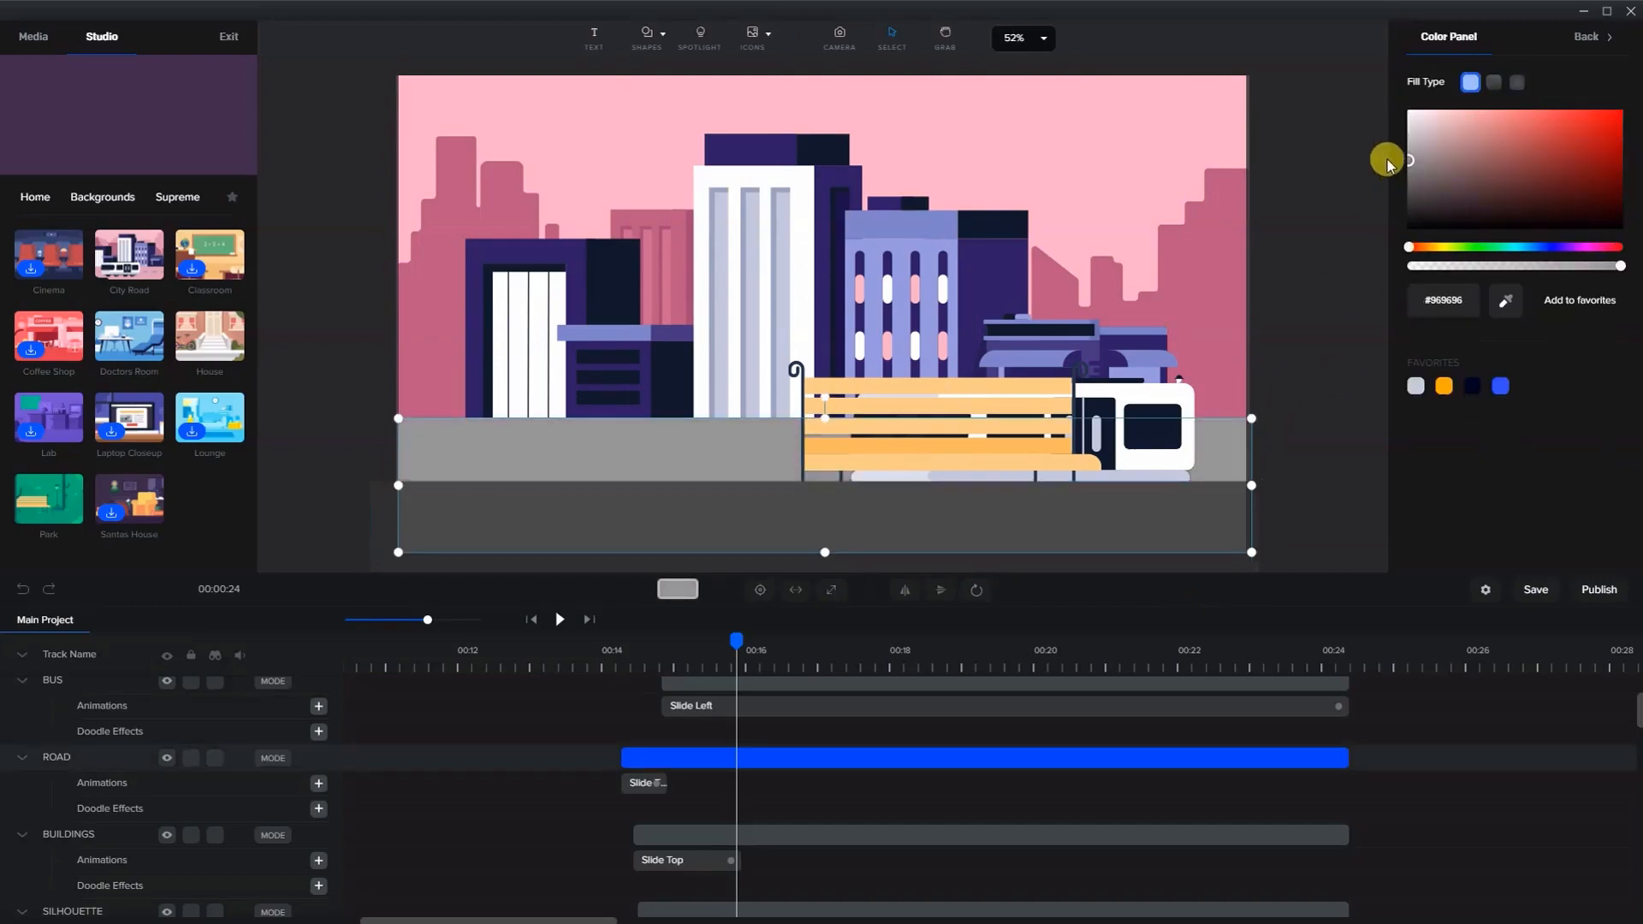
- Select the background silhouette and lower its contrast under Brightness / Contrast in the advanced settings to grey it out
left_click(1242, 216)
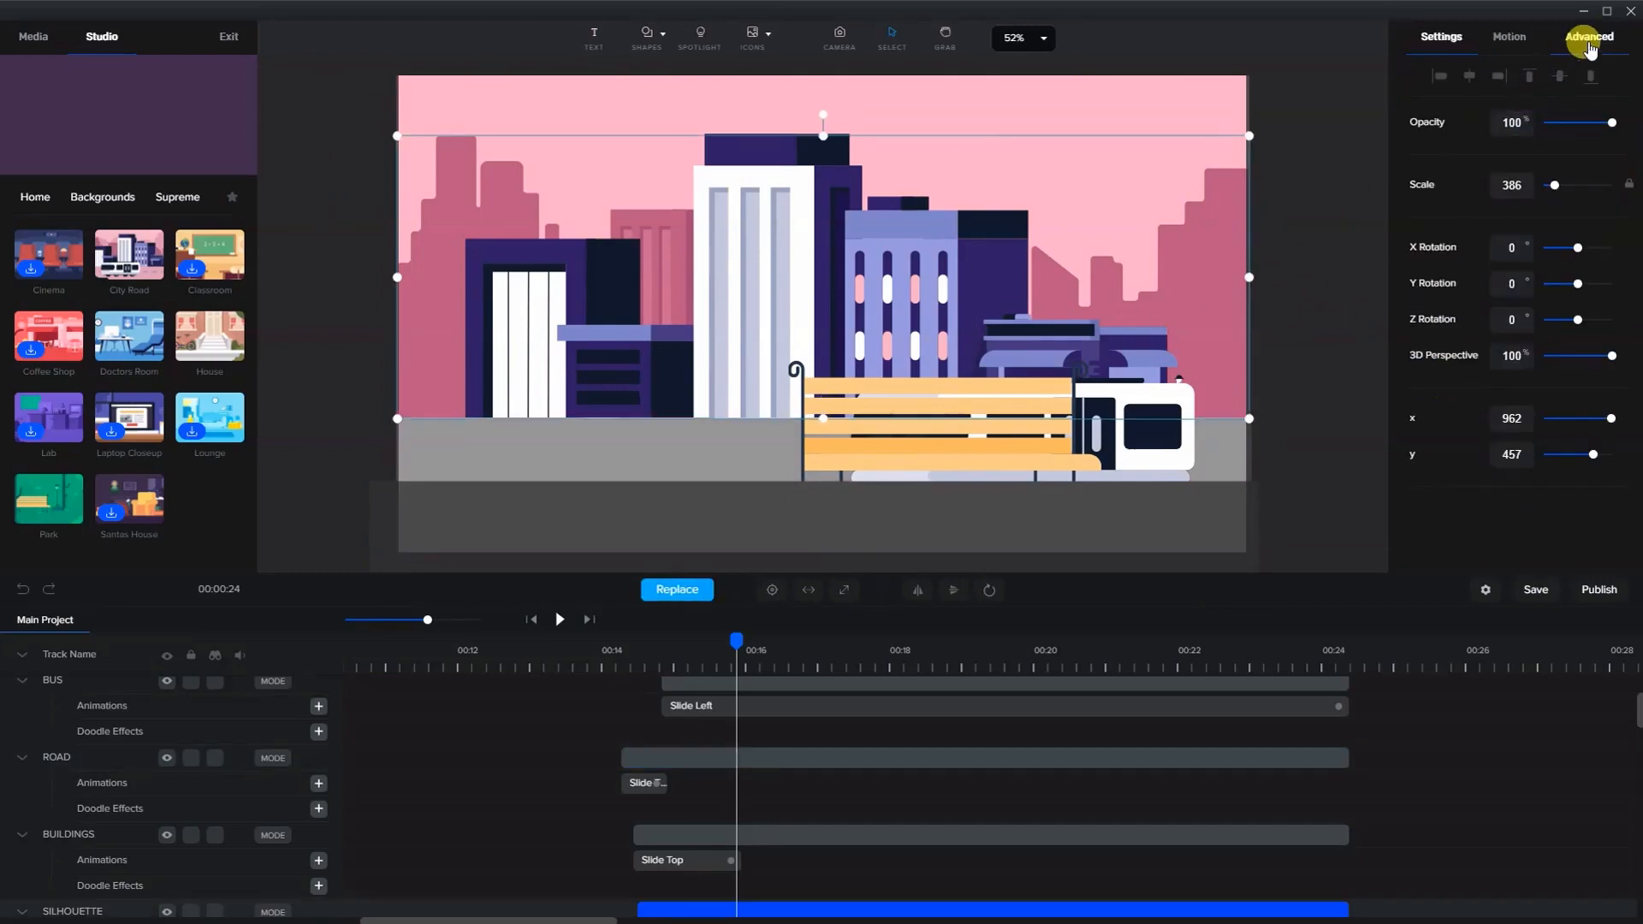
left_click(1588, 39)
scroll(1452, 494, "down", 1)
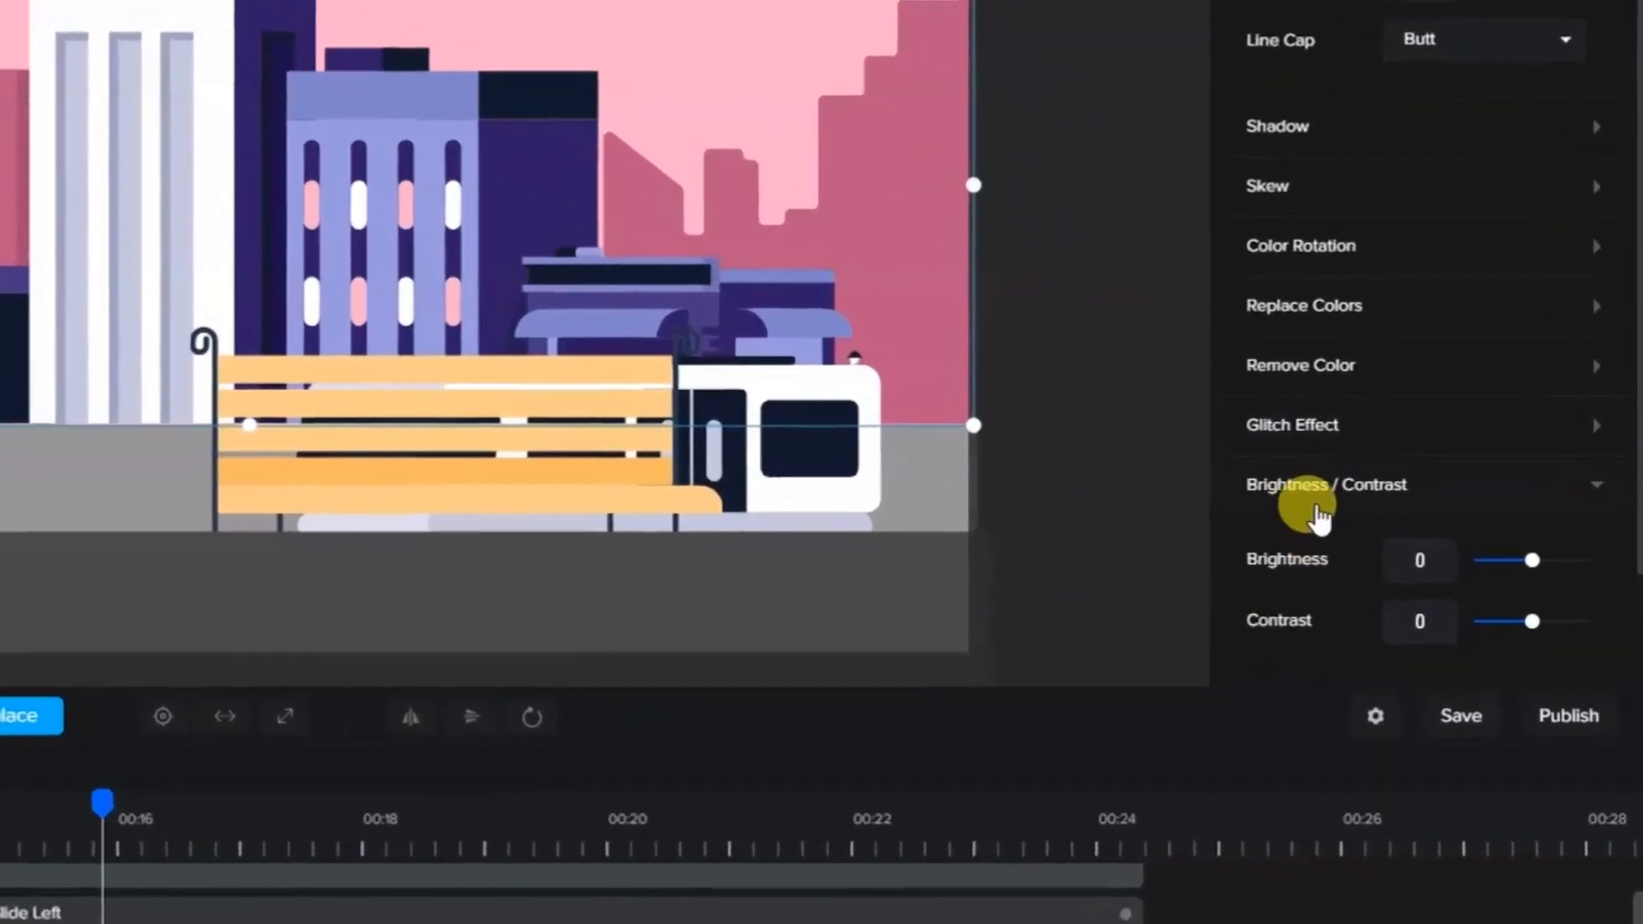
left_click(1302, 496)
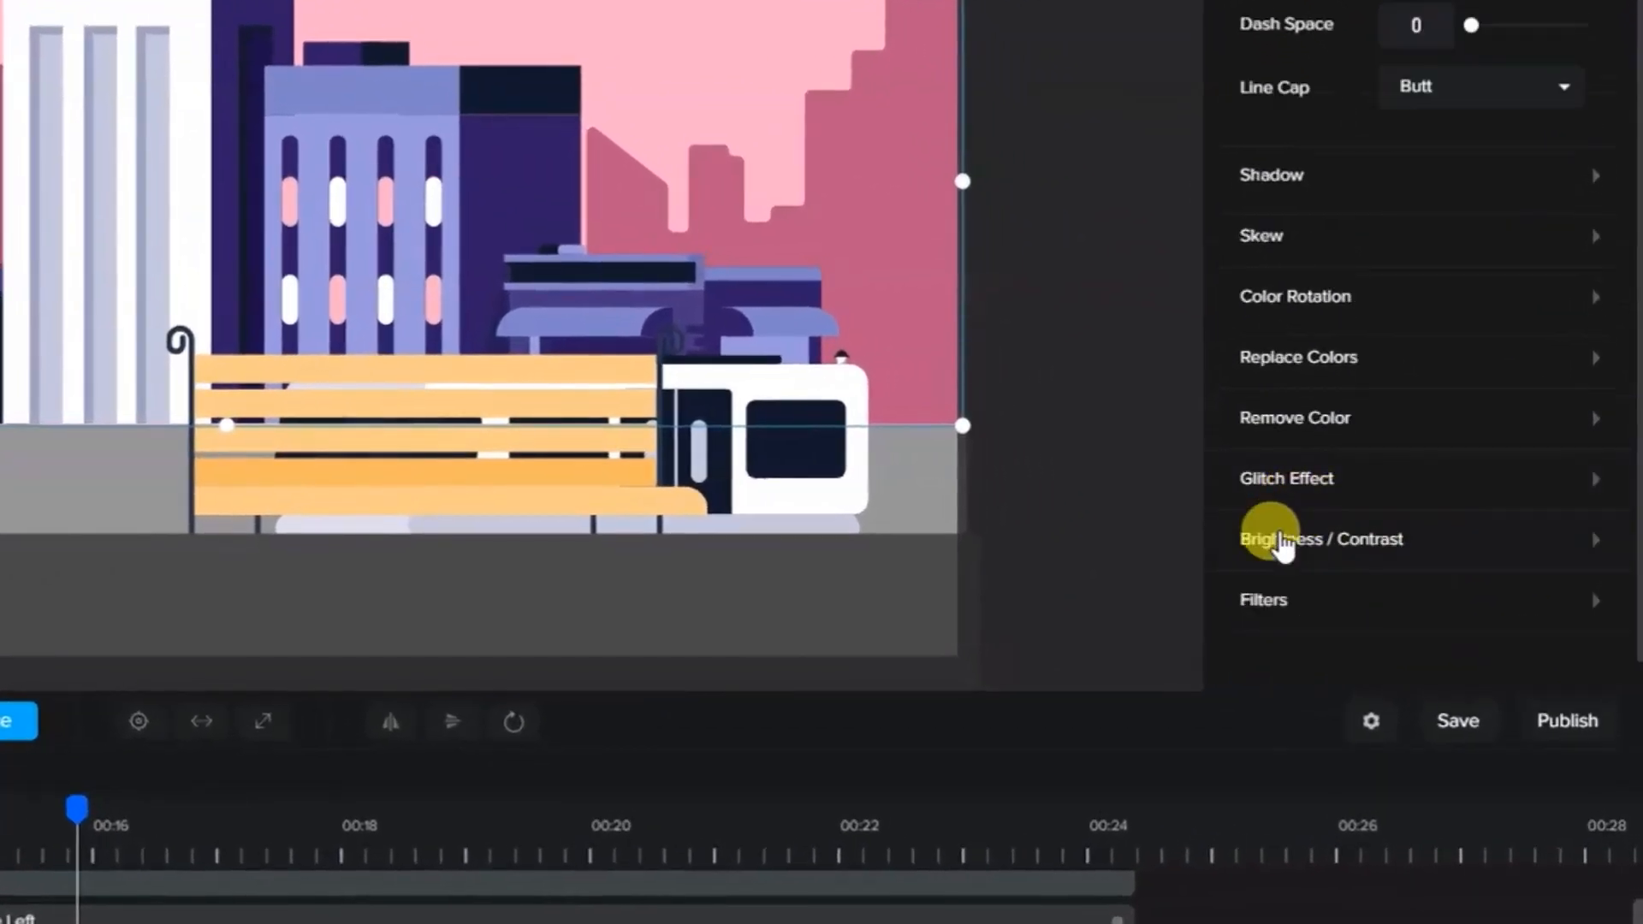
left_click(1446, 546)
scroll(1466, 542, "down", 2)
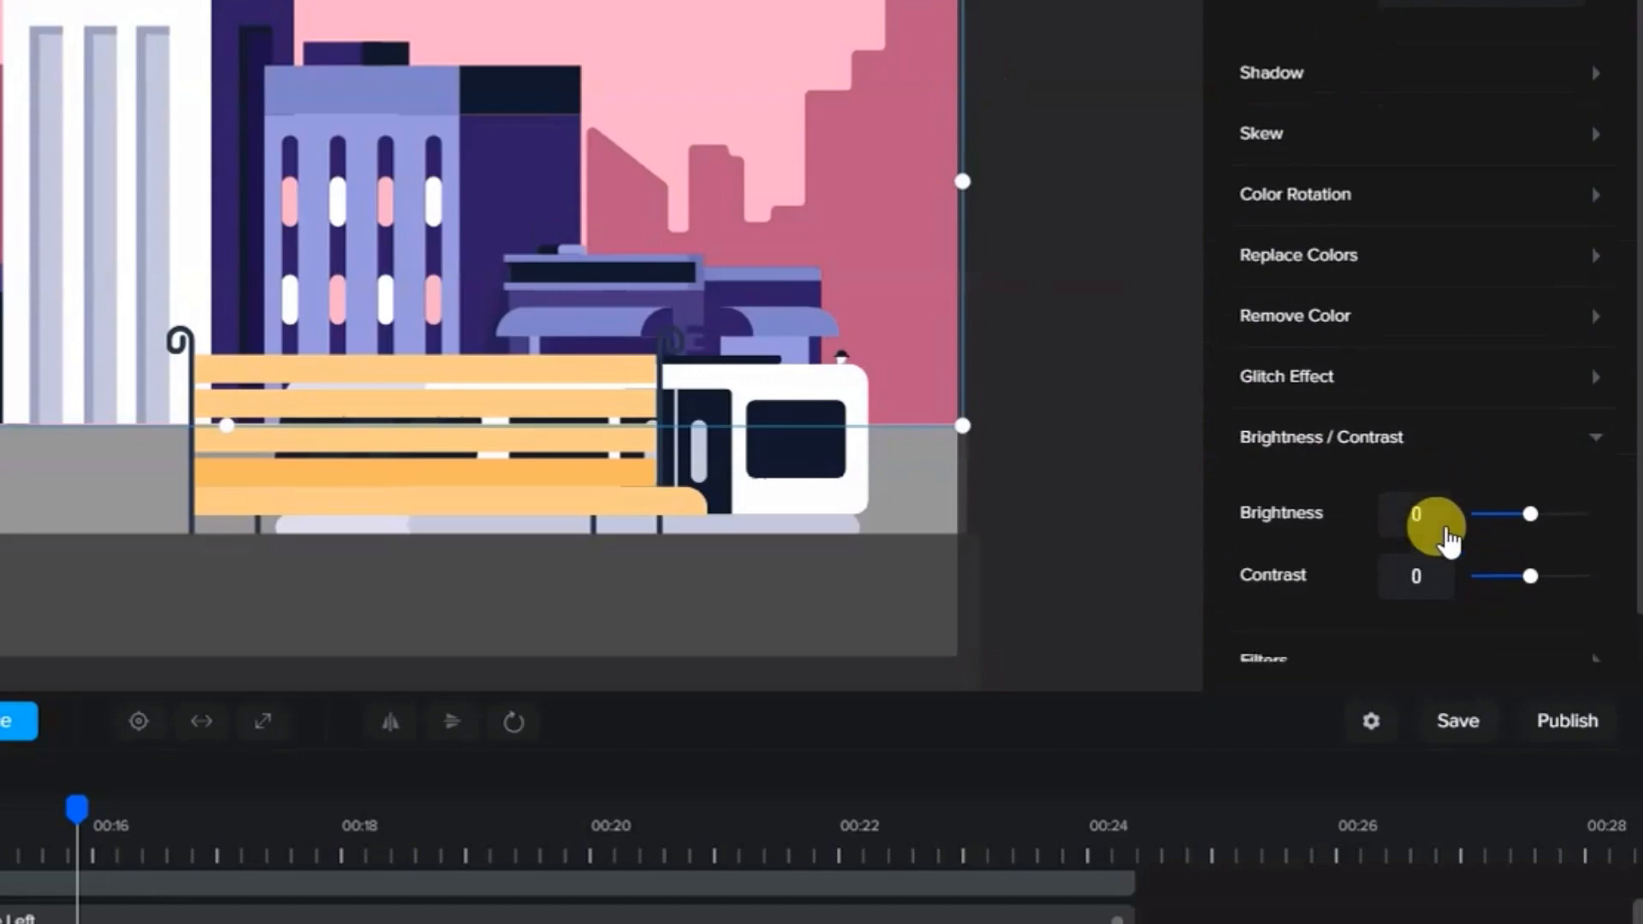
left_click_drag(1527, 518, 1473, 516)
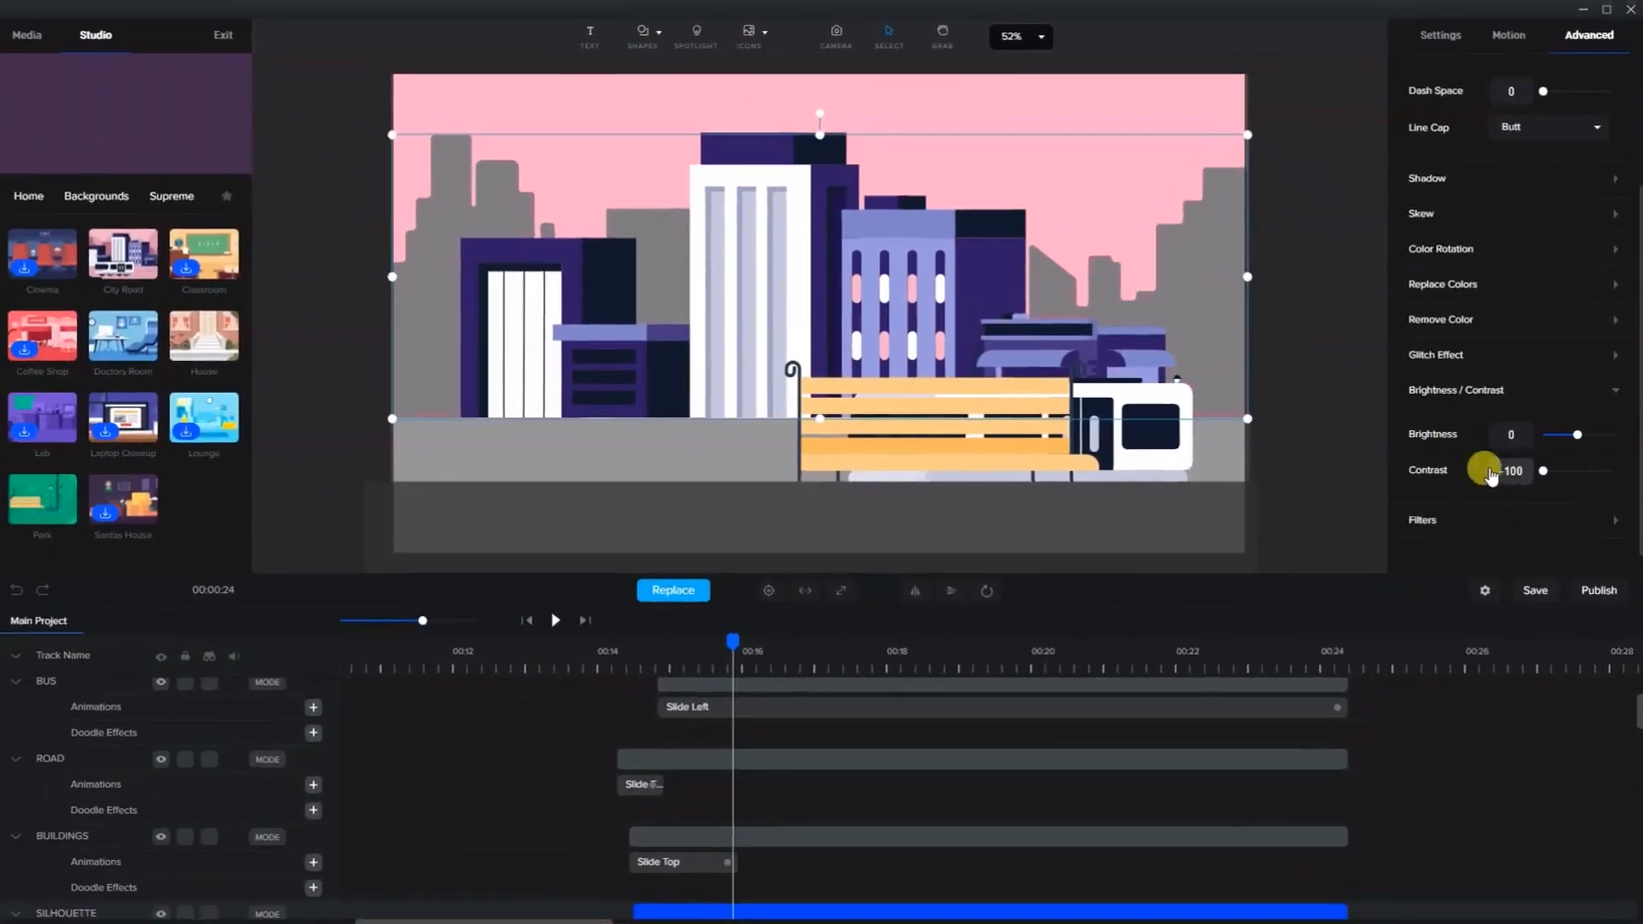
- Select the sky and change its colour to pale blue #DFFFFD
left_click(1341, 238)
left_click(1195, 93)
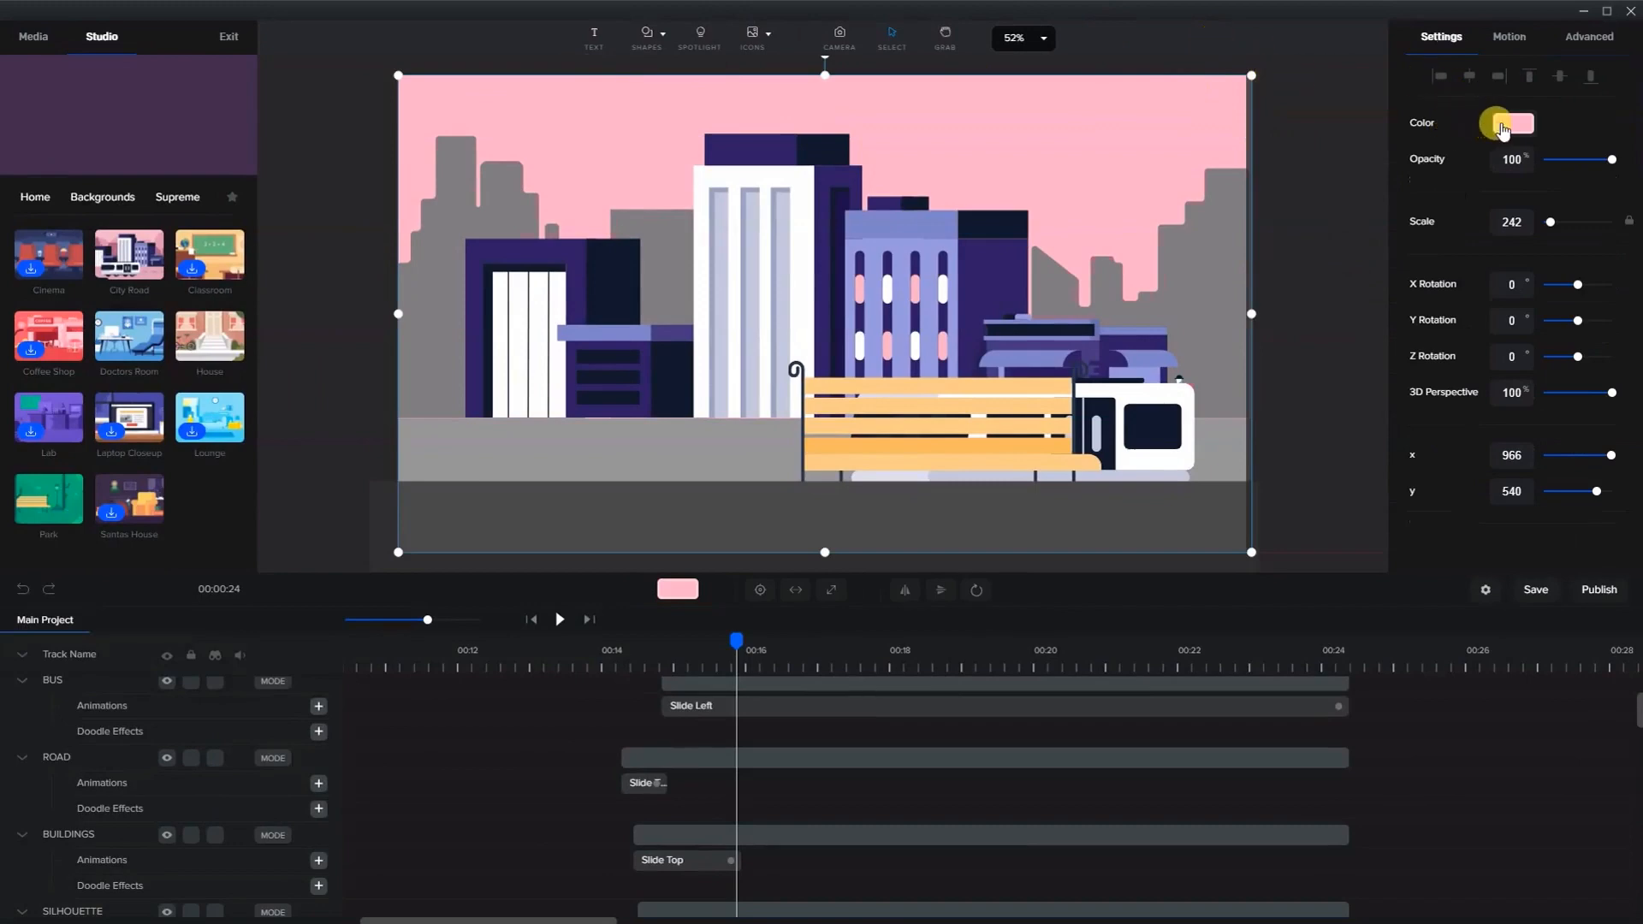
left_click(1503, 128)
left_click_drag(1492, 247, 1427, 118)
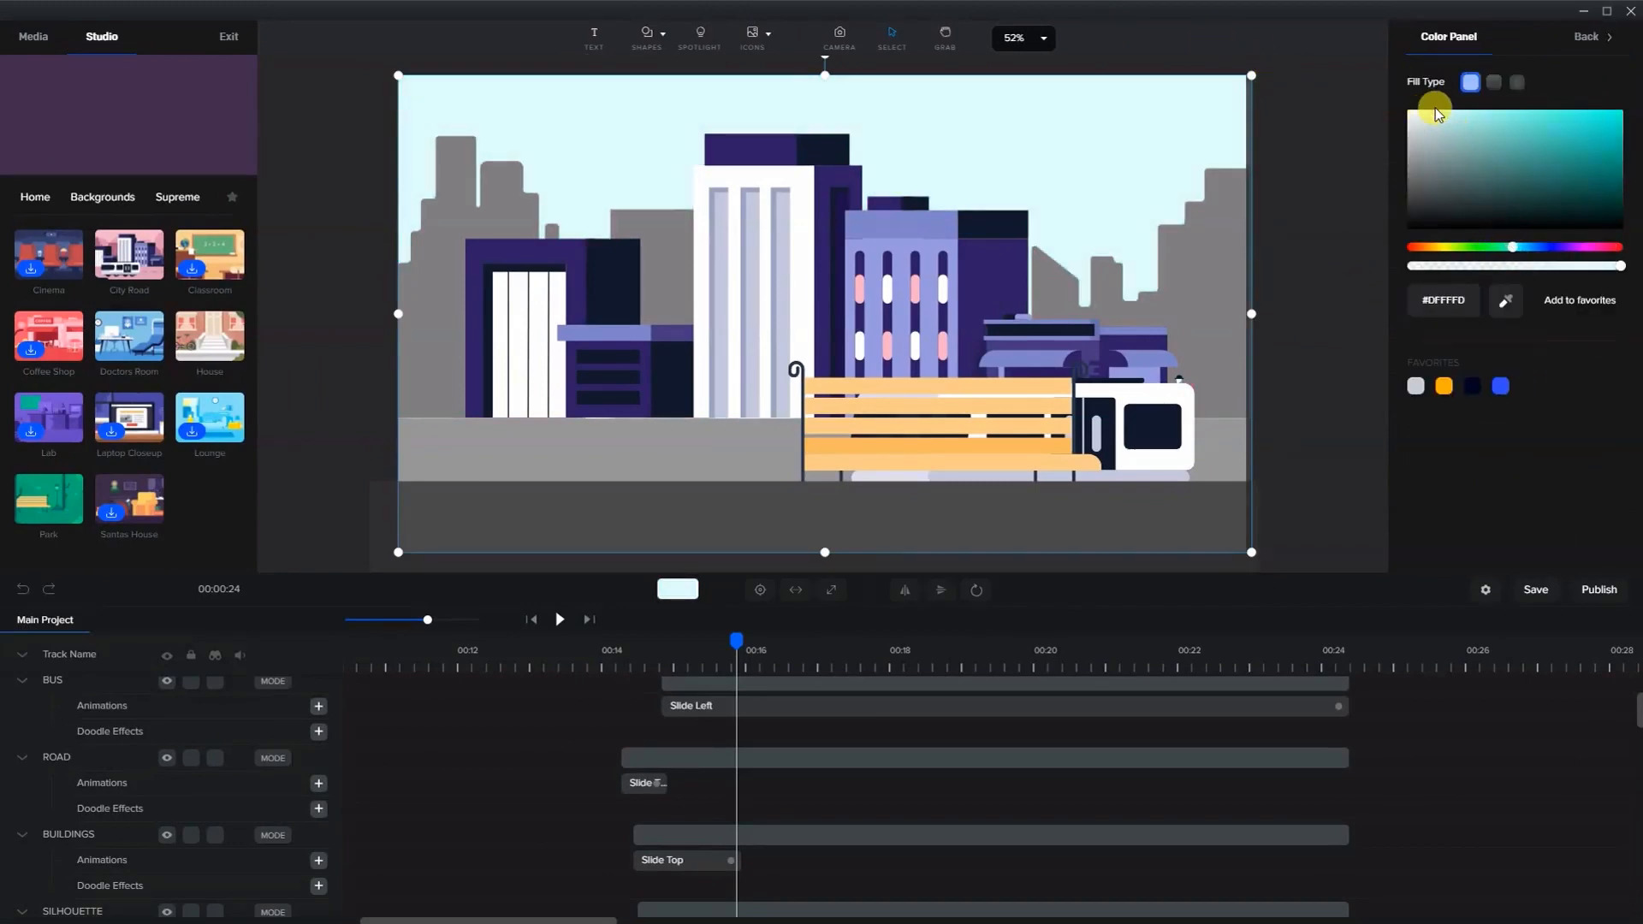
- Move the Bench layer above the Rectangle layer so the bench sits in front of the pavement
left_click(1297, 176)
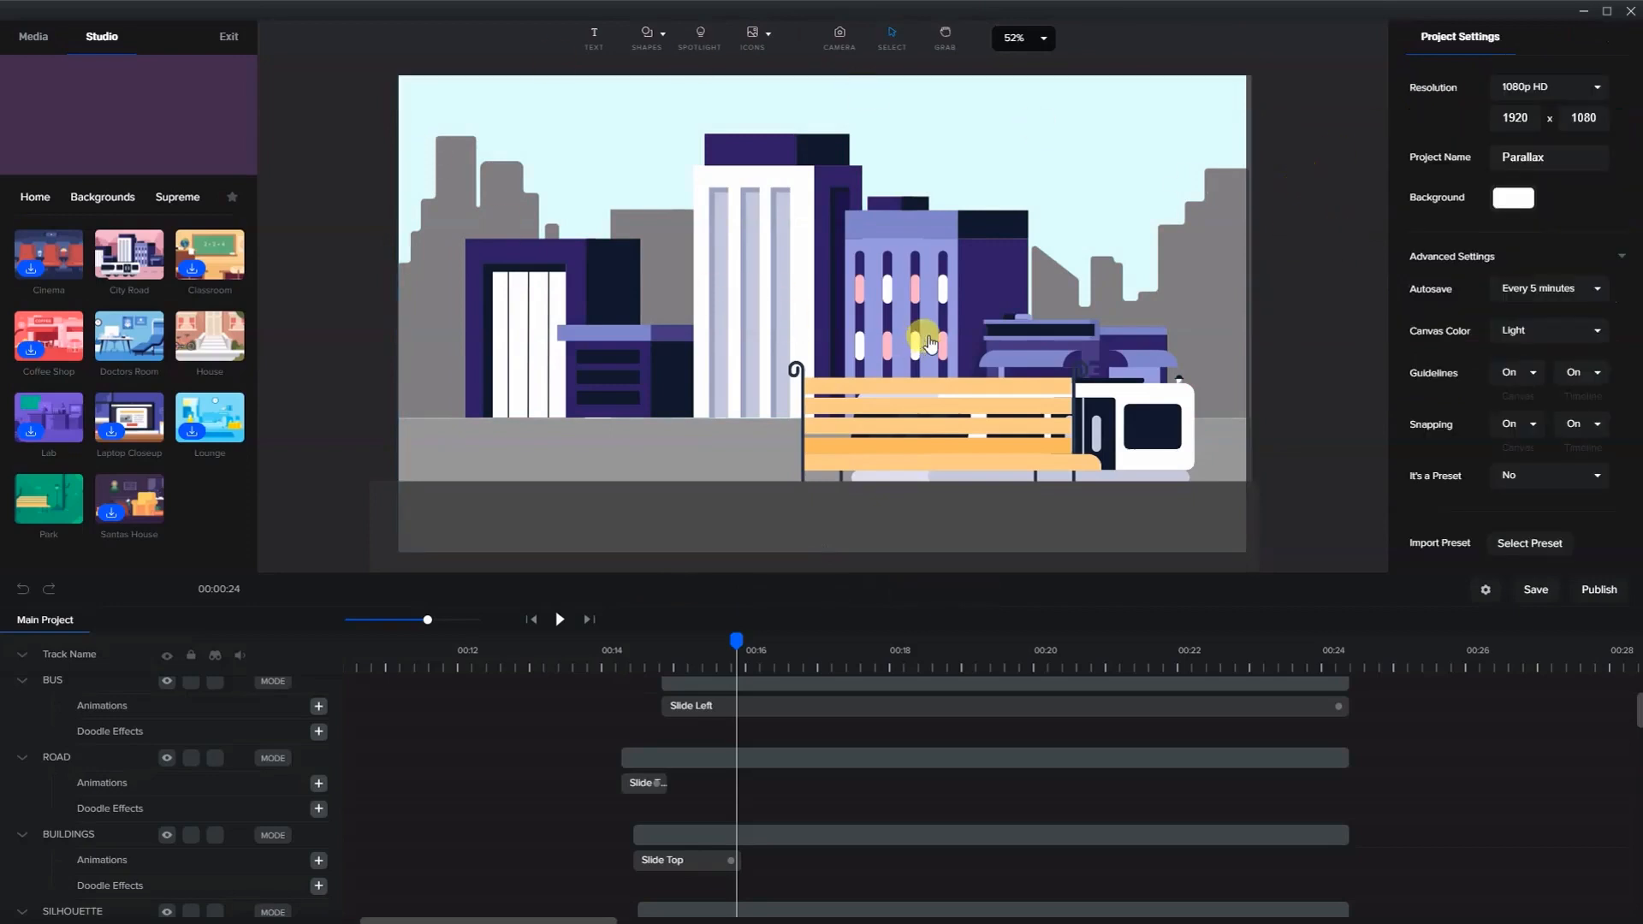
left_click(960, 416)
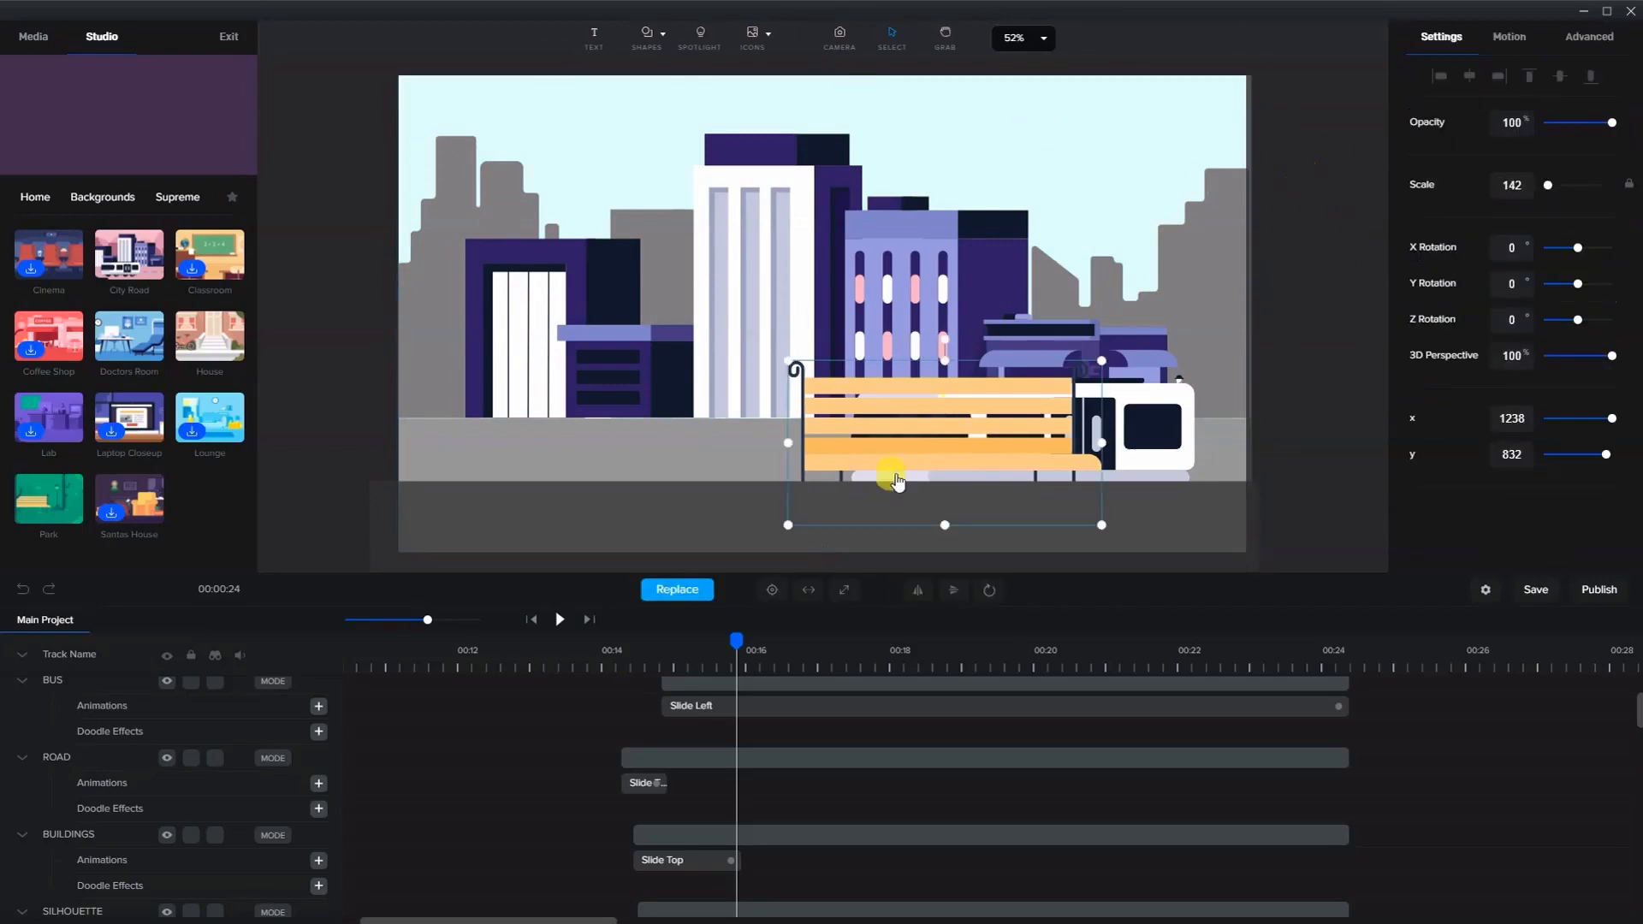
scroll(880, 716, "up", 3)
left_click(881, 723)
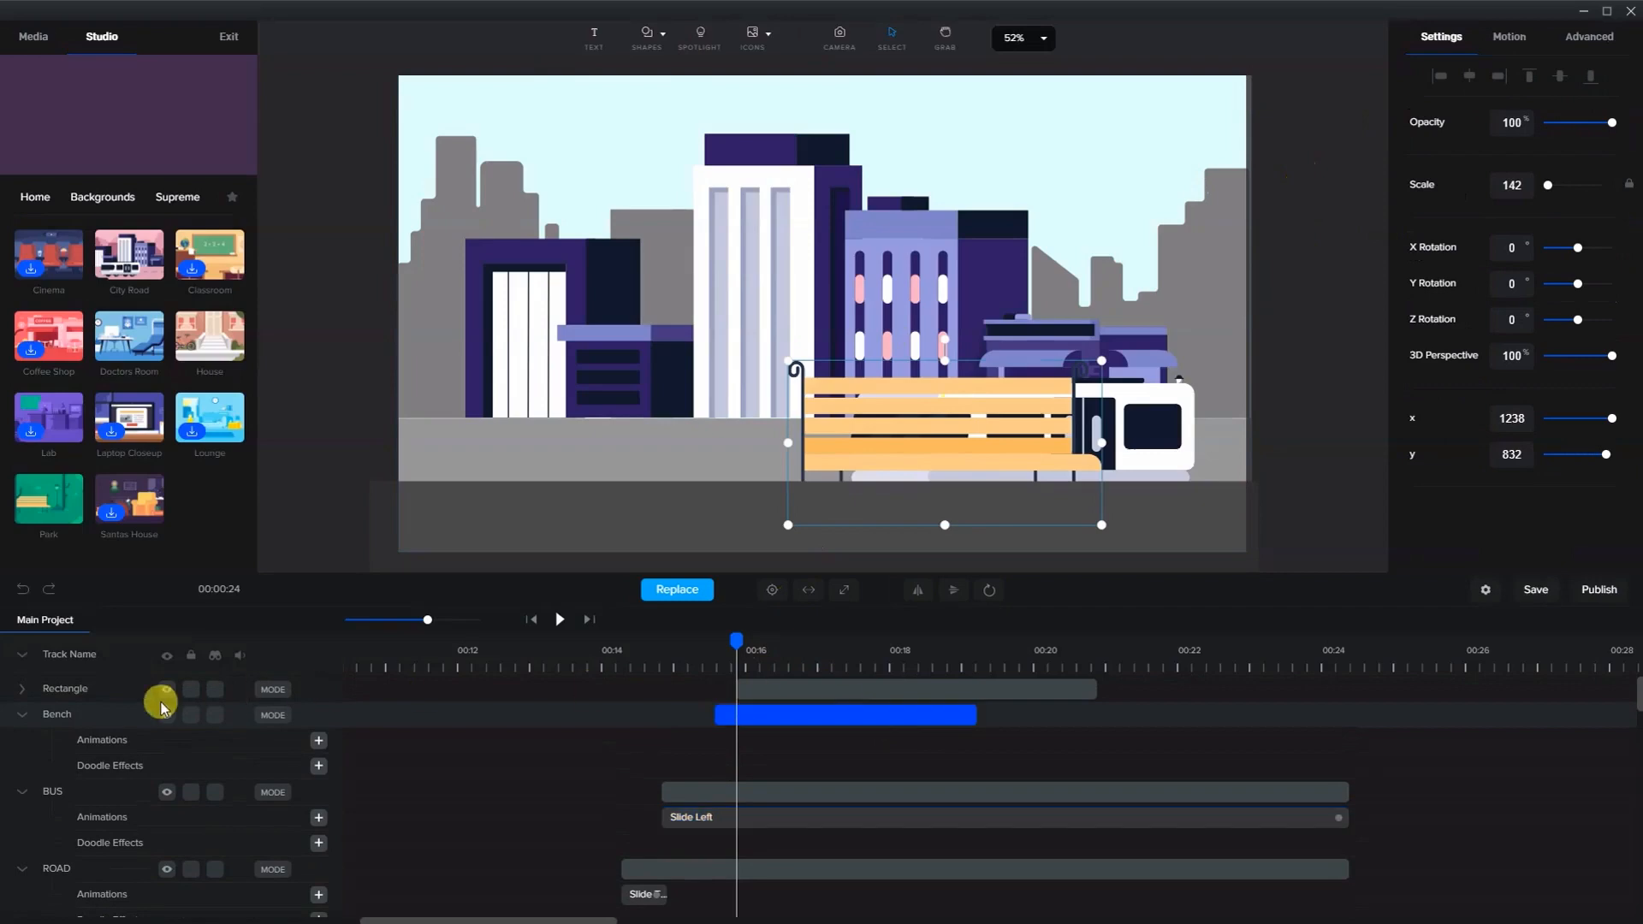
left_click_drag(65, 715, 59, 674)
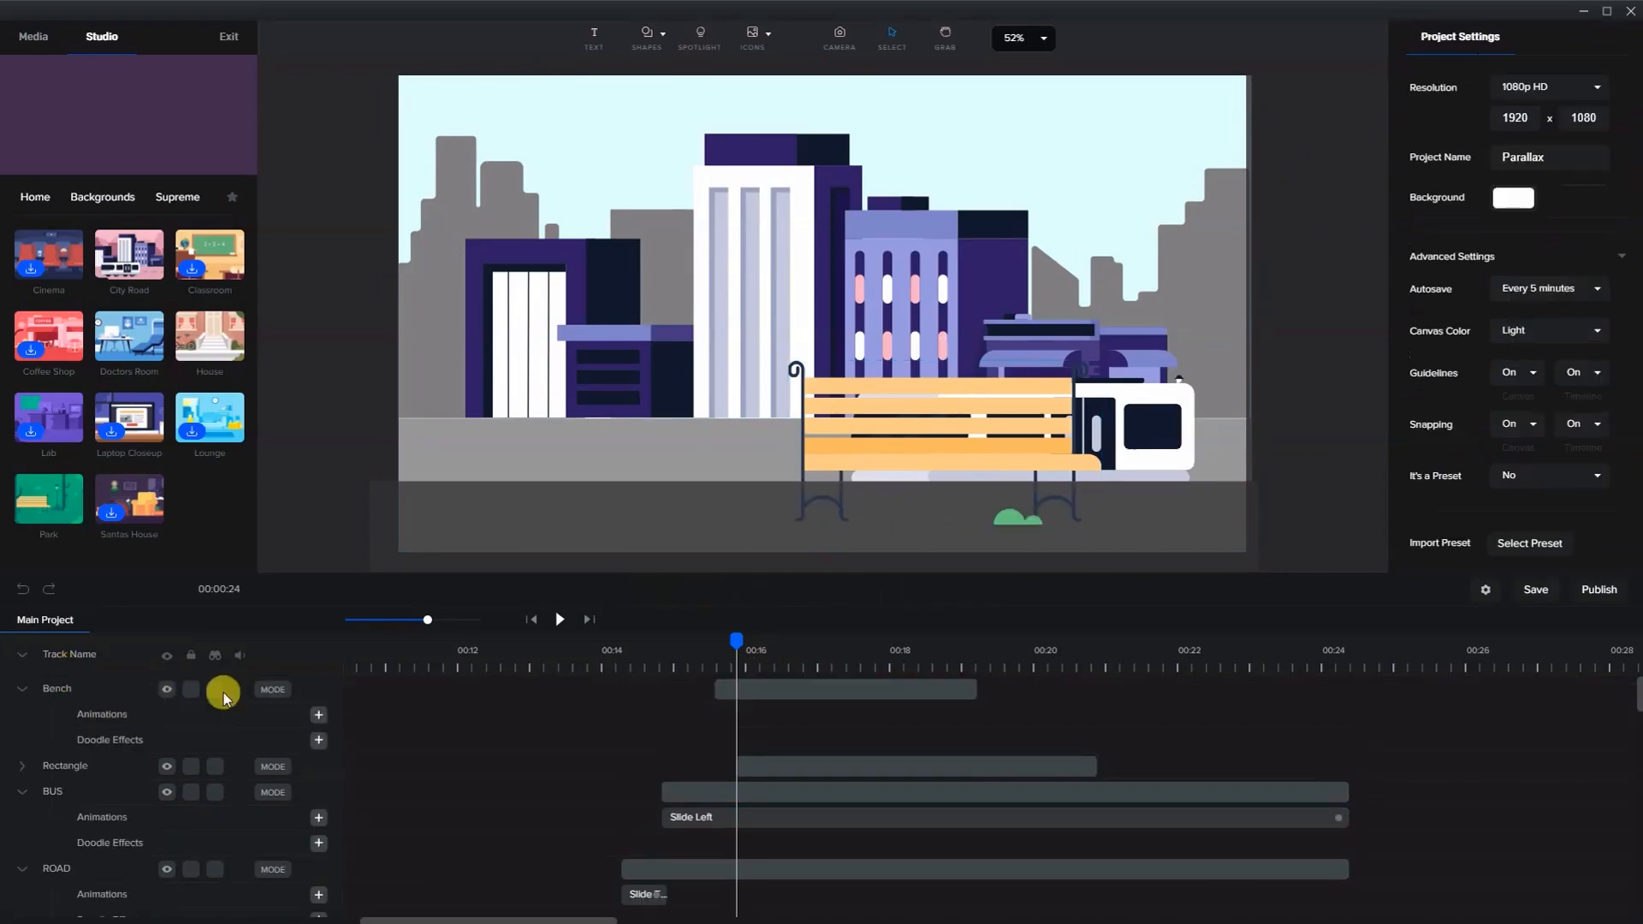
- Move the bench and the bus over to the right edge of the scene
left_click(846, 470)
left_click_drag(837, 455, 1240, 438)
left_click(923, 430)
left_click_drag(926, 427, 1250, 387)
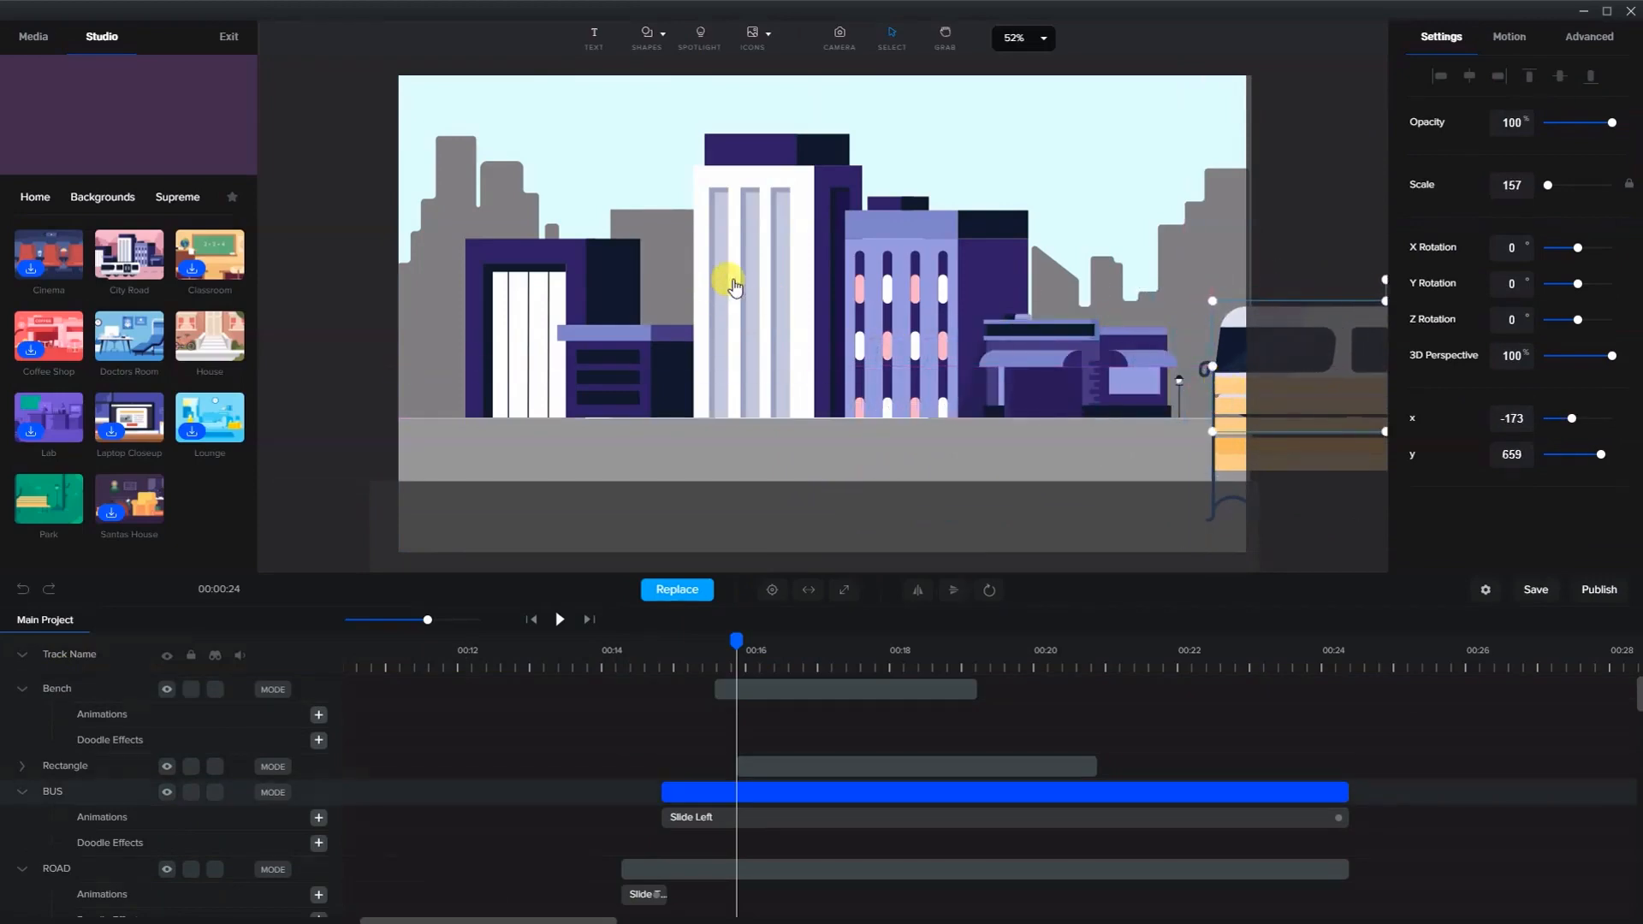
- Duplicate the BUILDINGS layer
left_click(820, 298)
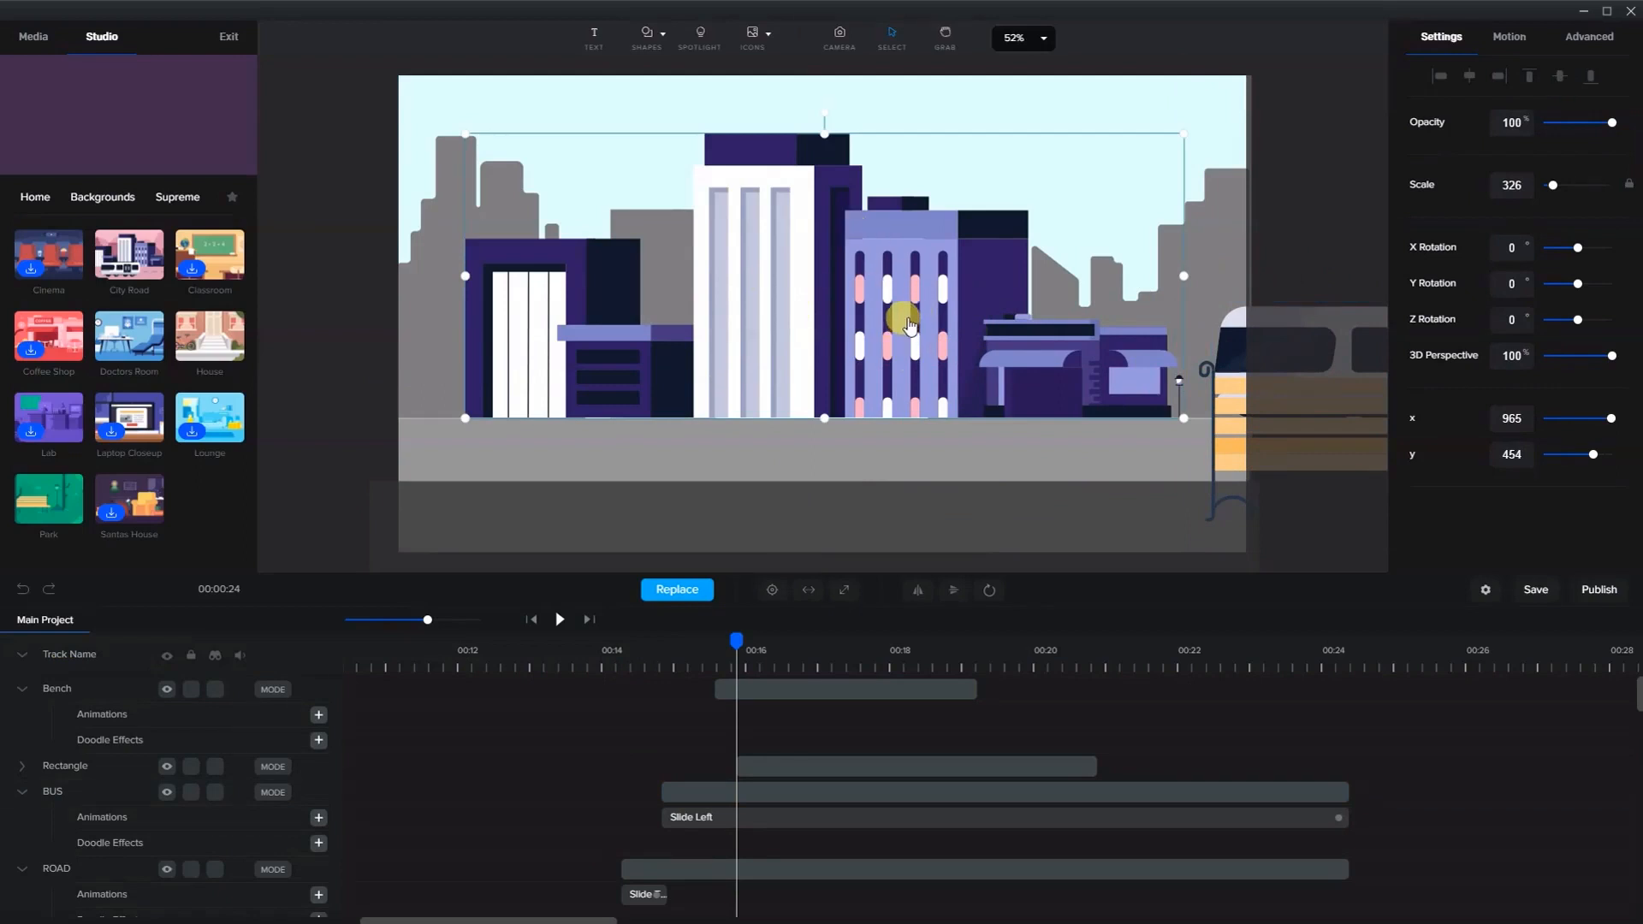
scroll(854, 717, "down", 3)
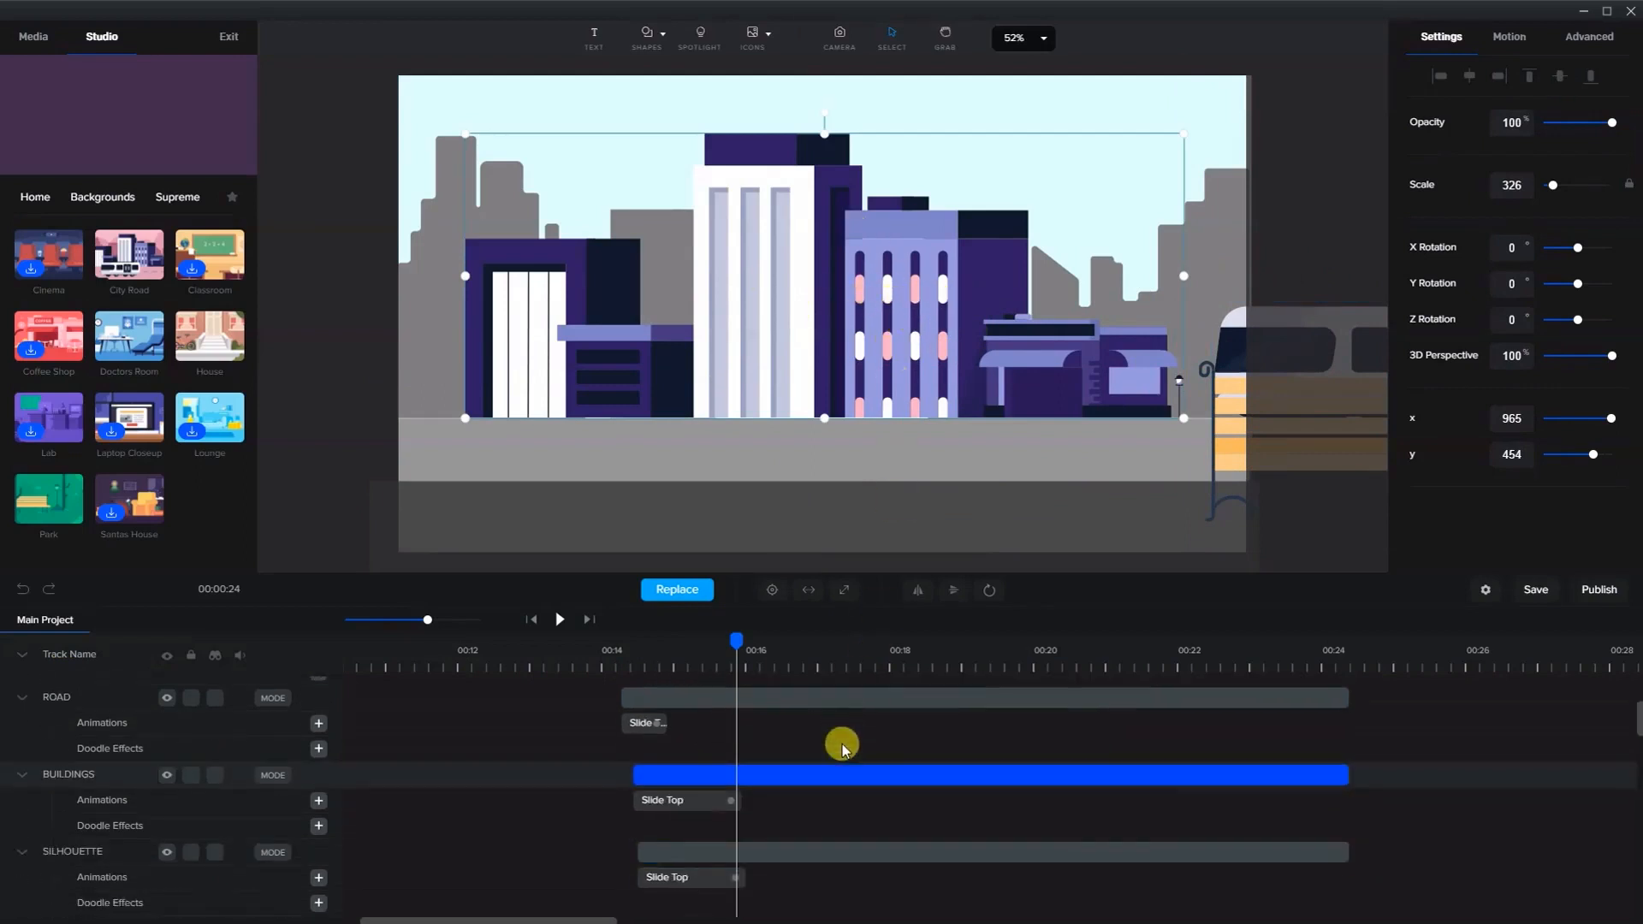
scroll(778, 704, "up", 1)
right_click(789, 770)
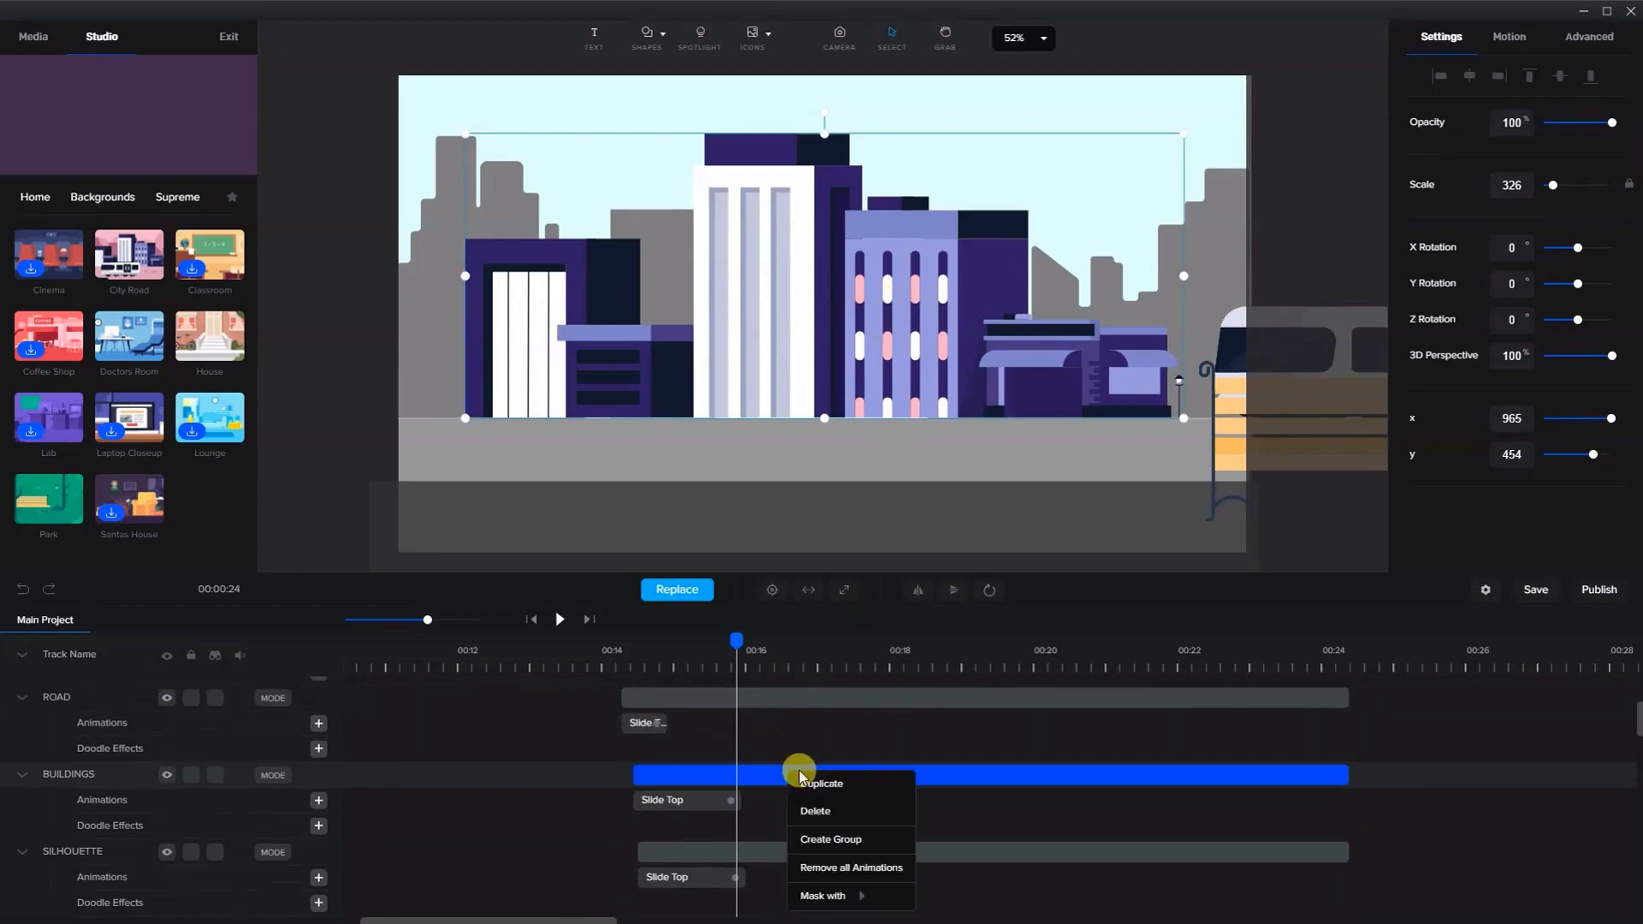
left_click(799, 780)
left_click(798, 770)
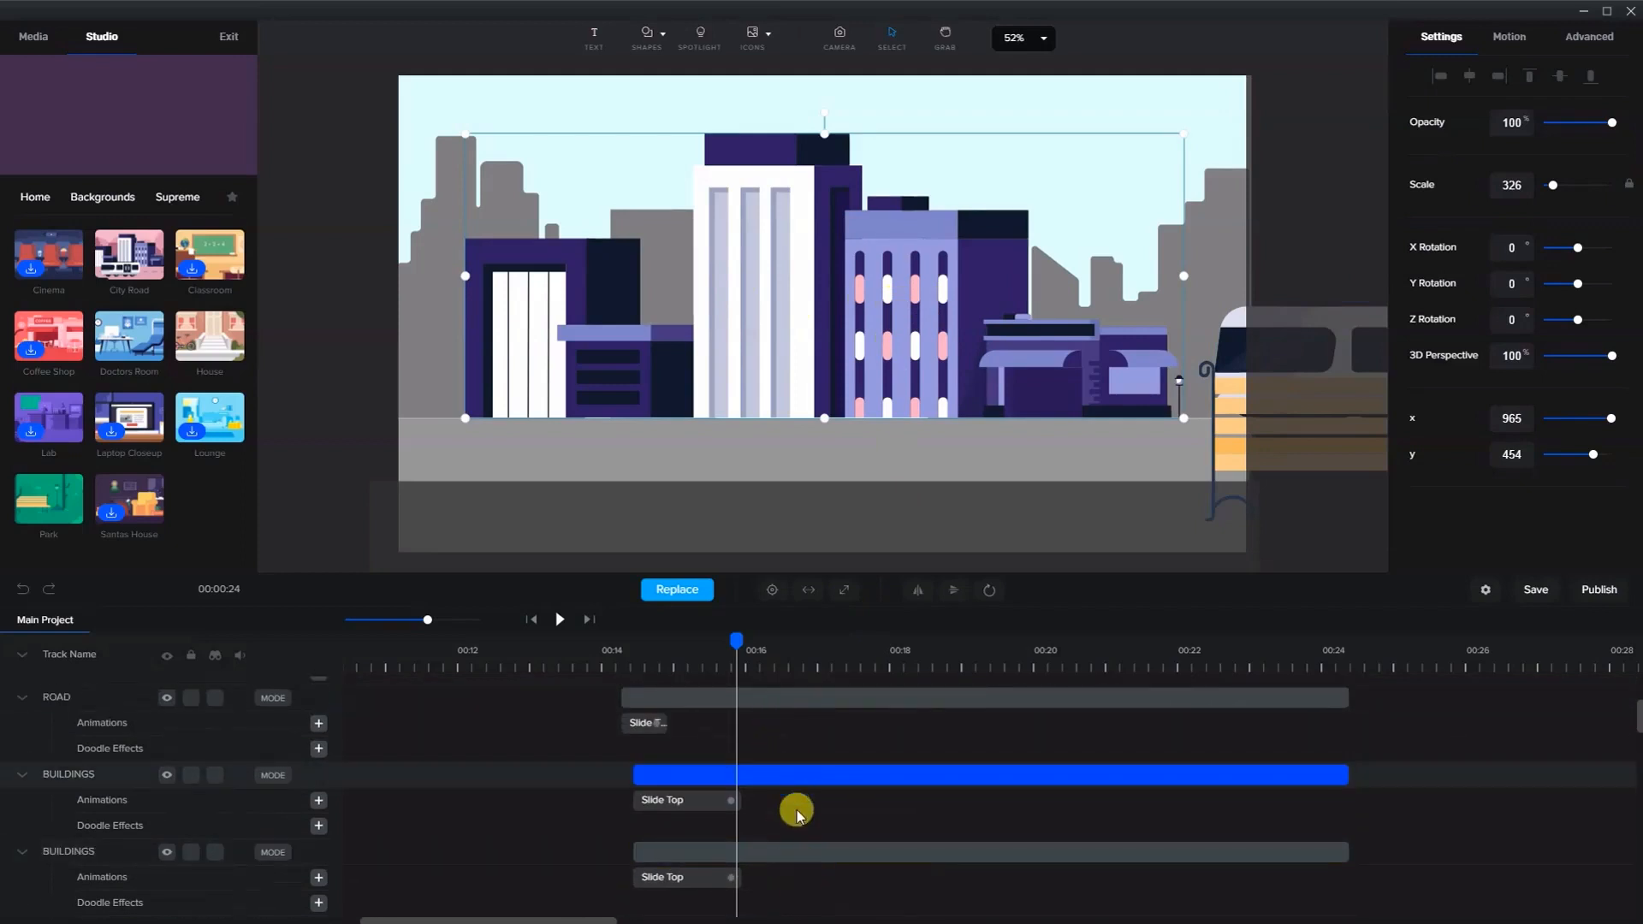
- Shift the two buildings copies apart, one toward the left and one off to the right
left_click_drag(1075, 352, 890, 345)
left_click_drag(1038, 360, 1174, 344)
left_click_drag(872, 369, 976, 370)
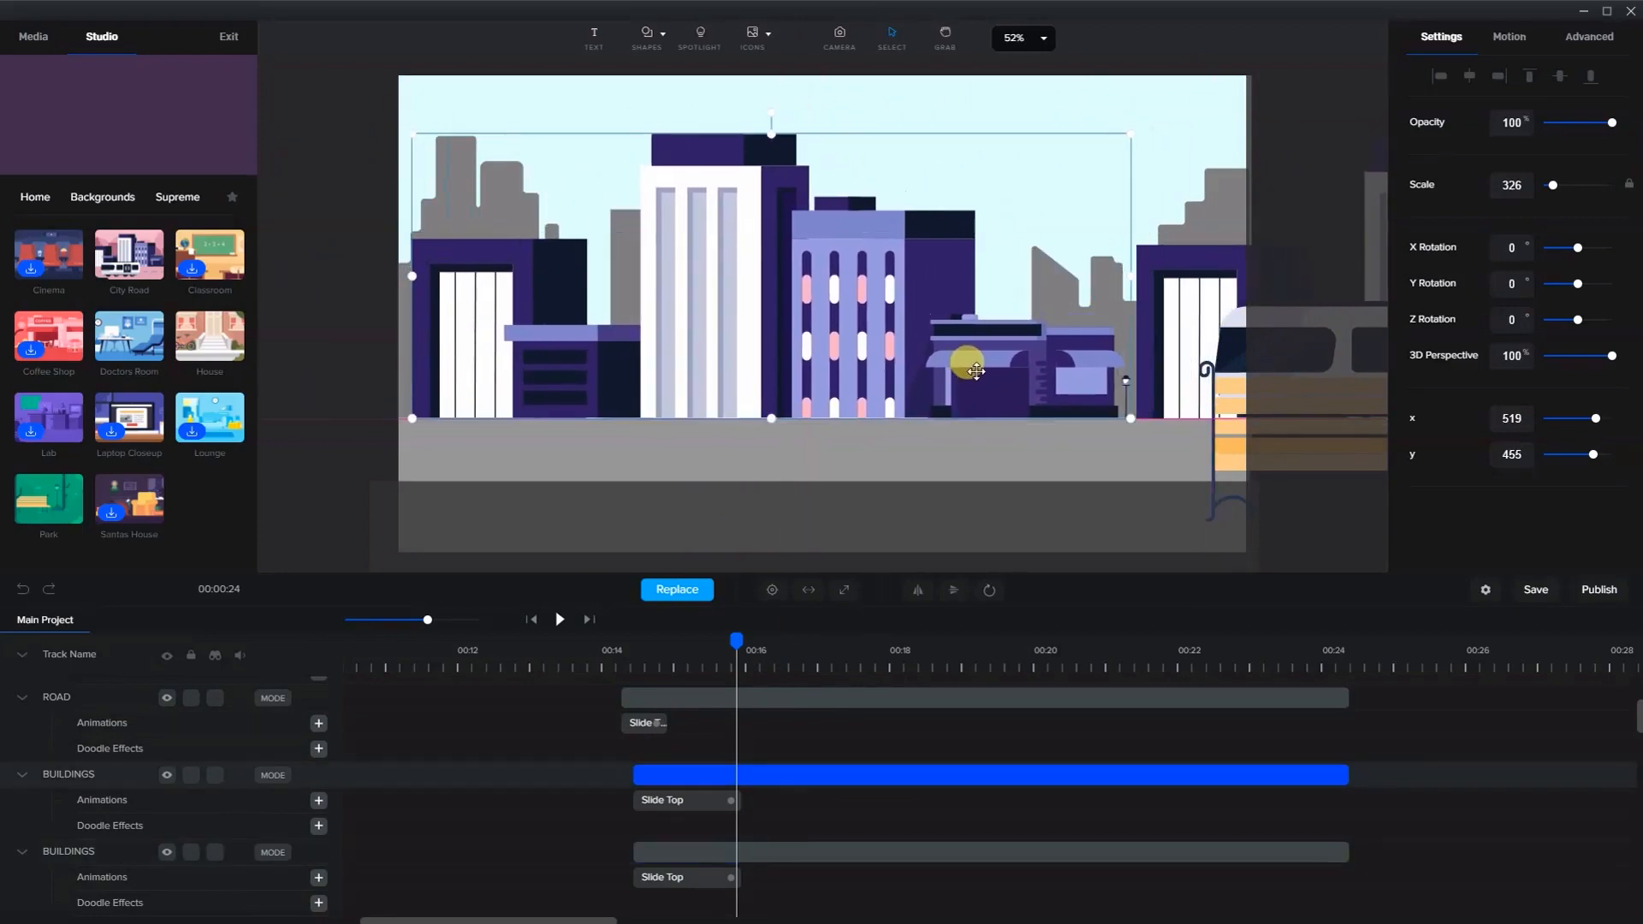
left_click(1191, 310)
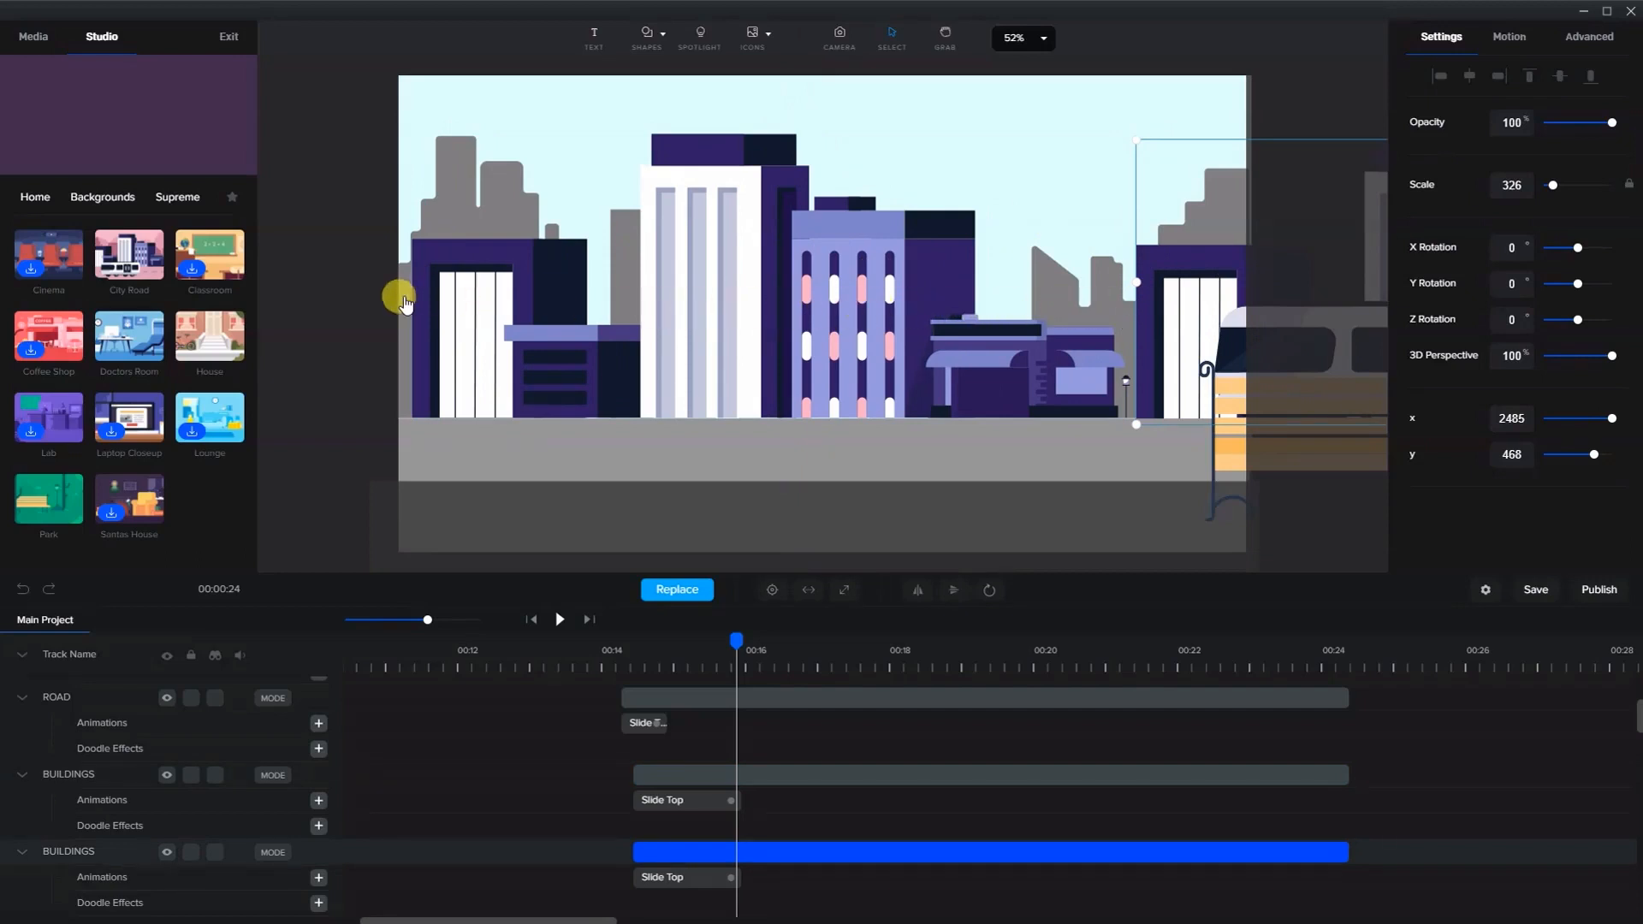
- Add another rectangle shape and place it on the pavement in front of the left buildings
left_click(1232, 466)
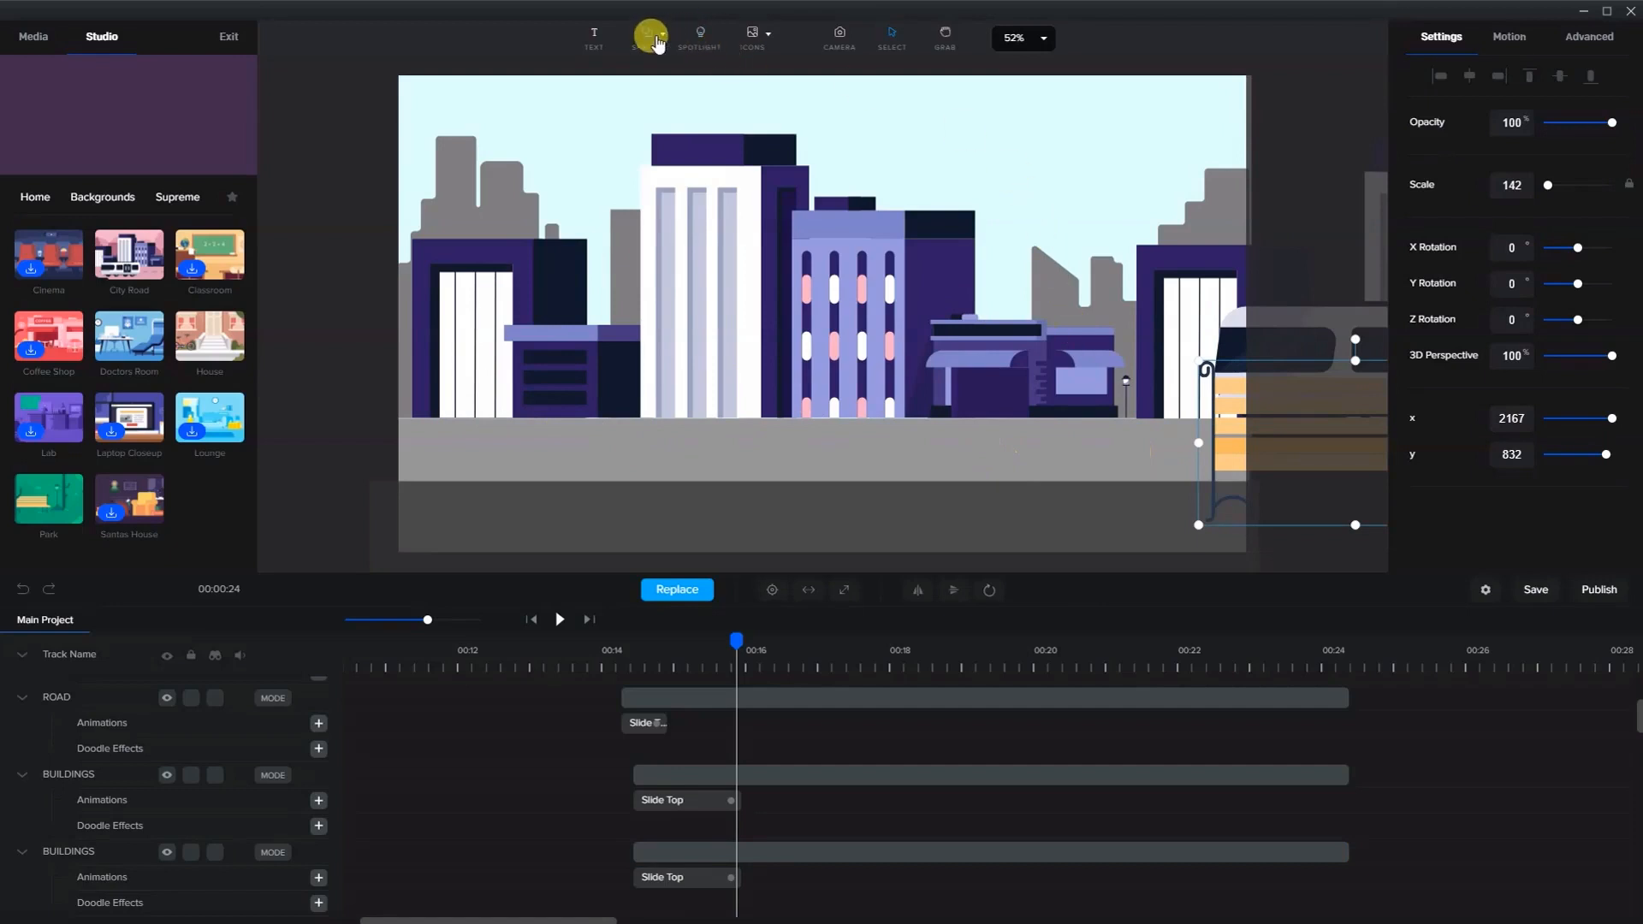
left_click(647, 38)
left_click(568, 139)
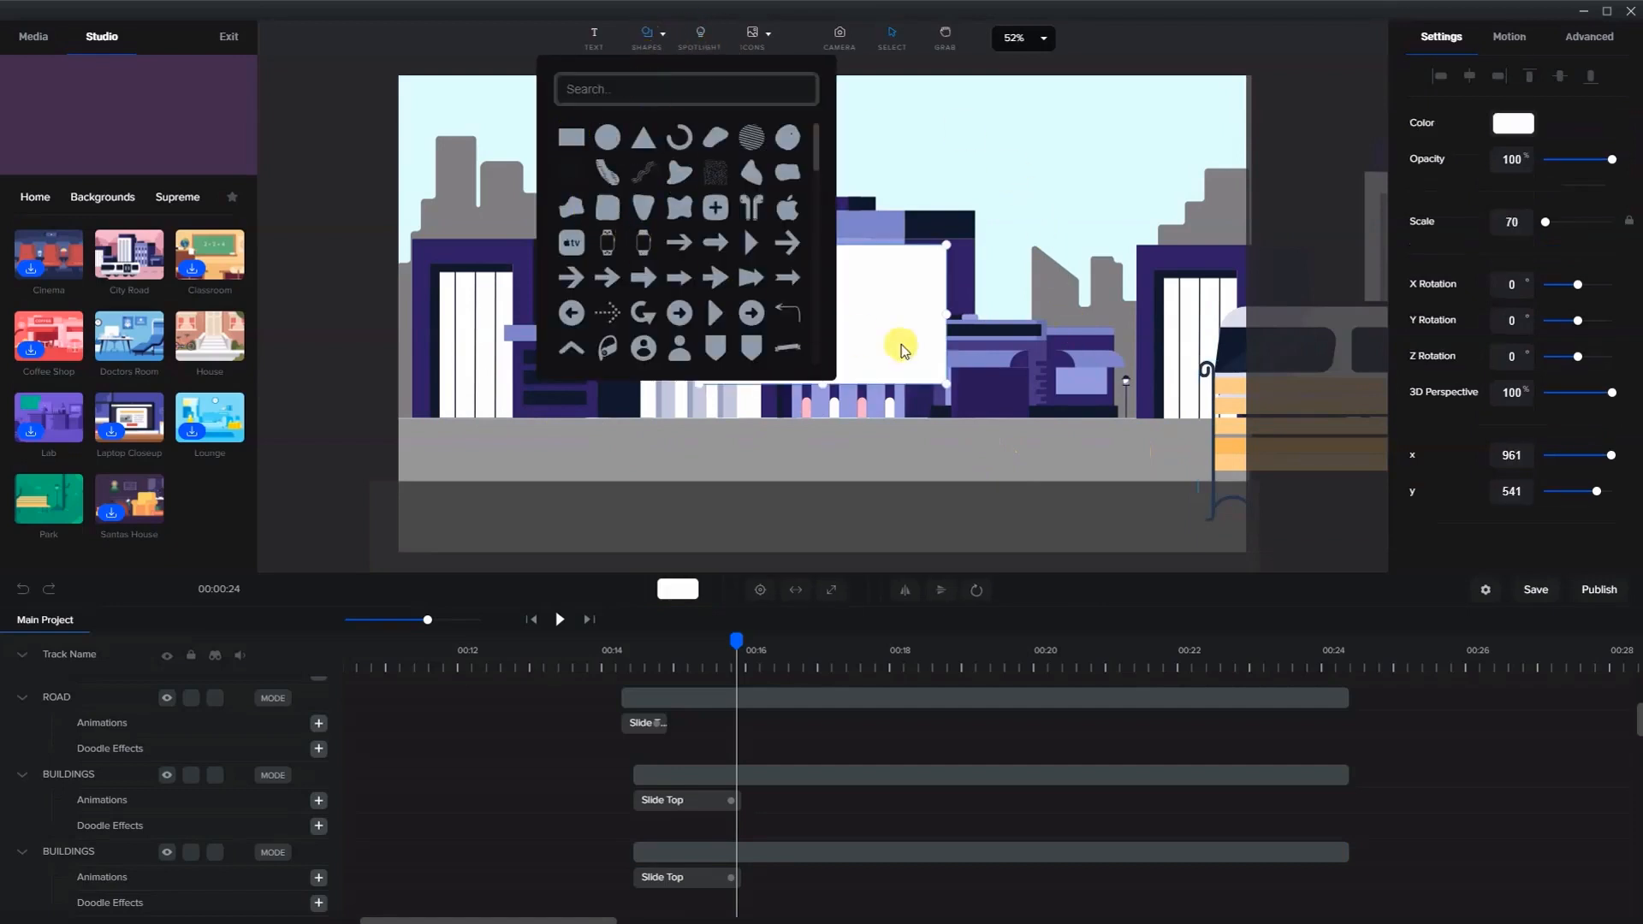
left_click(882, 347)
left_click_drag(882, 346, 868, 385)
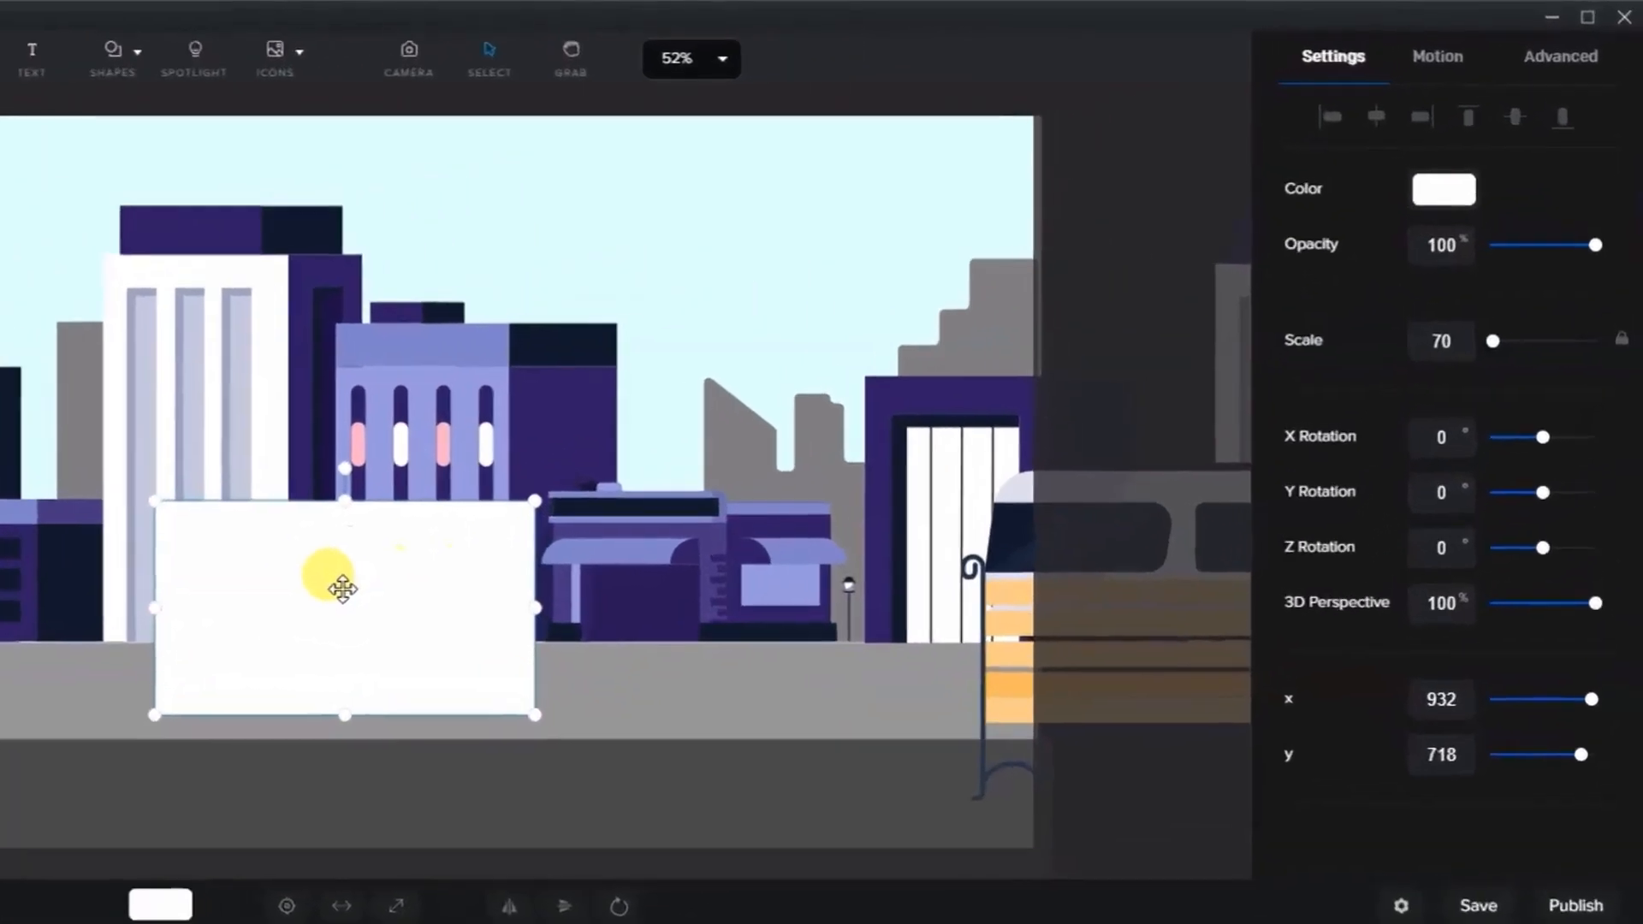
left_click_drag(776, 378, 761, 382)
- Set the new rectangle's border colour to yellow #FFFE7F
left_click(1527, 76)
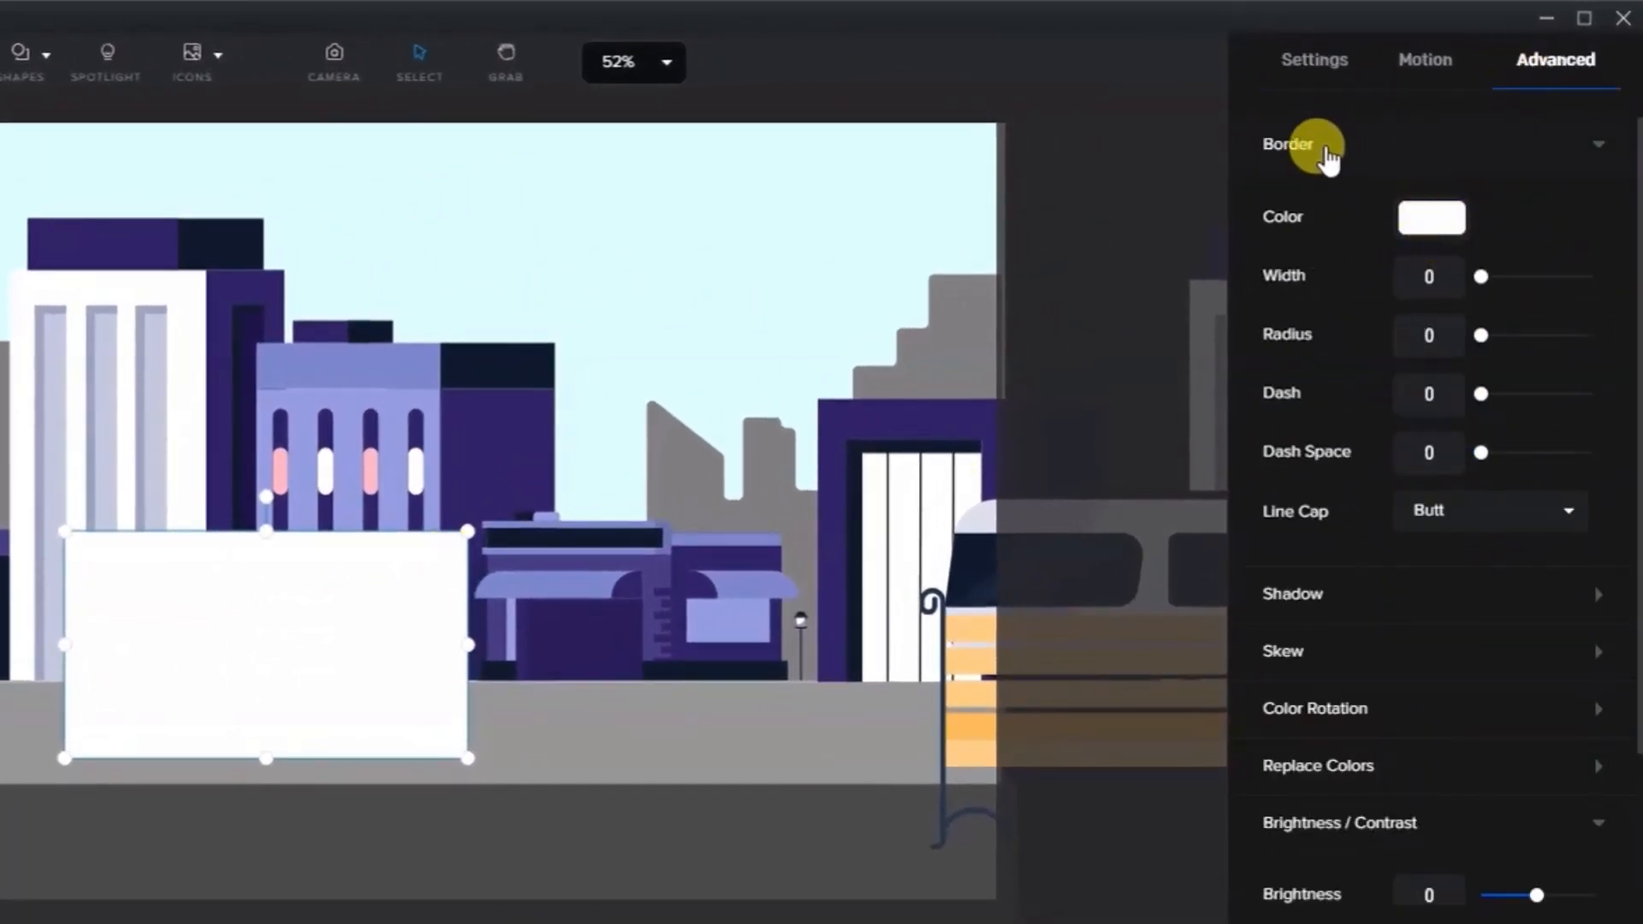
left_click(1428, 224)
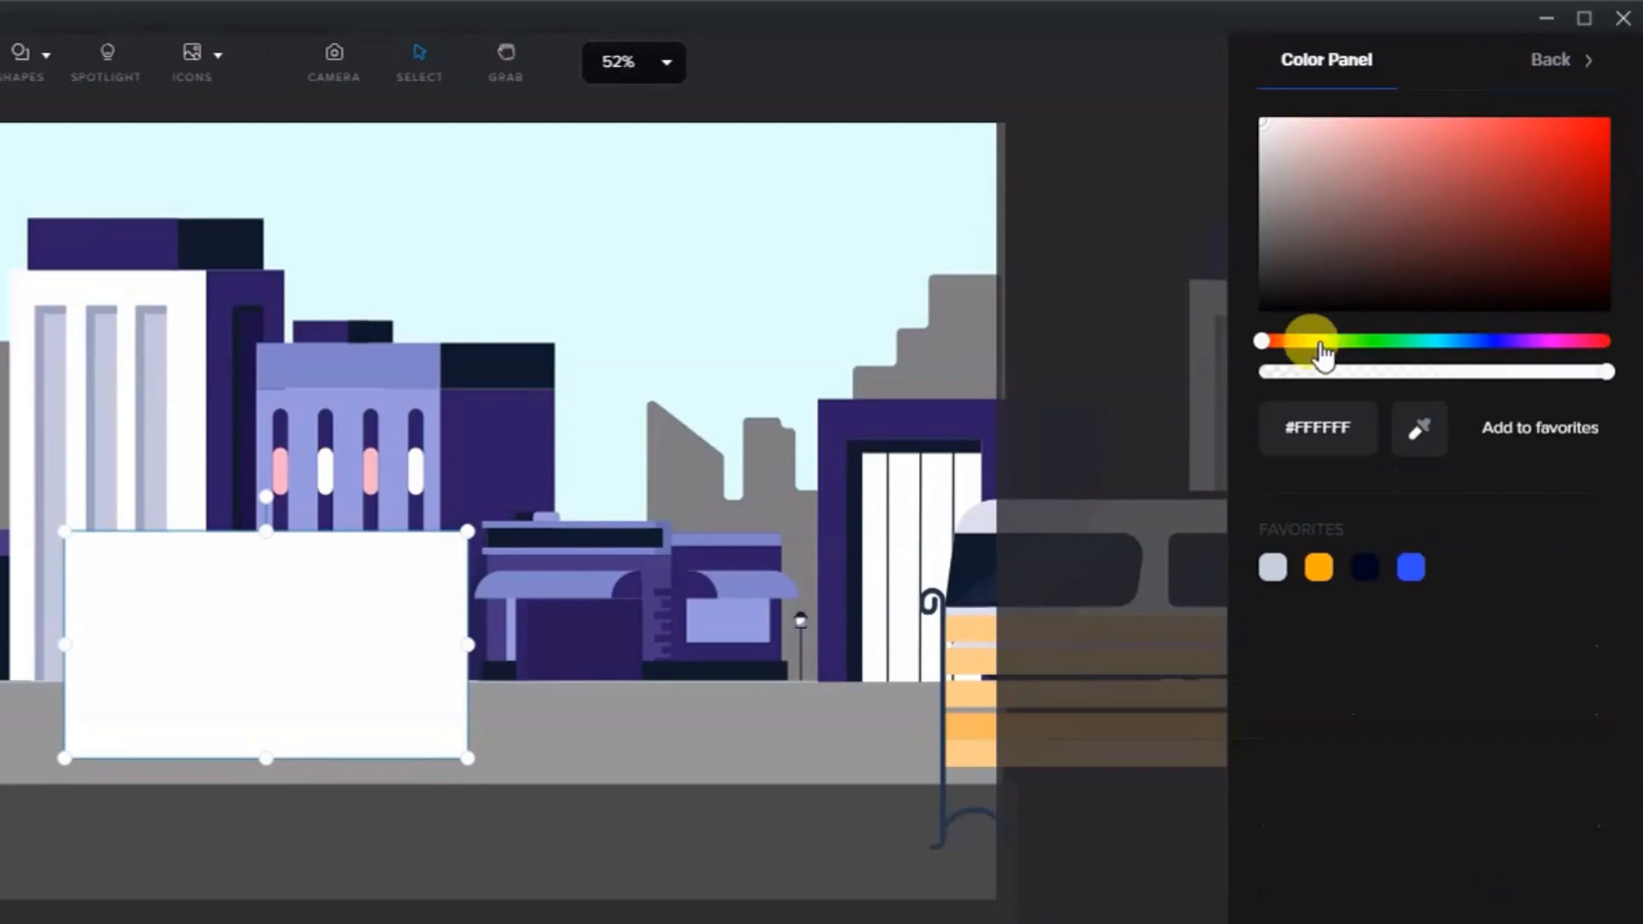
left_click(1299, 342)
left_click_drag(1450, 211, 1440, 124)
left_click(1318, 342)
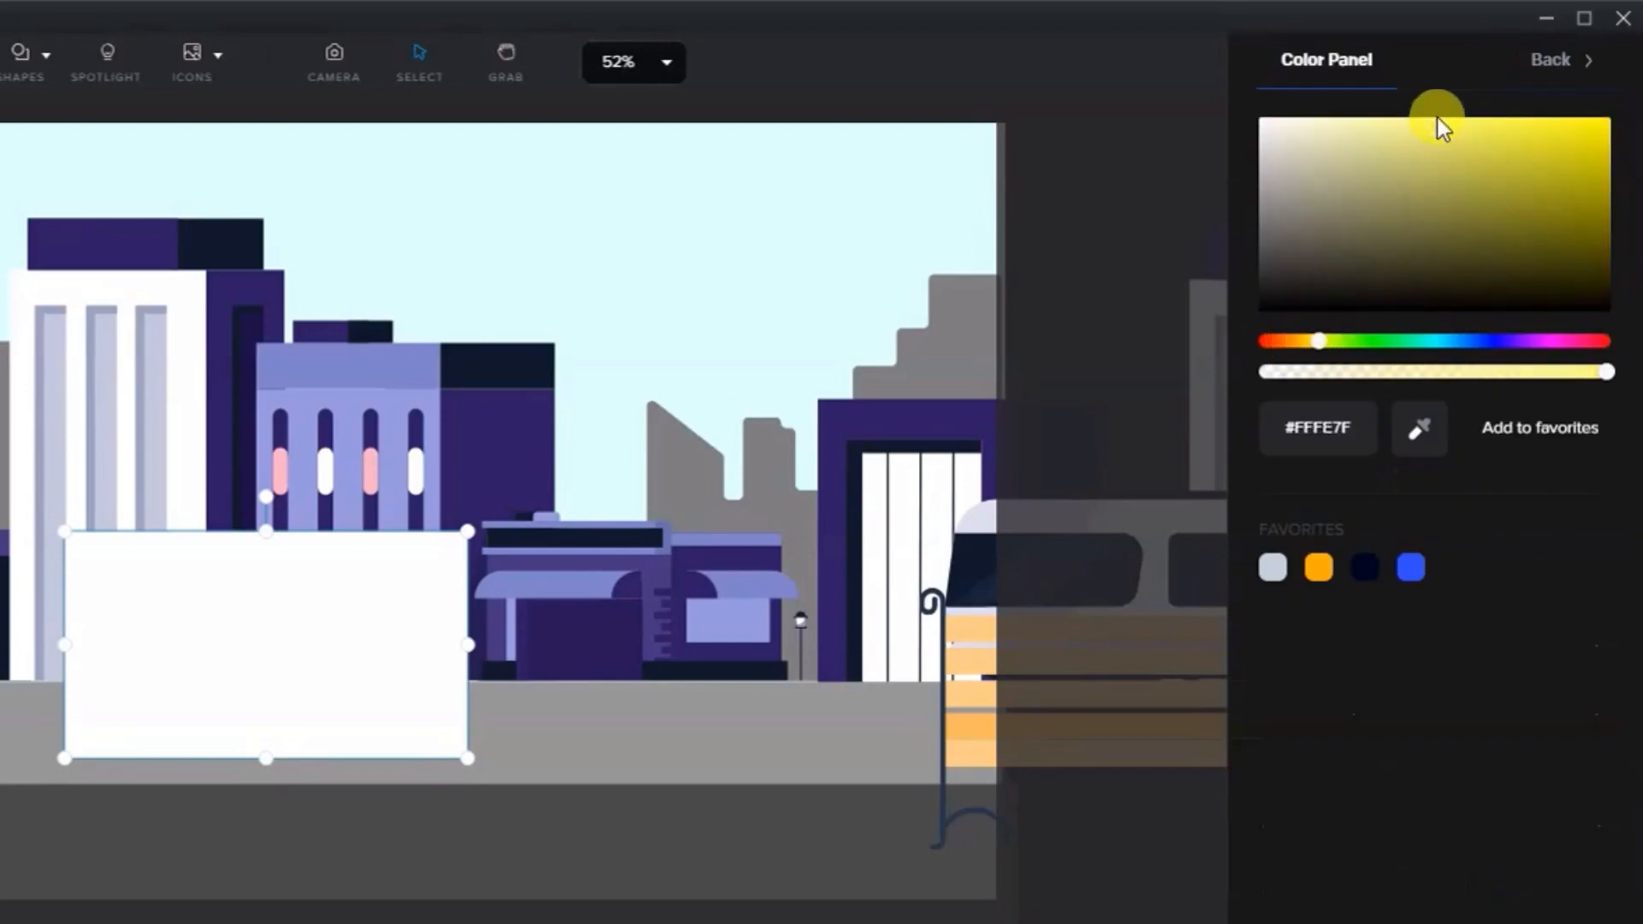
- Adjust the rectangle's border colour to #FFE87E and set the border width to 30
left_click_drag(1316, 351, 1308, 349)
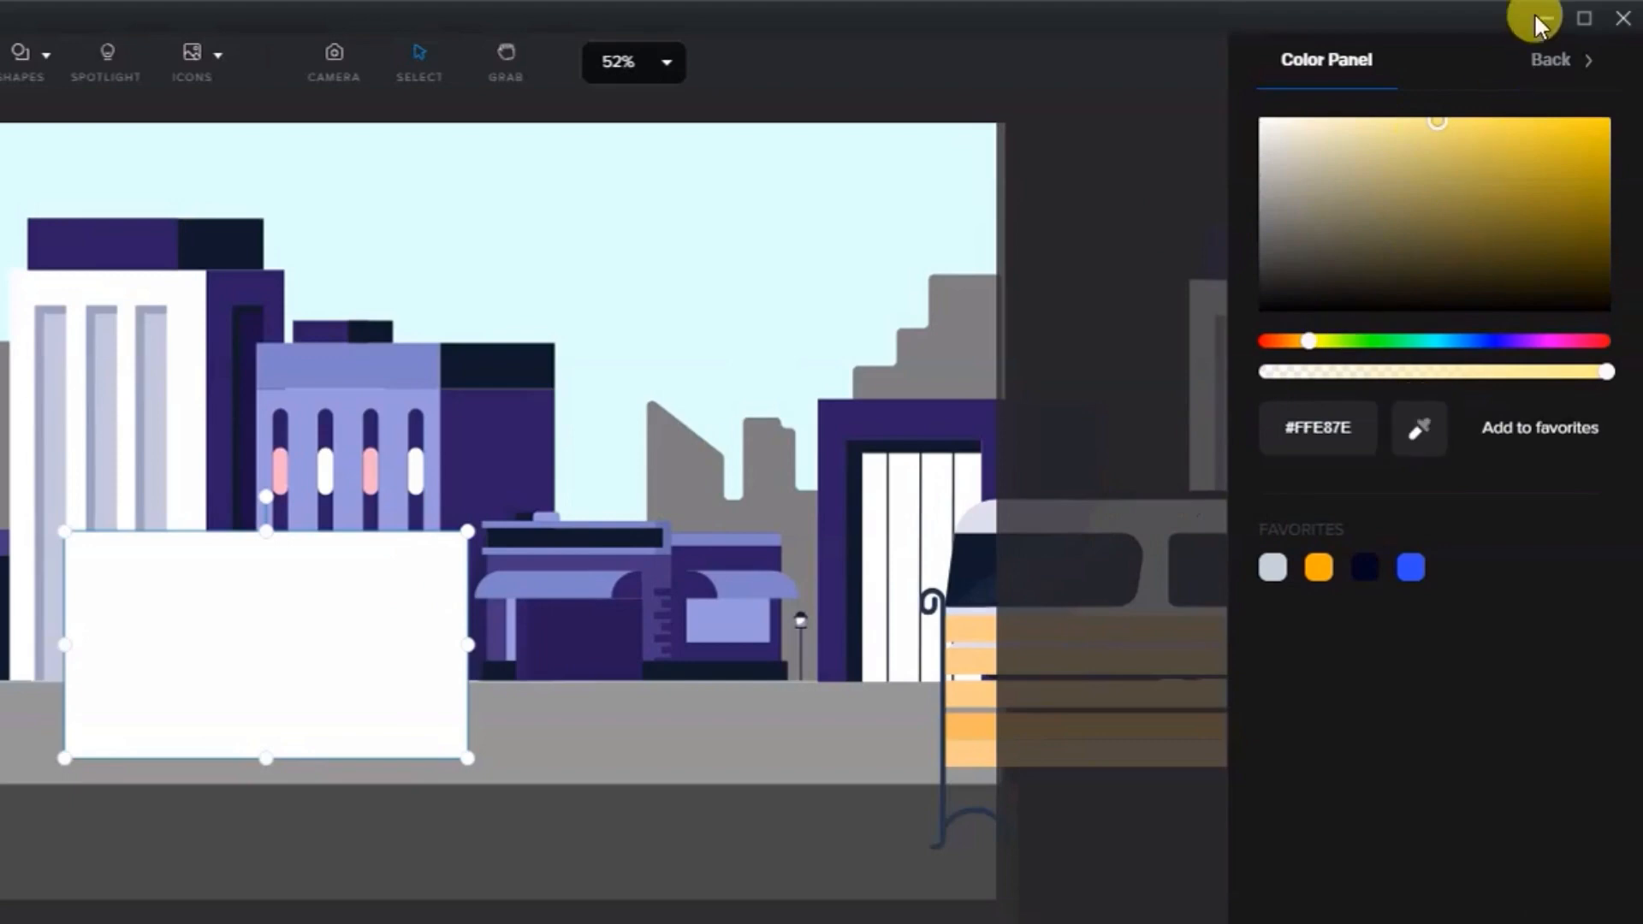
left_click(1566, 64)
left_click(1424, 274)
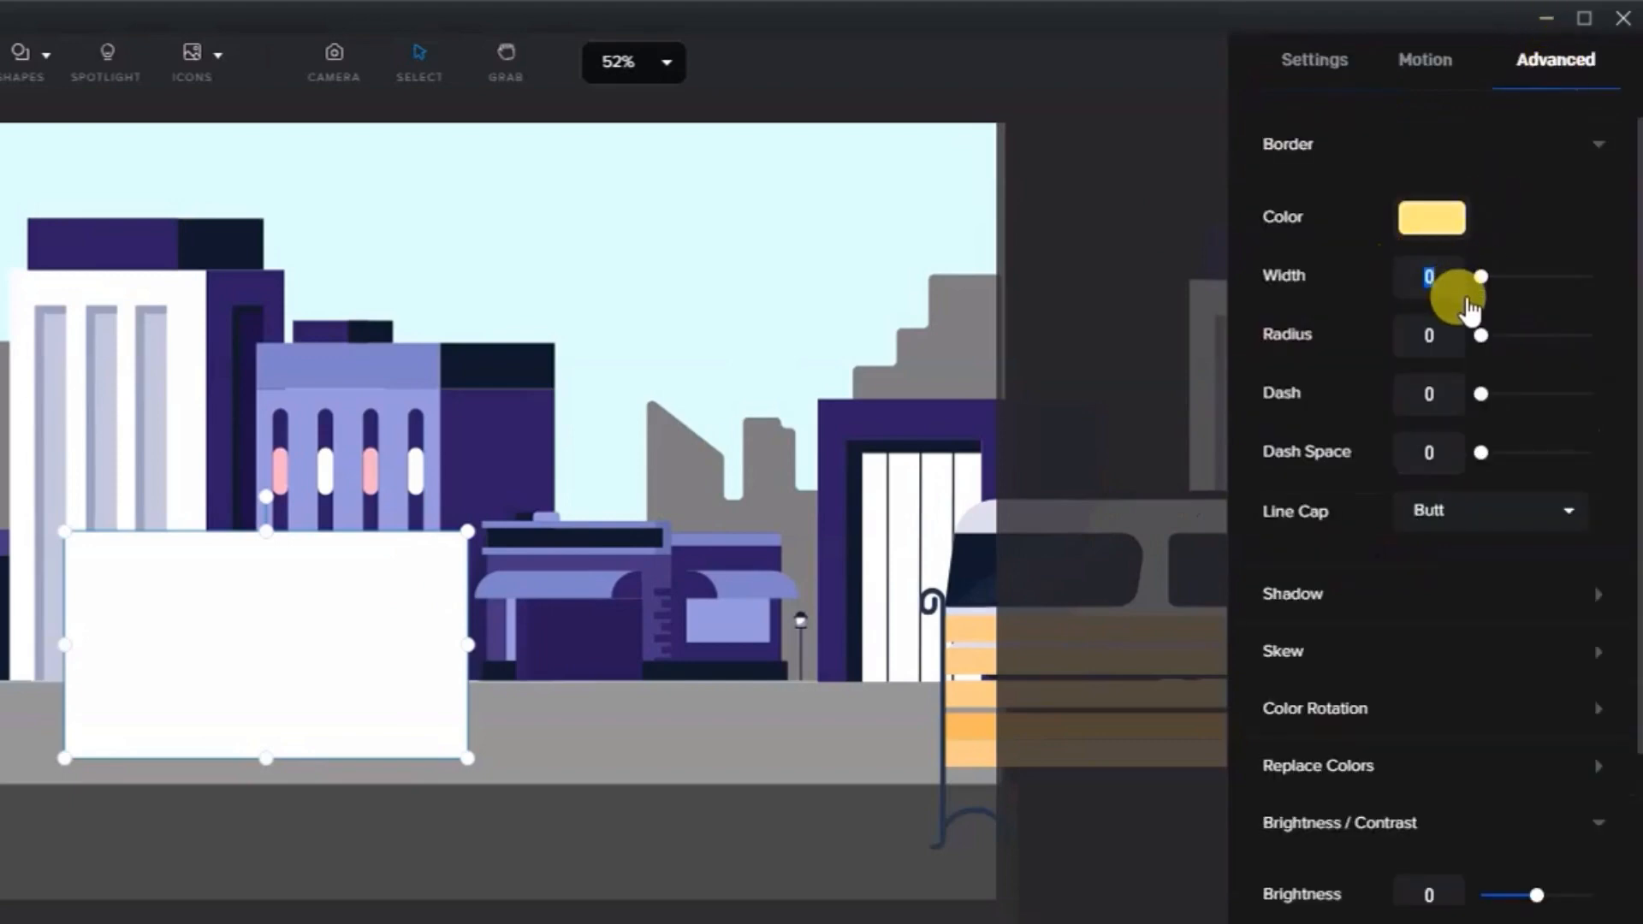
type("30")
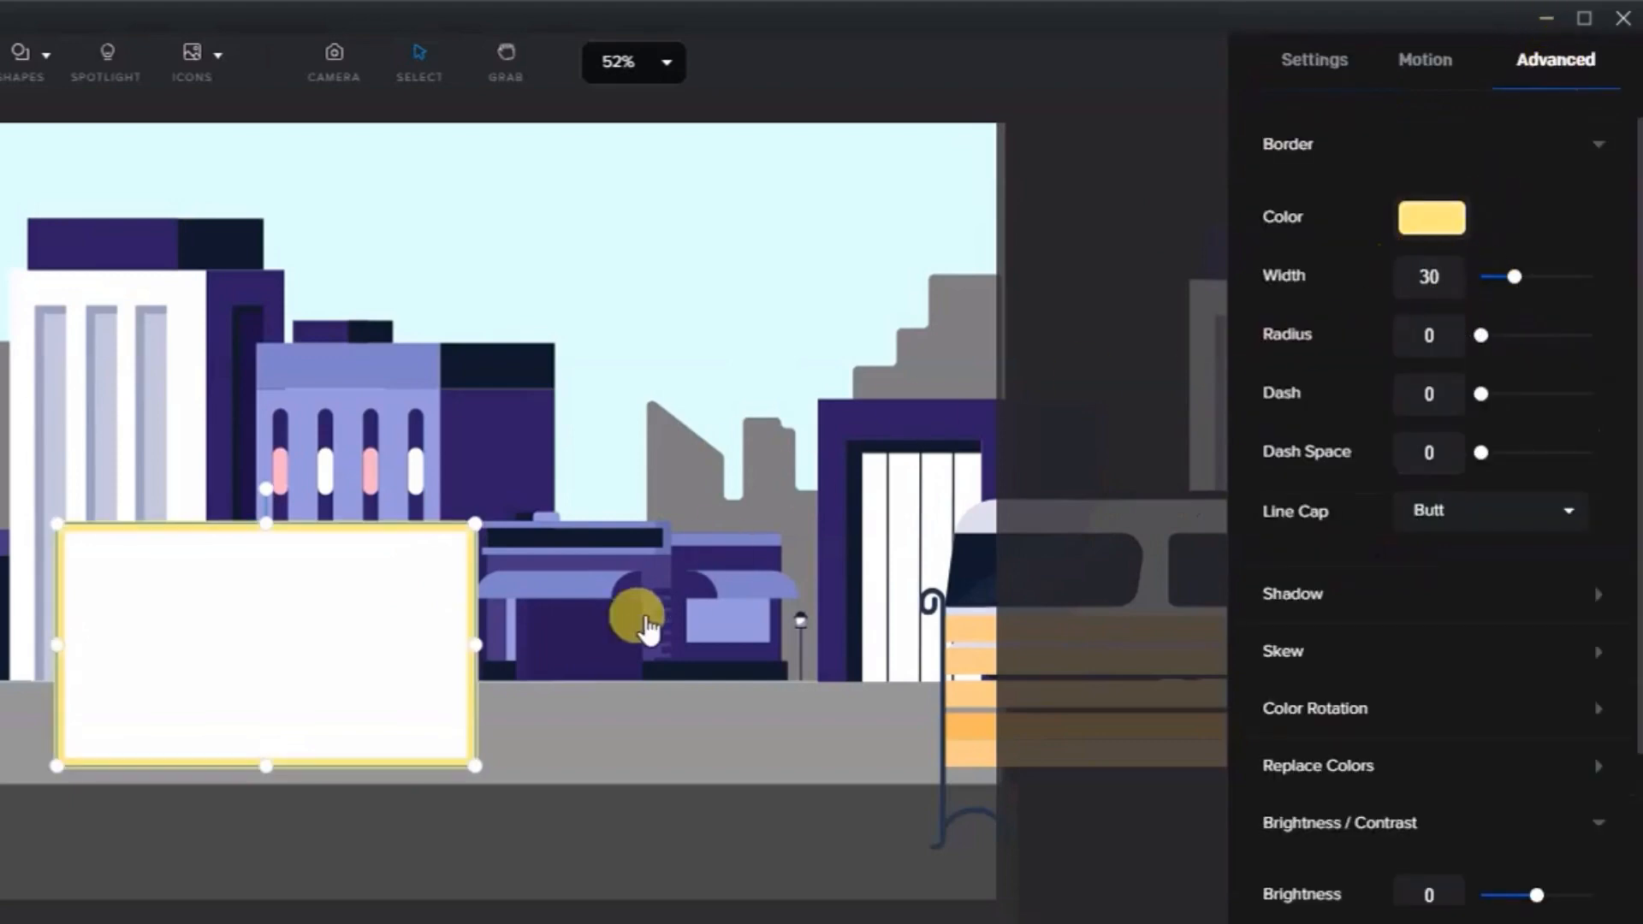
- Enlarge the rectangle and give its border a dash and dash space of 100
left_click_drag(486, 772, 678, 880)
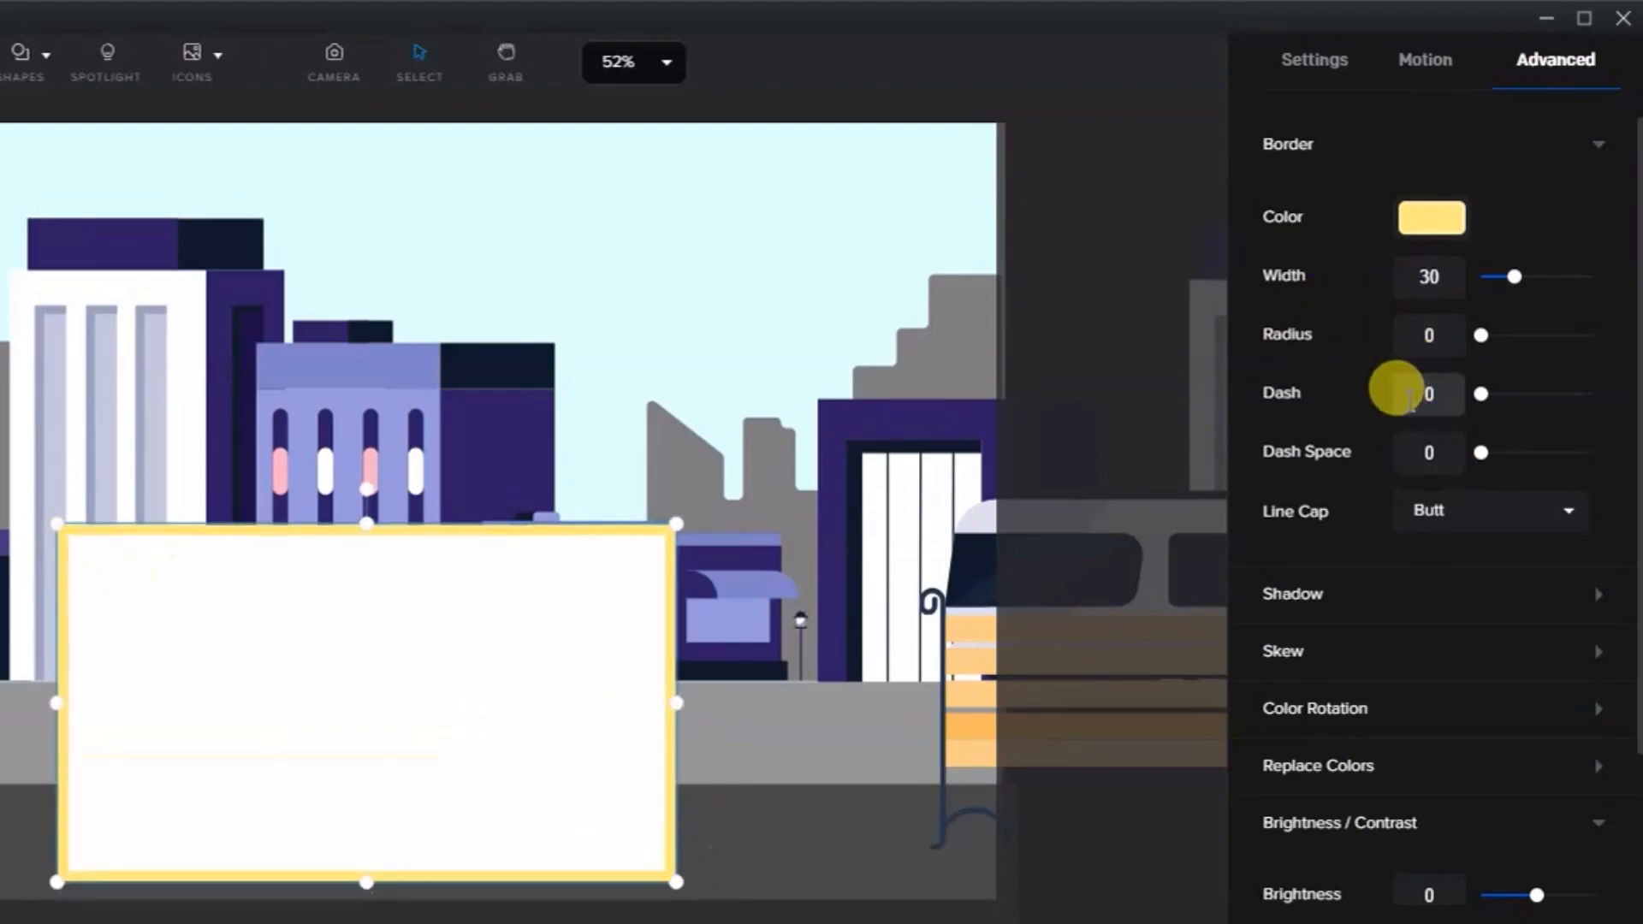
type("000")
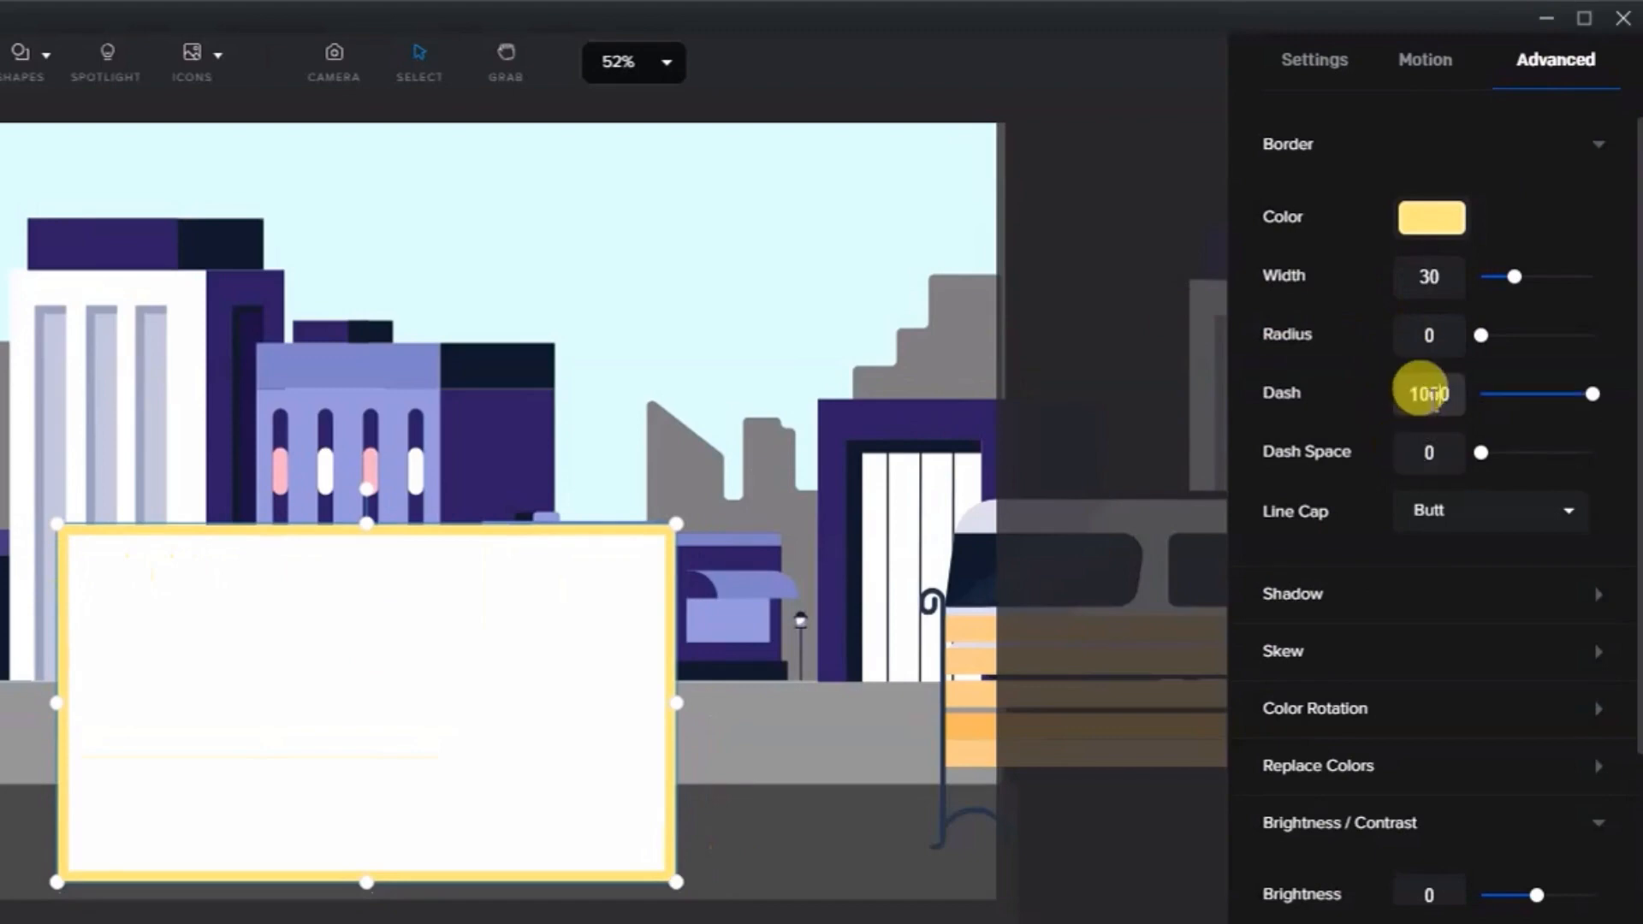
key("BackSpace")
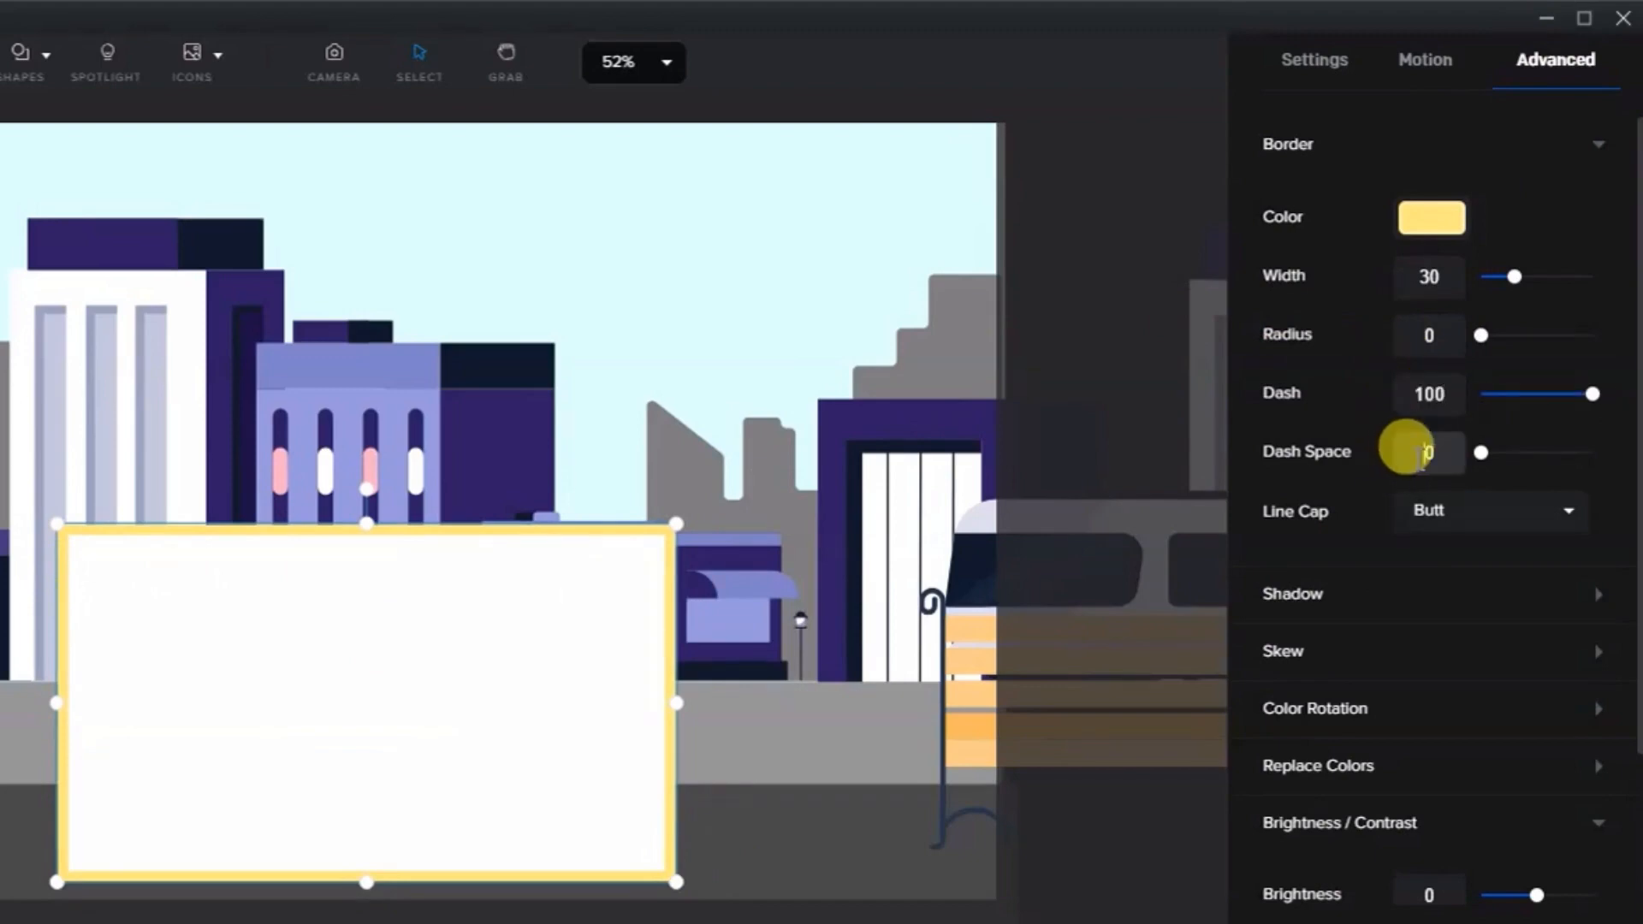
left_click(1420, 454)
type("100")
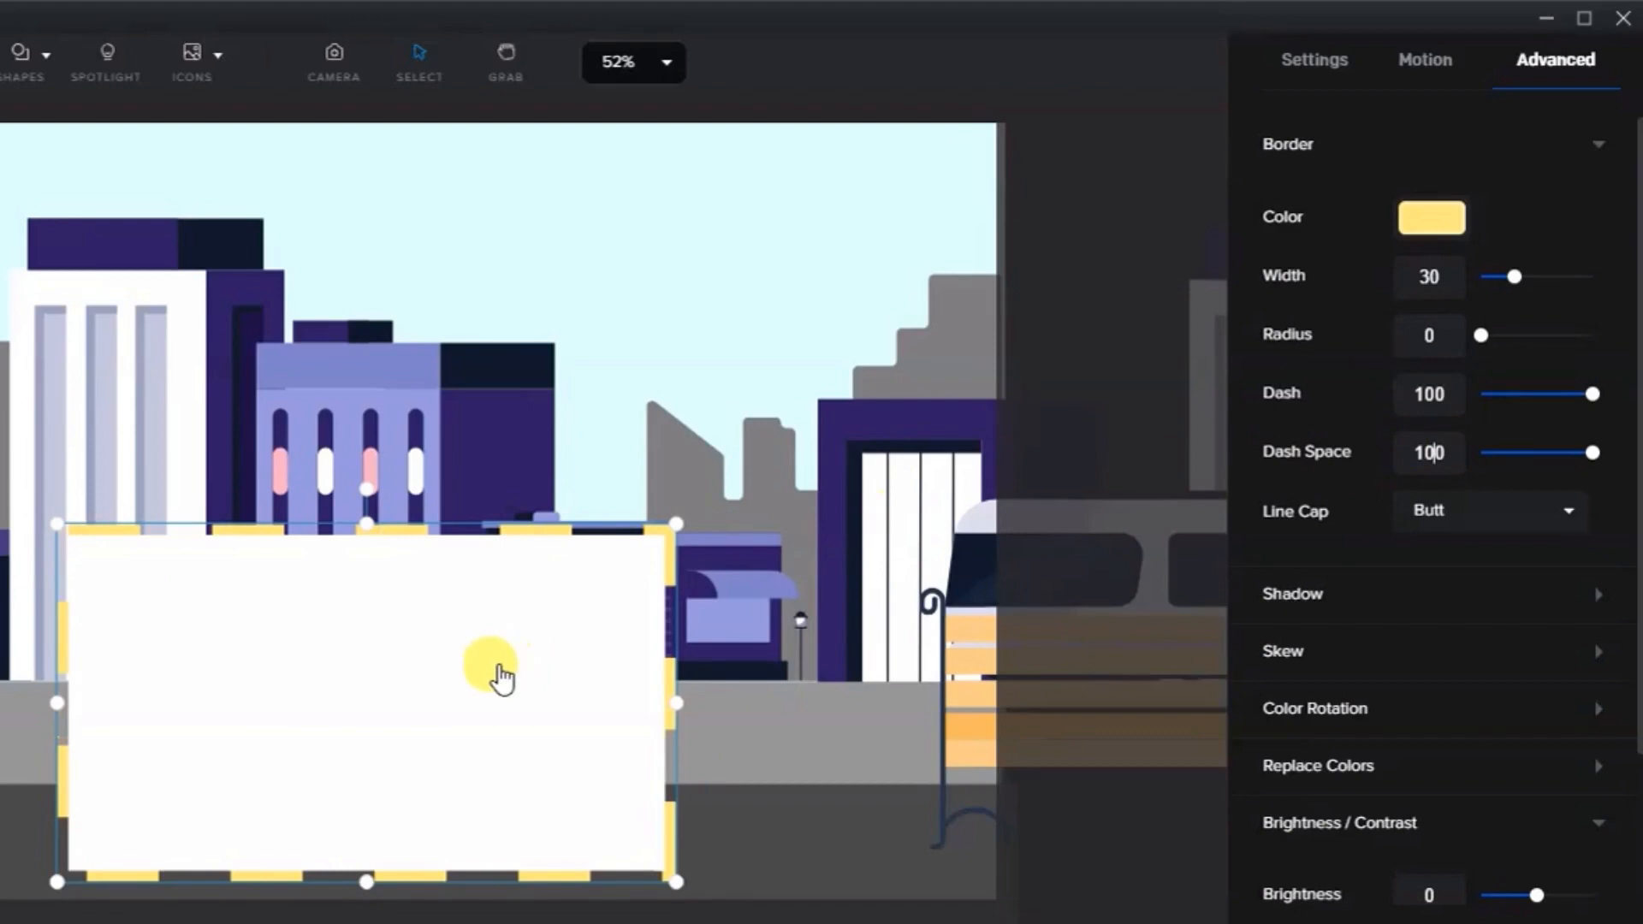
- Set the border line cap to Round and stretch the rectangle into a strip across the whole scene along the road edge
left_click_drag(495, 663, 441, 593)
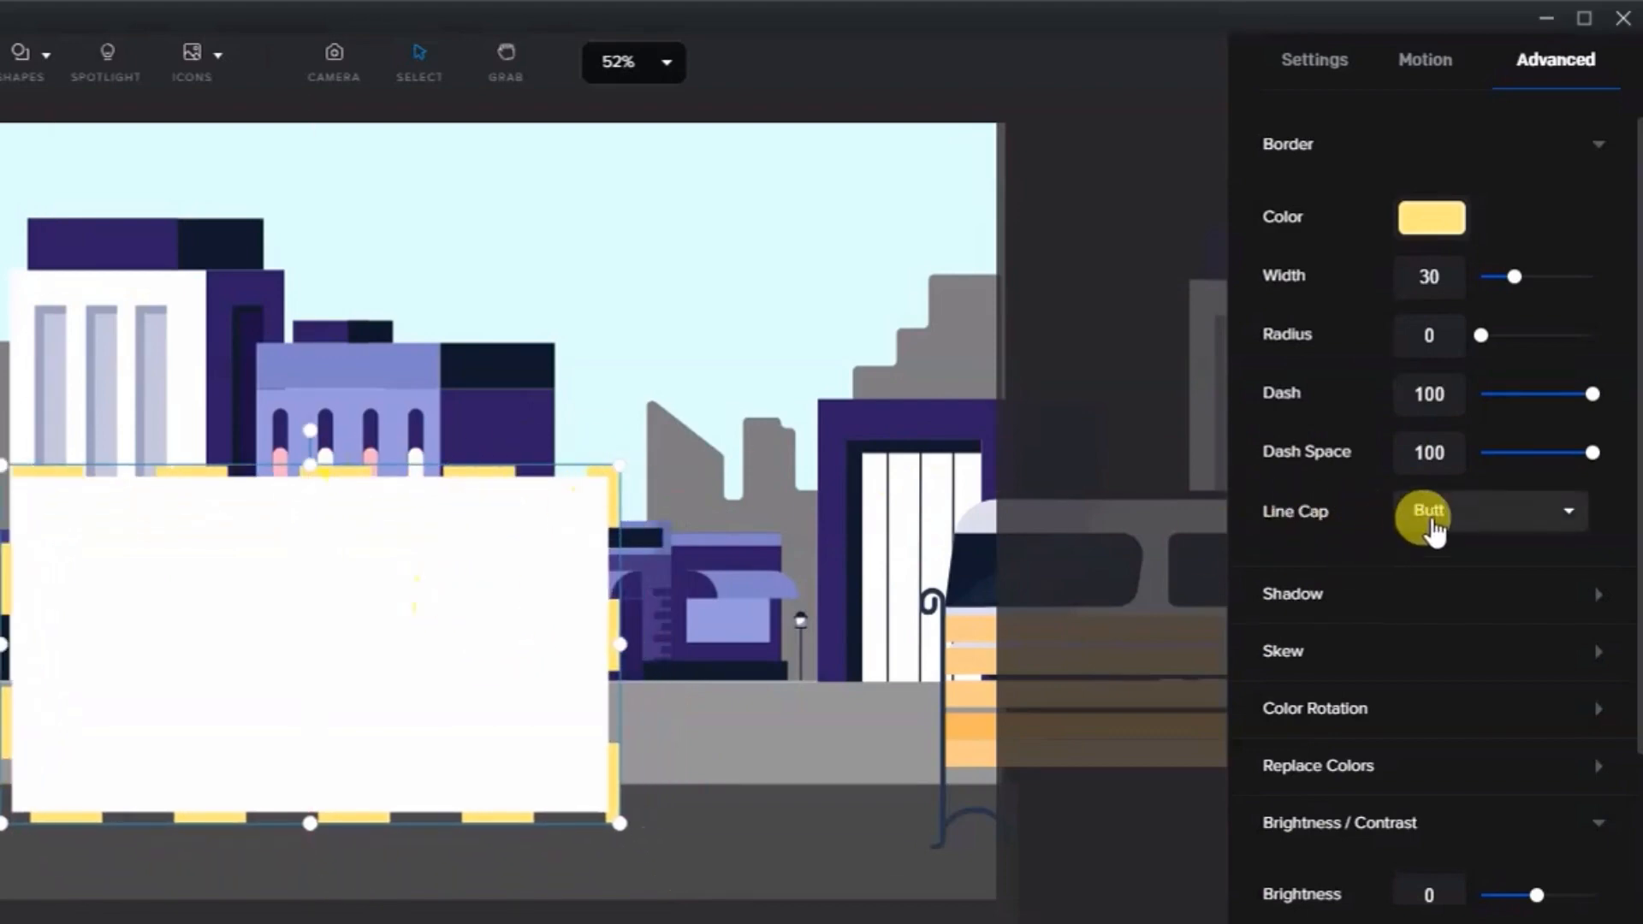
left_click(1439, 597)
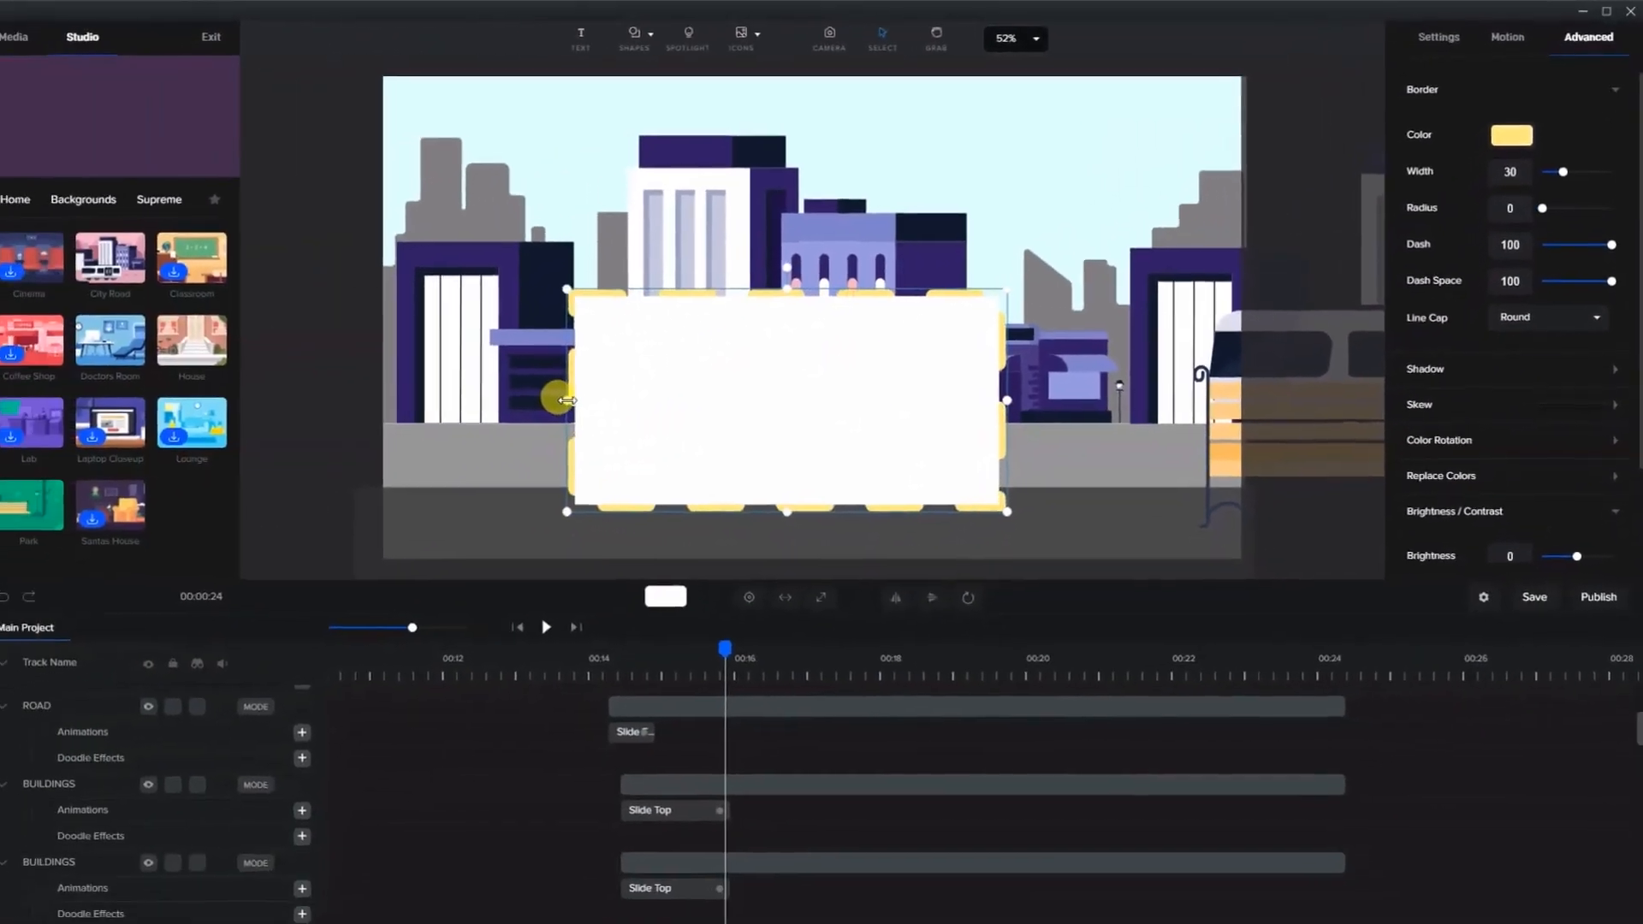
left_click_drag(541, 396, 356, 392)
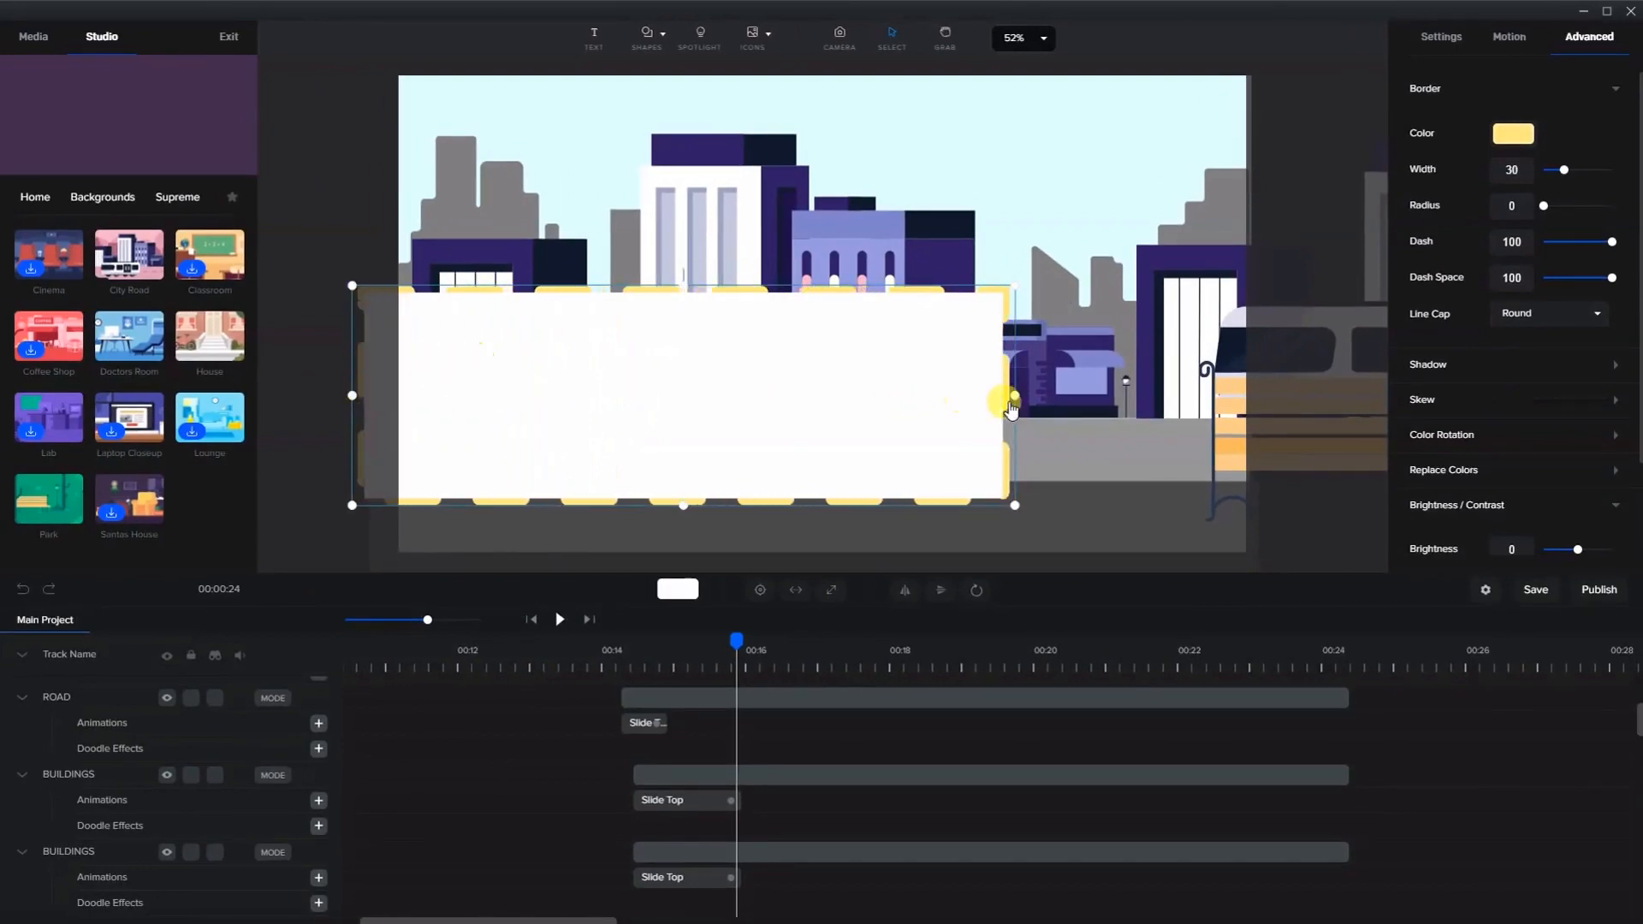
left_click_drag(1012, 397, 1395, 423)
scroll(1146, 413, "down", 3)
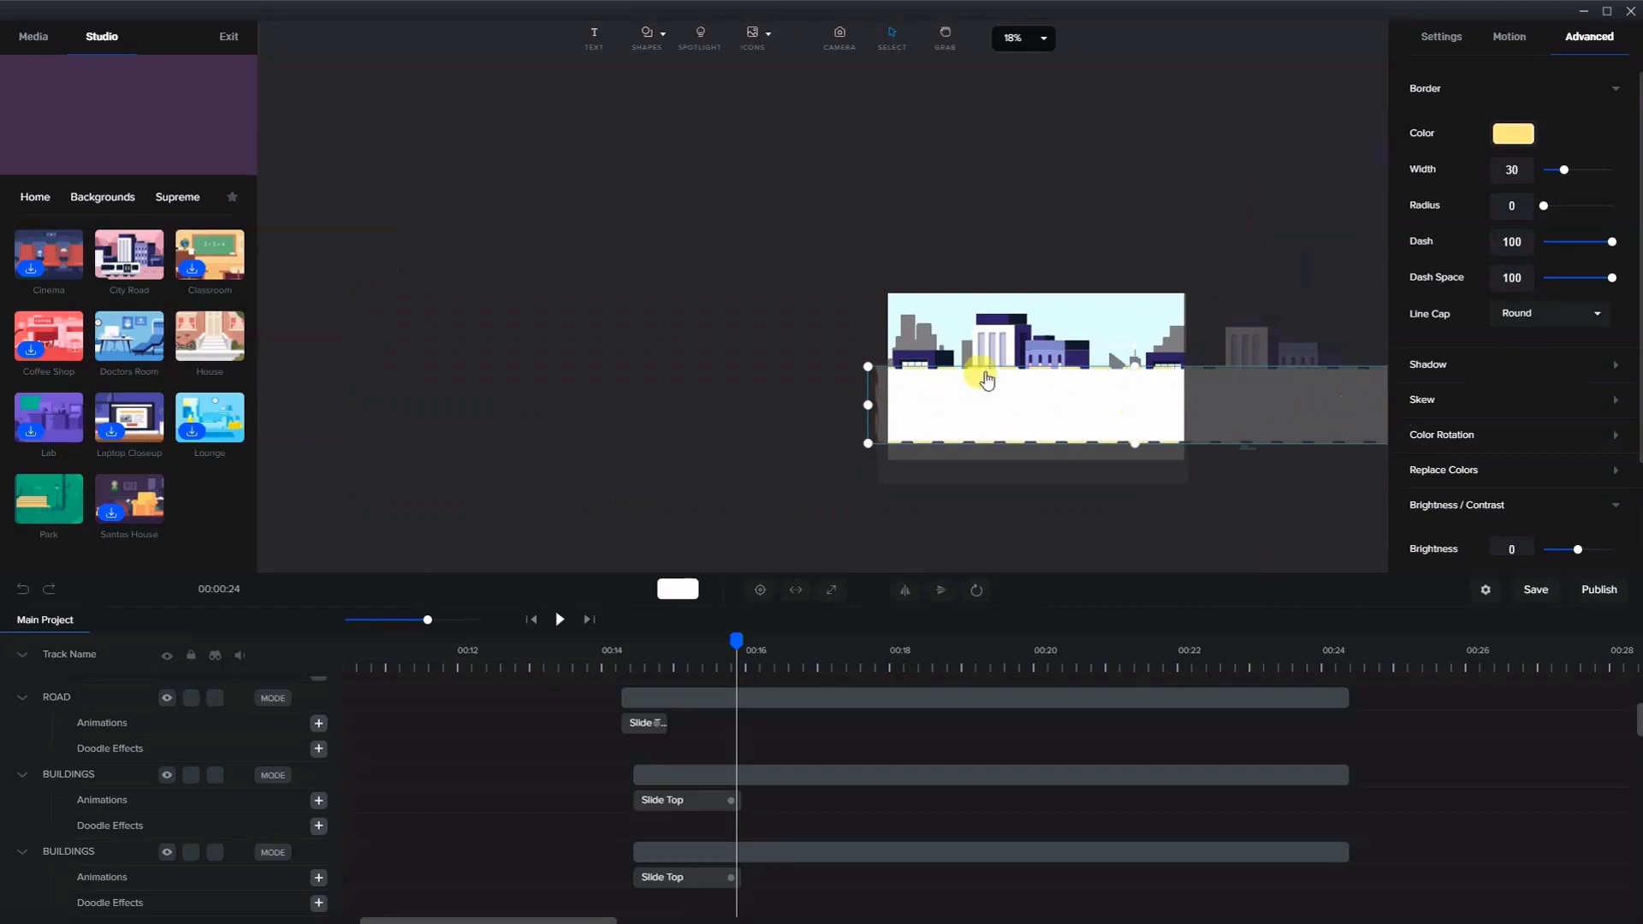
left_click_drag(1132, 366, 1133, 386)
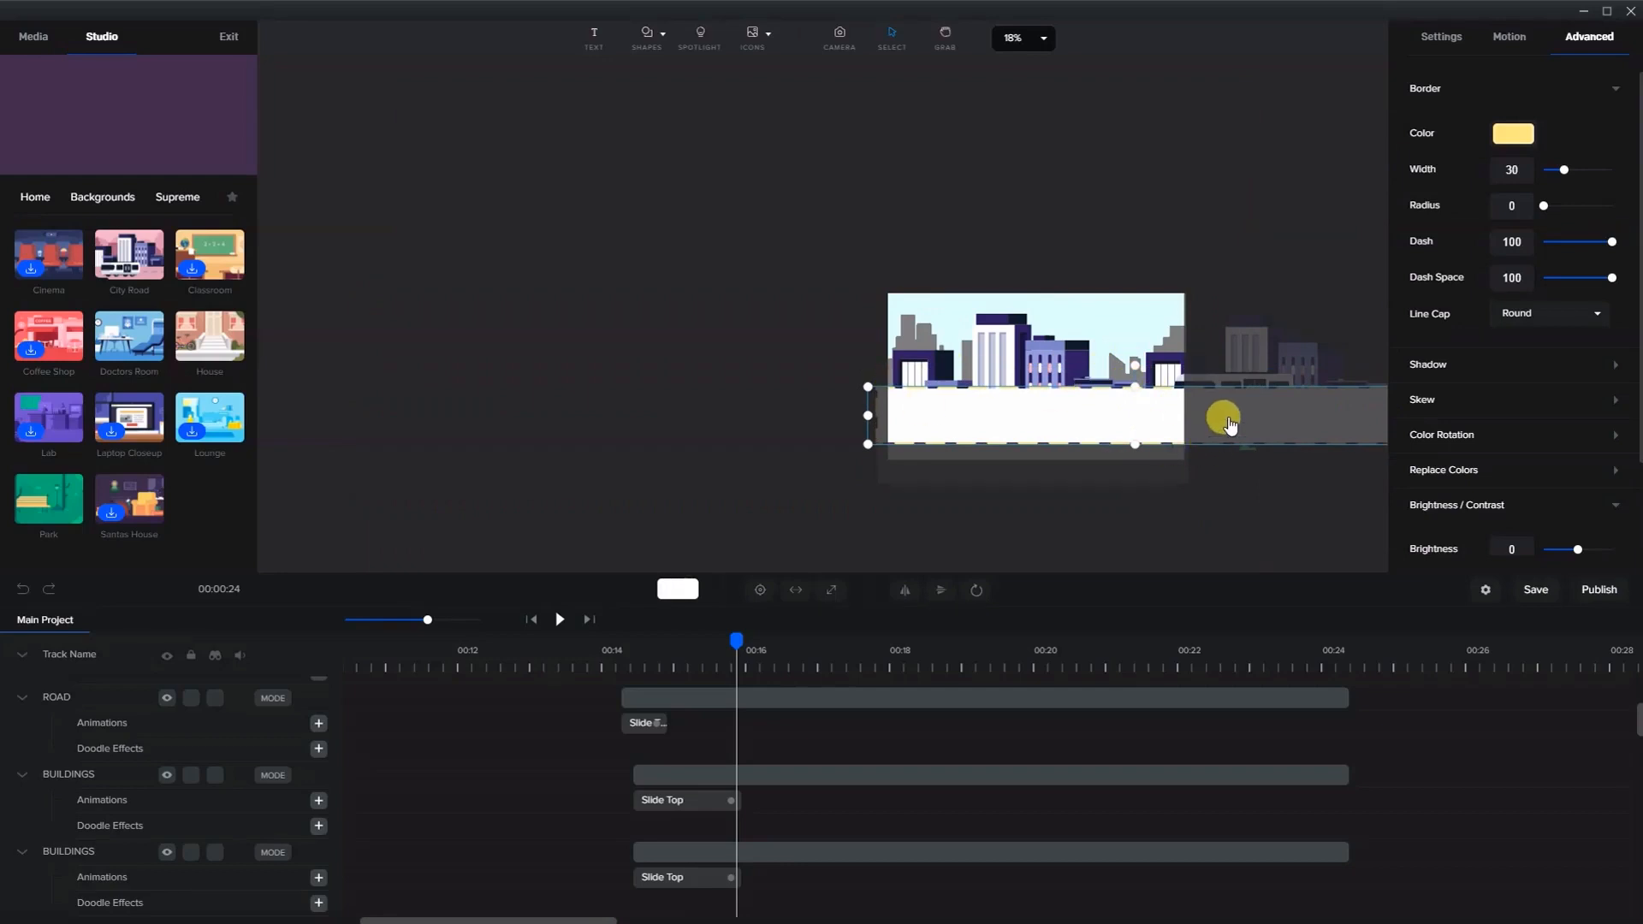
mouse_move(1228, 422)
left_mouse_down()
mouse_move(1222, 452)
mouse_move(1214, 433)
left_mouse_up()
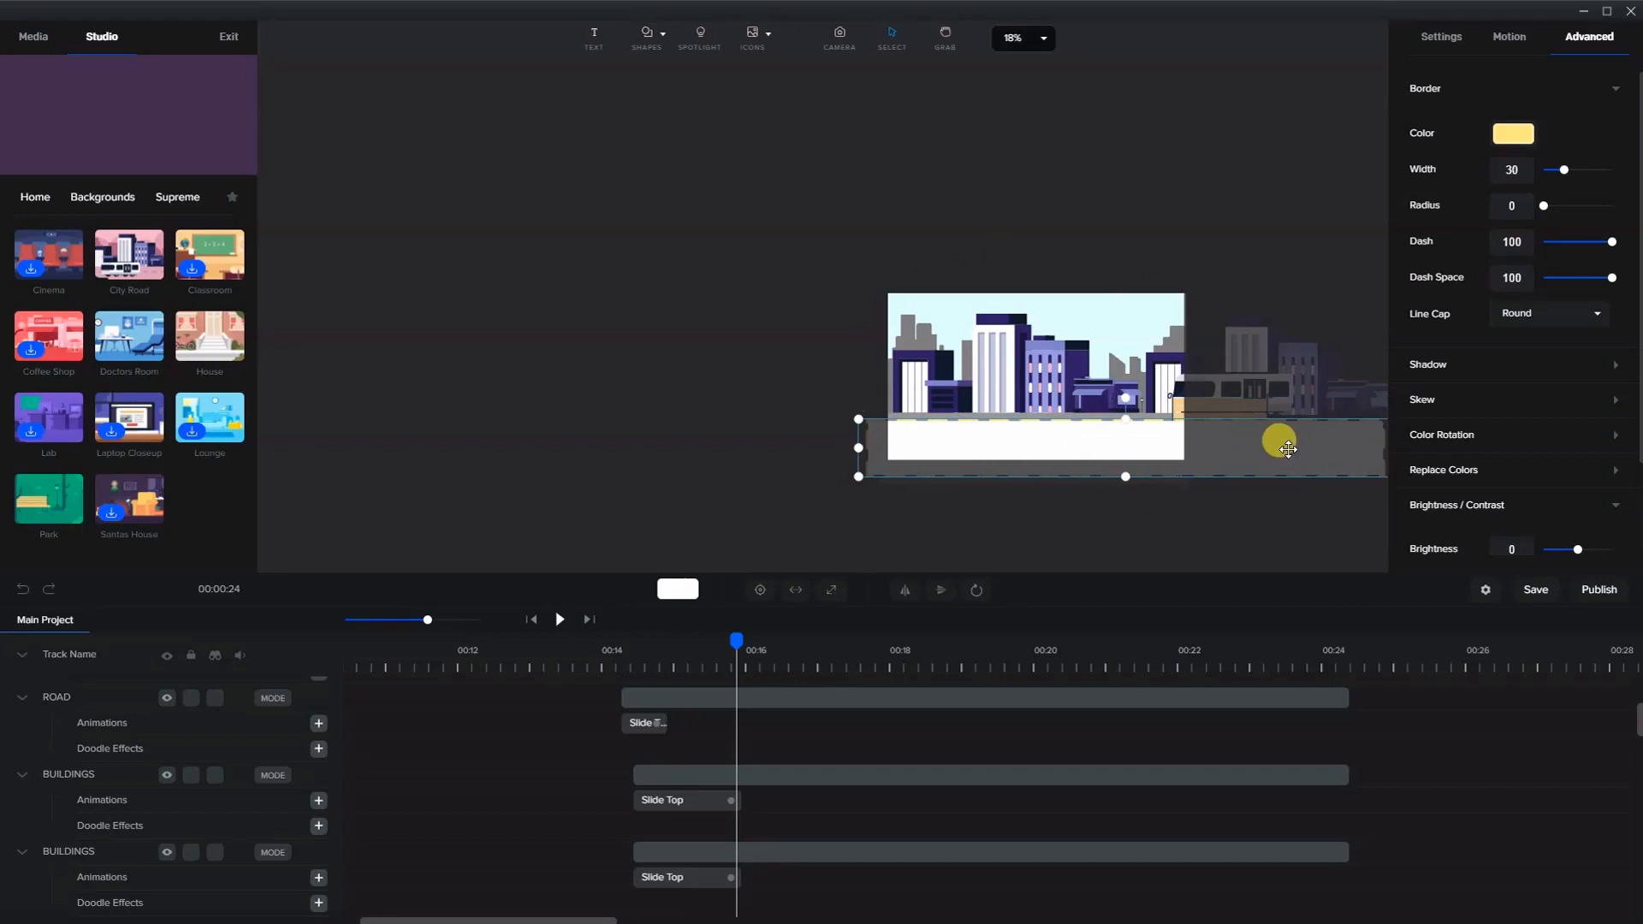
scroll(1161, 431, "up", 3)
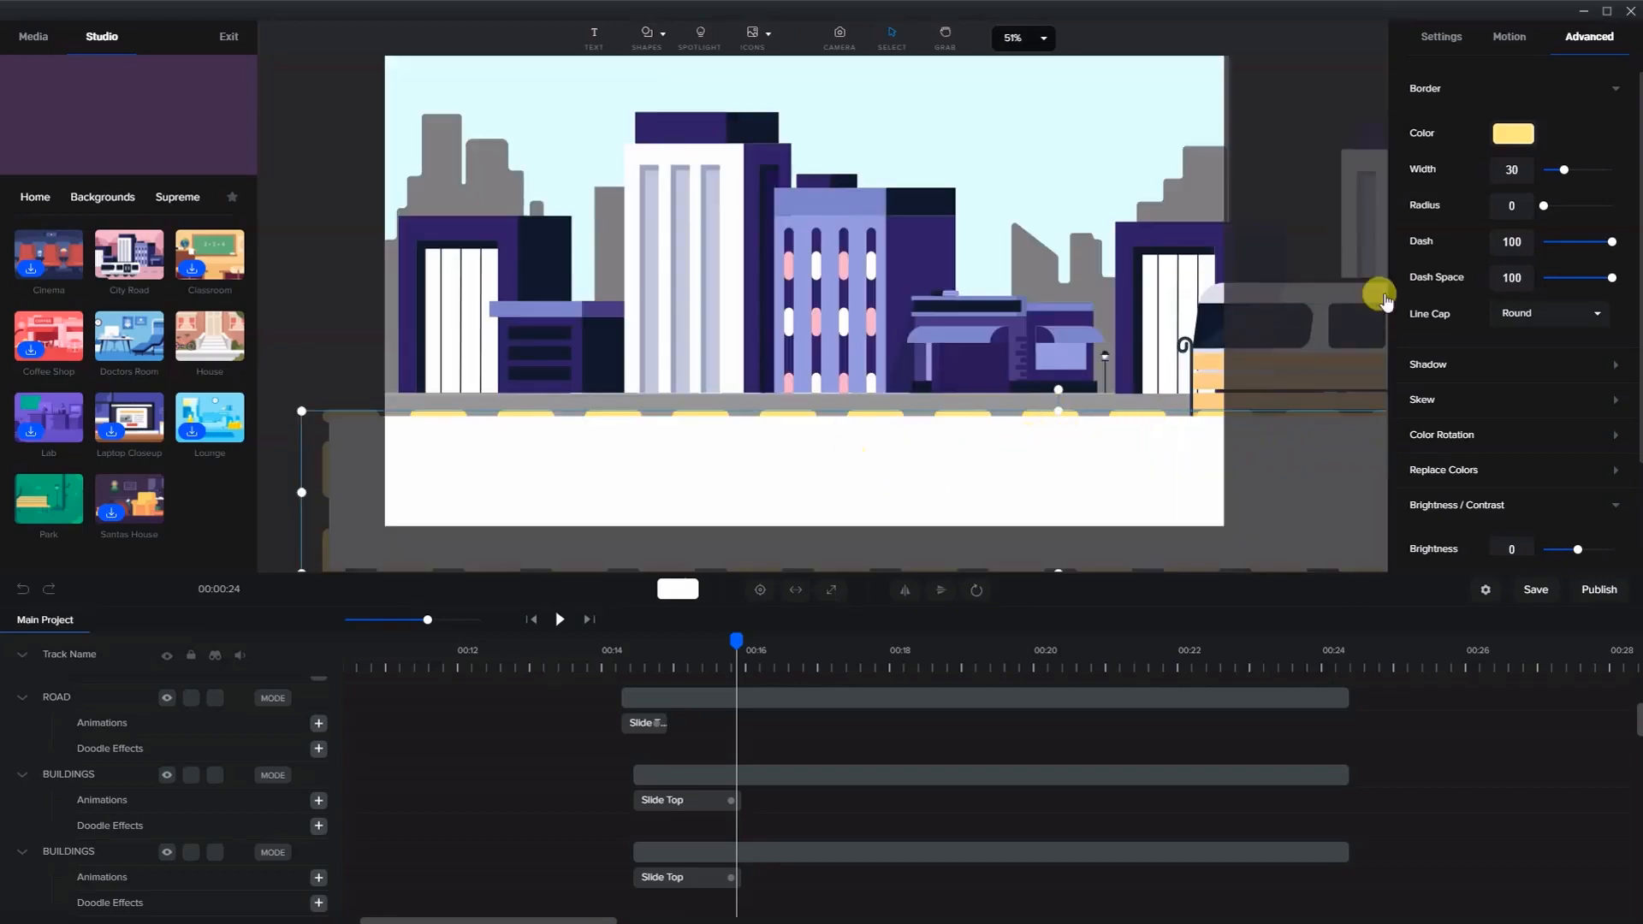
- Sample the road's grey #969696 as the rectangle's fill colour
left_click(1443, 37)
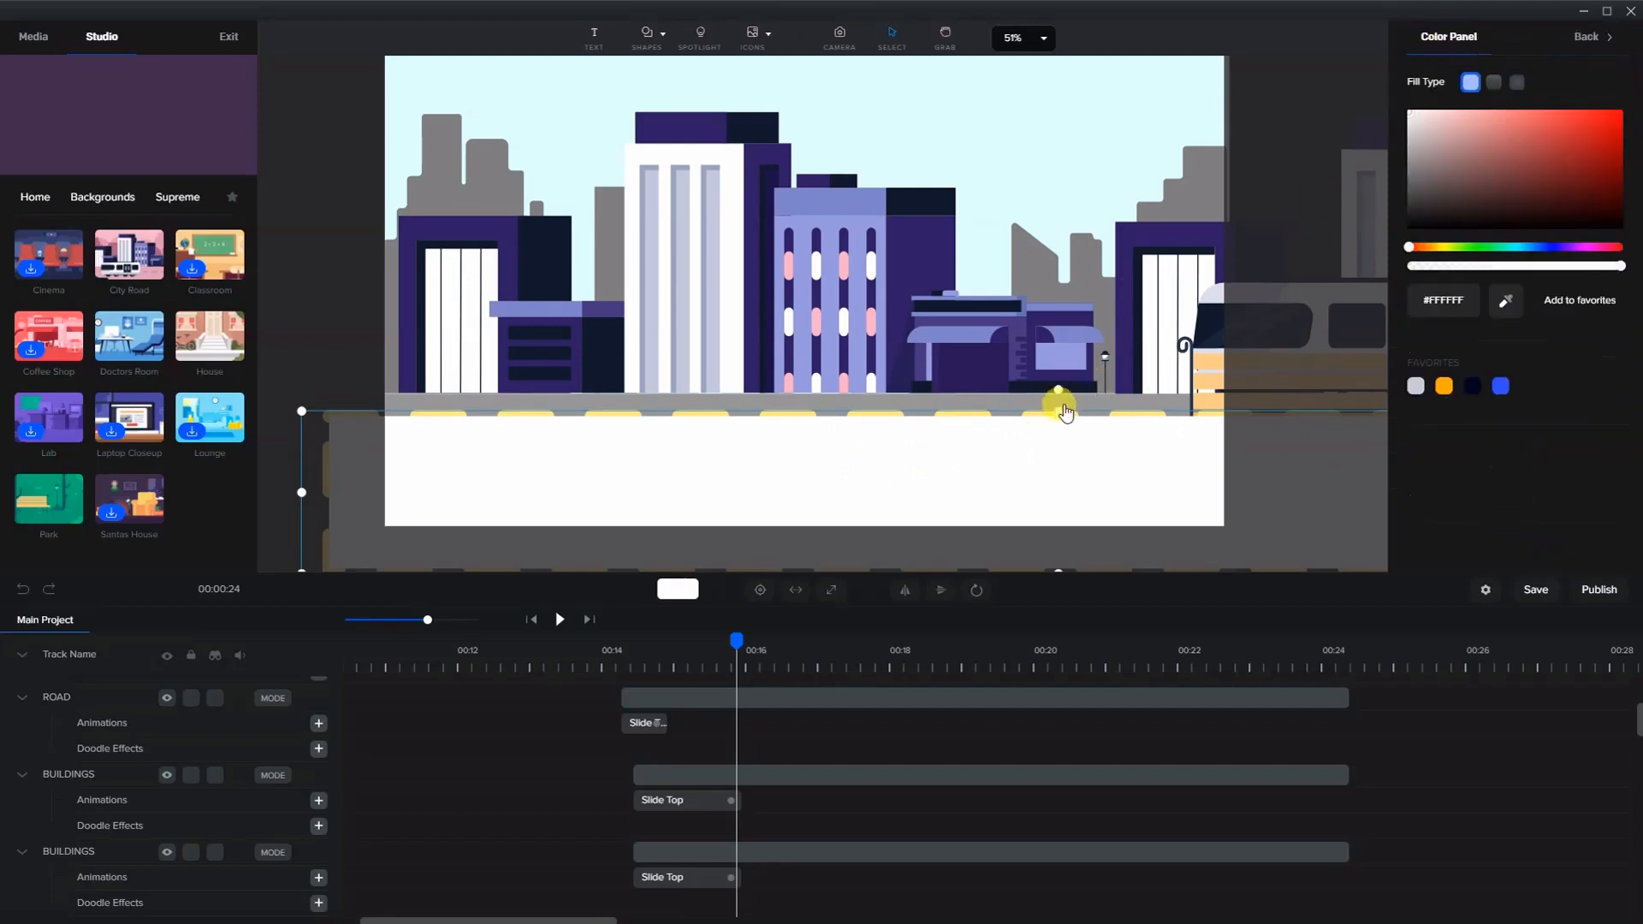
left_click(1503, 310)
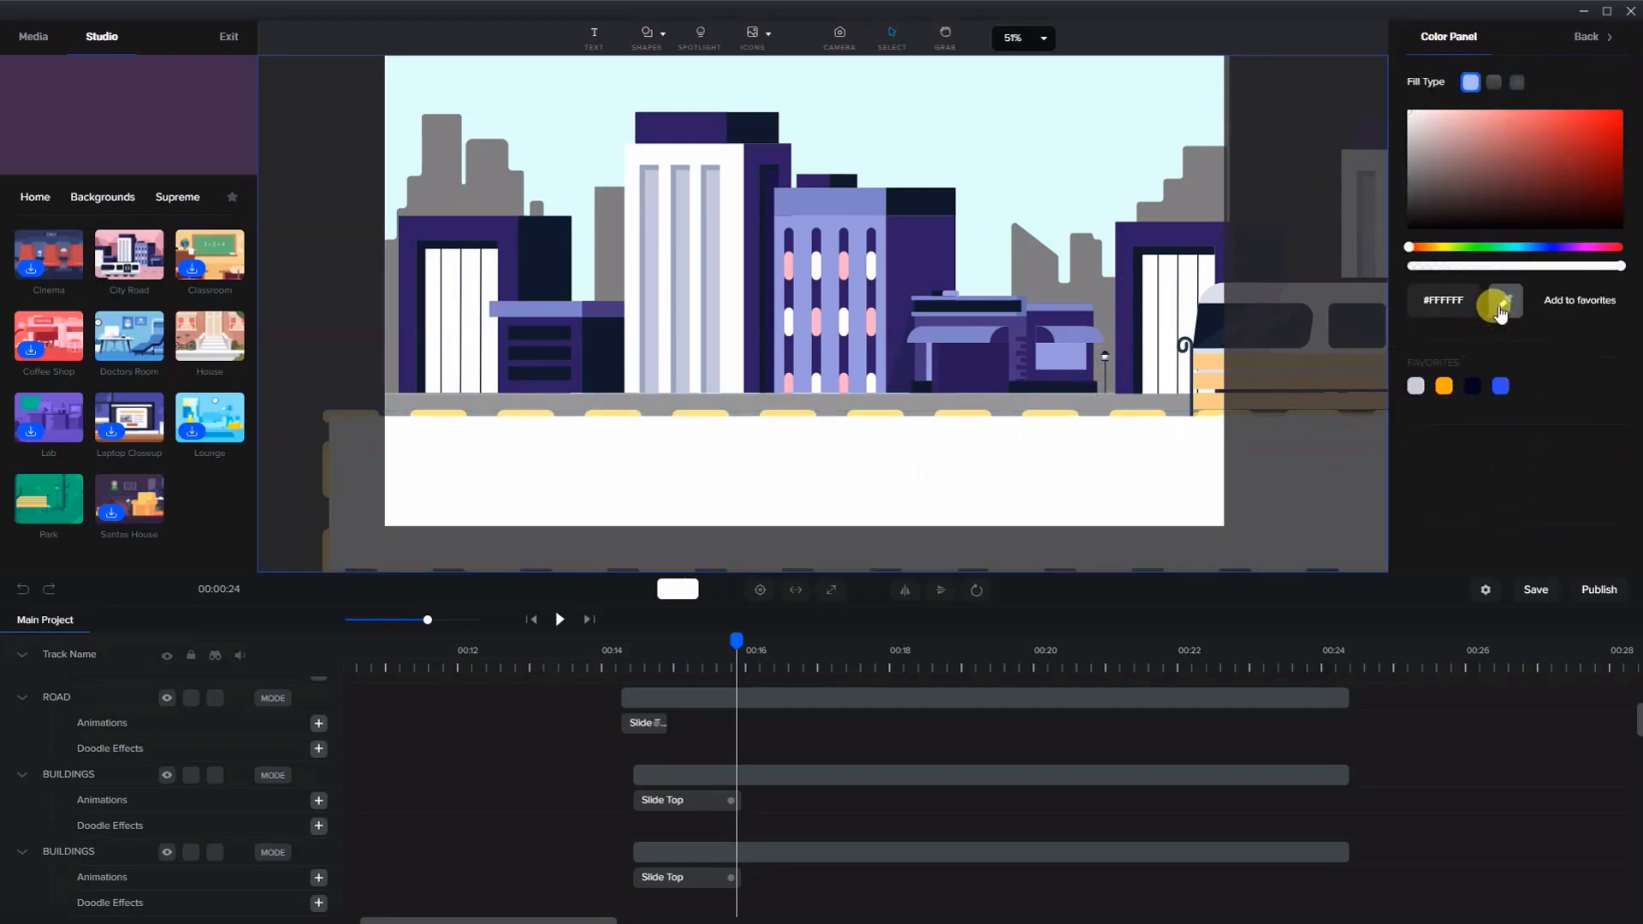
left_click(1092, 414)
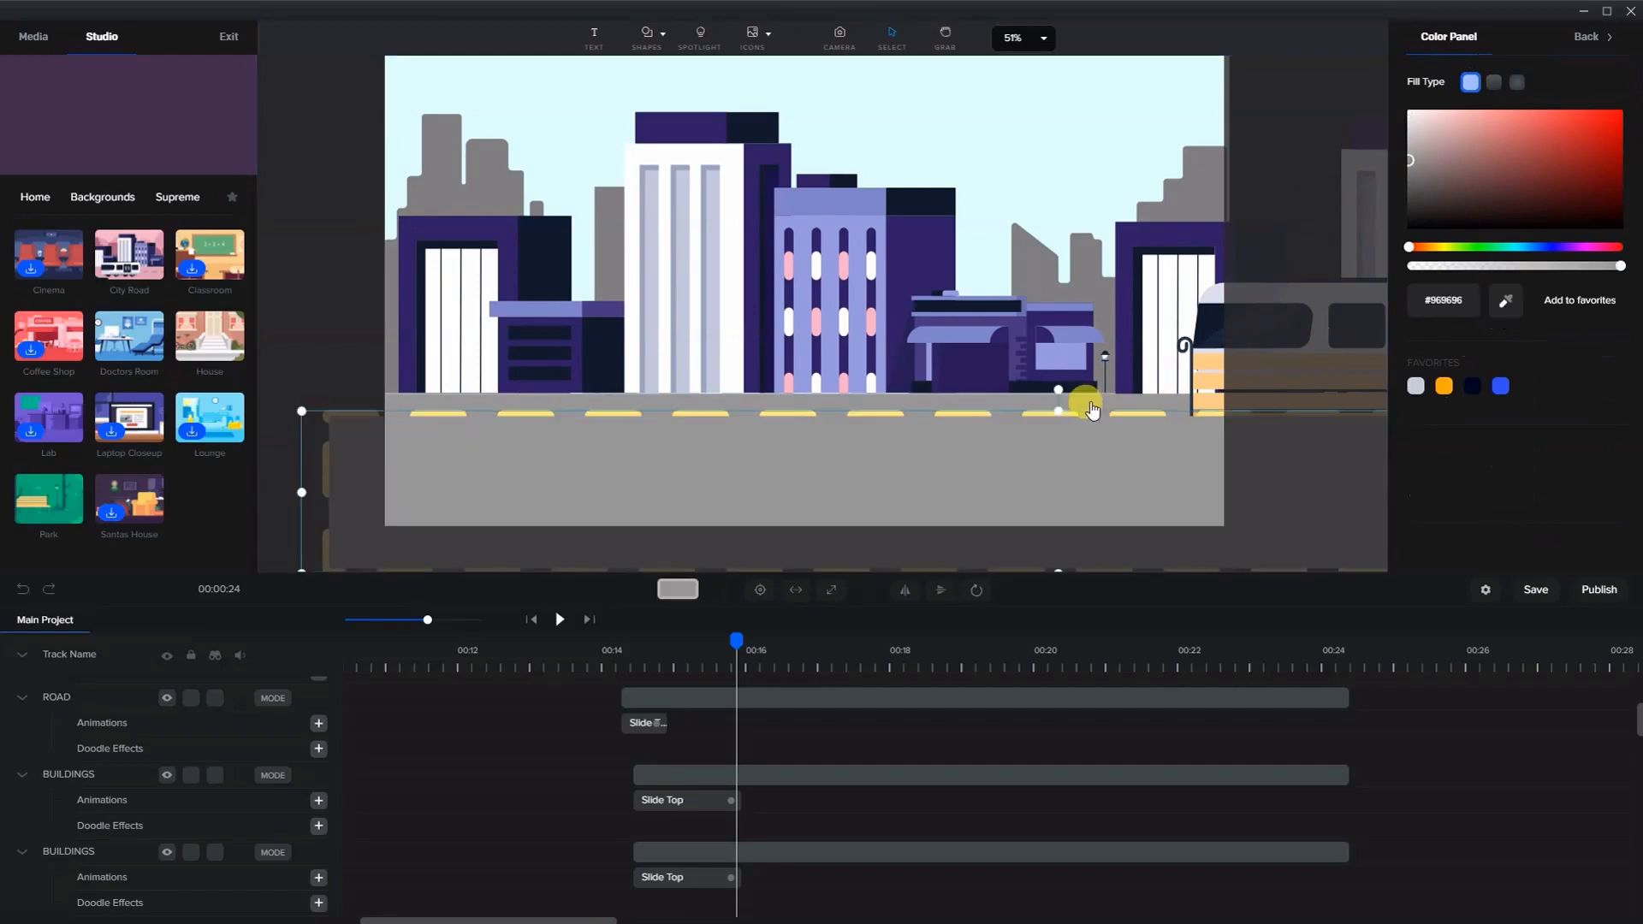
- Rename the lower Rectangle layer as sidewalk and move it to the top of the track list
scroll(813, 744, "up", 5)
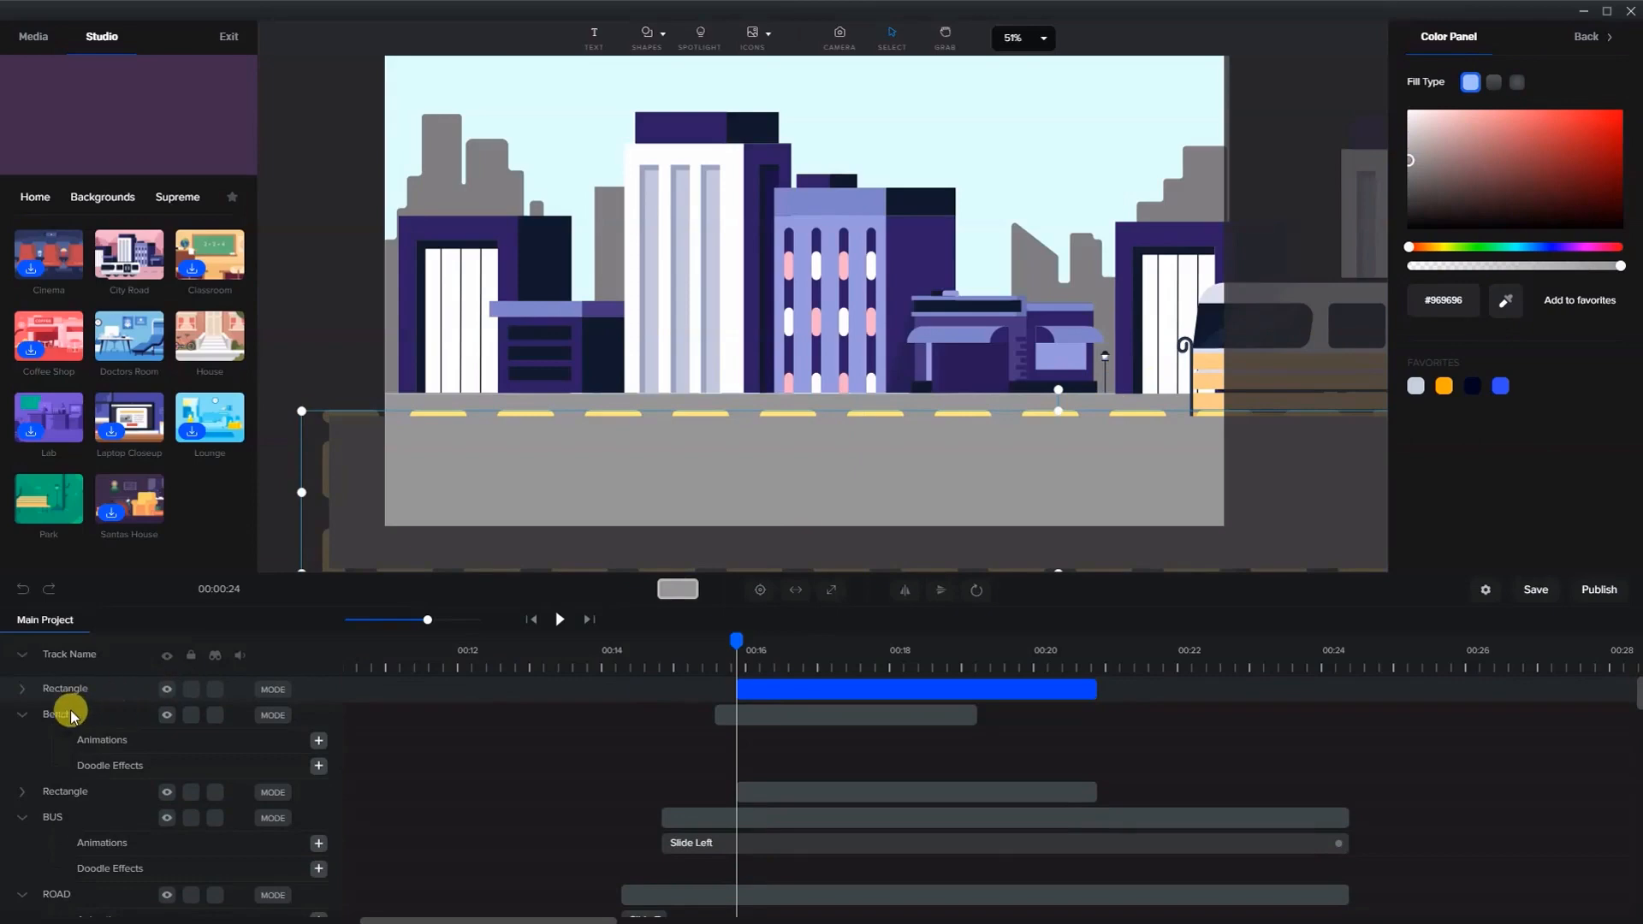
left_click(65, 792)
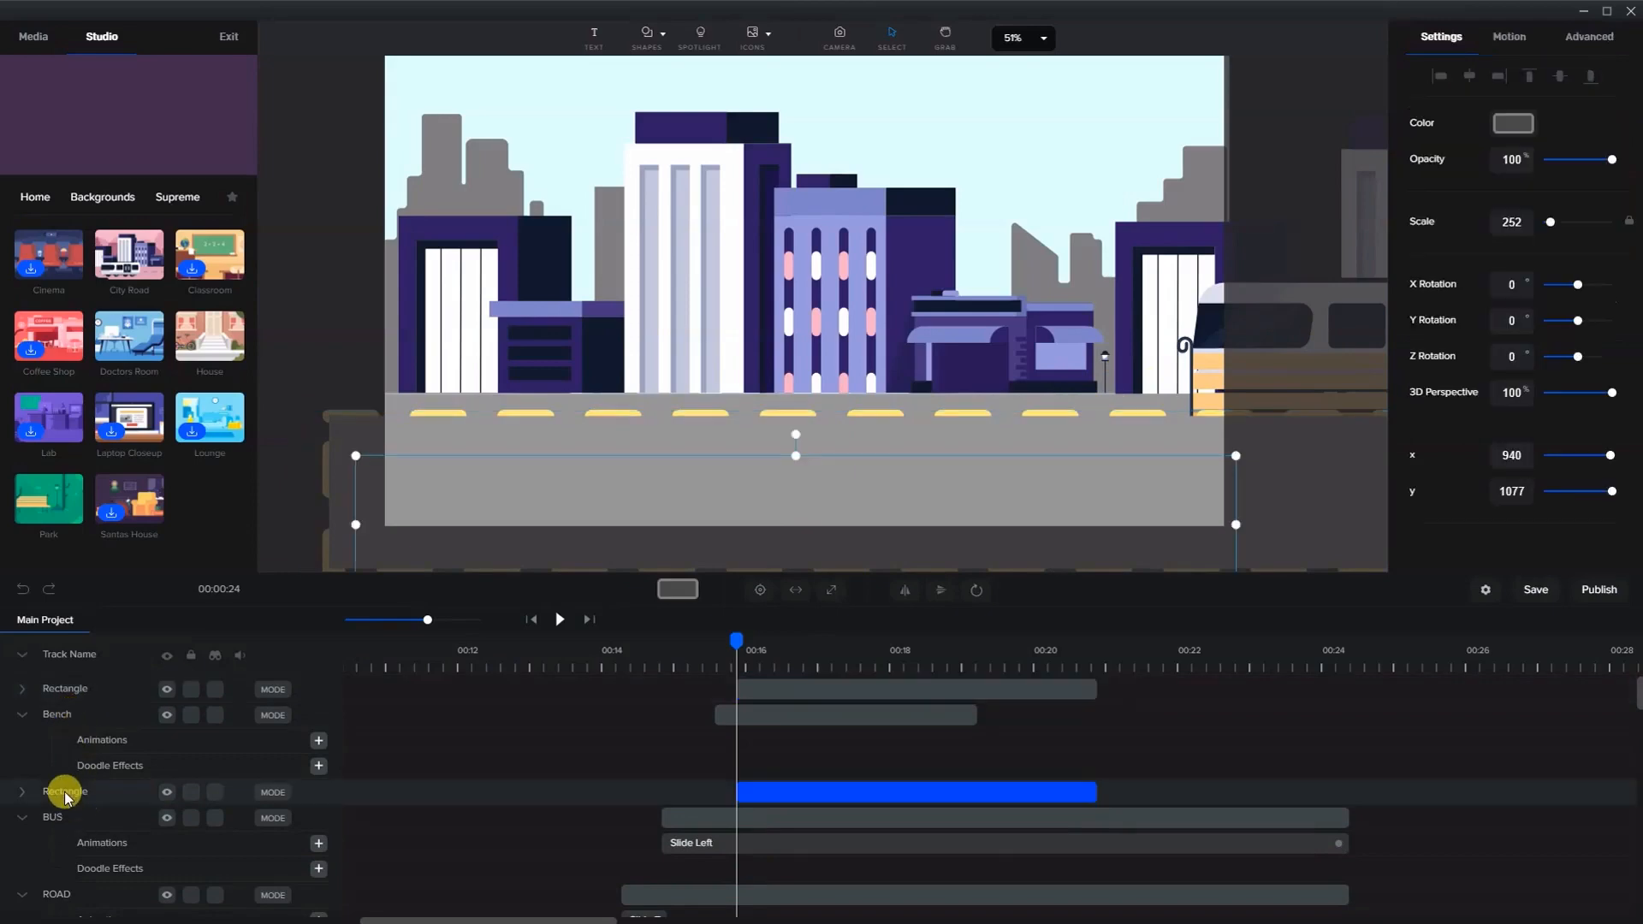
left_click(64, 792)
double_click(74, 789)
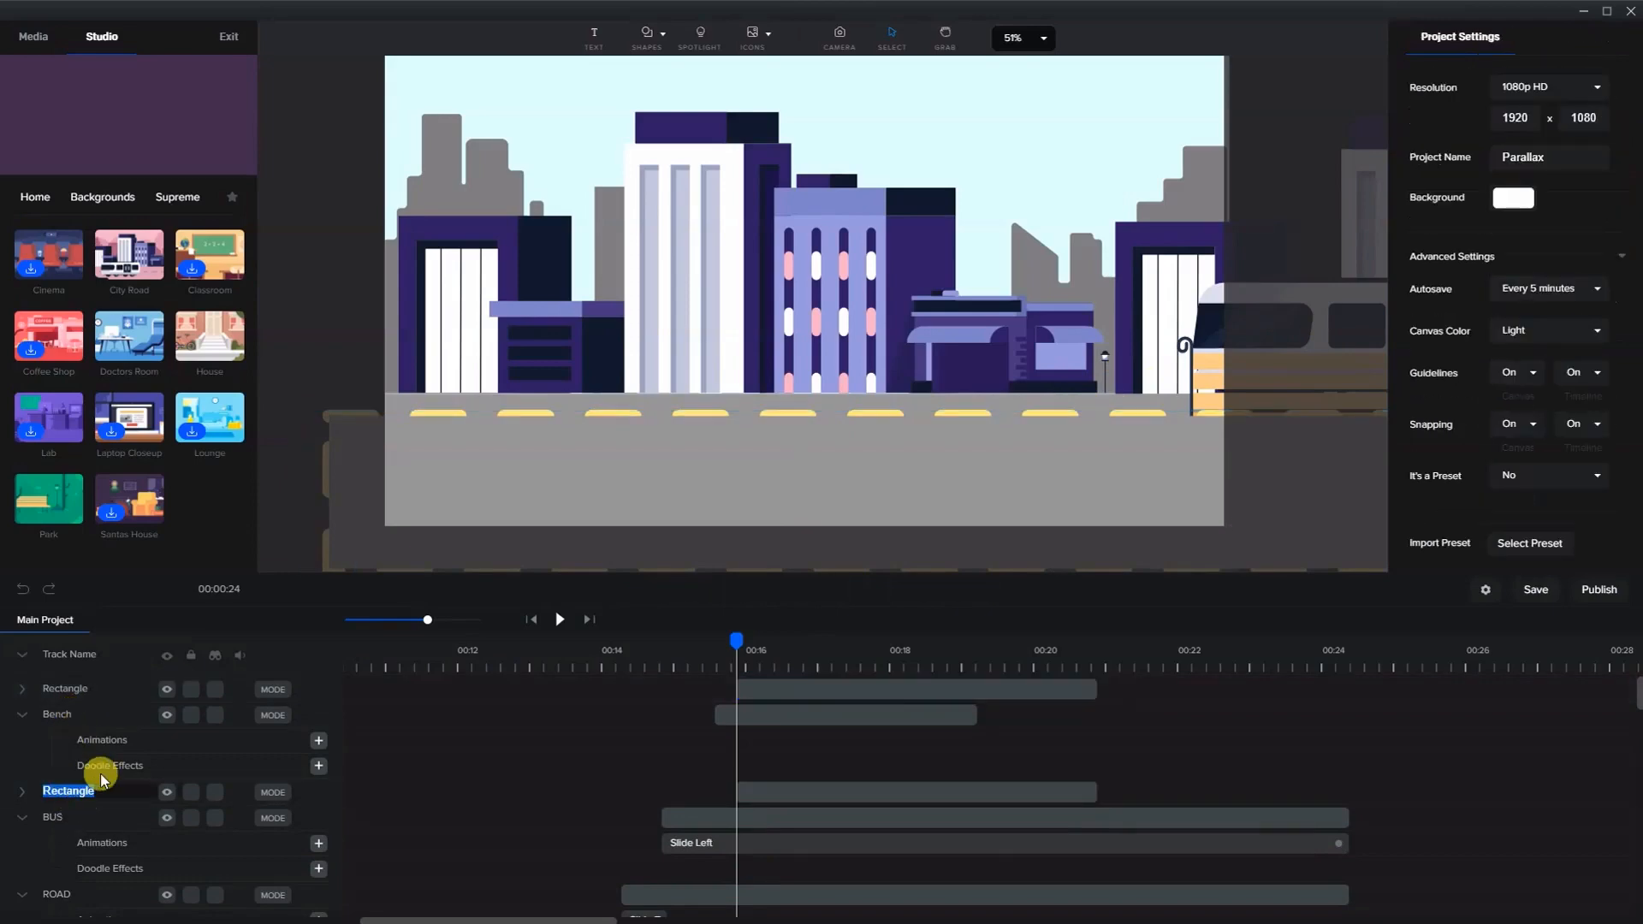
type("sidewalk")
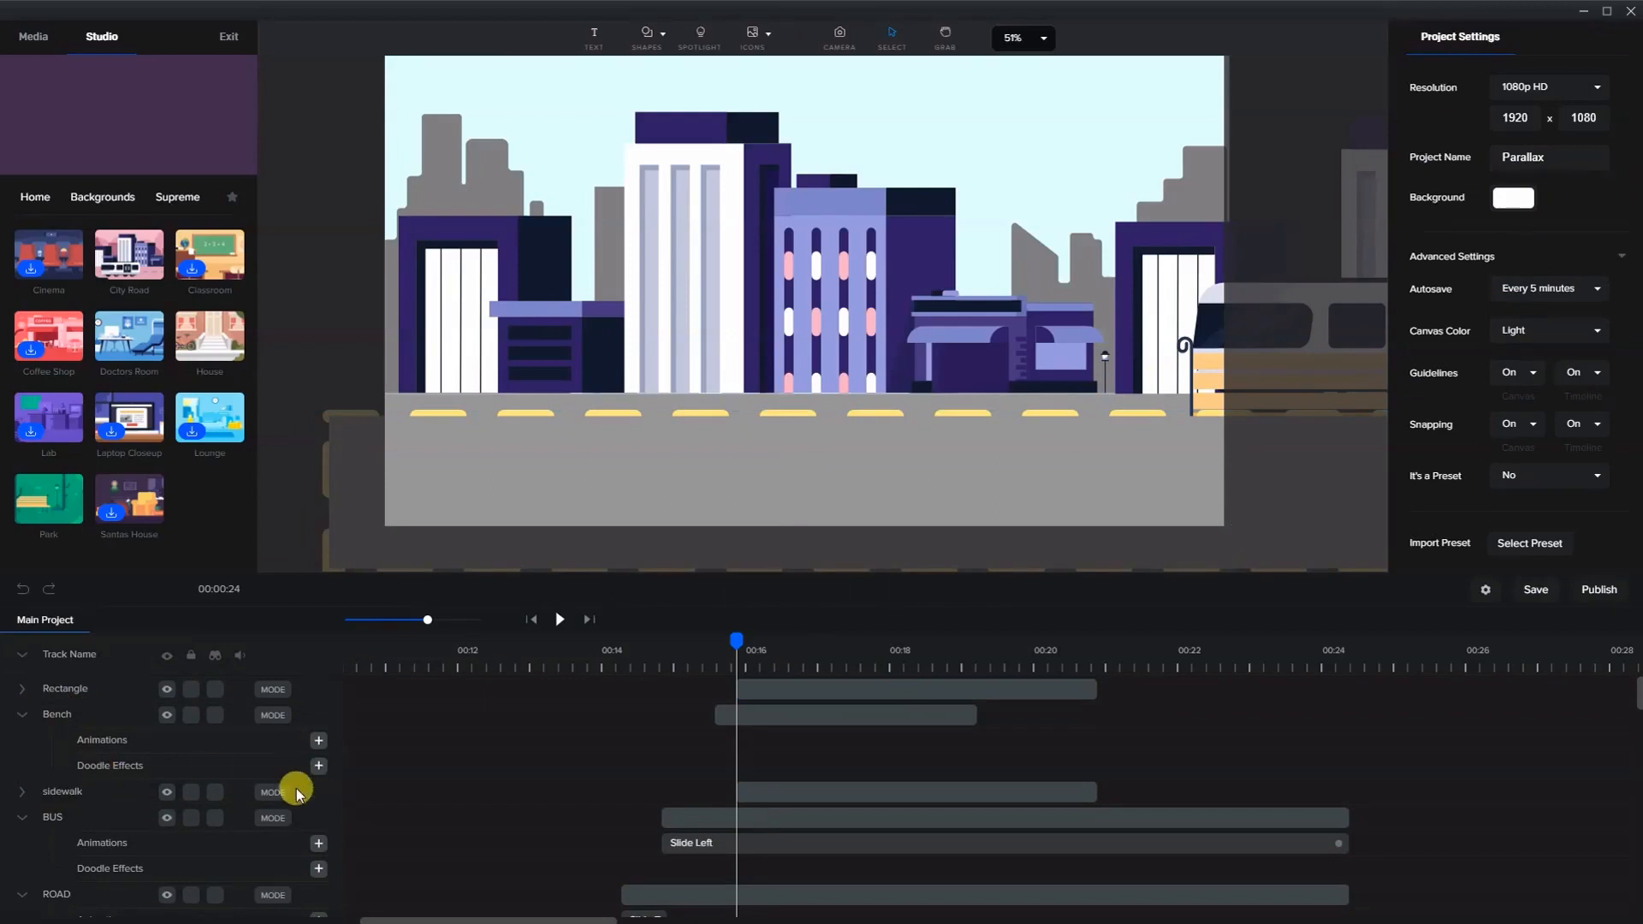
left_click(84, 787)
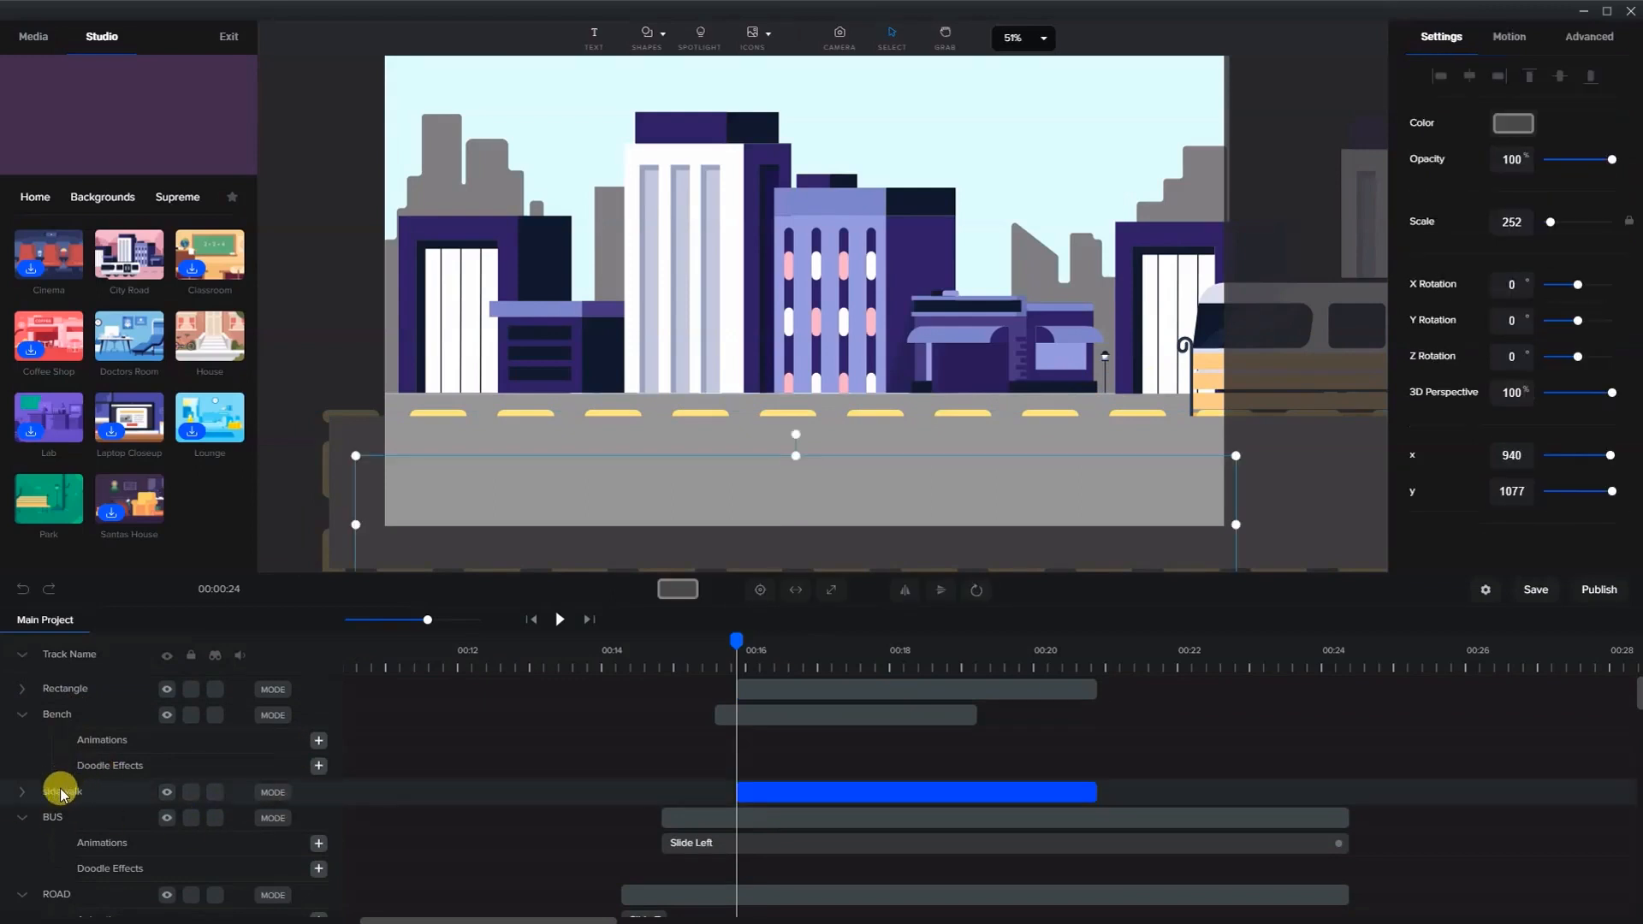
left_click_drag(60, 794, 155, 703)
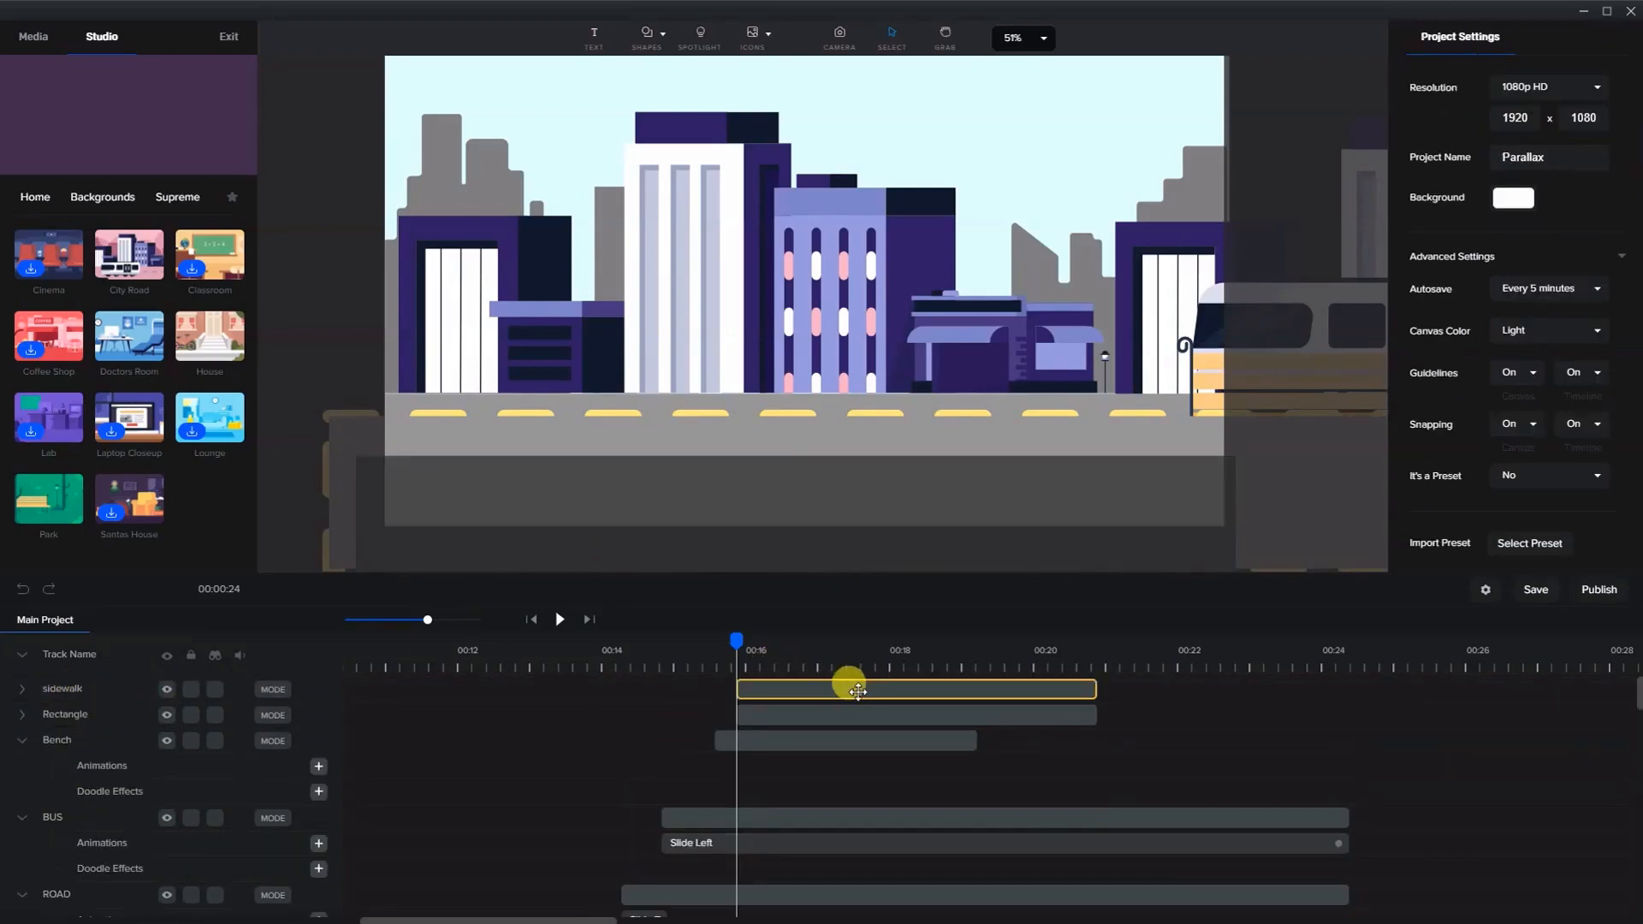
- Rename the dashed rectangle's layer as lines in road
left_click(789, 418)
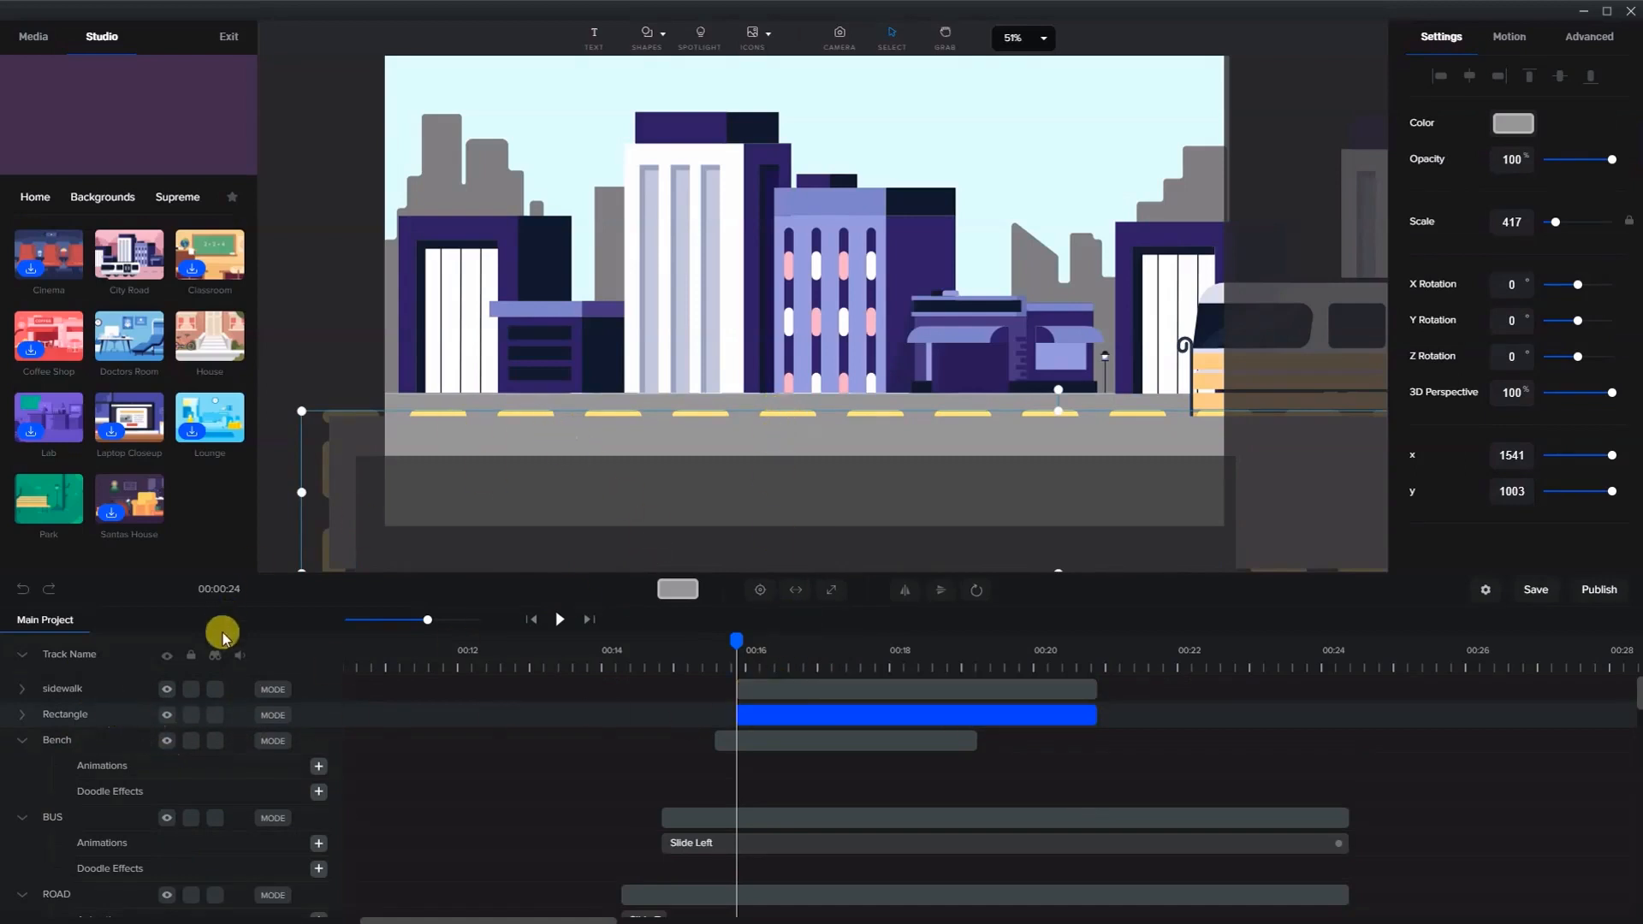
double_click(93, 714)
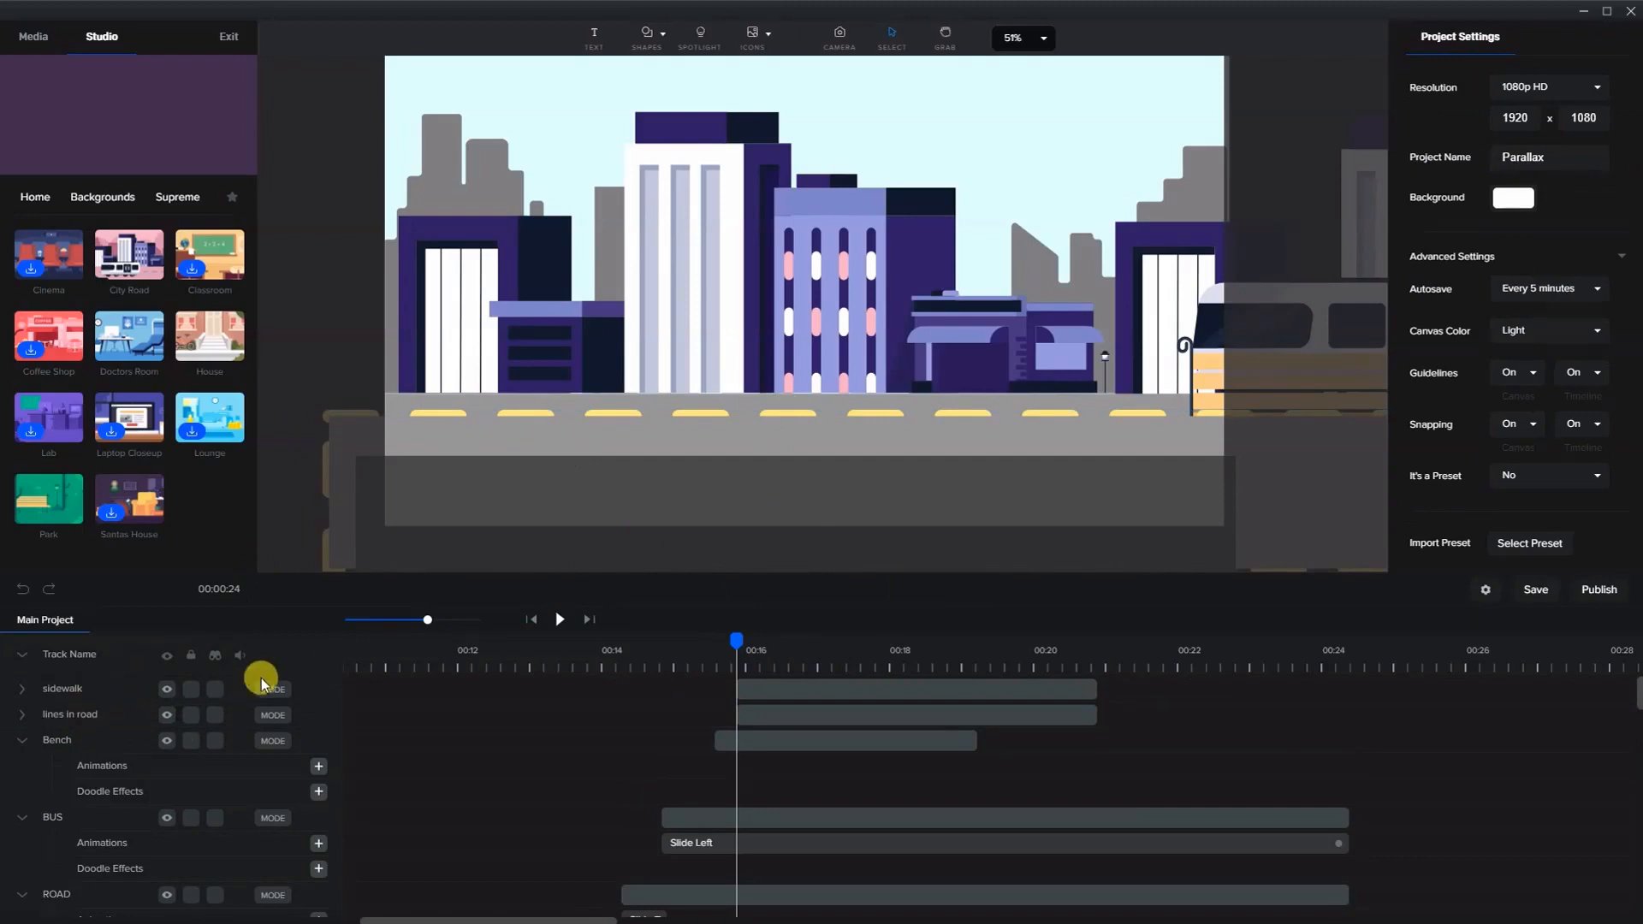
left_click_drag(760, 648, 812, 640)
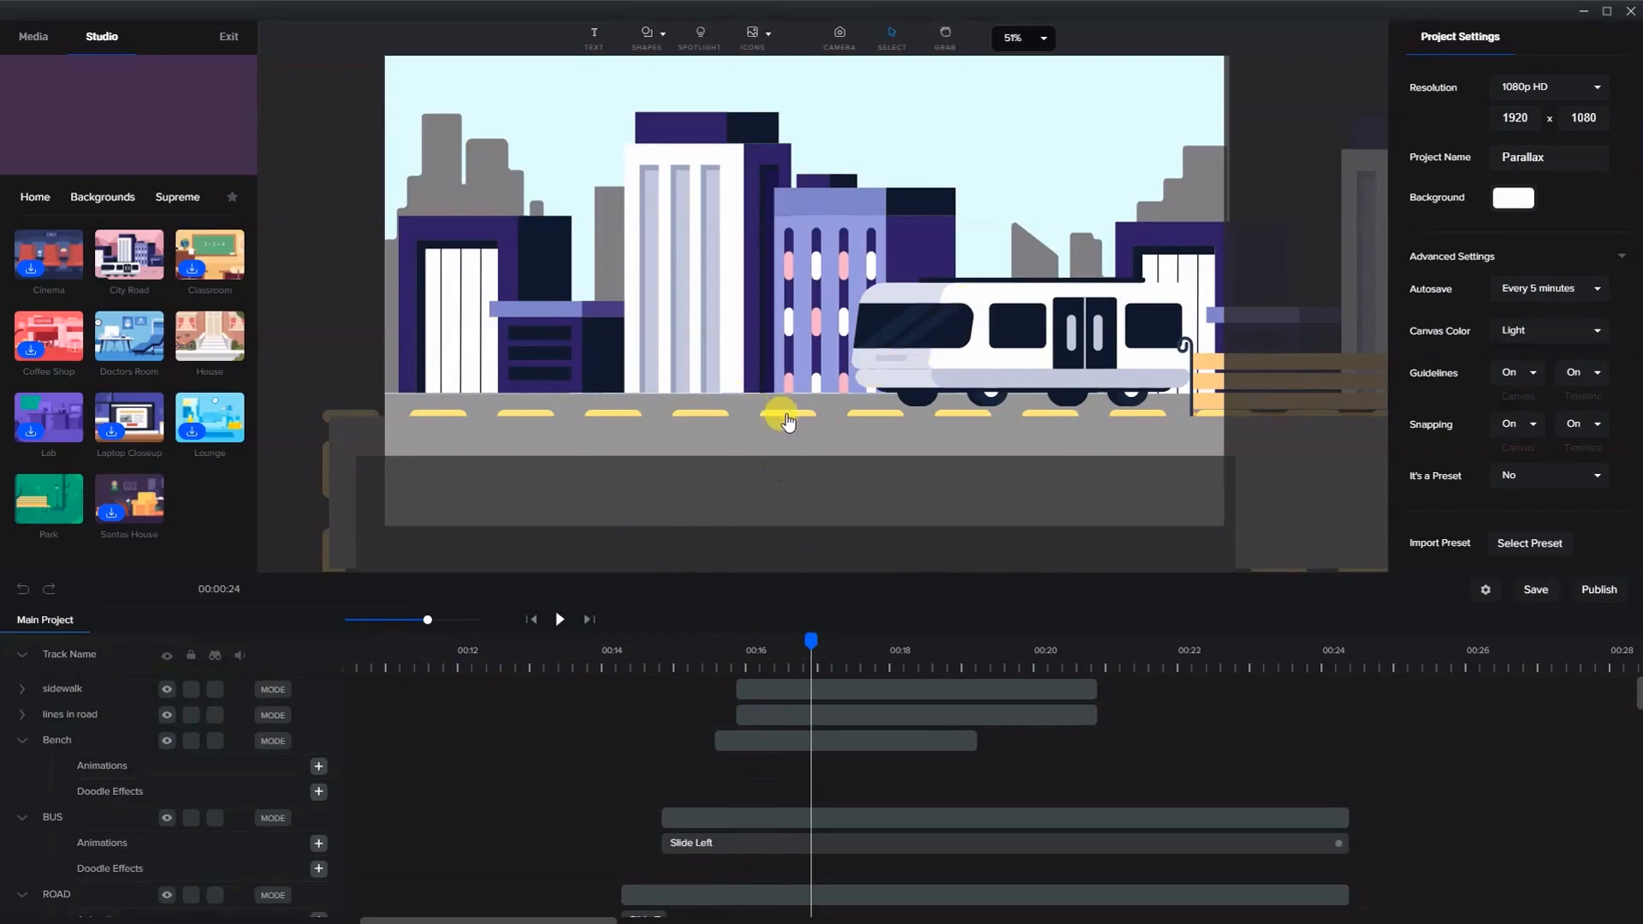
- Move the bus to the right edge of the scene beside the bench
left_click_drag(786, 416, 783, 421)
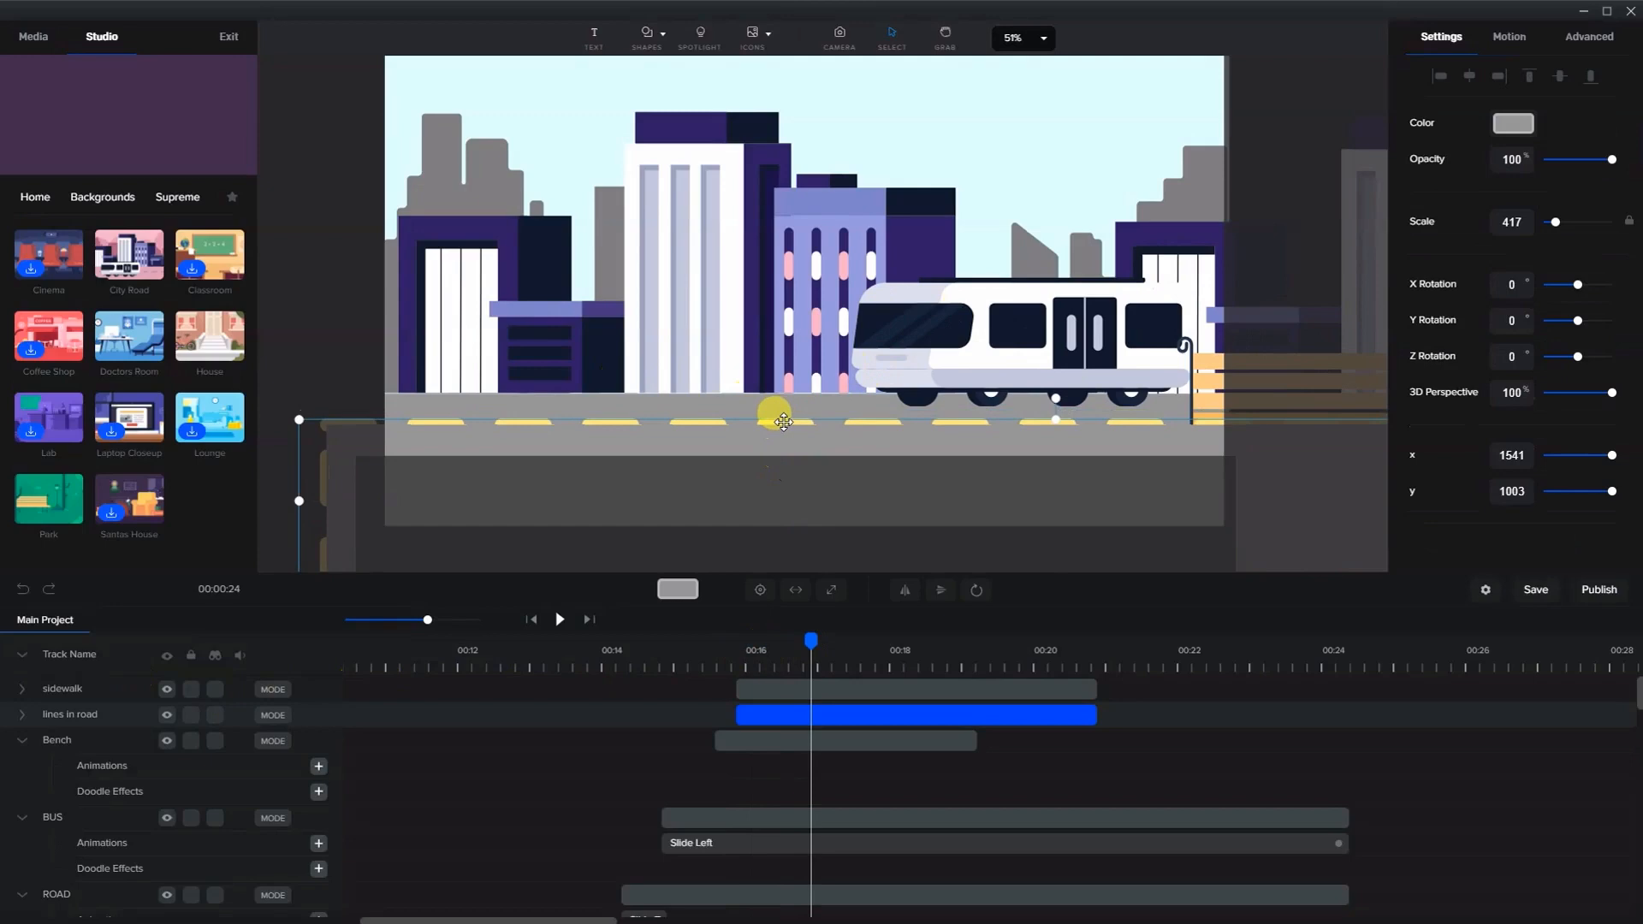
left_click(974, 366)
left_click_drag(852, 276, 1200, 370)
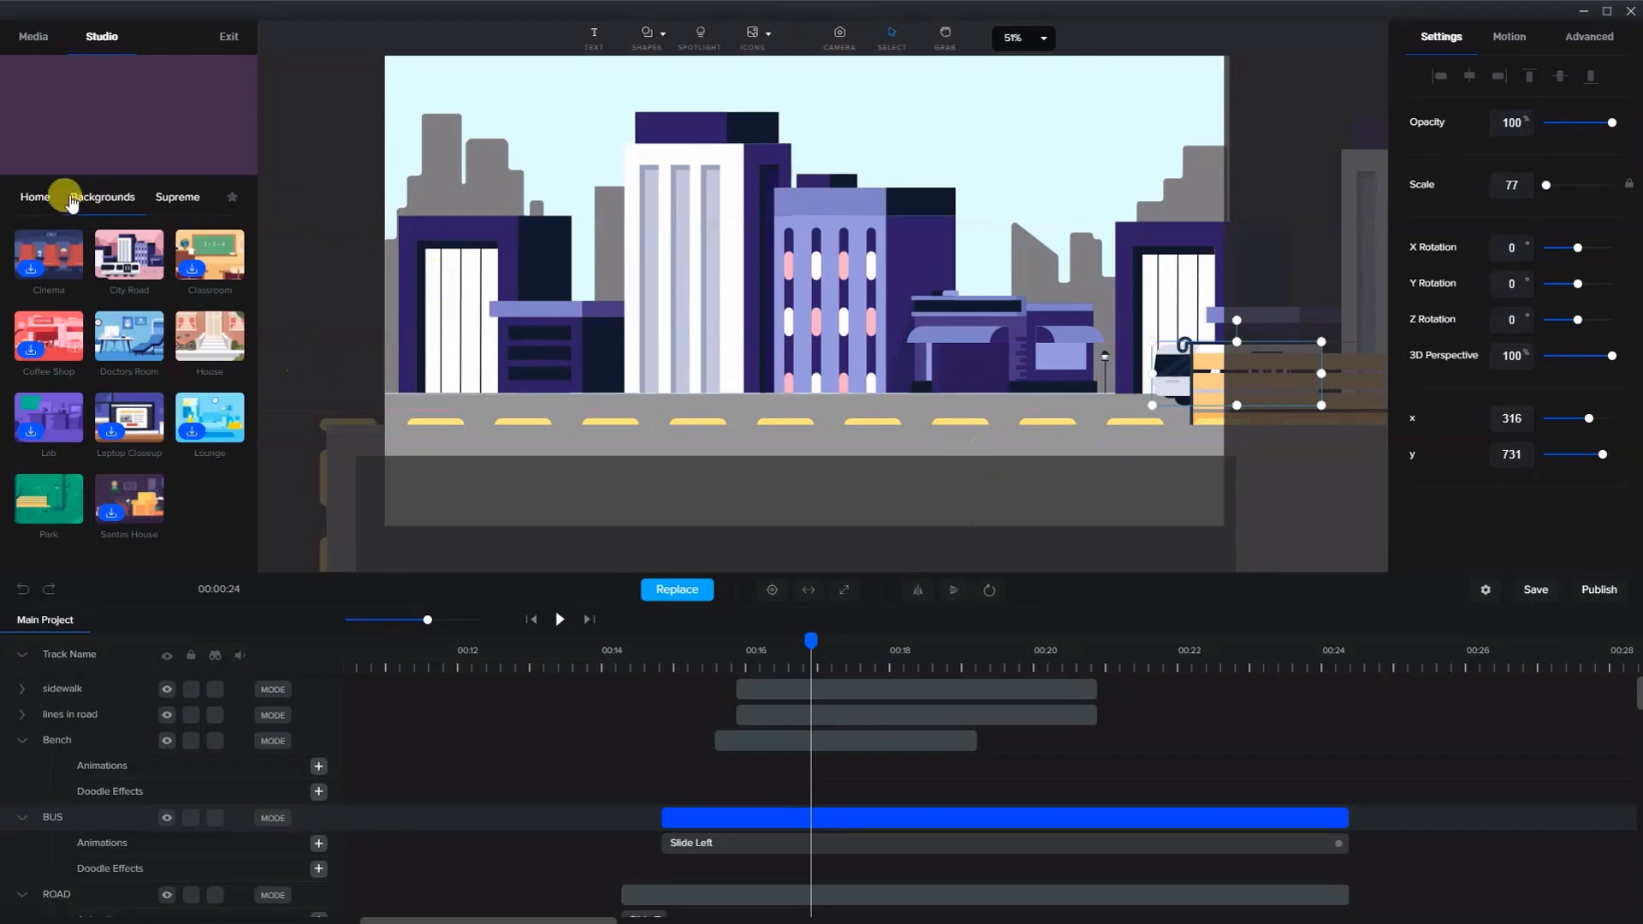
- Add the Fitness Girl character from the Supreme characters library to the scene
left_click(35, 199)
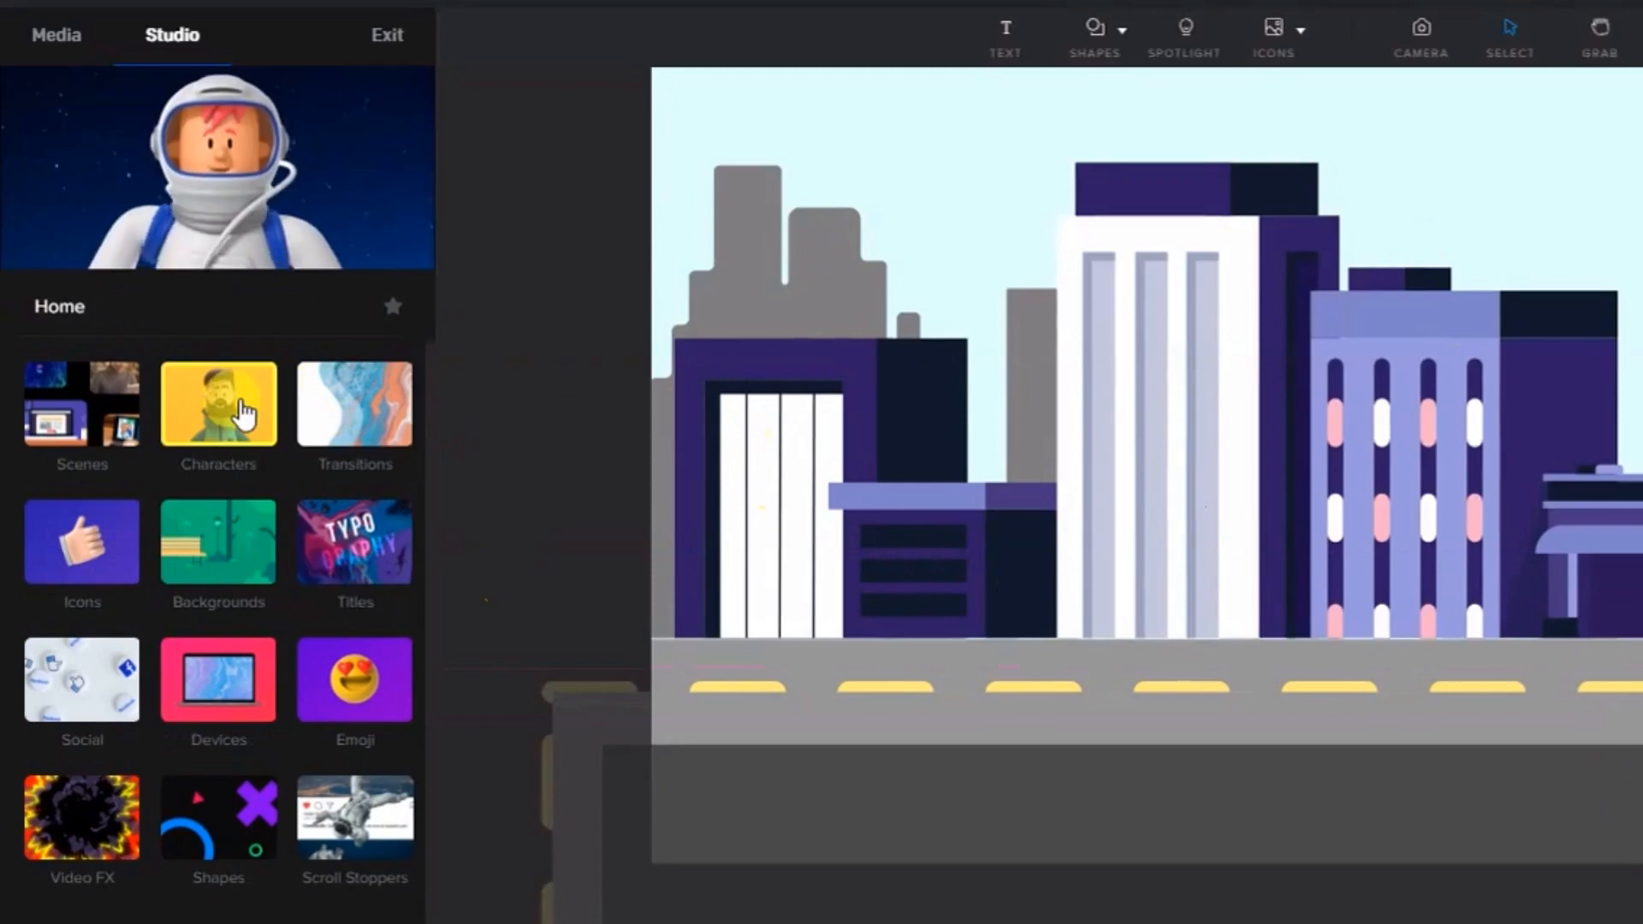
left_click(218, 404)
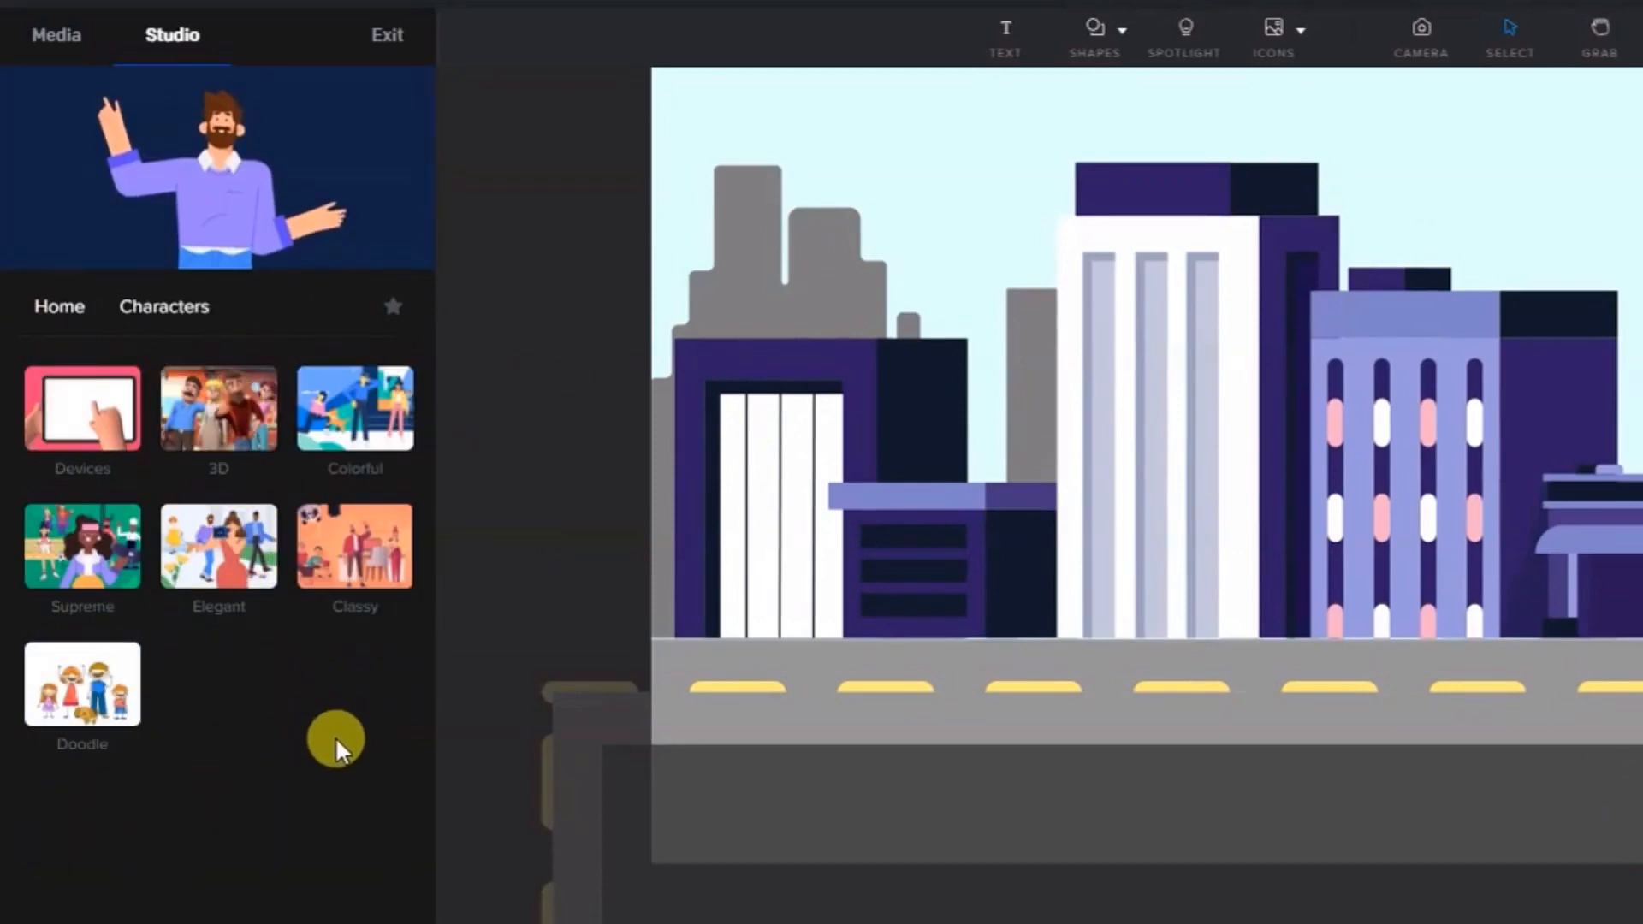
left_click(82, 544)
scroll(278, 736, "down", 10)
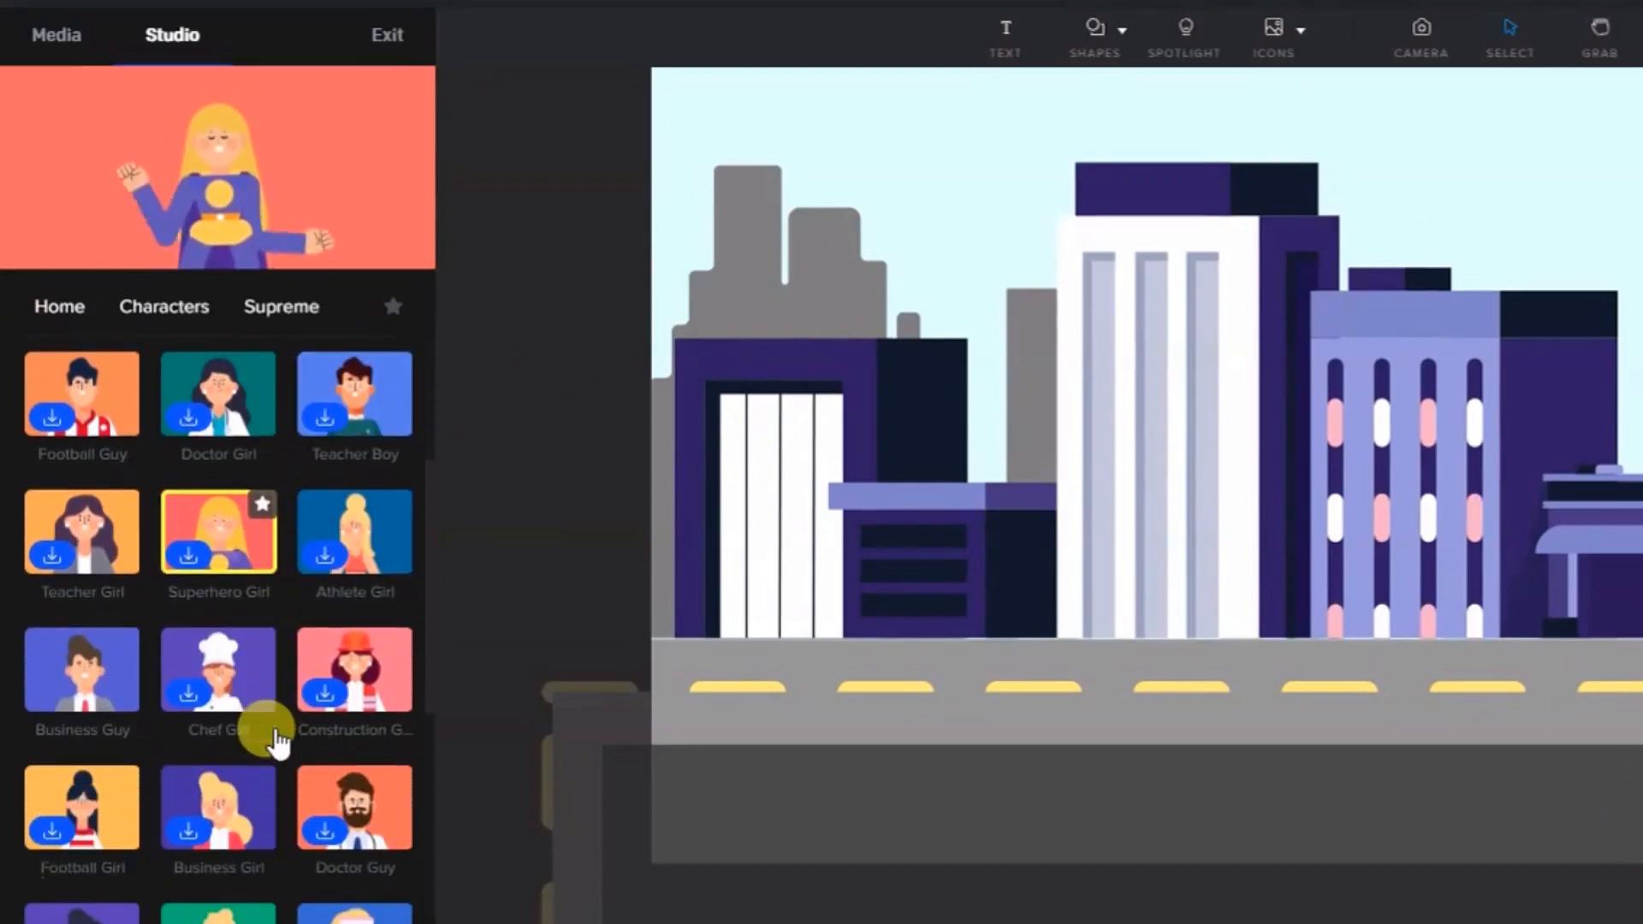
scroll(270, 736, "up", 8)
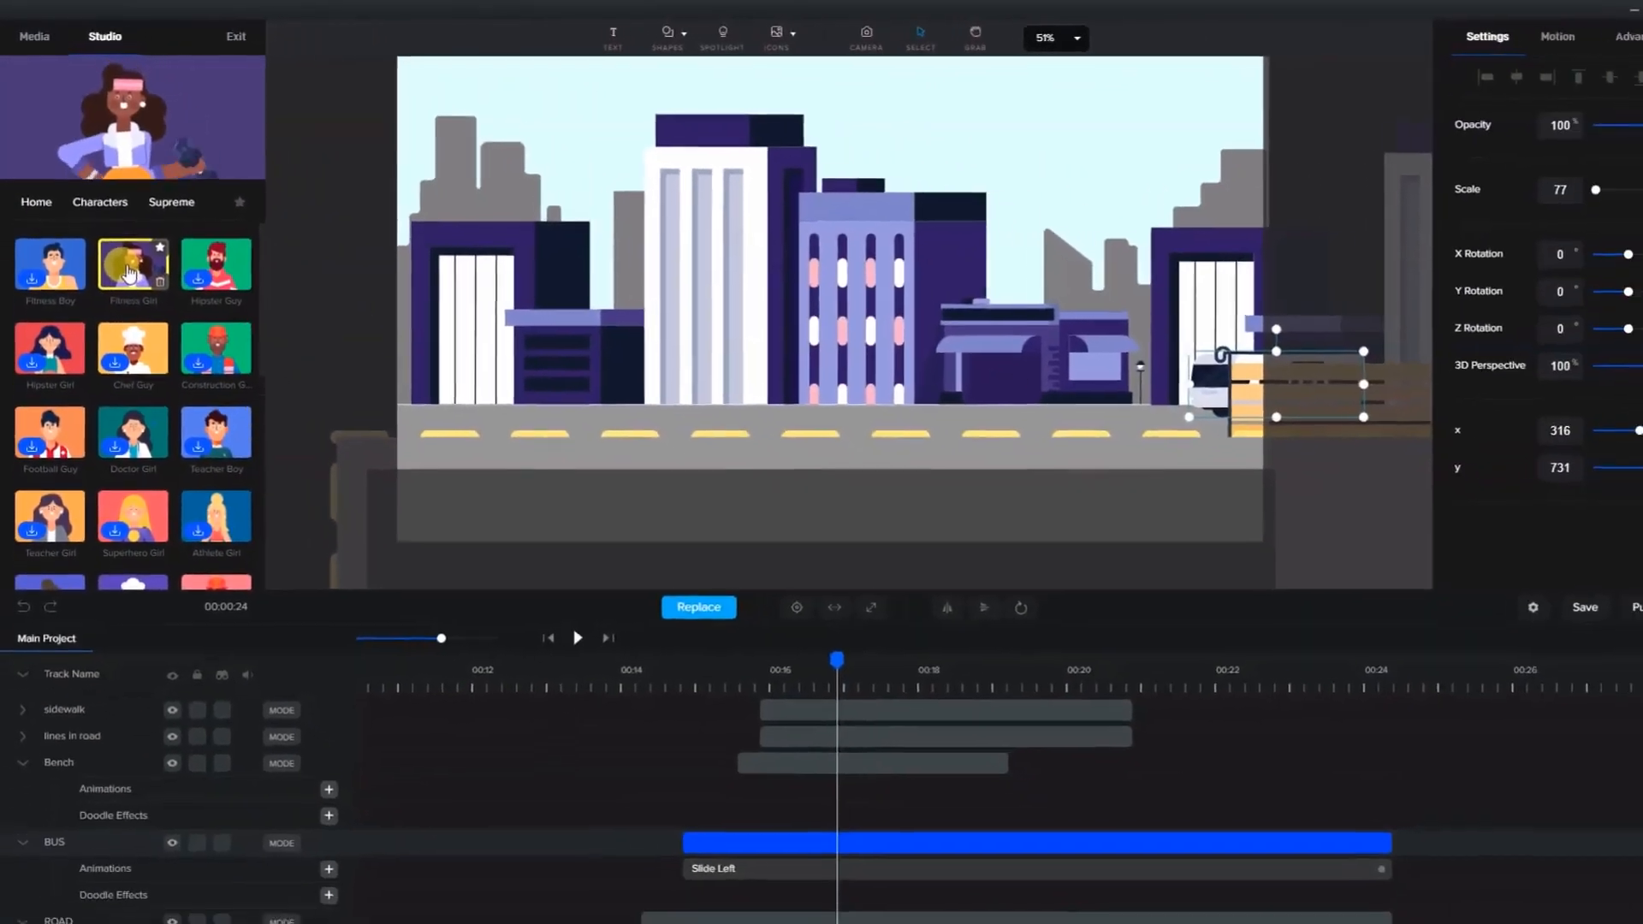
left_click_drag(175, 355, 1148, 295)
- Shrink the Fitness Girl to scale 86, place her on the road left of centre, and set her action to Run In
left_click_drag(800, 221, 721, 306)
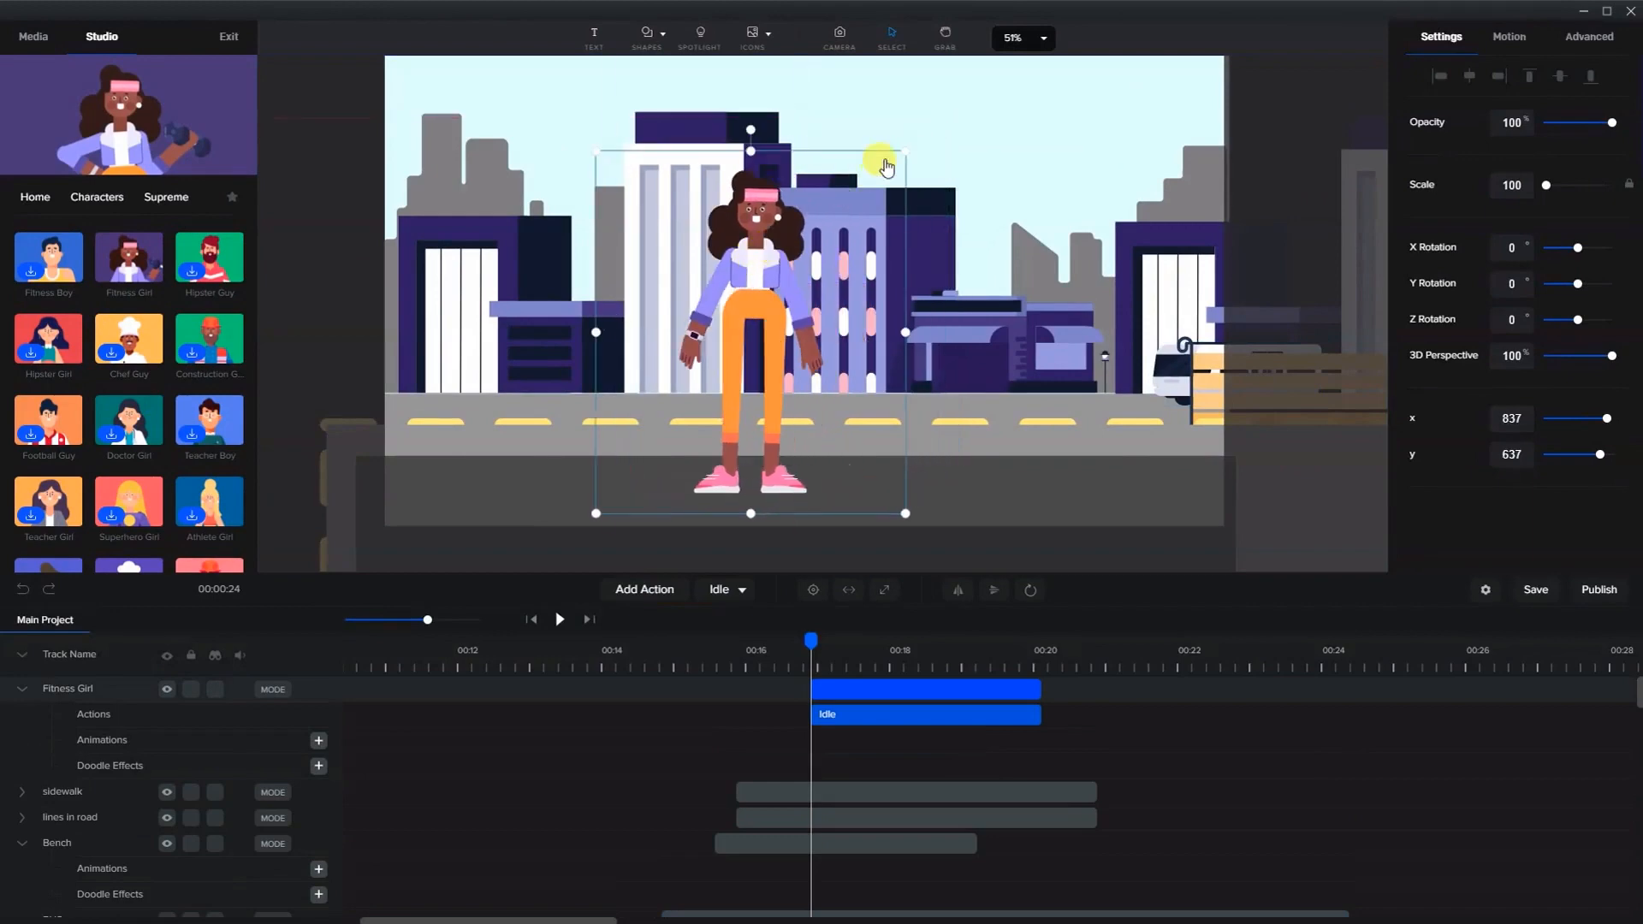
left_click_drag(908, 163, 862, 199)
left_click_drag(746, 336, 738, 336)
left_click(733, 589)
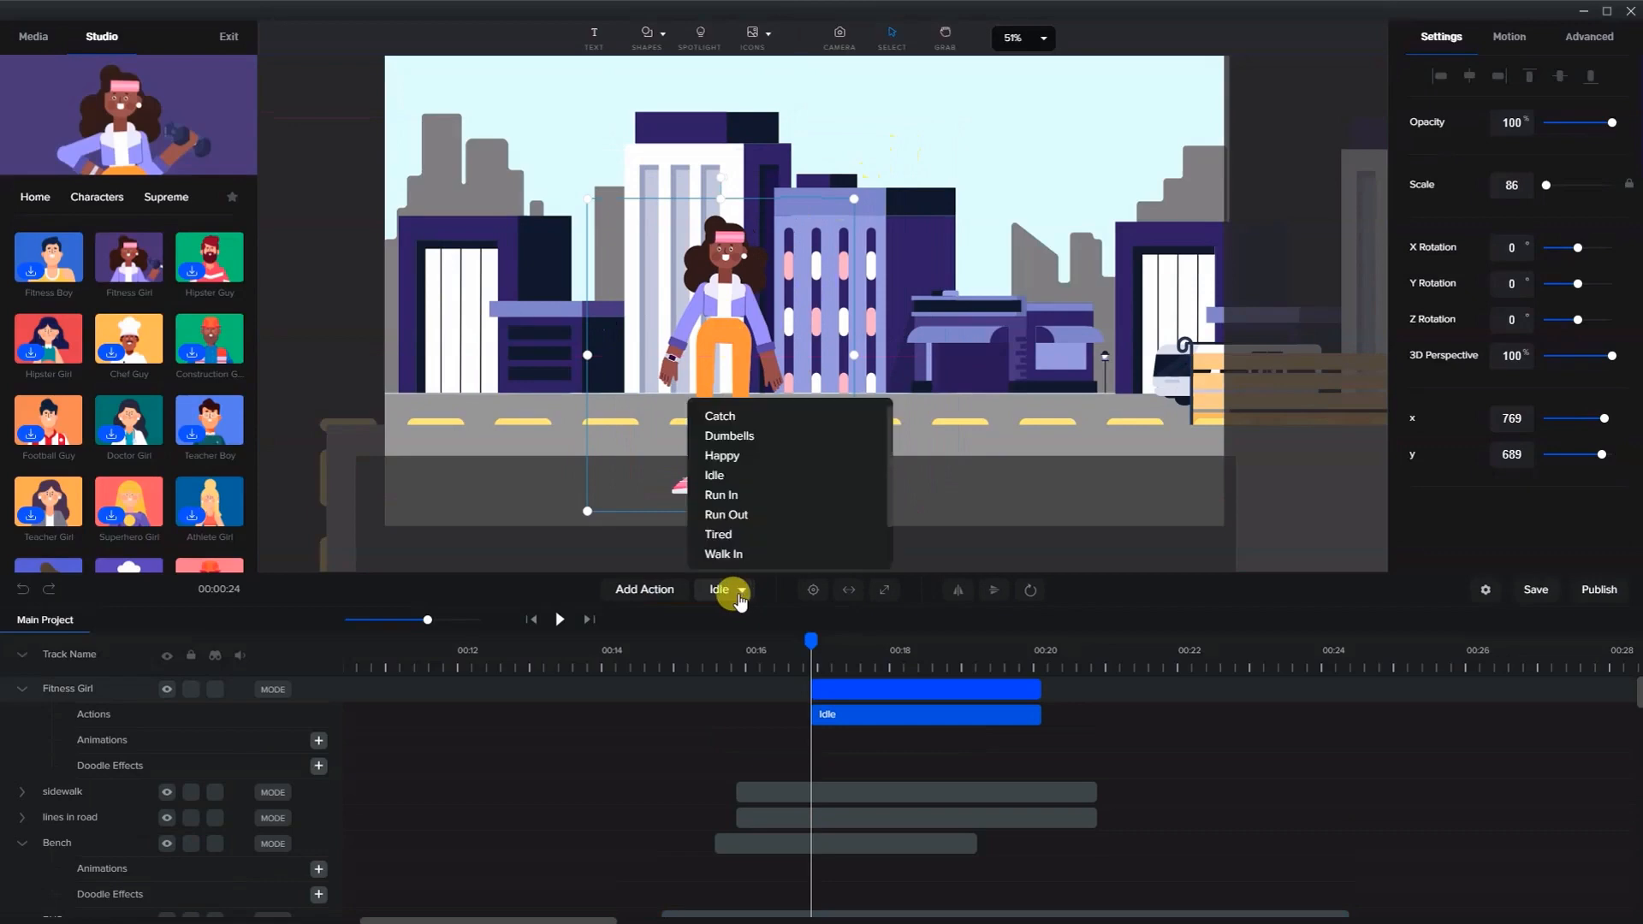
left_click(746, 496)
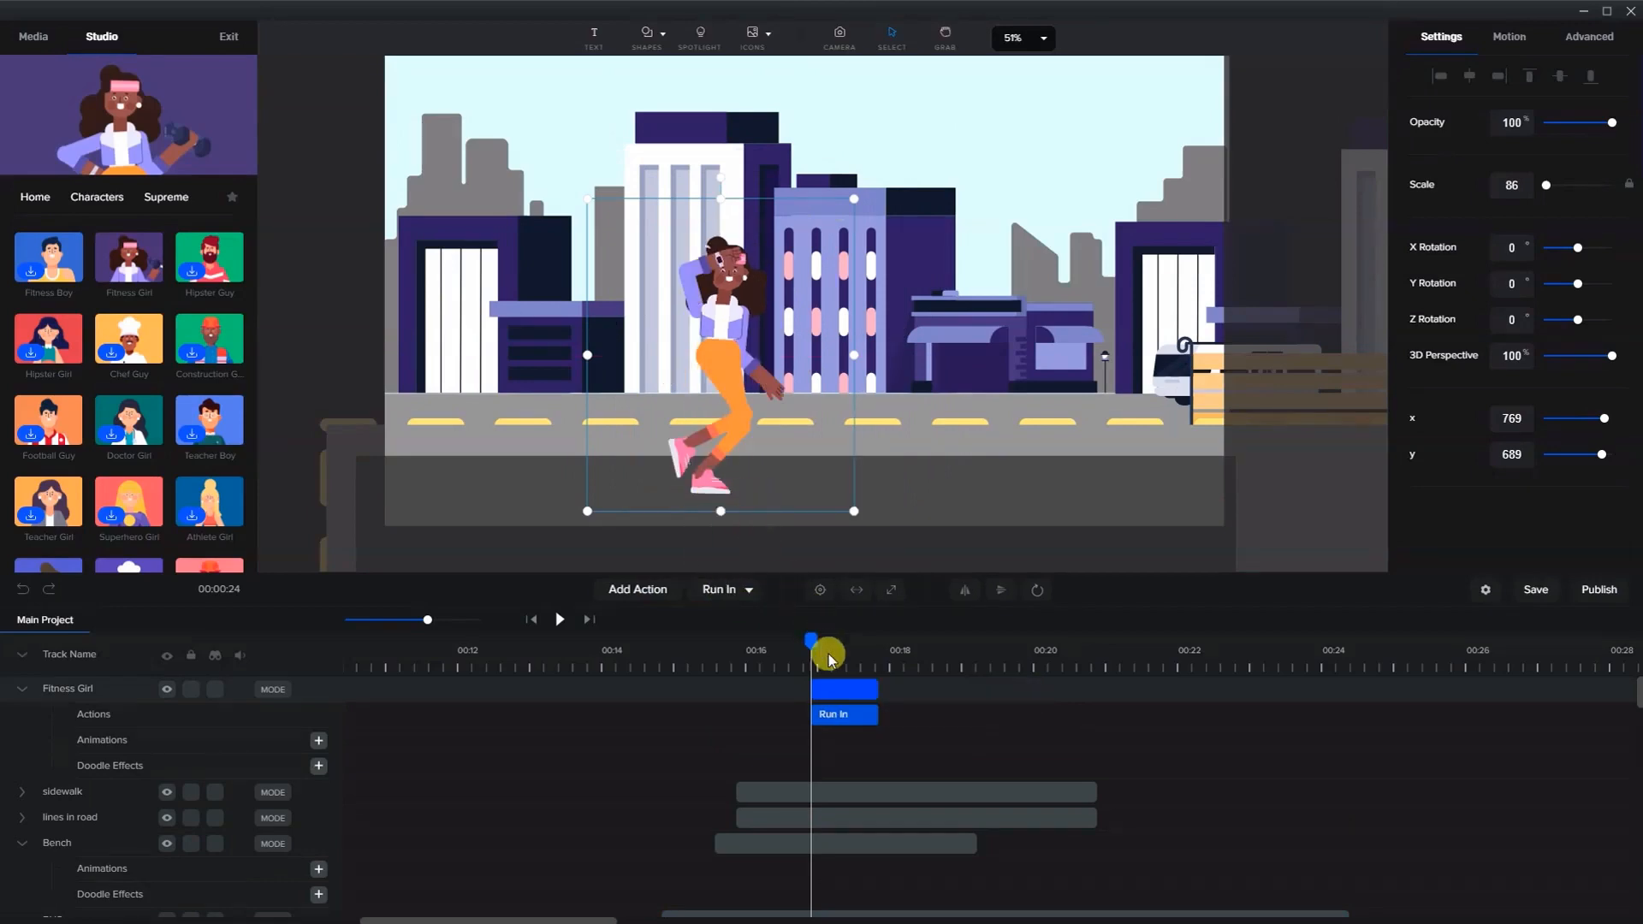
- Move the start of the lines in road and sidewalk clips earlier to align with the road clip
scroll(786, 806, "down", 2)
scroll(788, 734, "up", 2)
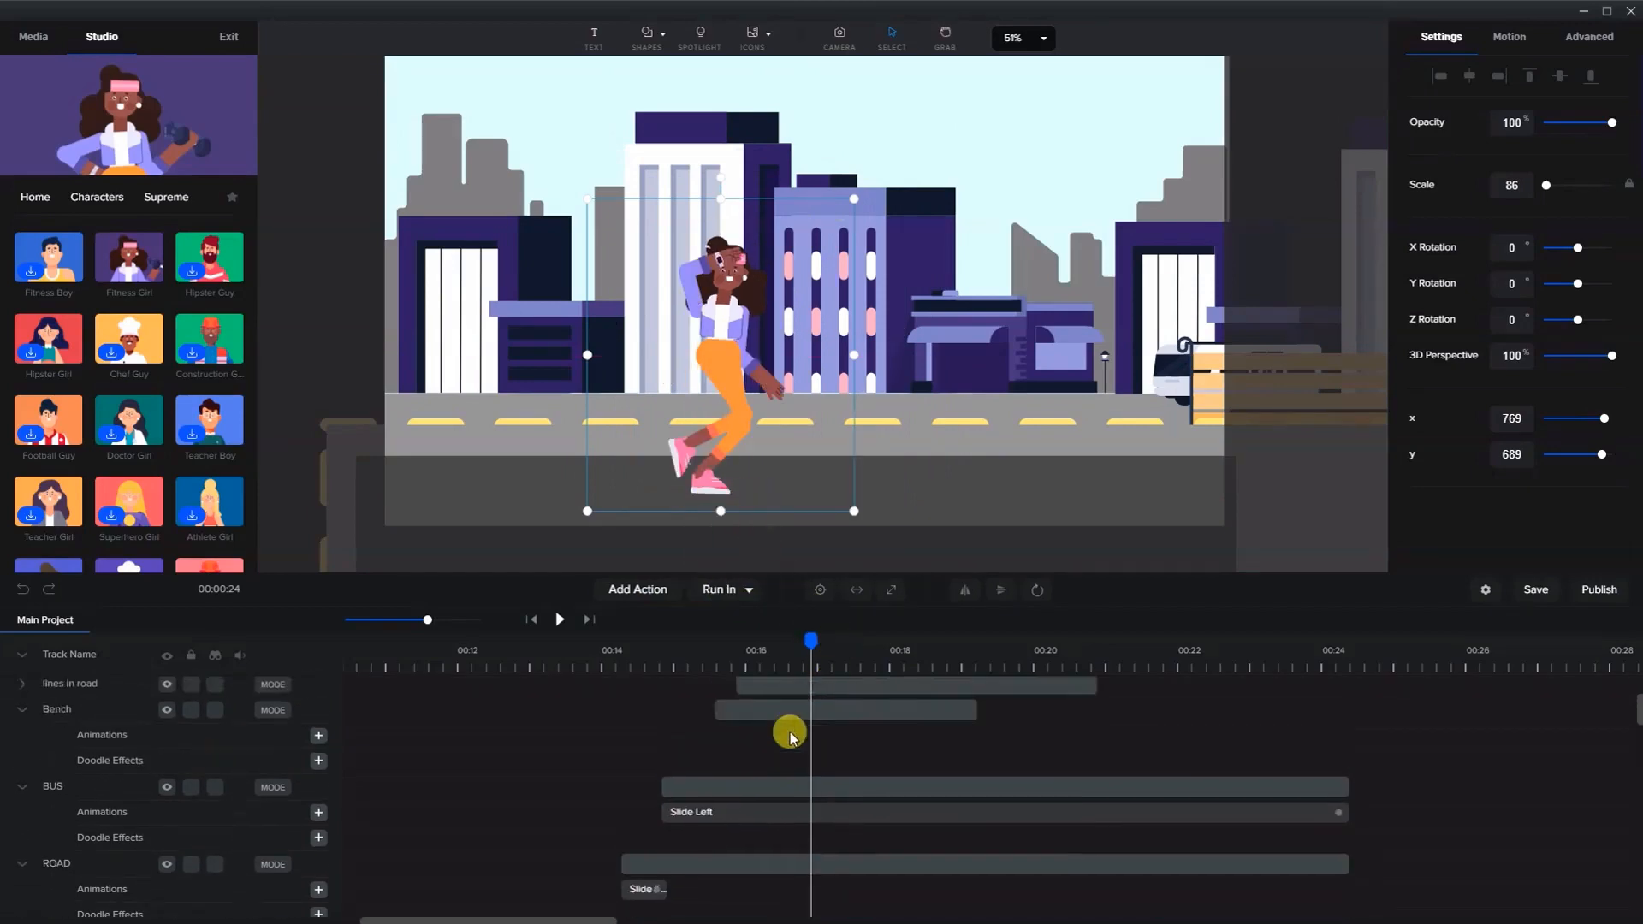
scroll(774, 748, "down", 2)
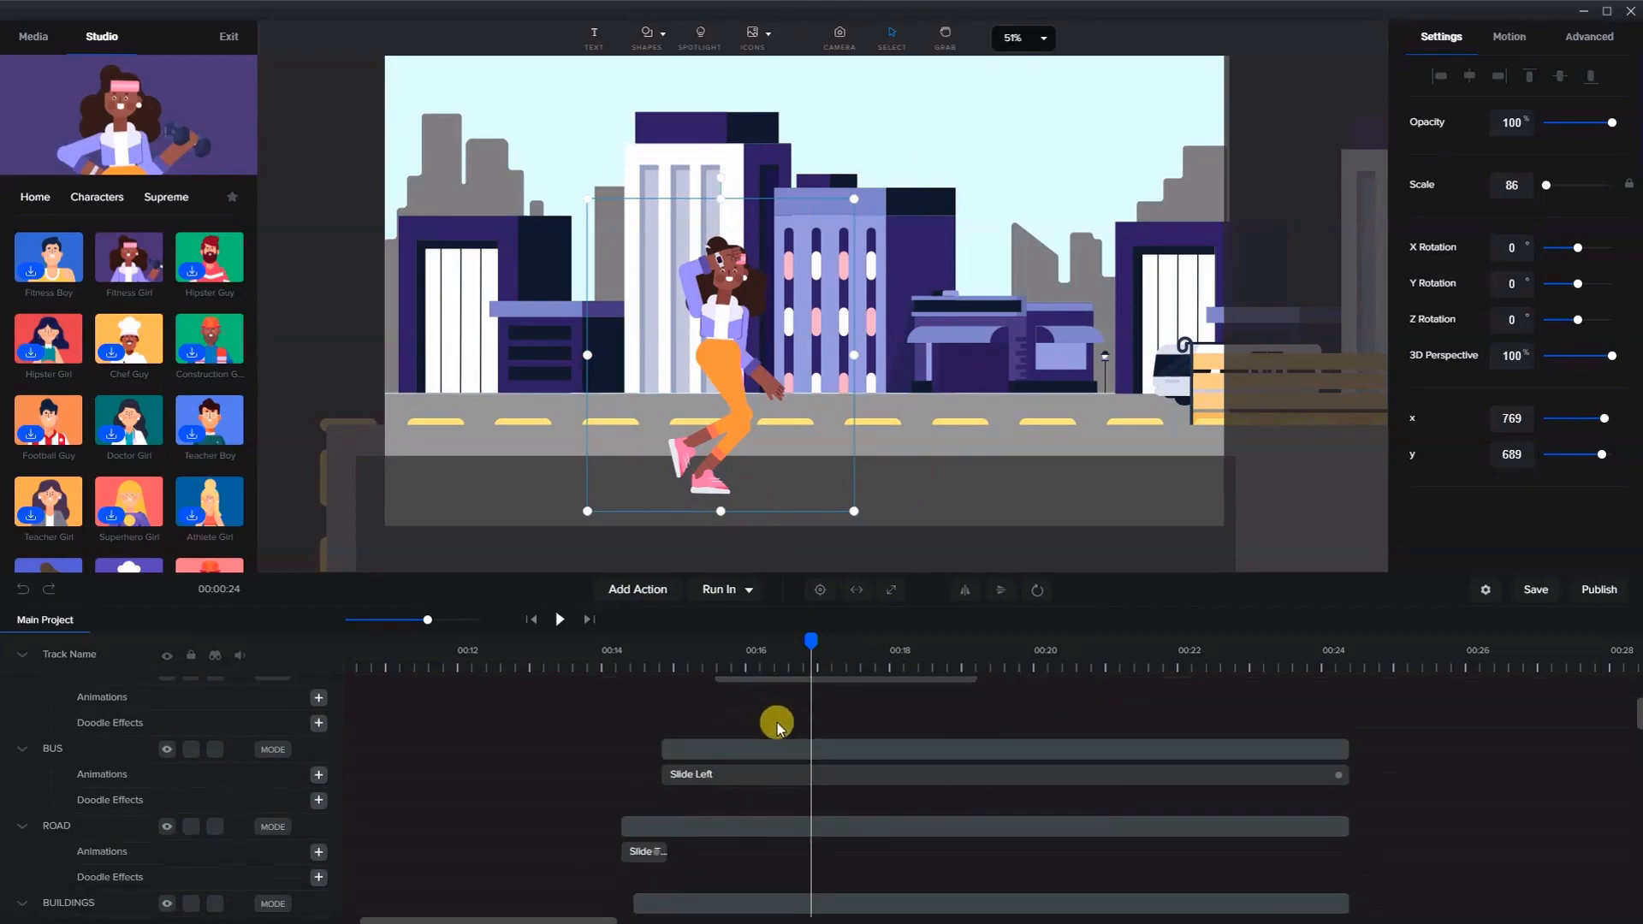
scroll(774, 725, "up", 2)
left_click_drag(786, 755, 653, 727)
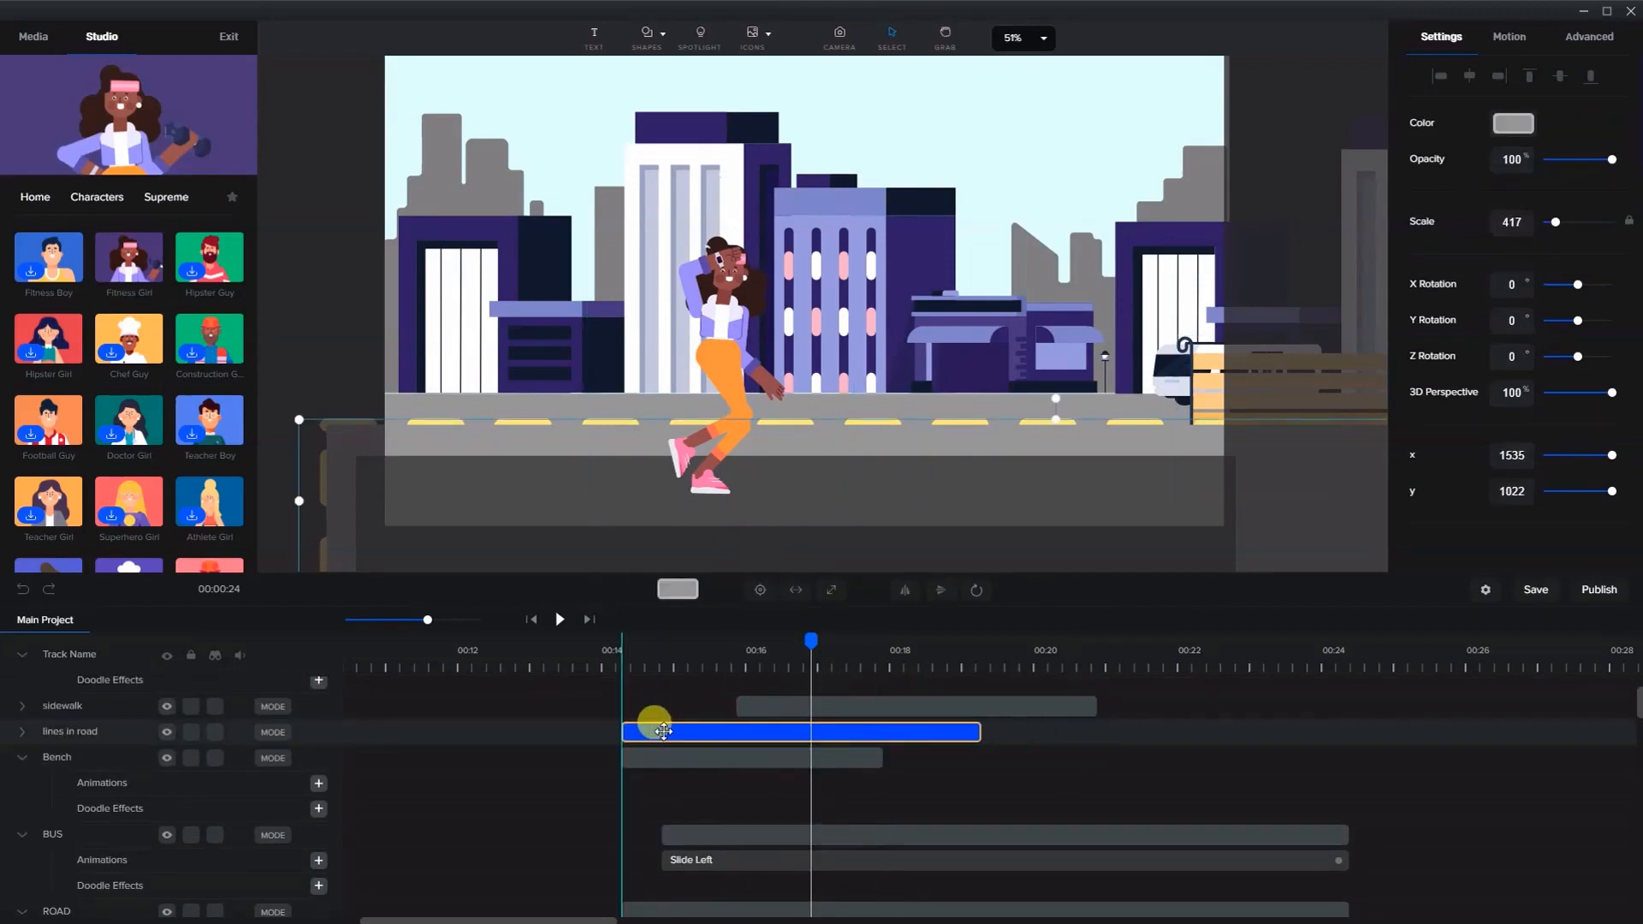
left_click_drag(788, 704, 659, 701)
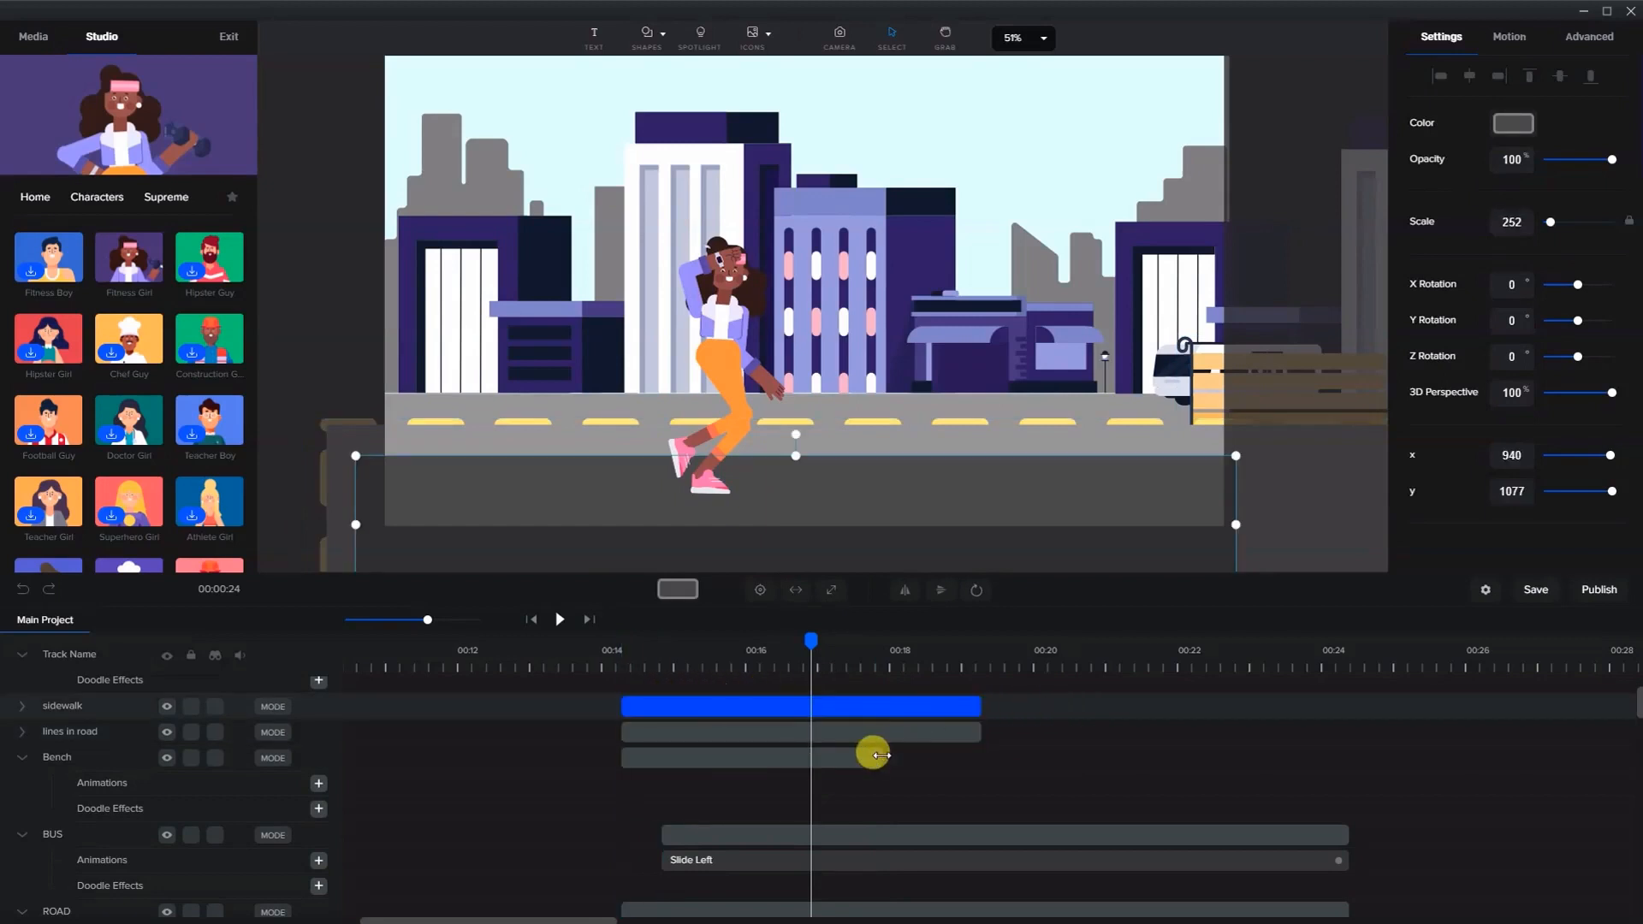
- Extend the bench, lines in road and sidewalk clips to end at about 00:24 with the bus and road
left_click_drag(1175, 768, 1355, 772)
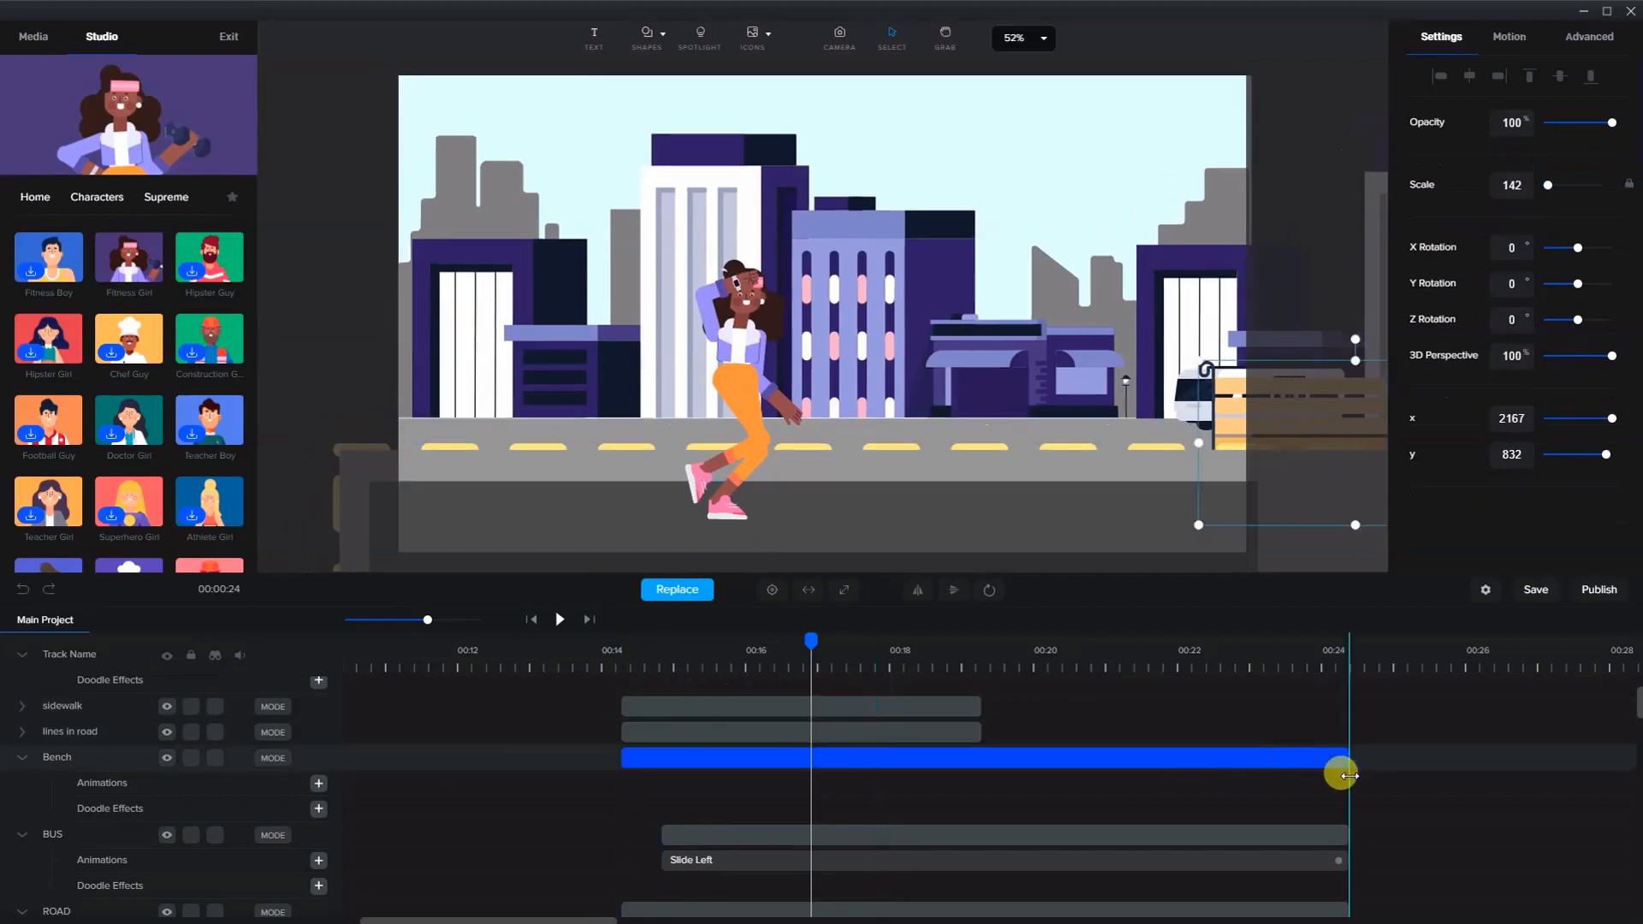
left_click_drag(984, 729, 1348, 736)
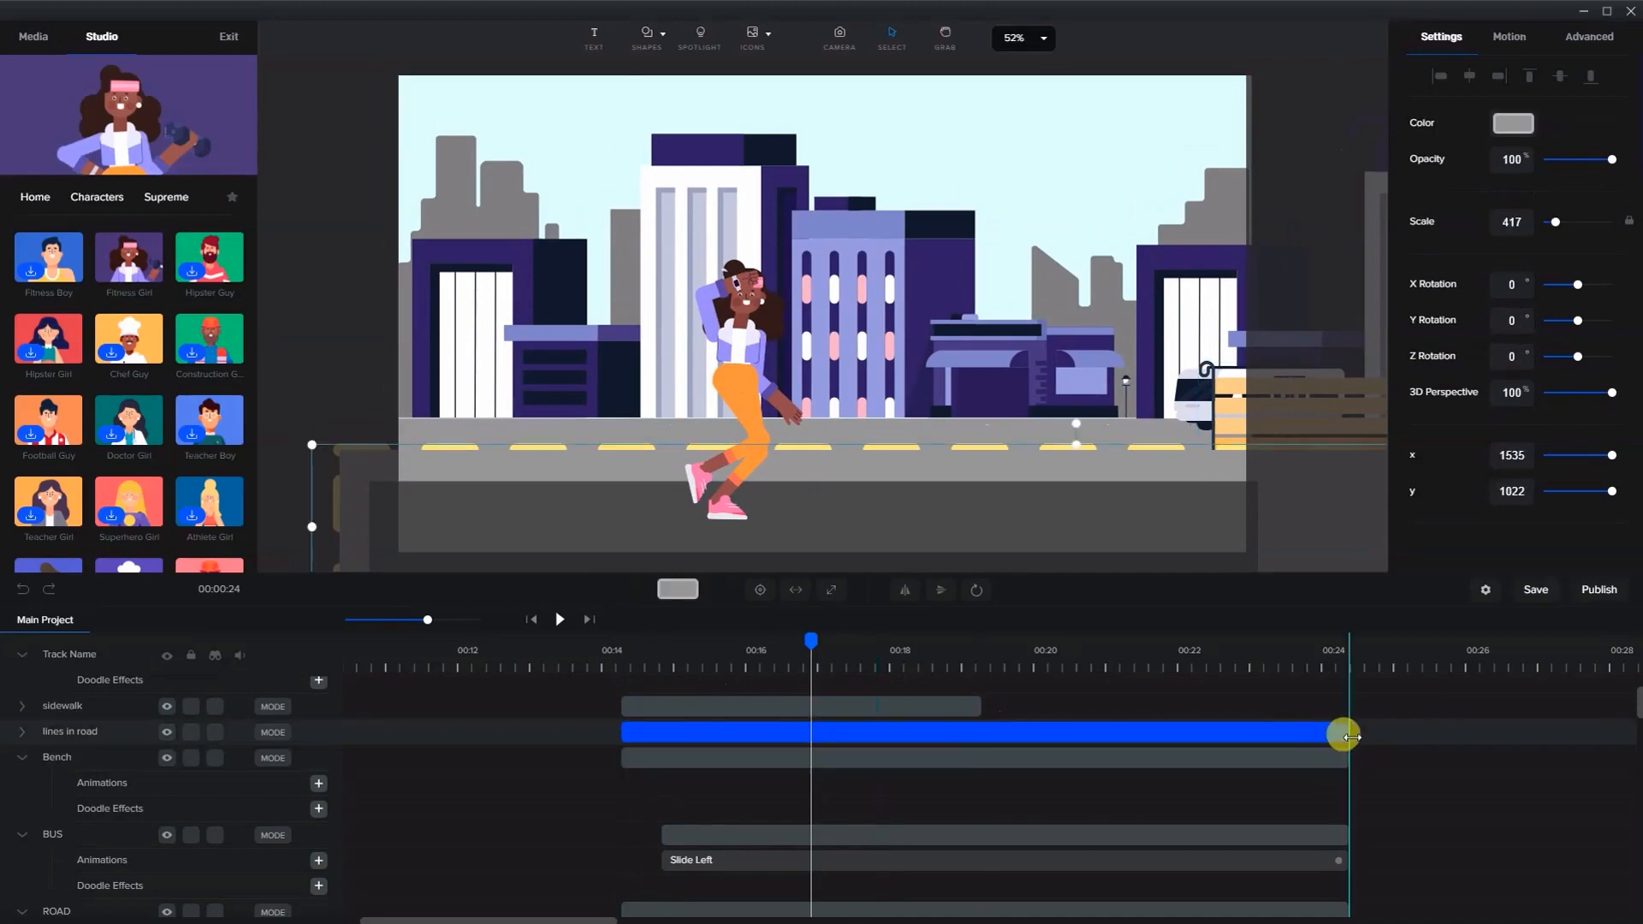
left_click_drag(972, 704, 1339, 701)
- Move the Fitness Girl clip earlier so it starts with the other scene clips
scroll(950, 743, "up", 2)
left_click_drag(819, 684, 676, 640)
left_click(641, 658)
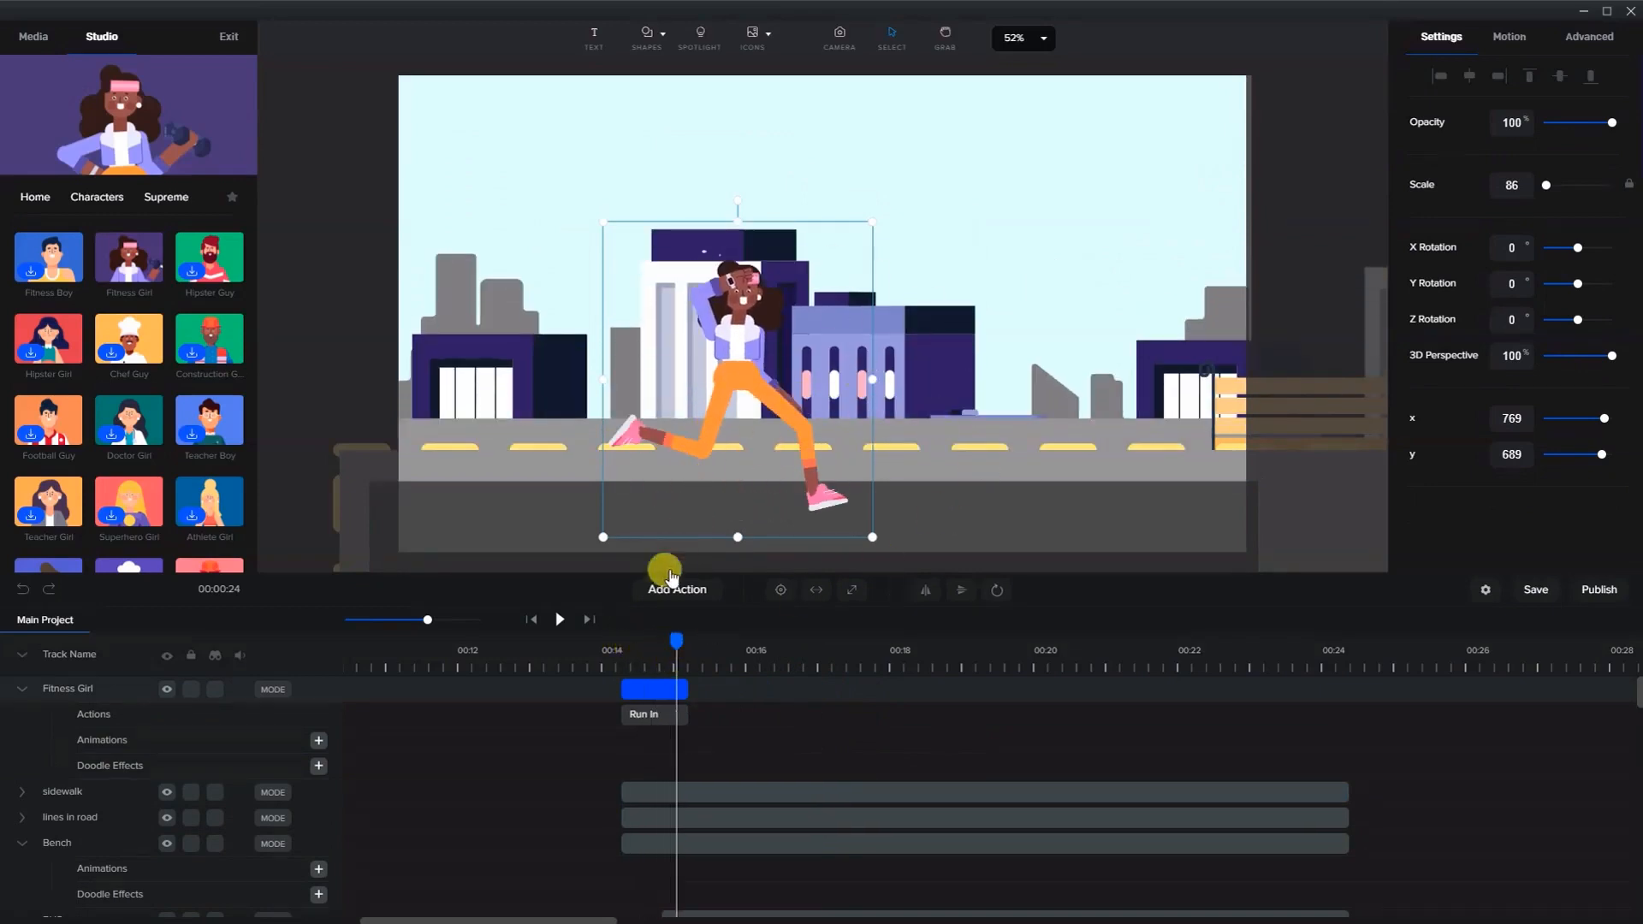
- Copy the buildings' Slide Top animation and paste it onto the sidewalk
left_click(960, 522)
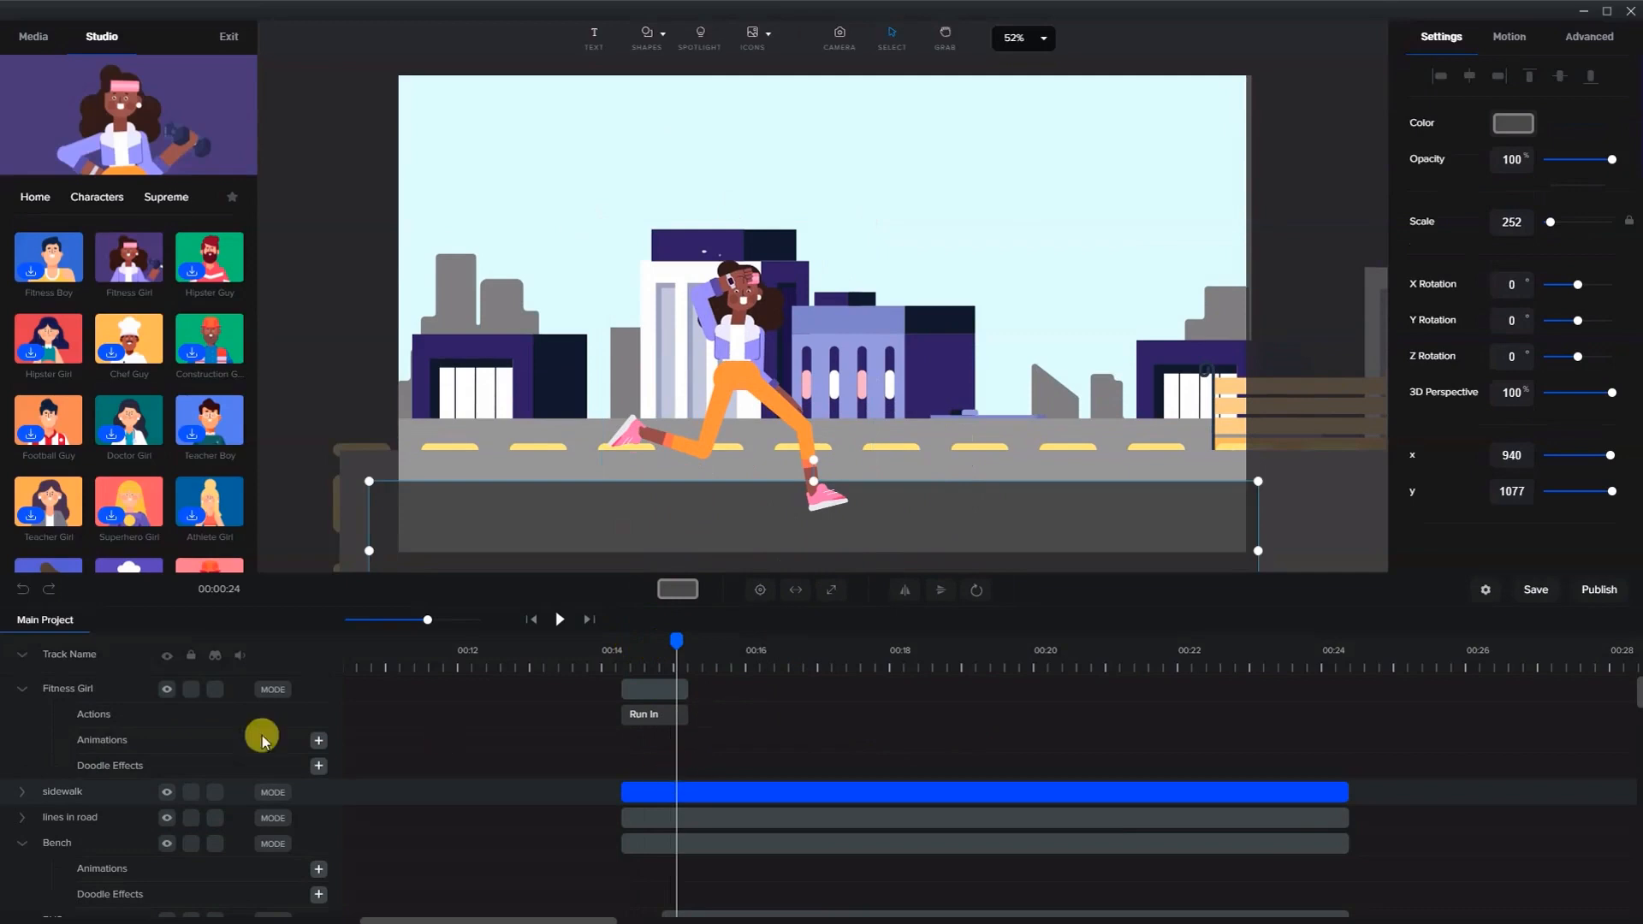
left_click(21, 657)
left_click(22, 657)
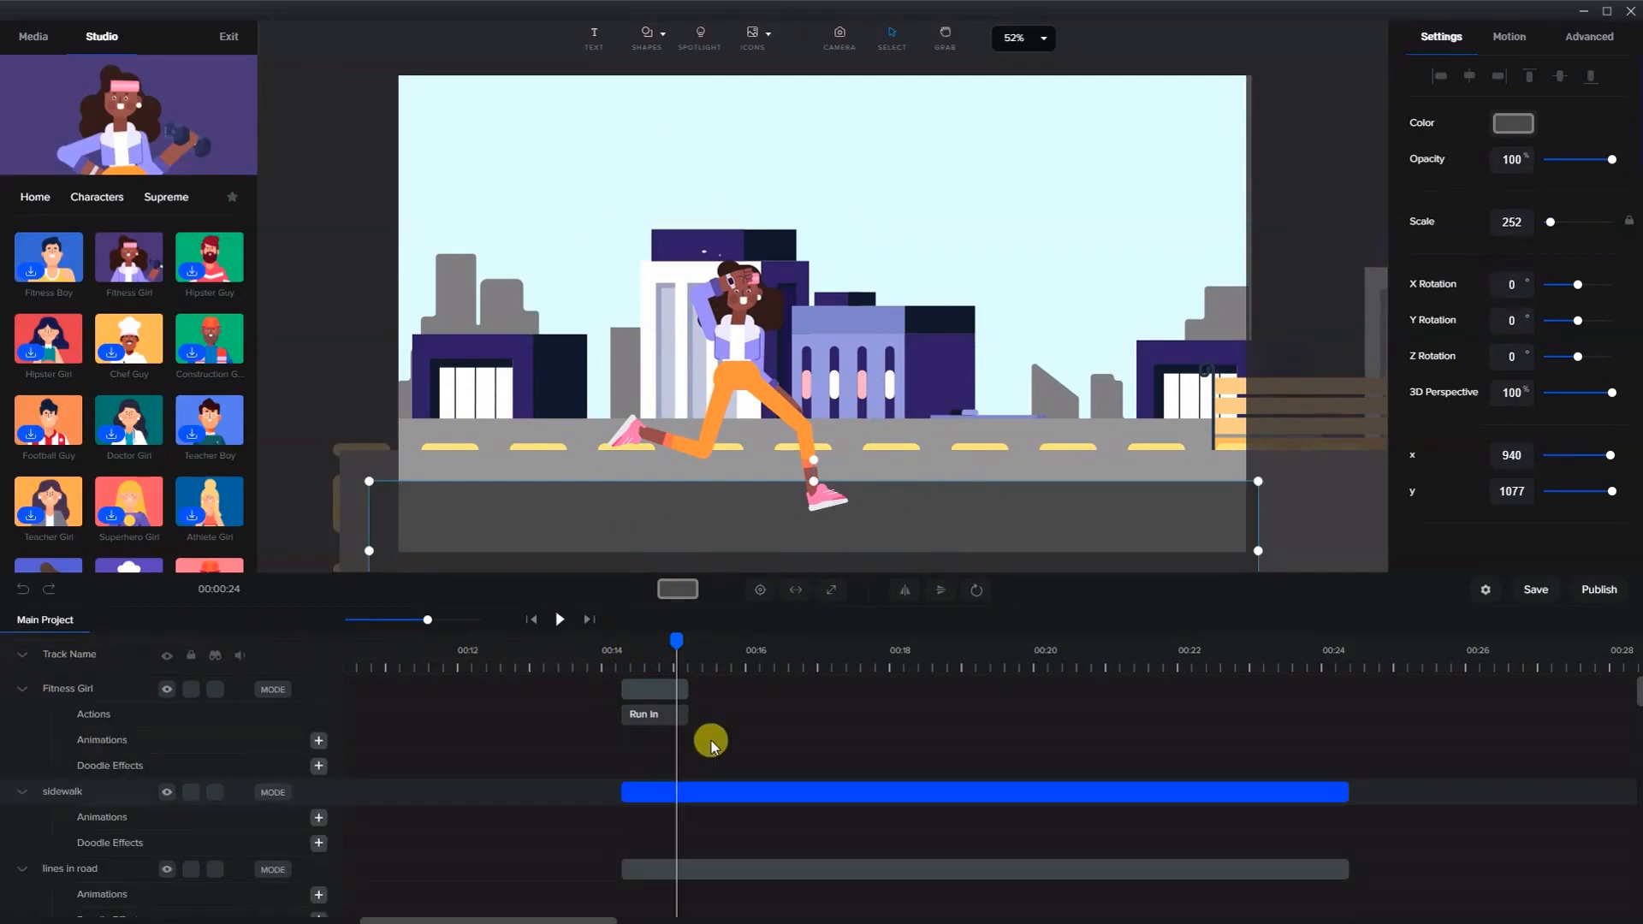
scroll(712, 746, "down", 1)
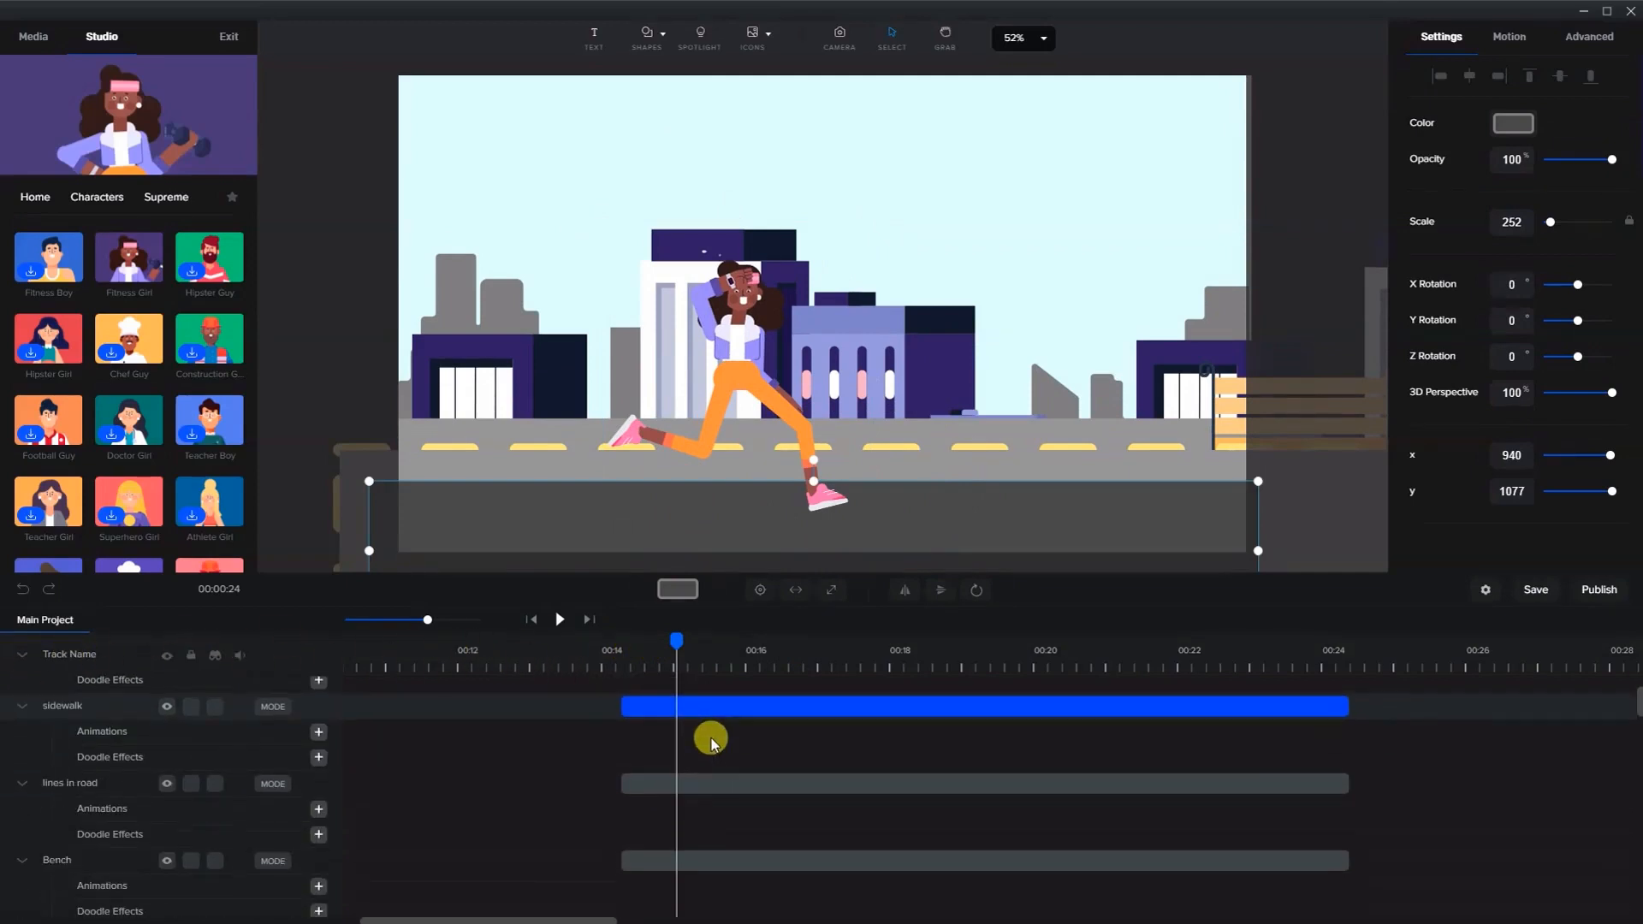
left_click(874, 359)
scroll(710, 718, "down", 3)
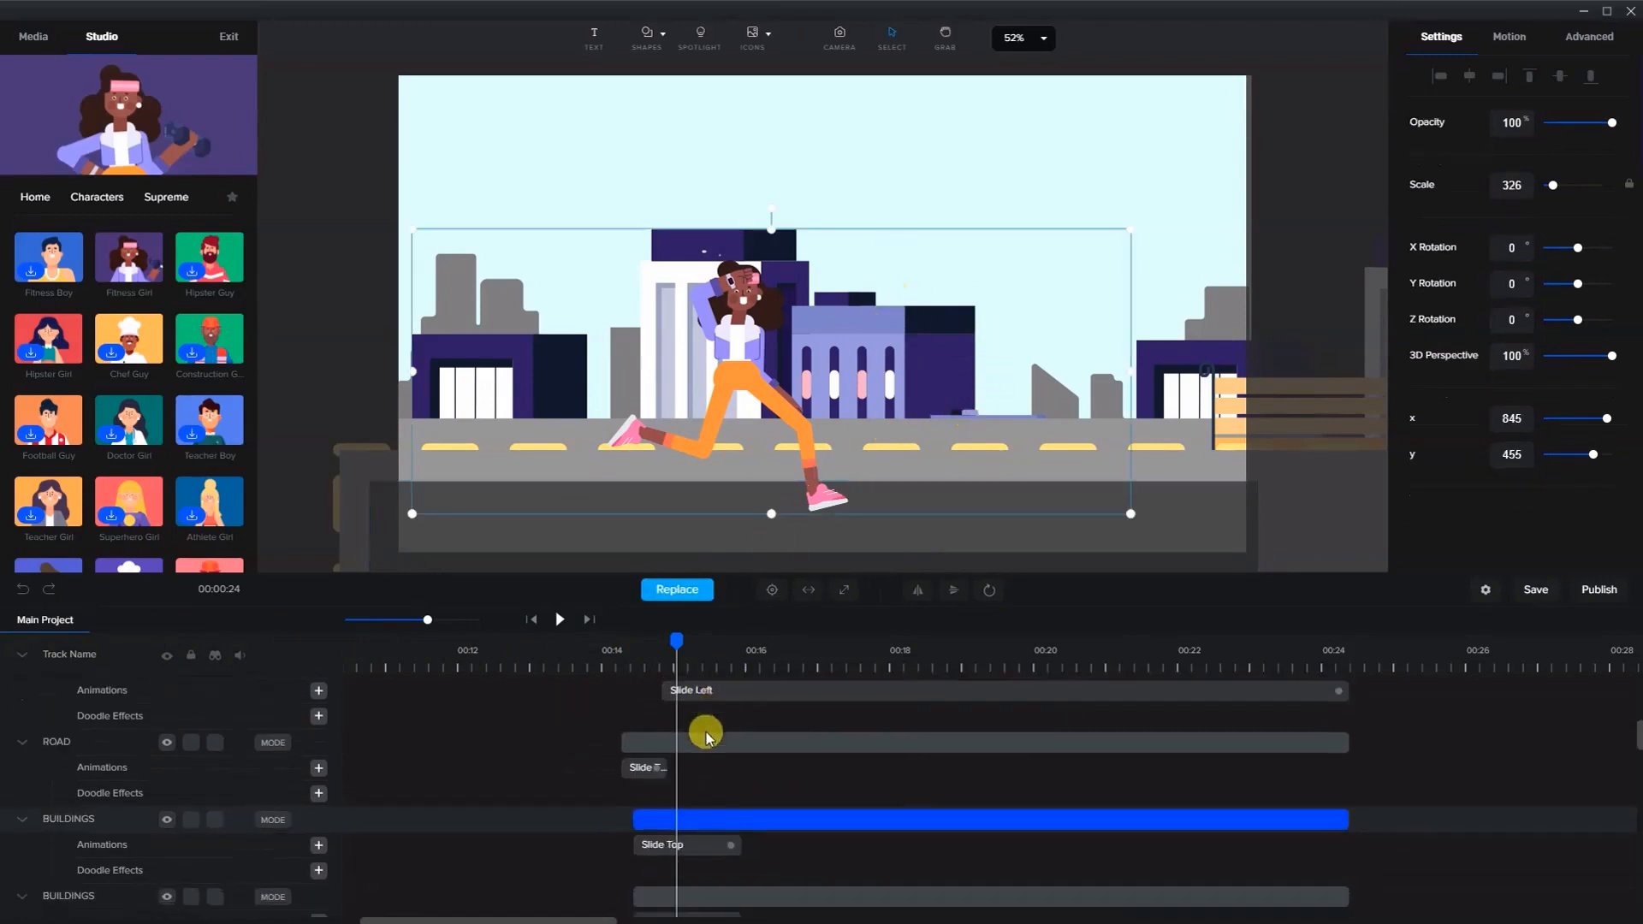
scroll(676, 770, "down", 1)
left_click(652, 775)
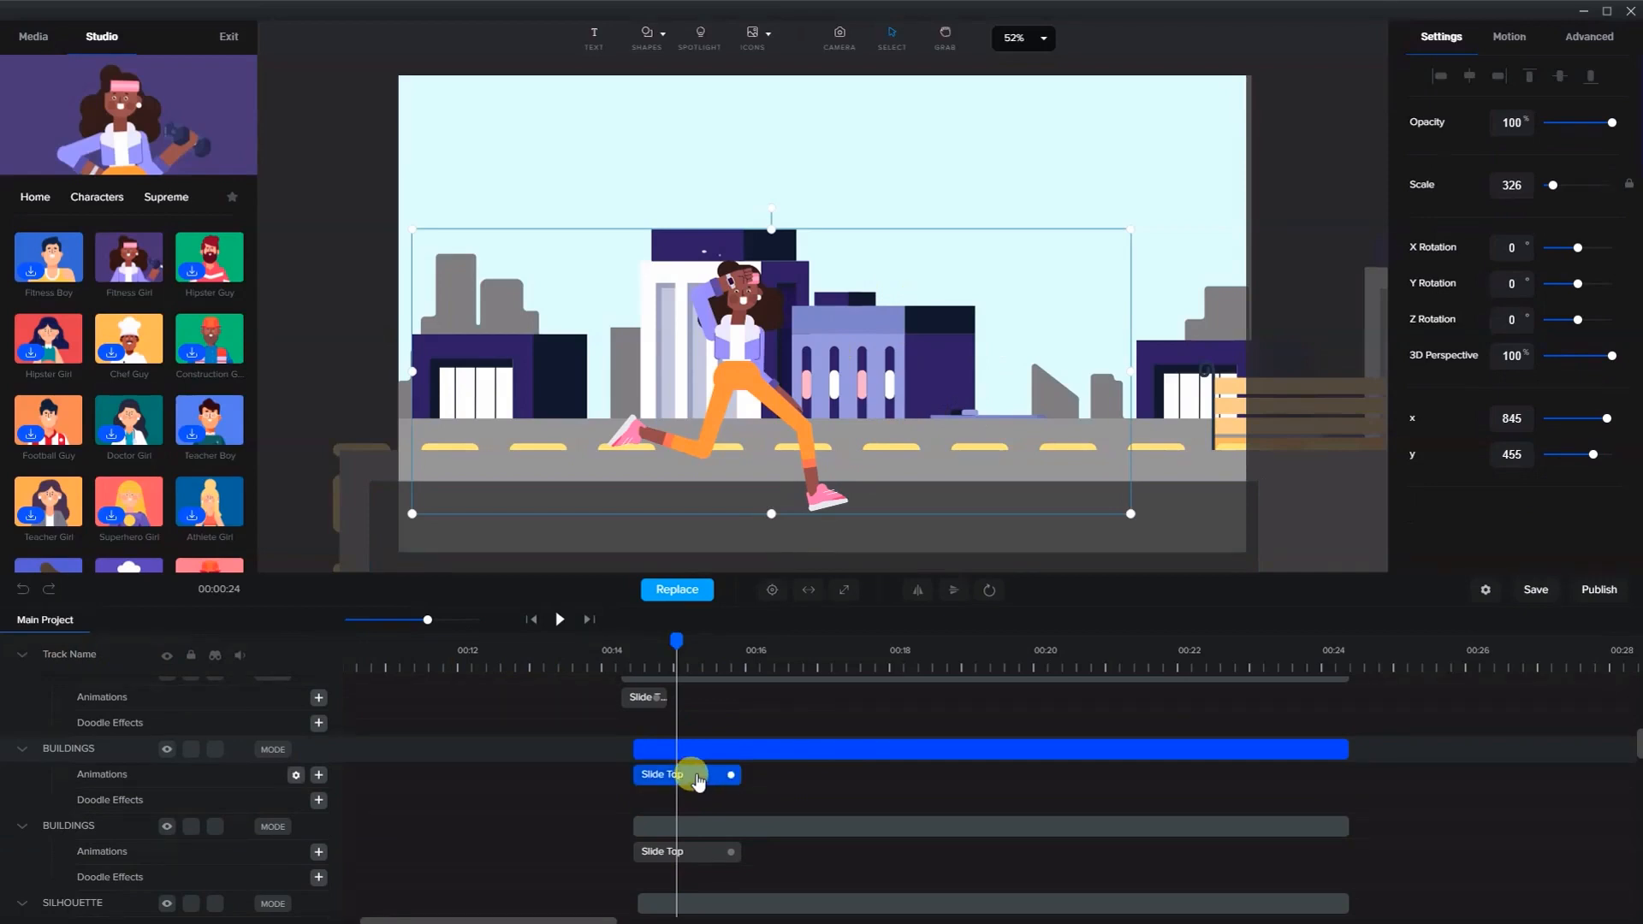
scroll(704, 774, "up", 1)
left_click(653, 539)
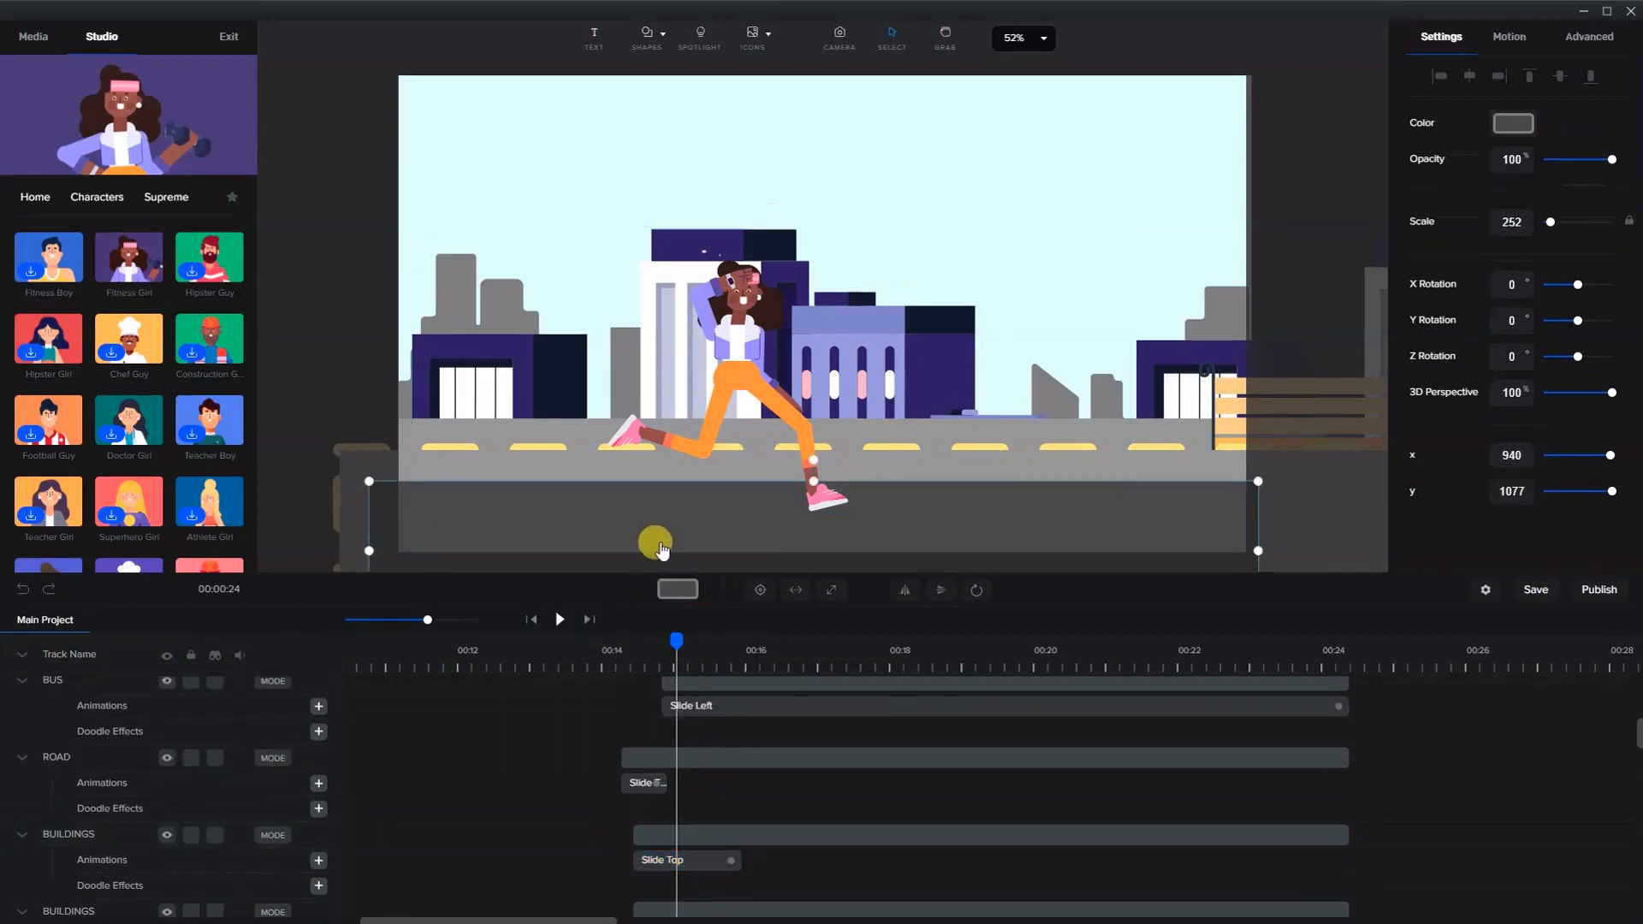
scroll(709, 782, "up", 3)
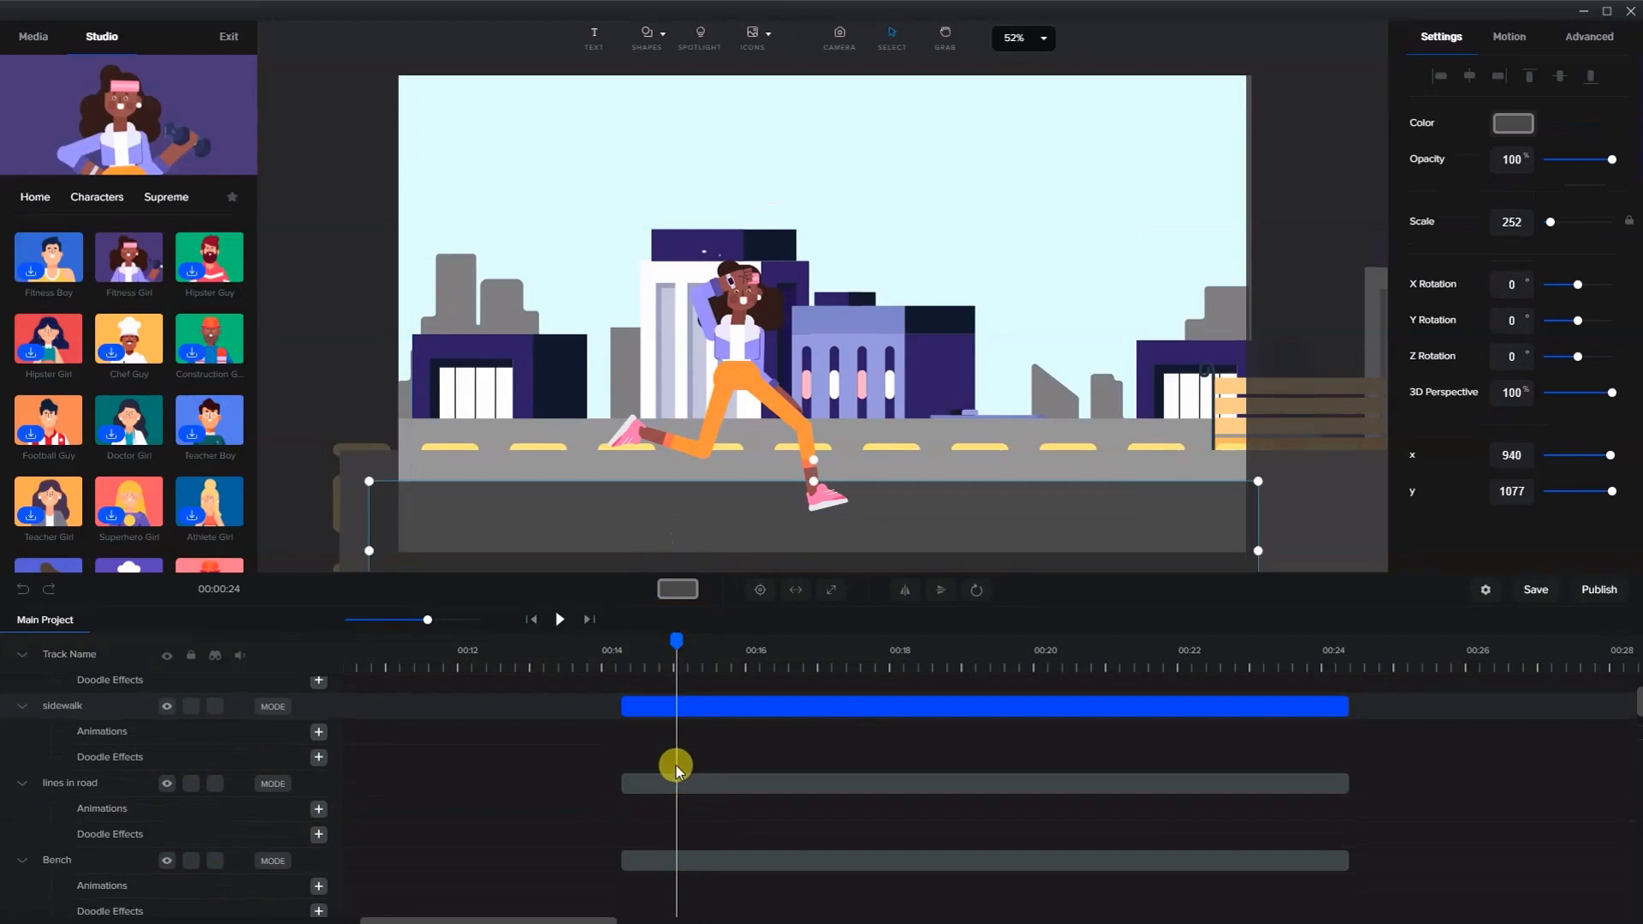
key("ctrl+v")
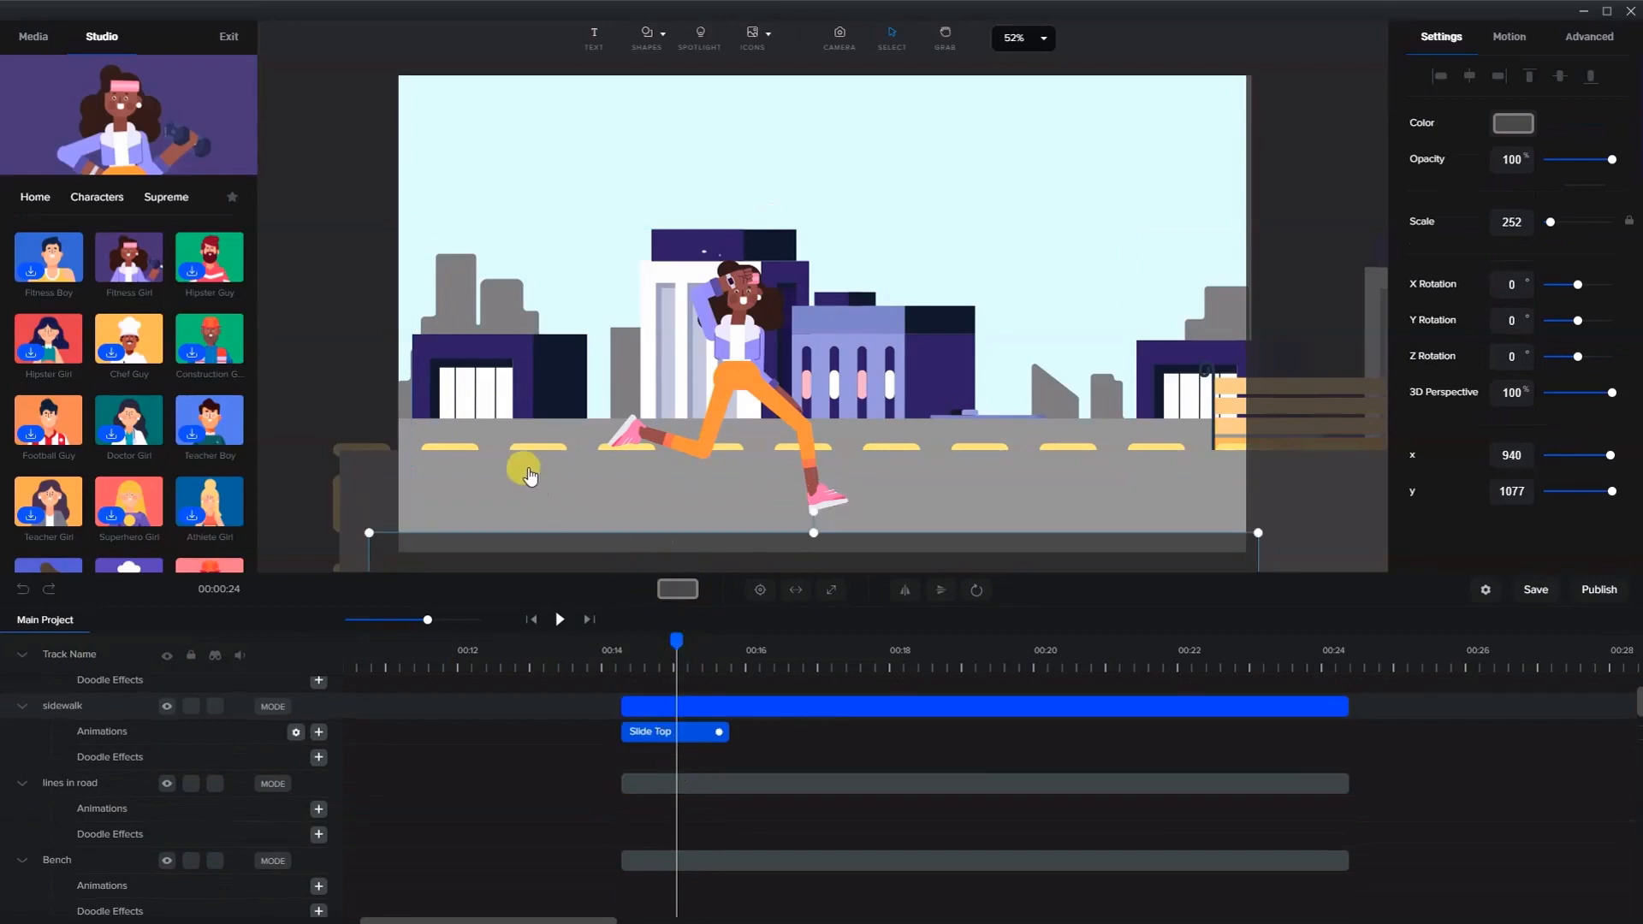
- Paste the Slide Top animation onto the lines in road layer as well
left_click(509, 448)
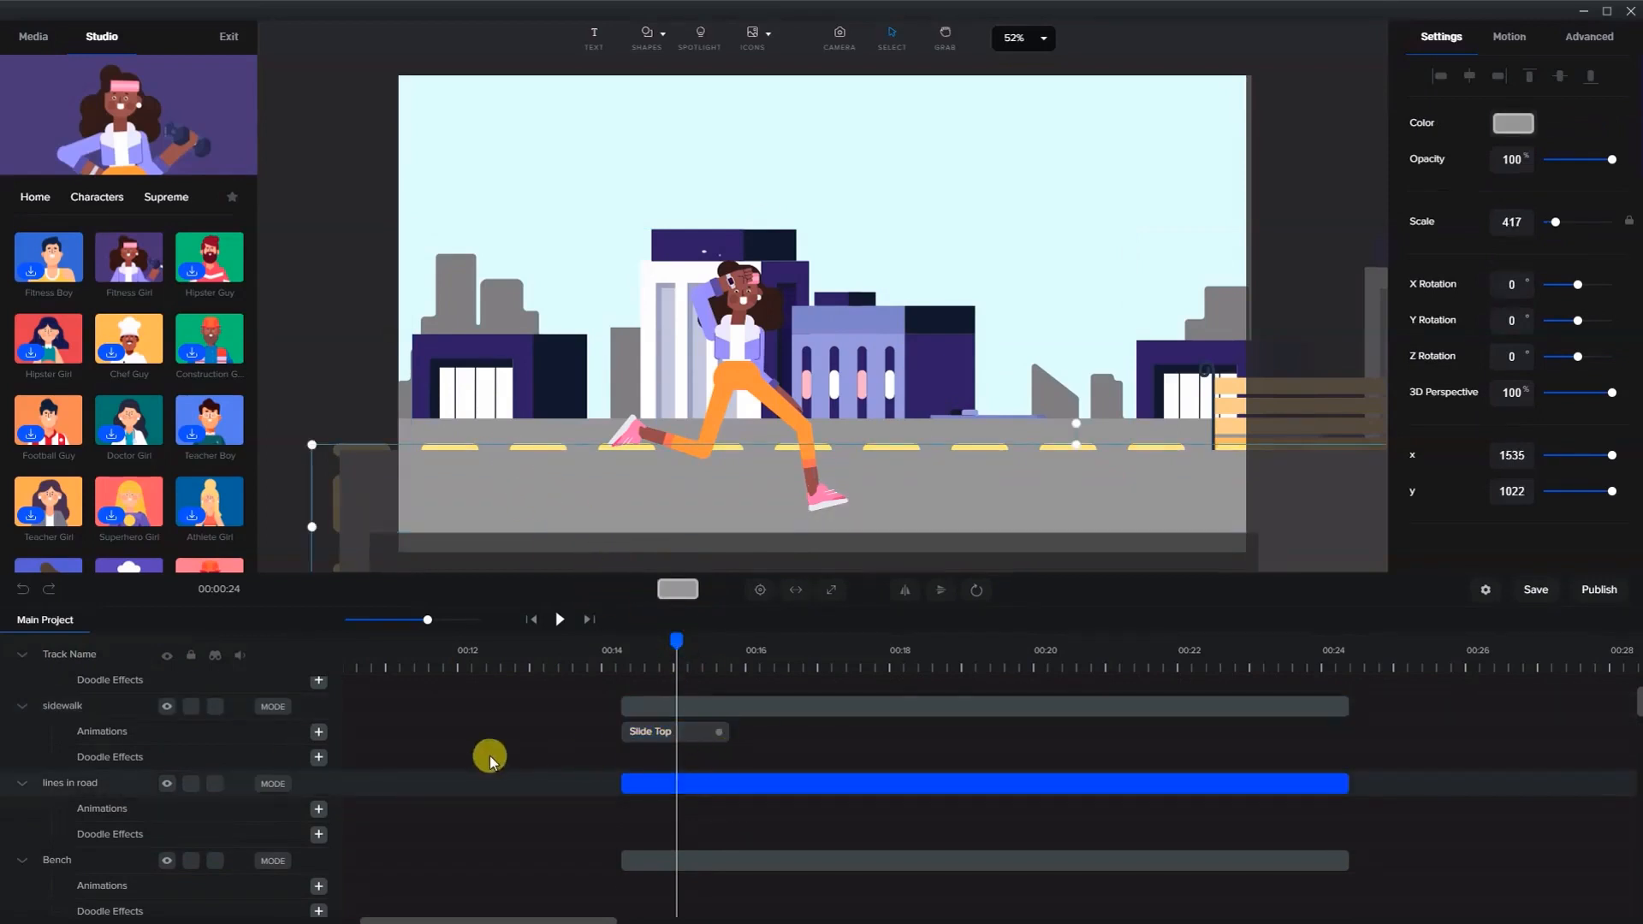
left_click(673, 780)
key("ctrl+v")
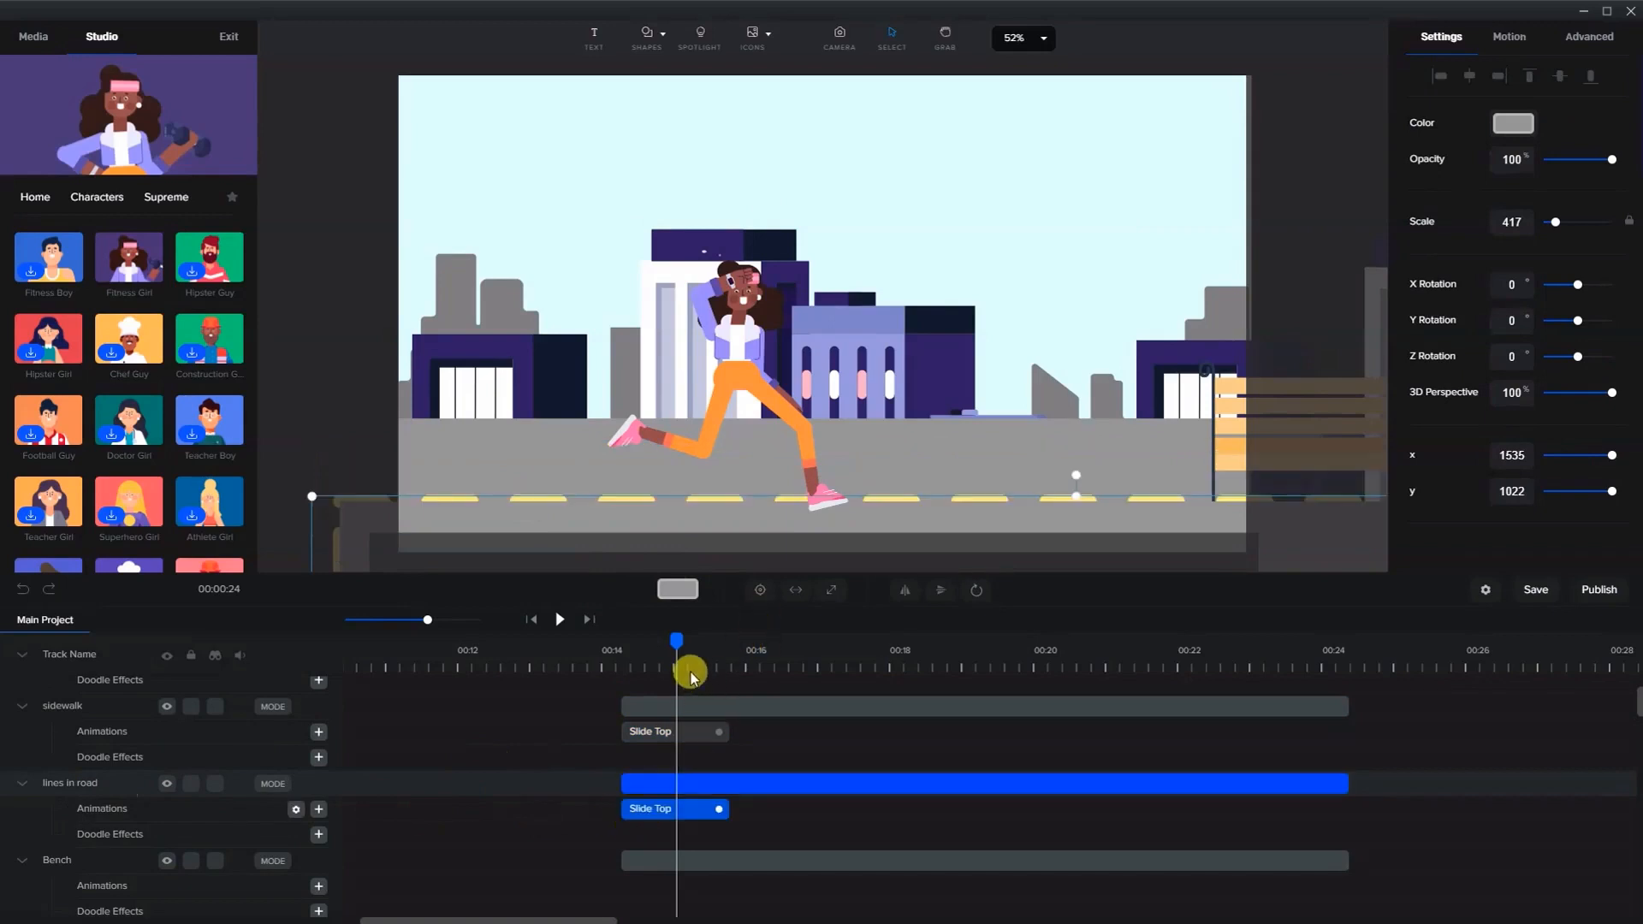
- Scrub the timeline to preview the sidewalk and road lines sliding in
mouse_move(675, 644)
left_mouse_down()
mouse_move(623, 645)
mouse_move(720, 670)
mouse_move(645, 650)
mouse_move(694, 669)
mouse_move(670, 667)
left_mouse_up()
scroll(694, 741, "up", 1)
left_click(694, 741)
left_click(634, 510)
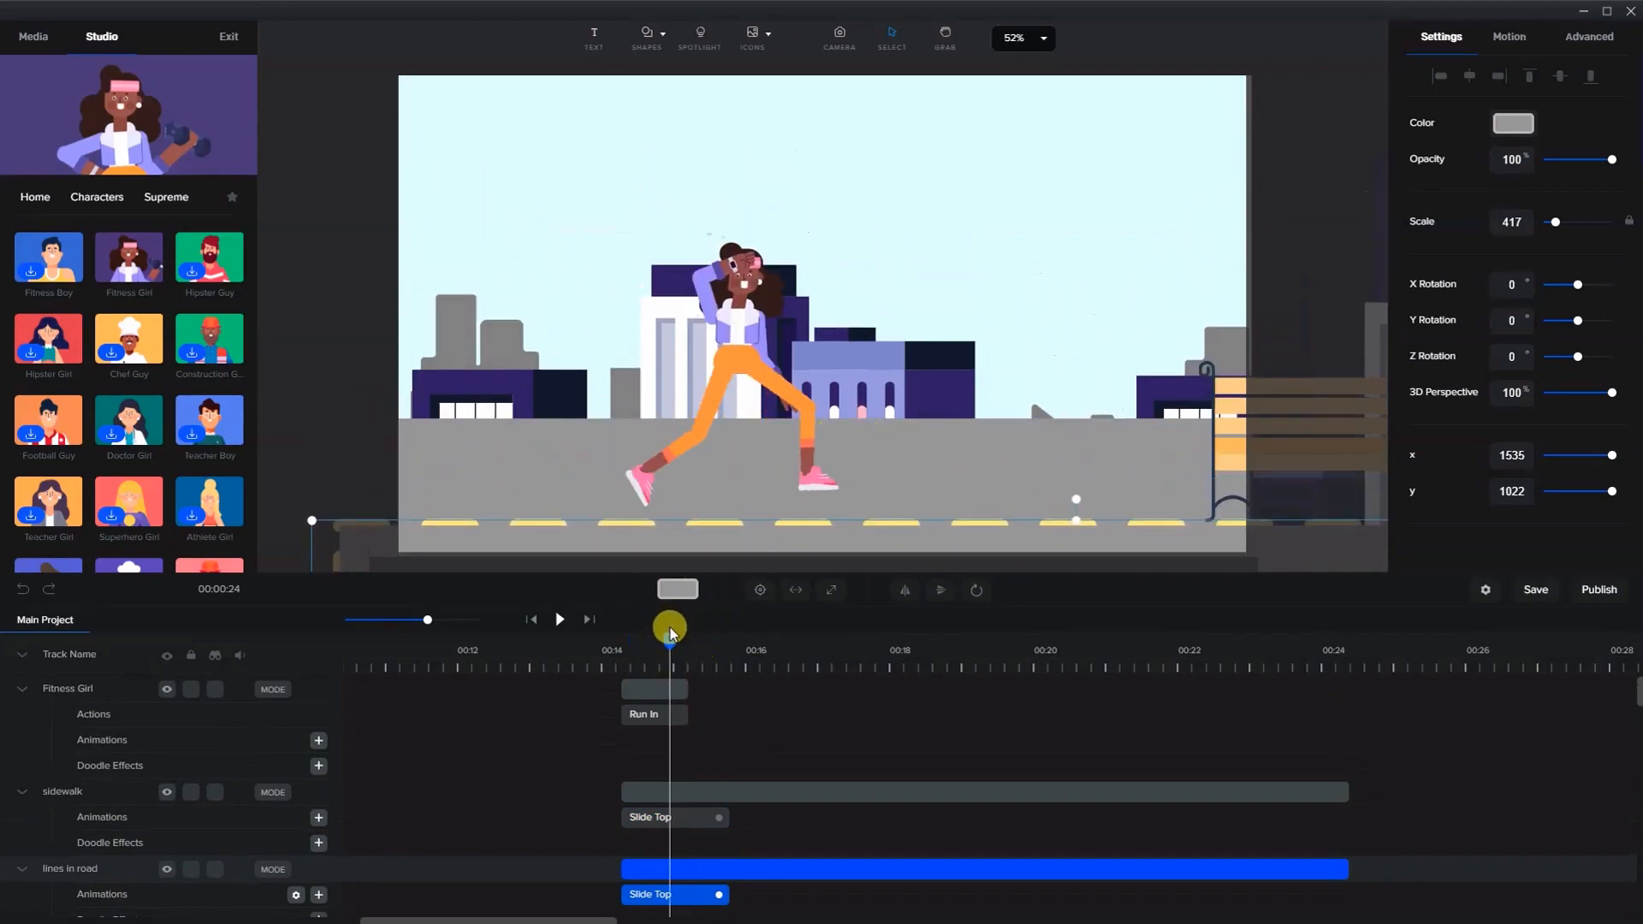
mouse_move(658, 641)
left_mouse_down()
mouse_move(645, 642)
mouse_move(679, 647)
left_mouse_up()
- Apply the Slide Right in-animation to the Fitness Girl
left_click(665, 687)
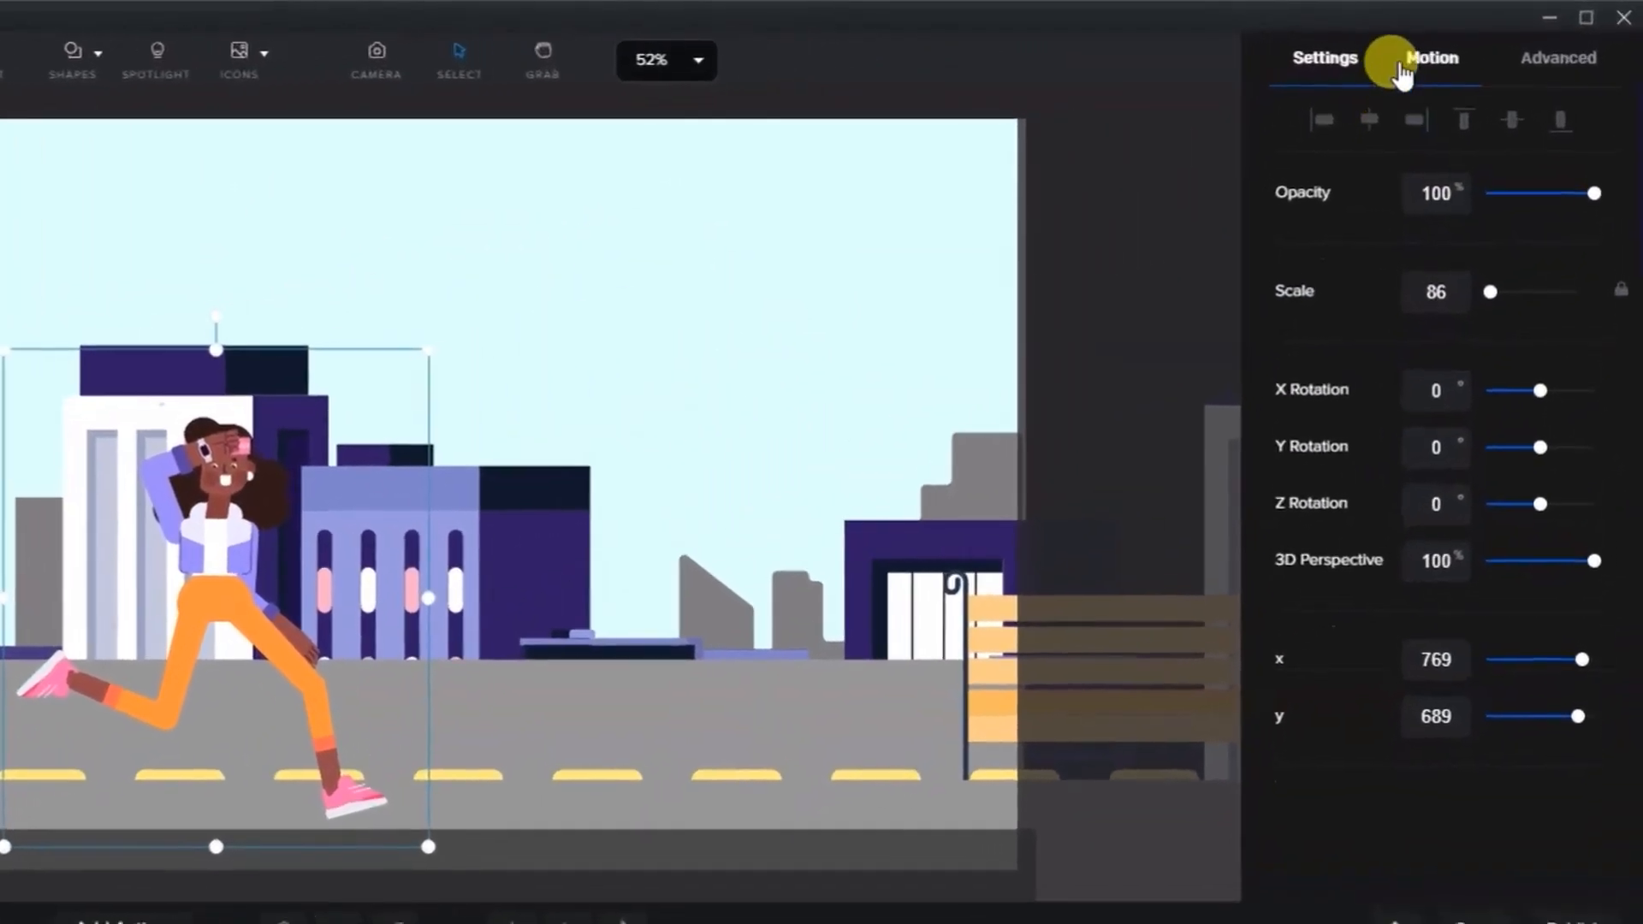
left_click(1403, 68)
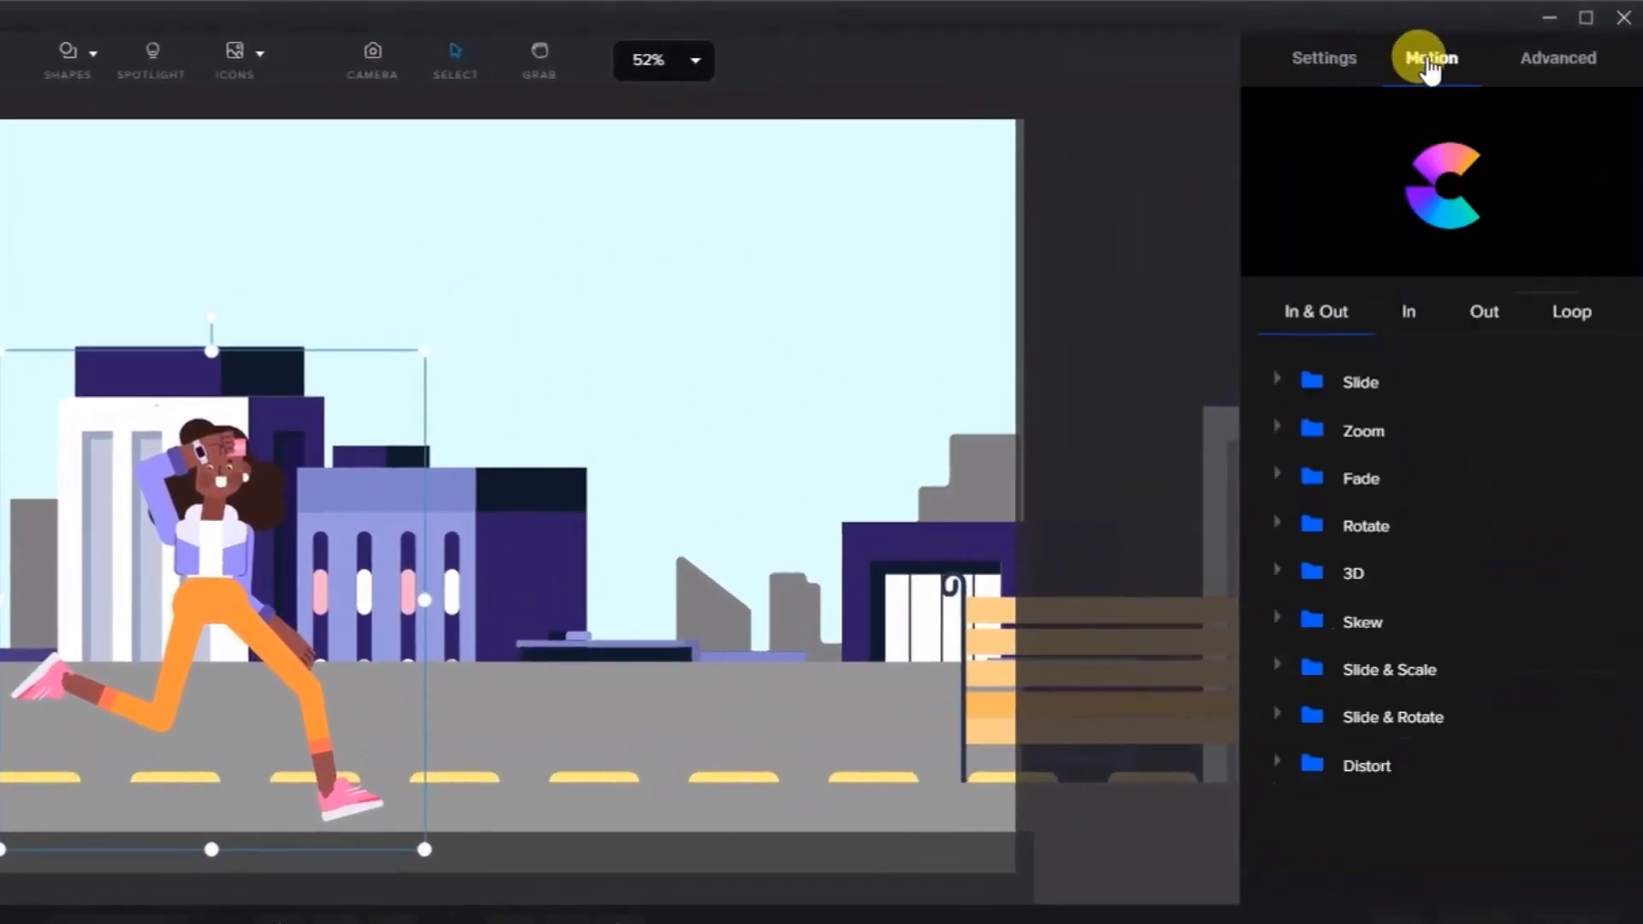
left_click(1407, 315)
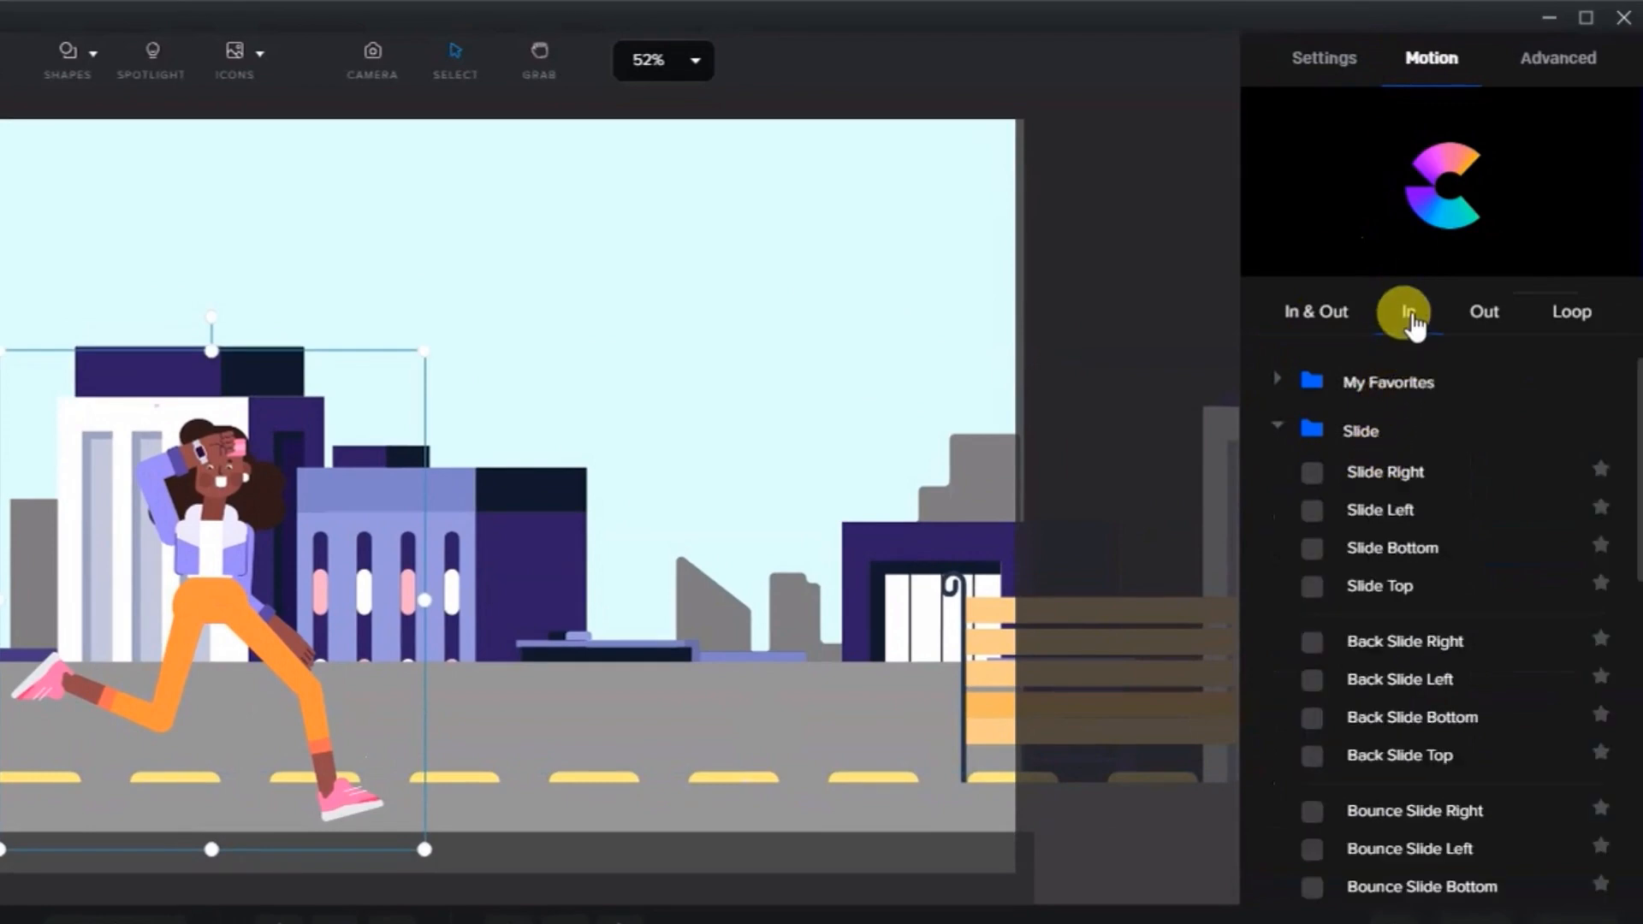
left_click(1317, 472)
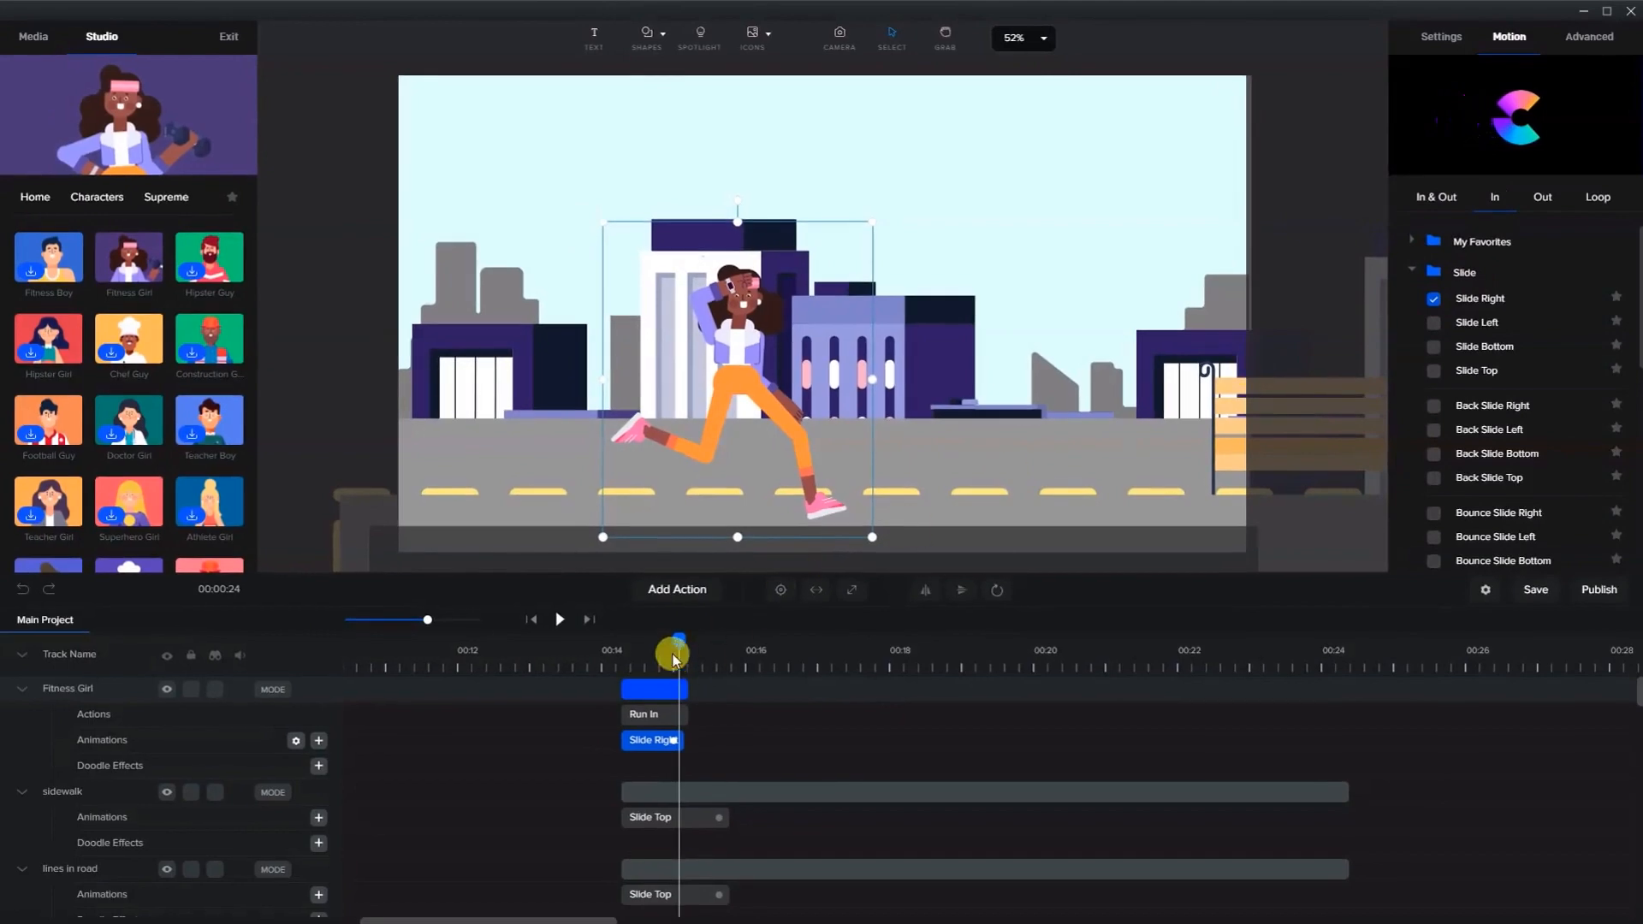
- Shift the Fitness Girl slightly to the right on the road
left_click_drag(676, 644, 676, 678)
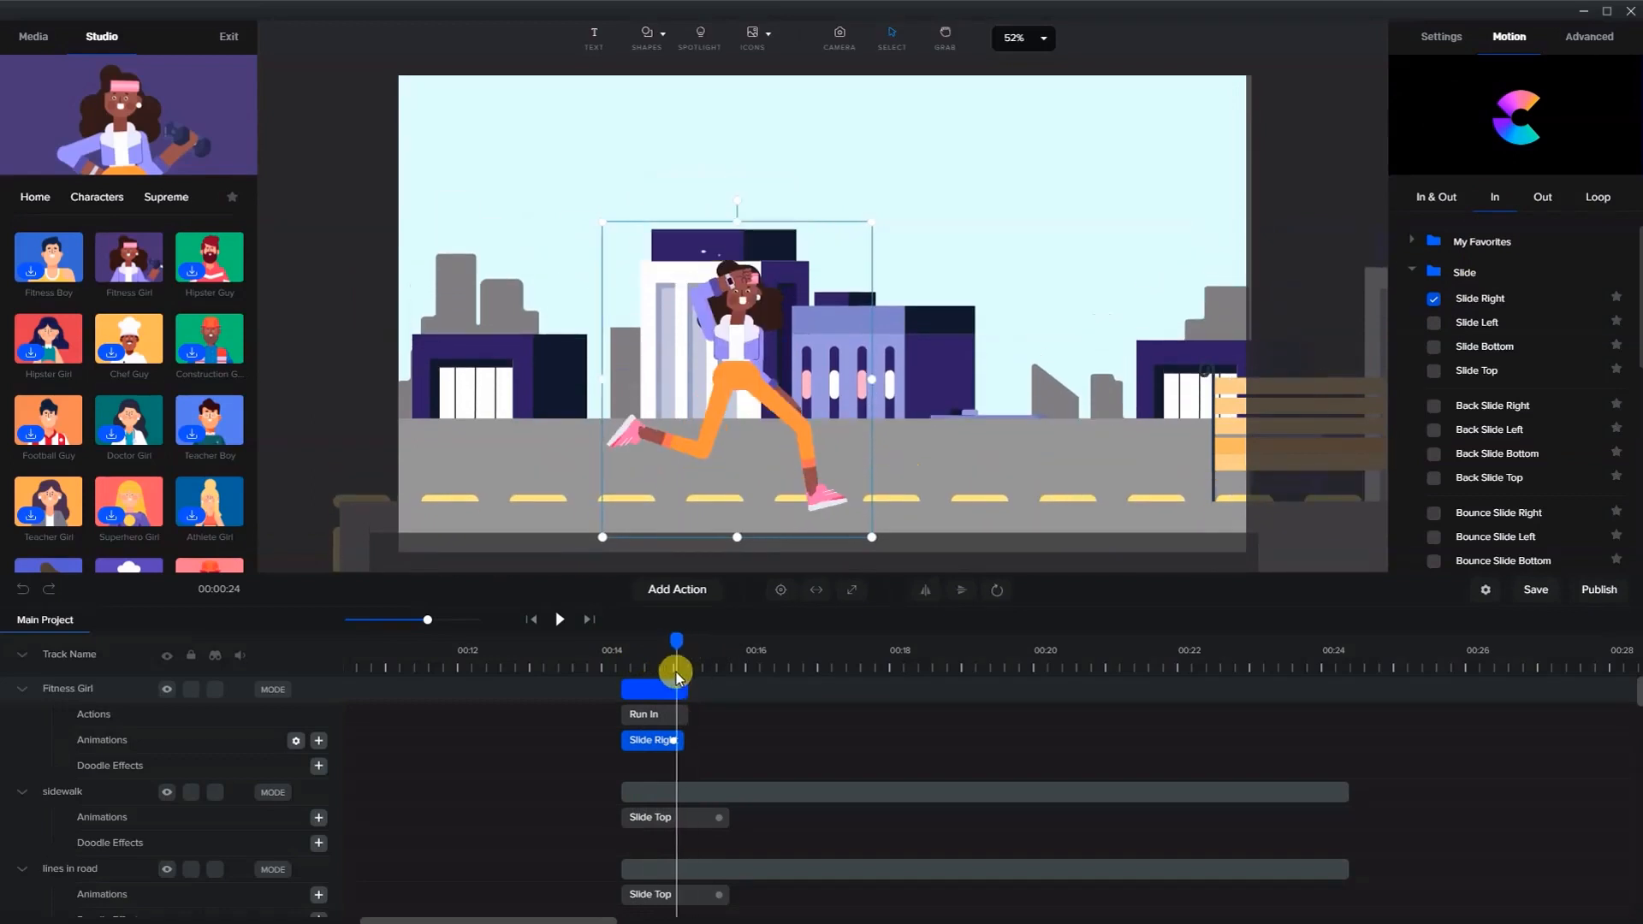
left_click_drag(769, 397, 816, 383)
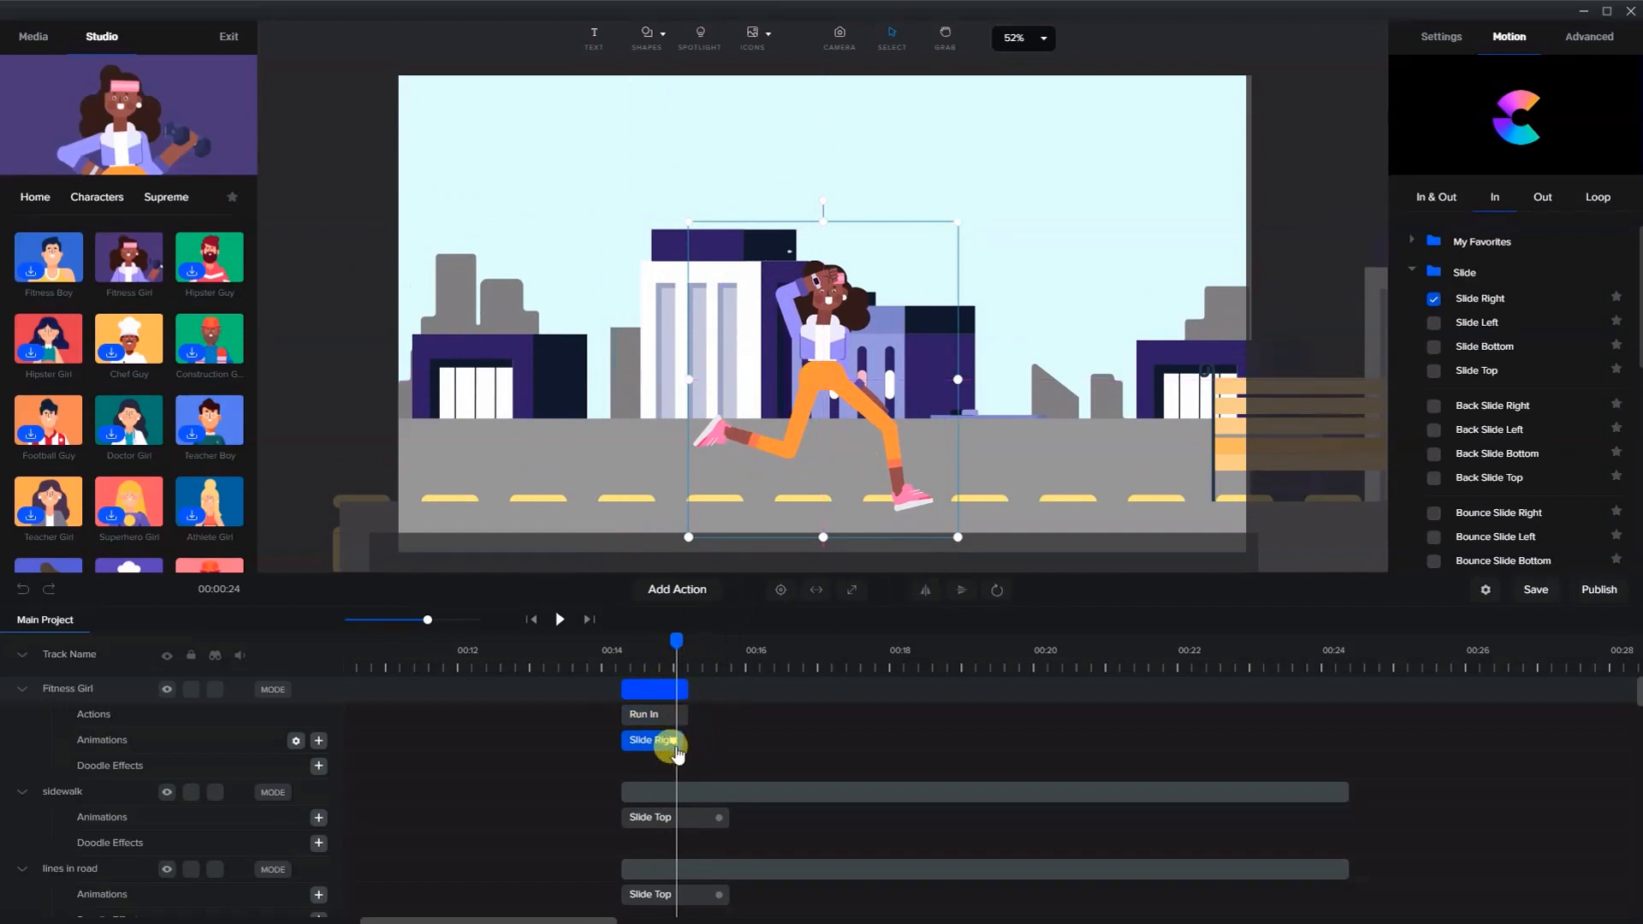
left_click_drag(673, 739, 672, 741)
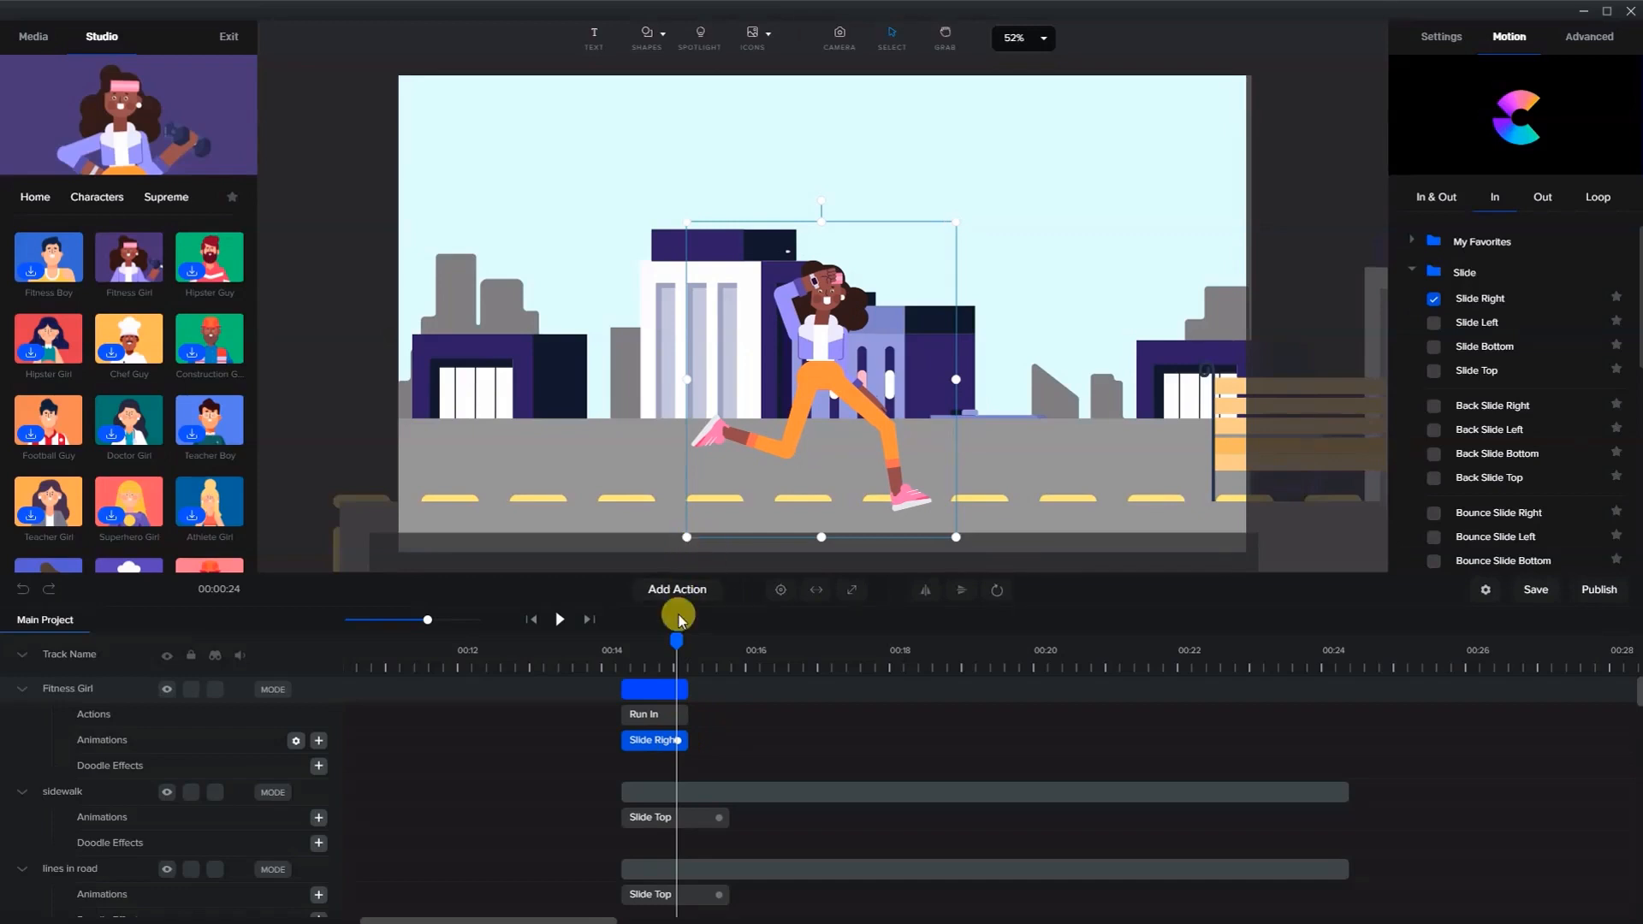
- Disable the fade on the Fitness Girl's Slide Right animation
left_click_drag(675, 640, 655, 604)
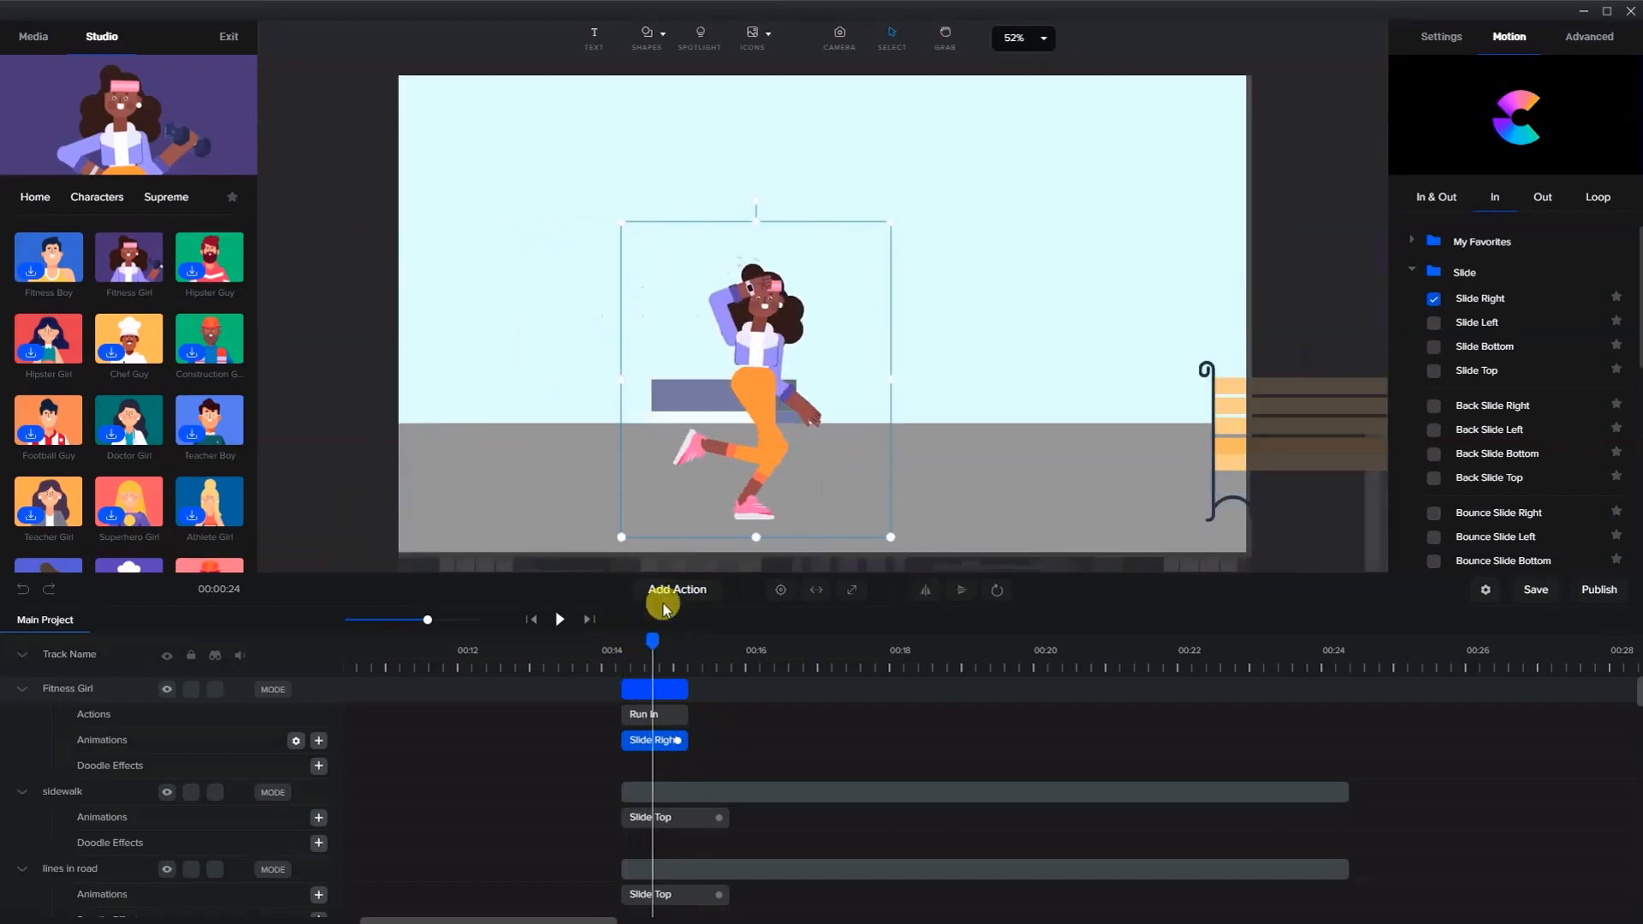
right_click(661, 742)
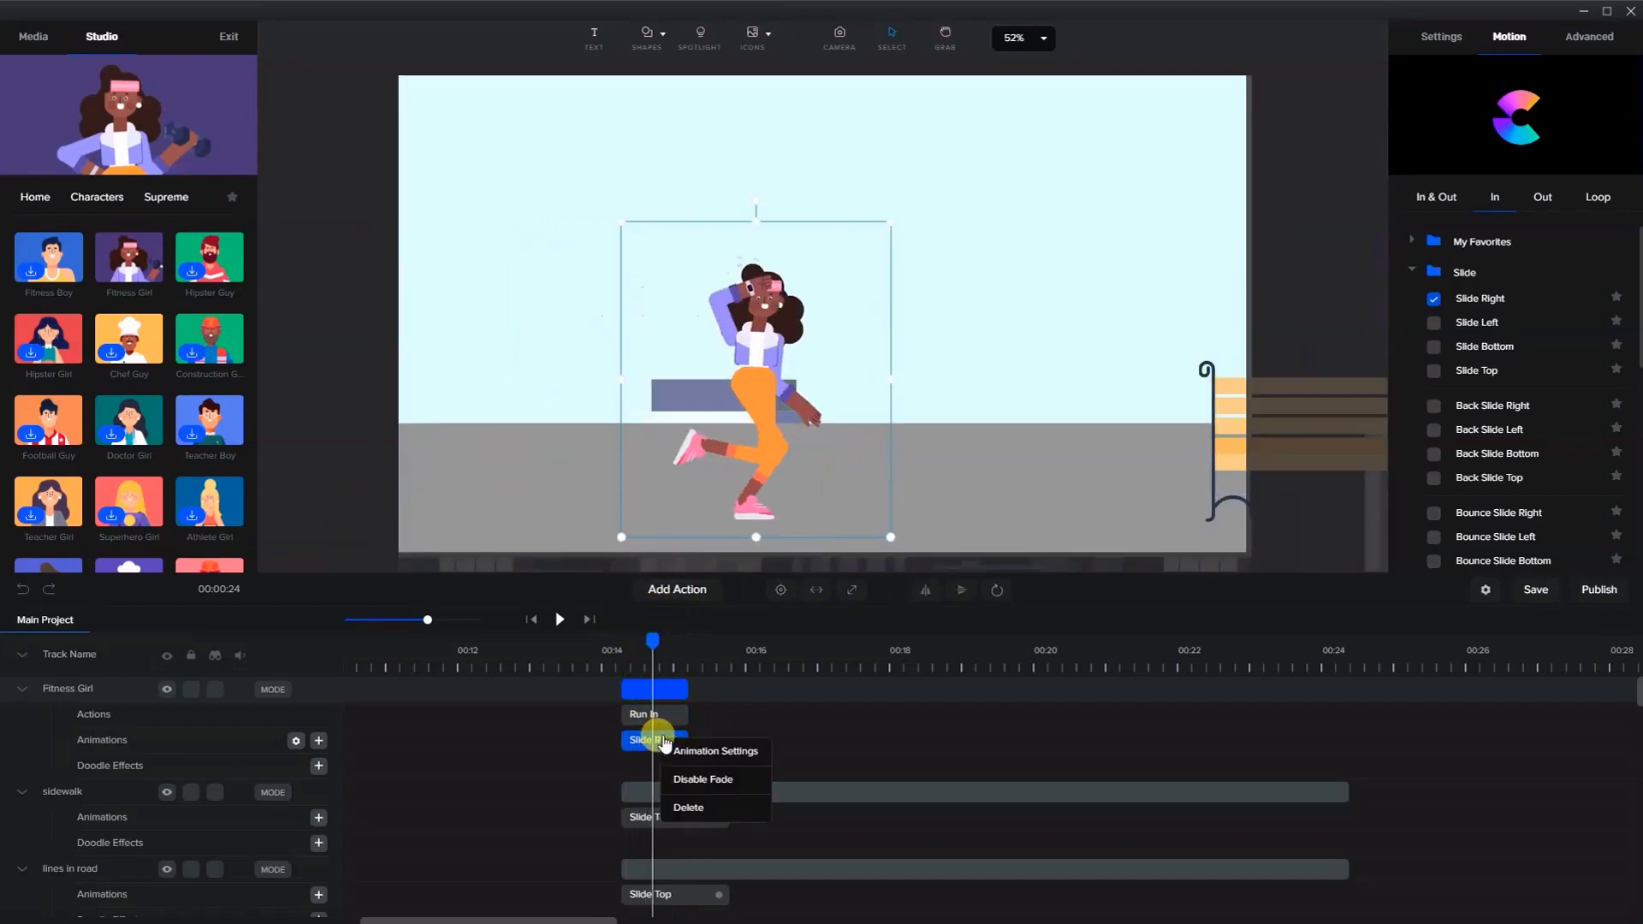
left_click(700, 780)
- Play back the opening of the scene to preview the animations
left_click_drag(652, 641, 613, 640)
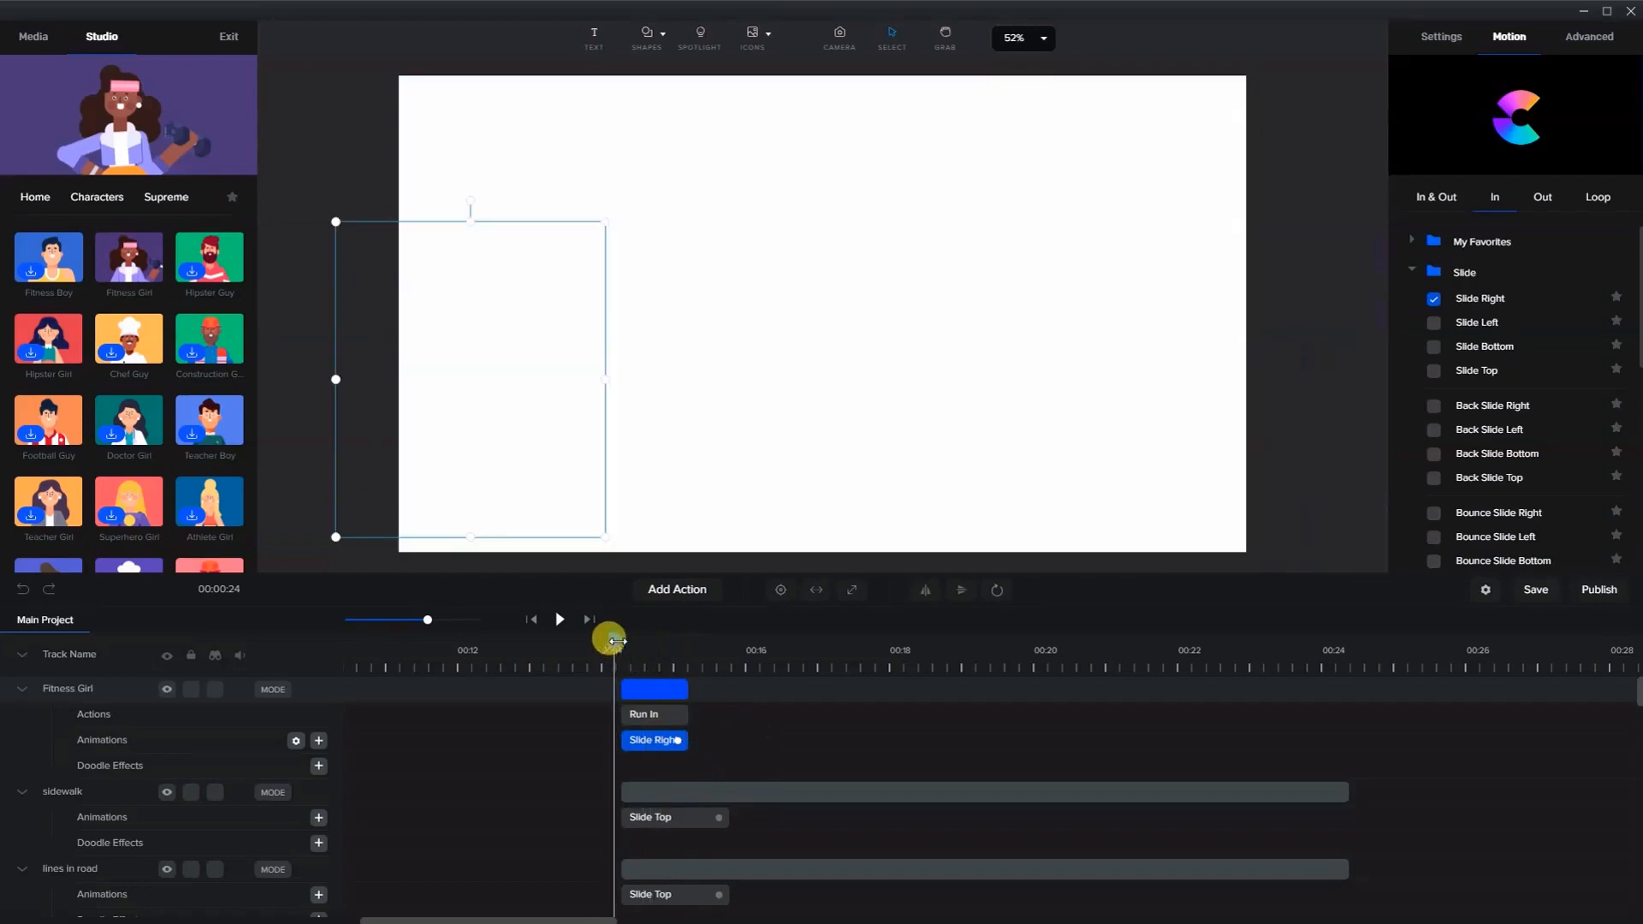
left_click(562, 620)
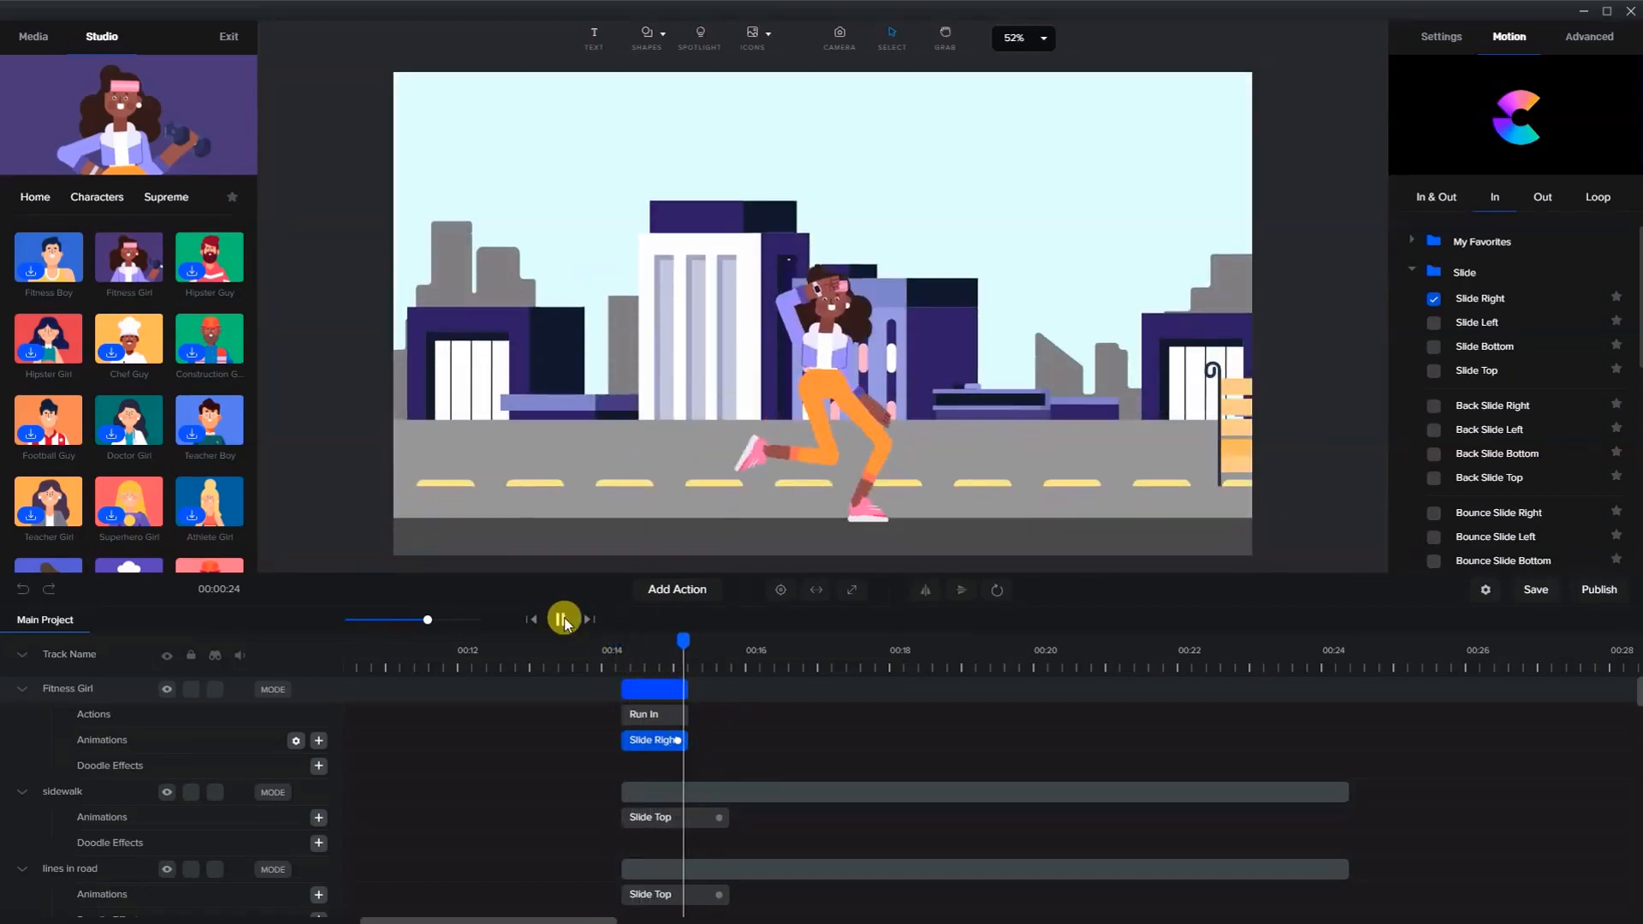
left_click(561, 619)
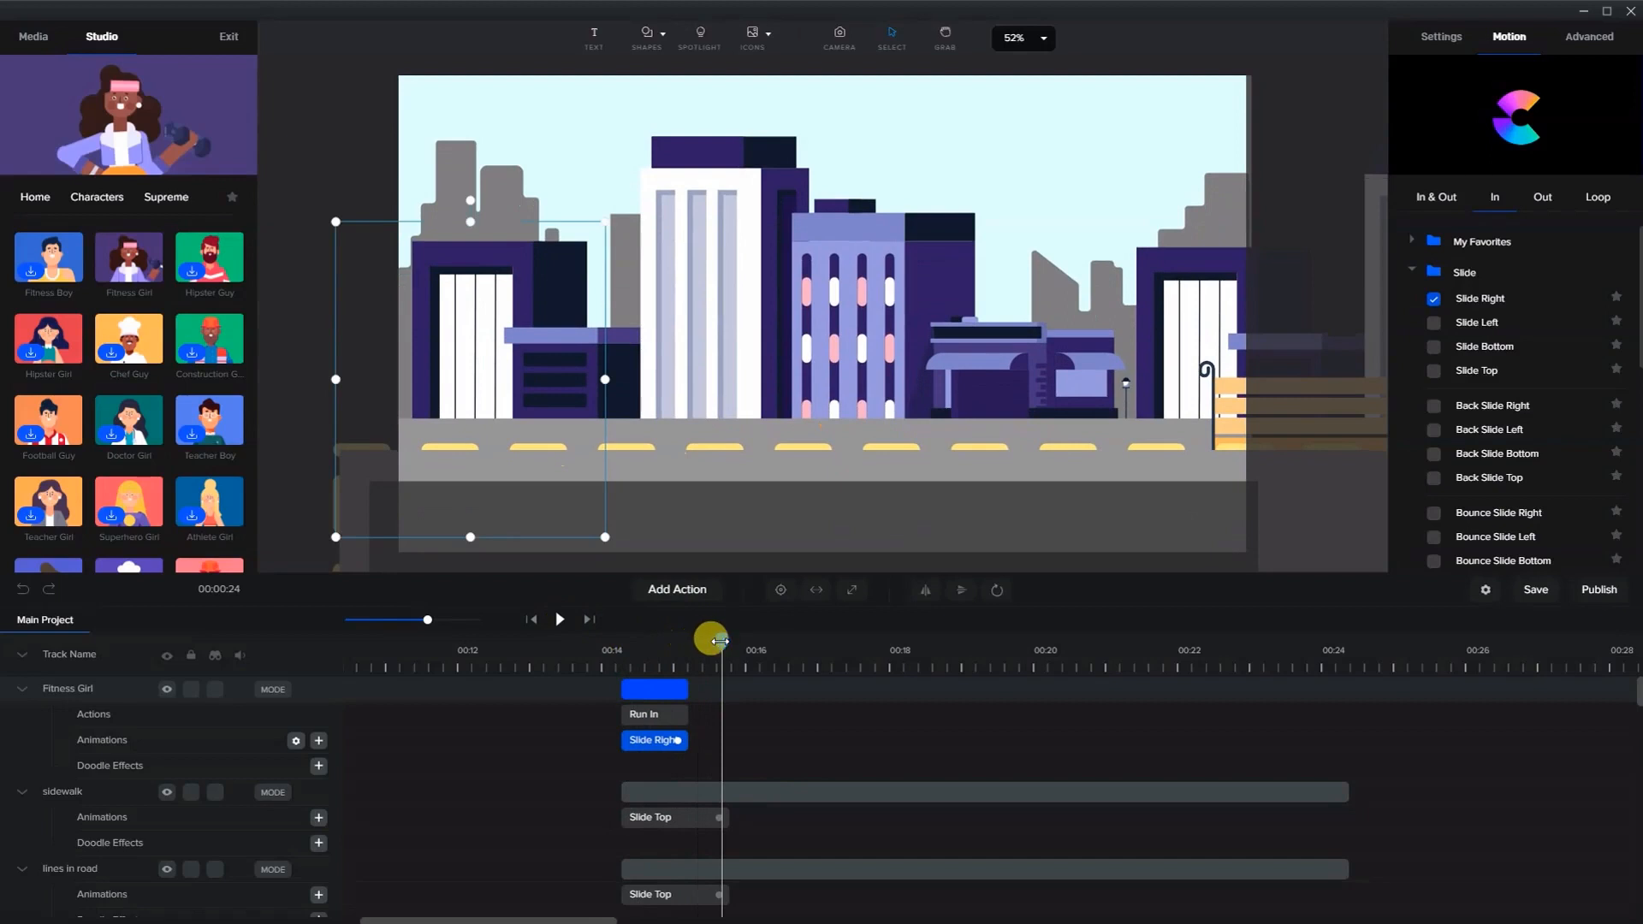
left_click_drag(712, 638, 681, 668)
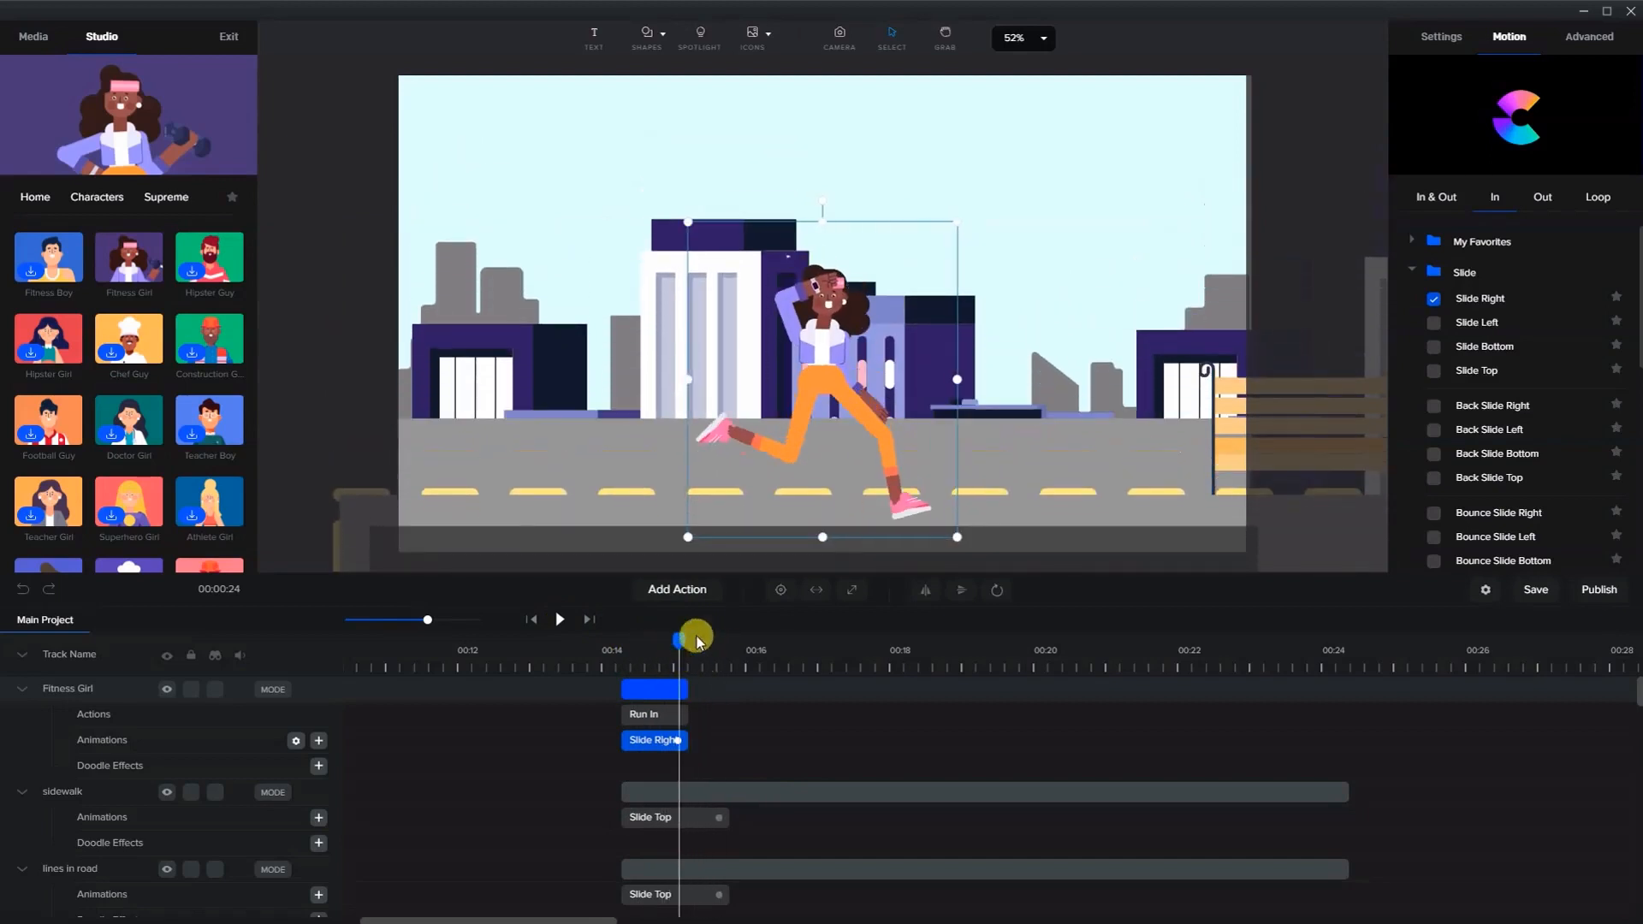
- Shorten the sidewalk and lines in road Slide Top animations to end with the girl's slide-in
left_click(719, 819)
left_click_drag(697, 819, 678, 818)
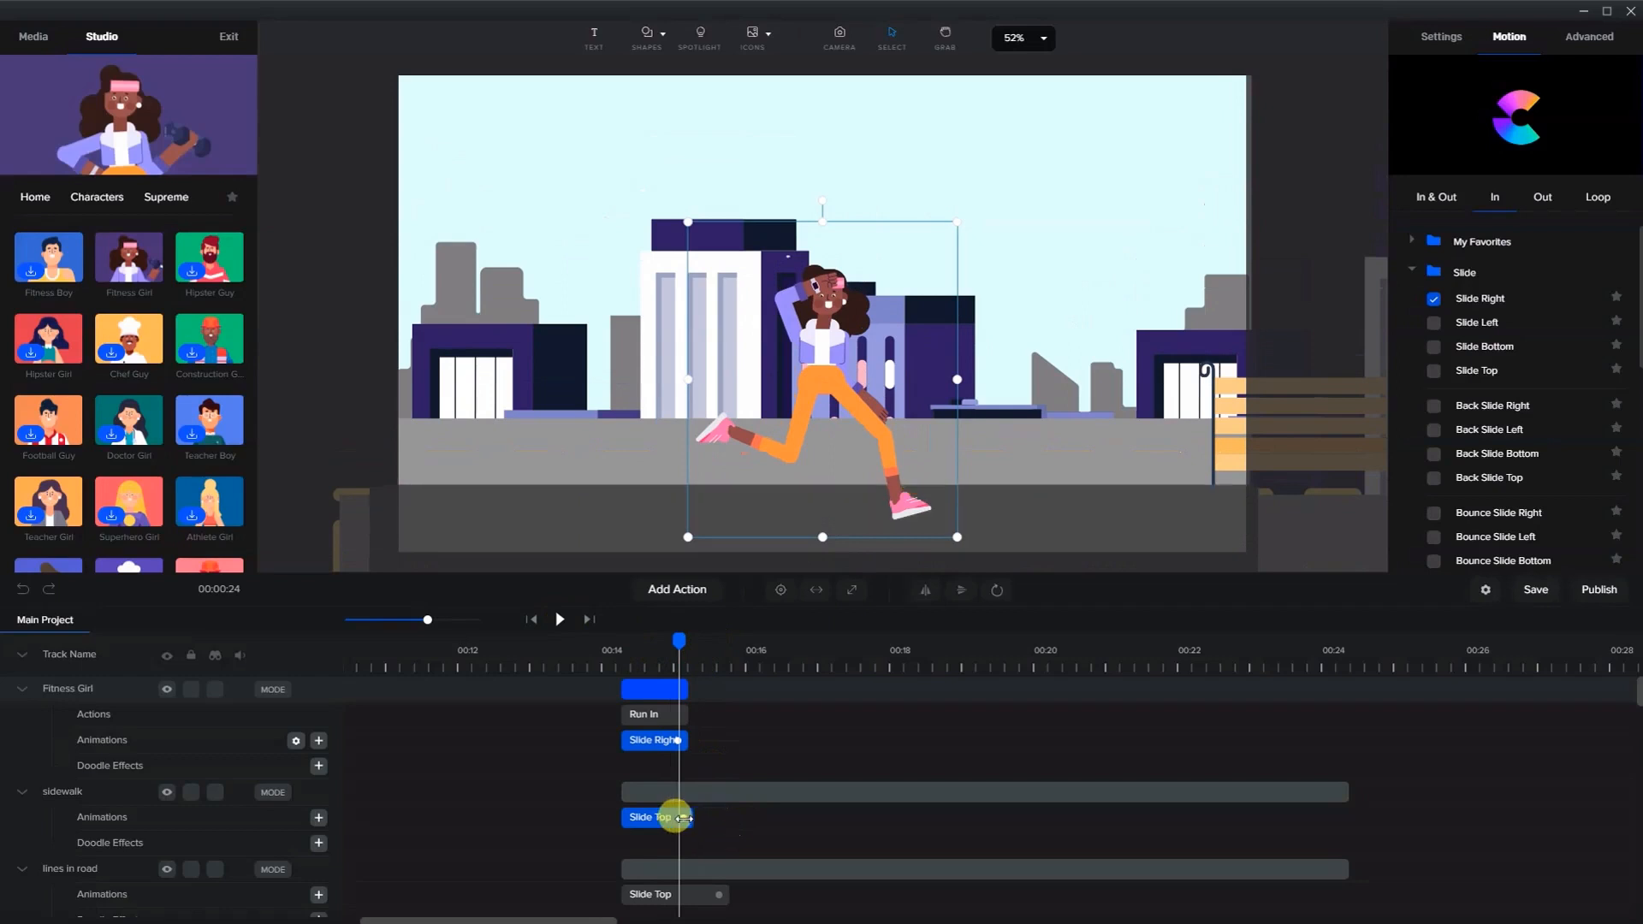
left_click_drag(720, 896, 678, 894)
- Shorten the two buildings and the silhouette Slide Top animations so they end with the girl's slide-in
scroll(687, 845, "down", 3)
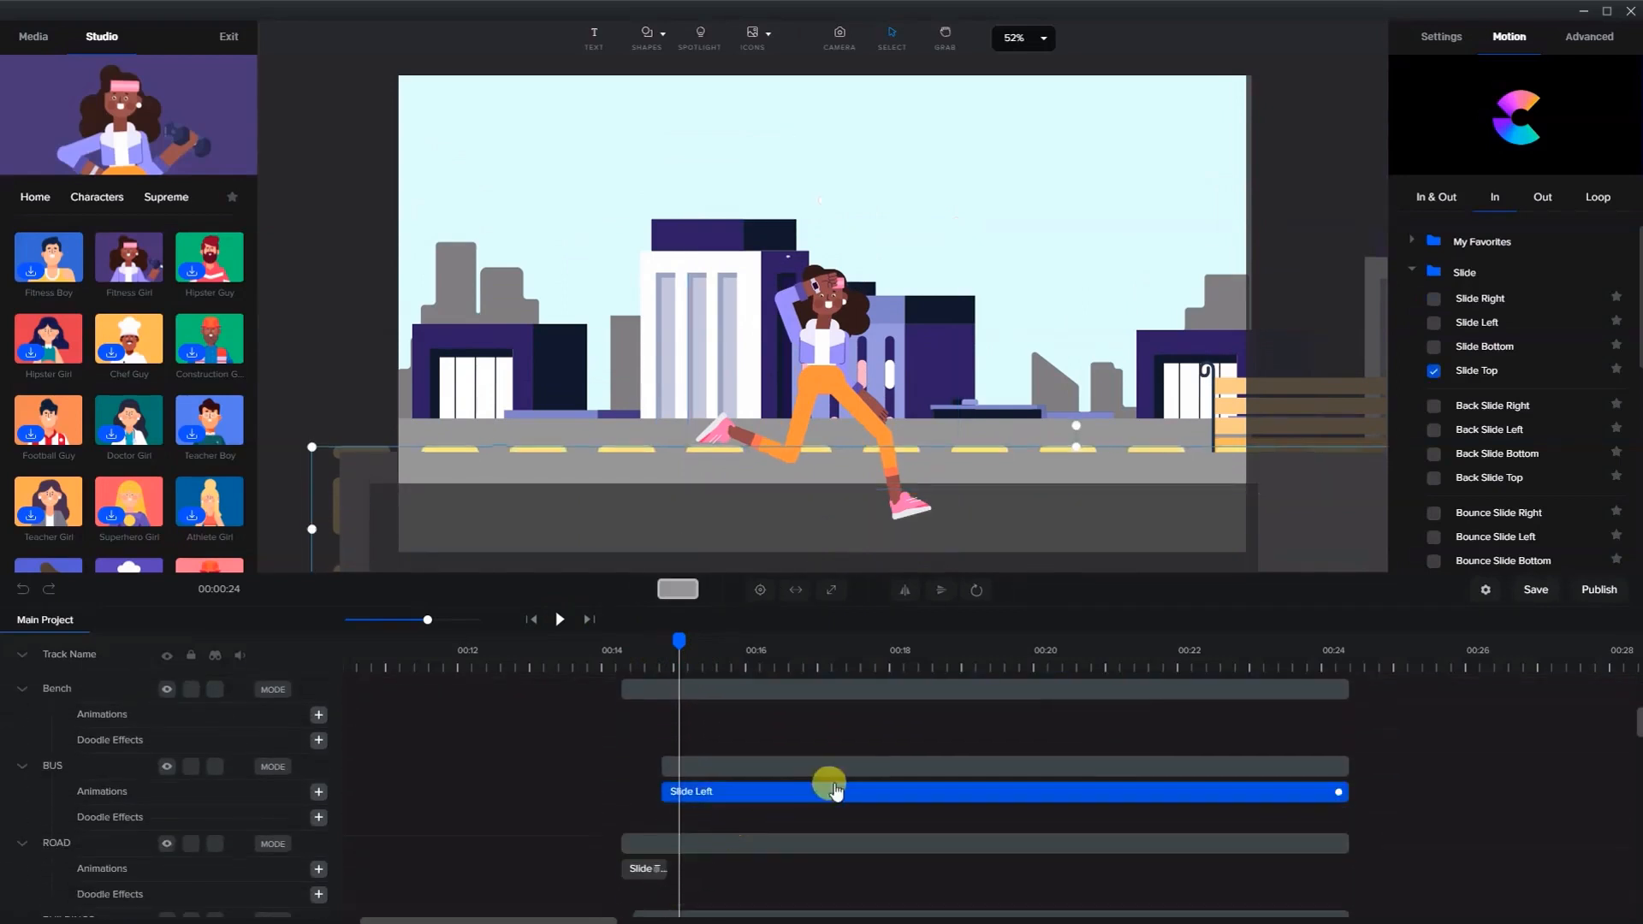
left_click(663, 872)
left_click(675, 841)
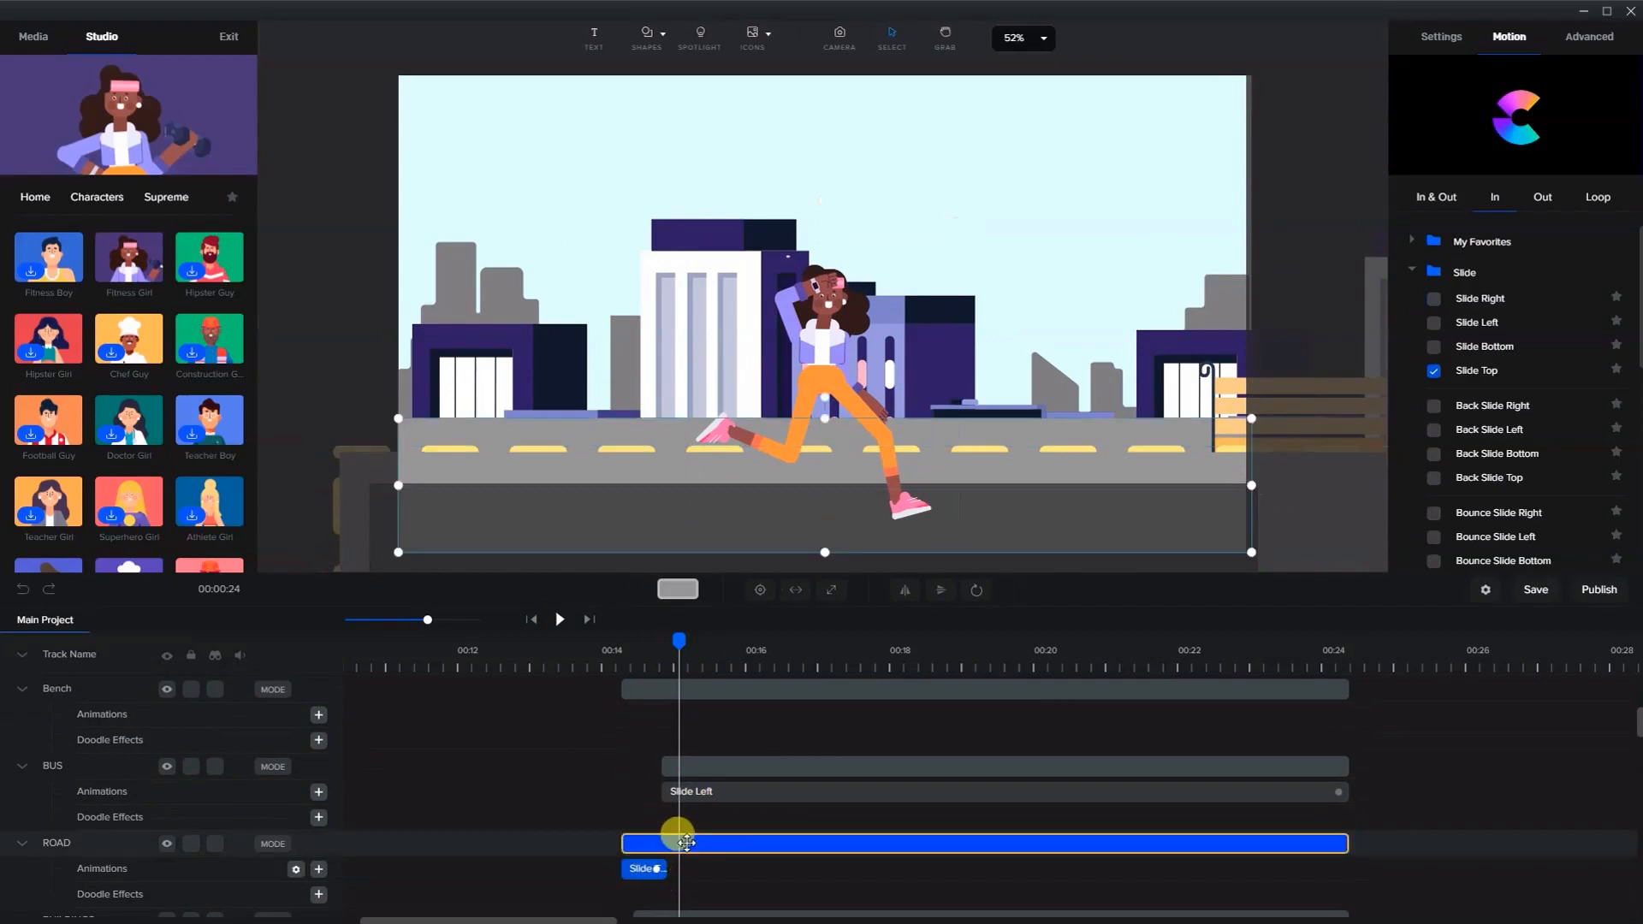
scroll(696, 810, "down", 3)
left_click(732, 775)
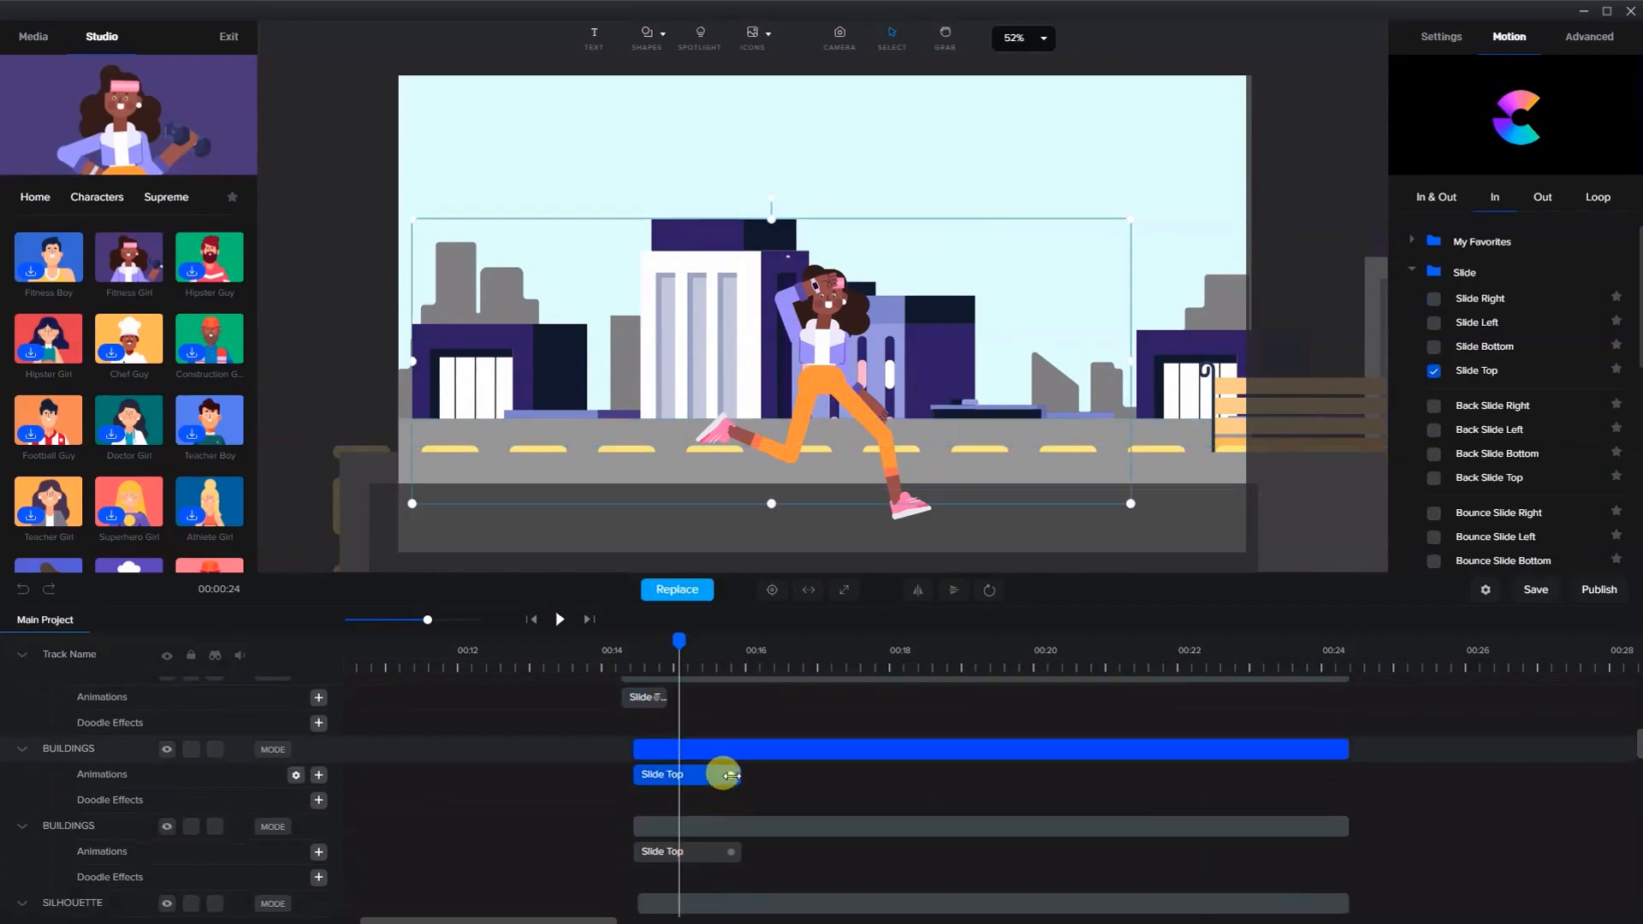
left_click_drag(731, 775, 681, 776)
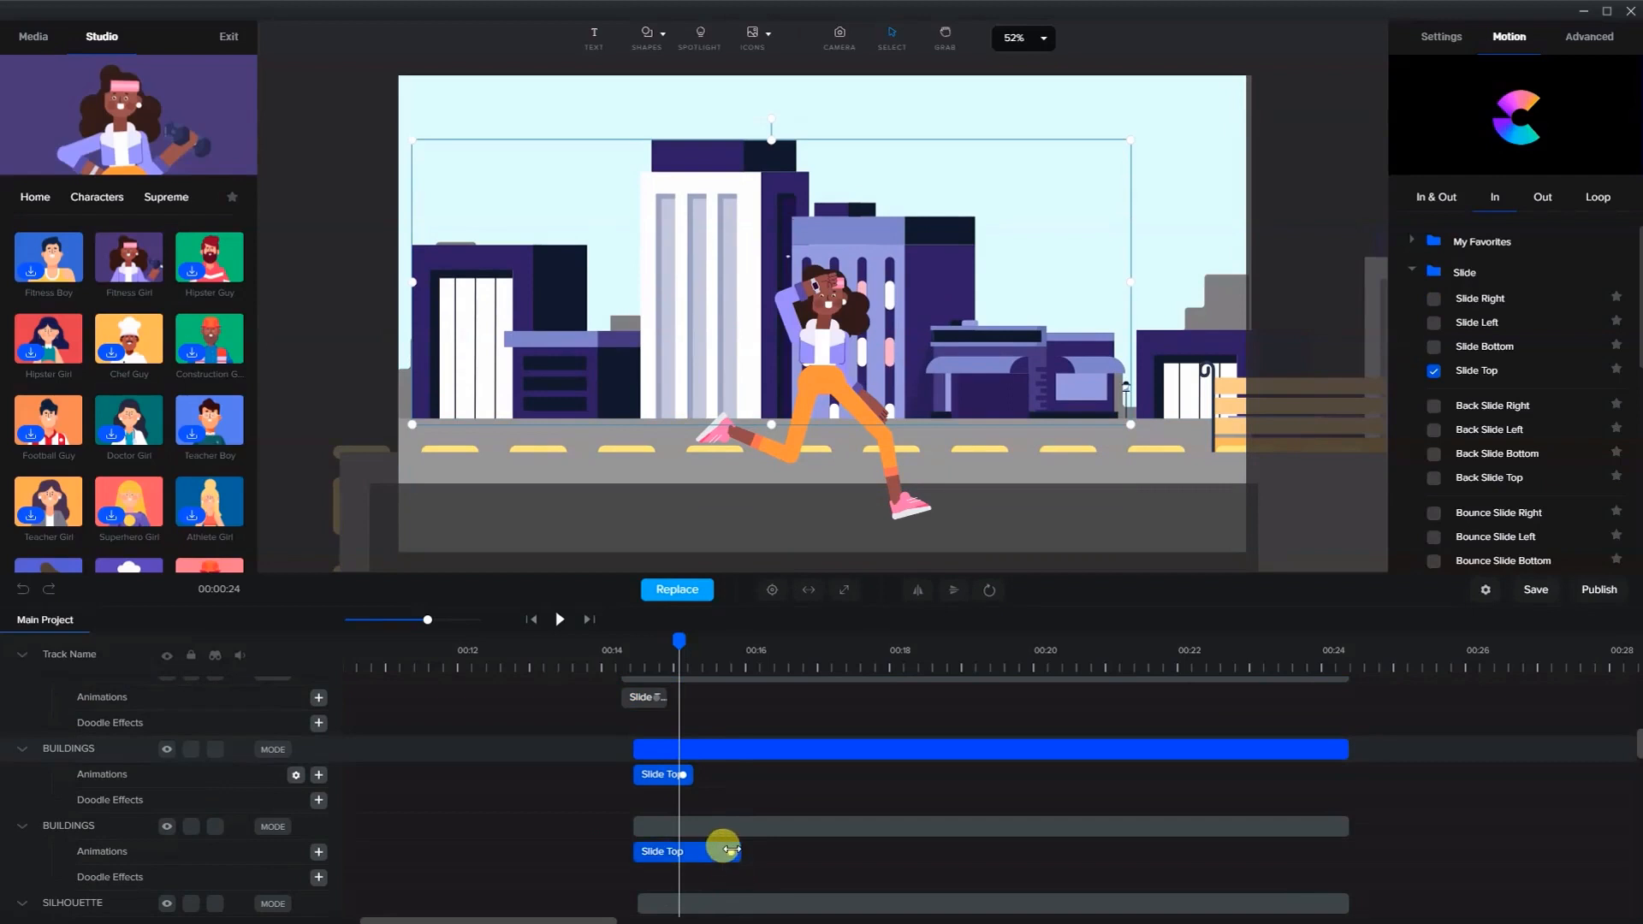
left_click_drag(727, 850, 680, 848)
scroll(693, 843, "down", 2)
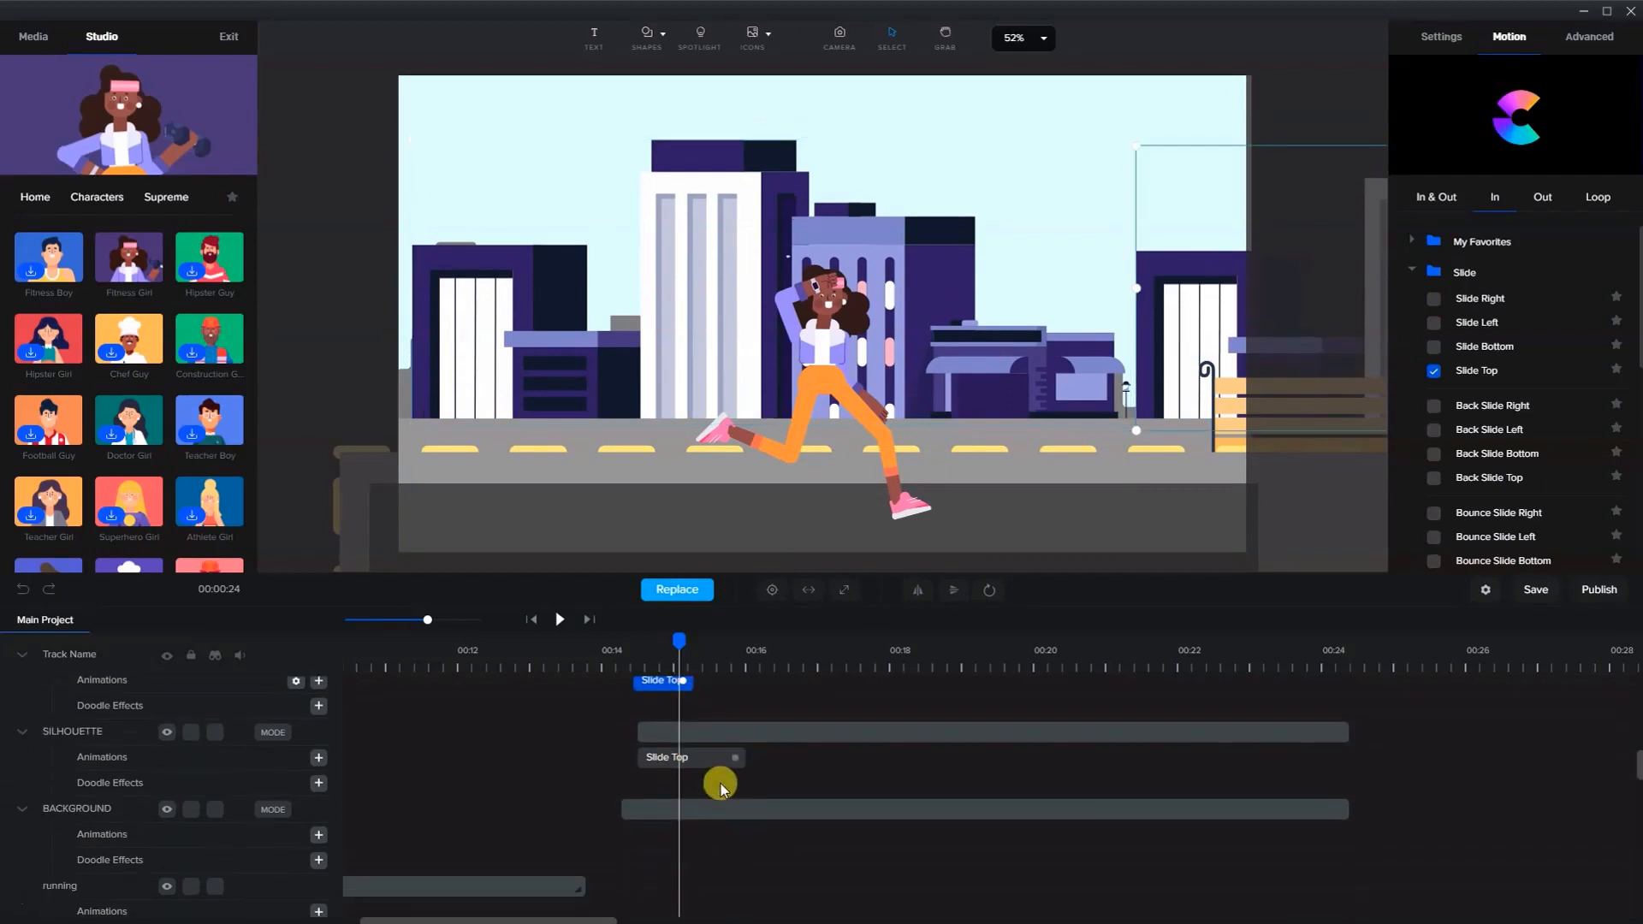
left_click(731, 756)
left_click_drag(712, 761, 674, 761)
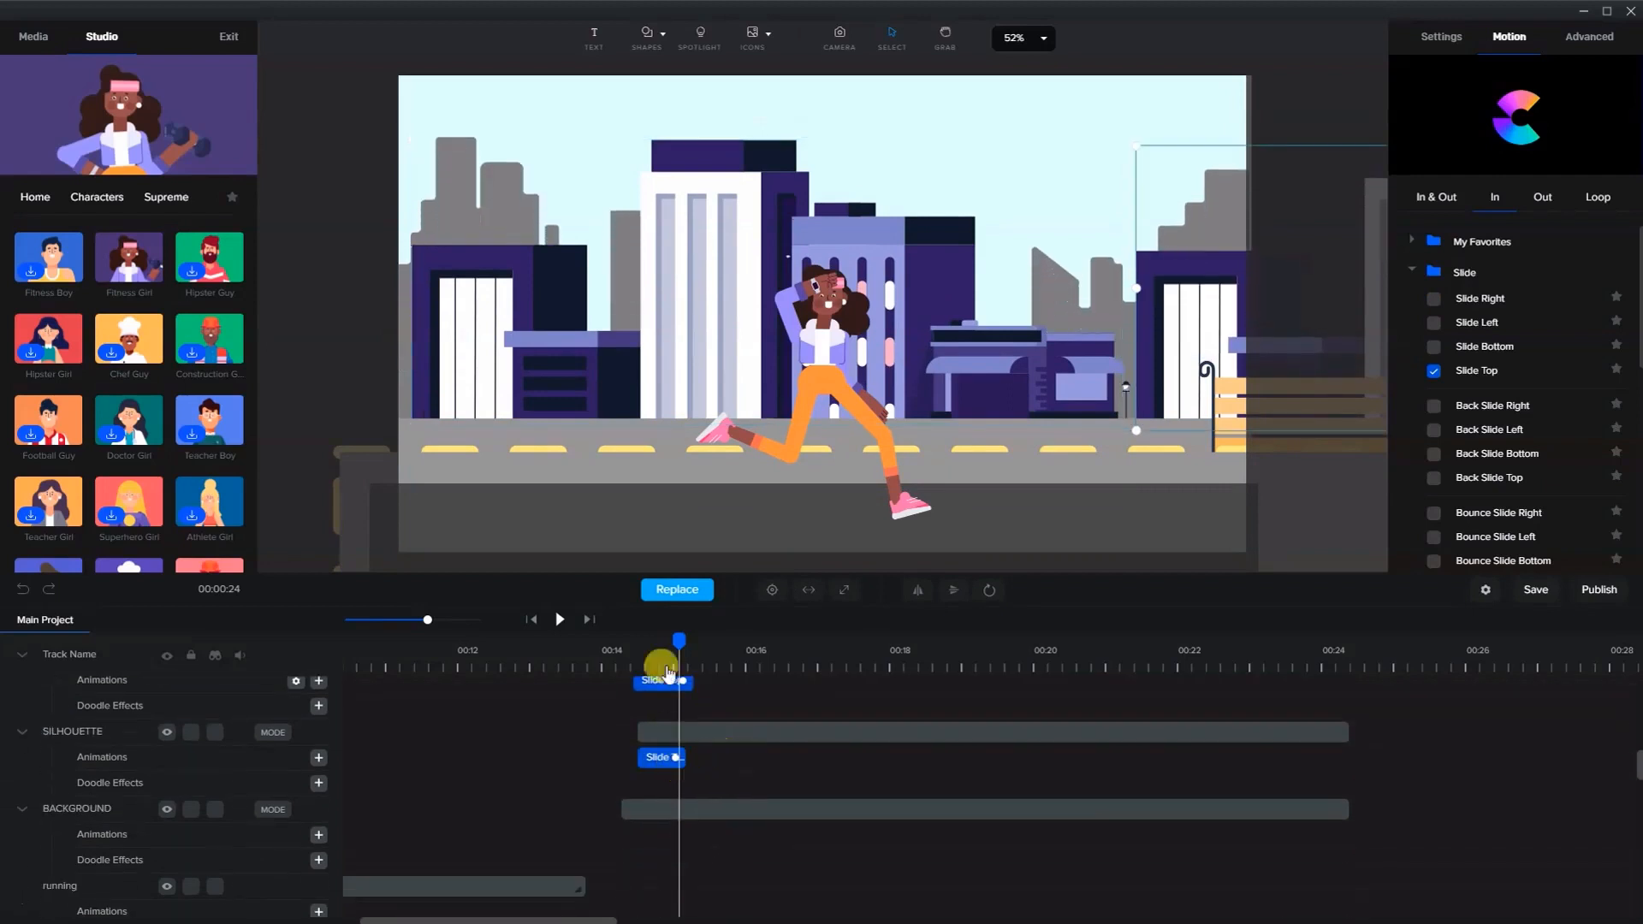
- Play back the opening of the scene to preview the shortened animations
scroll(678, 685, "up", 4)
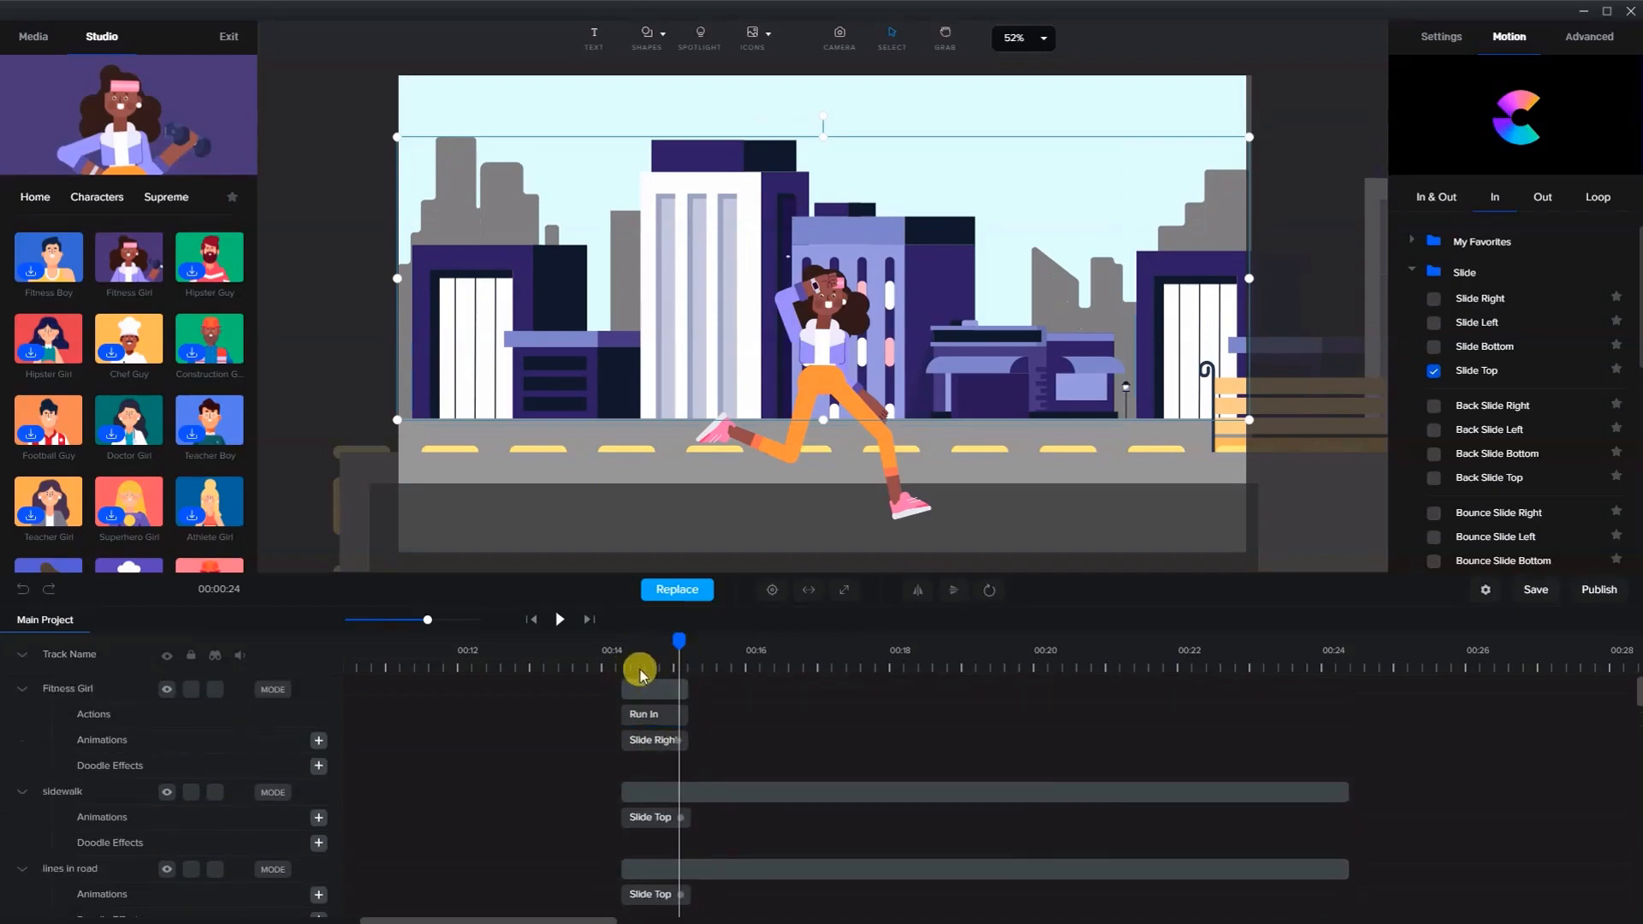
left_click(609, 657)
left_click(560, 619)
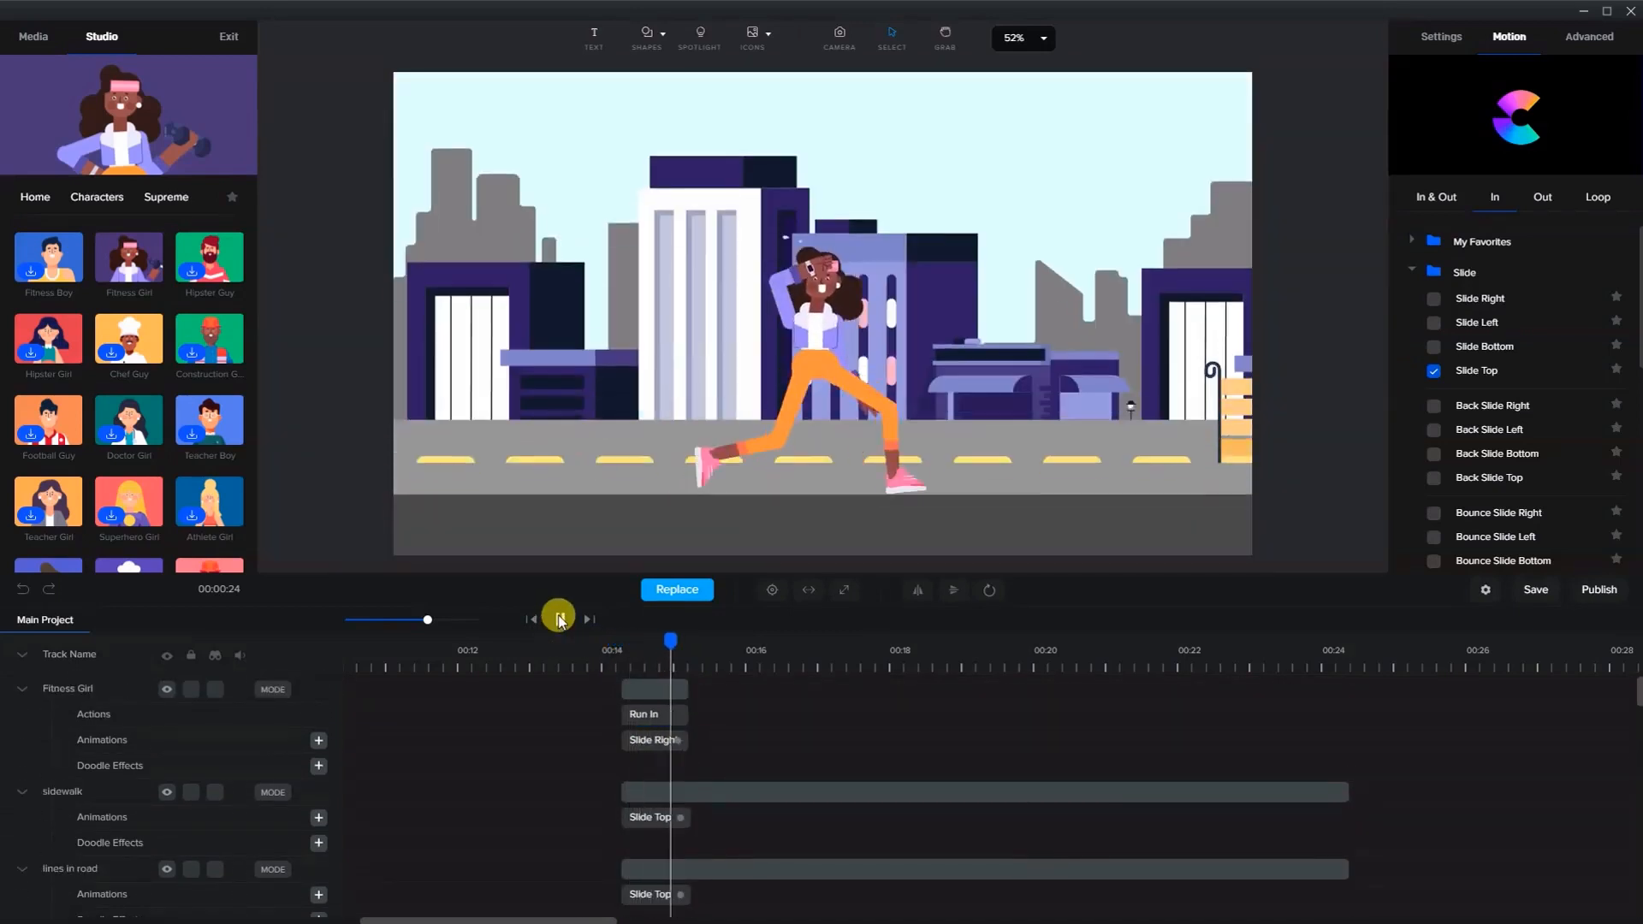
left_click(560, 618)
left_click_drag(717, 644, 669, 644)
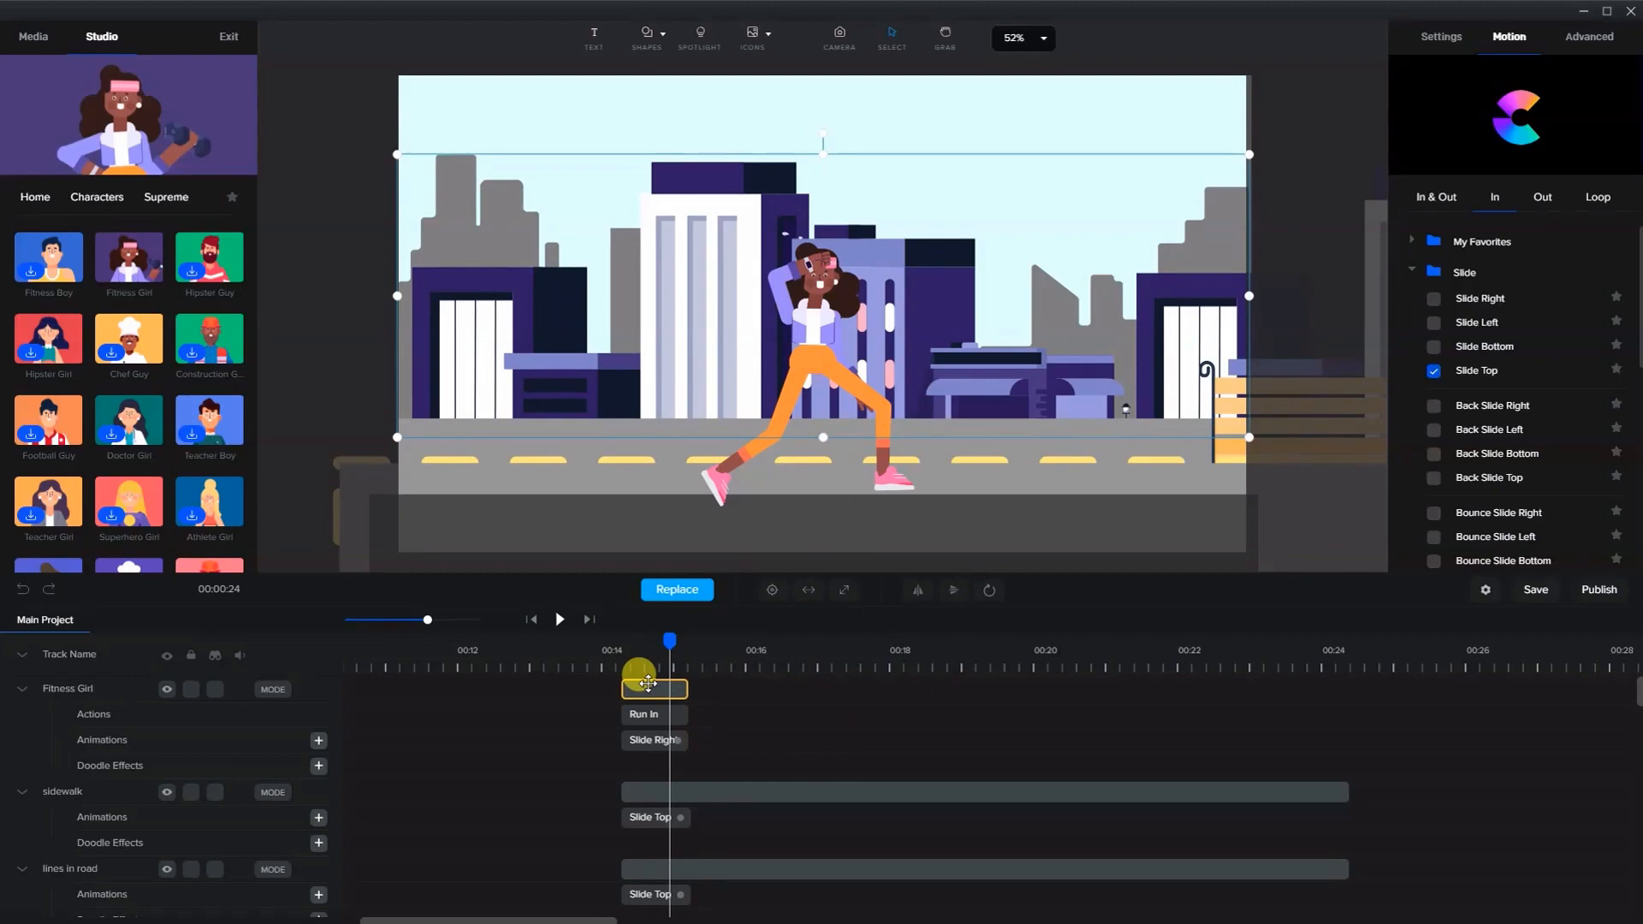
- Duplicate the Fitness Girl track, move the copy to start where the first ends, and remove its Slide Right animation
left_click(649, 688)
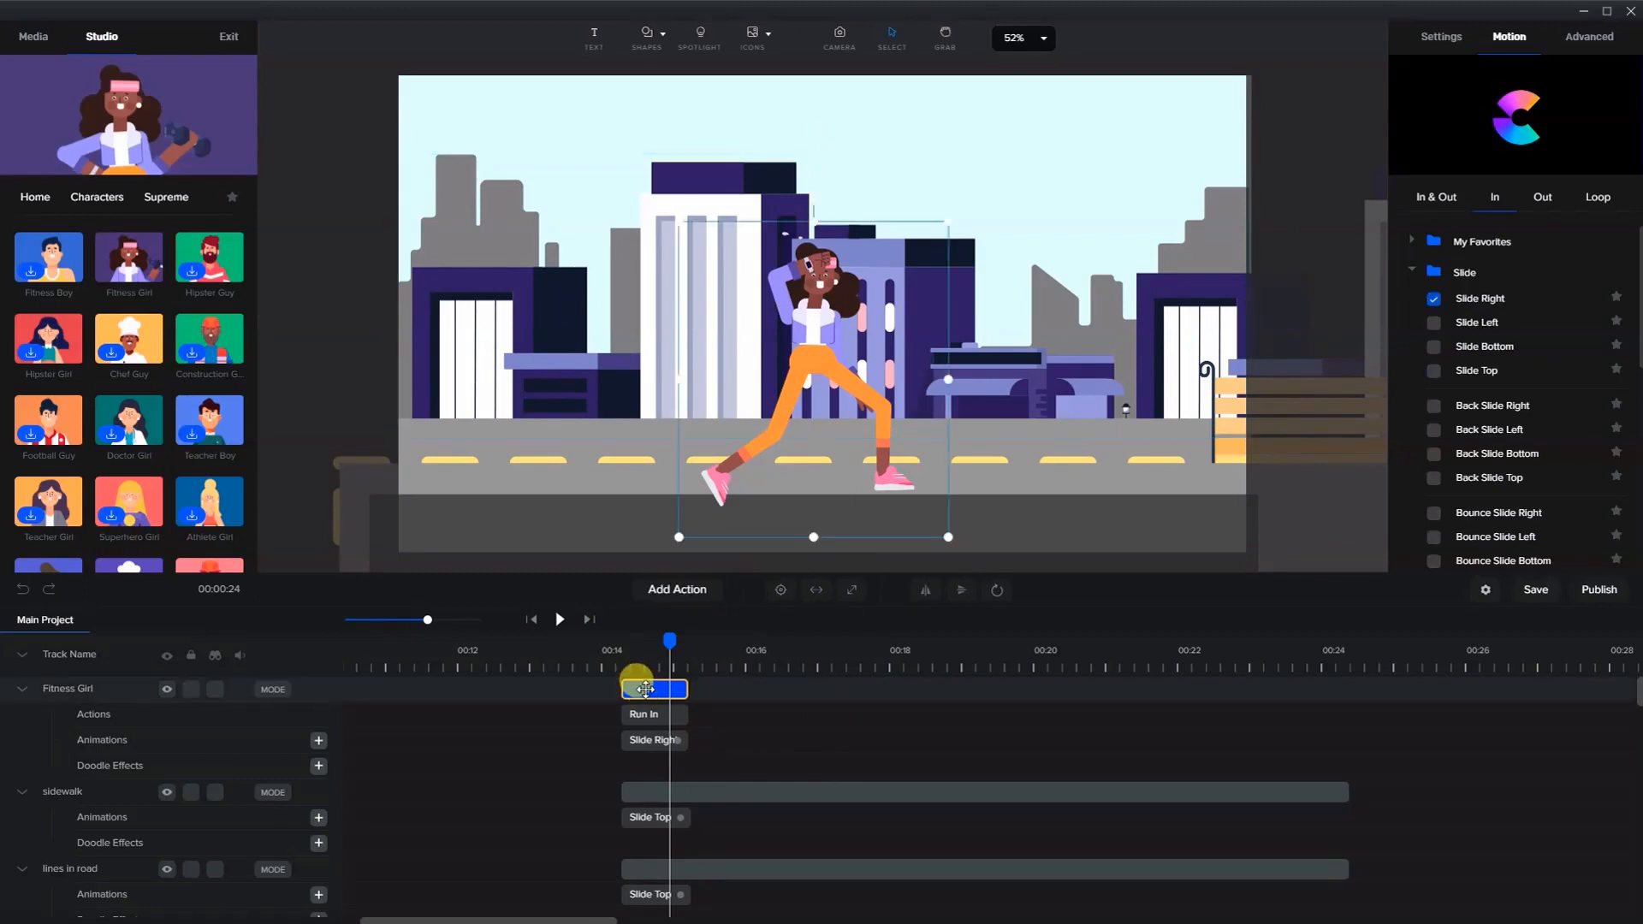
right_click(651, 690)
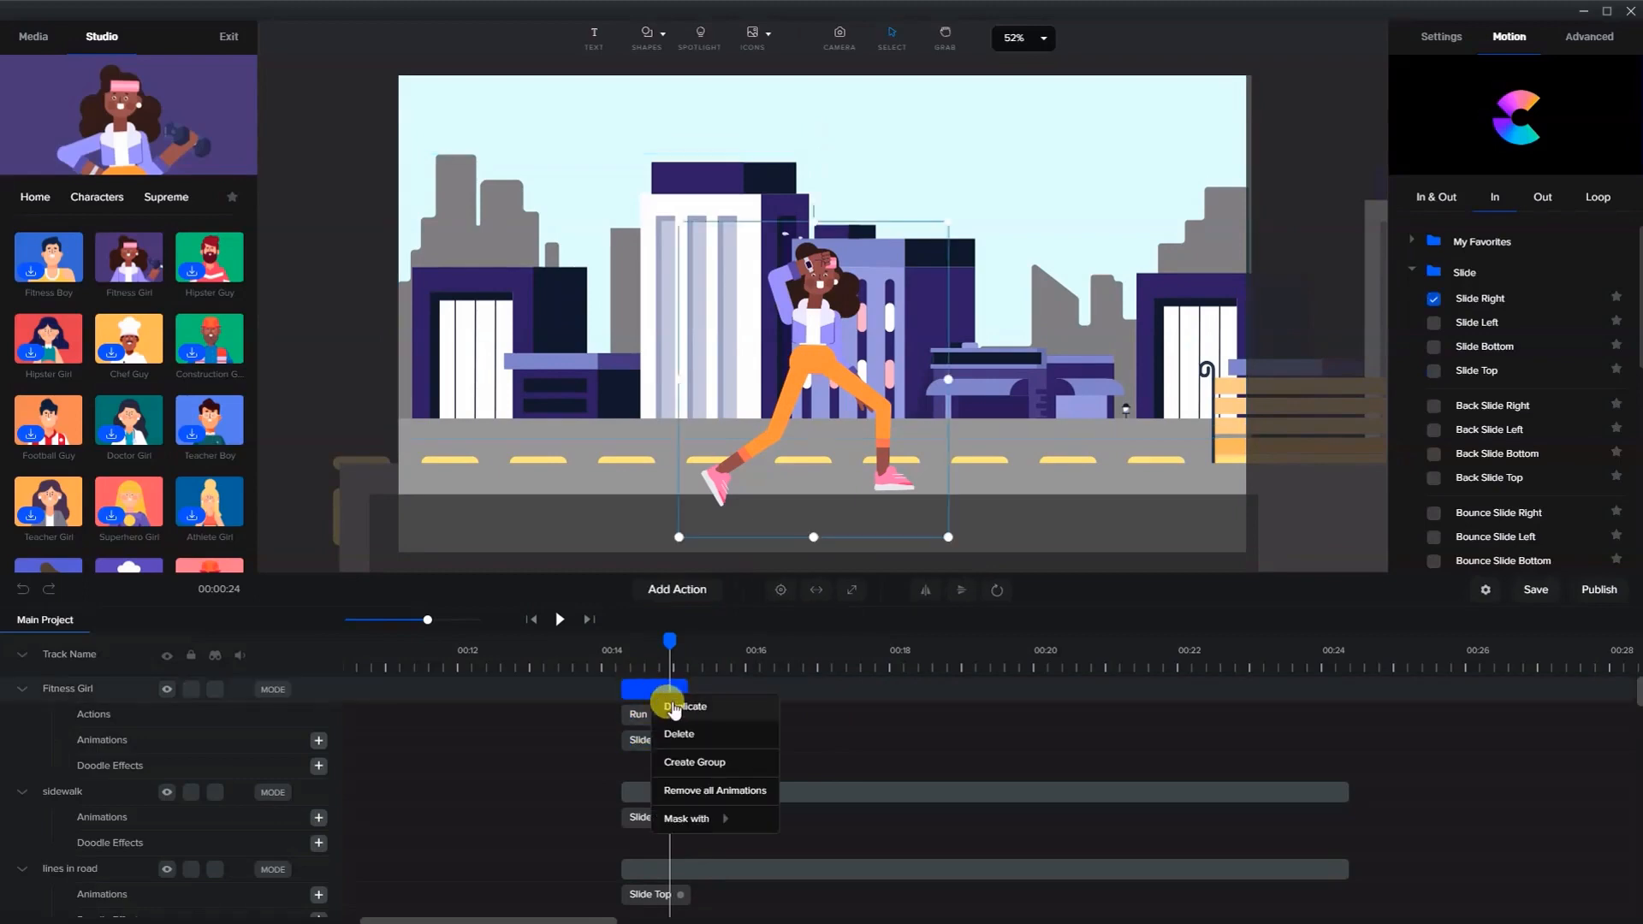
left_click(681, 713)
left_click_drag(647, 684, 705, 684)
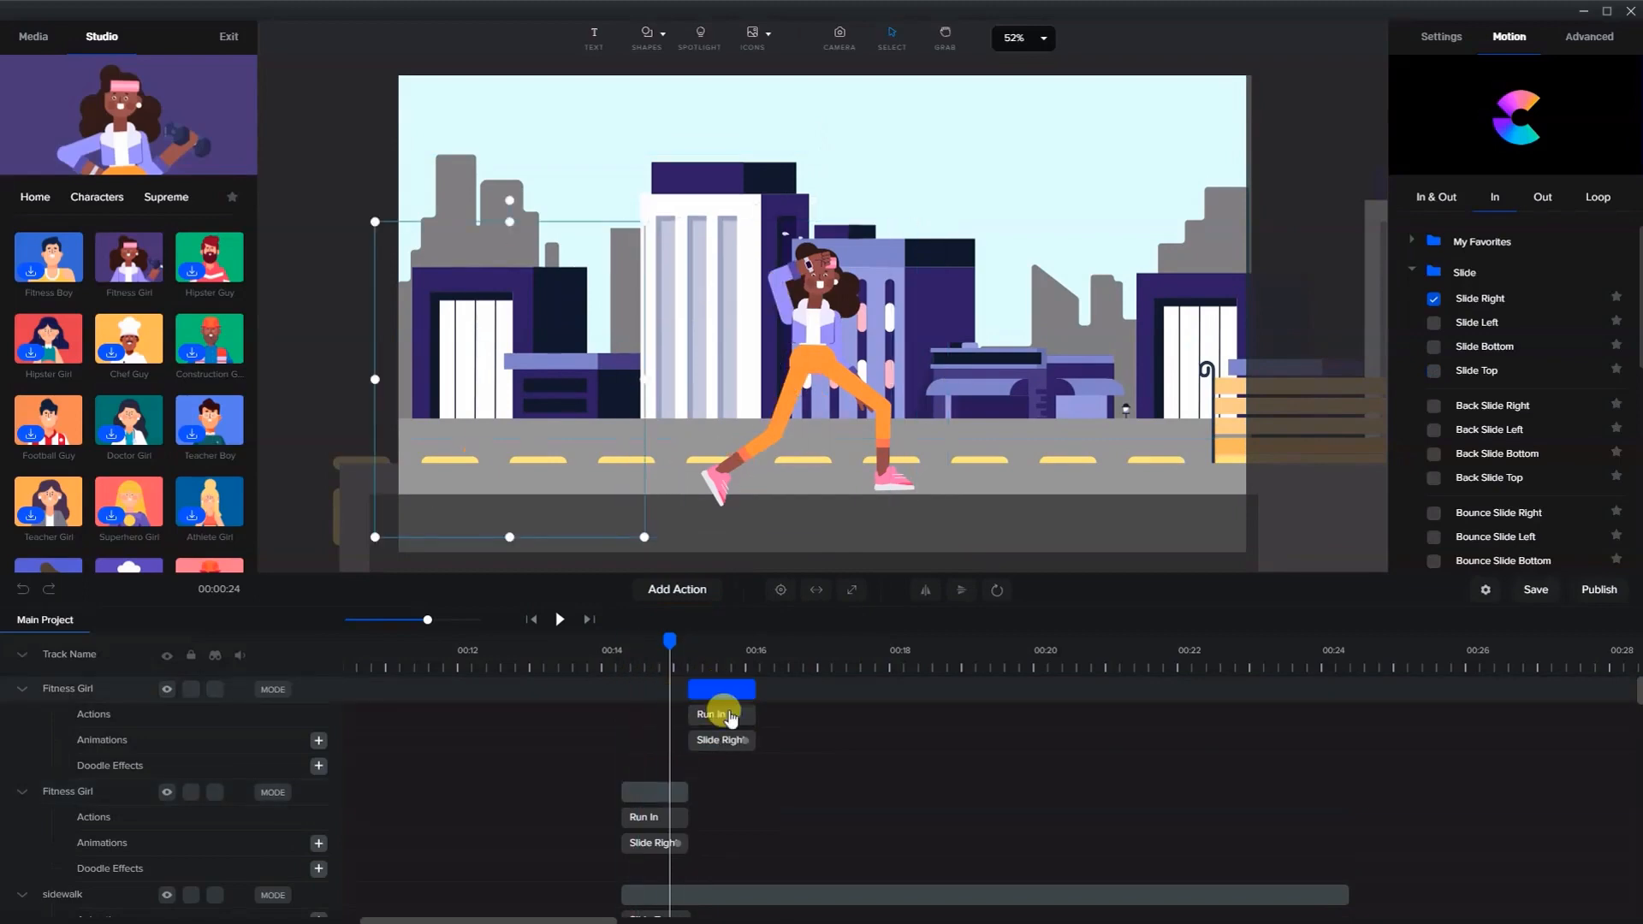
left_click(726, 741)
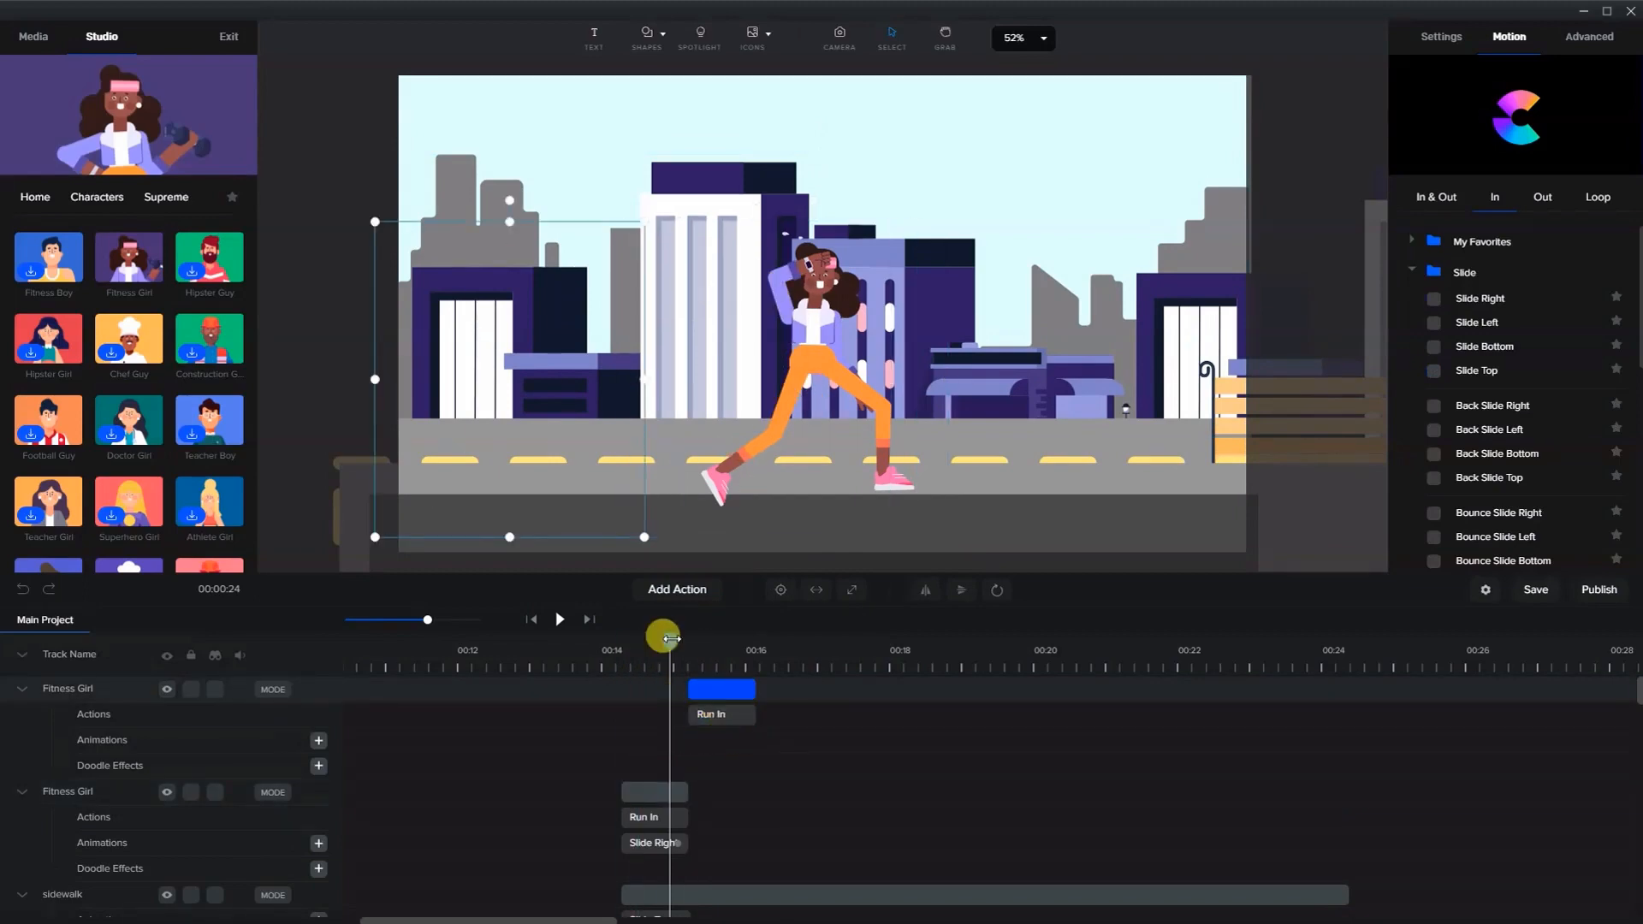
- Duplicate the running girl track several more times, chaining each copy right after the previous one on the timeline
left_click_drag(671, 640, 916, 689)
right_click(716, 685)
left_click(746, 706)
right_click(804, 688)
left_click(828, 712)
right_click(876, 688)
left_click(901, 711)
scroll(953, 770, "down", 5)
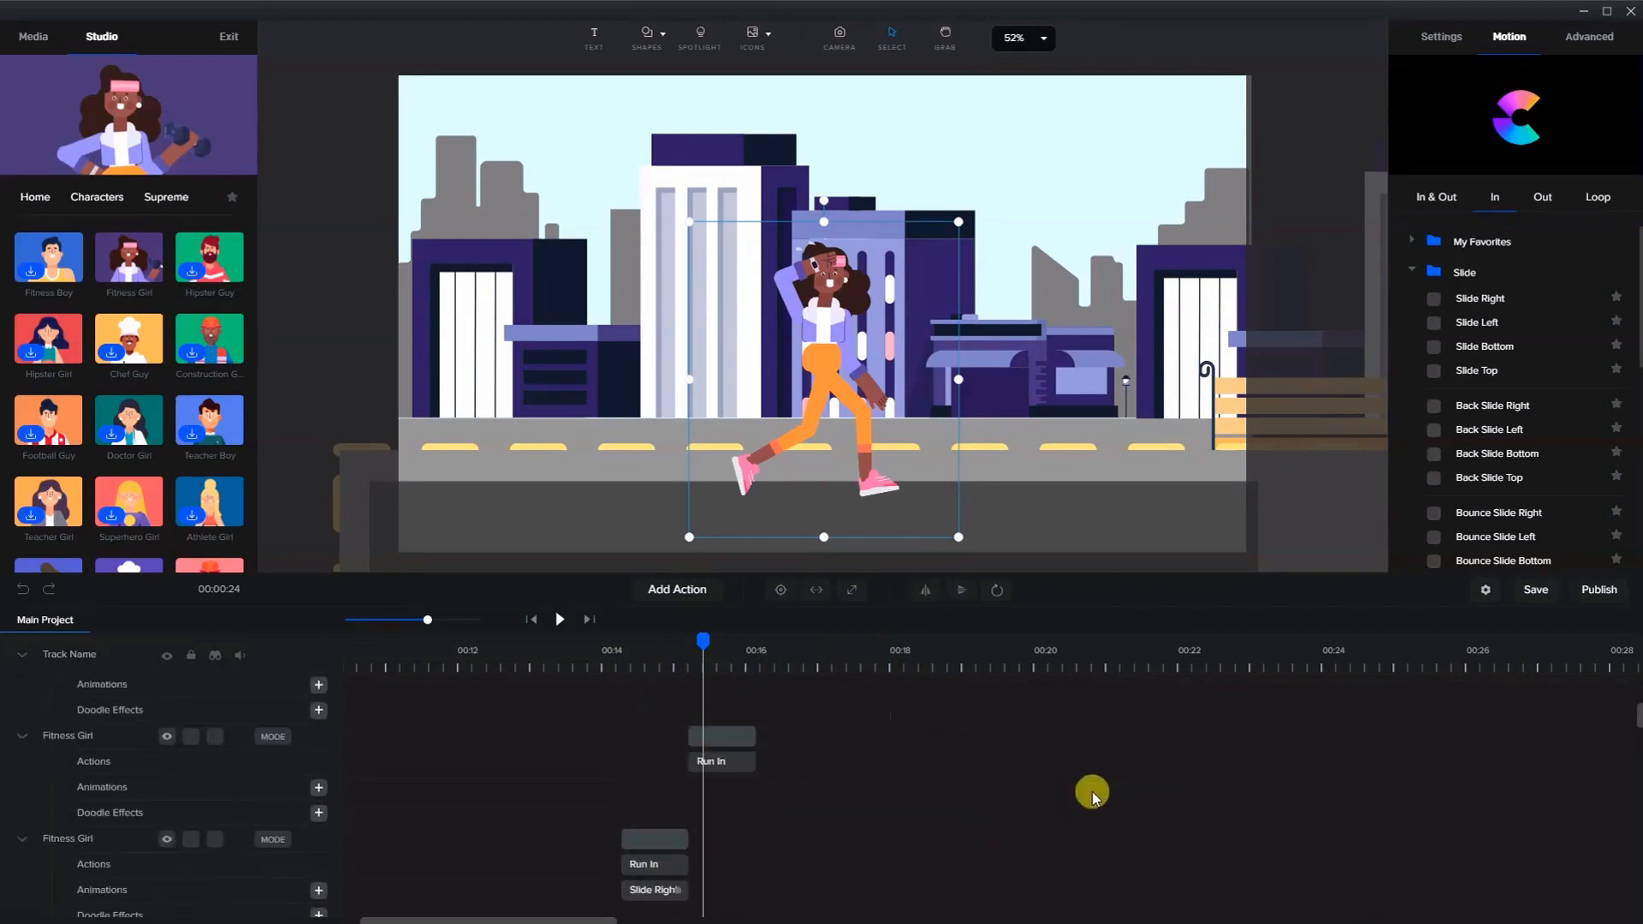
scroll(1155, 769, "up", 5)
- Continue duplicating the running girl copies, moving the newest copy further along to about 00:22
right_click(937, 694)
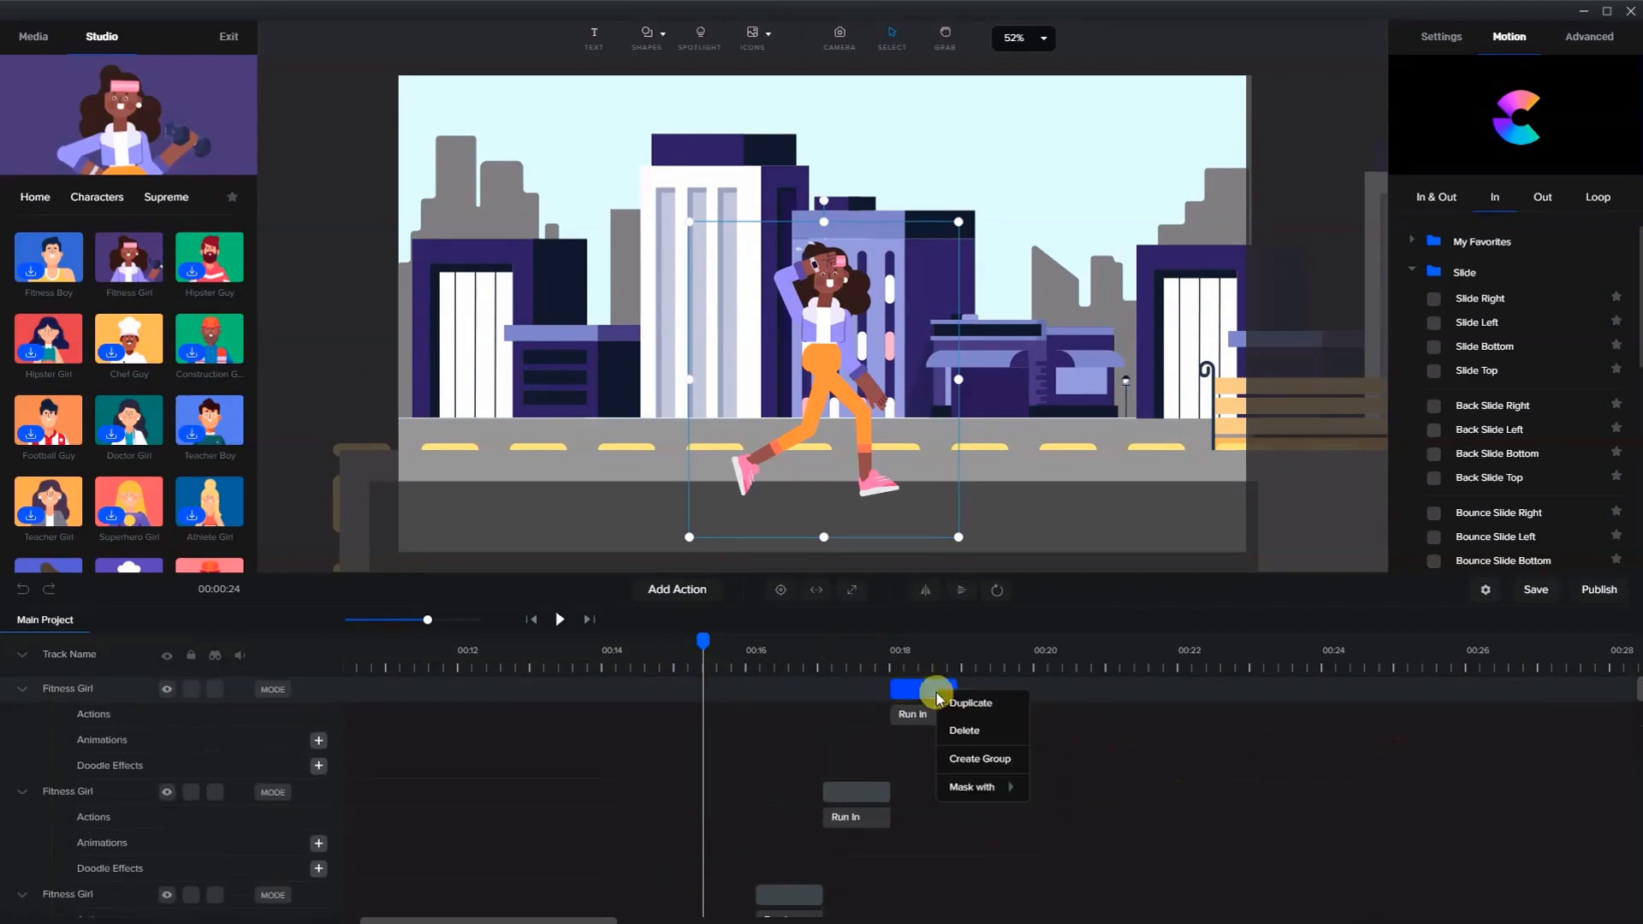
left_click(968, 702)
left_click_drag(918, 687, 1198, 689)
right_click(1012, 702)
left_click(1012, 703)
right_click(1058, 688)
left_click(1065, 696)
right_click(1131, 689)
left_click(1138, 696)
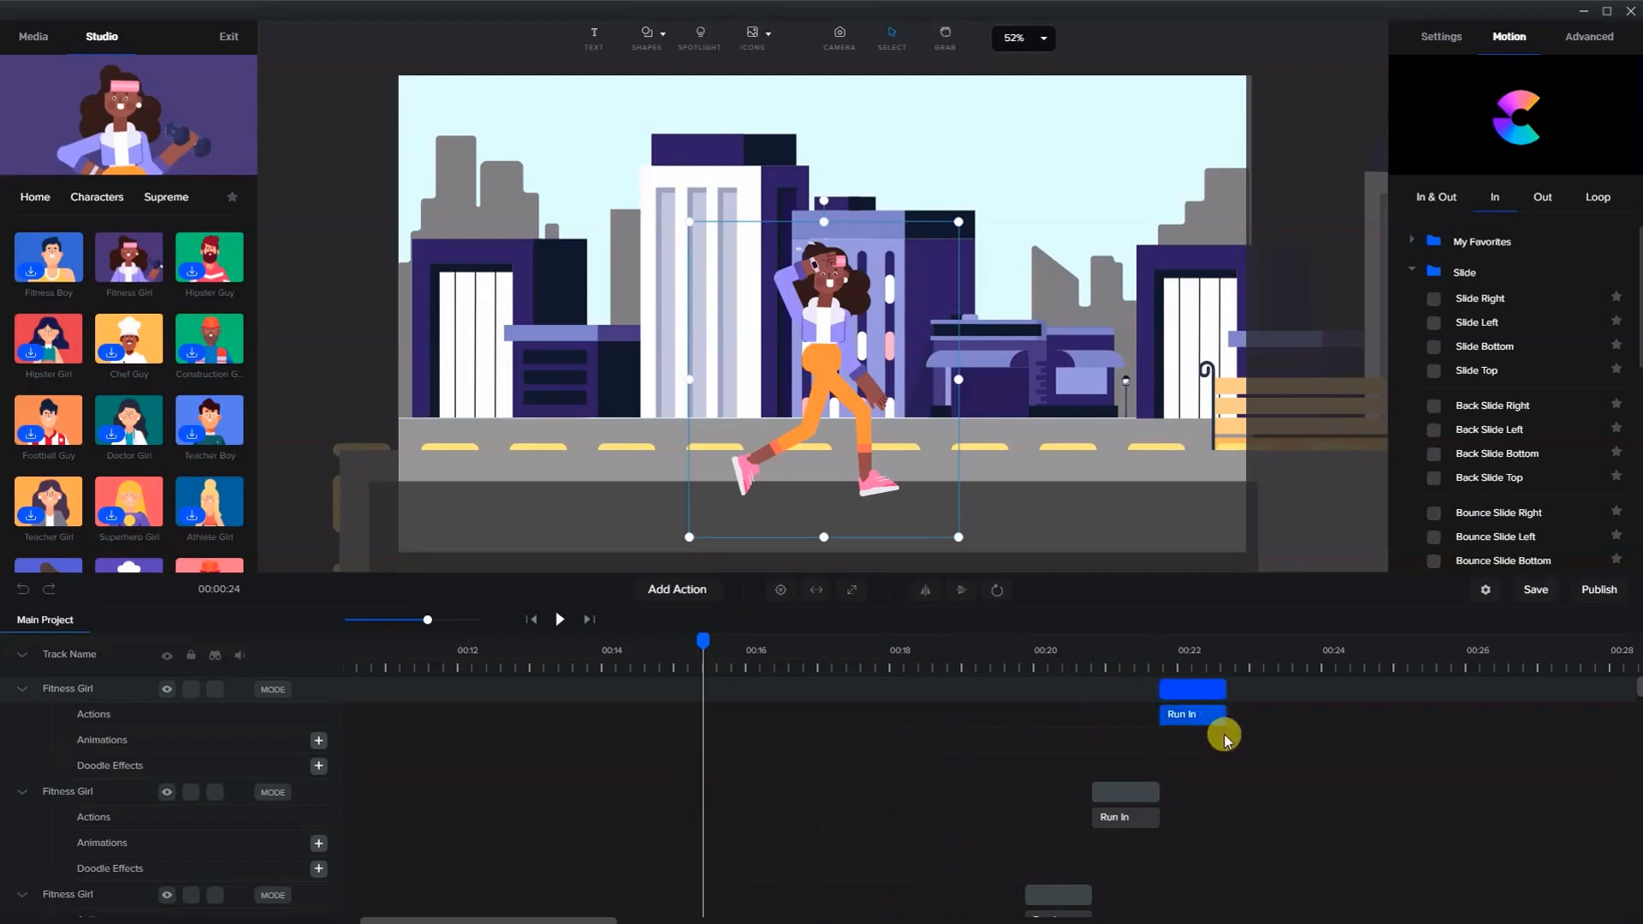
- Set the playhead to 00:24 and add the final running girl copies so the last one ends at 00:24
scroll(1224, 740, "down", 10)
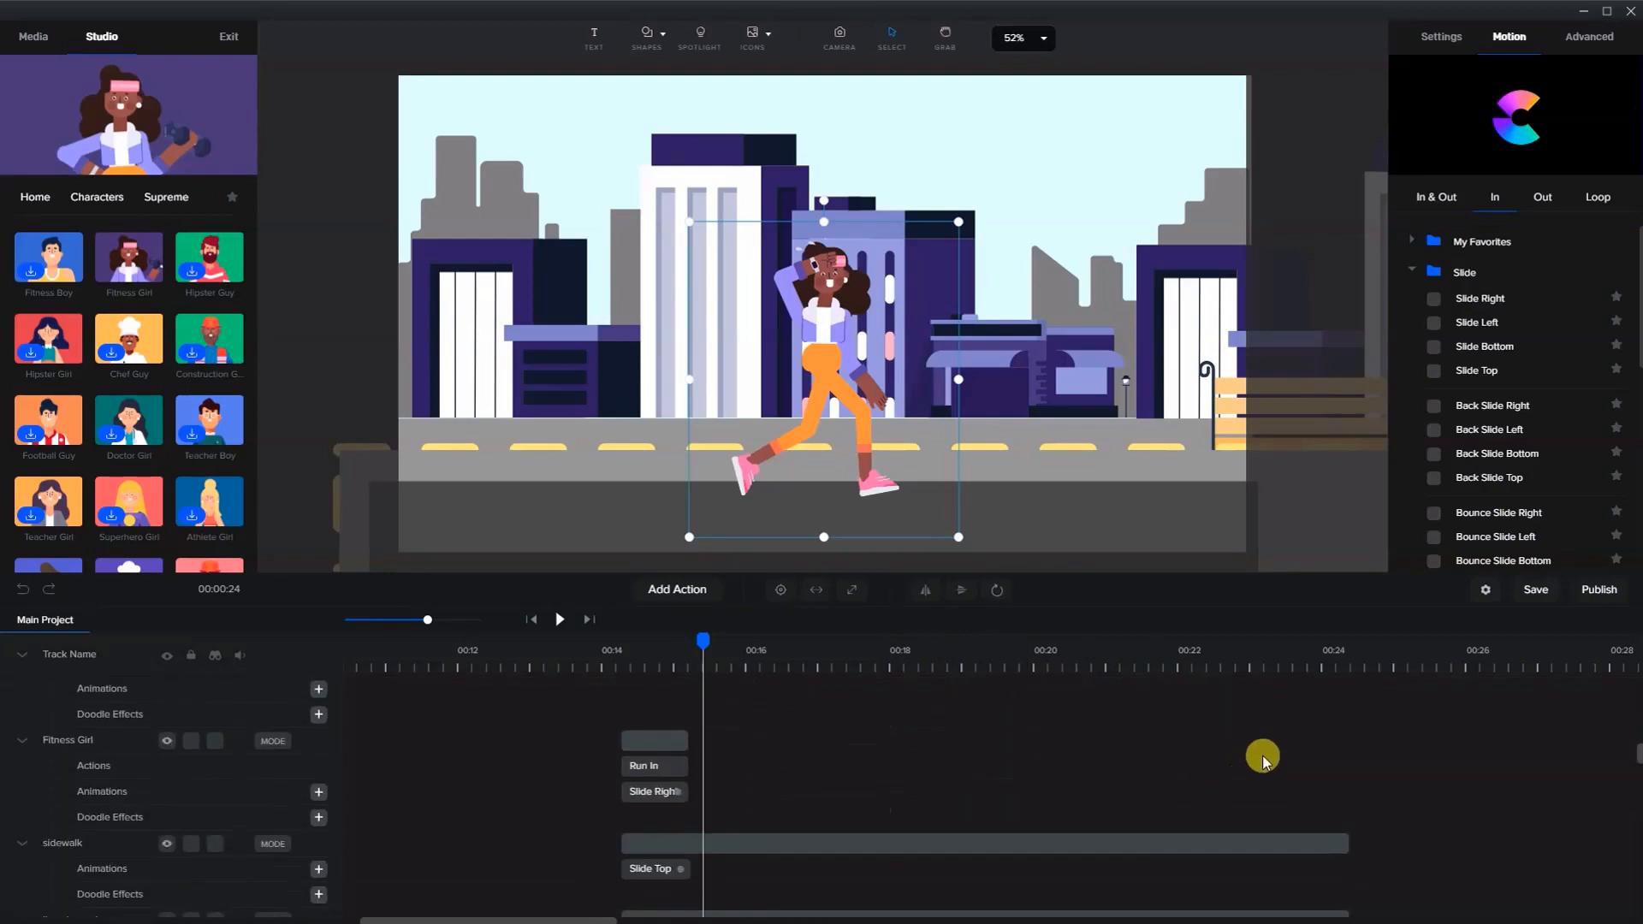
left_click(1346, 663)
scroll(1290, 727, "up", 8)
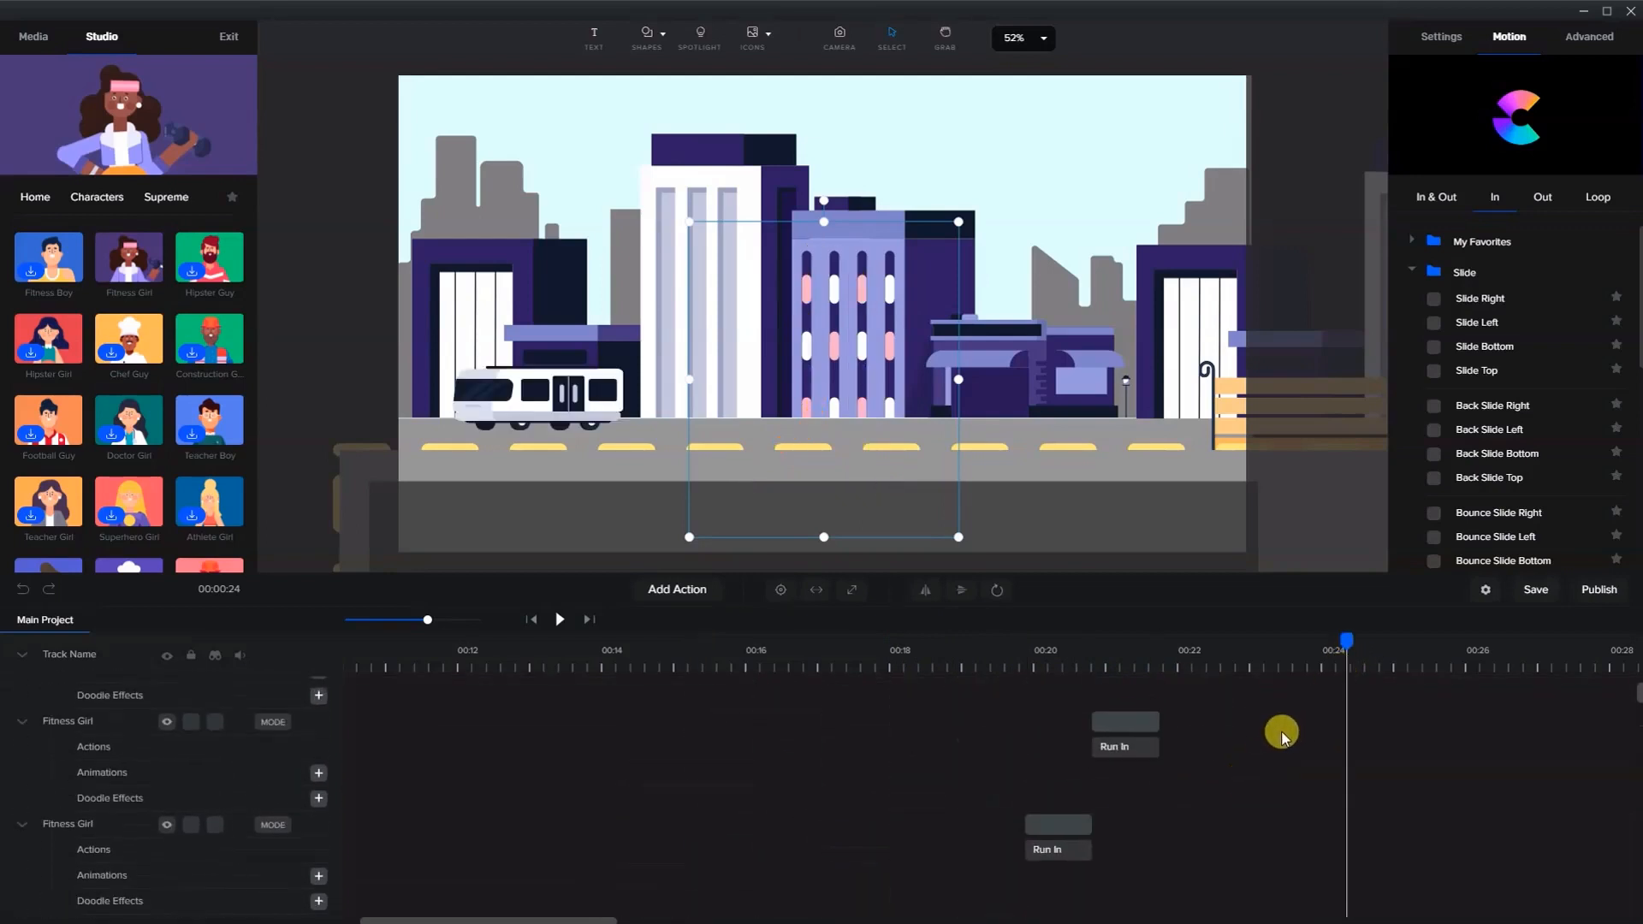
scroll(1223, 719, "up", 2)
right_click(1209, 689)
left_click(1219, 698)
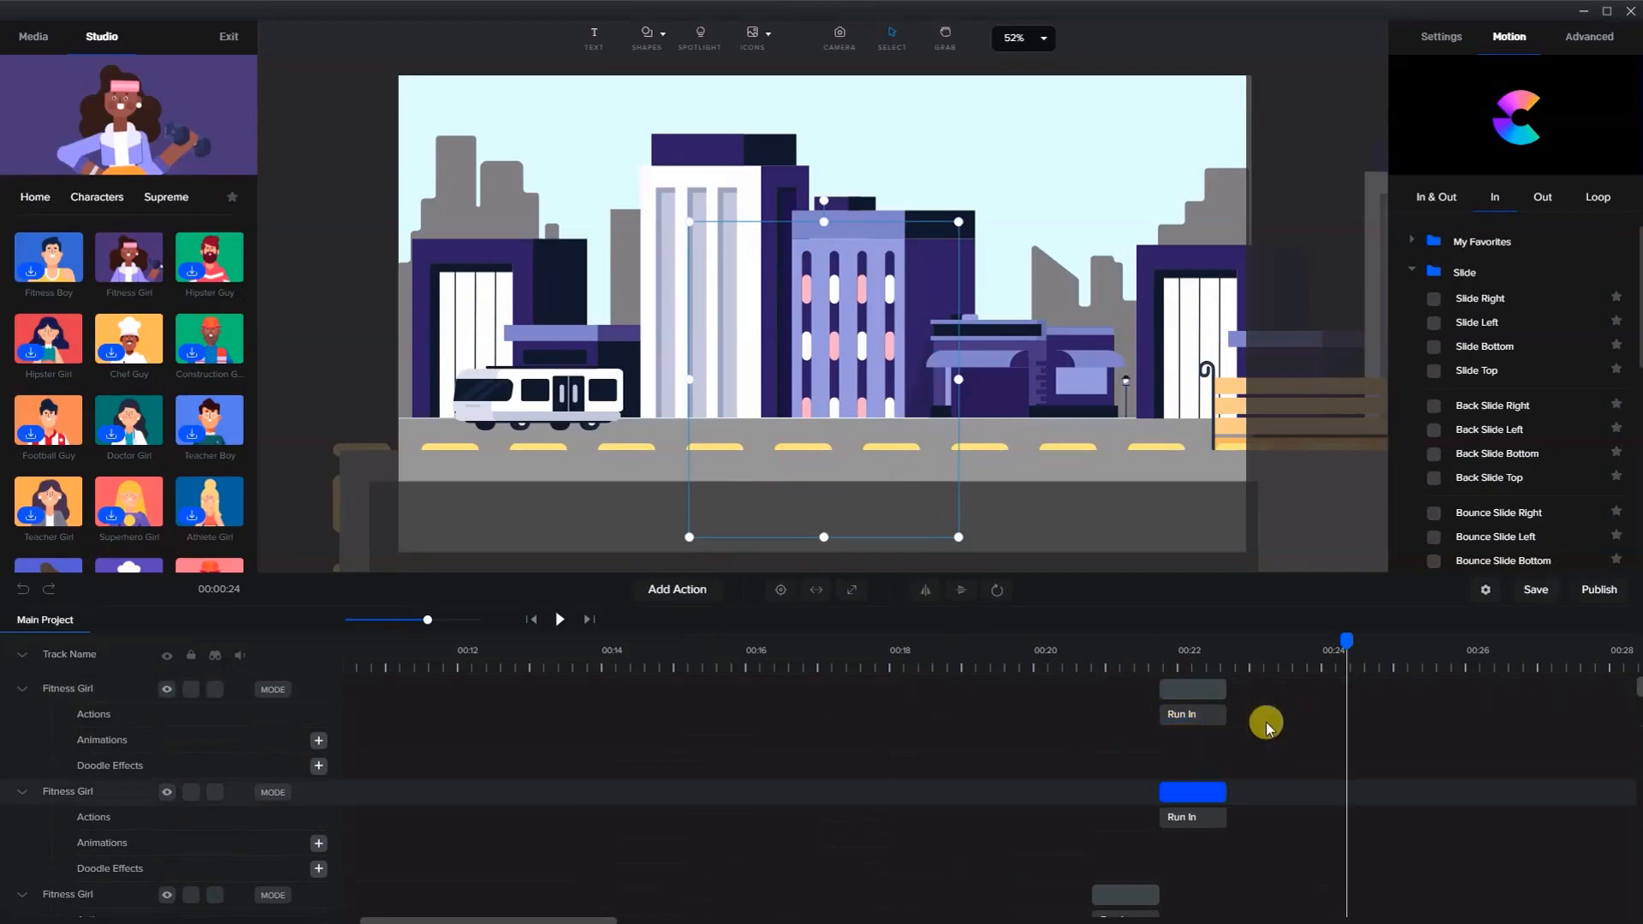
left_click_drag(1173, 690, 1306, 685)
right_click(1245, 690)
left_click(1258, 702)
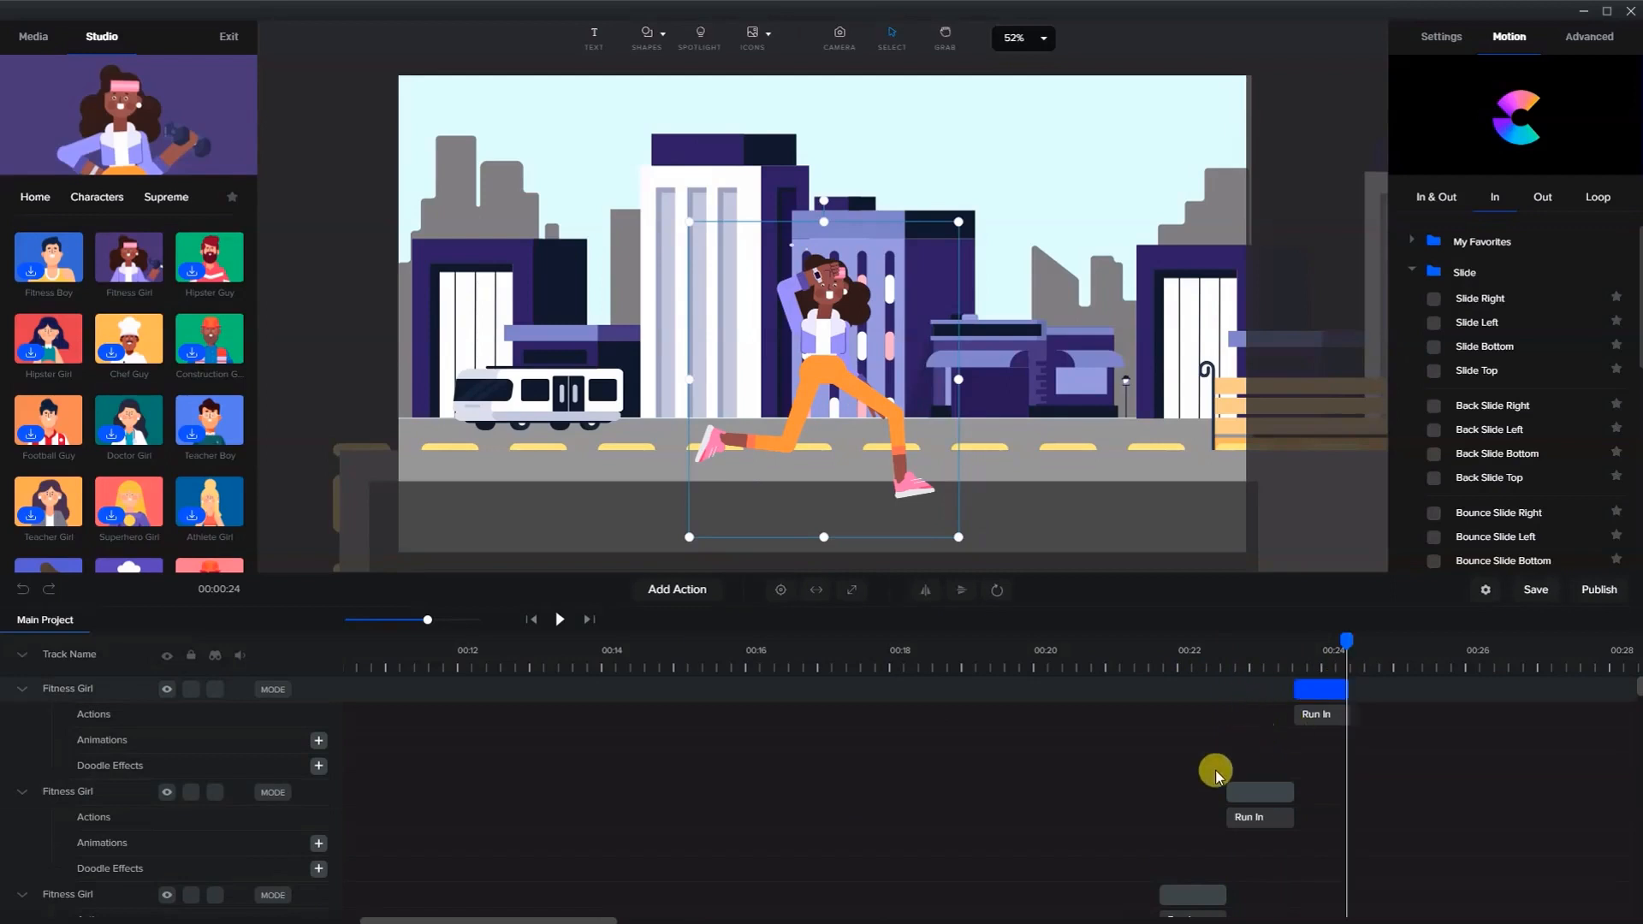
- Select all the Fitness Girl tracks from the first to the last copy and create a group from them
scroll(1214, 772, "down", 7)
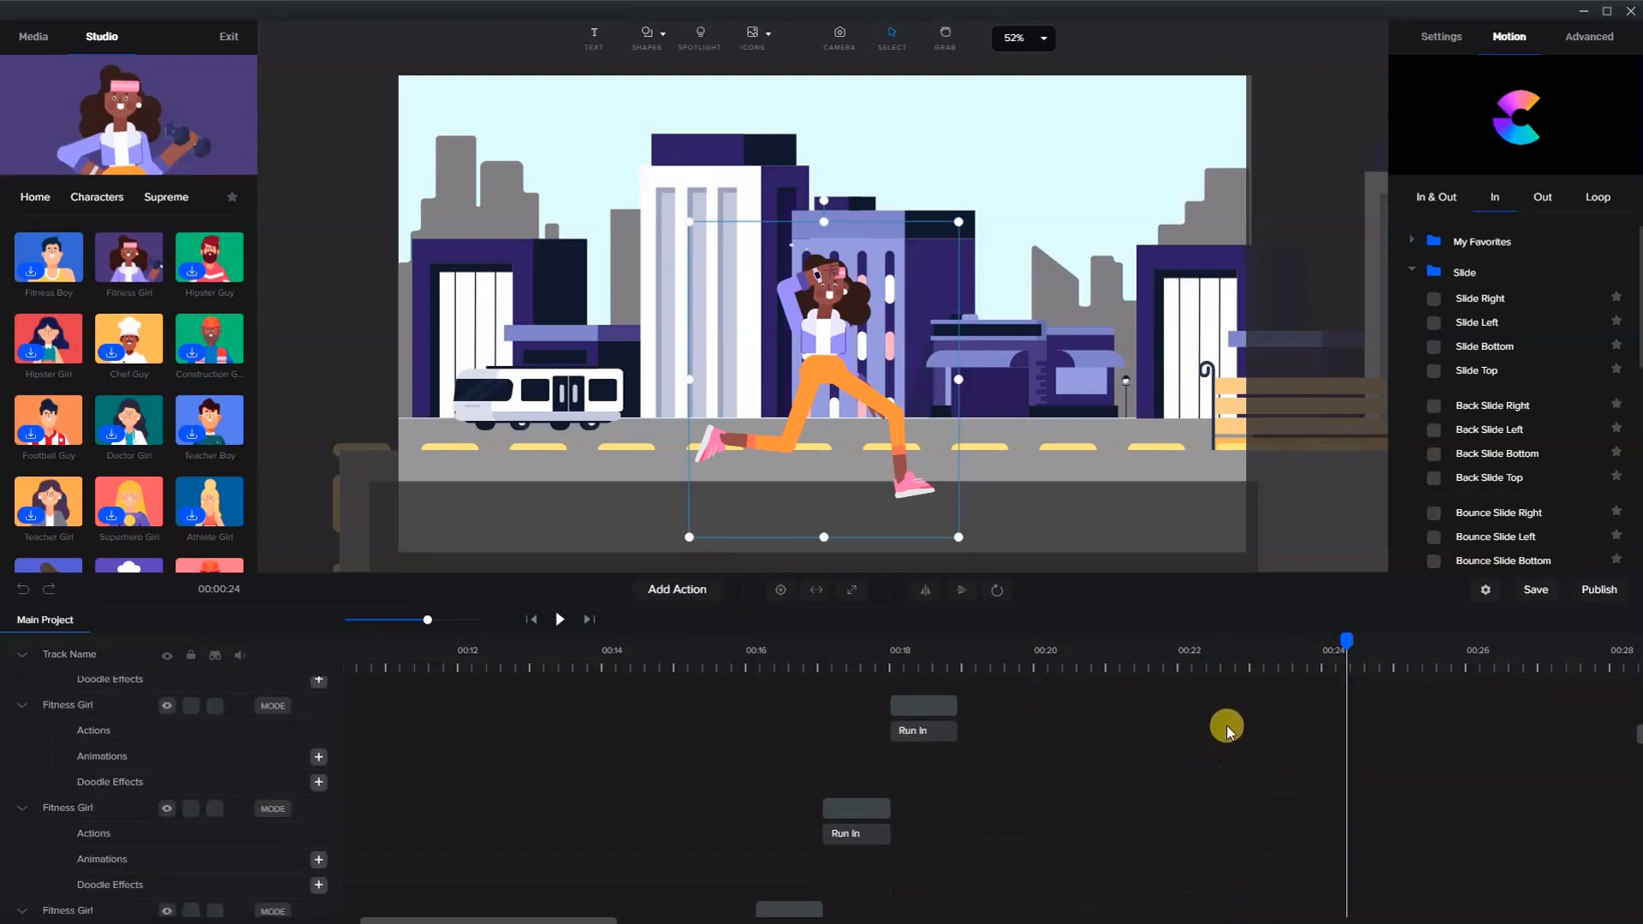
scroll(1166, 813, "up", 6)
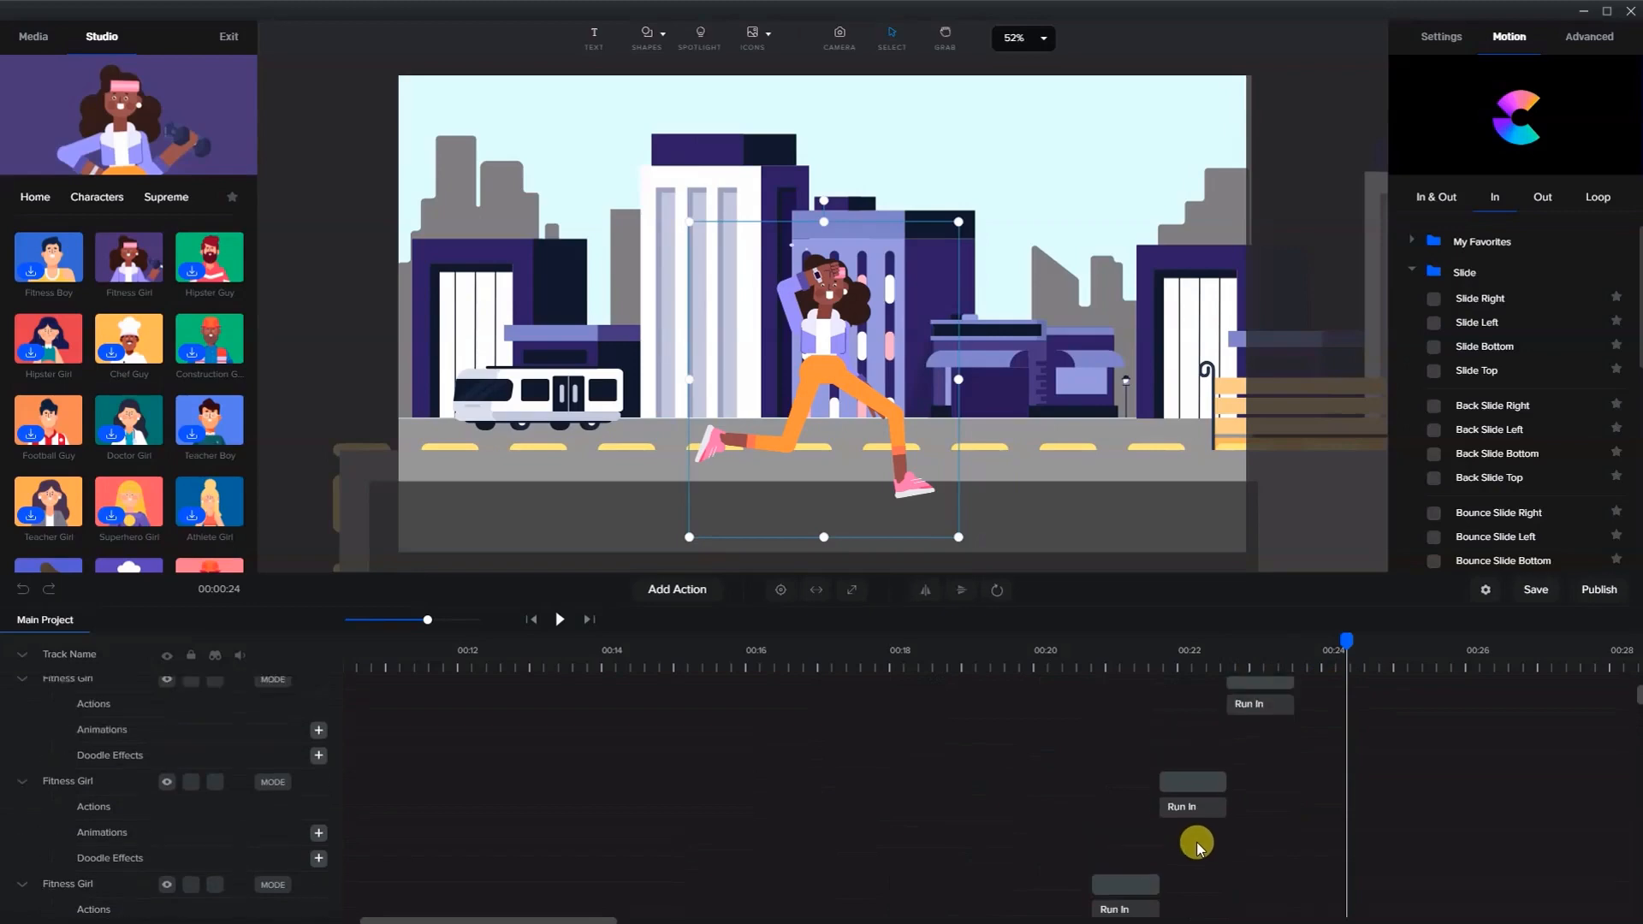
scroll(1214, 843, "up", 1)
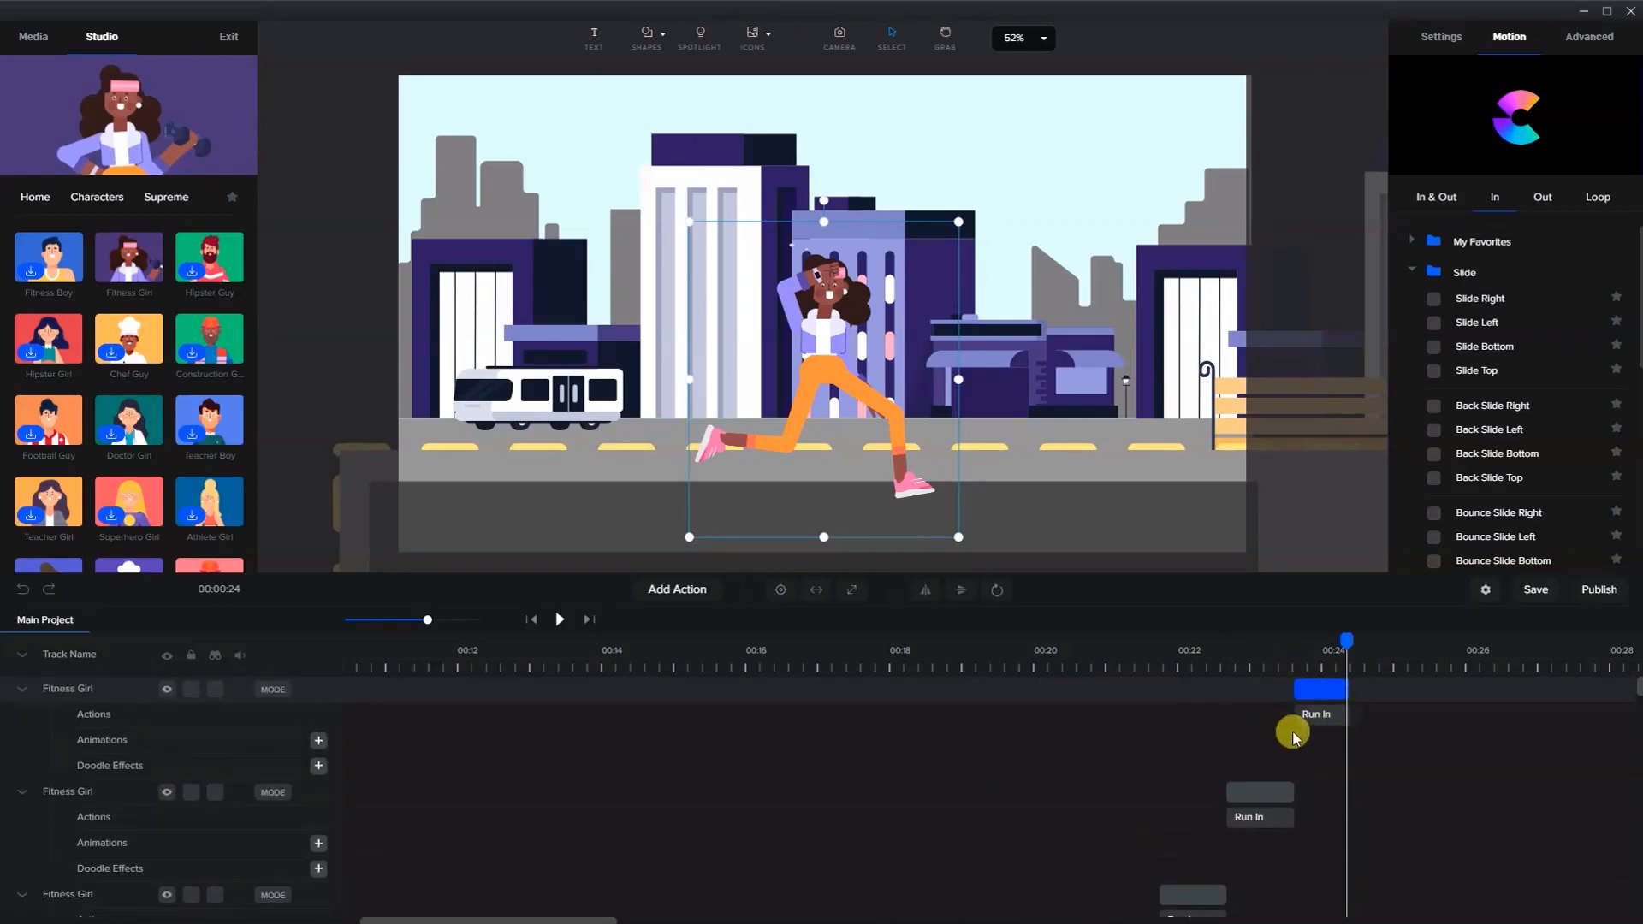
scroll(906, 775, "down", 10)
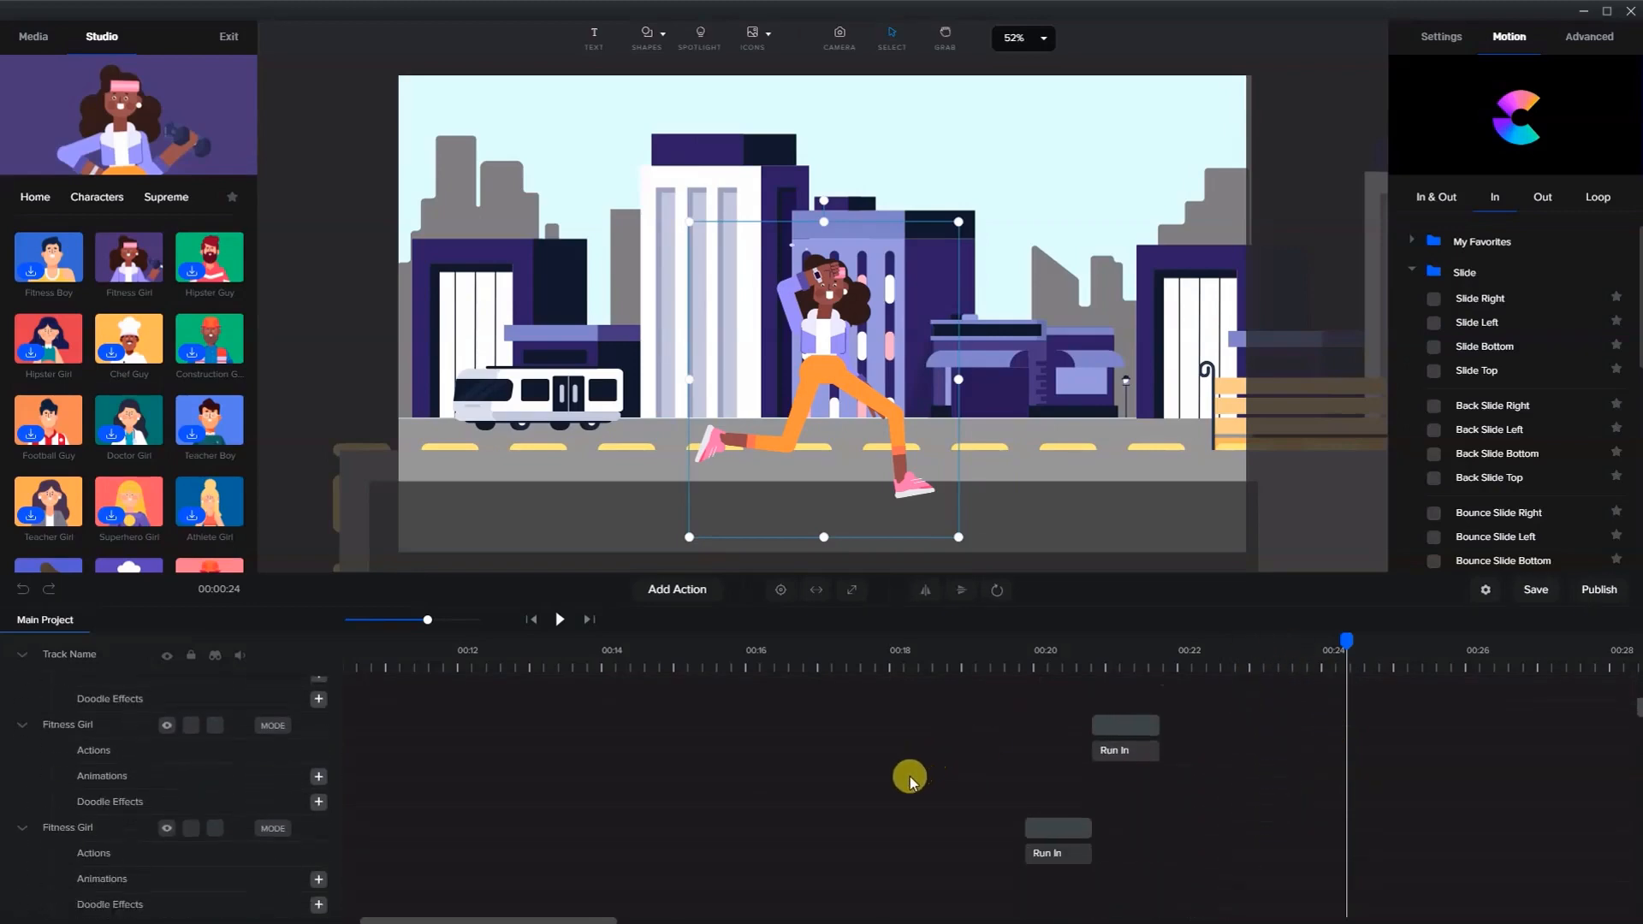
scroll(905, 779, "down", 3)
left_click(676, 688)
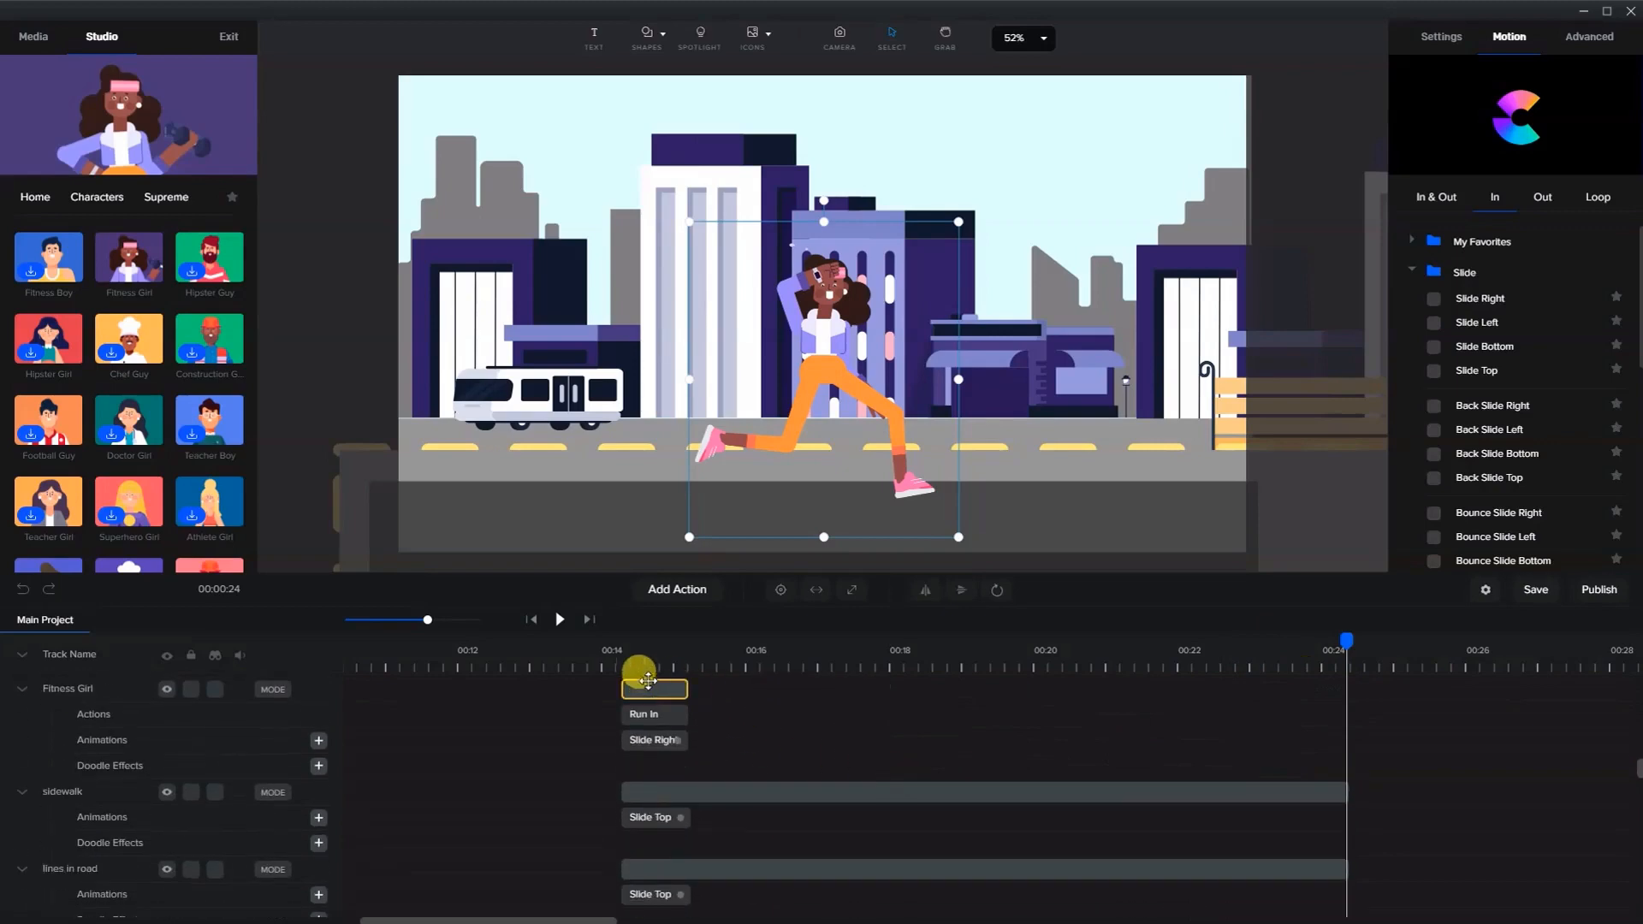
scroll(916, 776, "up", 3)
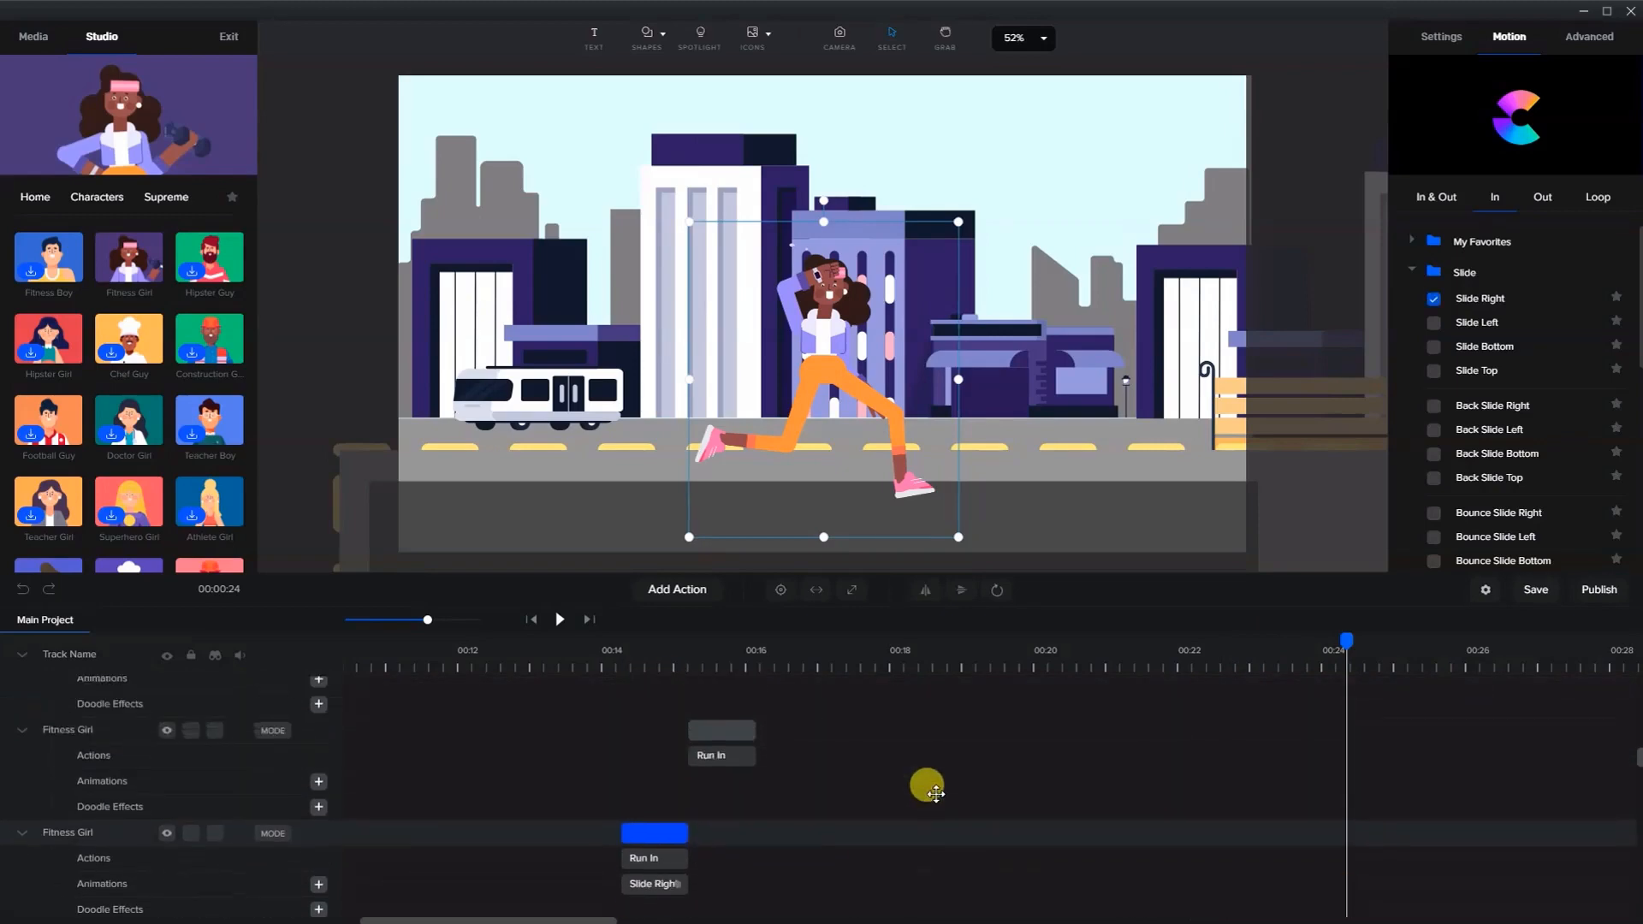
scroll(942, 802, "up", 10)
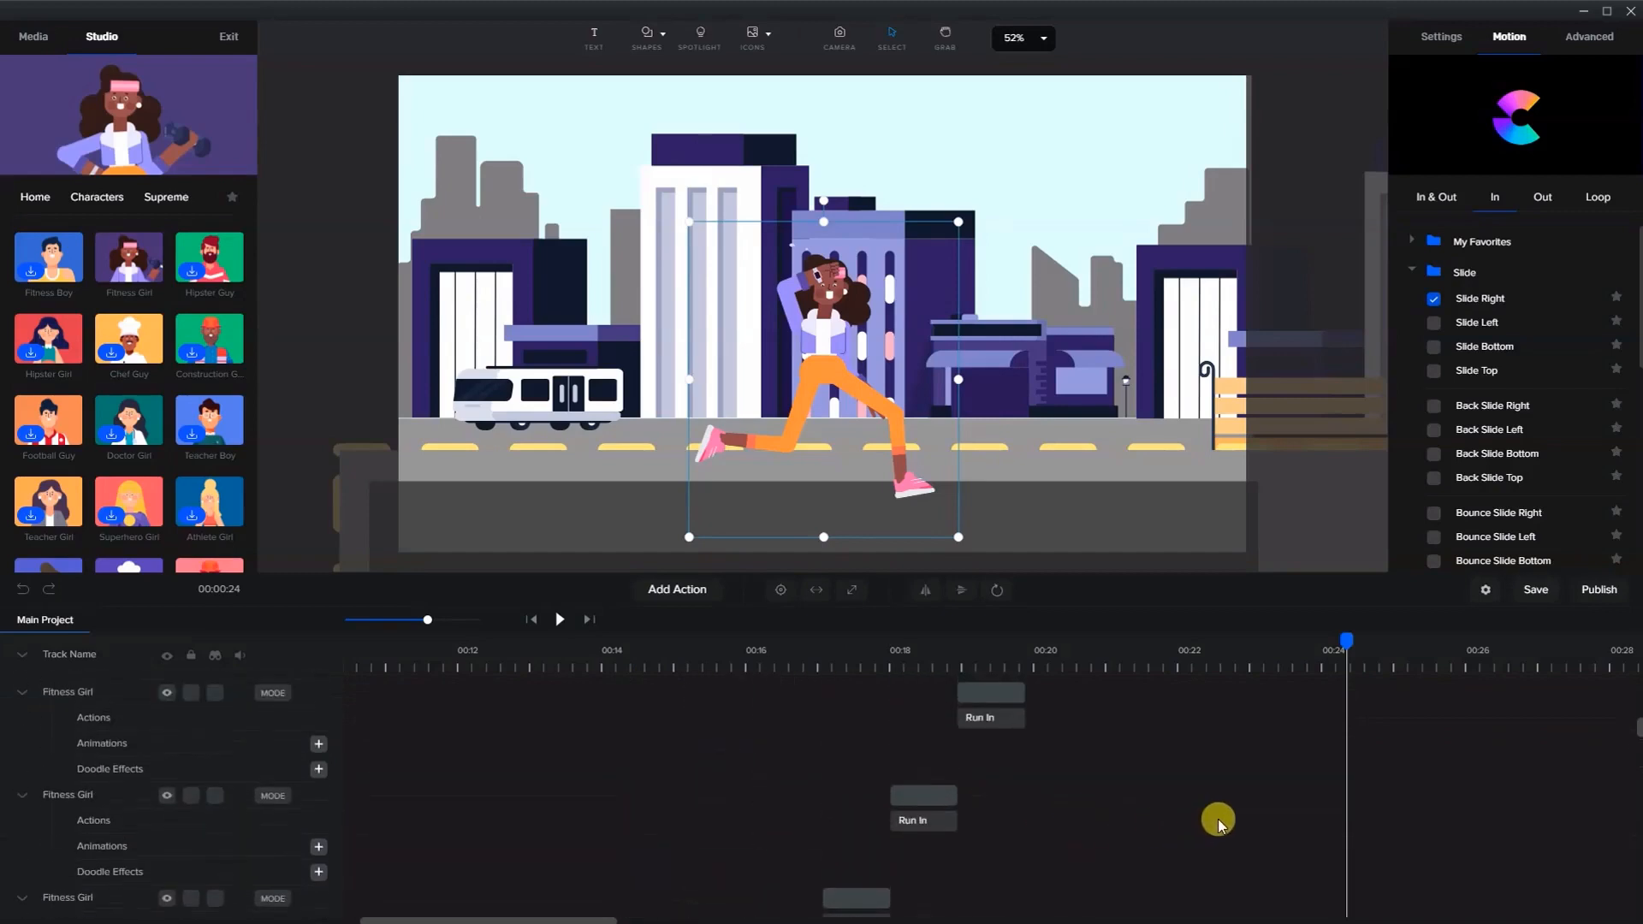
left_click(1322, 686)
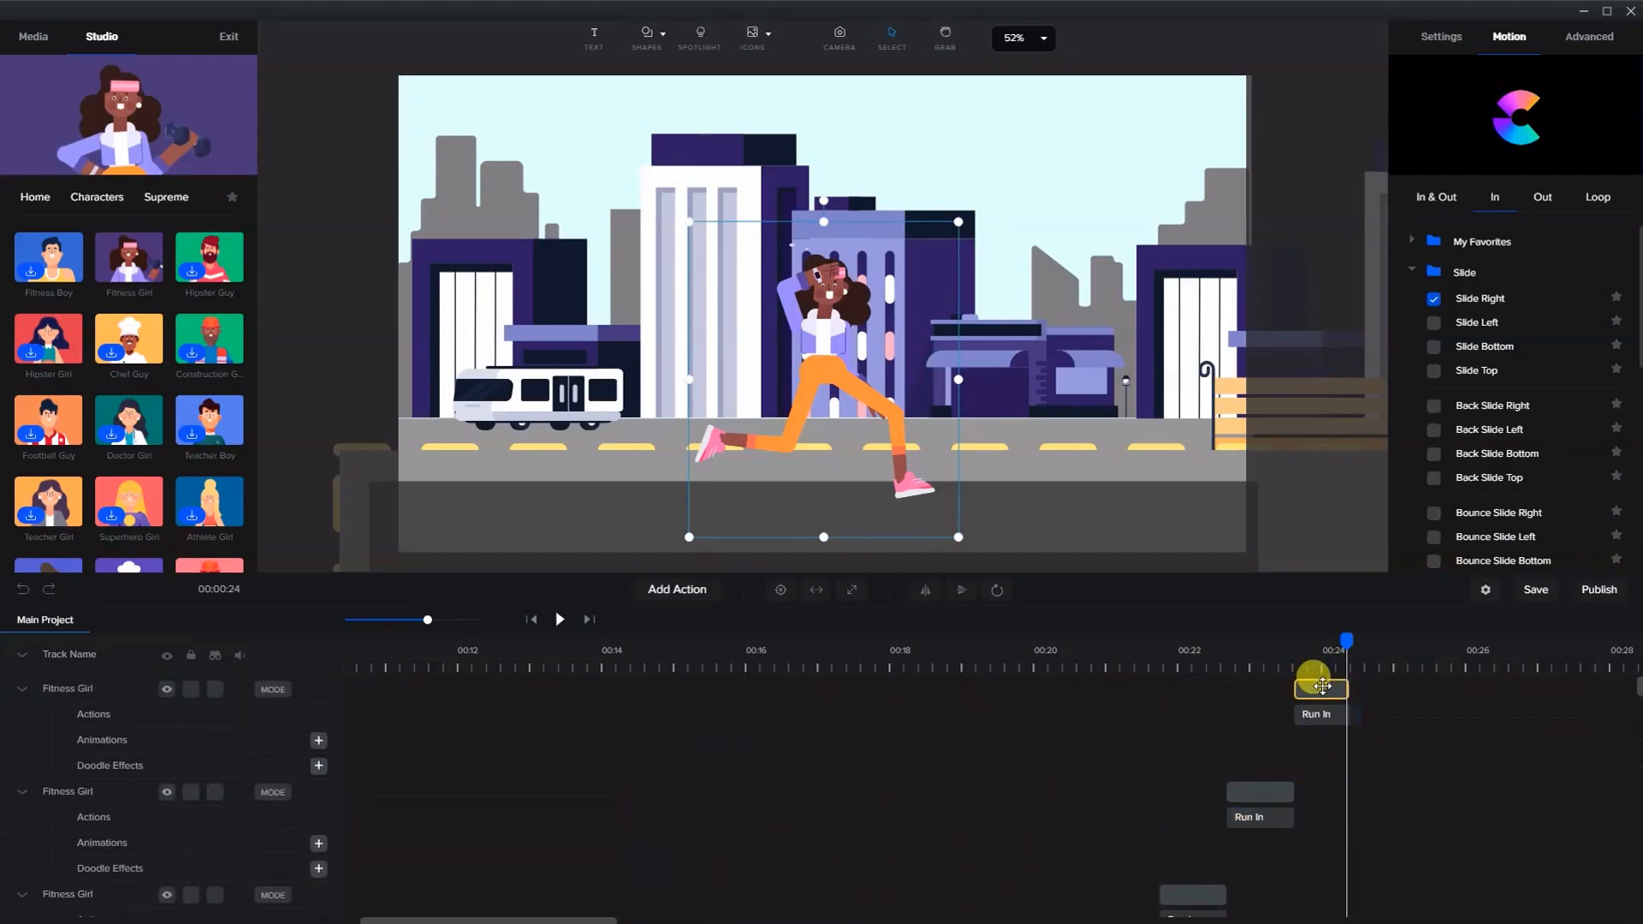
left_click(1317, 686)
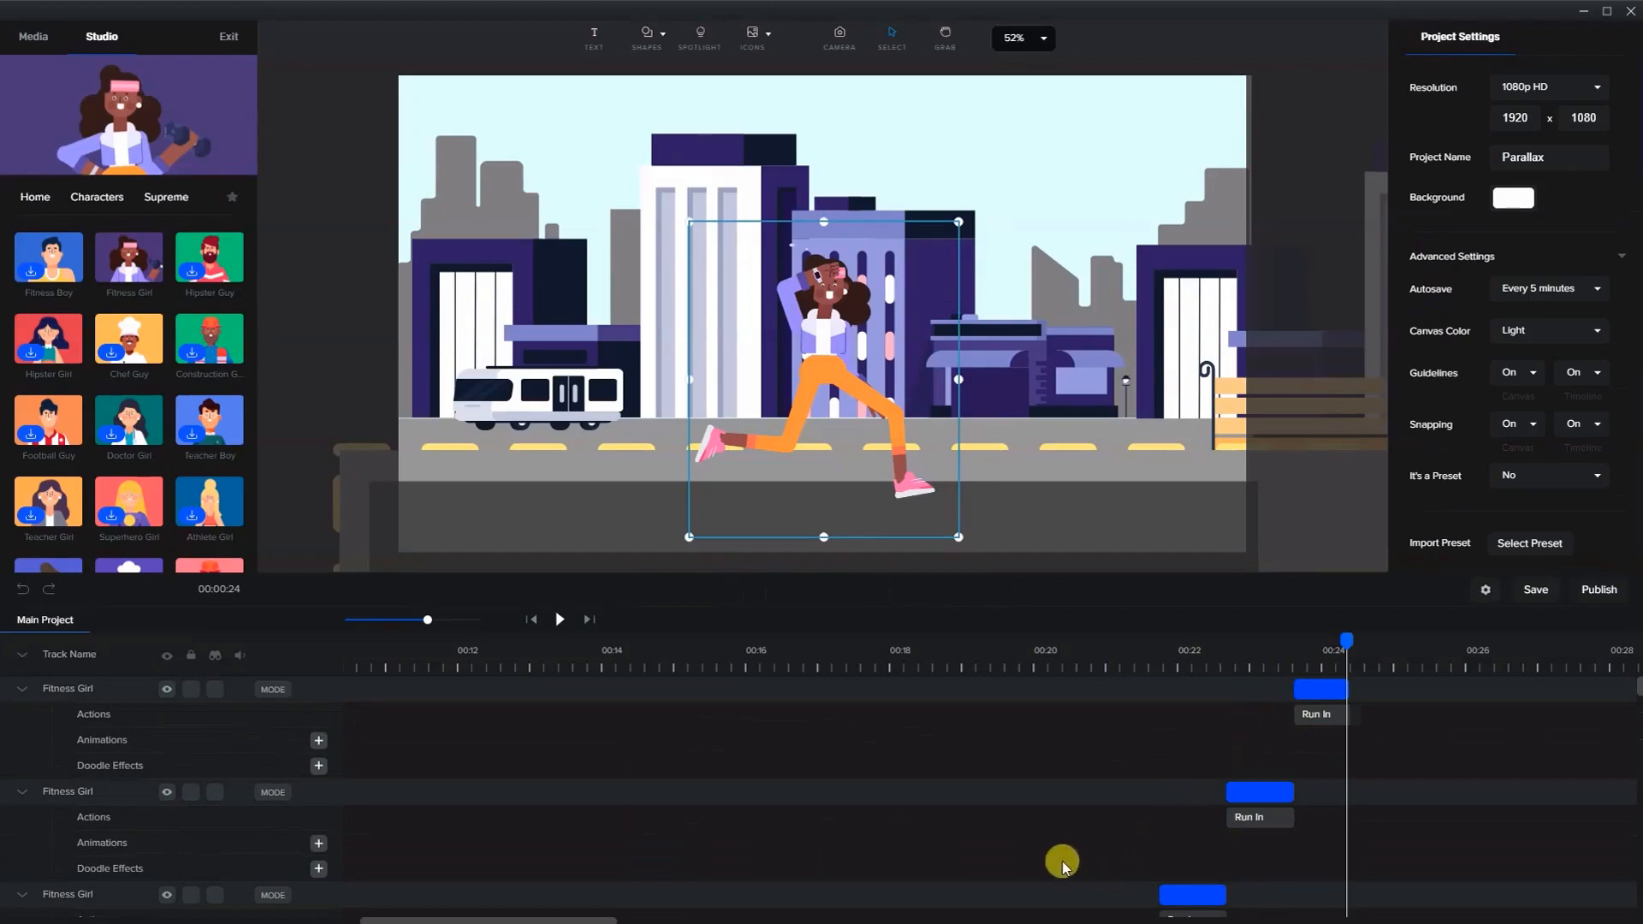
scroll(1108, 821, "down", 2)
scroll(1108, 822, "down", 10)
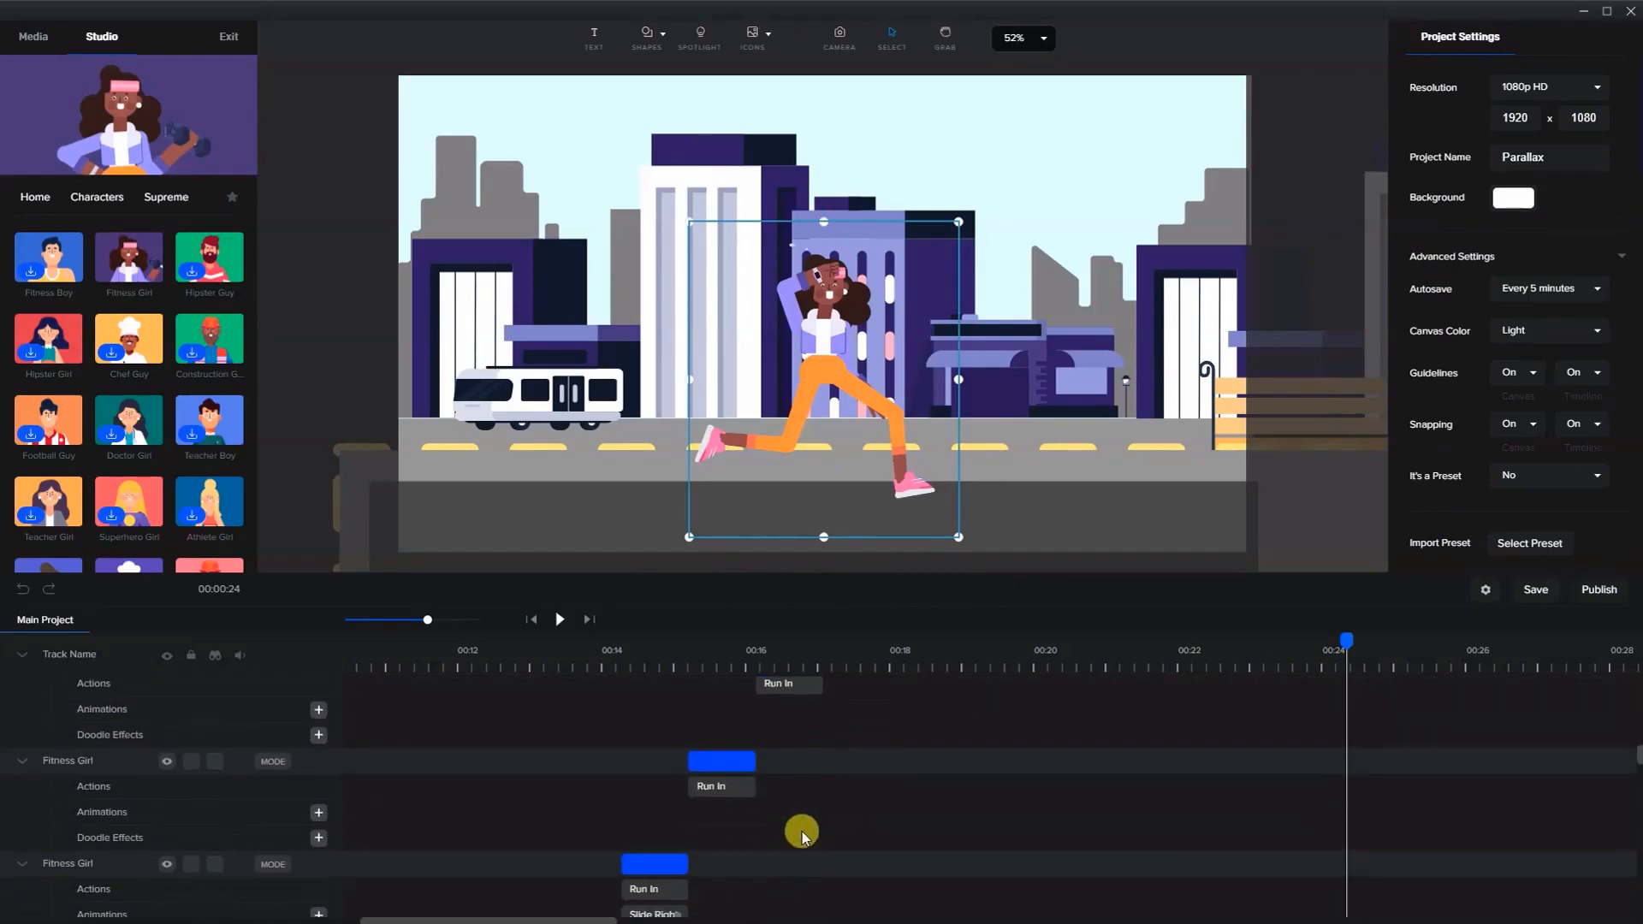
scroll(694, 853, "down", 1)
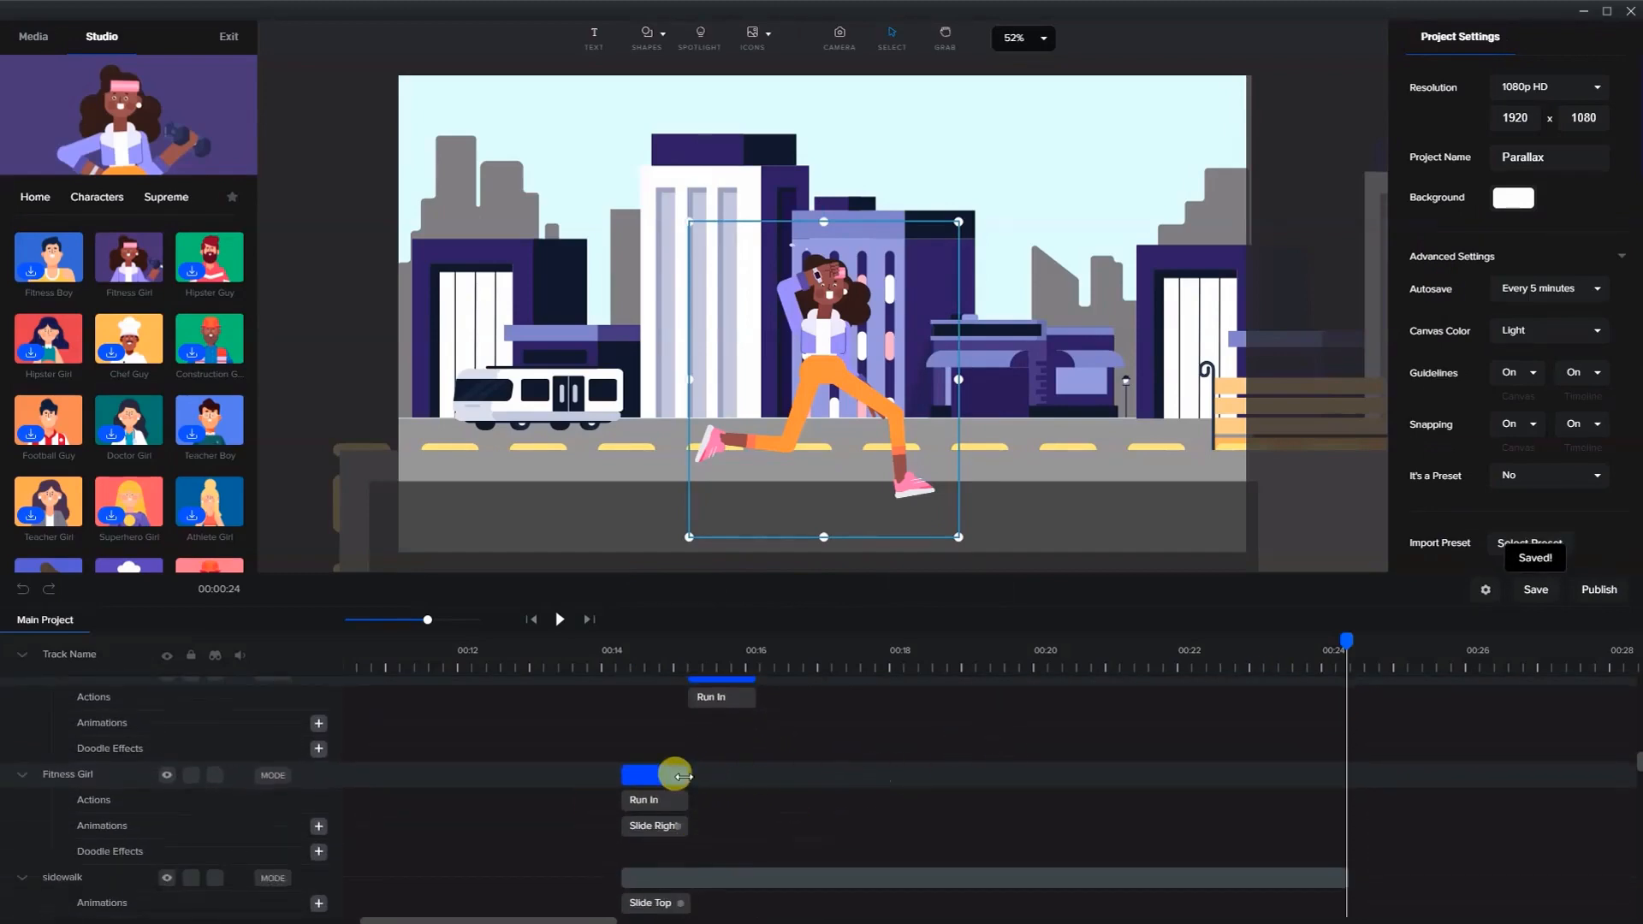
right_click(666, 775)
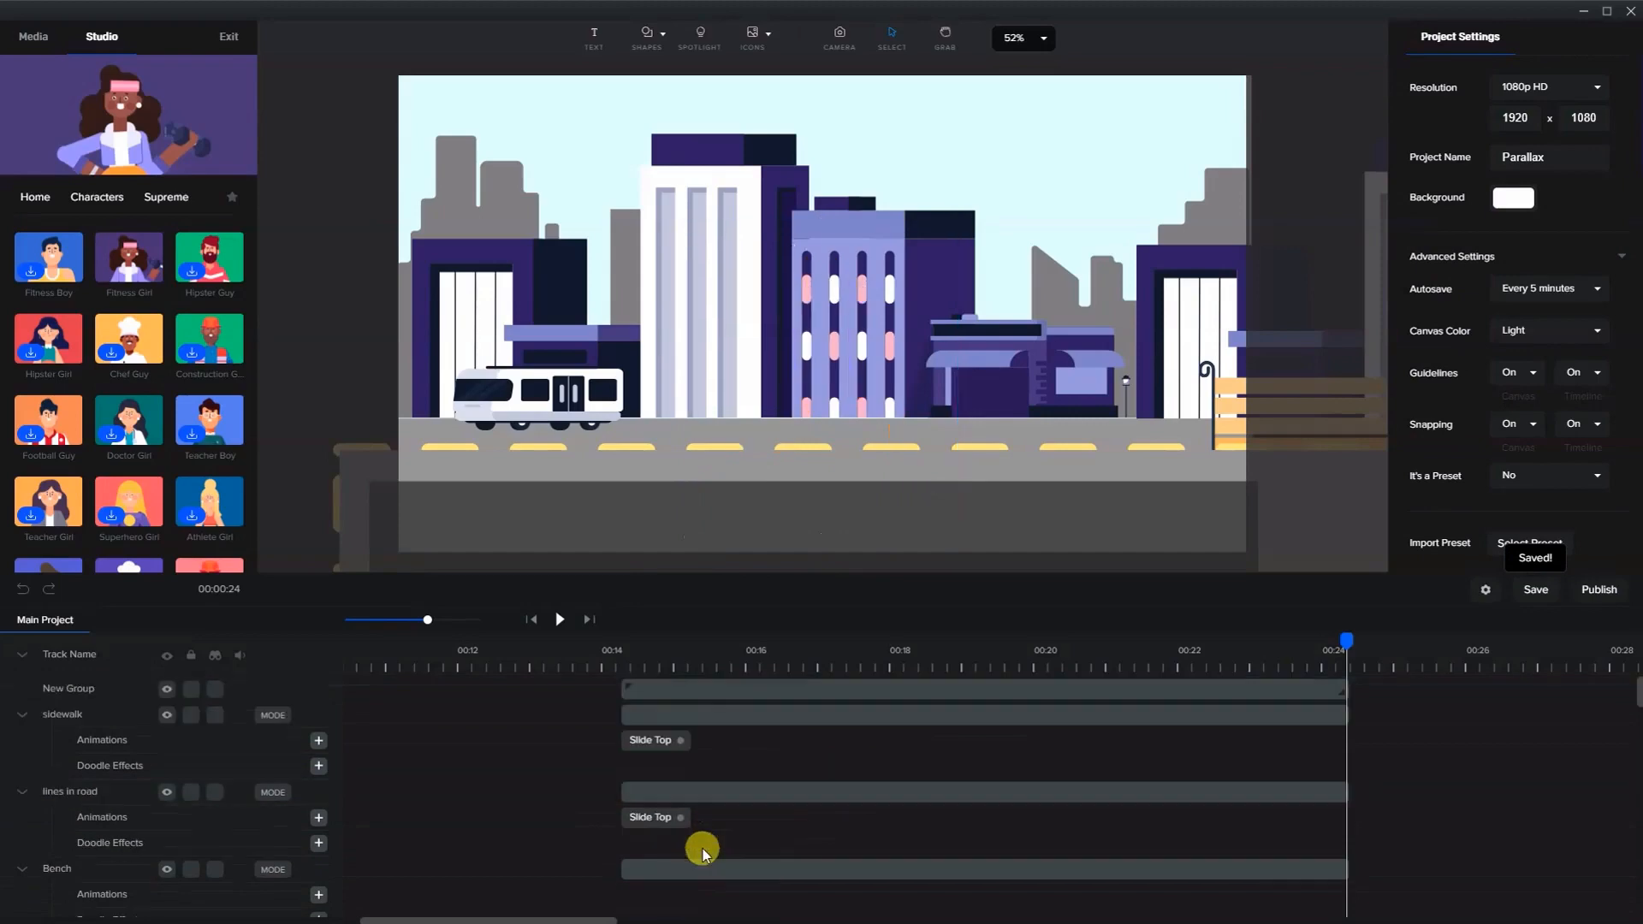
left_click(694, 842)
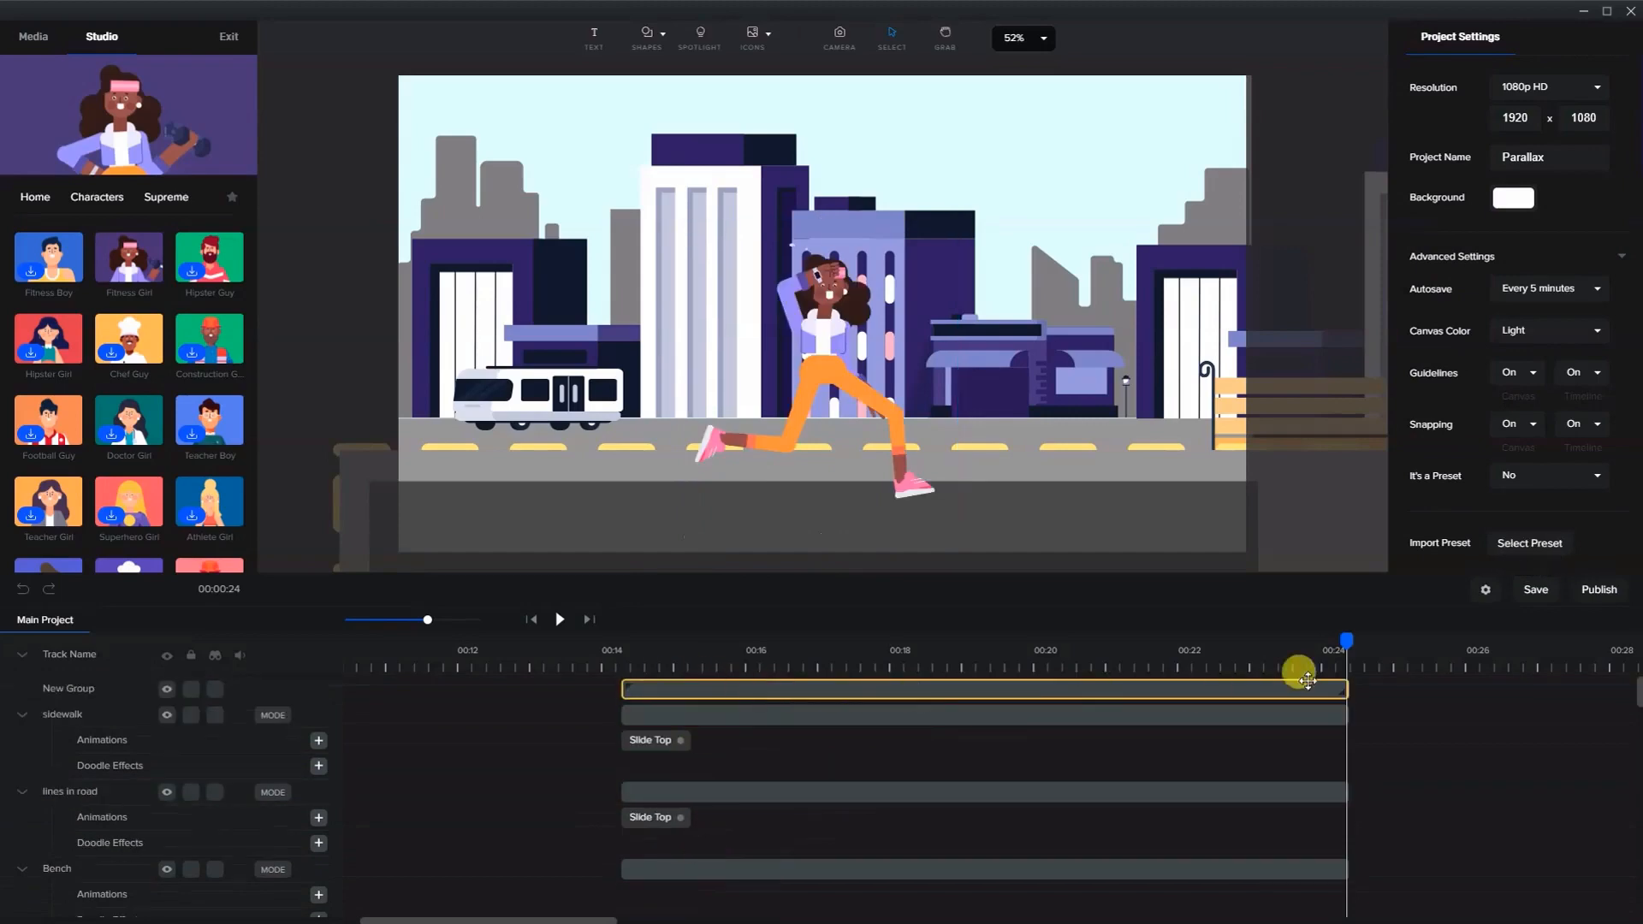
- Rename the new group as girl running
double_click(82, 684)
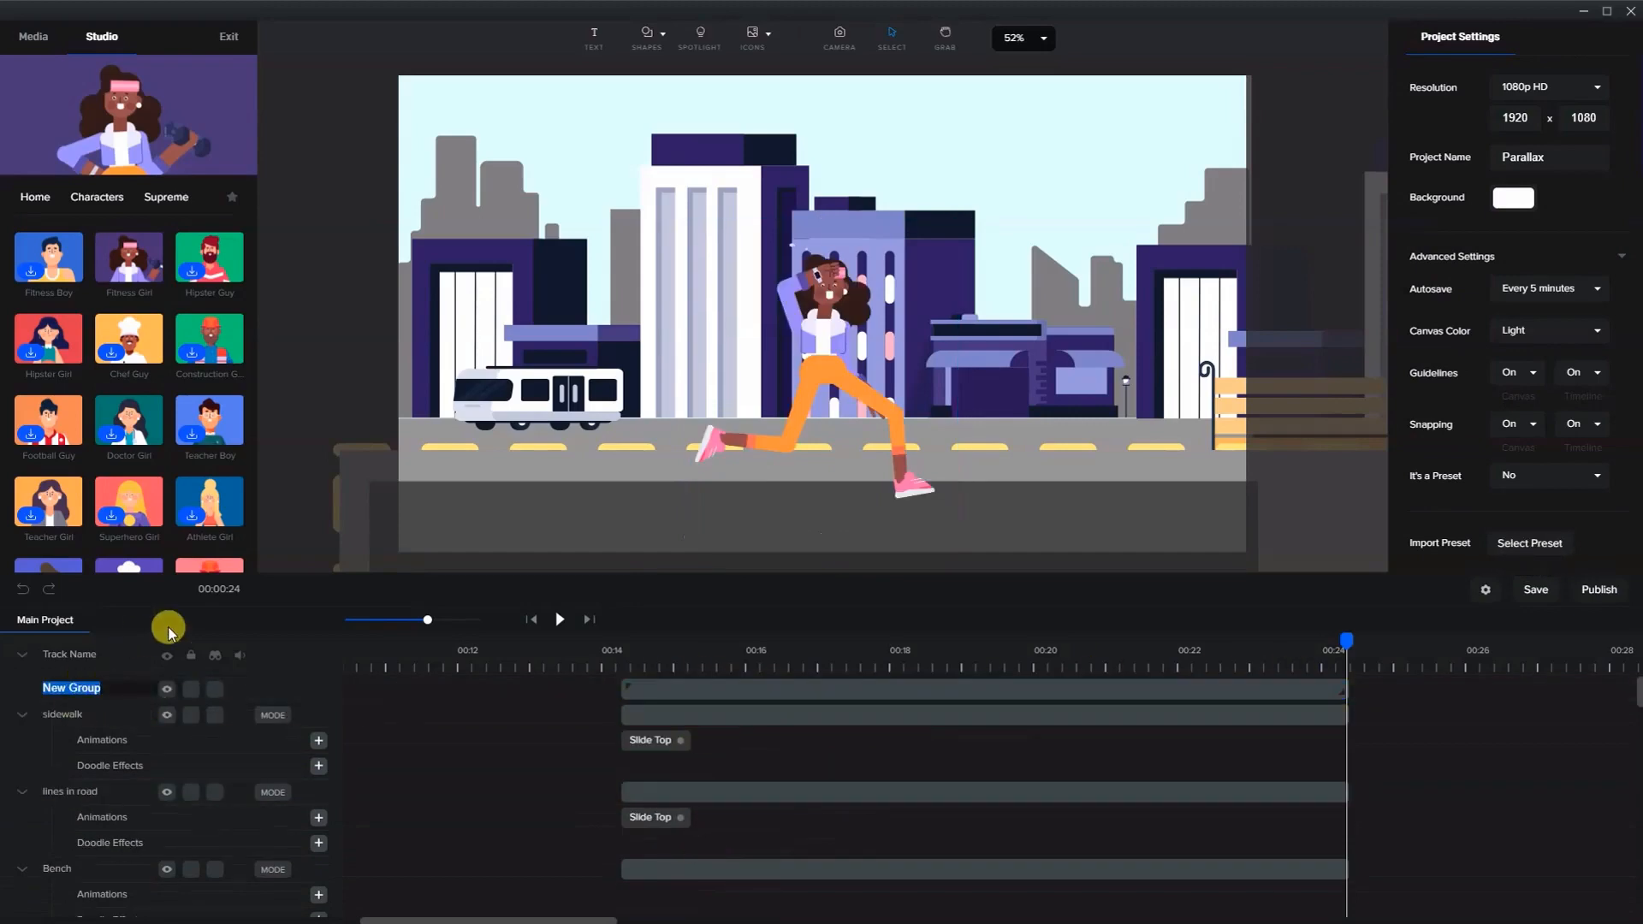
type("girl running")
key("Return")
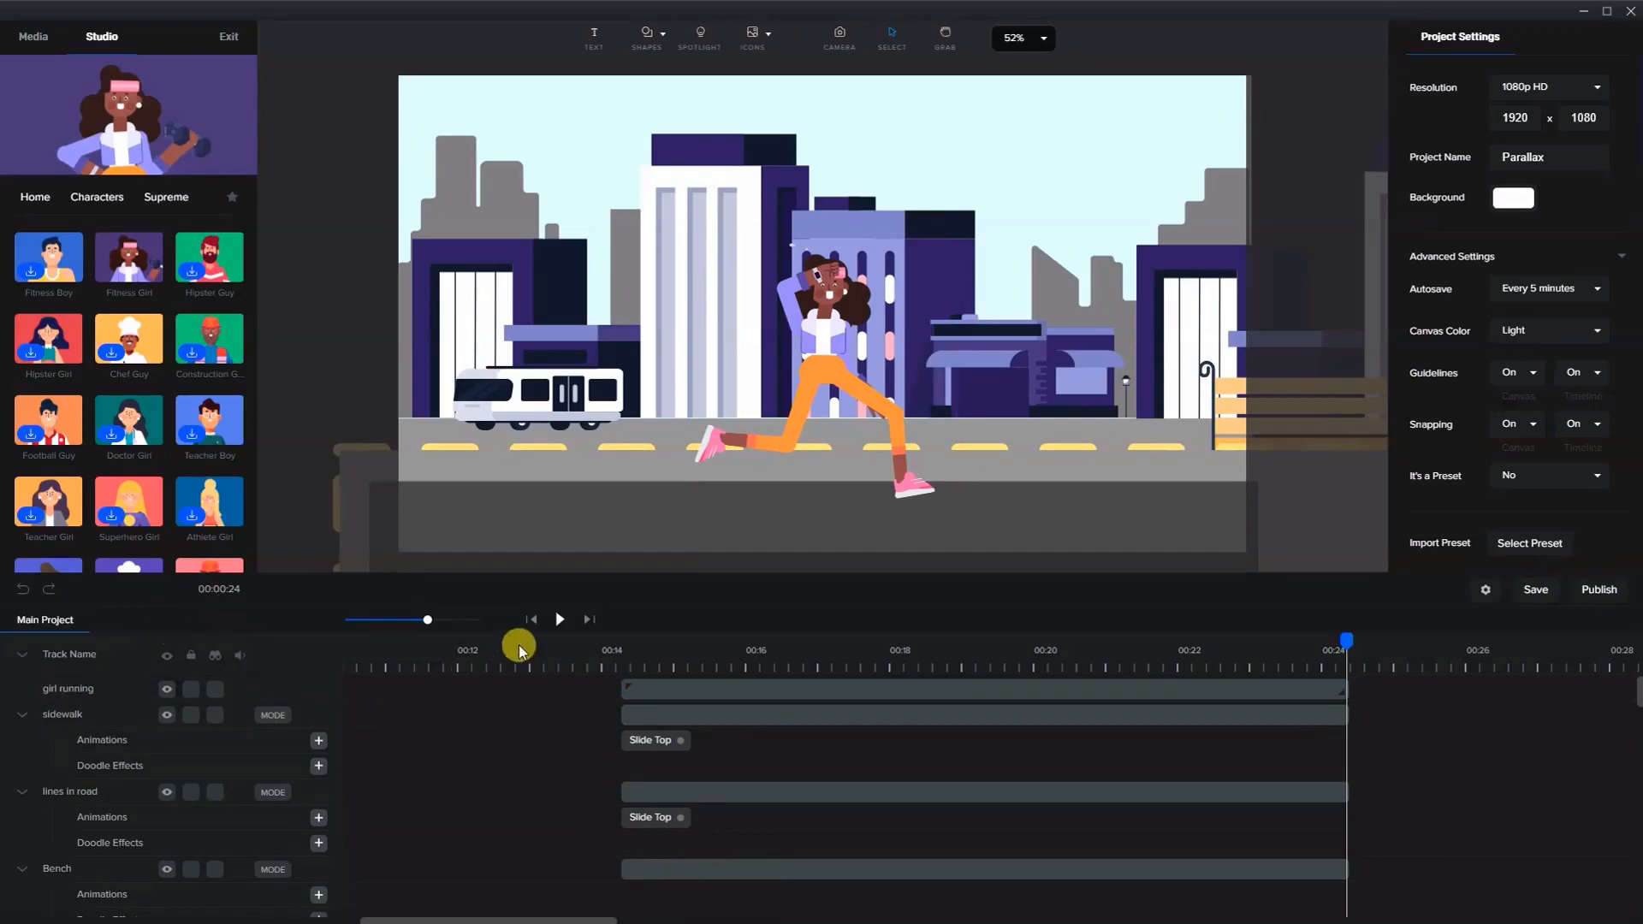
- Scrub to about 00:15, select the front buildings layer and nudge it slightly left
left_click(616, 659)
left_click_drag(616, 640, 756, 641)
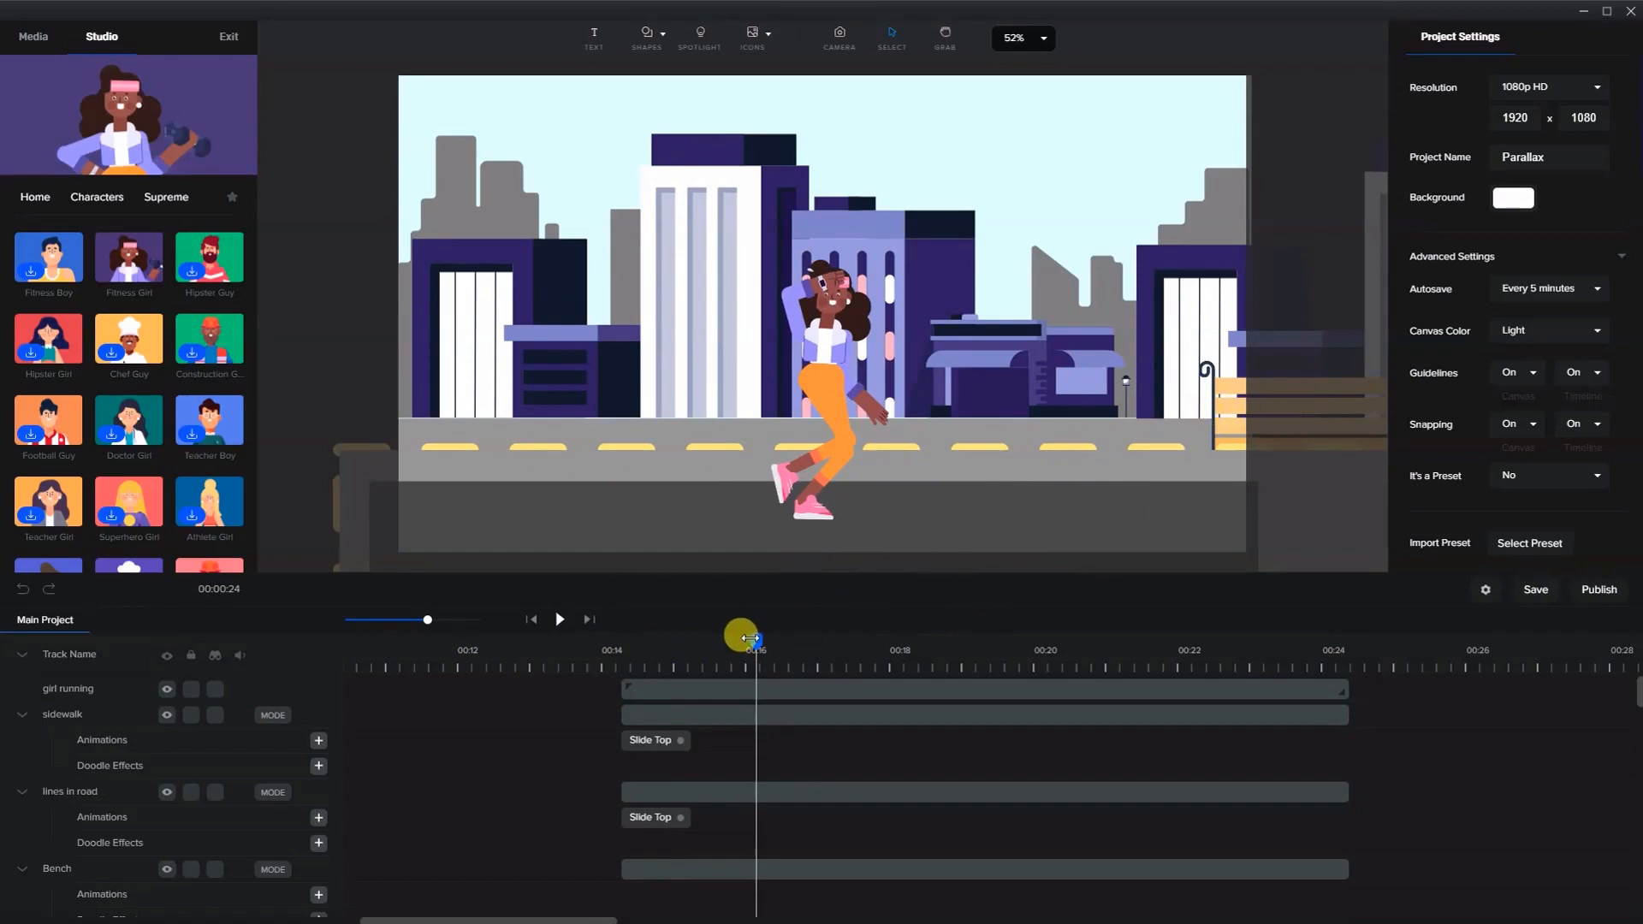
left_click_drag(729, 648, 692, 676)
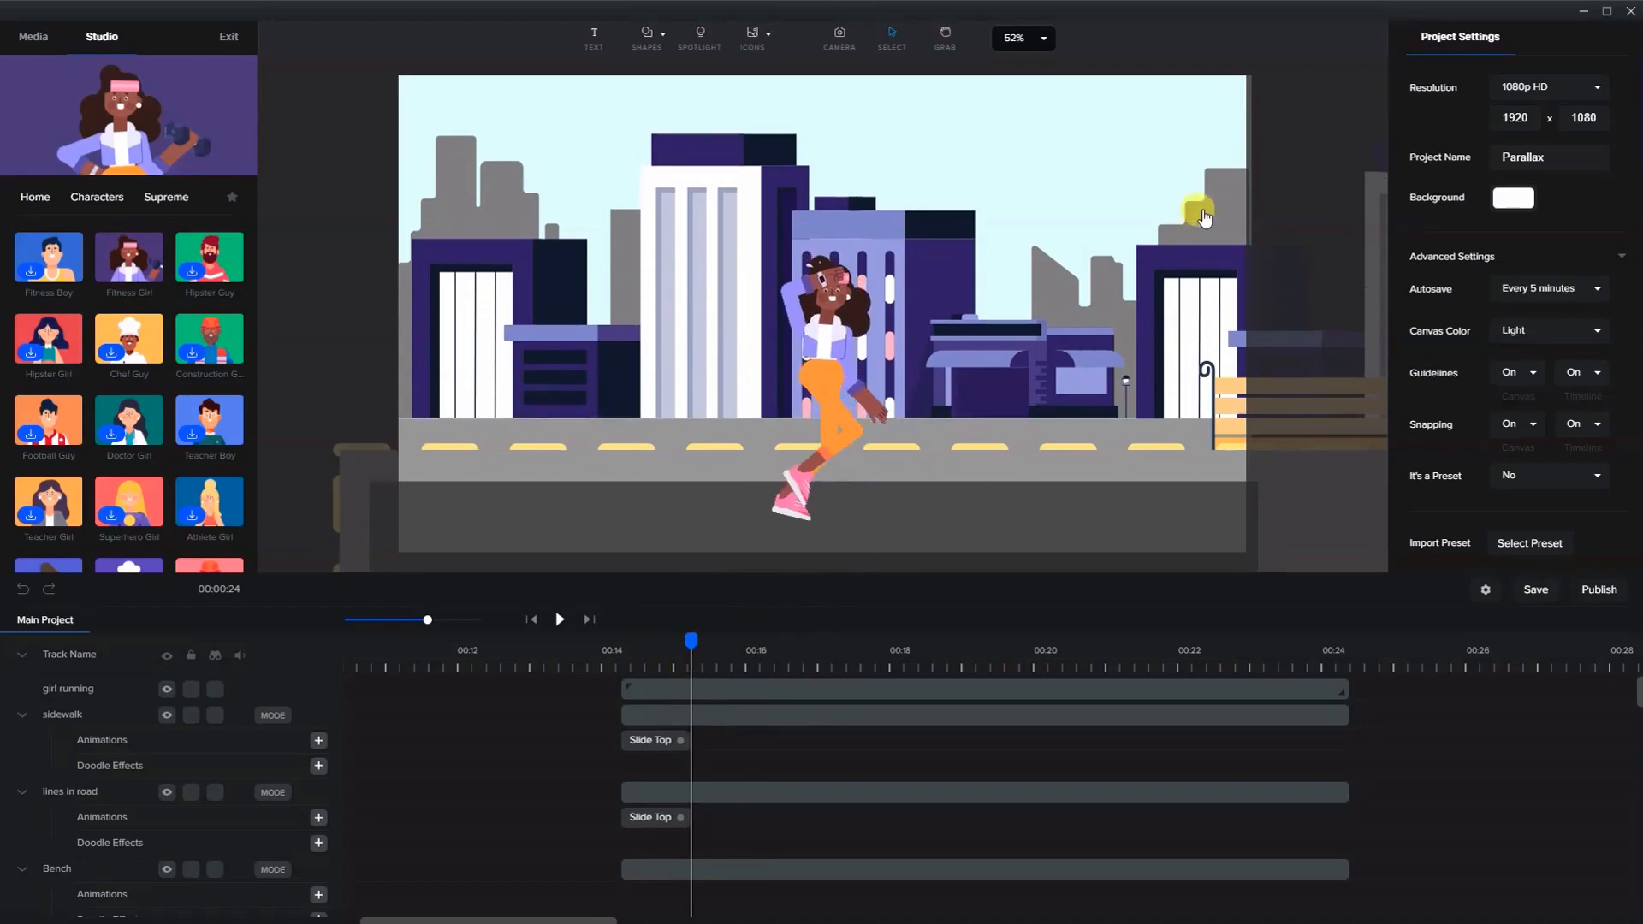
left_click(1233, 187)
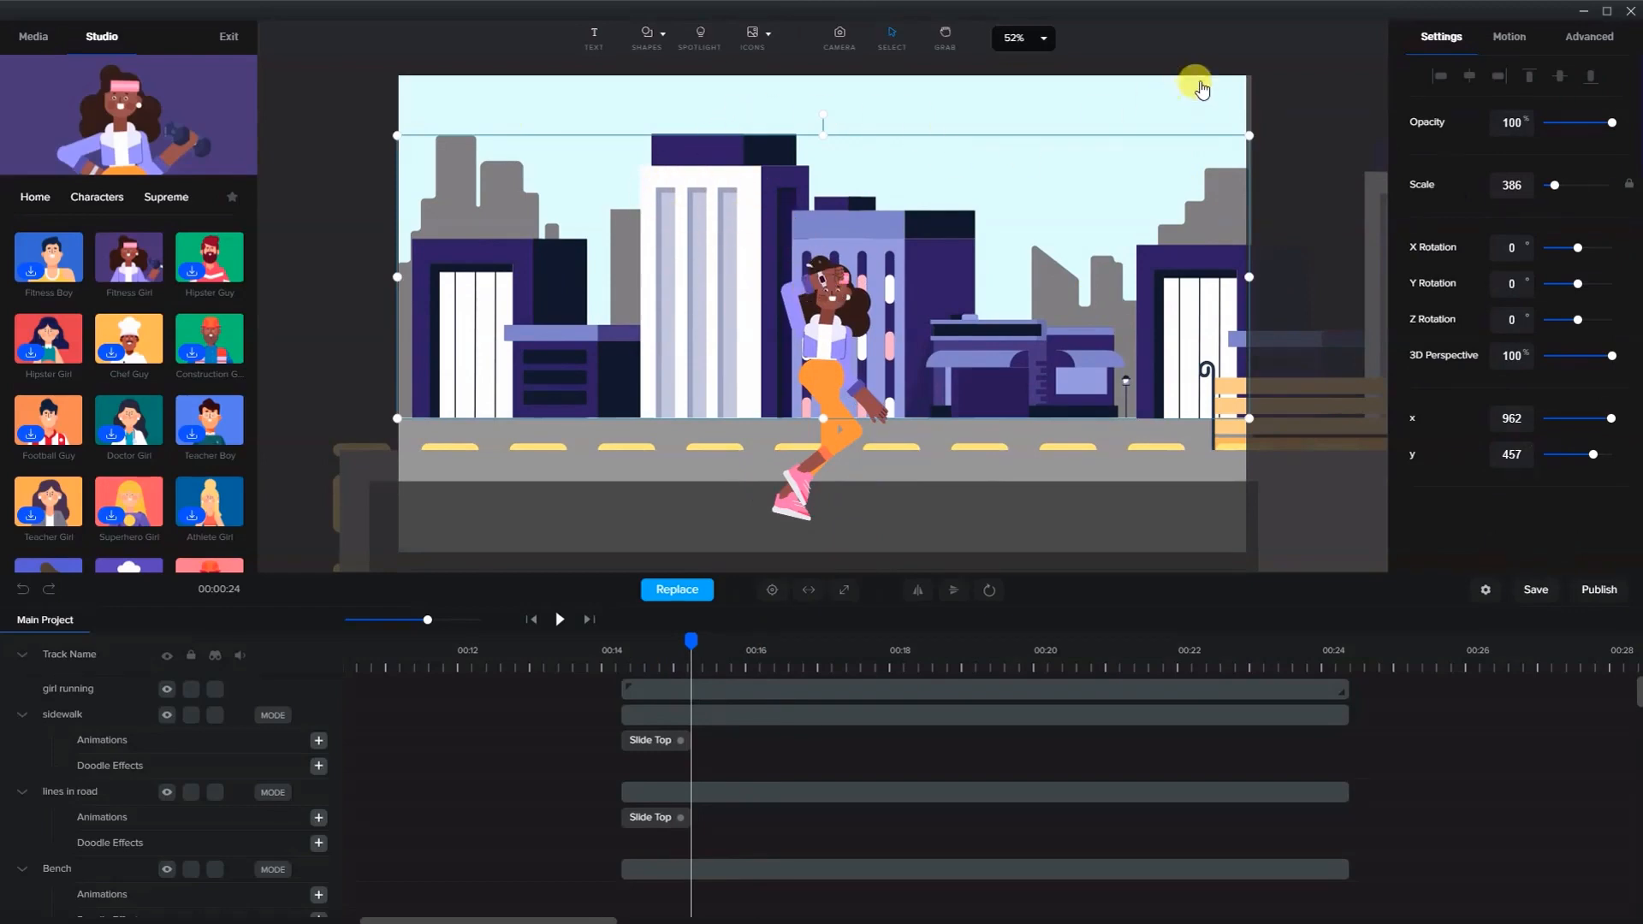
left_click(1268, 82)
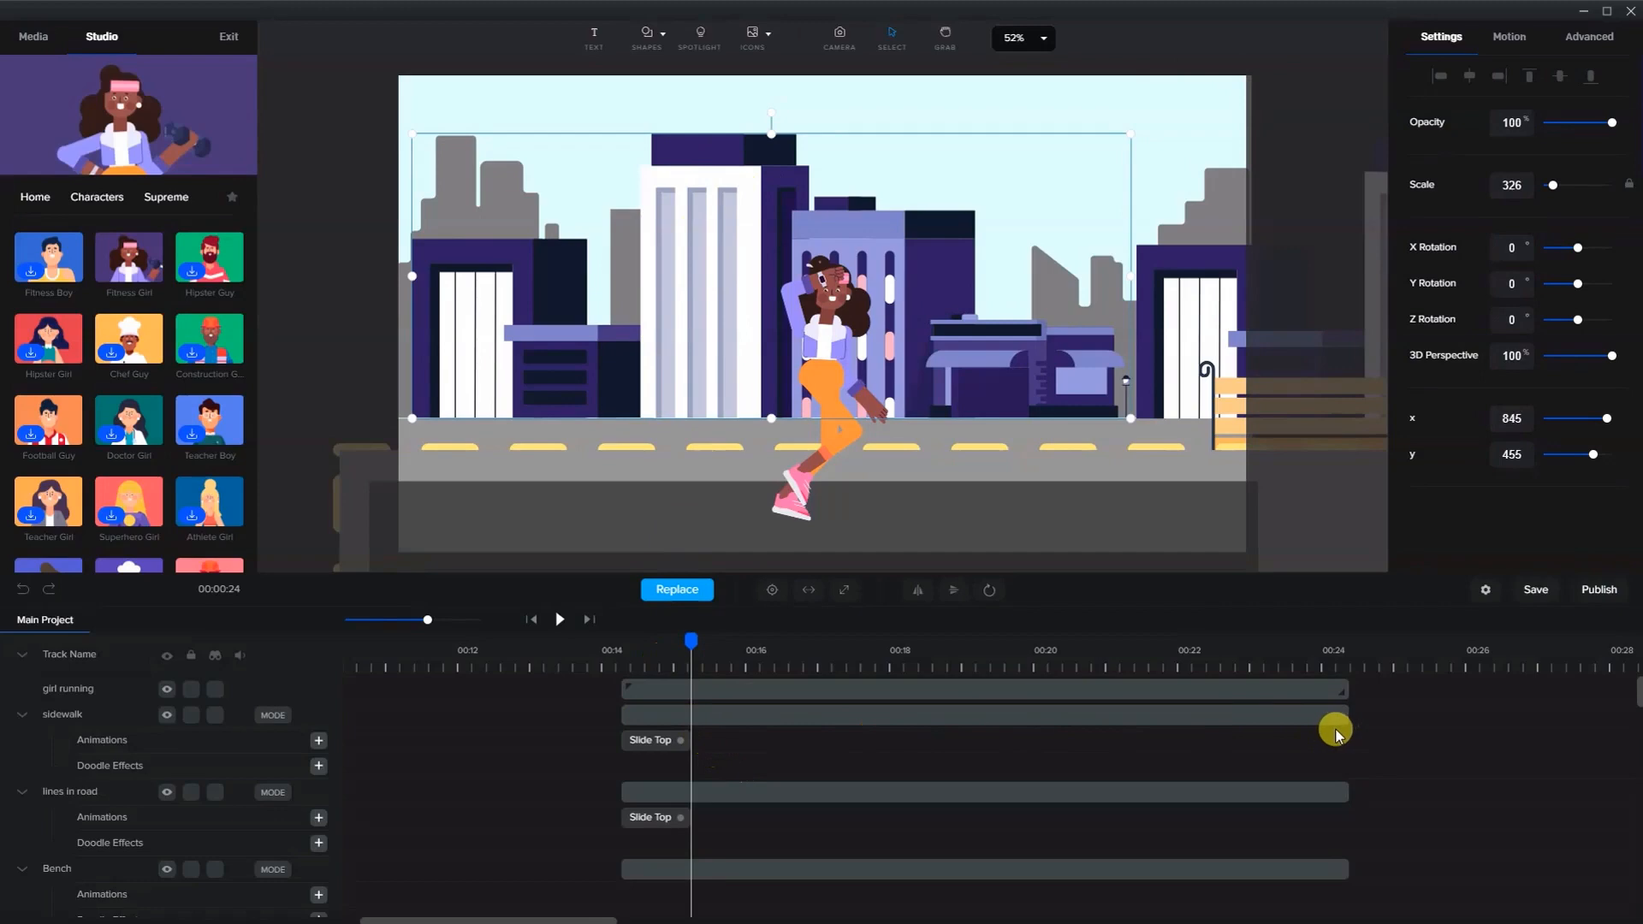
left_click_drag(745, 352, 741, 353)
left_click(710, 847)
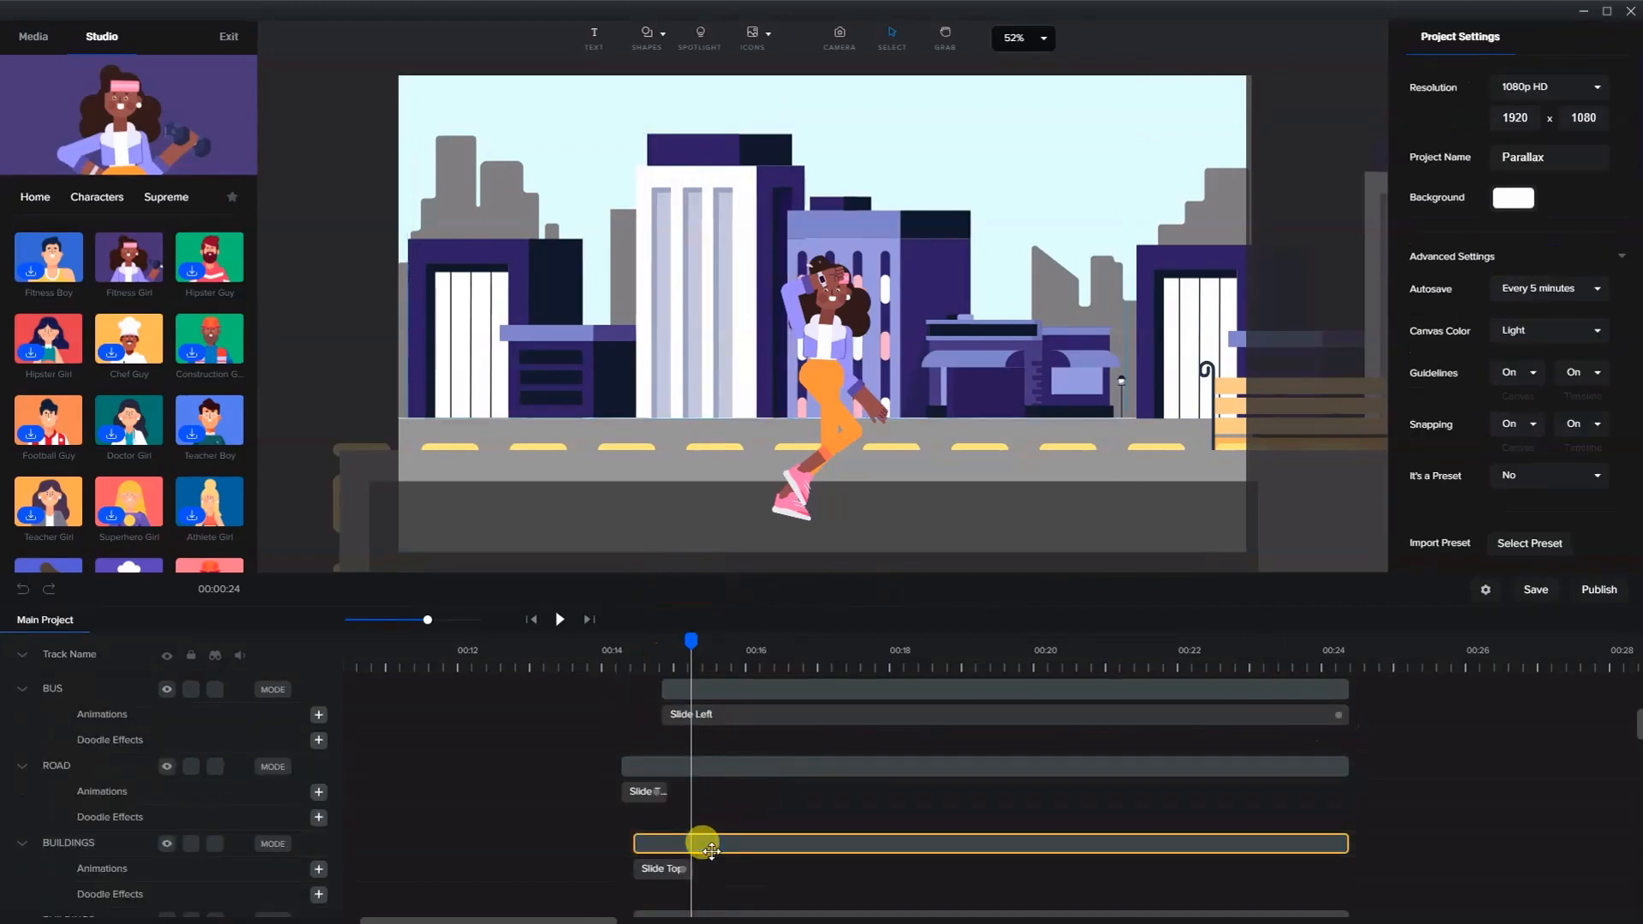
left_click(711, 847)
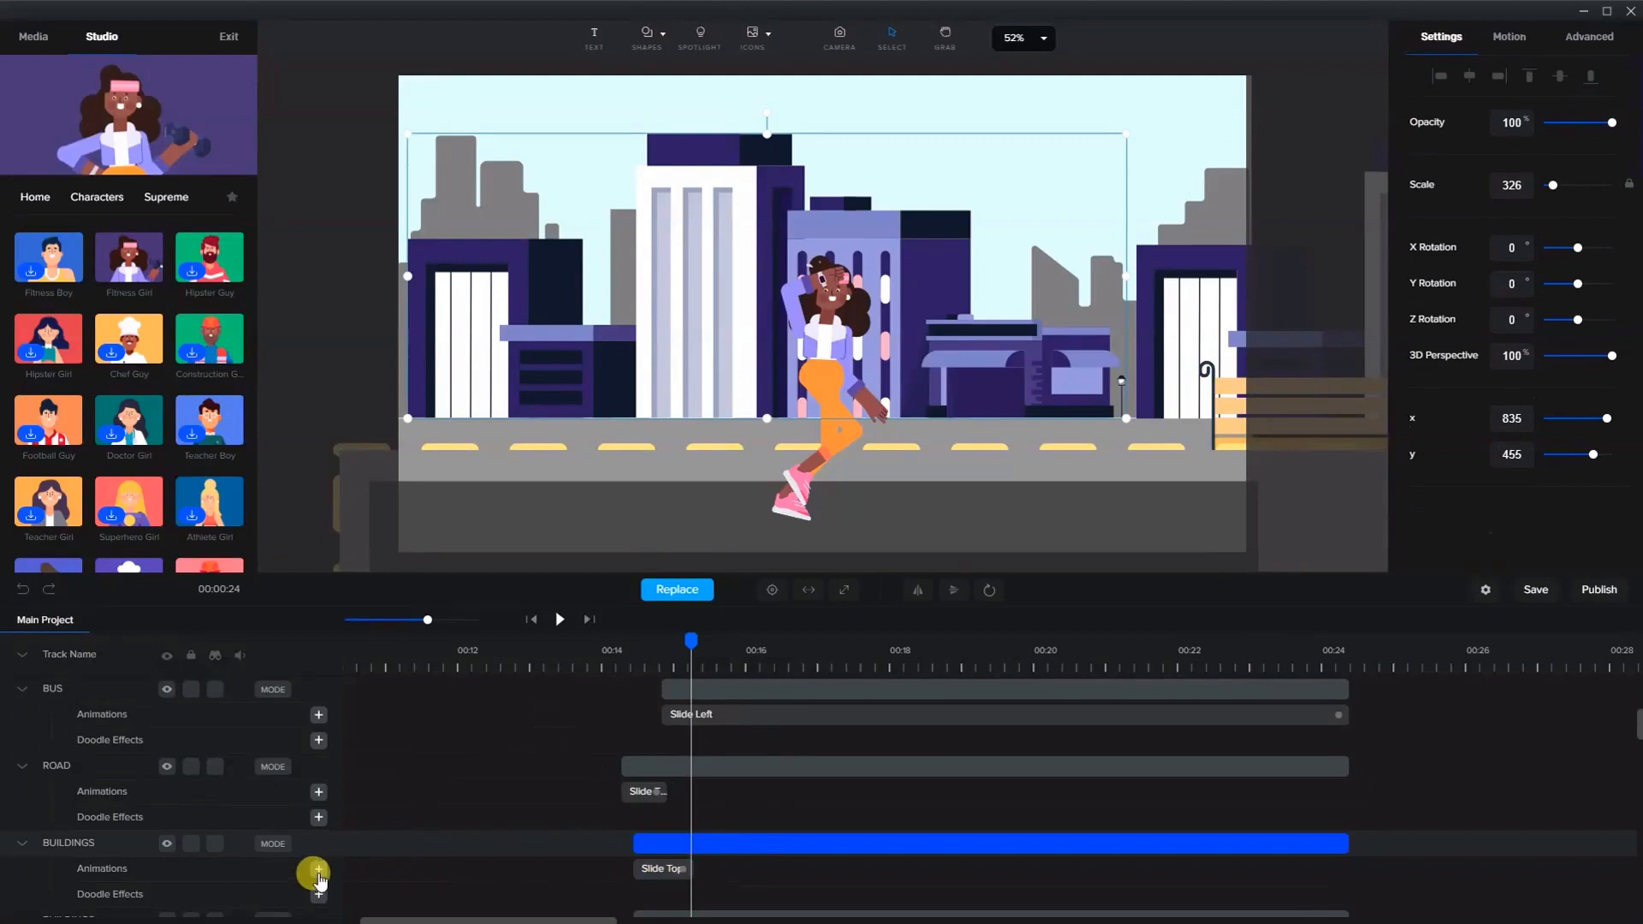
- Add a custom Position animation to the front buildings layer and set its easing to Linear
scroll(594, 851, "down", 2)
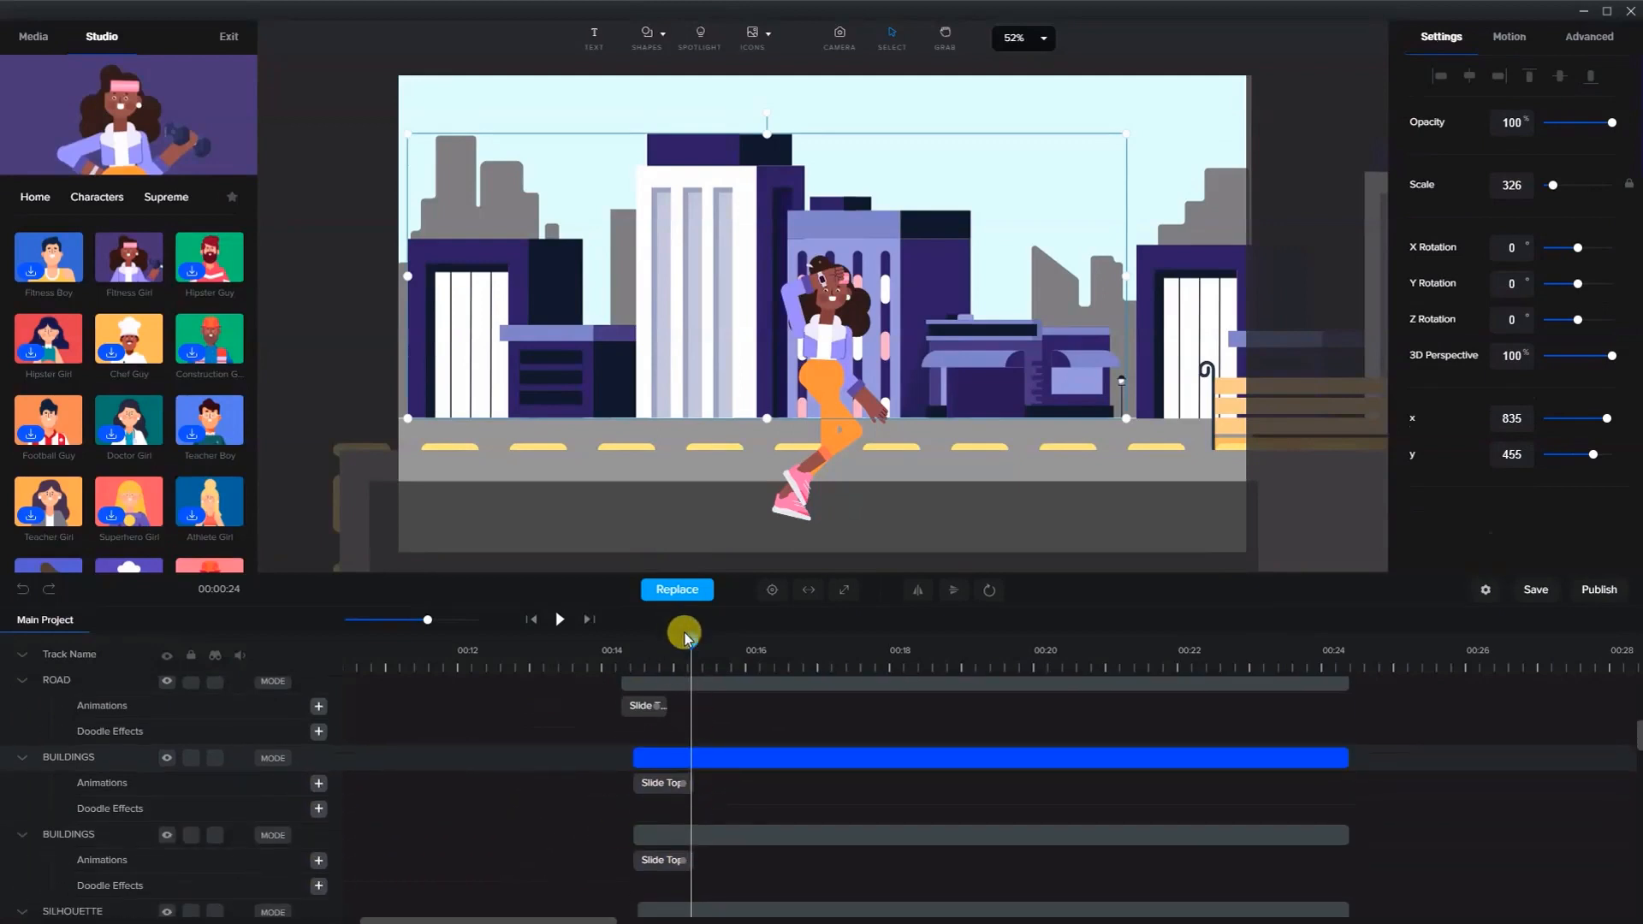
left_click_drag(693, 640, 700, 640)
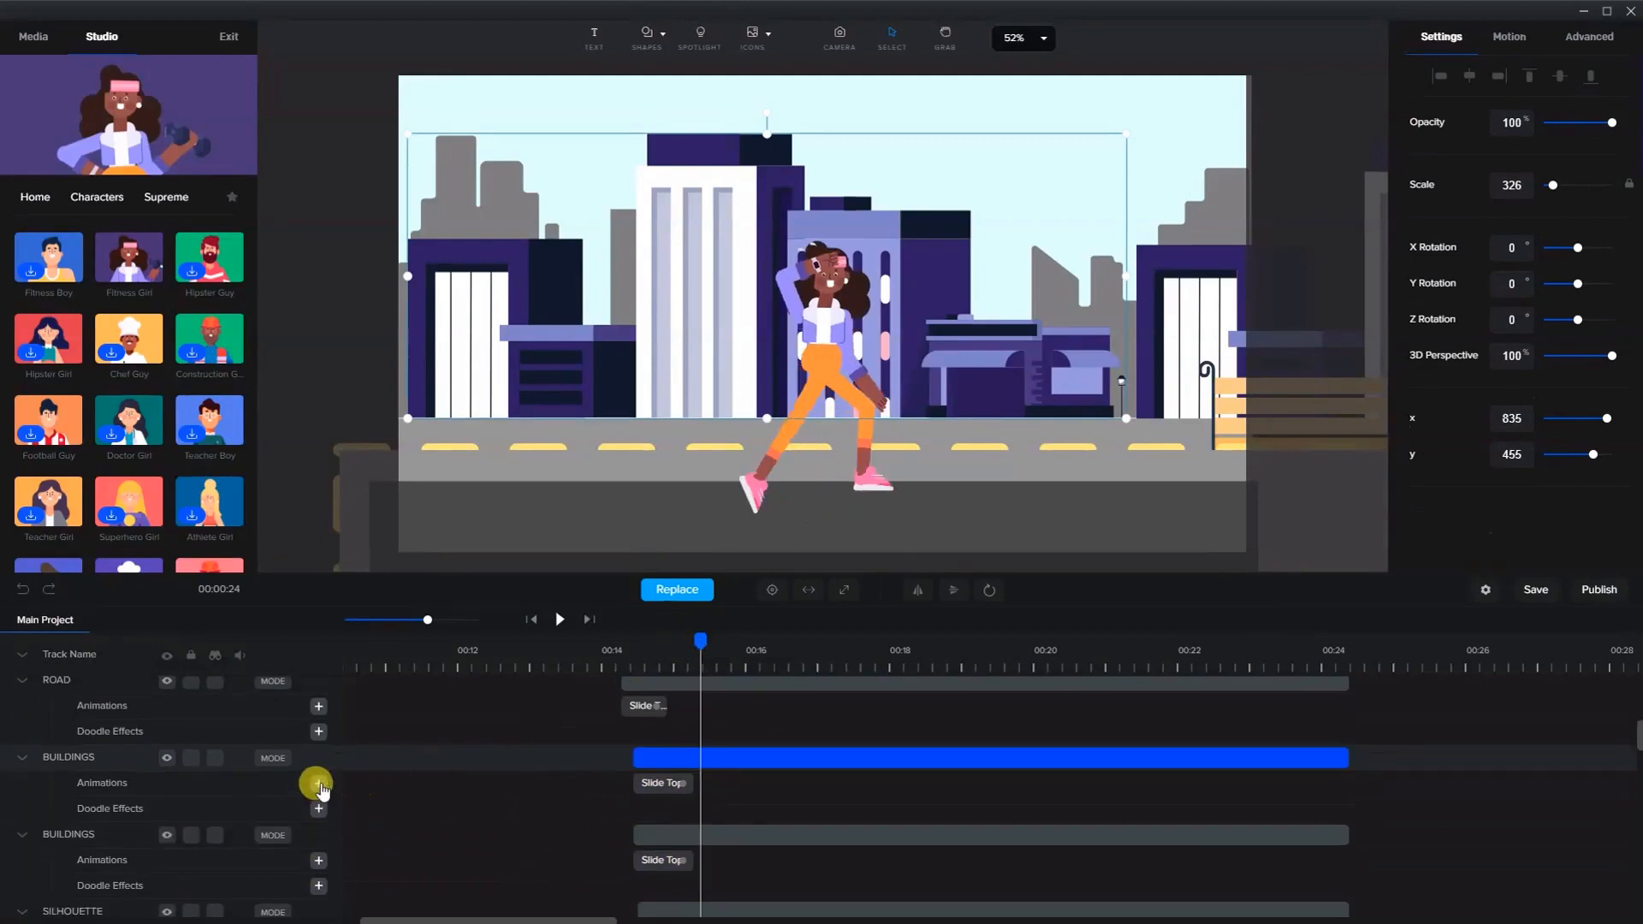
left_click(318, 784)
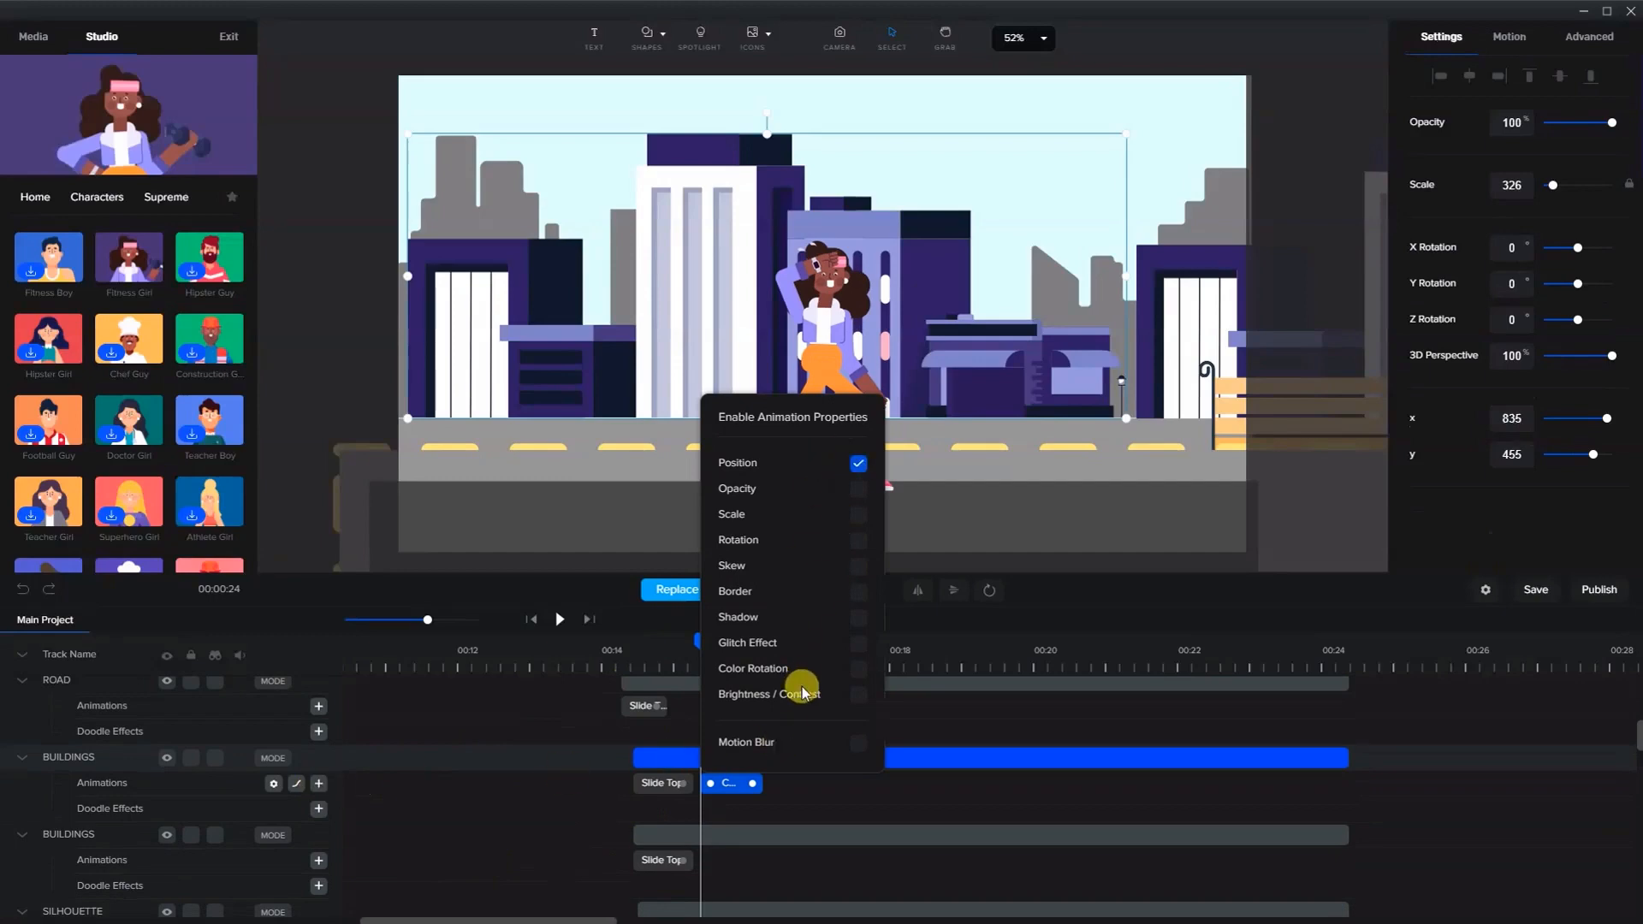
left_click(712, 784)
right_click(724, 782)
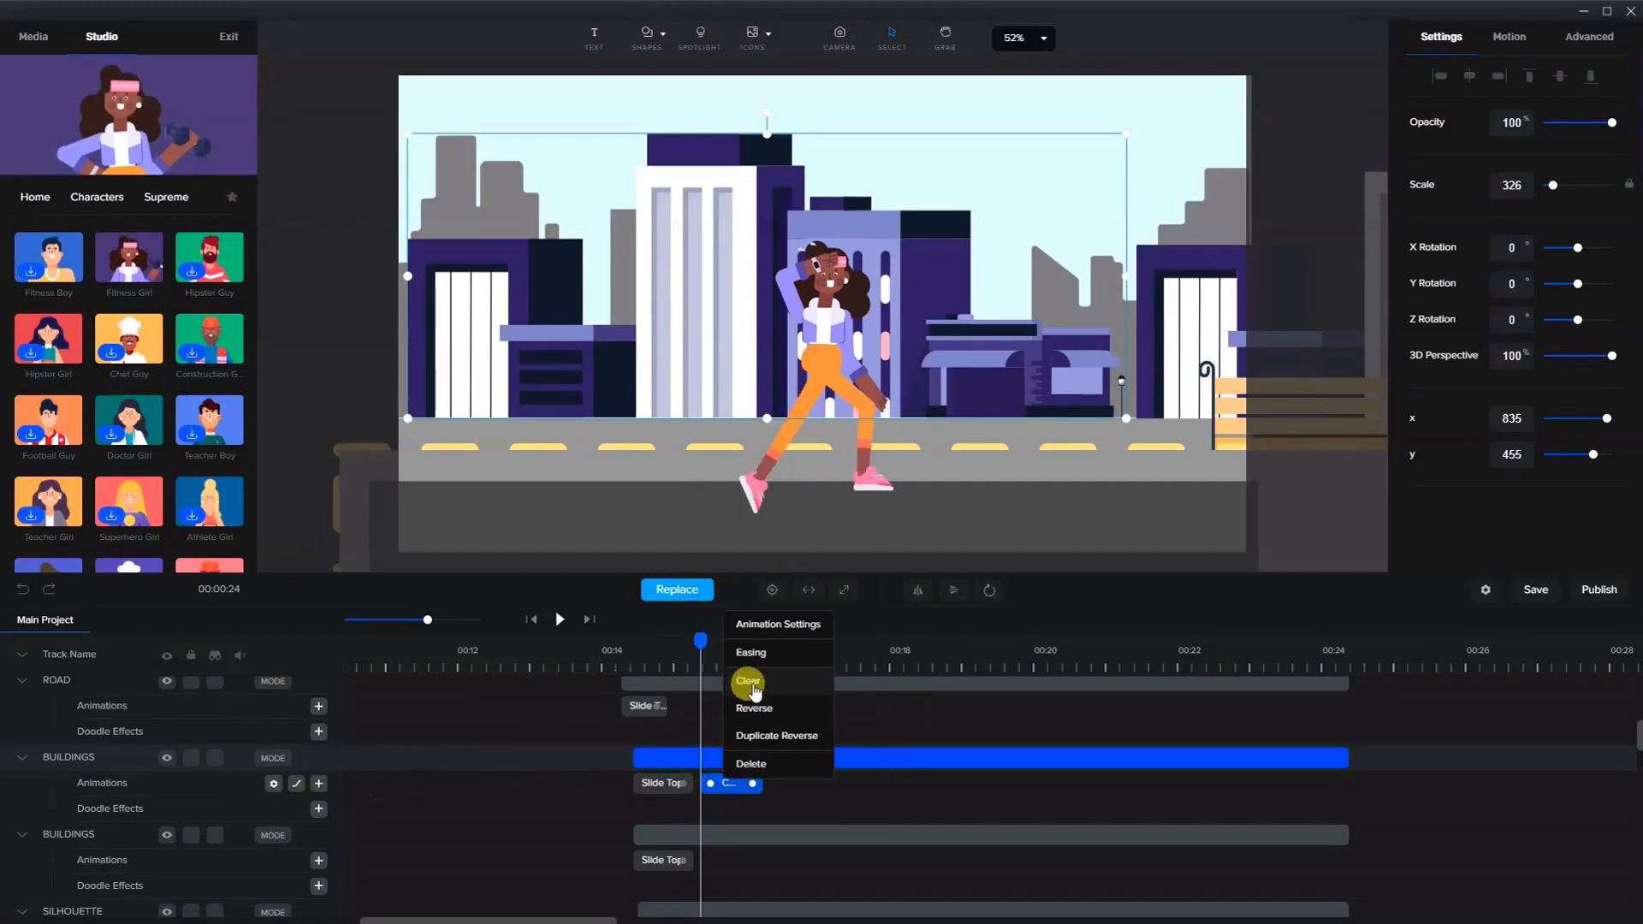
left_click(754, 652)
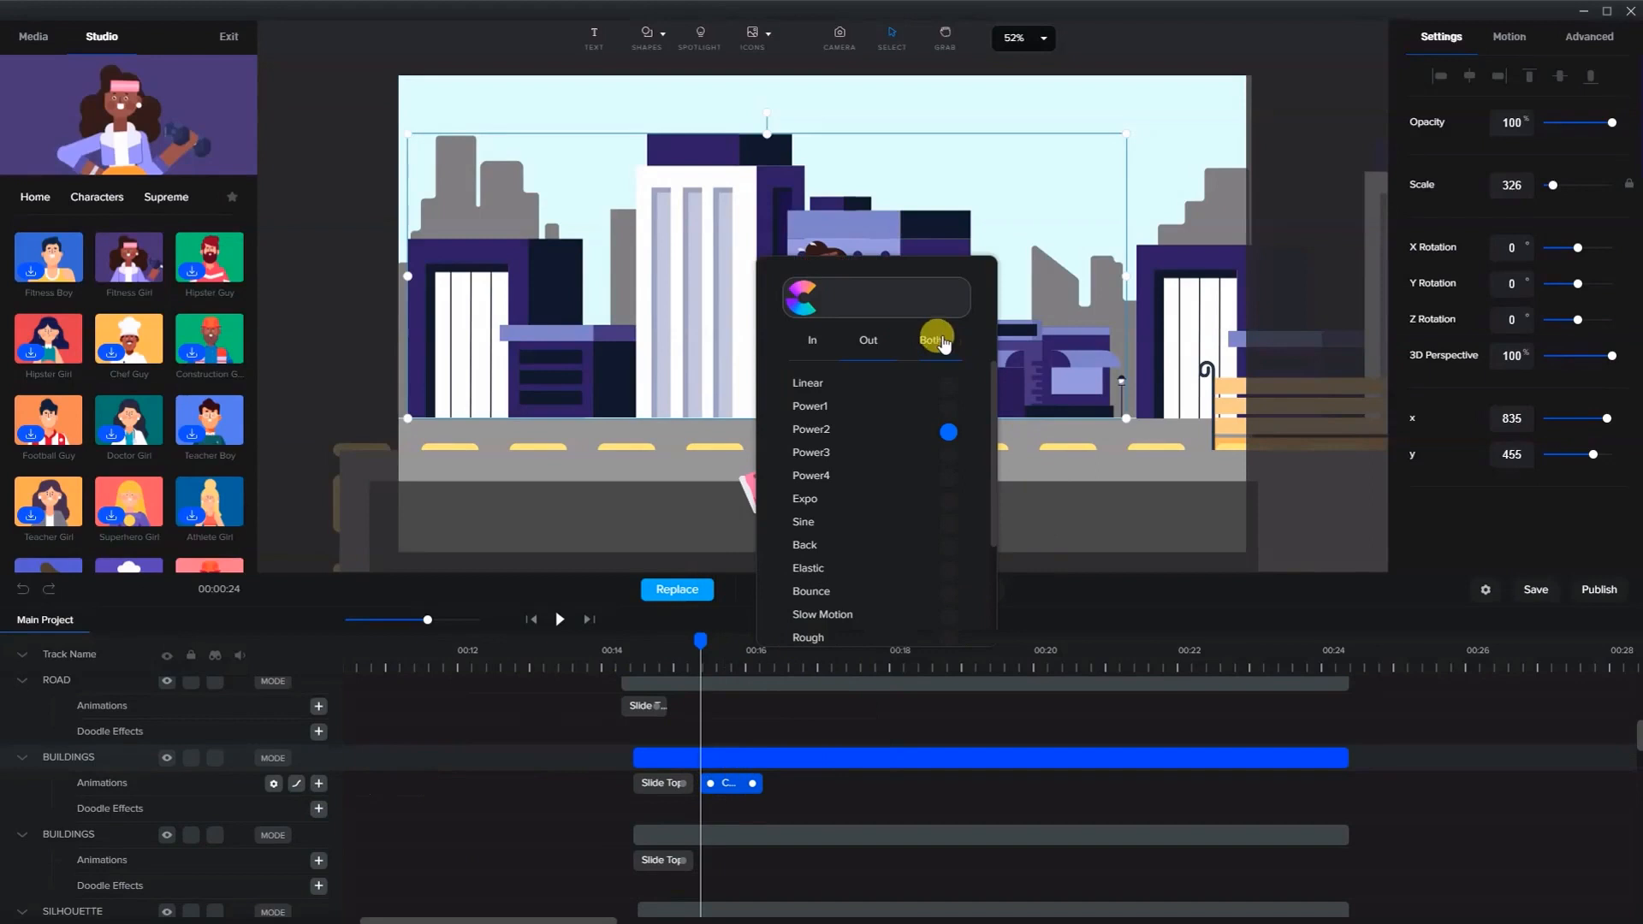
left_click(947, 382)
left_click(738, 783)
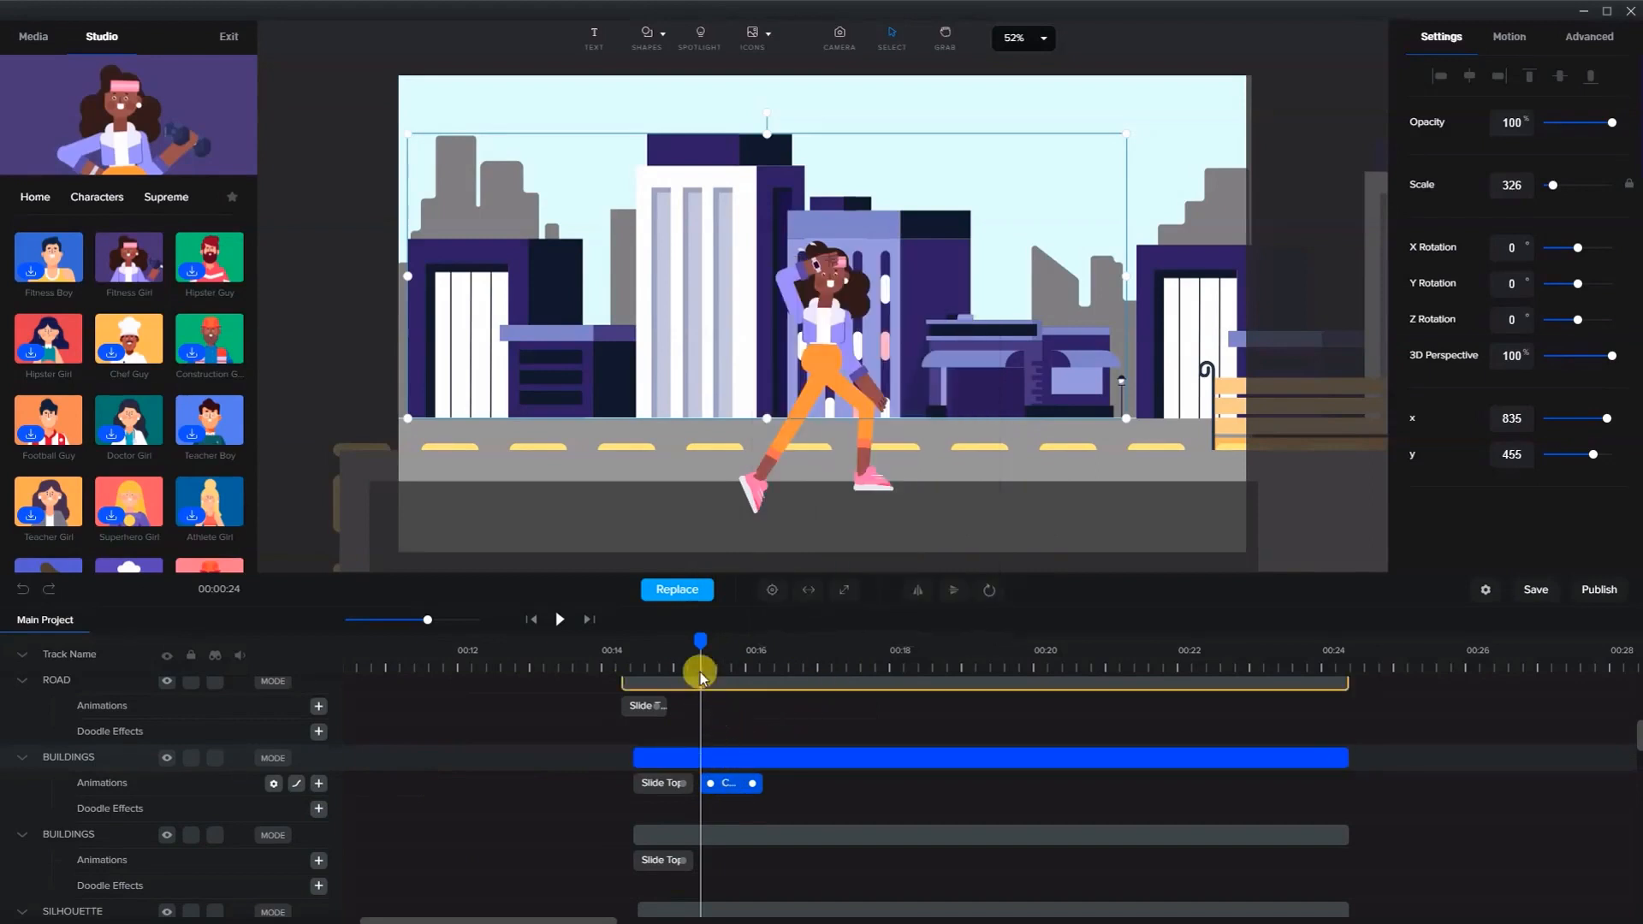
- At about 00:16, shift the front buildings far left, then stretch their custom animation to end at 00:24
left_click_drag(686, 642, 785, 649)
key("shift+Left")
key("shift+Left")
key("shift+Left")
key("shift+Left")
key("shift+Left")
key("shift+Left")
key("shift+Left")
key("shift+Left")
key("shift+Left")
key("shift+Left")
key("shift+Left")
key("shift+Left")
key("shift+Left")
key("shift+Left")
key("shift+Left")
key("shift+Left")
key("shift+Left")
key("shift+Left")
key("shift+Left")
key("shift+Left")
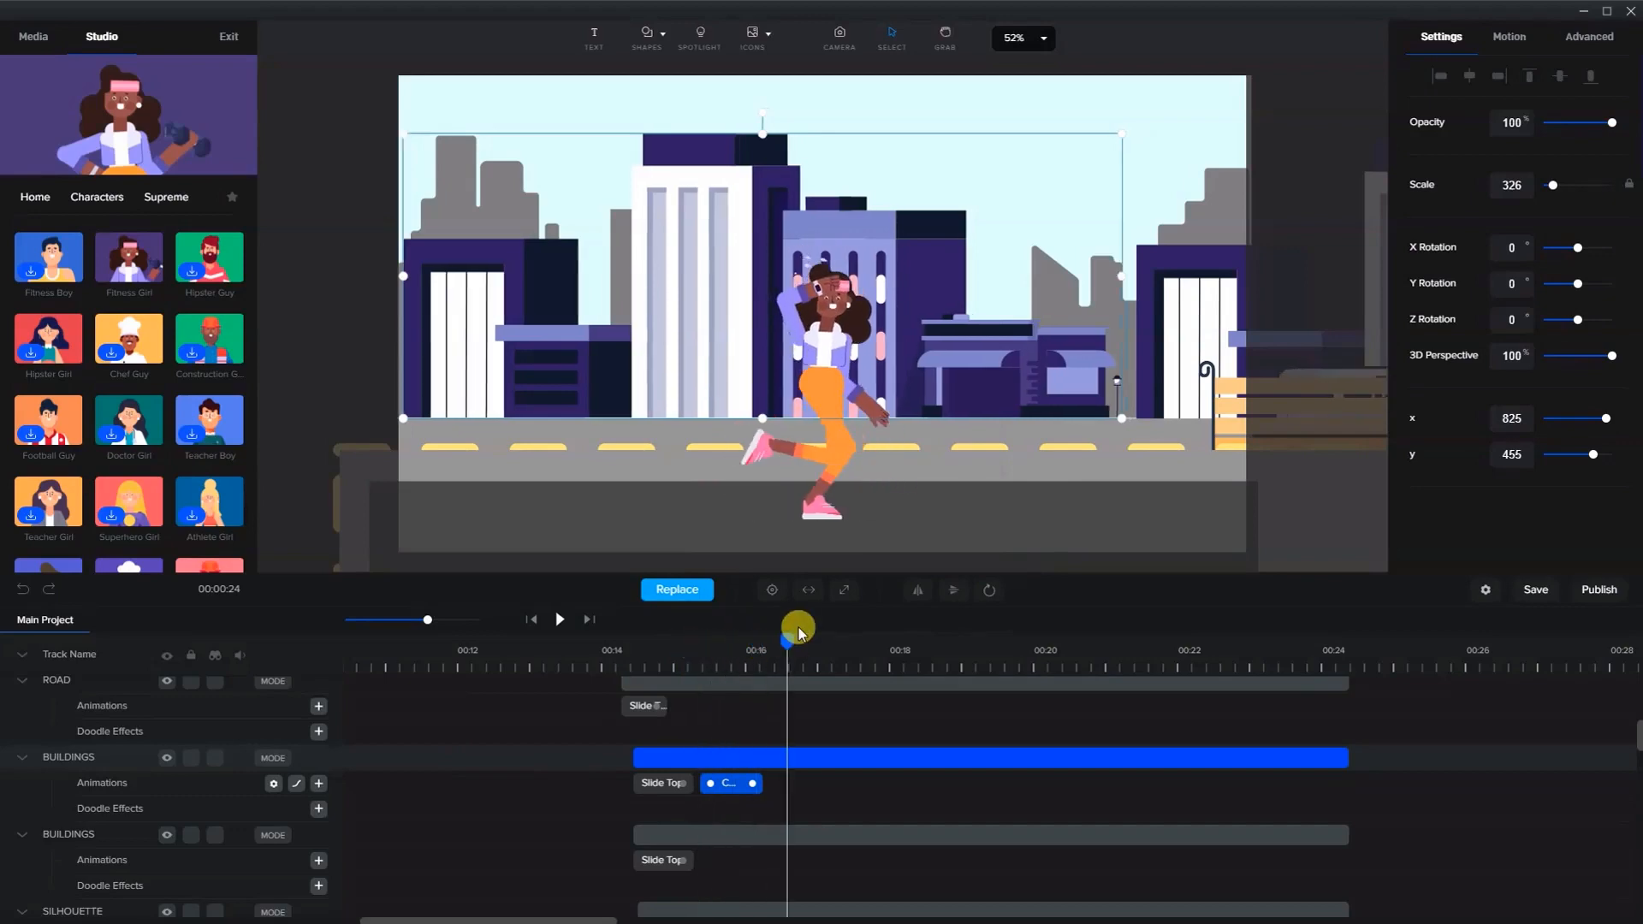
key("shift+Left")
key("shift+Left")
key("shift+Left")
key("shift+Left")
key("shift+Left")
key("shift+Left")
key("shift+Left")
key("shift+Left")
key("shift+Left")
key("shift+Left")
key("shift+Left")
key("shift+Left")
key("shift+Left")
key("shift+Left")
key("shift+Left")
key("shift+Left")
key("shift+Left")
key("shift+Left")
key("shift+Left")
key("shift+Left")
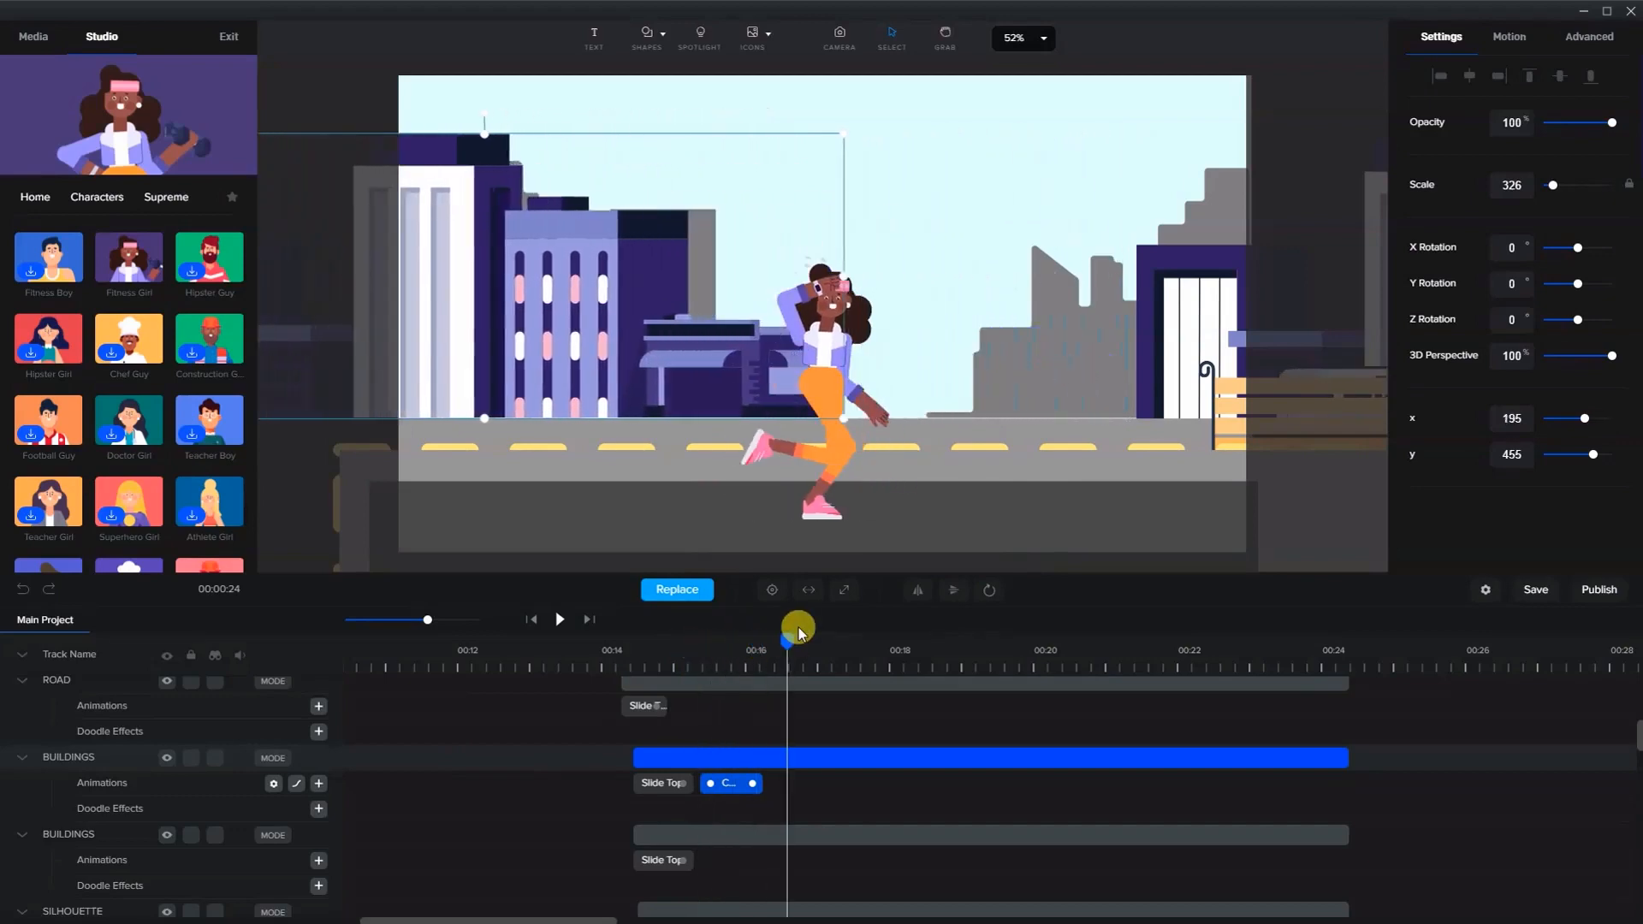
key("shift+Left")
key("shift+Left")
key("shift+Left")
key("shift+Left")
key("shift+Left")
key("shift+Left")
key("shift+Left")
key("shift+Left")
key("shift+Left")
key("shift+Left")
key("shift+Left")
key("shift+Left")
key("shift+Left")
key("shift+Left")
key("shift+Left")
key("shift+Left")
key("shift+Left")
key("shift+Left")
key("shift+Left")
key("shift+Left")
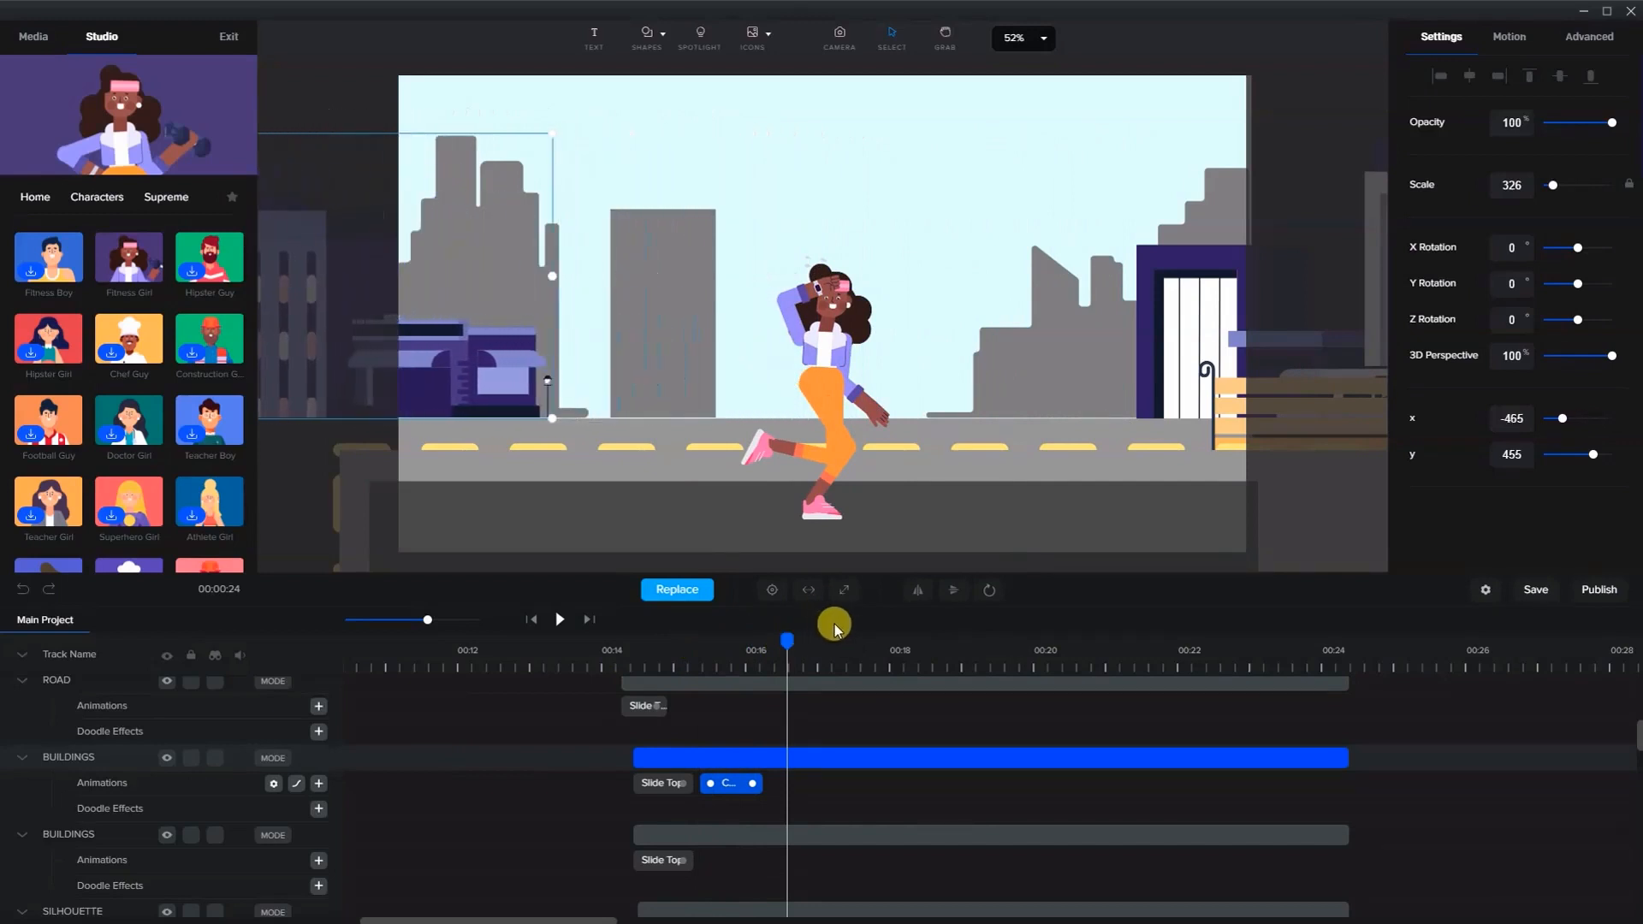
left_click_drag(787, 635, 747, 652)
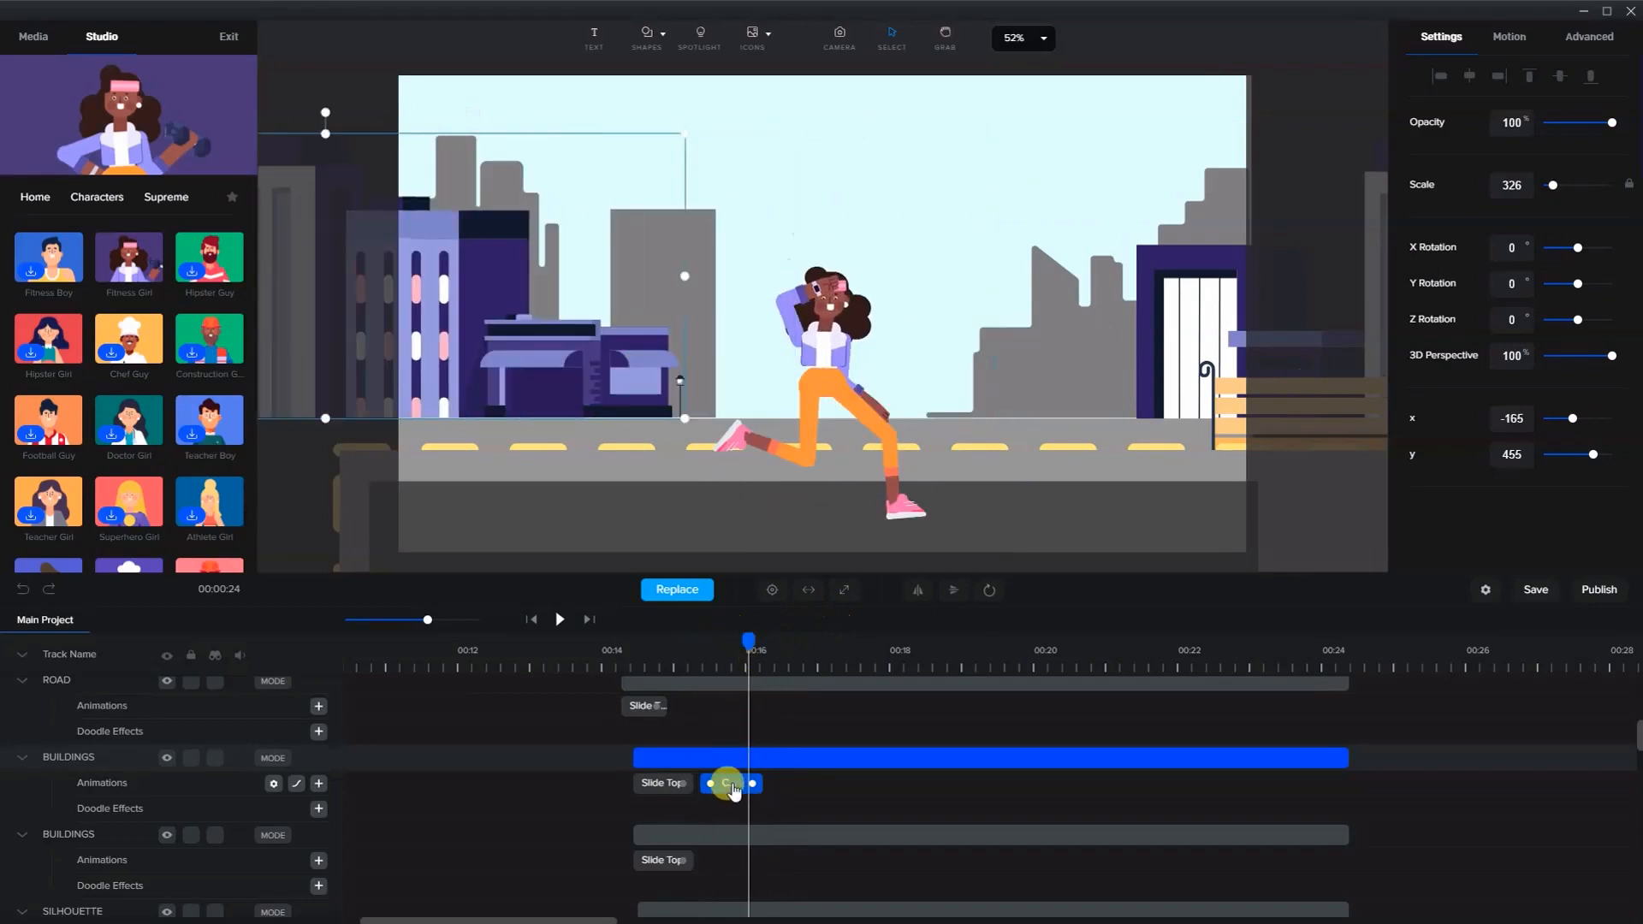
left_click_drag(734, 783, 1340, 799)
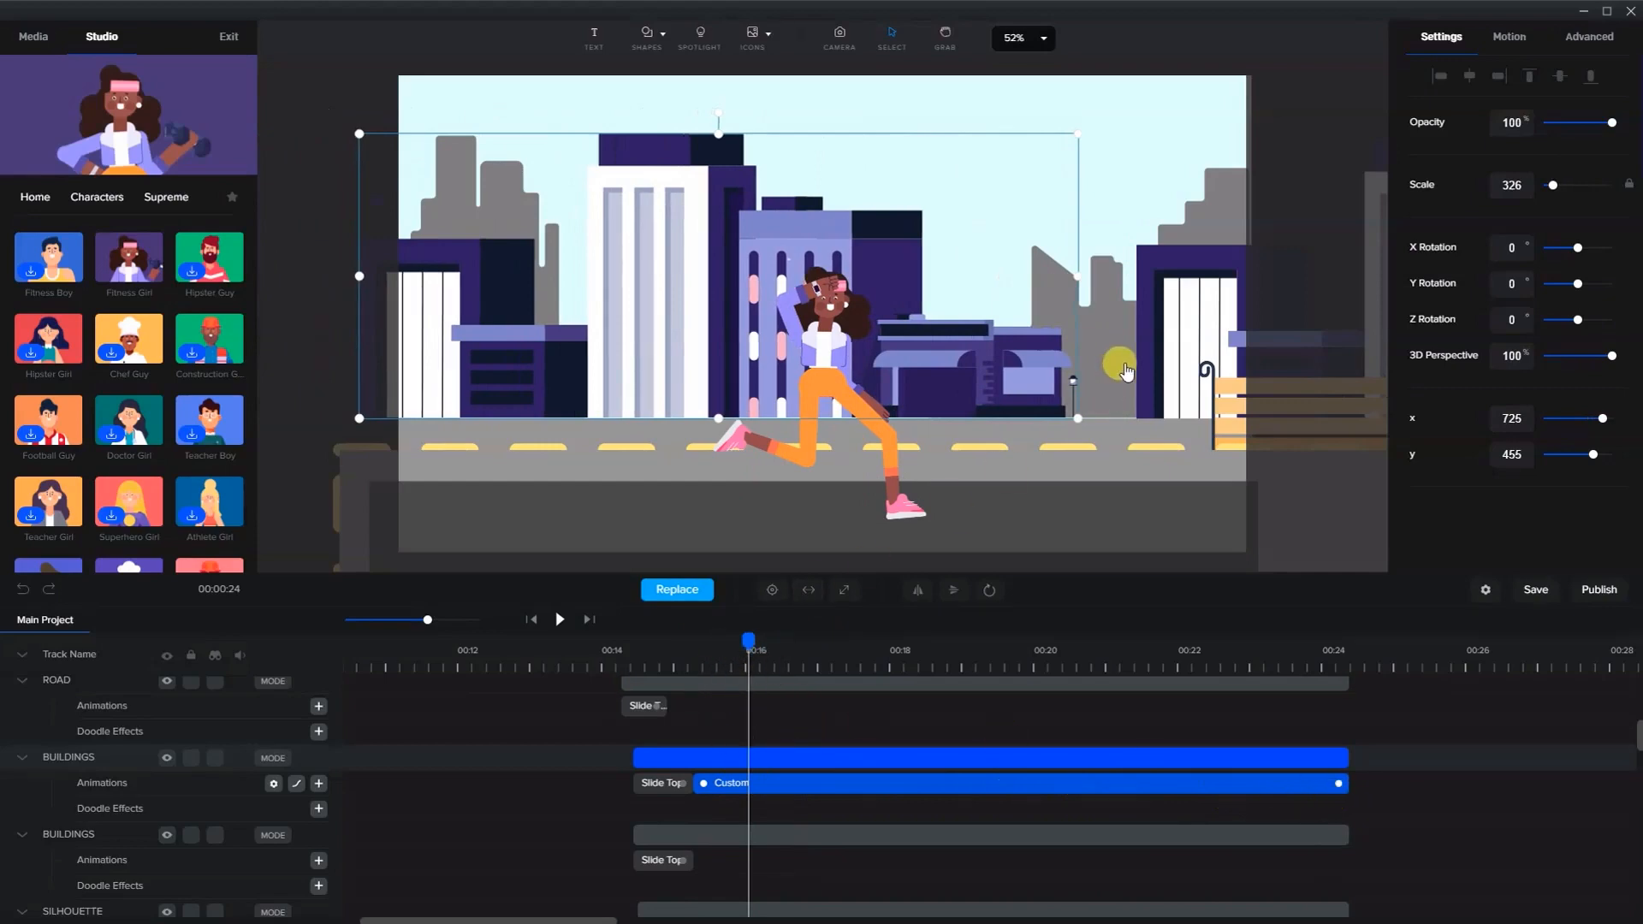
- Add a custom Position animation to the rear buildings layer and review its easing settings
left_click(1173, 322)
left_click(715, 785)
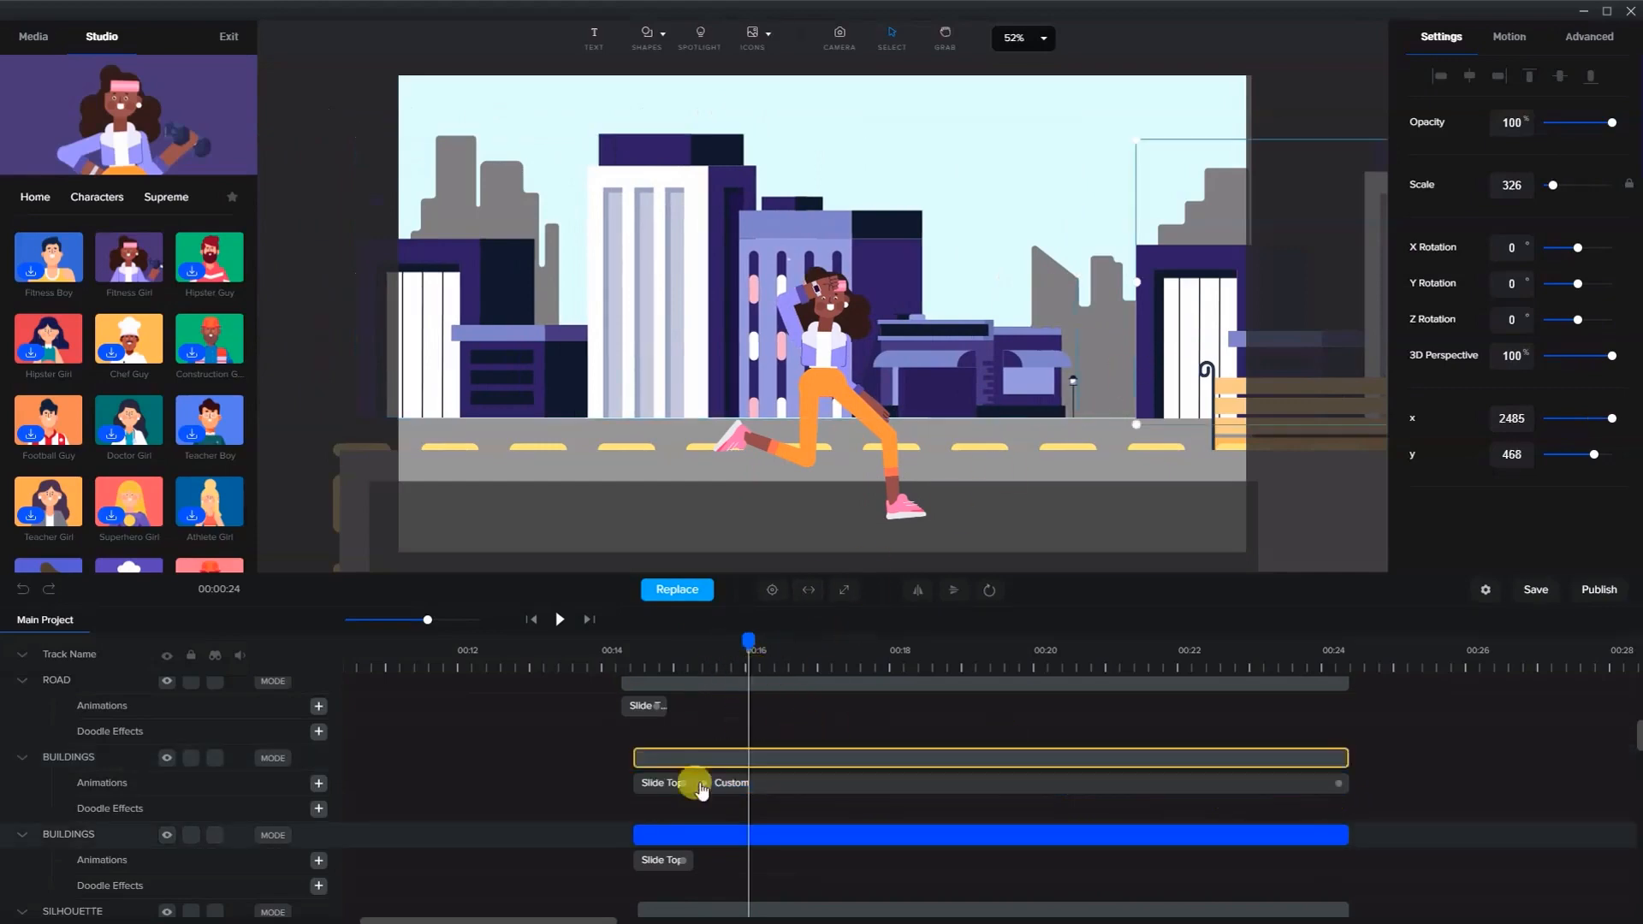
left_click(321, 839)
left_click(319, 861)
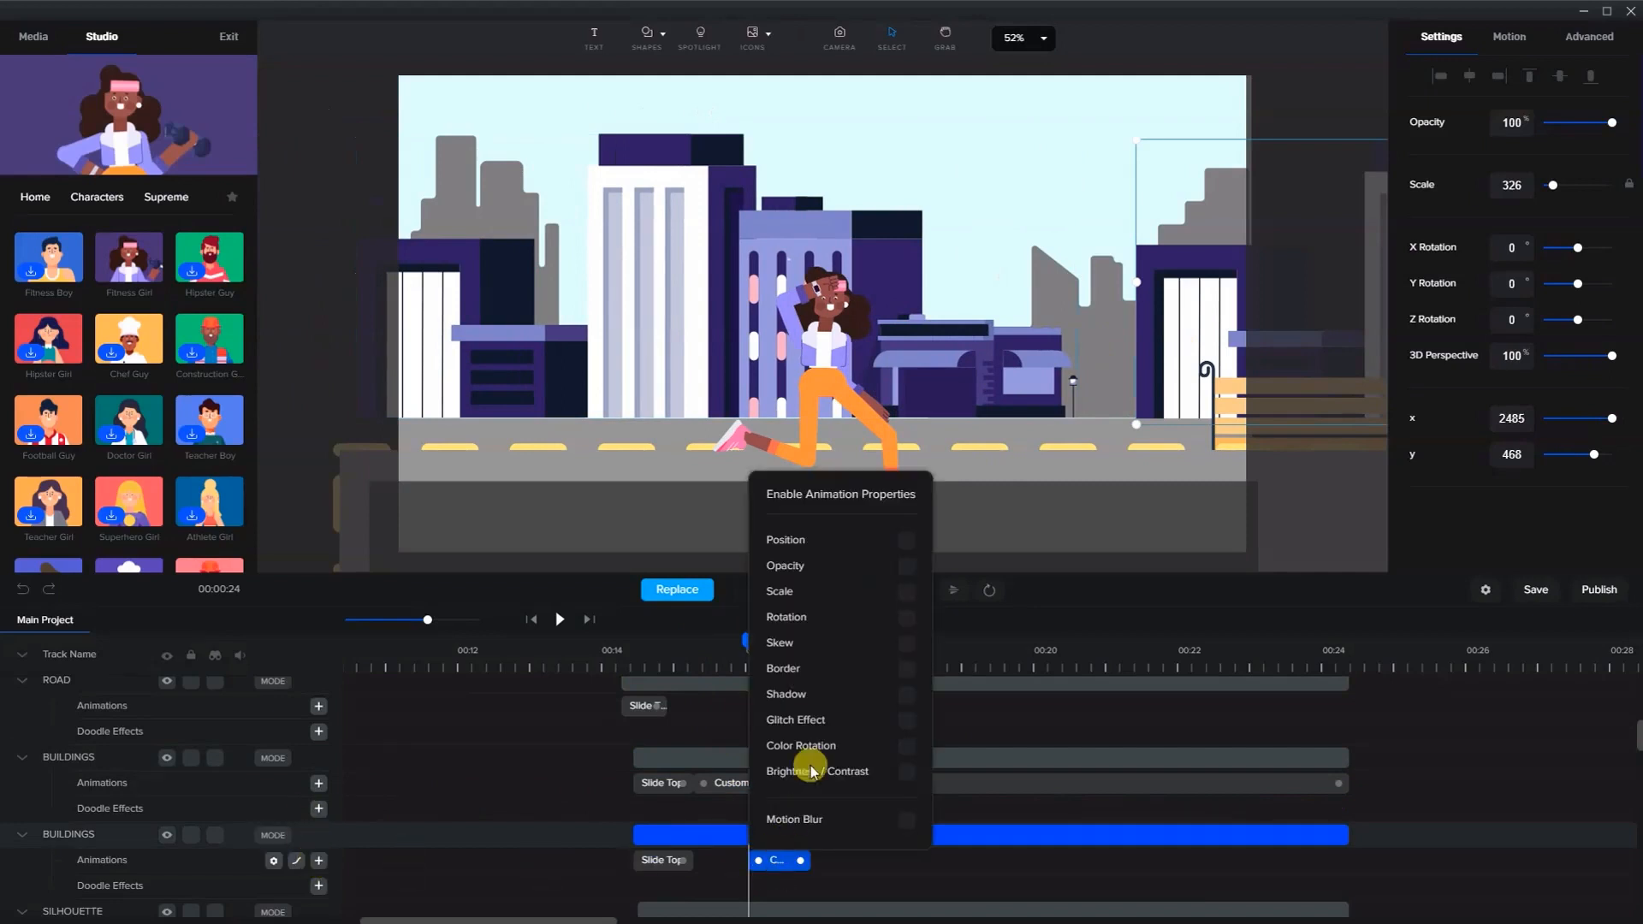
left_click(905, 542)
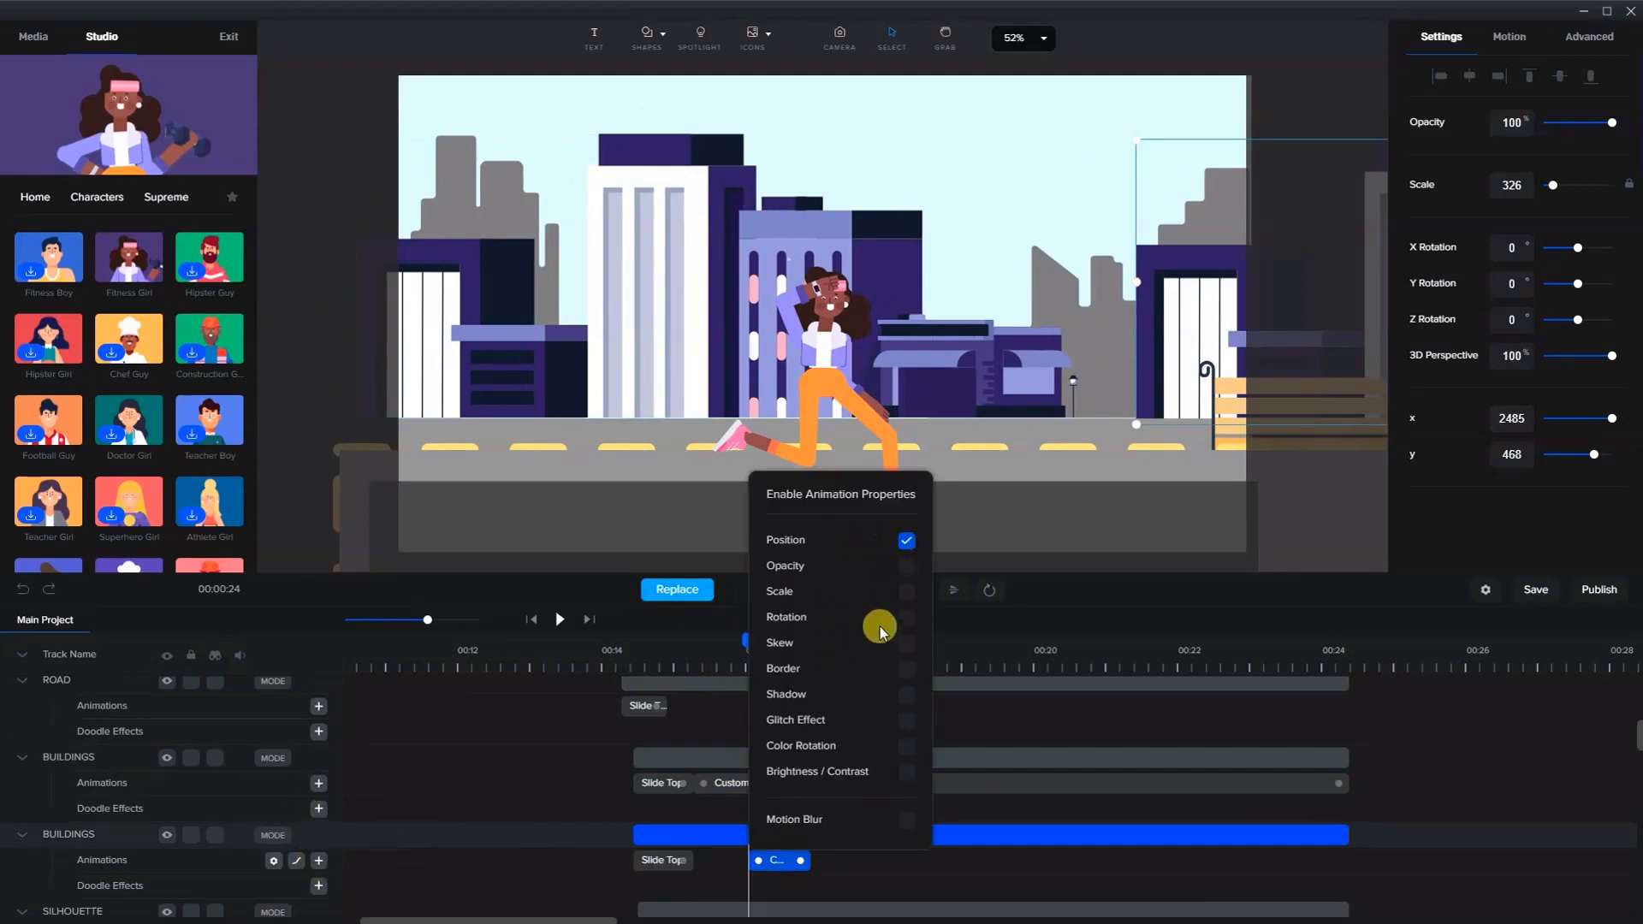
right_click(774, 860)
left_click(822, 710)
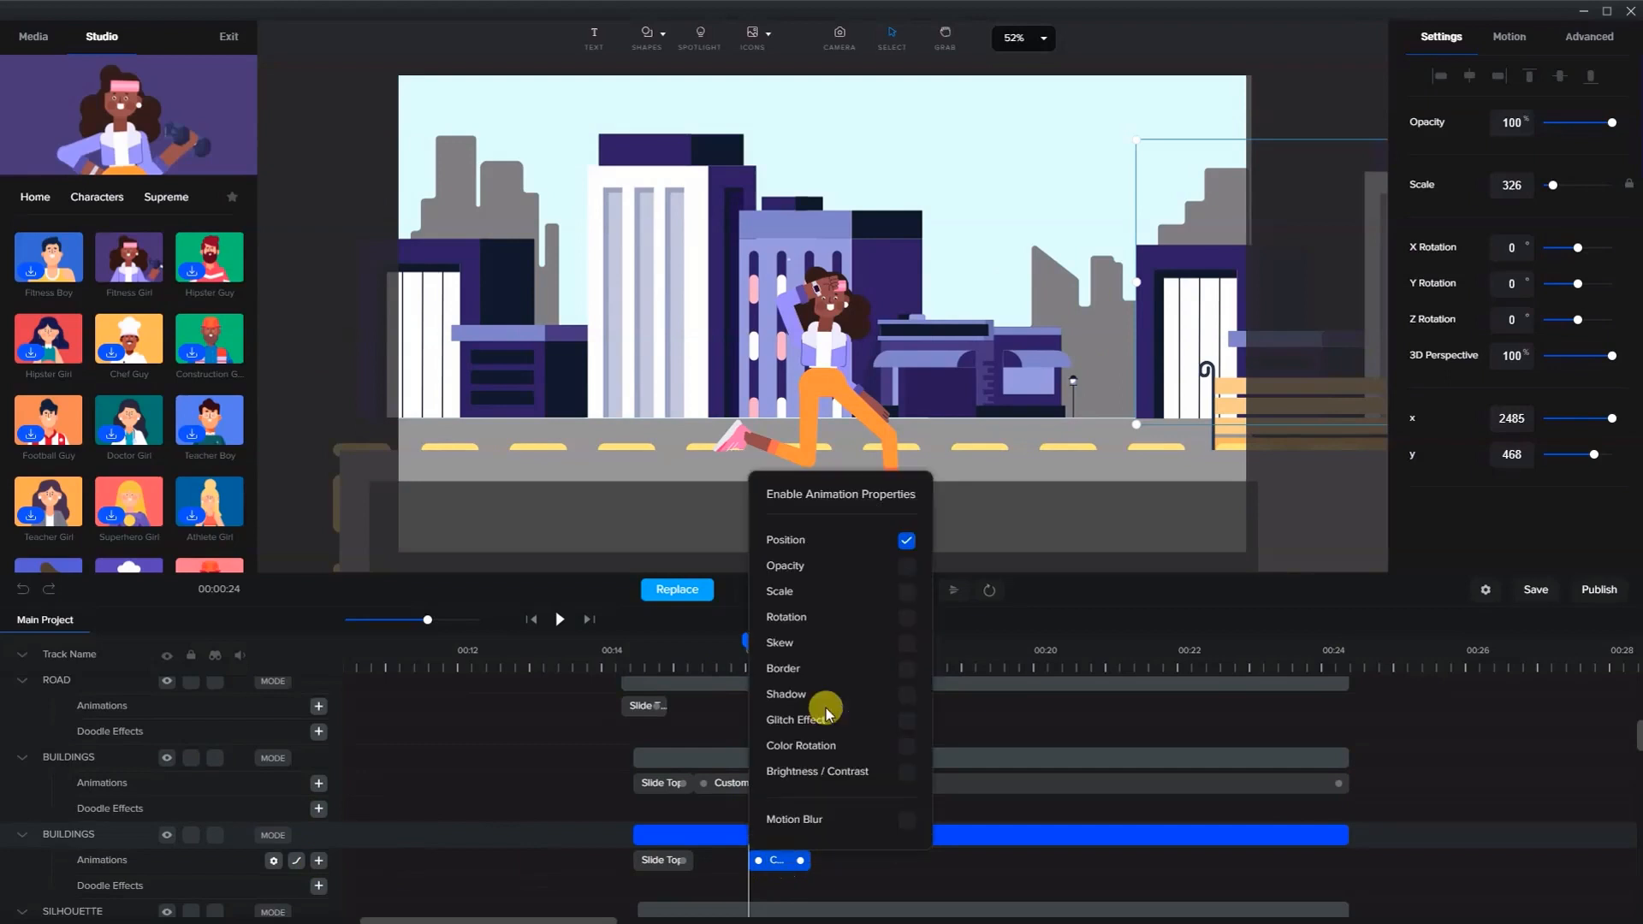
right_click(778, 855)
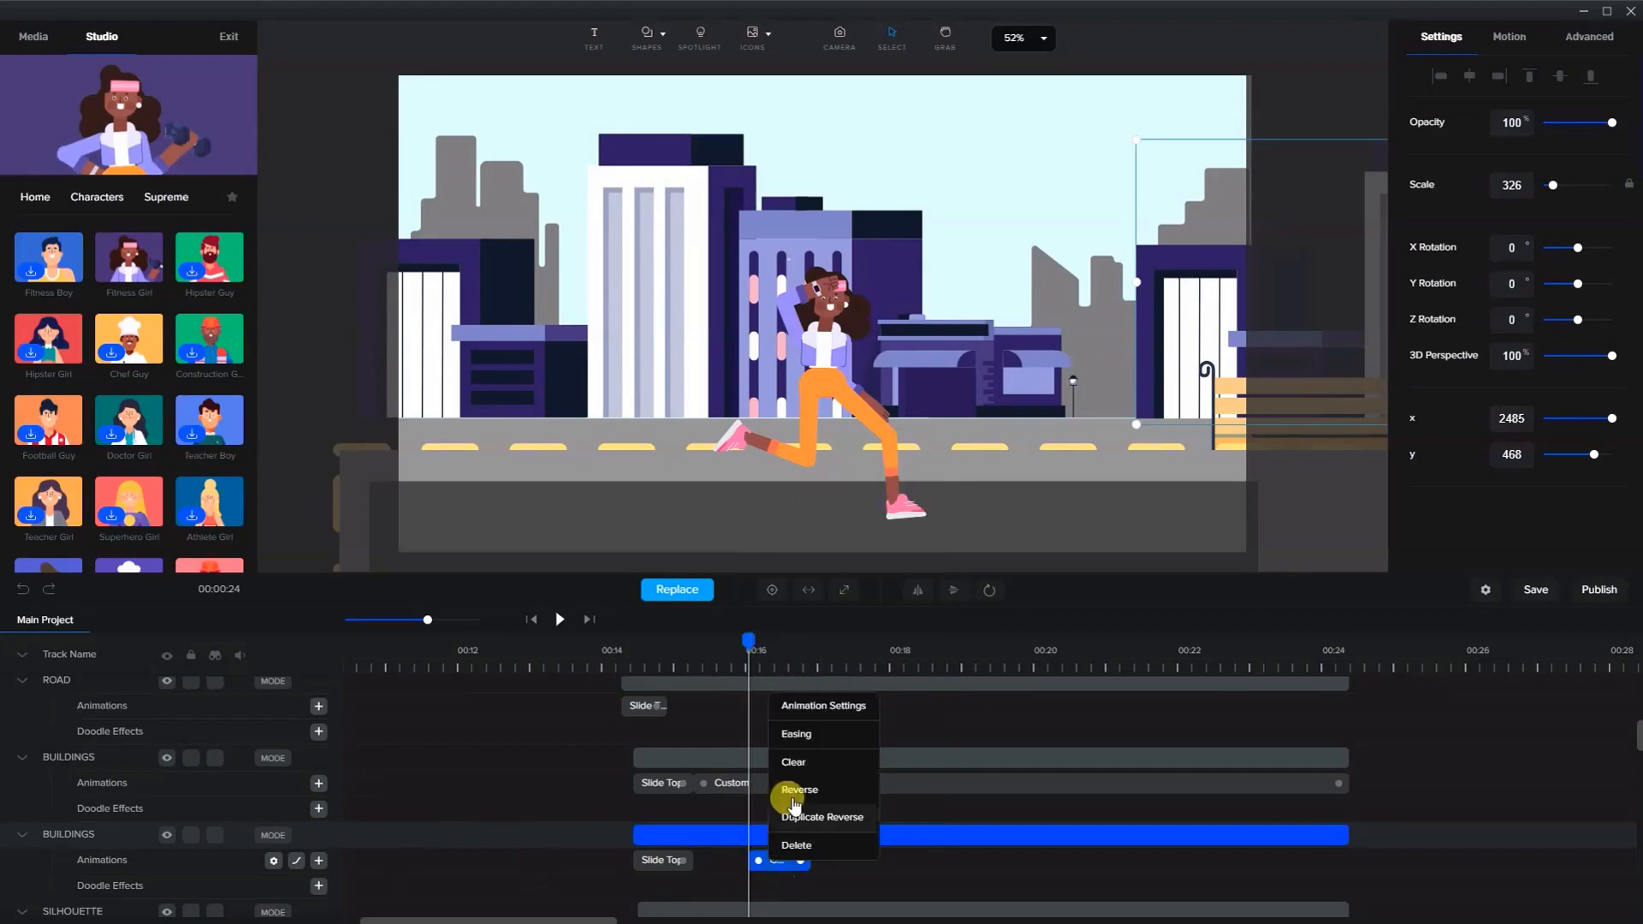
left_click(789, 750)
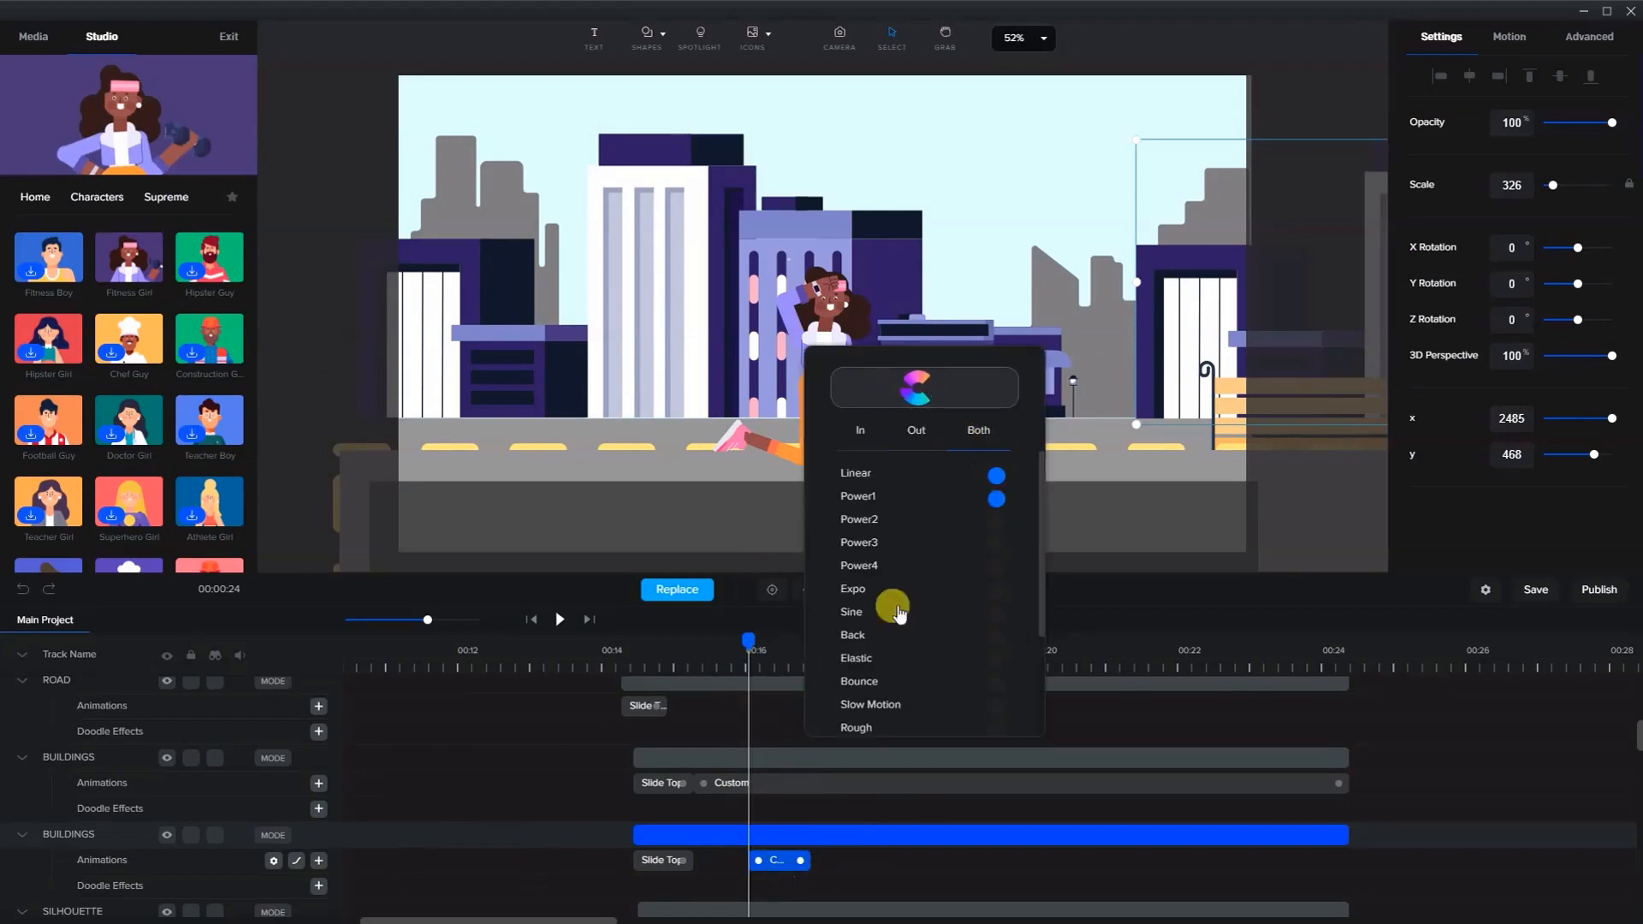
left_click(777, 858)
- Set the playhead to 00:24 and move the bus right, next to the bench
left_click_drag(747, 640, 1342, 659)
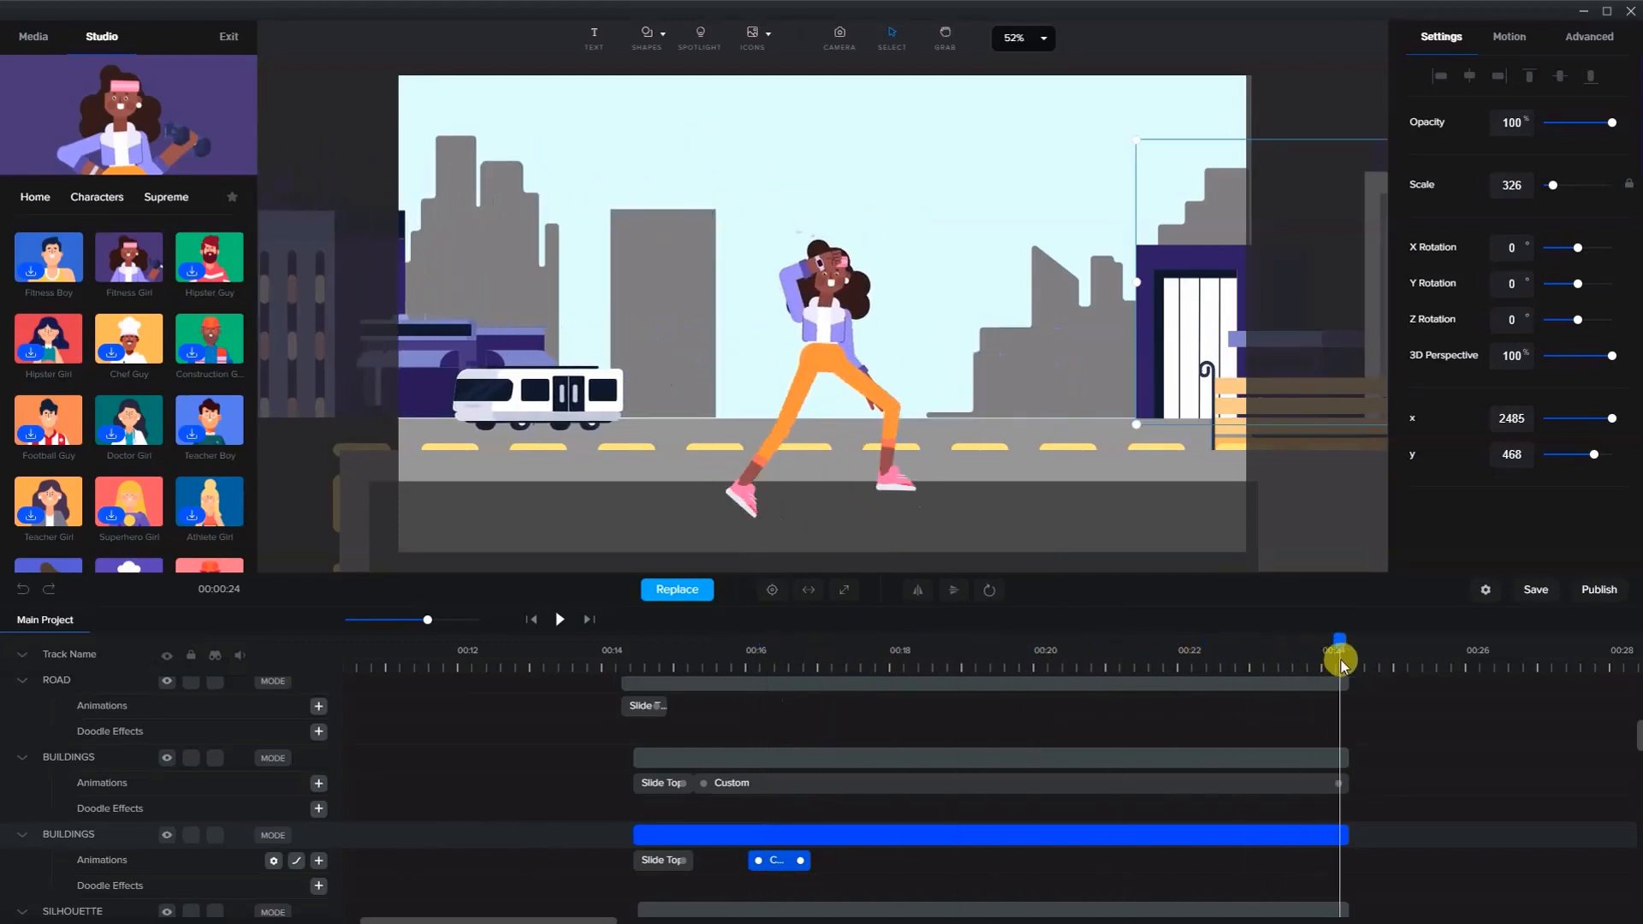
left_click_drag(565, 393, 1127, 395)
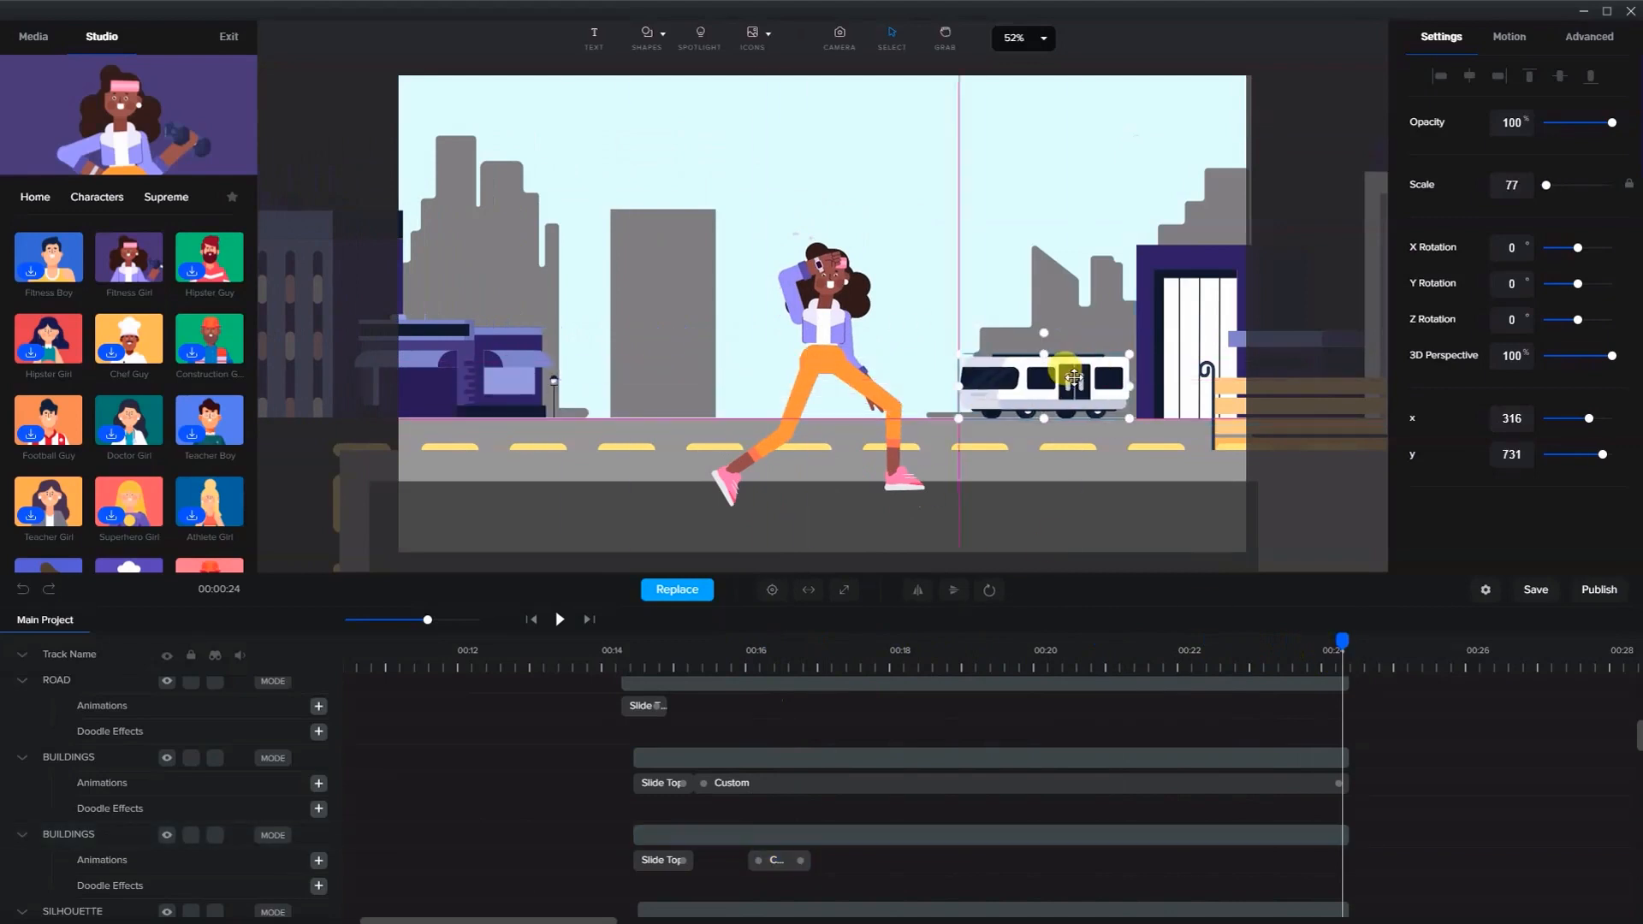
left_click(1186, 310)
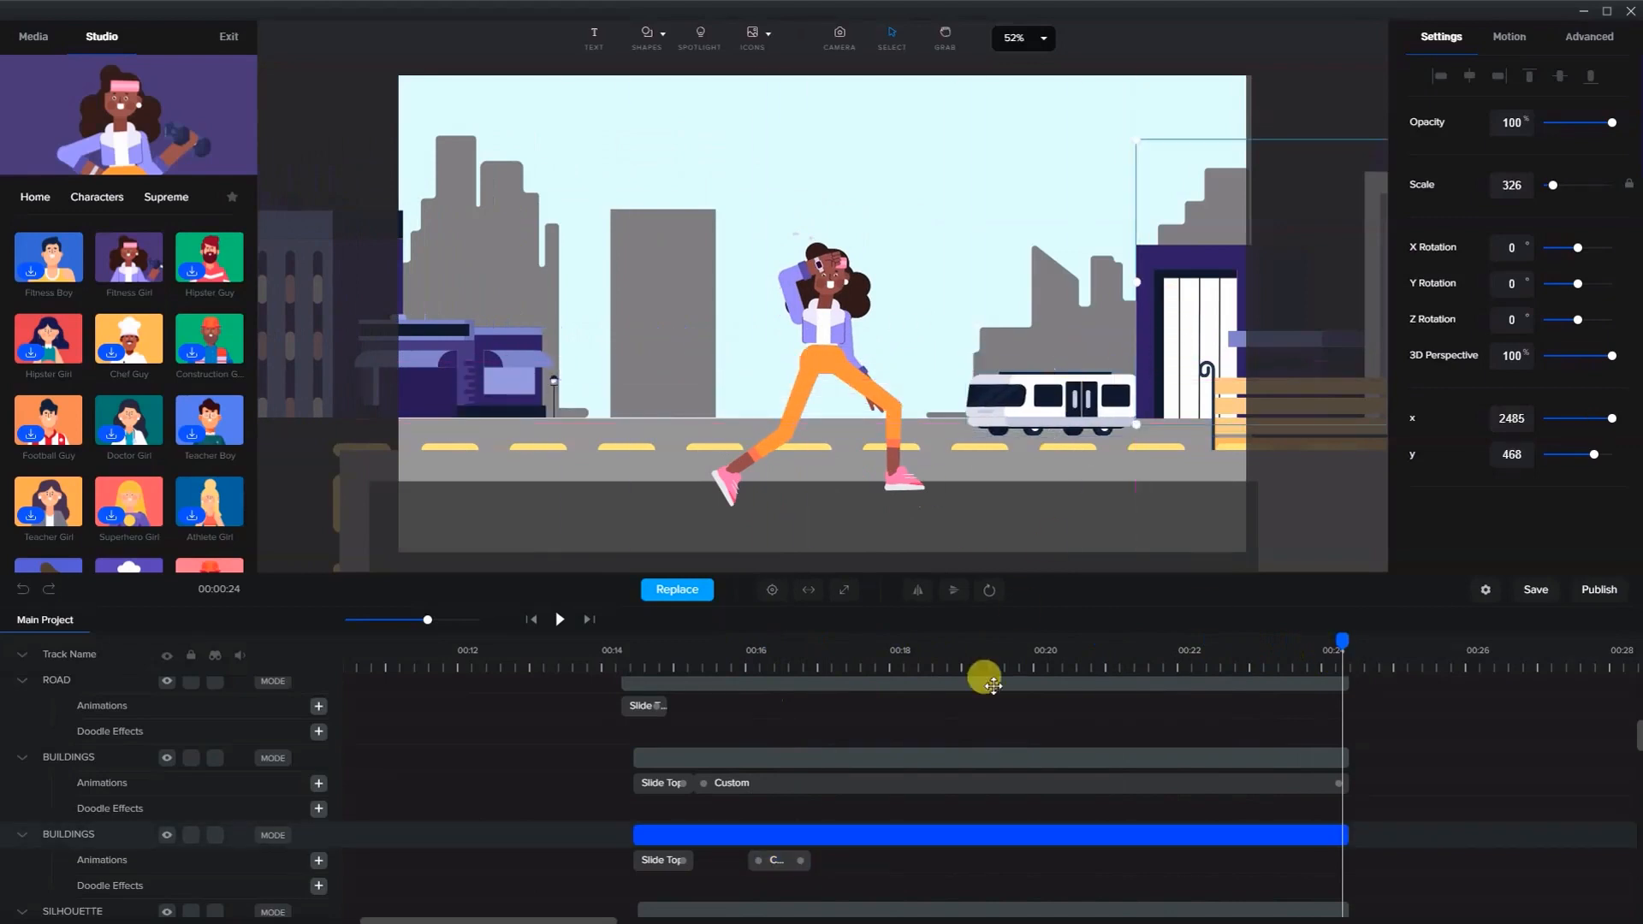
- Stretch the rear buildings' custom animation to end at 00:24
left_click(775, 859)
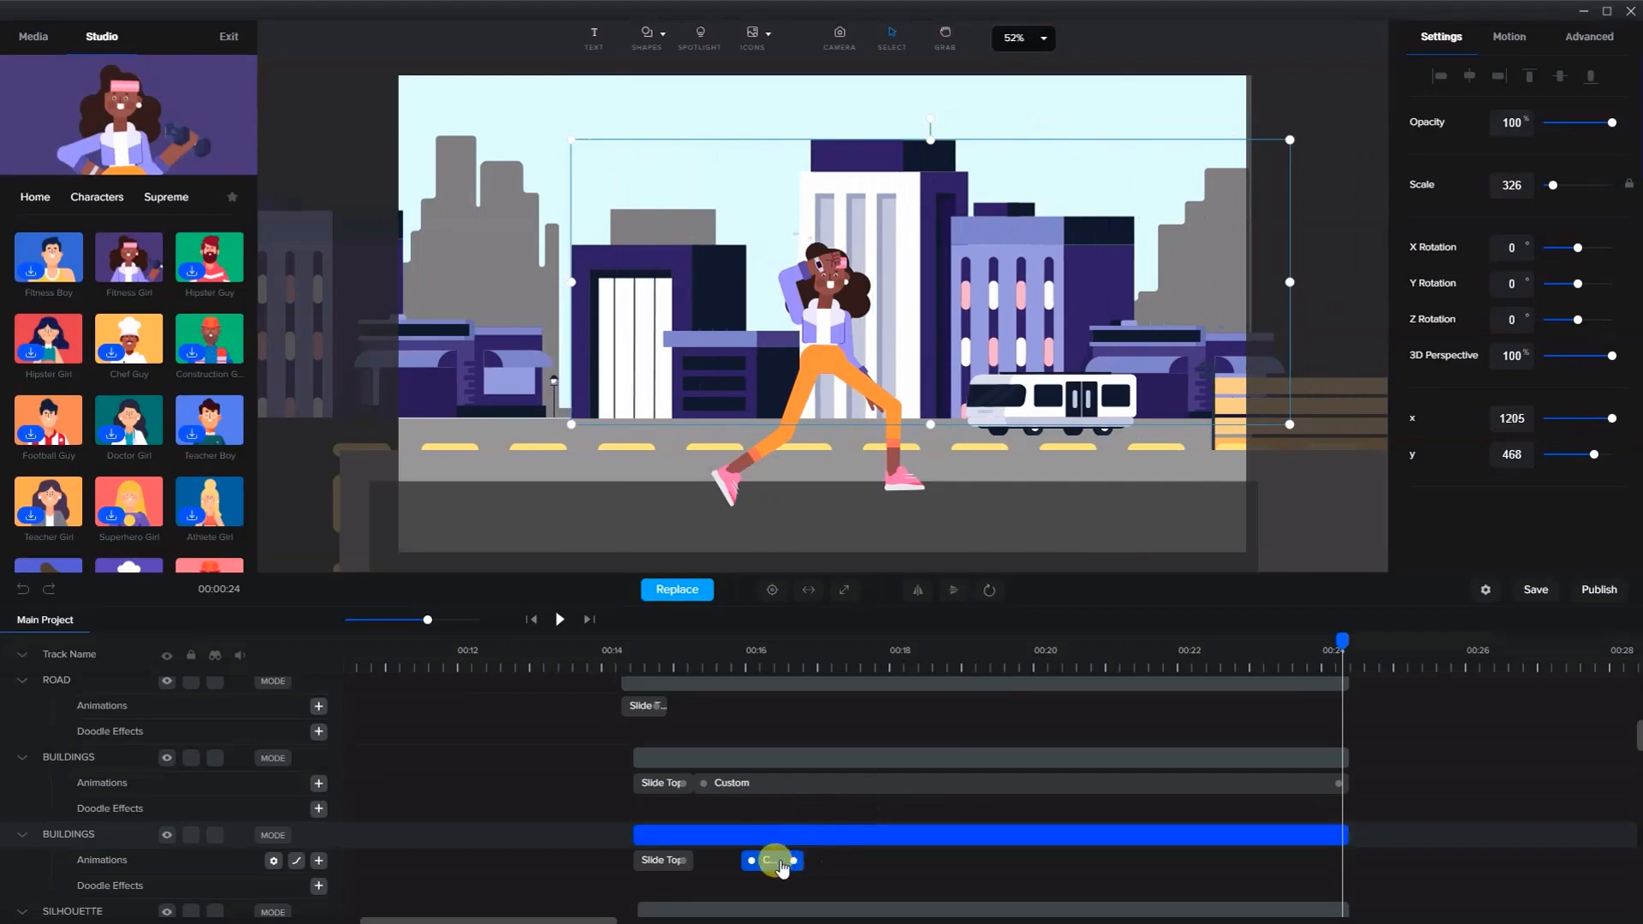
left_click_drag(782, 867, 1339, 871)
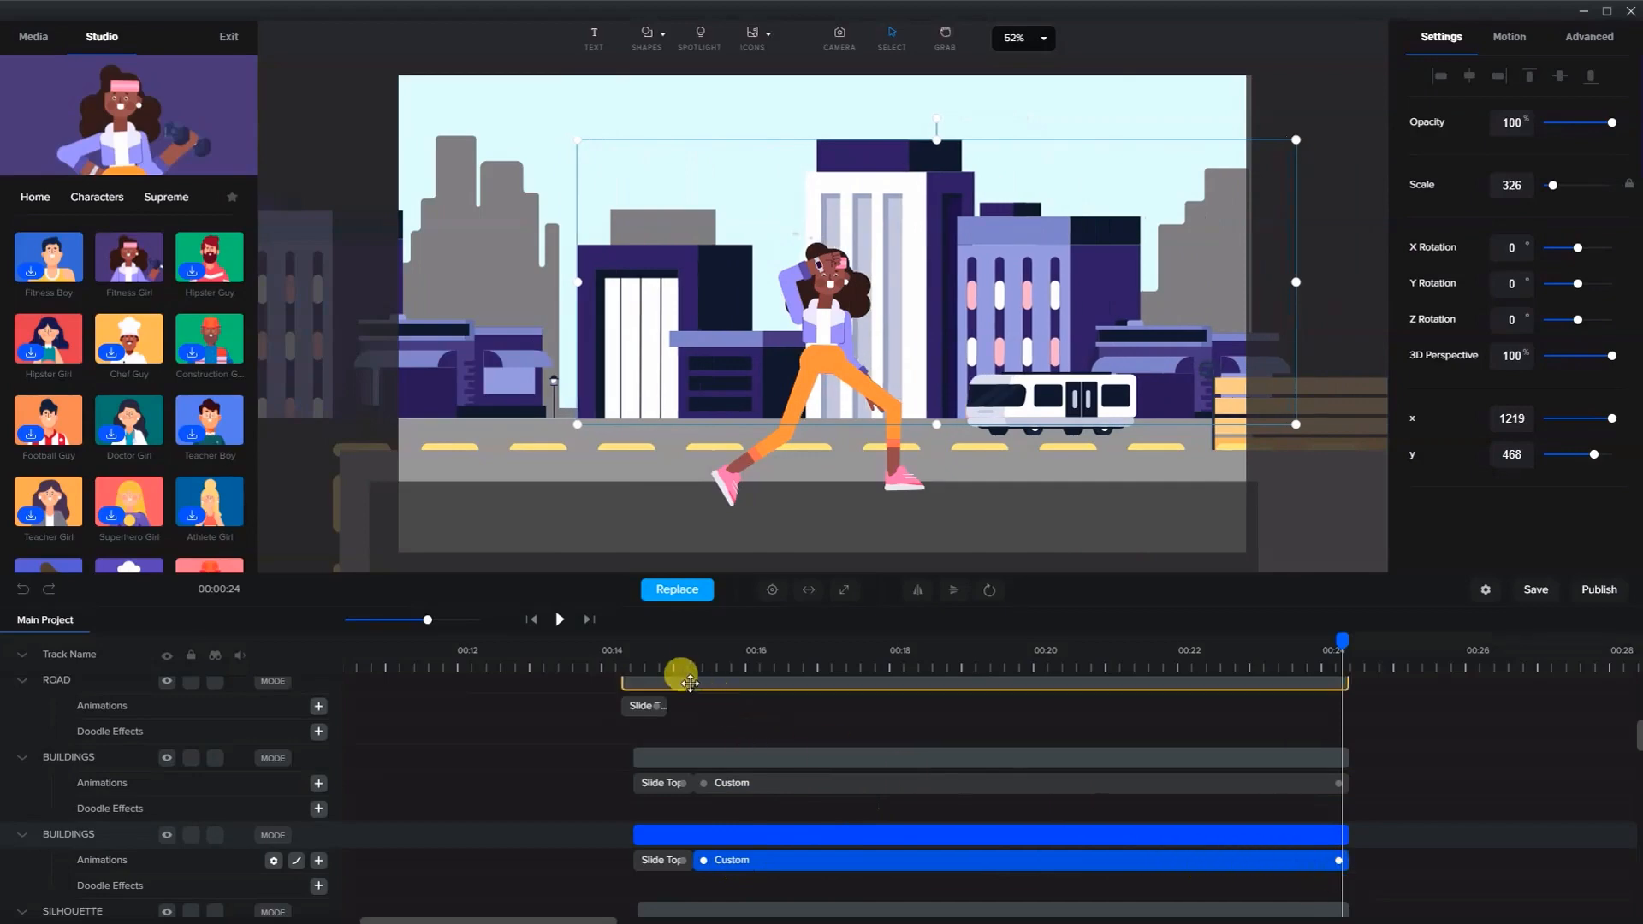
left_click(675, 659)
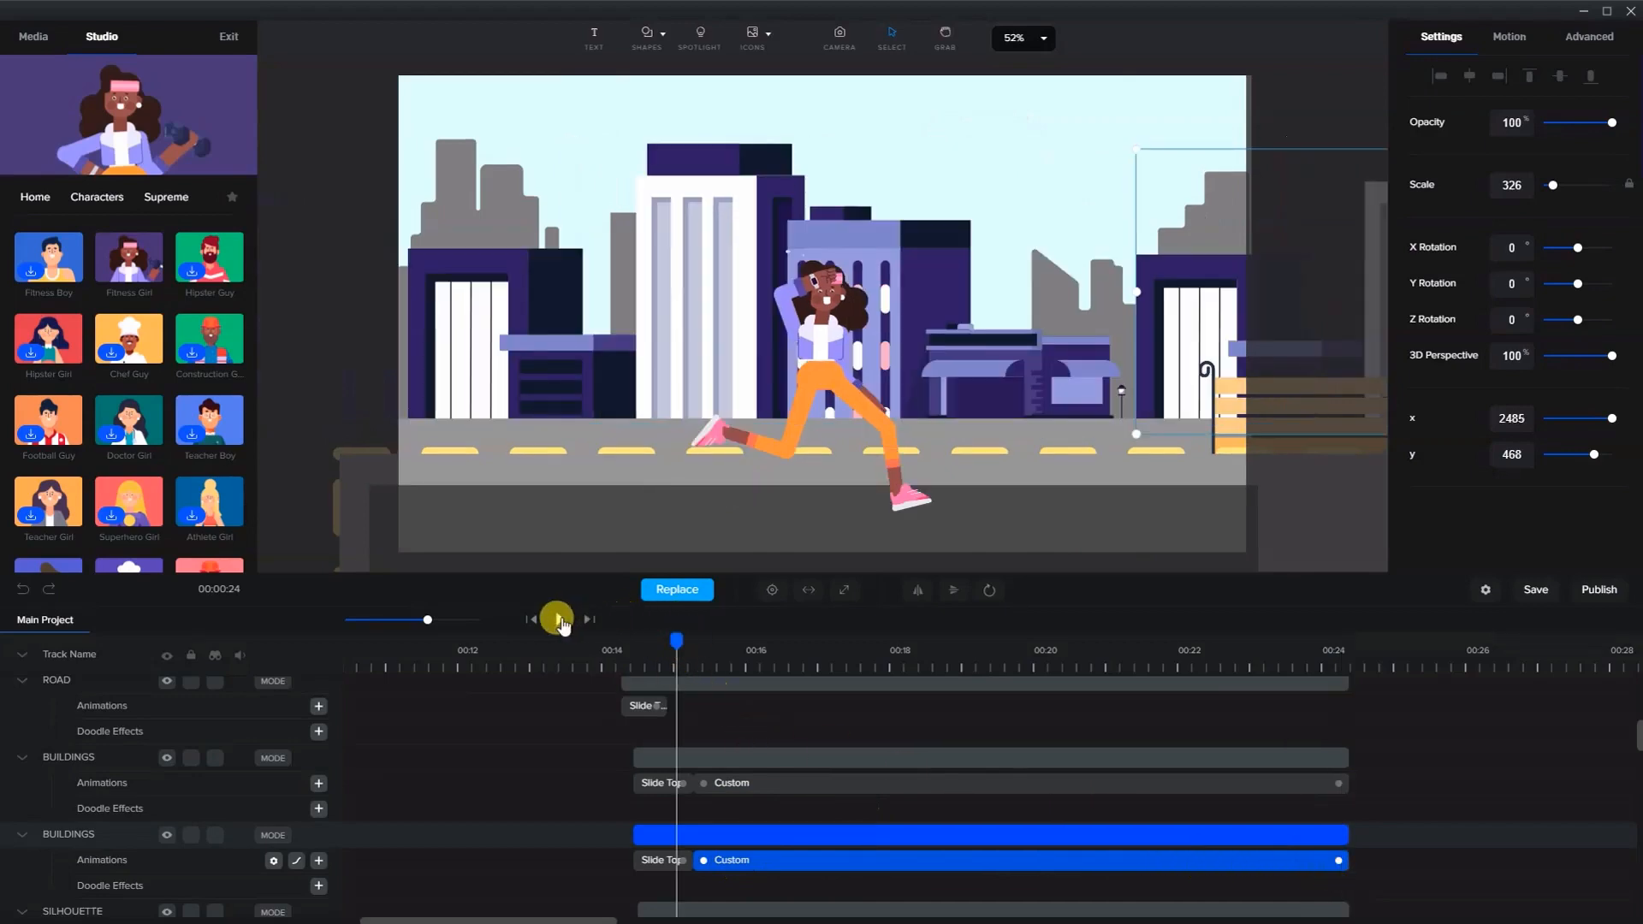
- Play and pause the timeline to preview the parallax motion of the scene
left_click(558, 619)
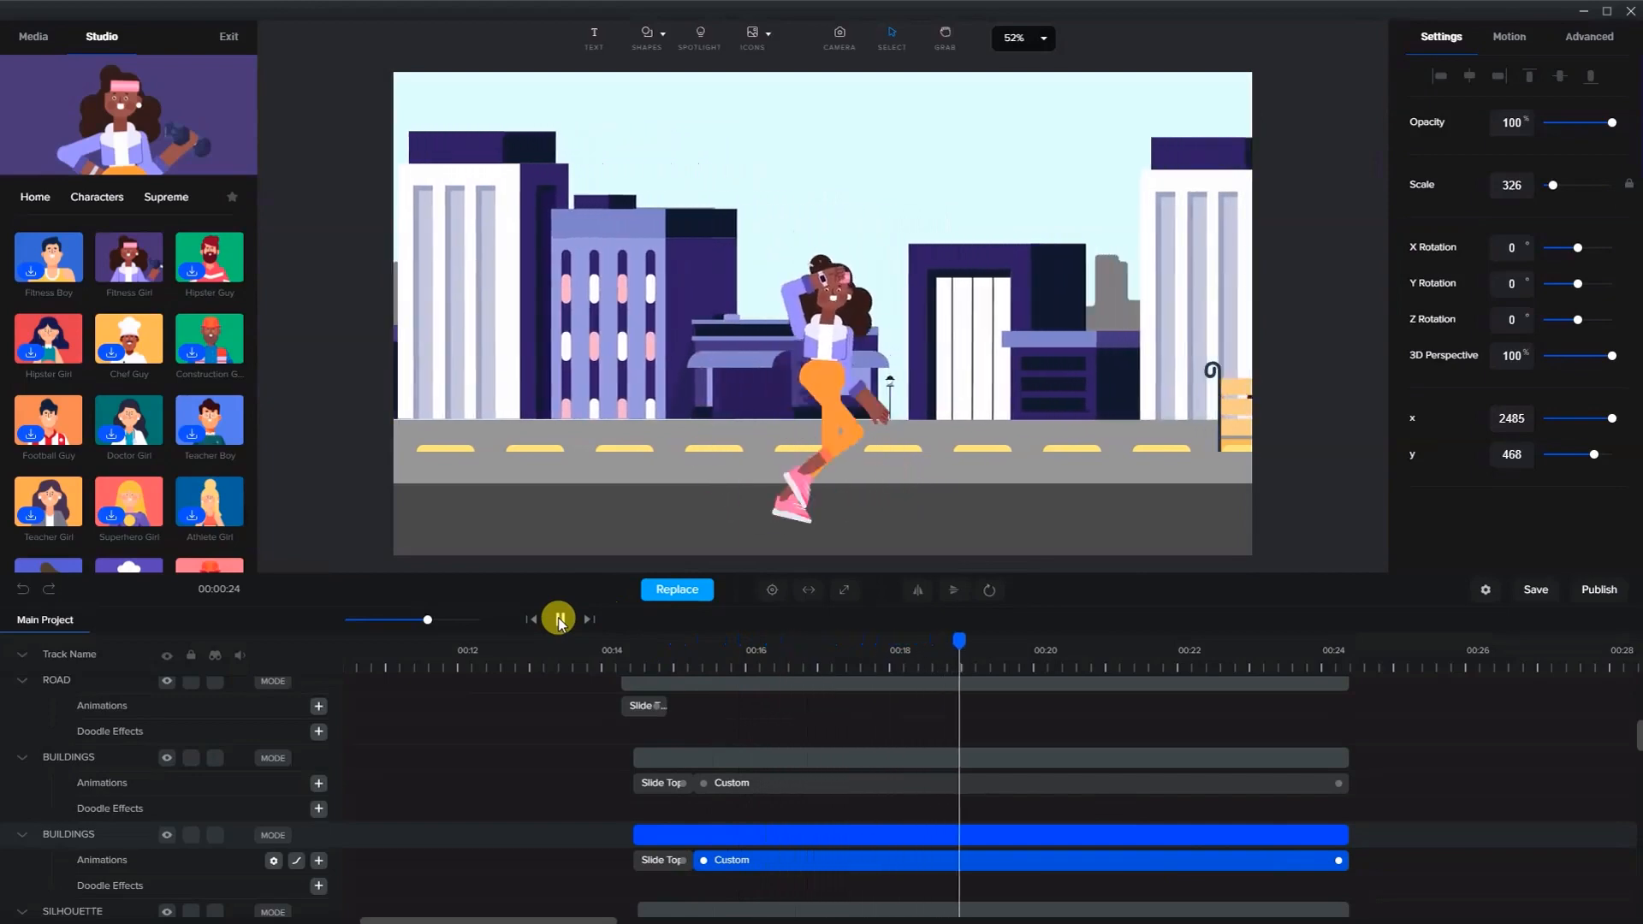
left_click(559, 621)
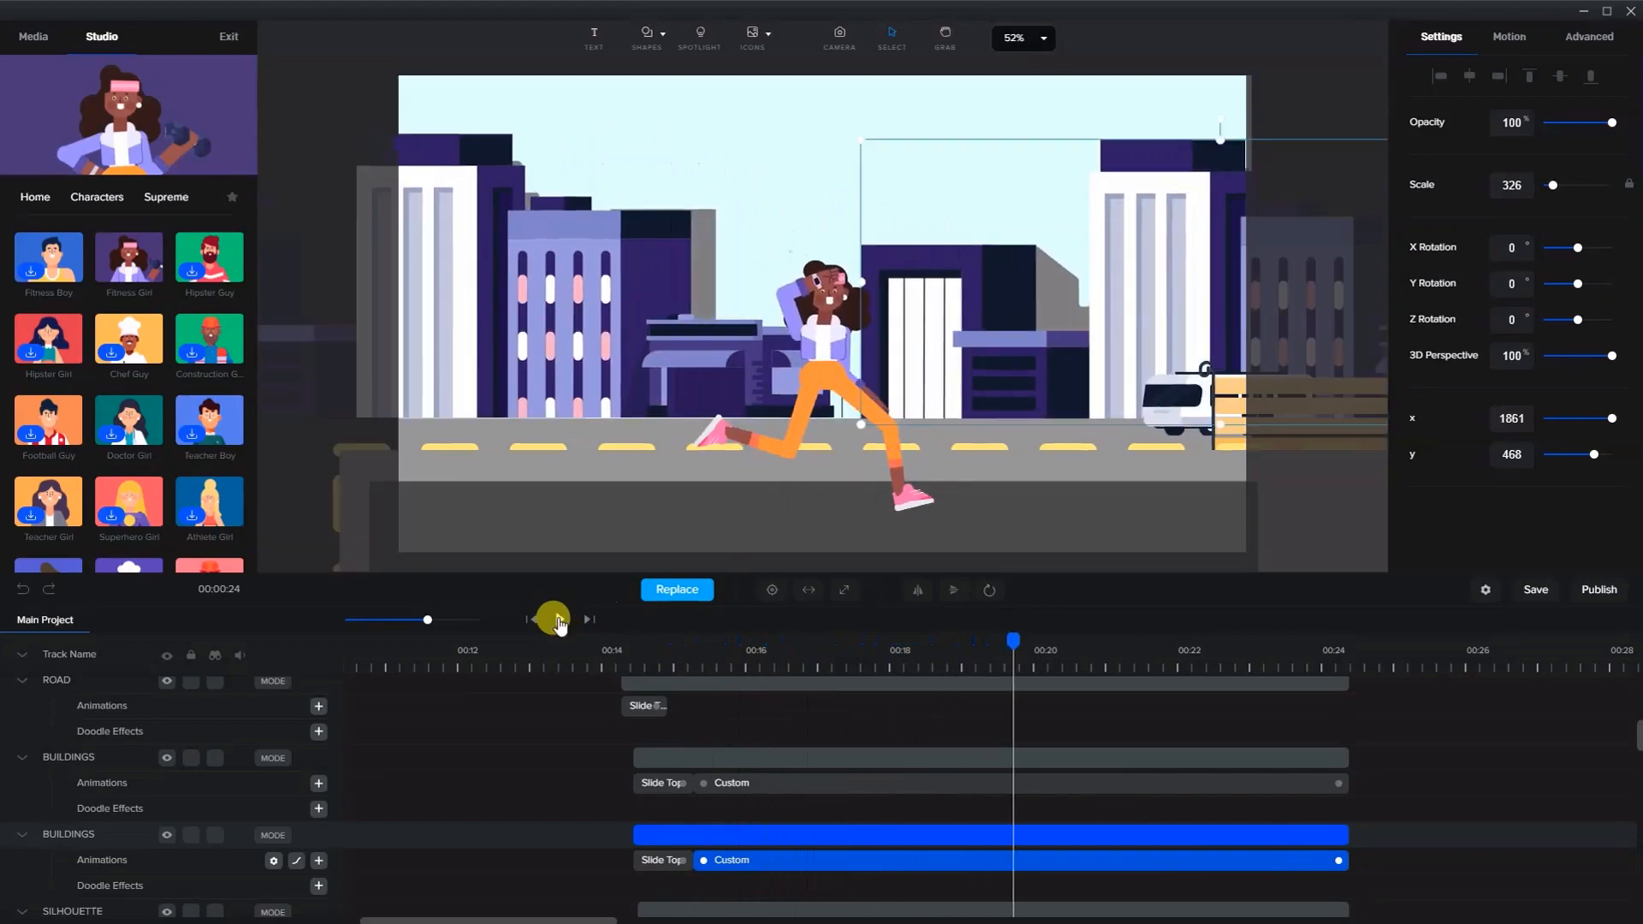
left_click(559, 620)
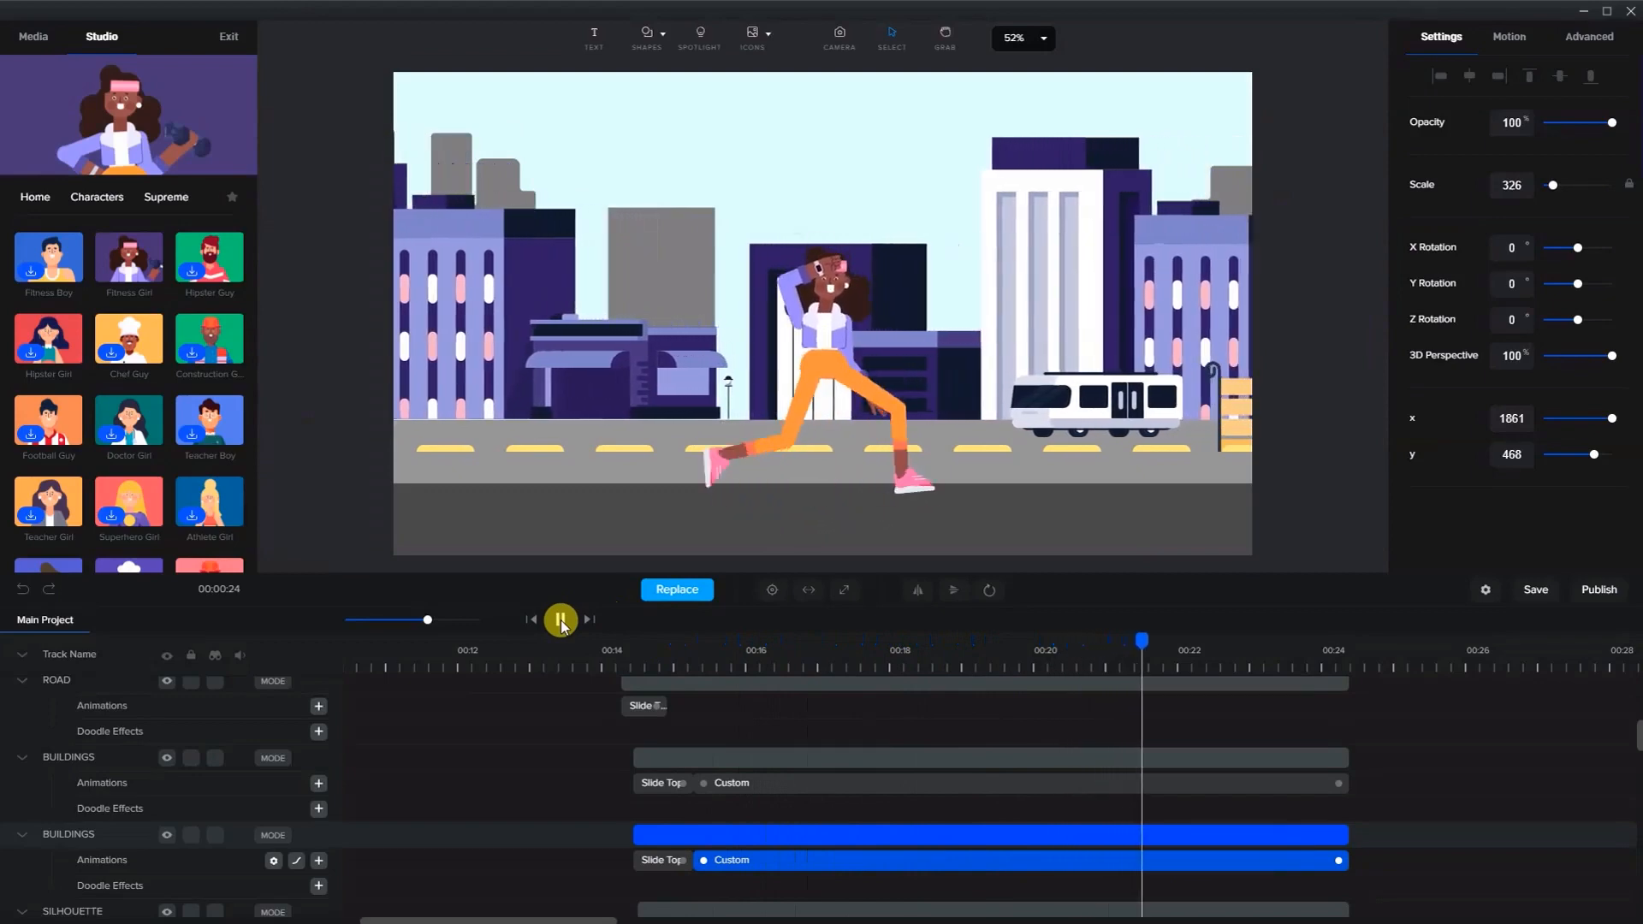
left_click(560, 621)
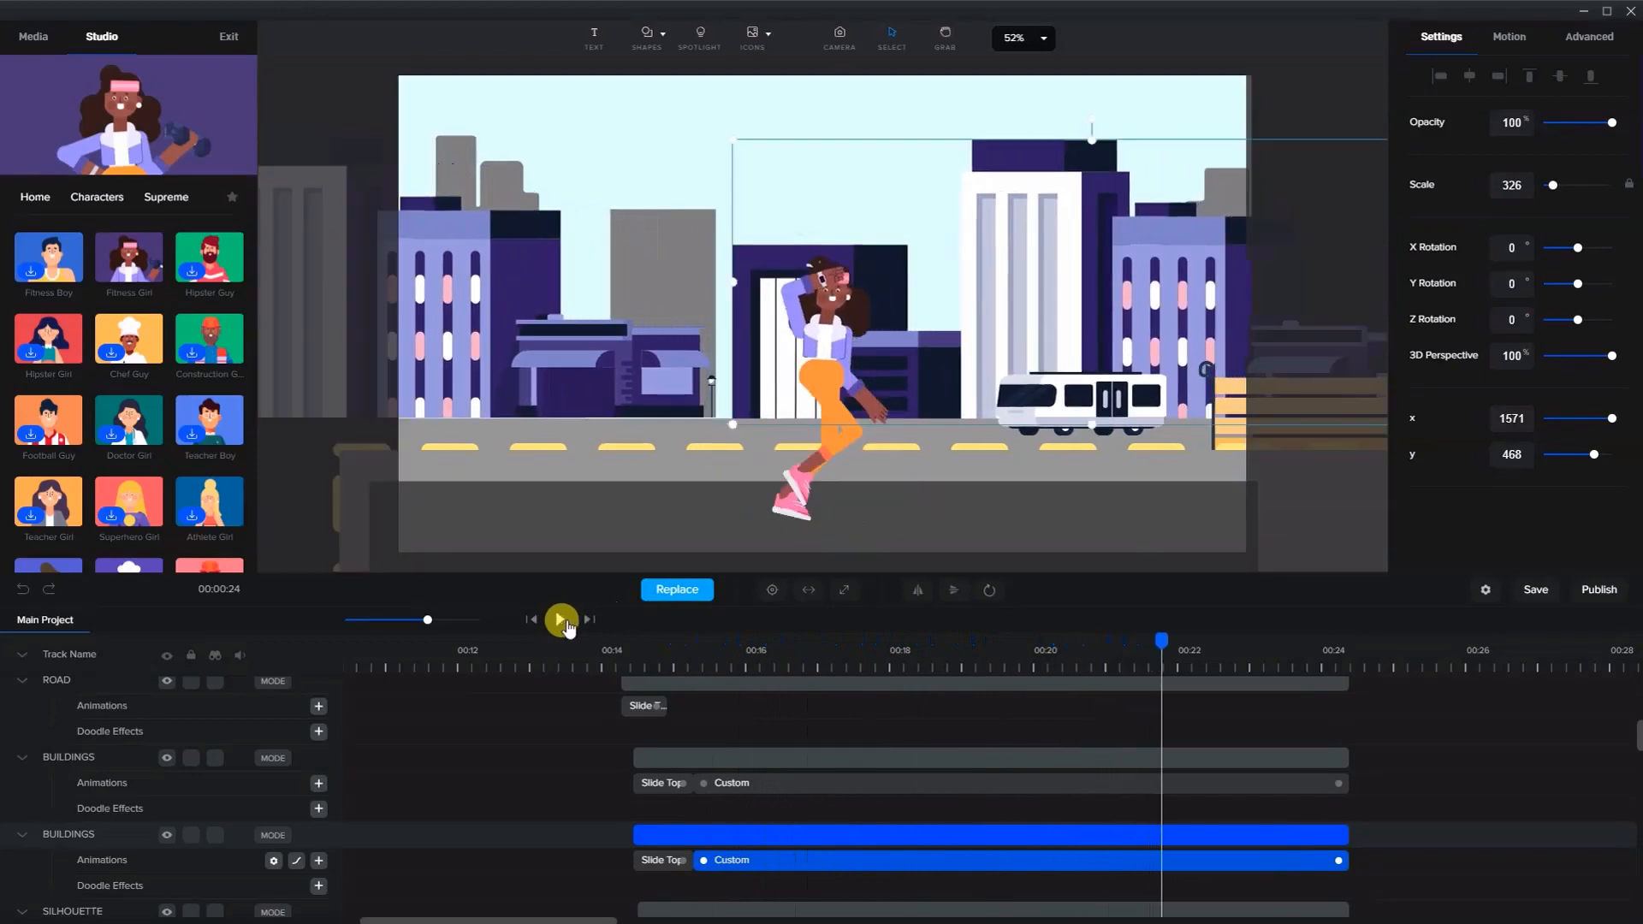
left_click(629, 454)
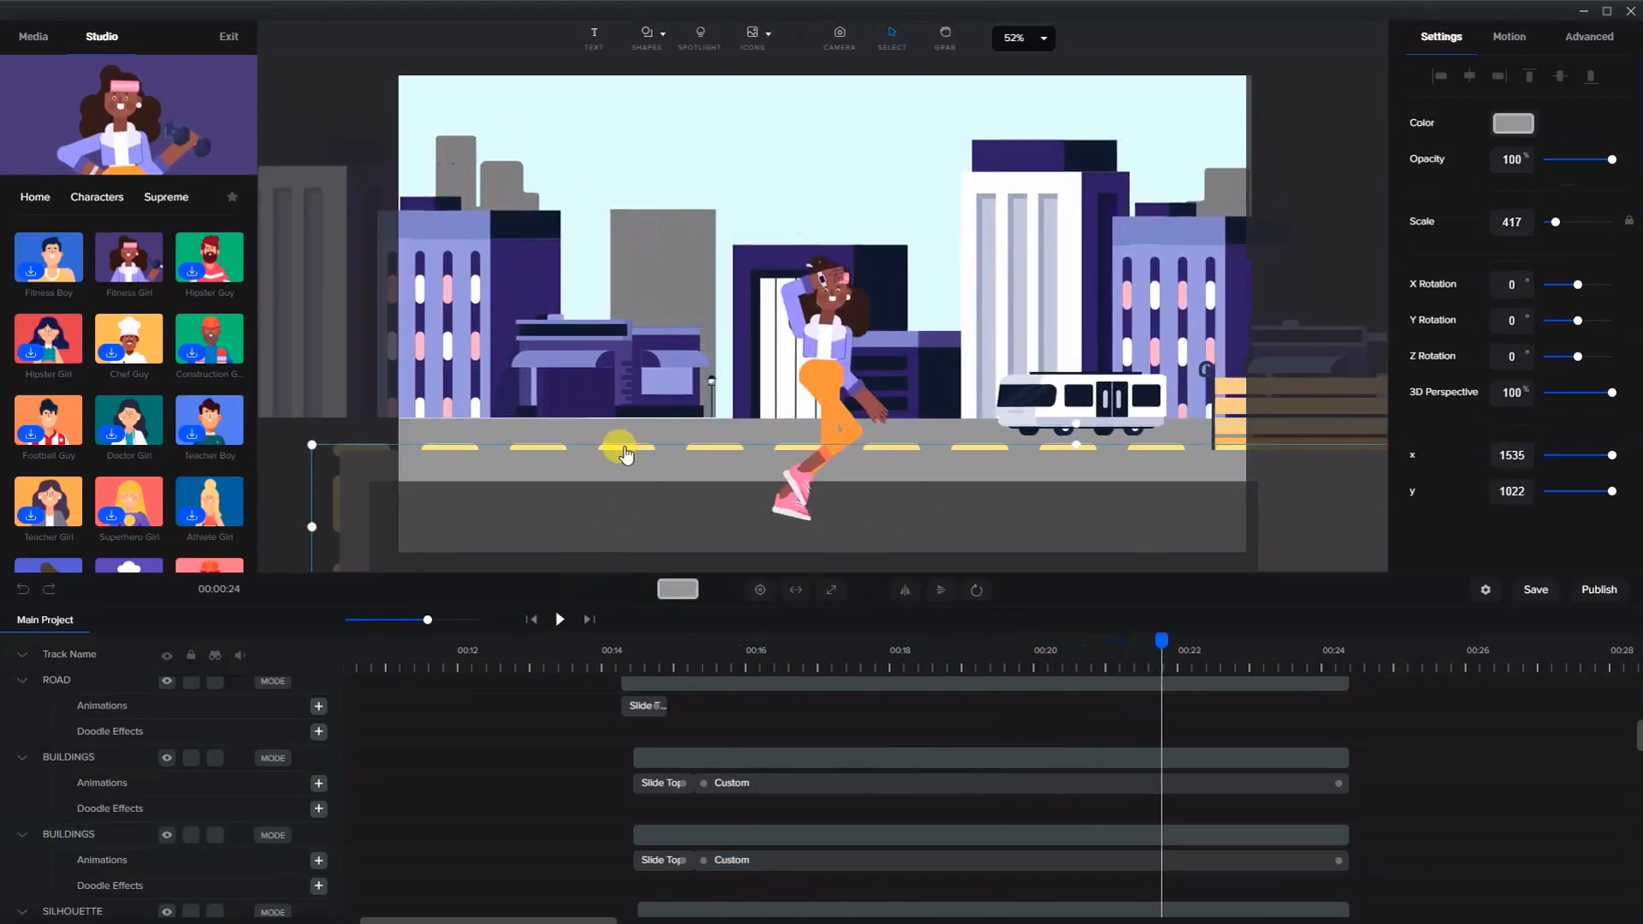
scroll(935, 796, "up", 5)
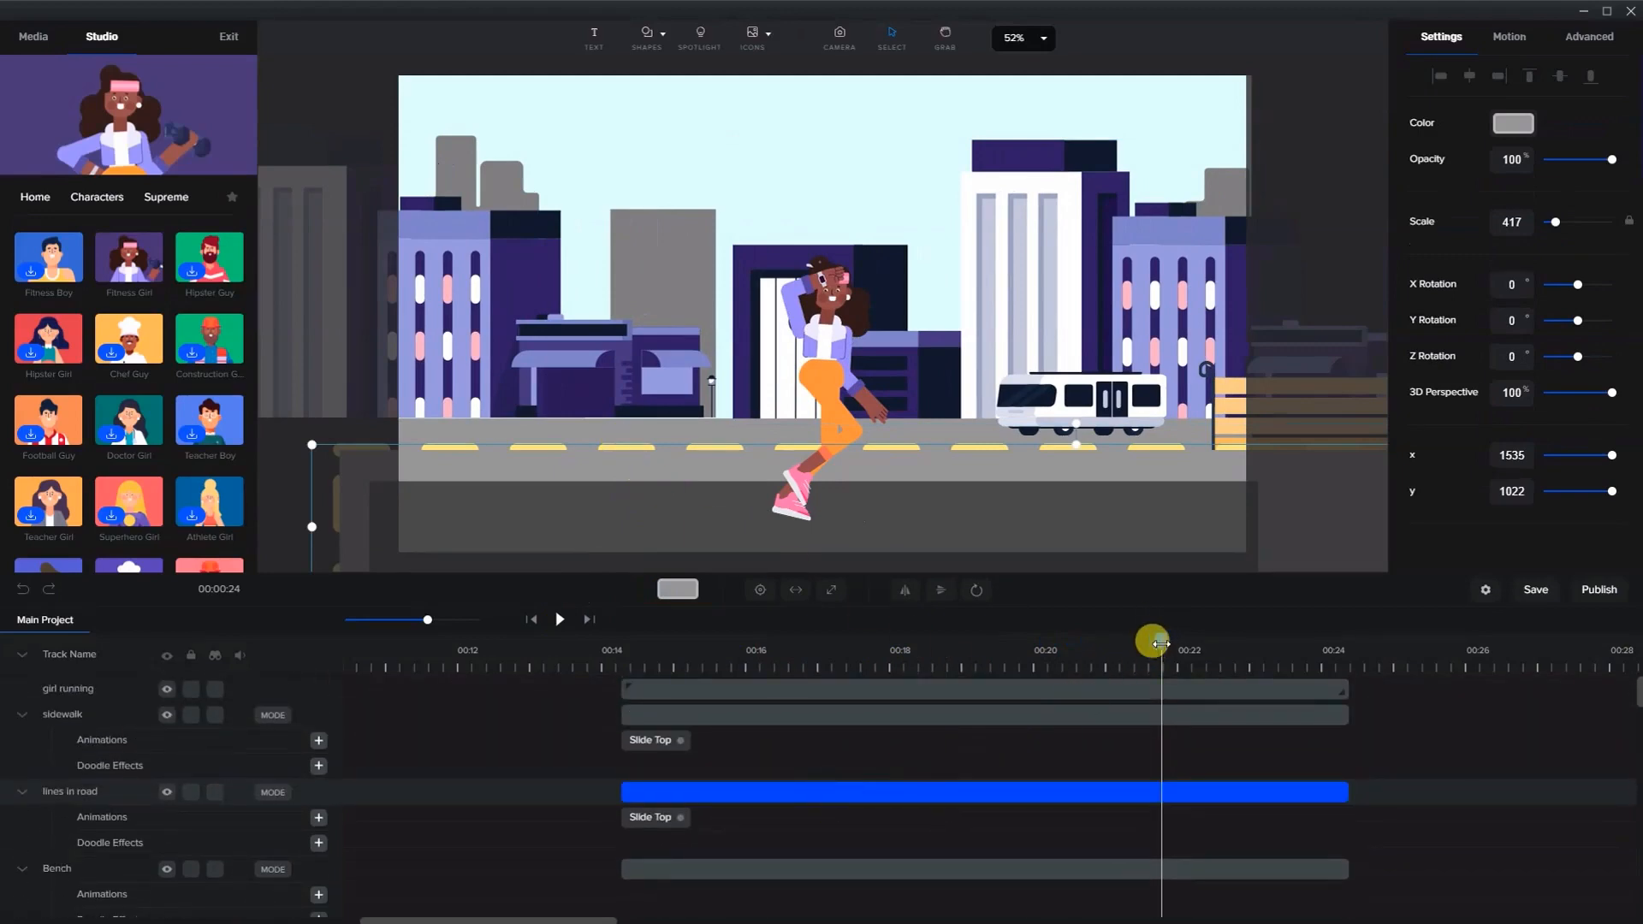
- At about 00:15, add a custom animation with Position enabled to the lines in road layer
left_click_drag(1161, 643, 696, 666)
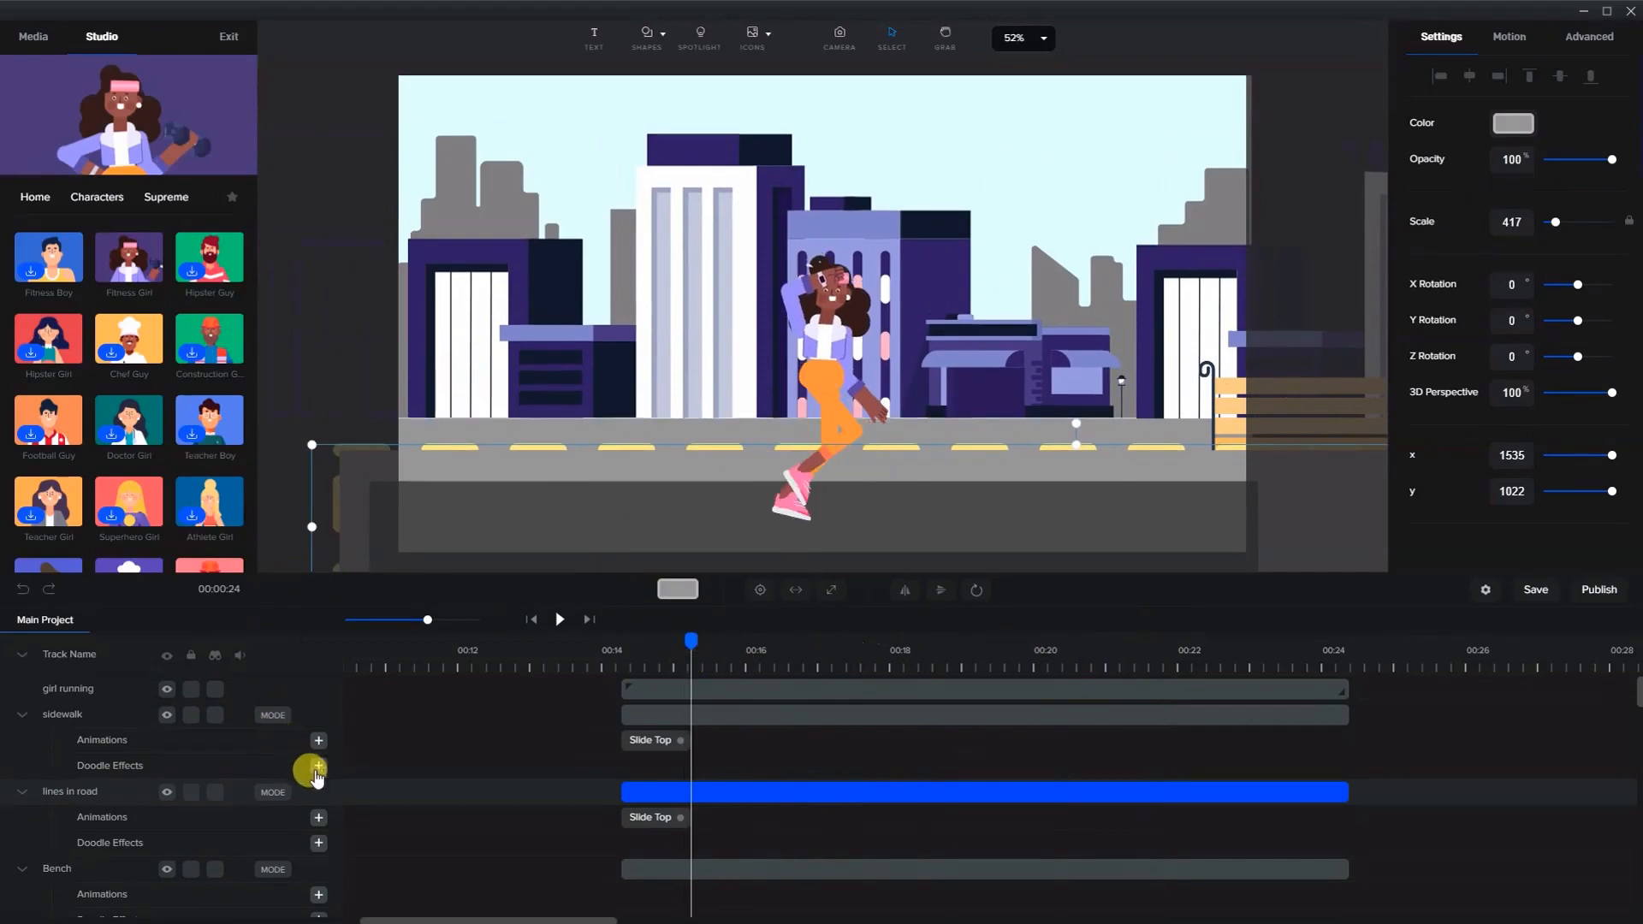
left_click(318, 818)
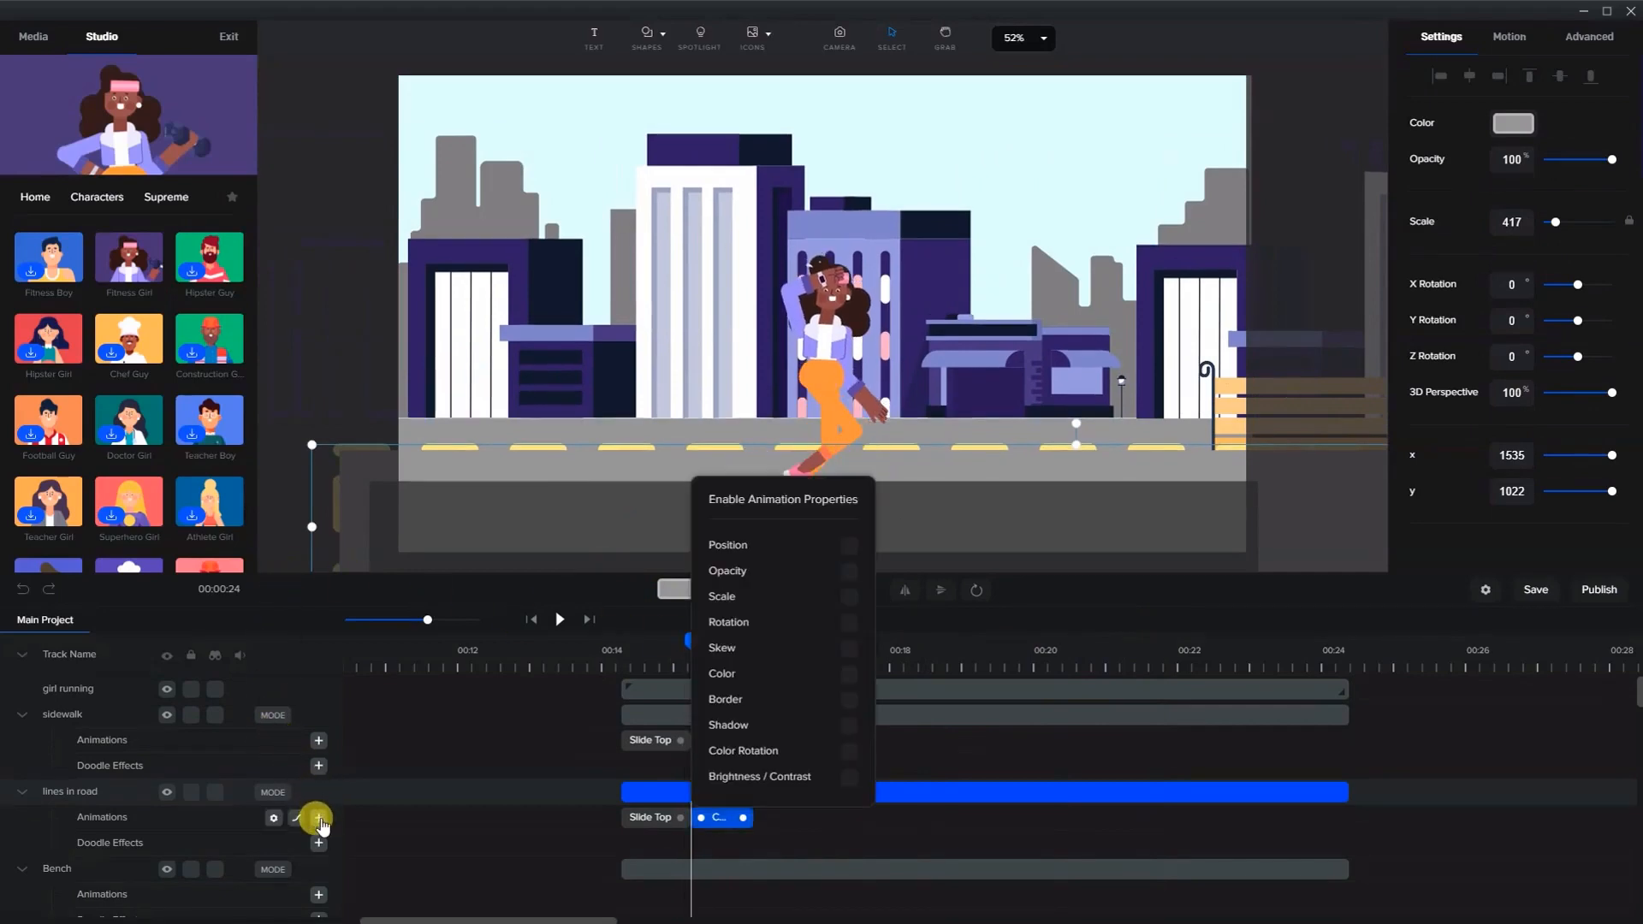
left_click(725, 823)
right_click(730, 817)
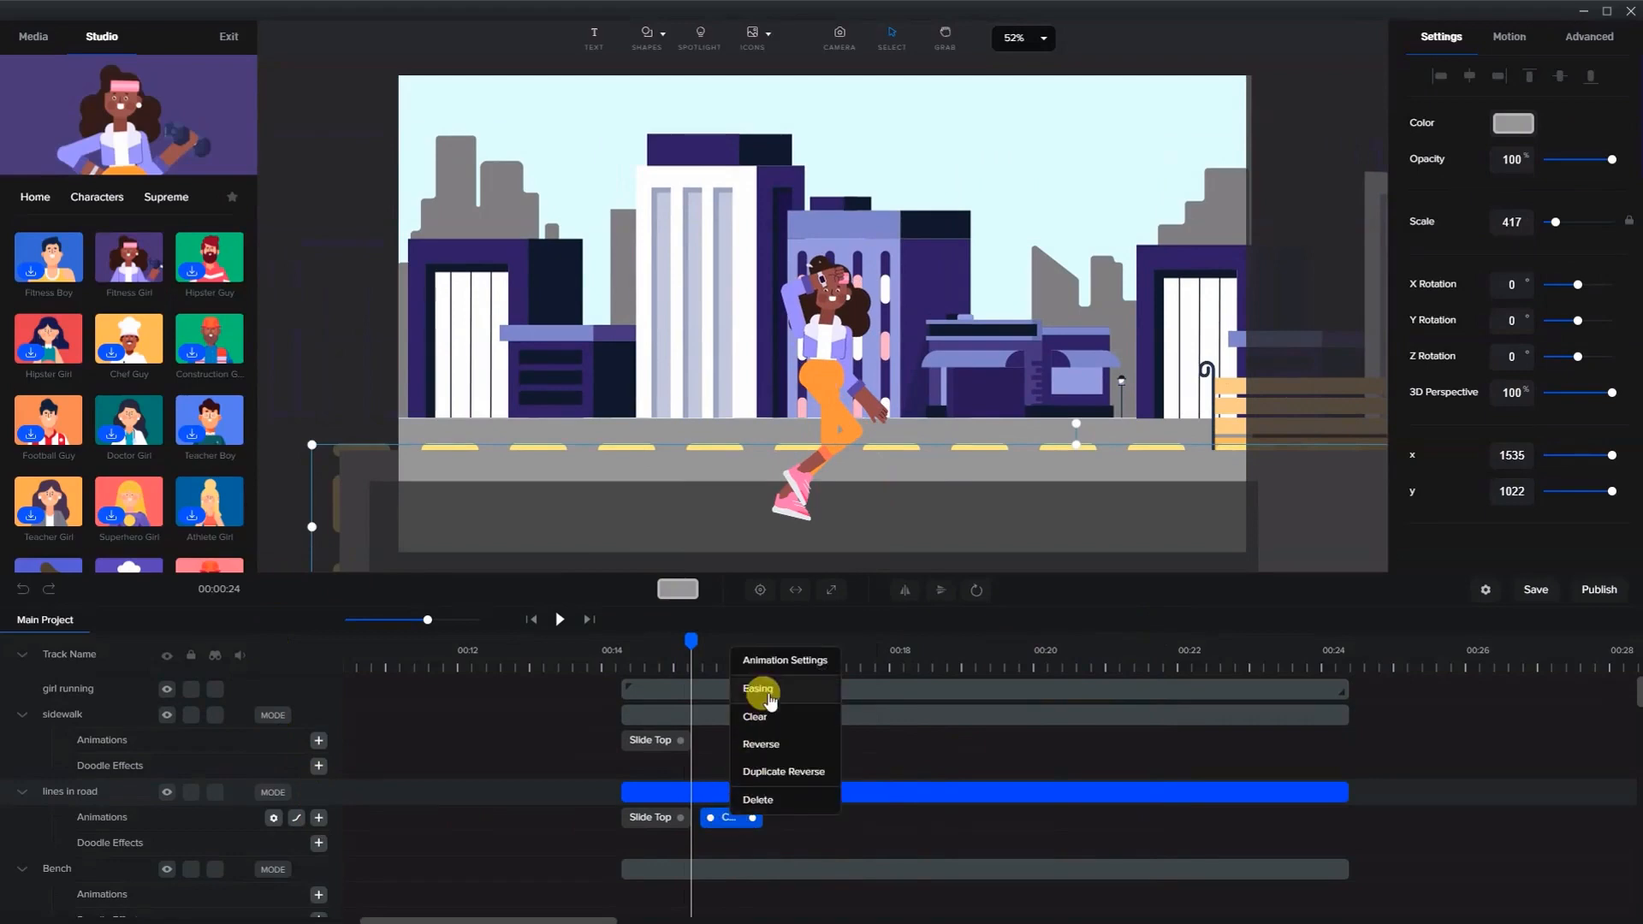
left_click(774, 660)
left_click(857, 553)
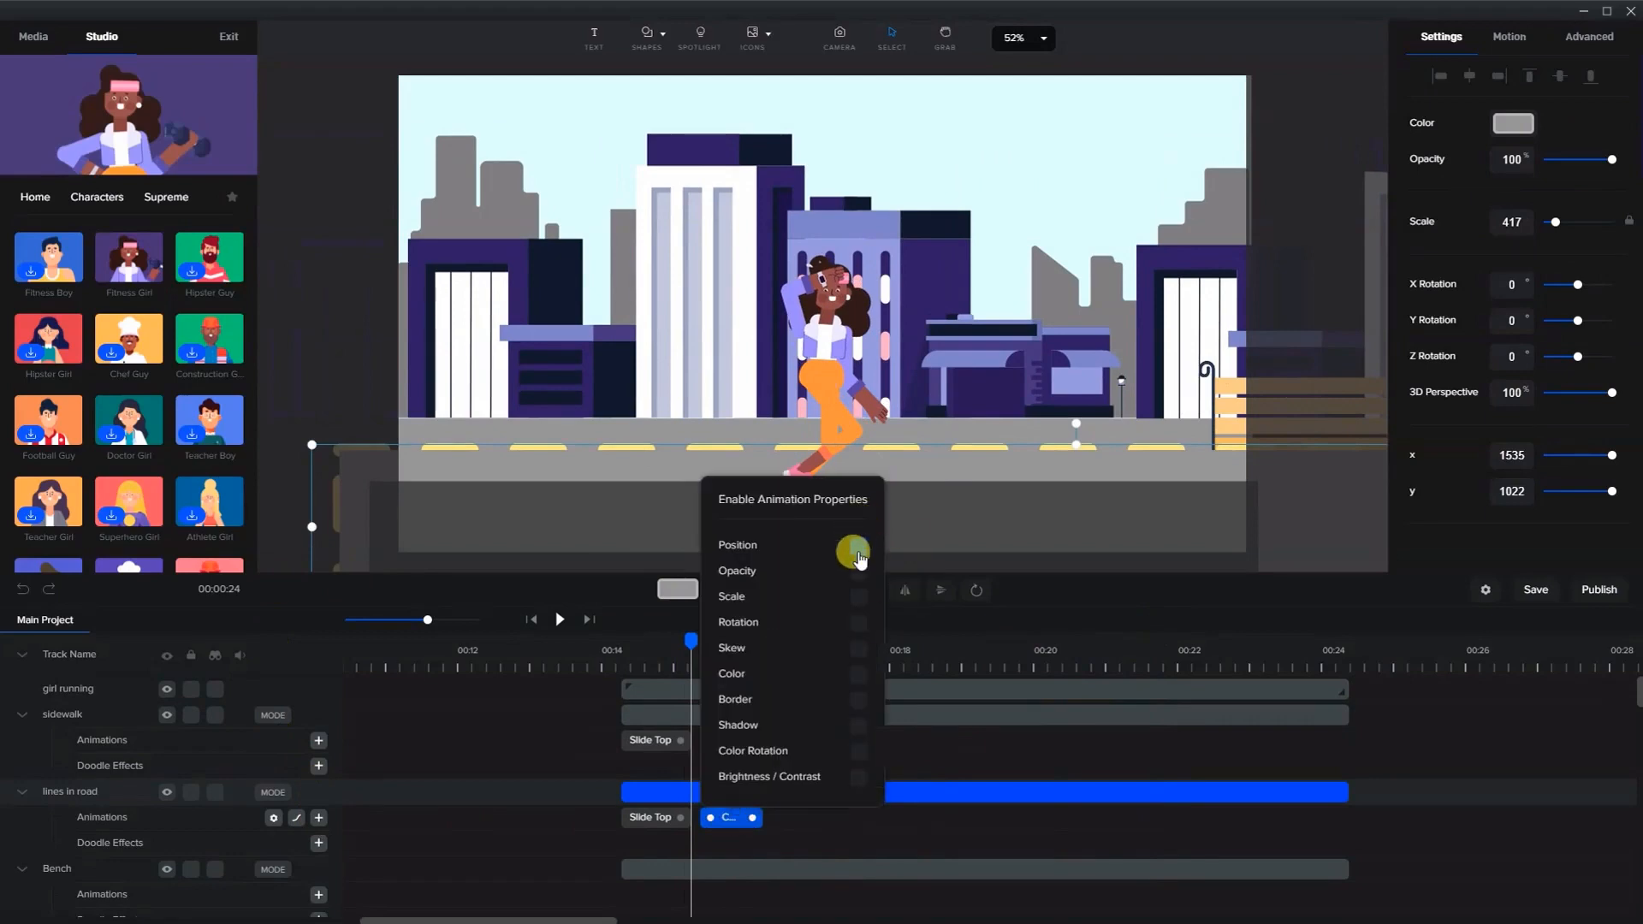
- Open the easing settings of the road lines' custom animation and close them
left_click(726, 825)
right_click(723, 816)
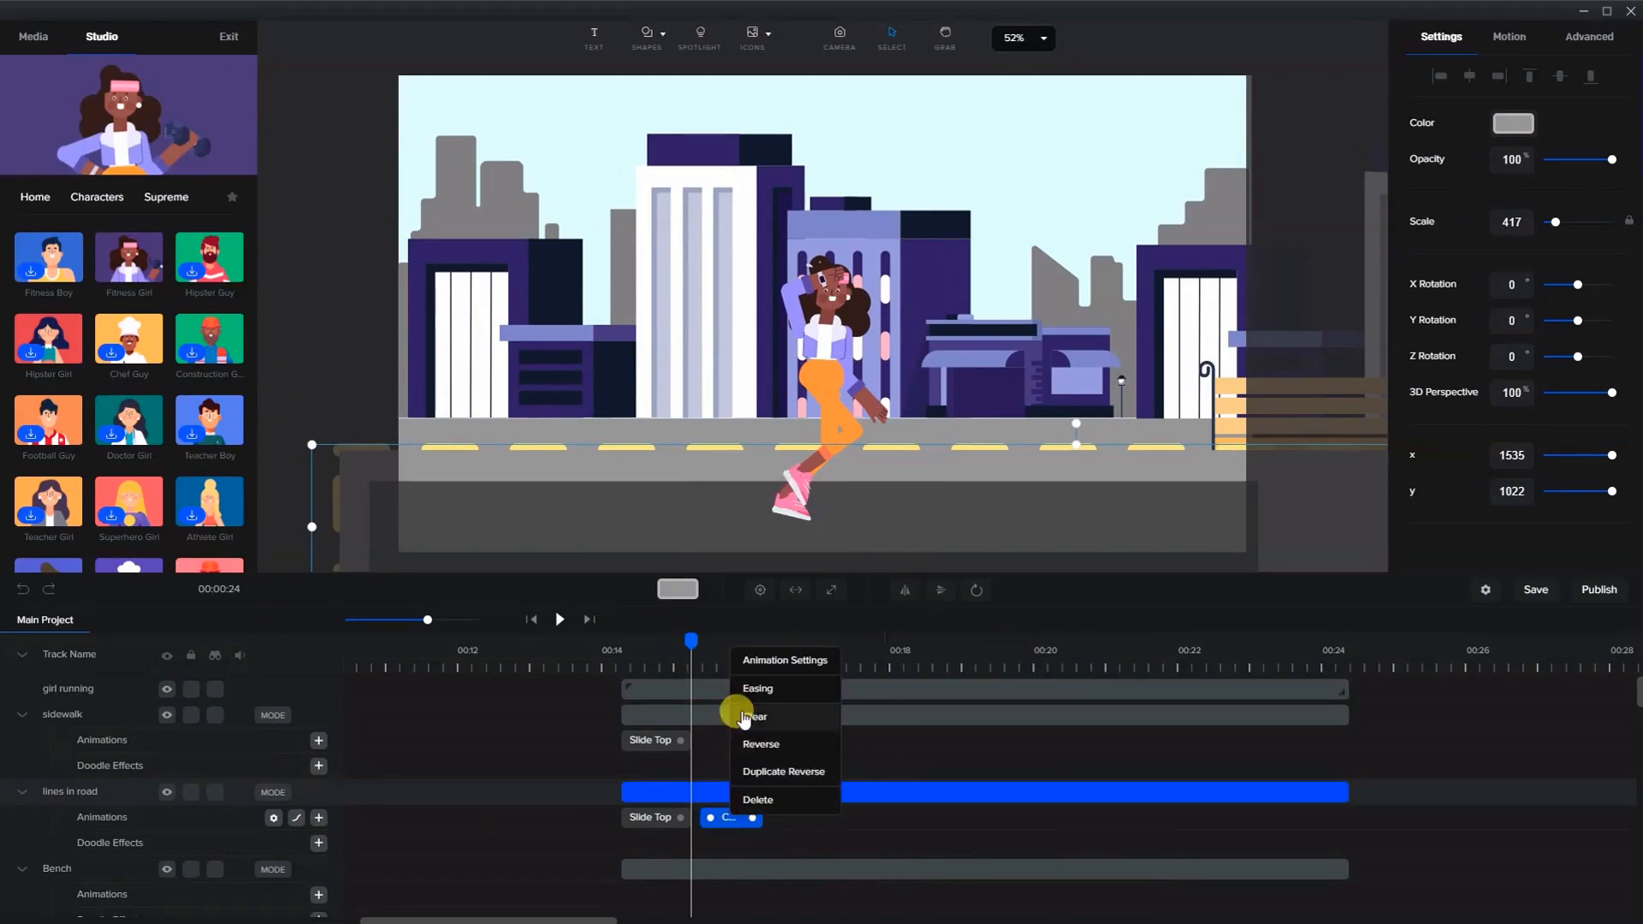
left_click(742, 717)
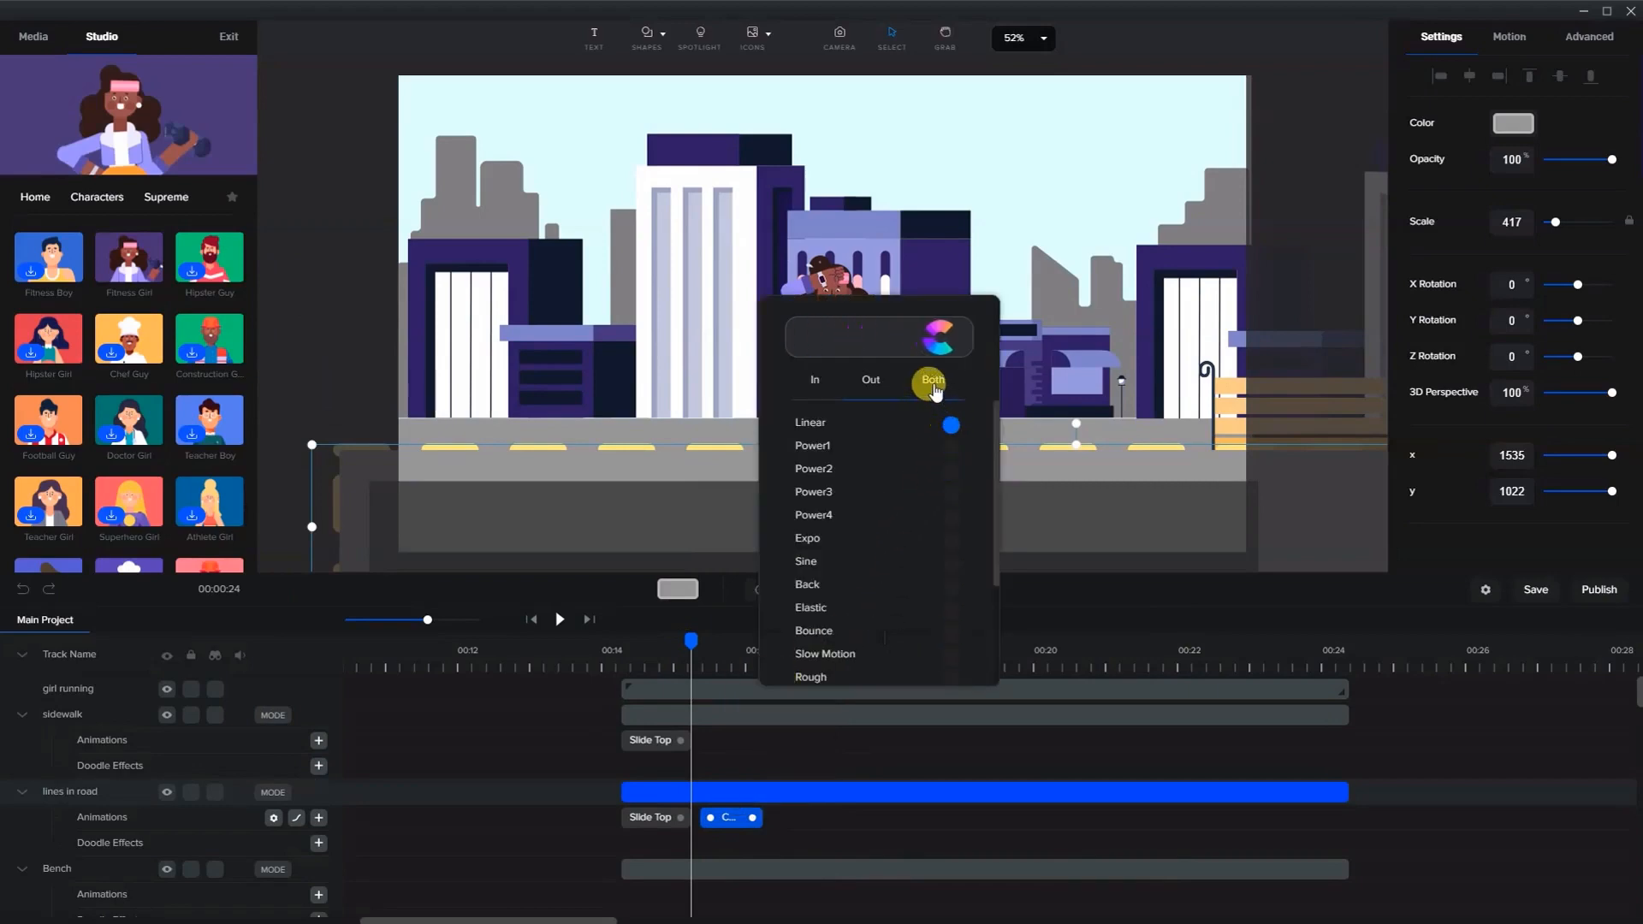
left_click(729, 821)
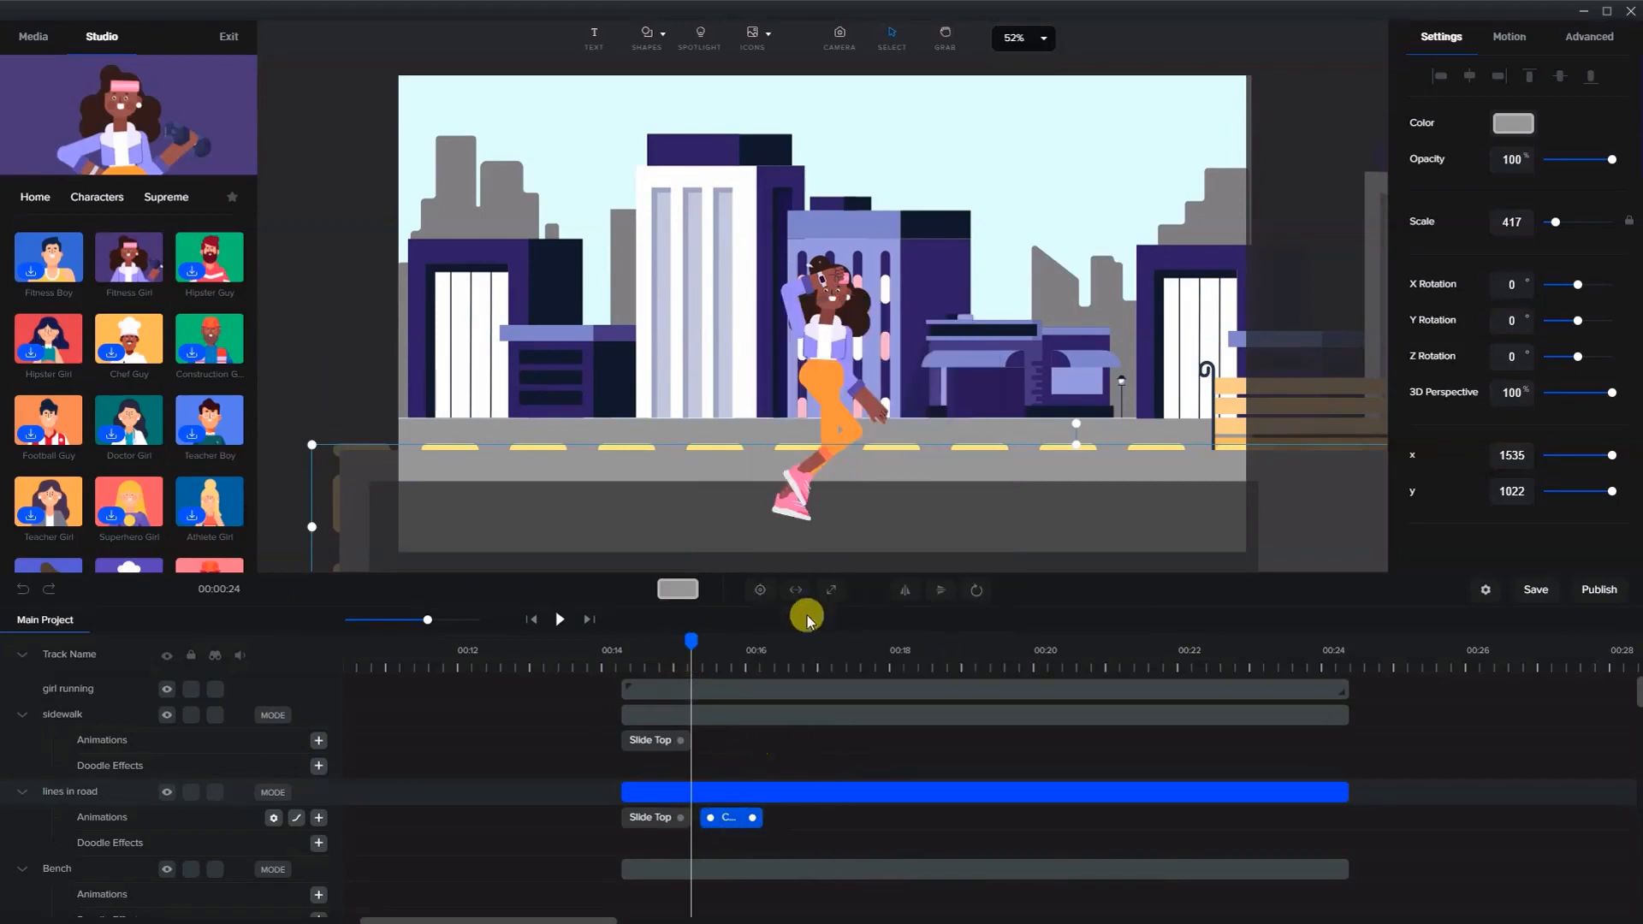
- With the playhead at about 00:16, shift the road lines layer left to x 365
scroll(1030, 414, "down", 5)
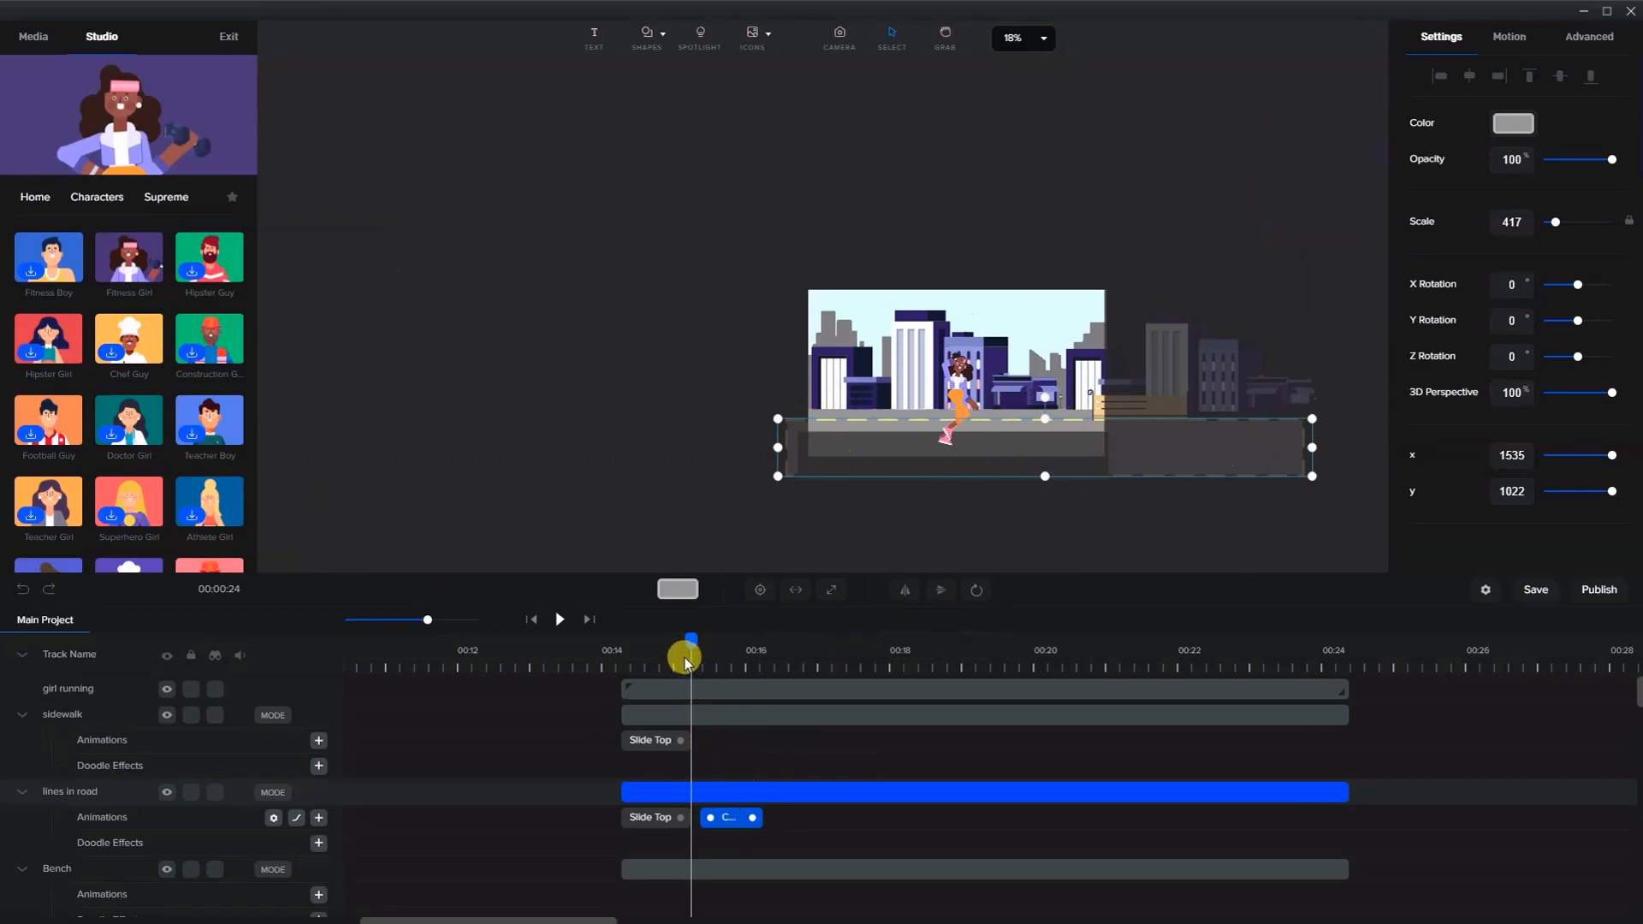
left_click_drag(691, 638, 802, 643)
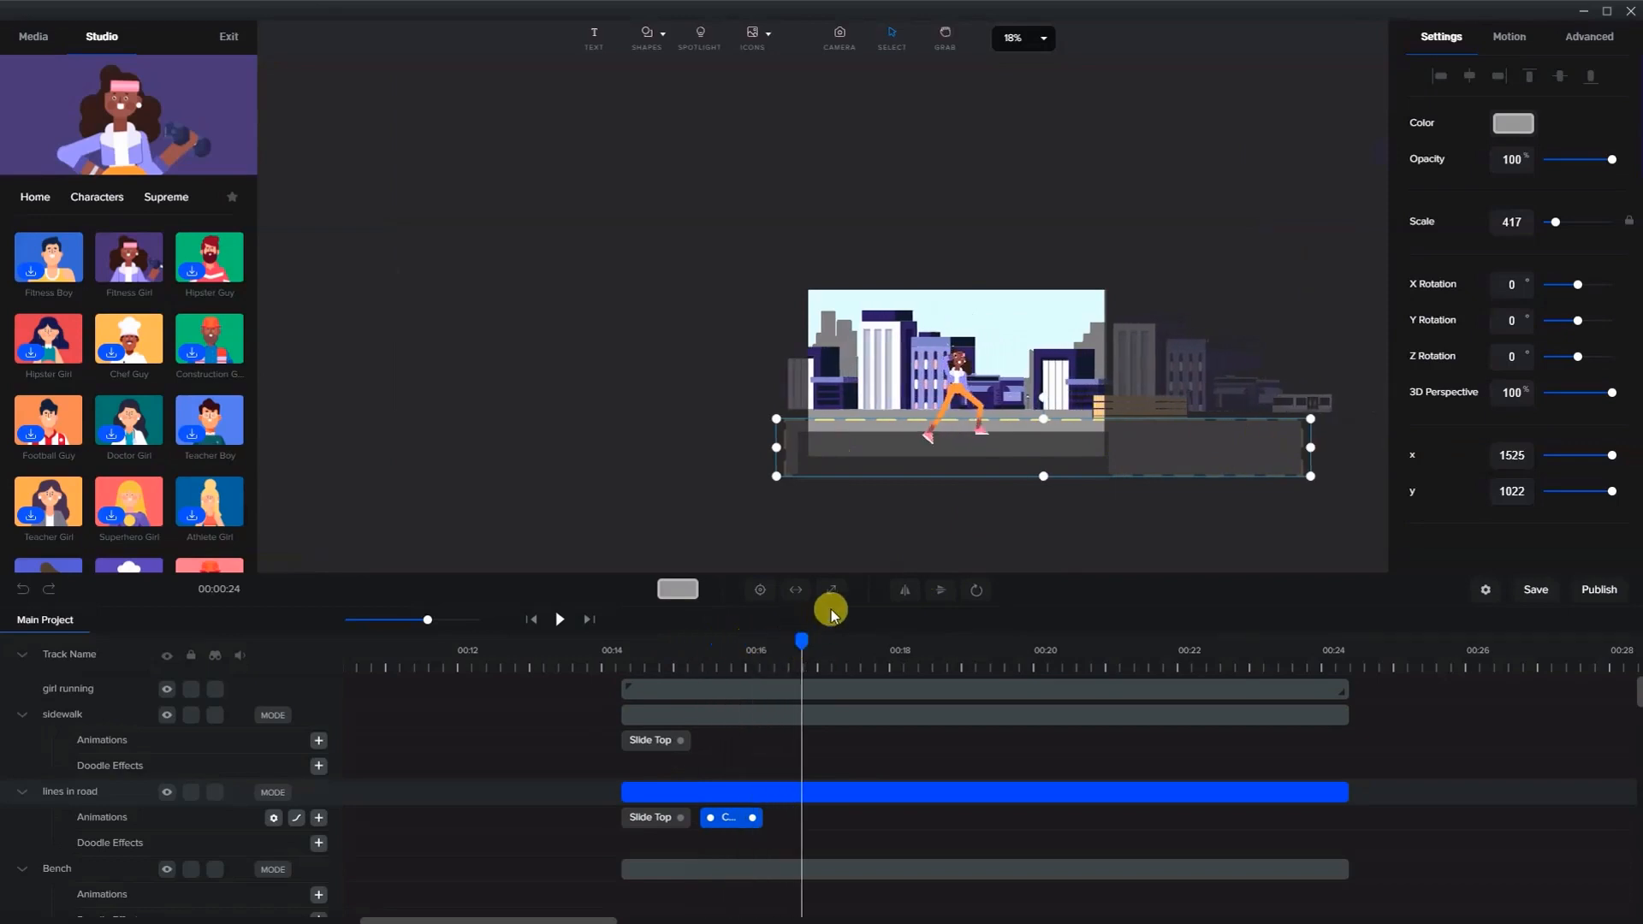
key("shift+Left")
key("shift+Left")
key("shift+Left")
key("shift+Left")
key("shift+Left")
key("shift+Left")
key("shift+Left")
key("shift+Left")
key("shift+Left")
key("shift+Left")
key("shift+Left")
key("shift+Left")
key("shift+Left")
key("shift+Left")
key("shift+Left")
key("shift+Left")
key("shift+Left")
key("shift+Left")
key("shift+Left")
key("shift+Left")
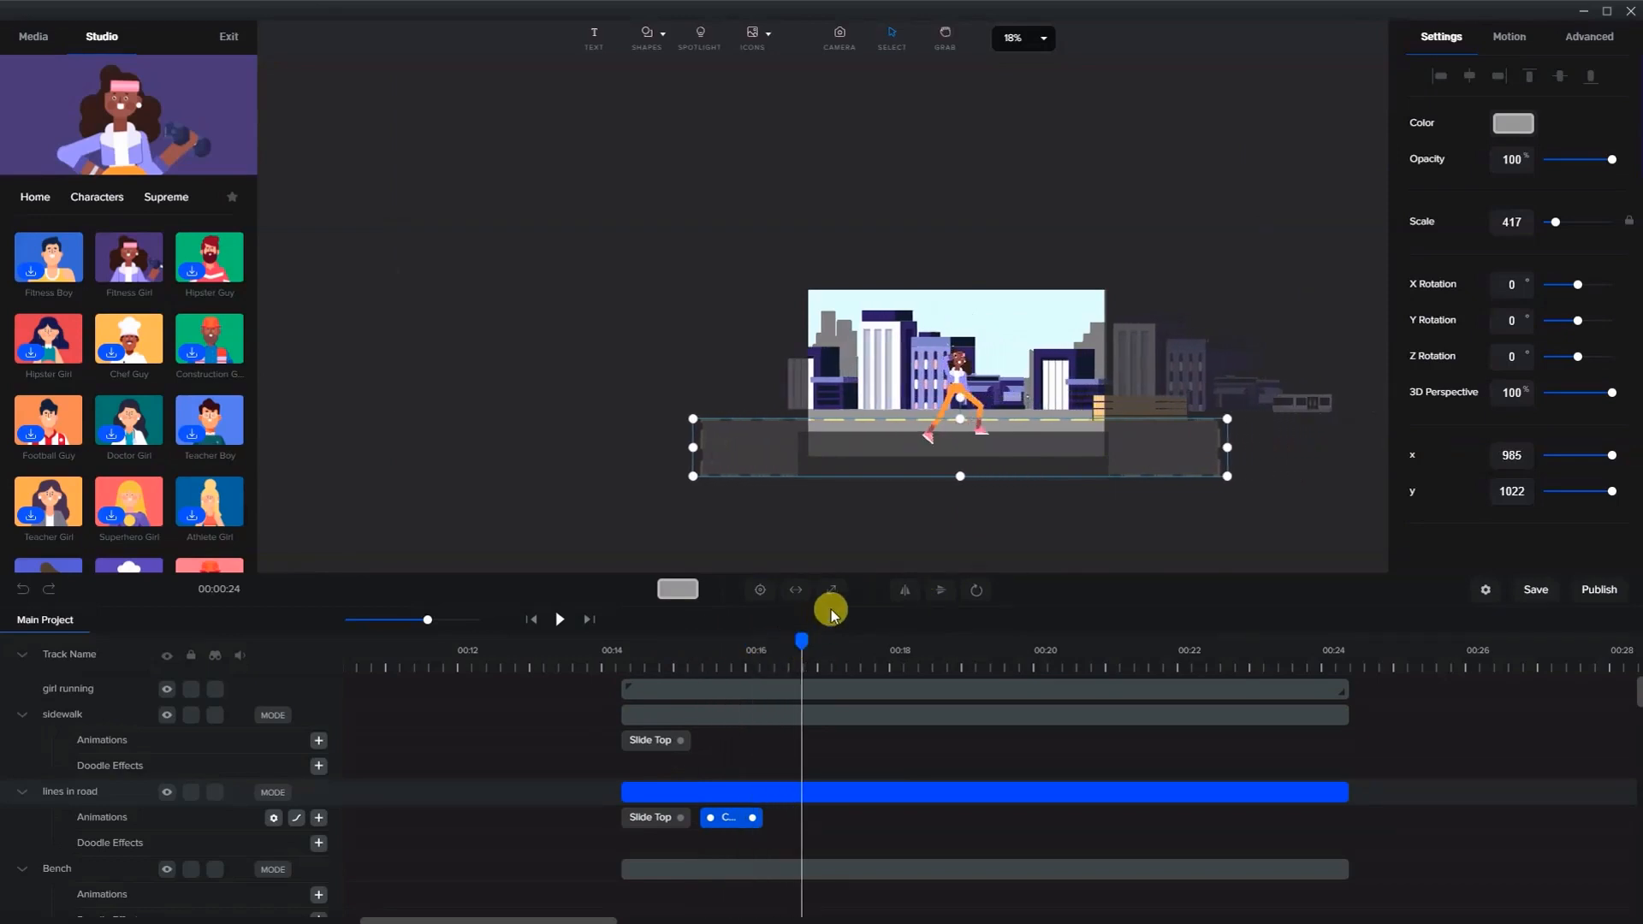
key("shift+Left")
key("shift+Left")
key("shift+Left")
key("shift+Left")
key("shift+Left")
key("shift+Left")
key("shift+Left")
key("shift+Left")
key("shift+Left")
key("shift+Left")
key("shift+Left")
key("shift+Left")
key("shift+Left")
key("shift+Left")
key("shift+Left")
key("shift+Left")
key("shift+Left")
key("shift+Left")
key("shift+Left")
key("shift+Left")
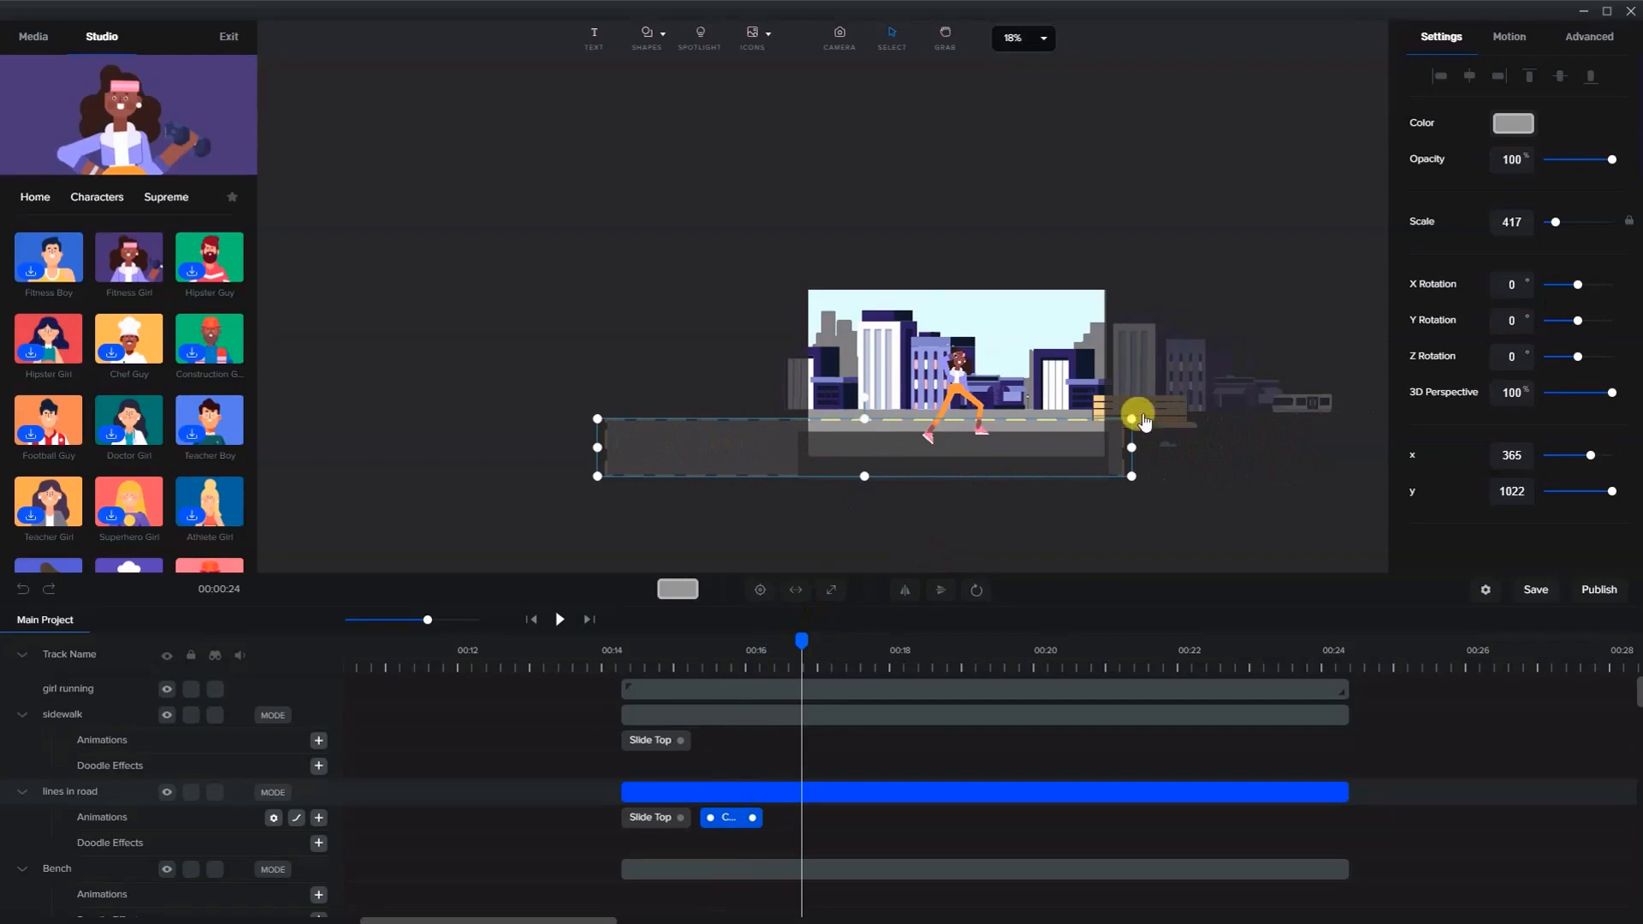
- Stretch the road lines' custom animation to end at 00:24
left_click_drag(753, 817, 1333, 818)
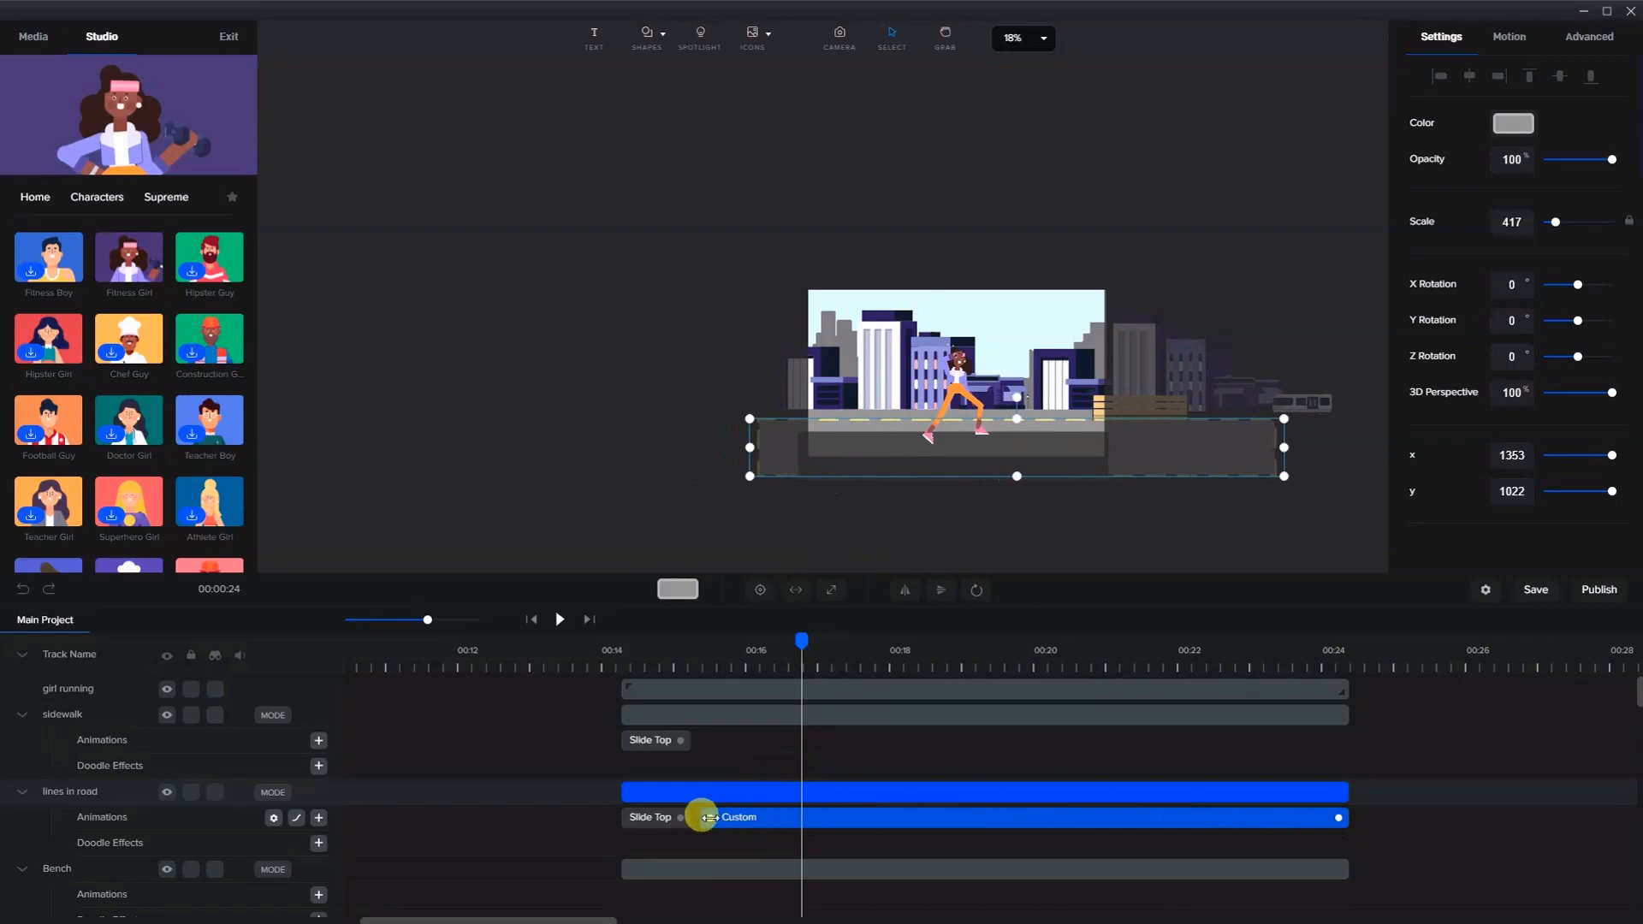
left_click_drag(709, 818, 699, 820)
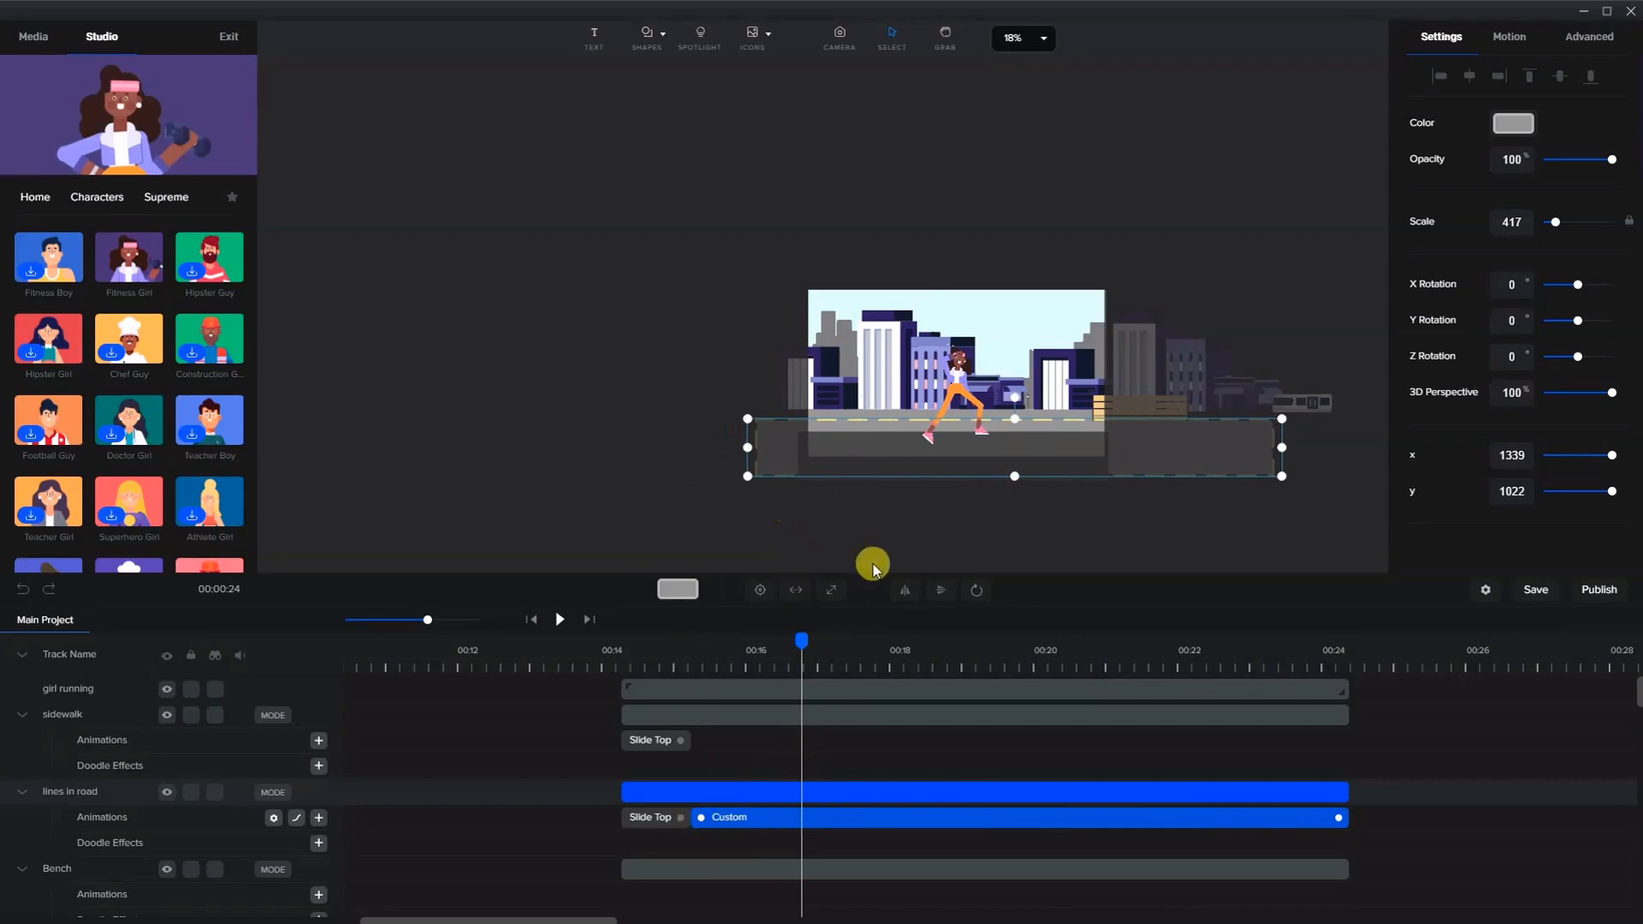
- Reset the canvas zoom and play and pause the timeline from about 00:14 to preview the road motion
key("ctrl+0")
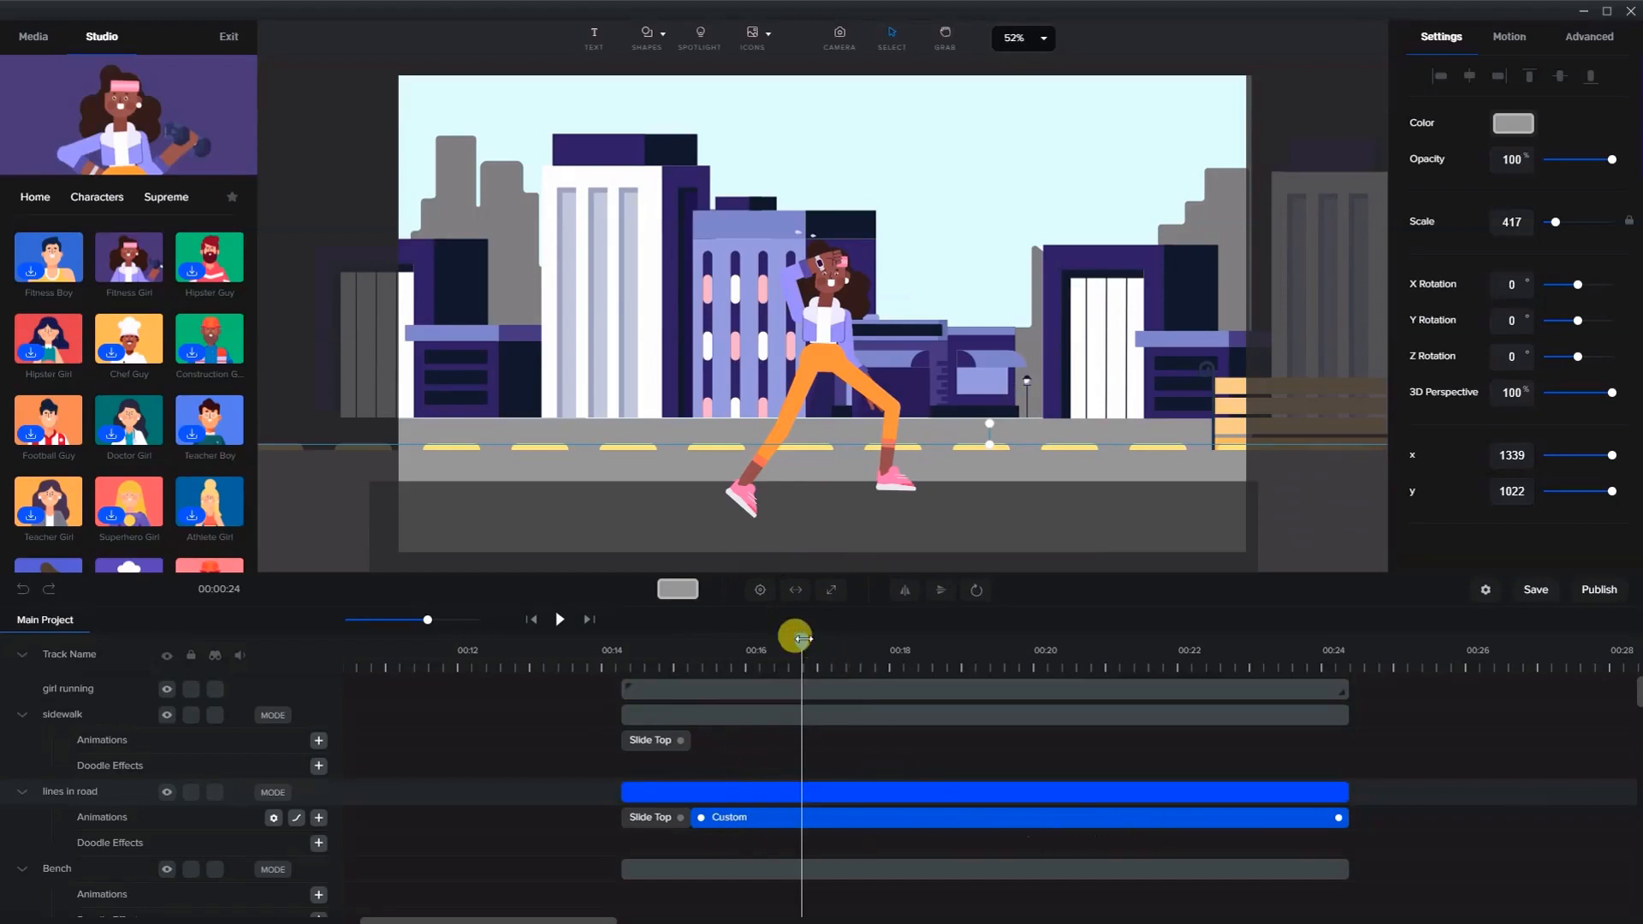
left_click_drag(793, 638, 645, 642)
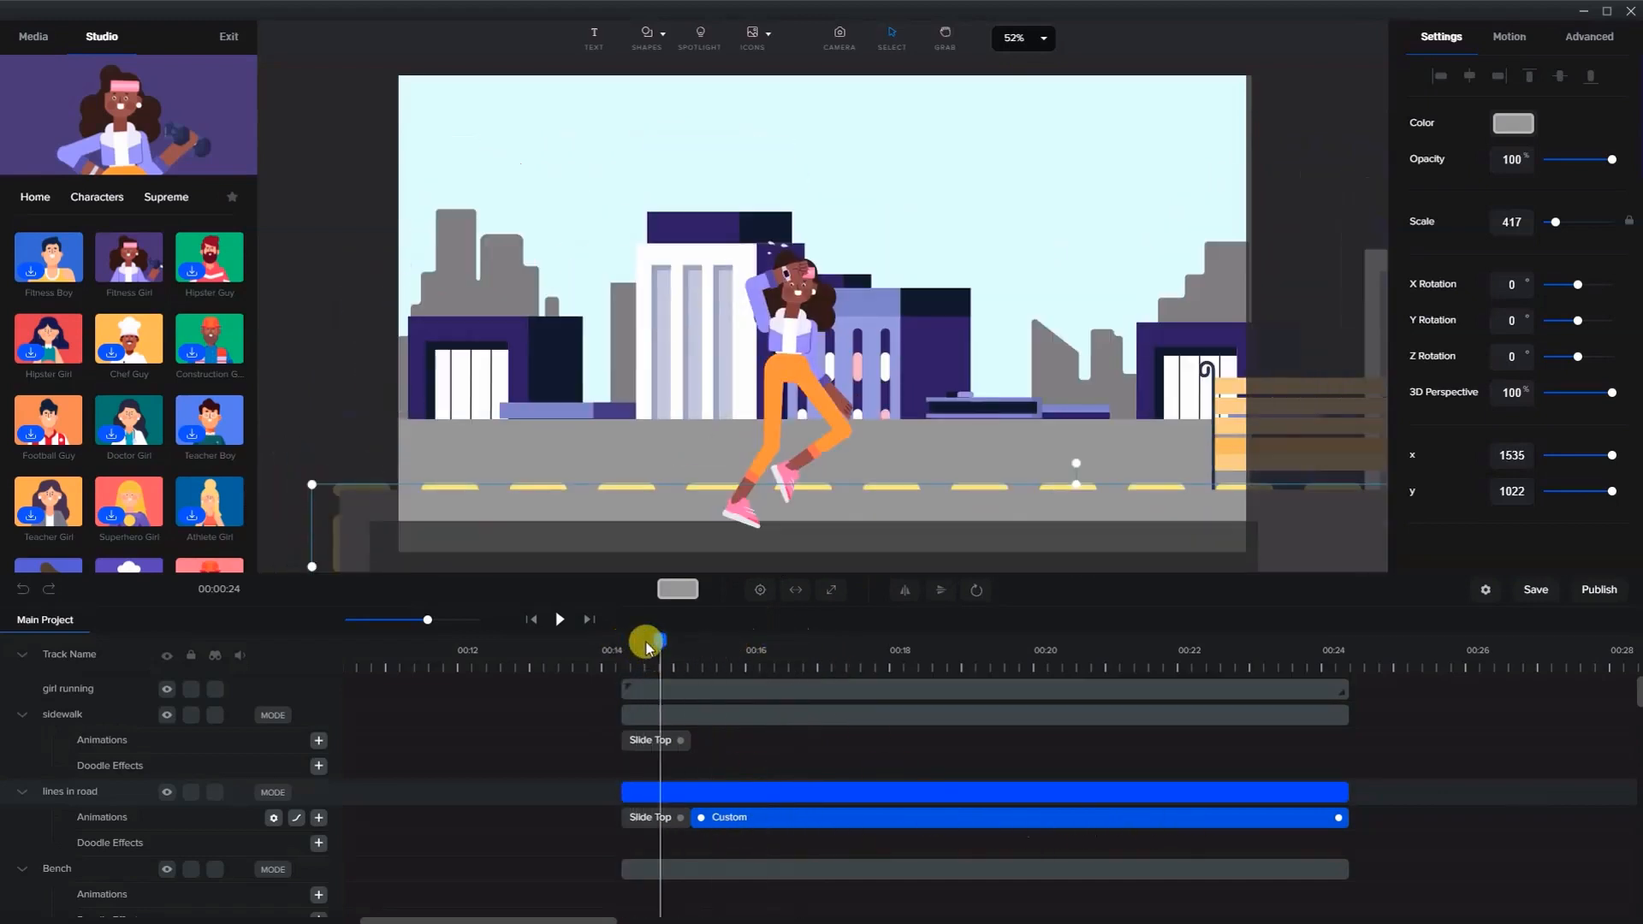
left_click(559, 622)
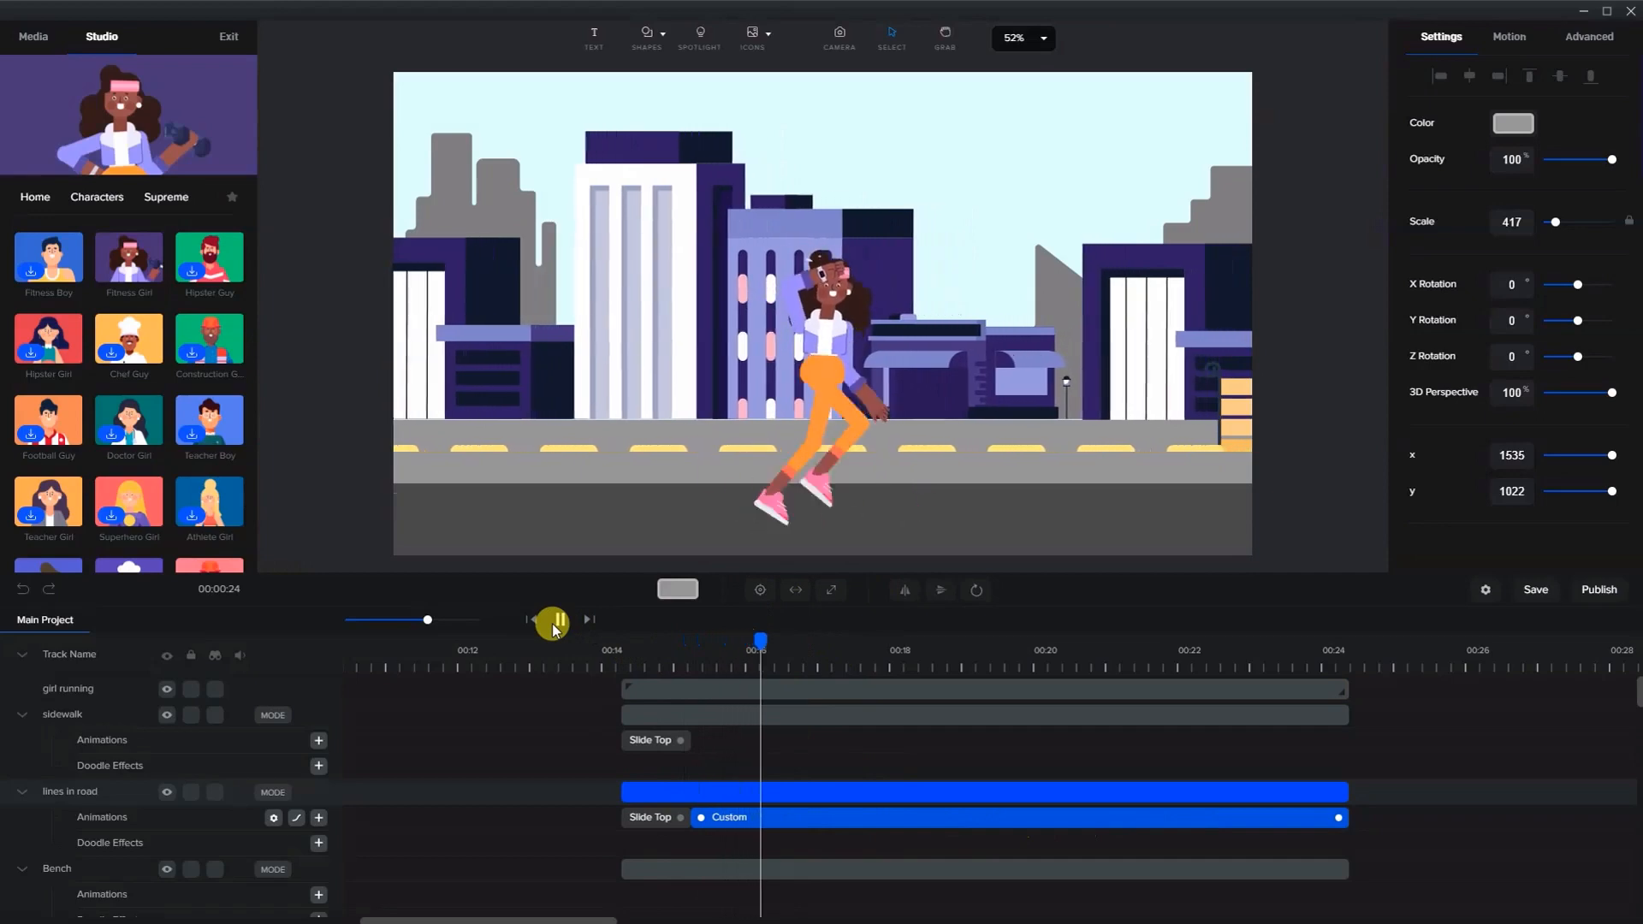
left_click(553, 621)
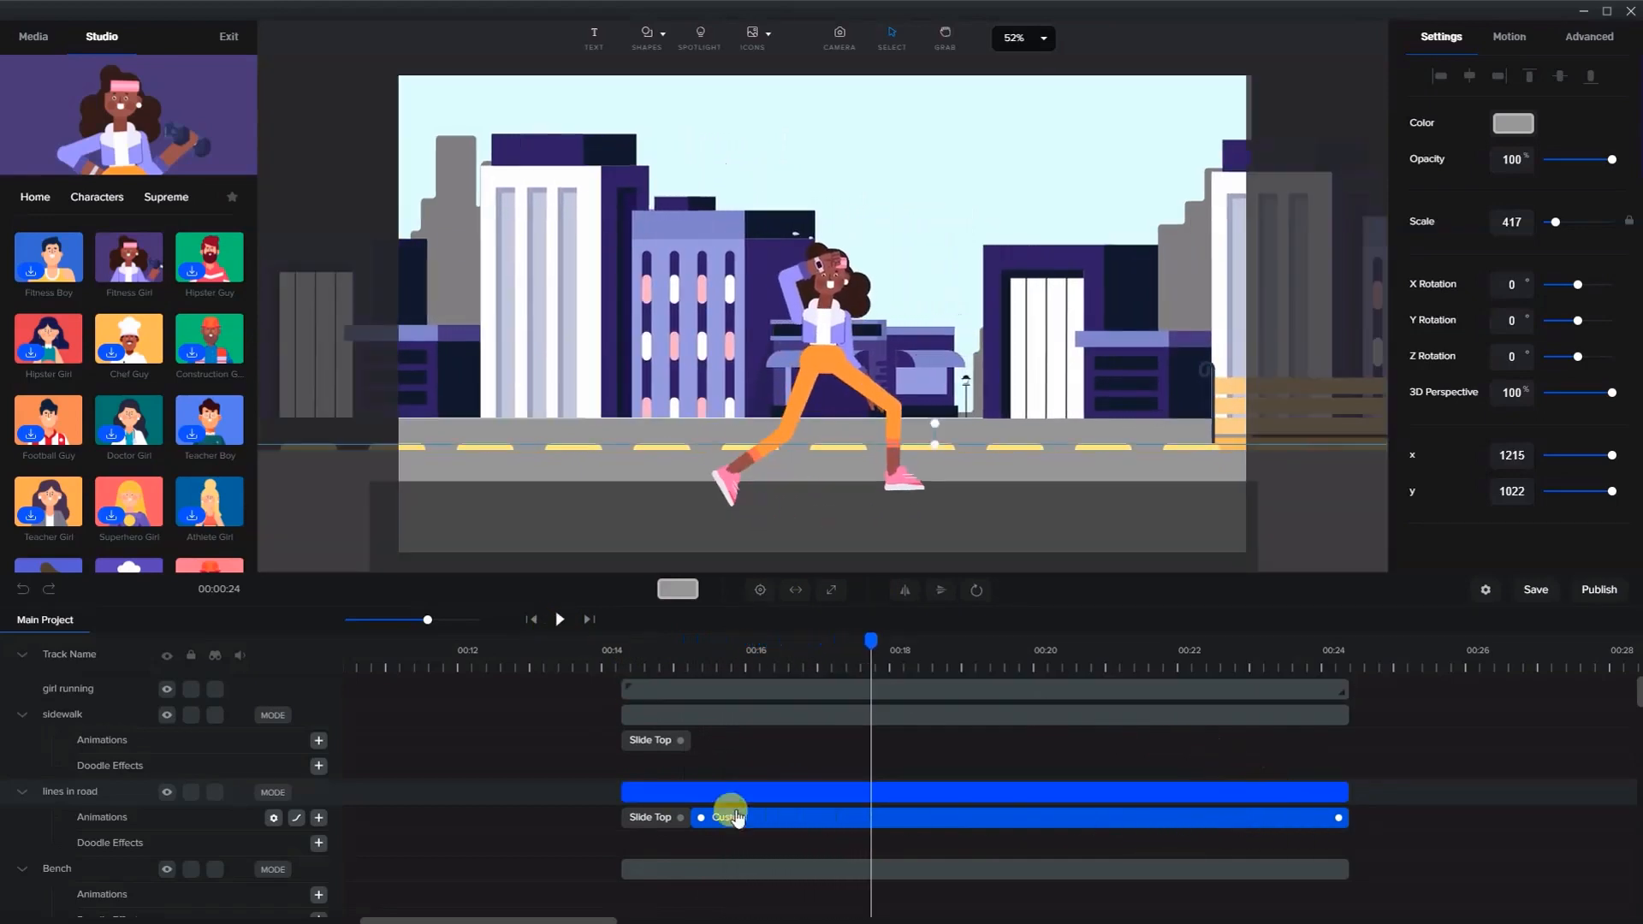
- Move the start of the road lines' custom animation earlier, right against the Slide Top animation
left_click(673, 817)
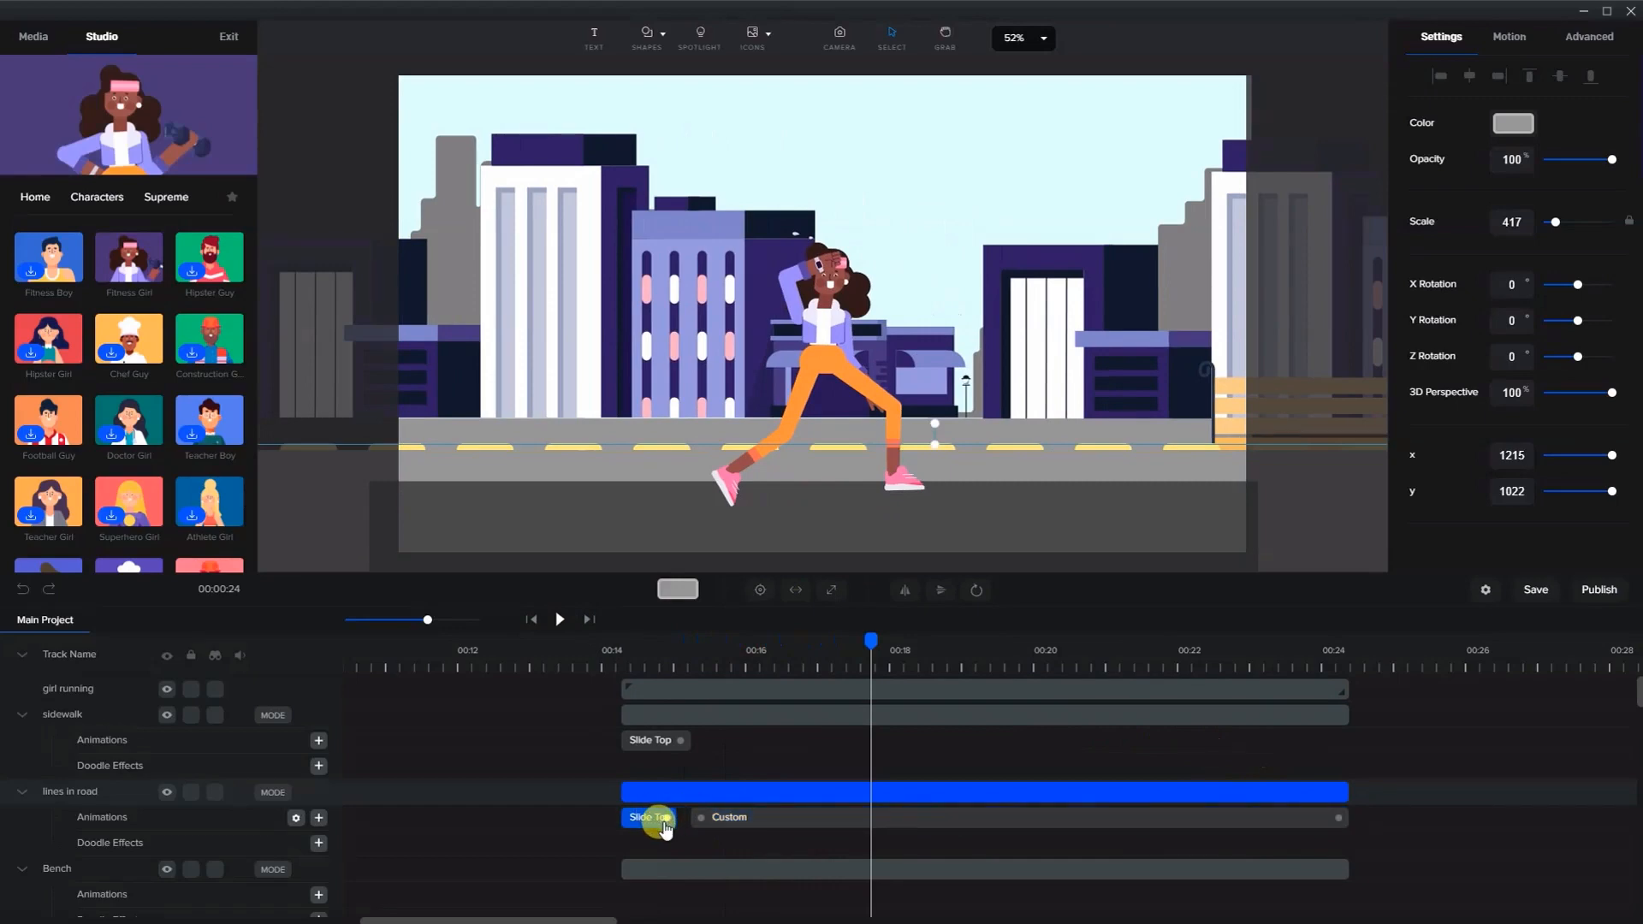
left_click(693, 820)
left_click_drag(694, 818, 673, 817)
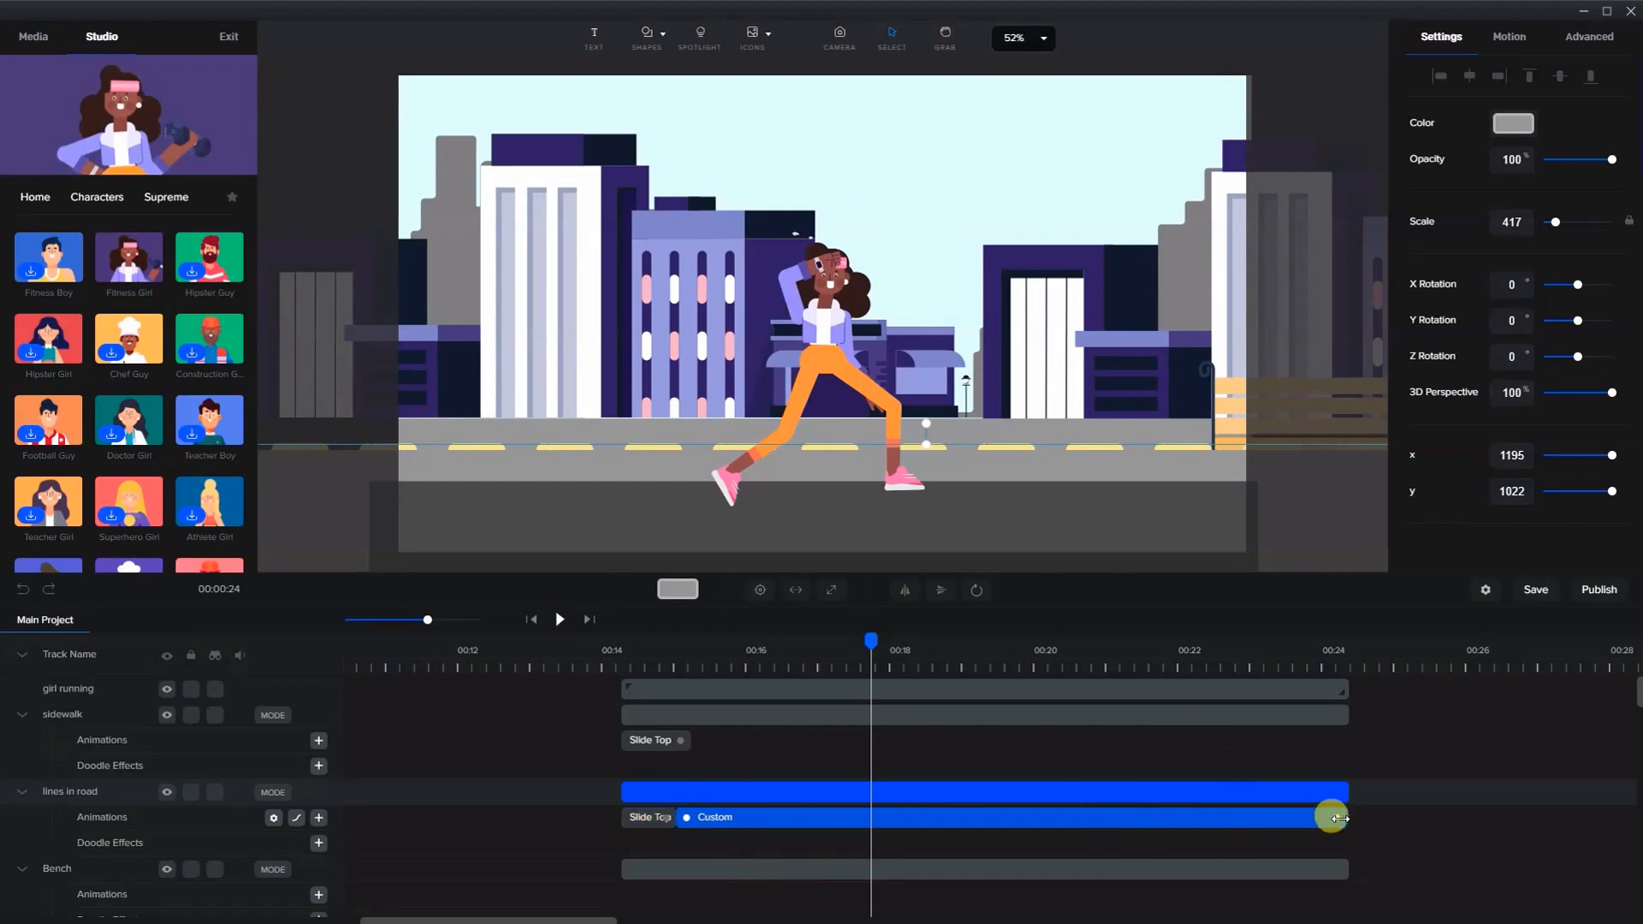
- Play and pause the timeline from about 00:14.5 to preview the road lines motion
left_click(669, 668)
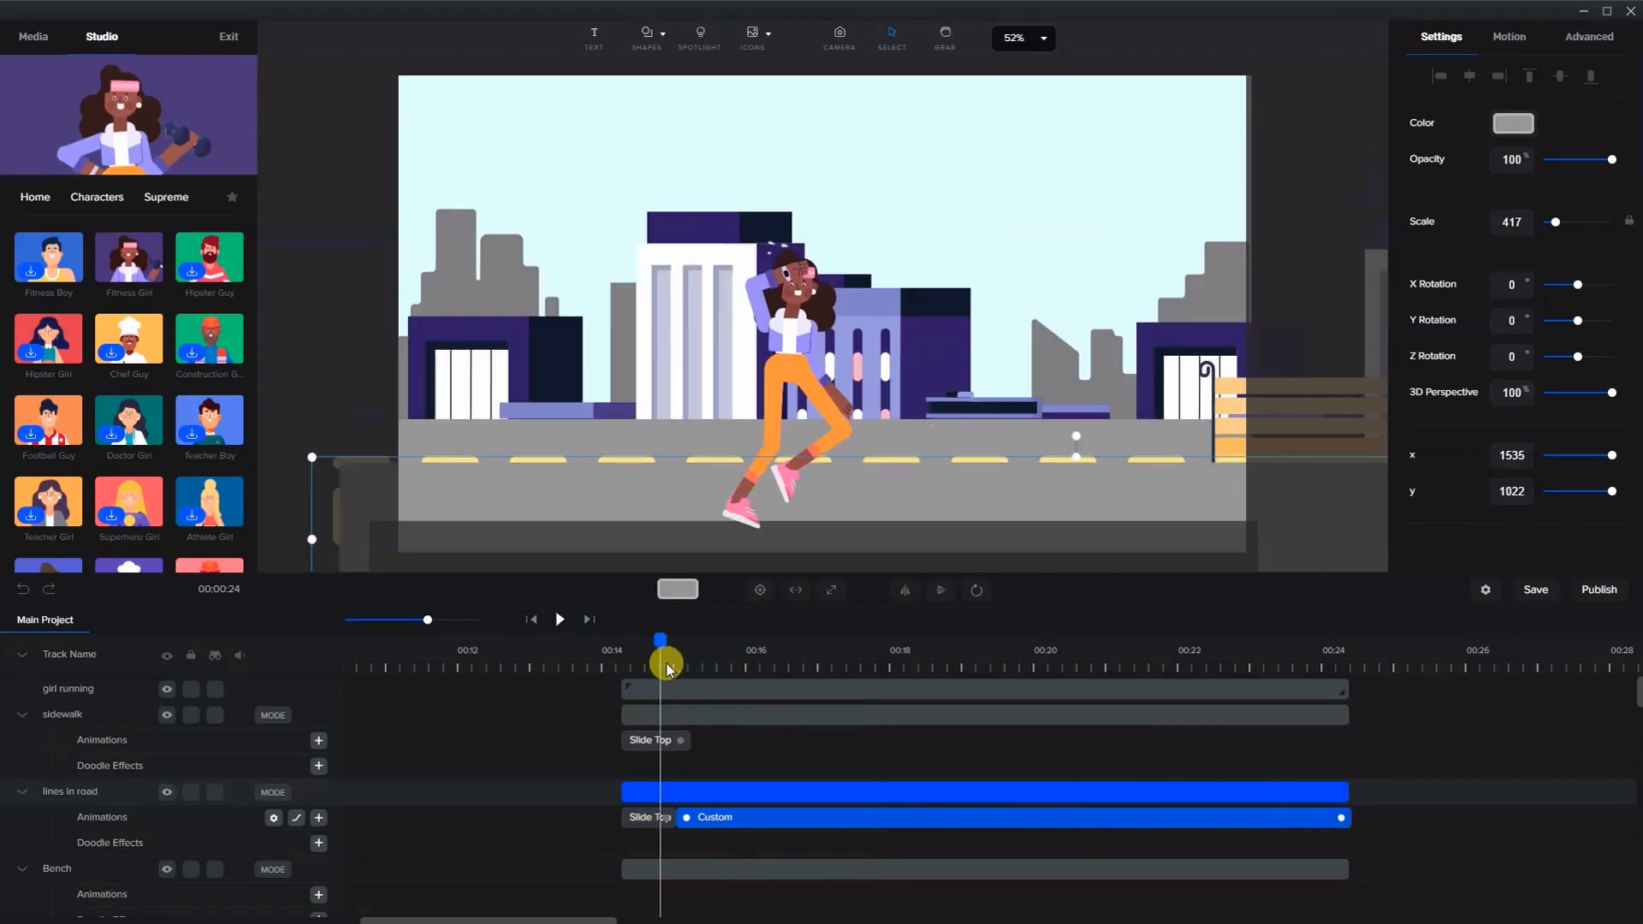
left_click(558, 619)
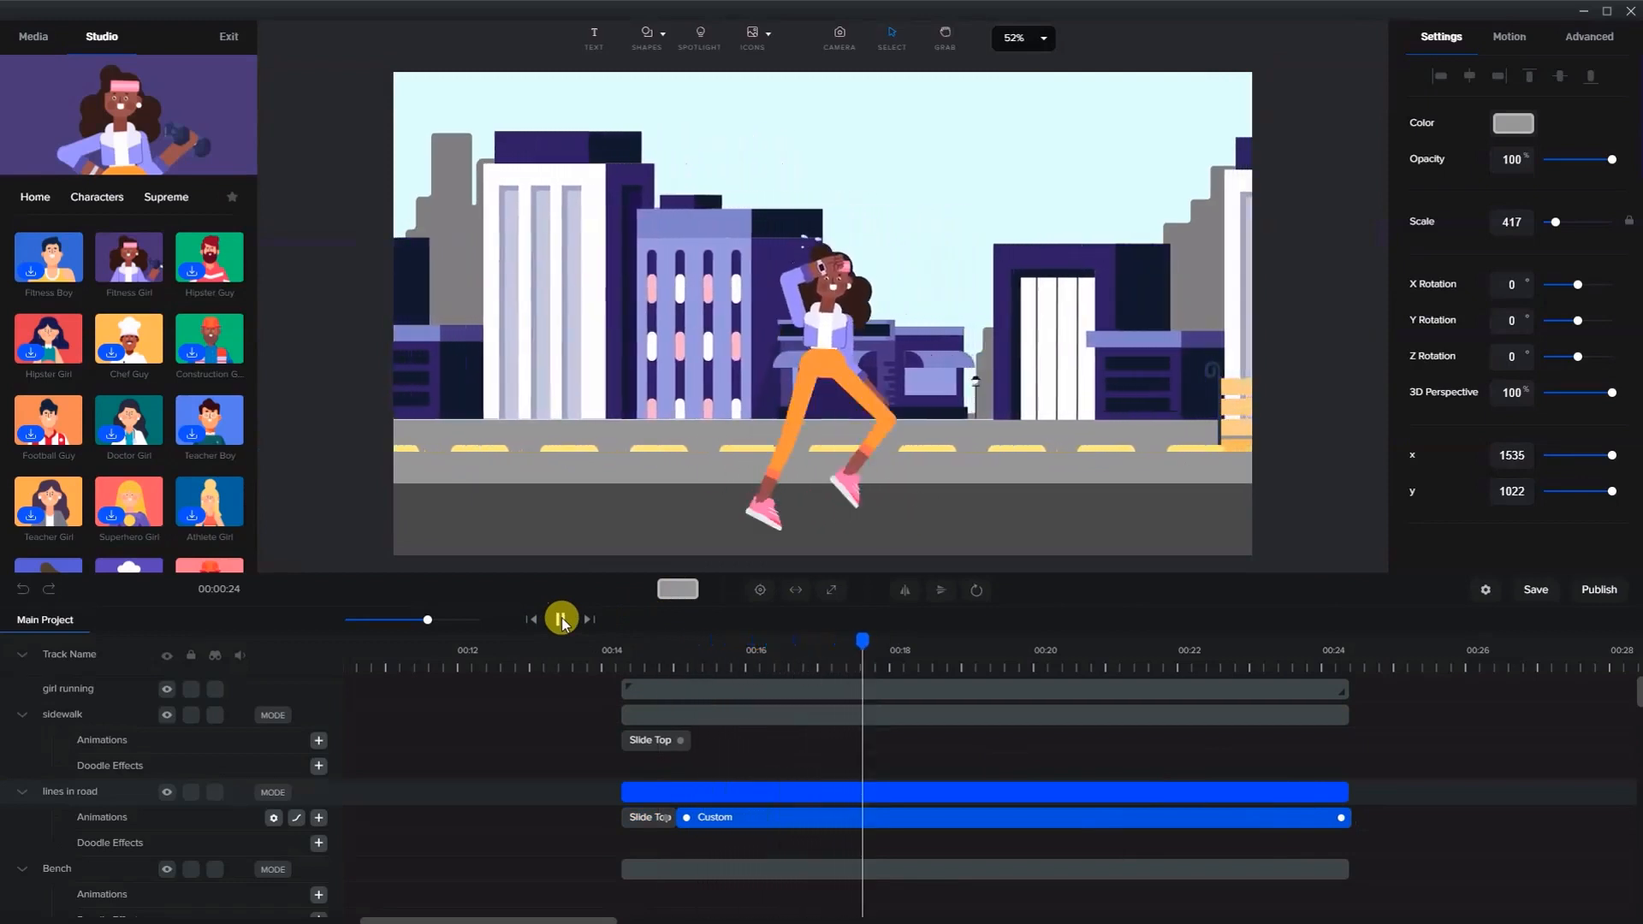
left_click(560, 620)
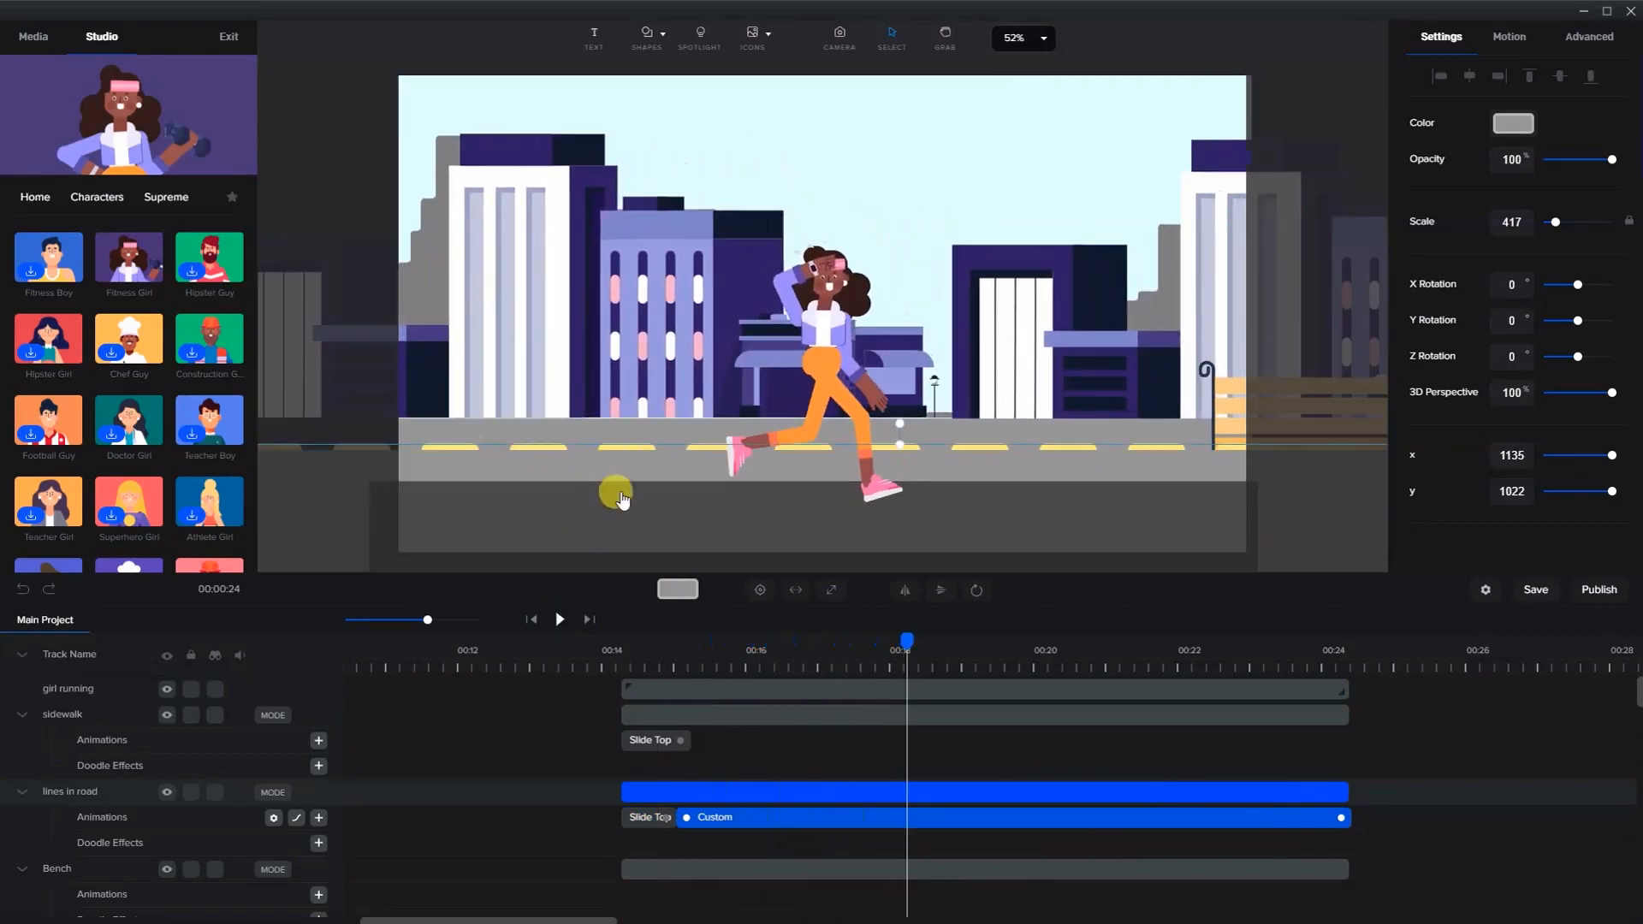
- Try moving the custom animation to start at about 00:16 and preview the playback
left_click(657, 818)
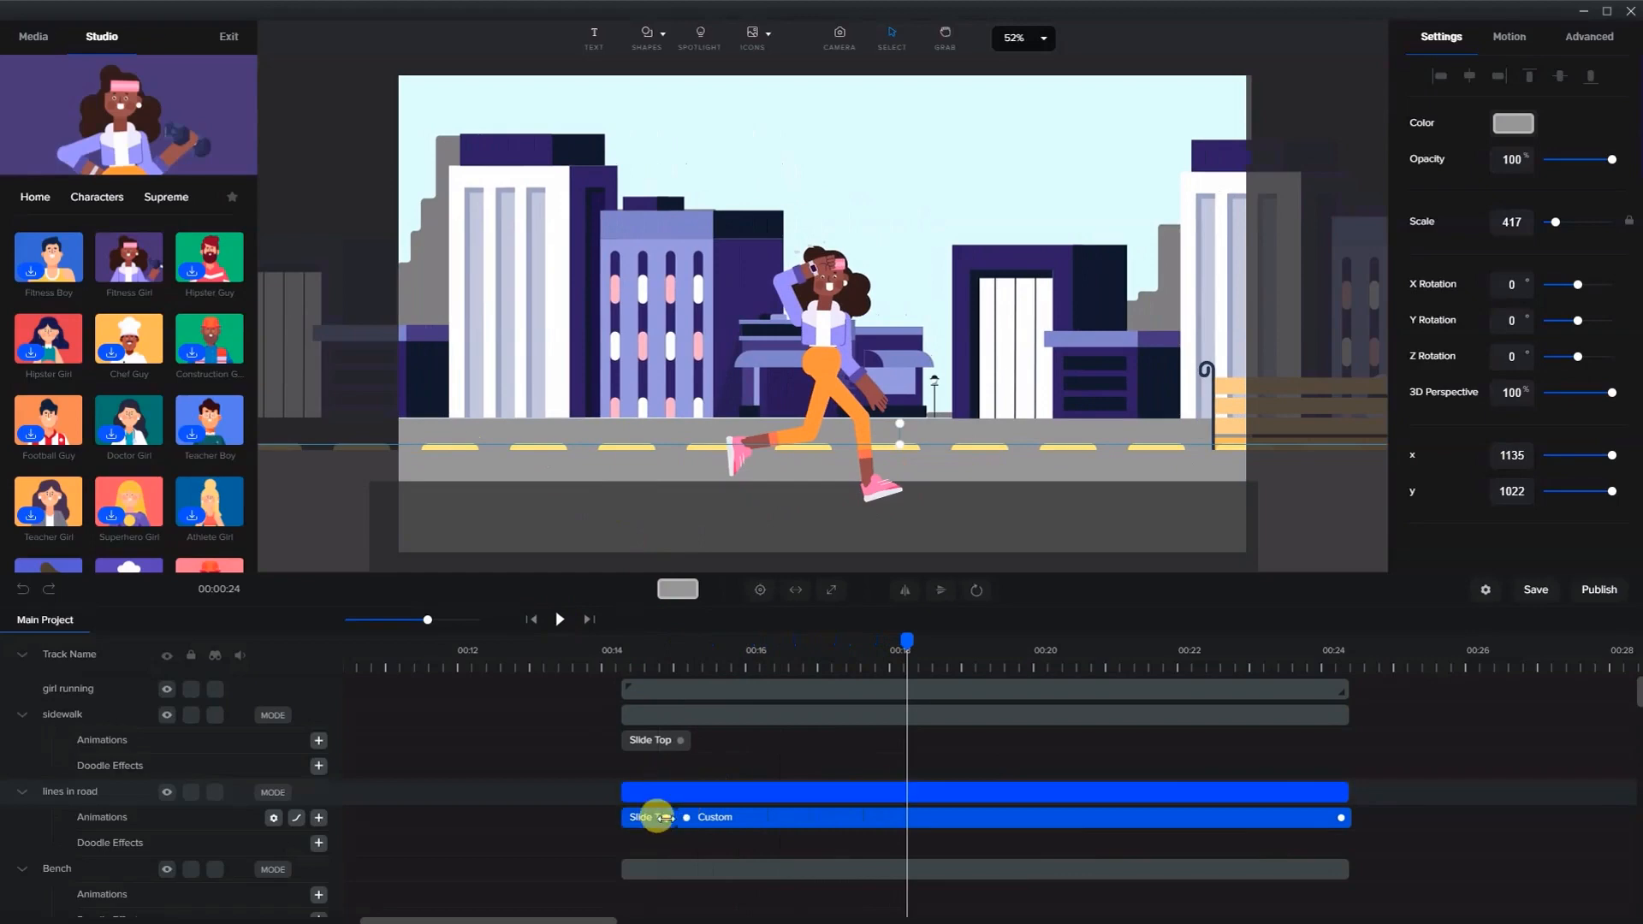
left_click_drag(657, 817, 730, 778)
left_click(740, 663)
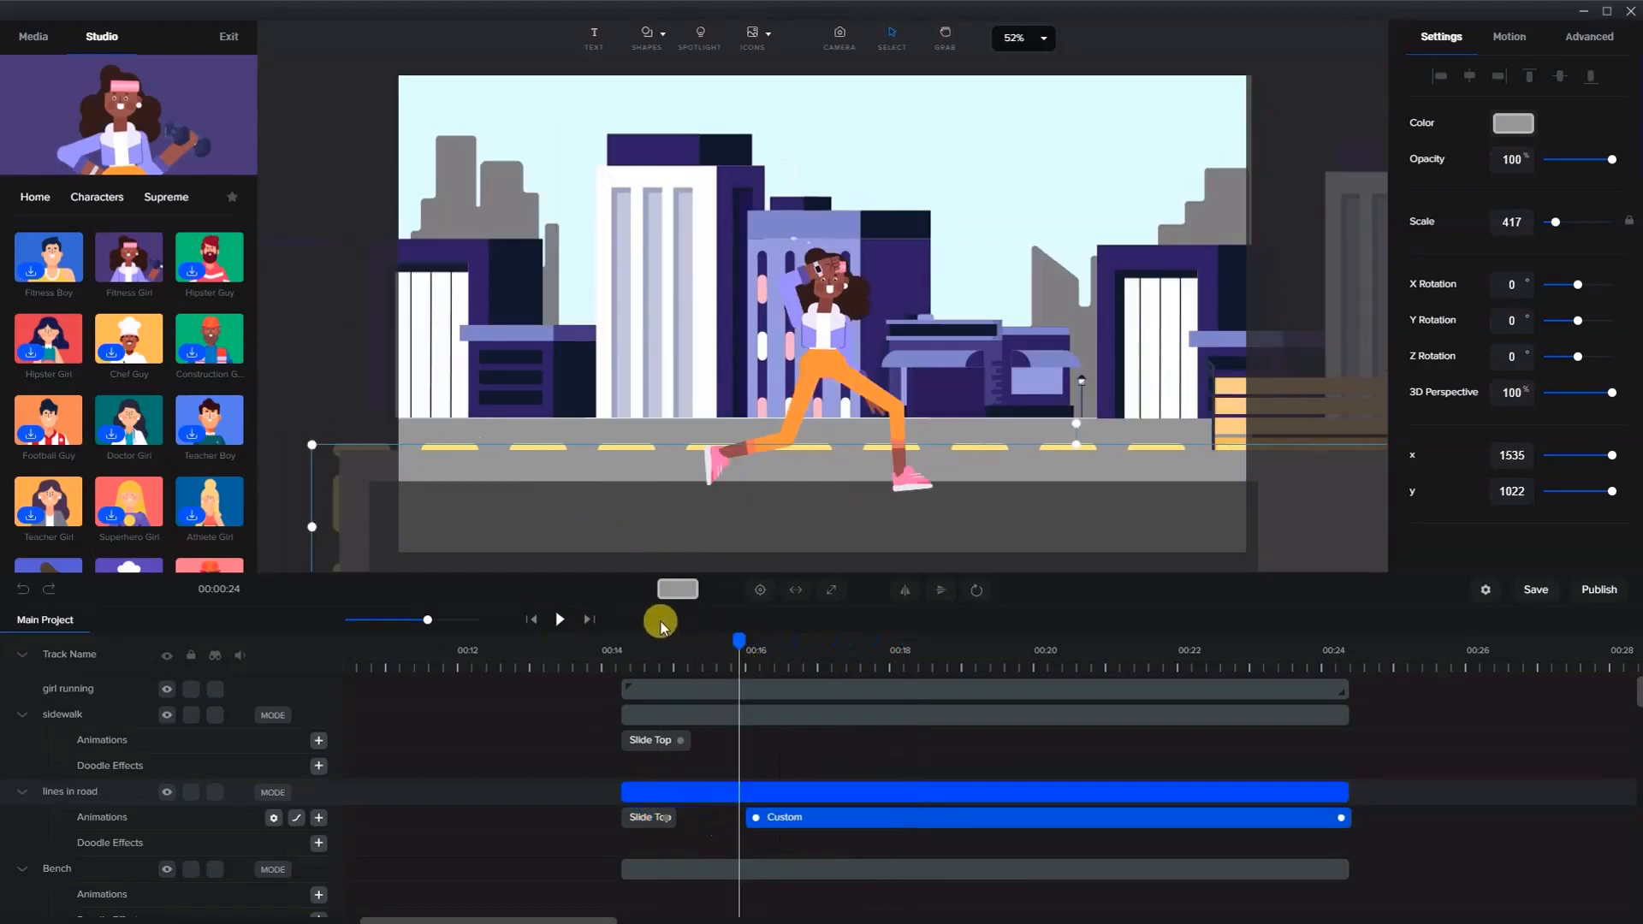
left_click(559, 620)
left_click(558, 621)
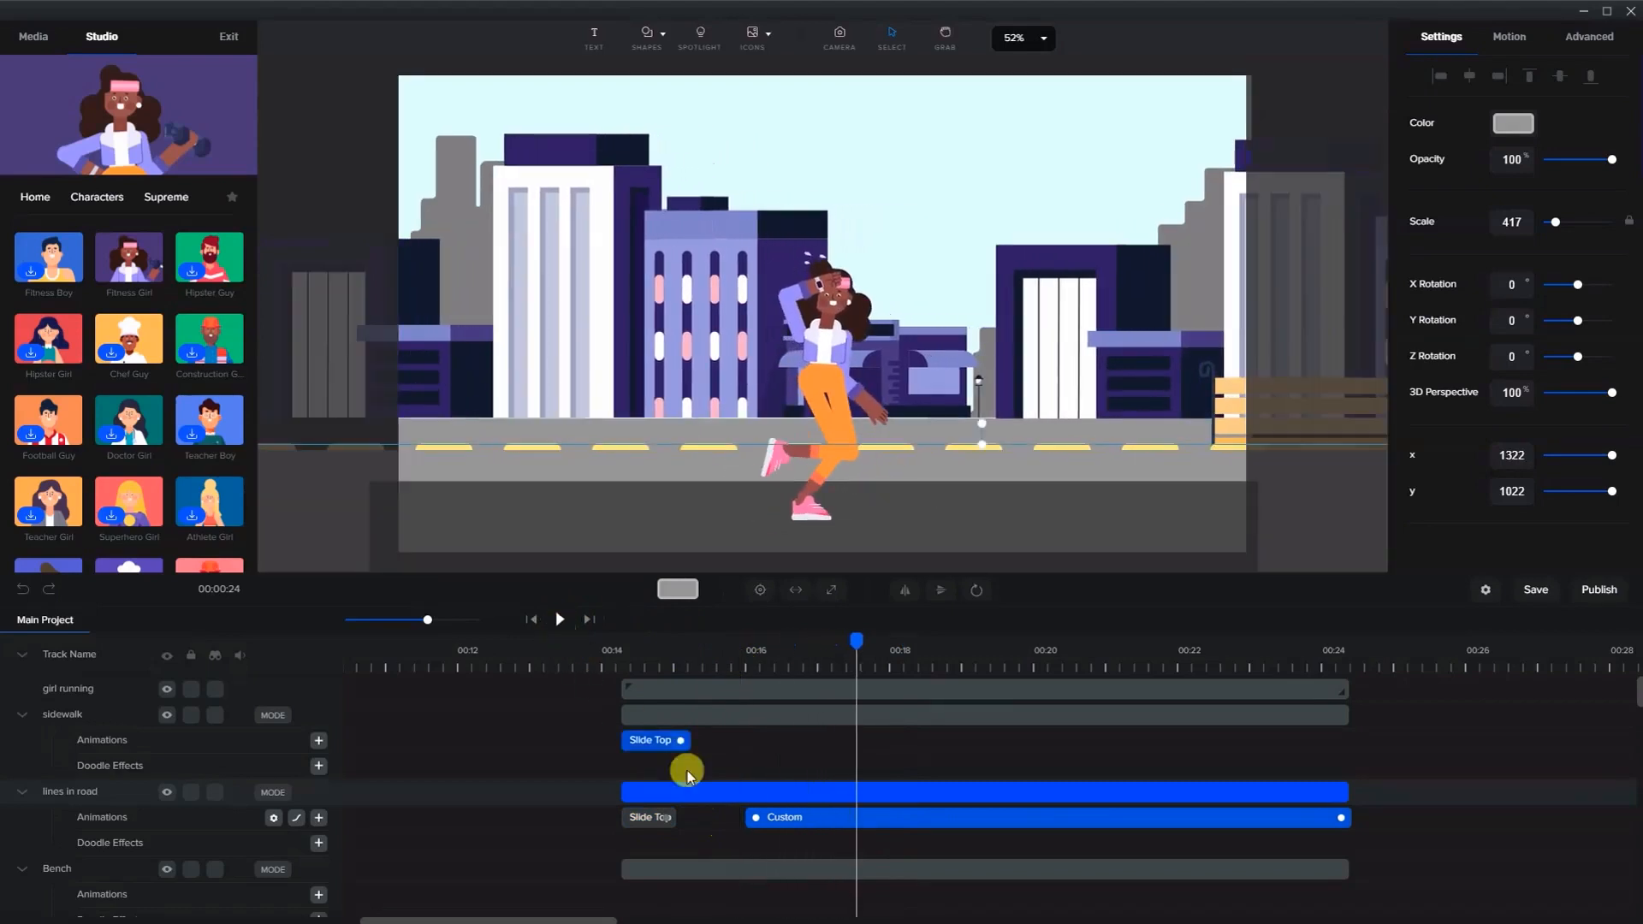
- Move the custom animation's start back against Slide Top and shorten its end to about 00:23
left_click_drag(752, 818, 676, 822)
left_click(702, 823)
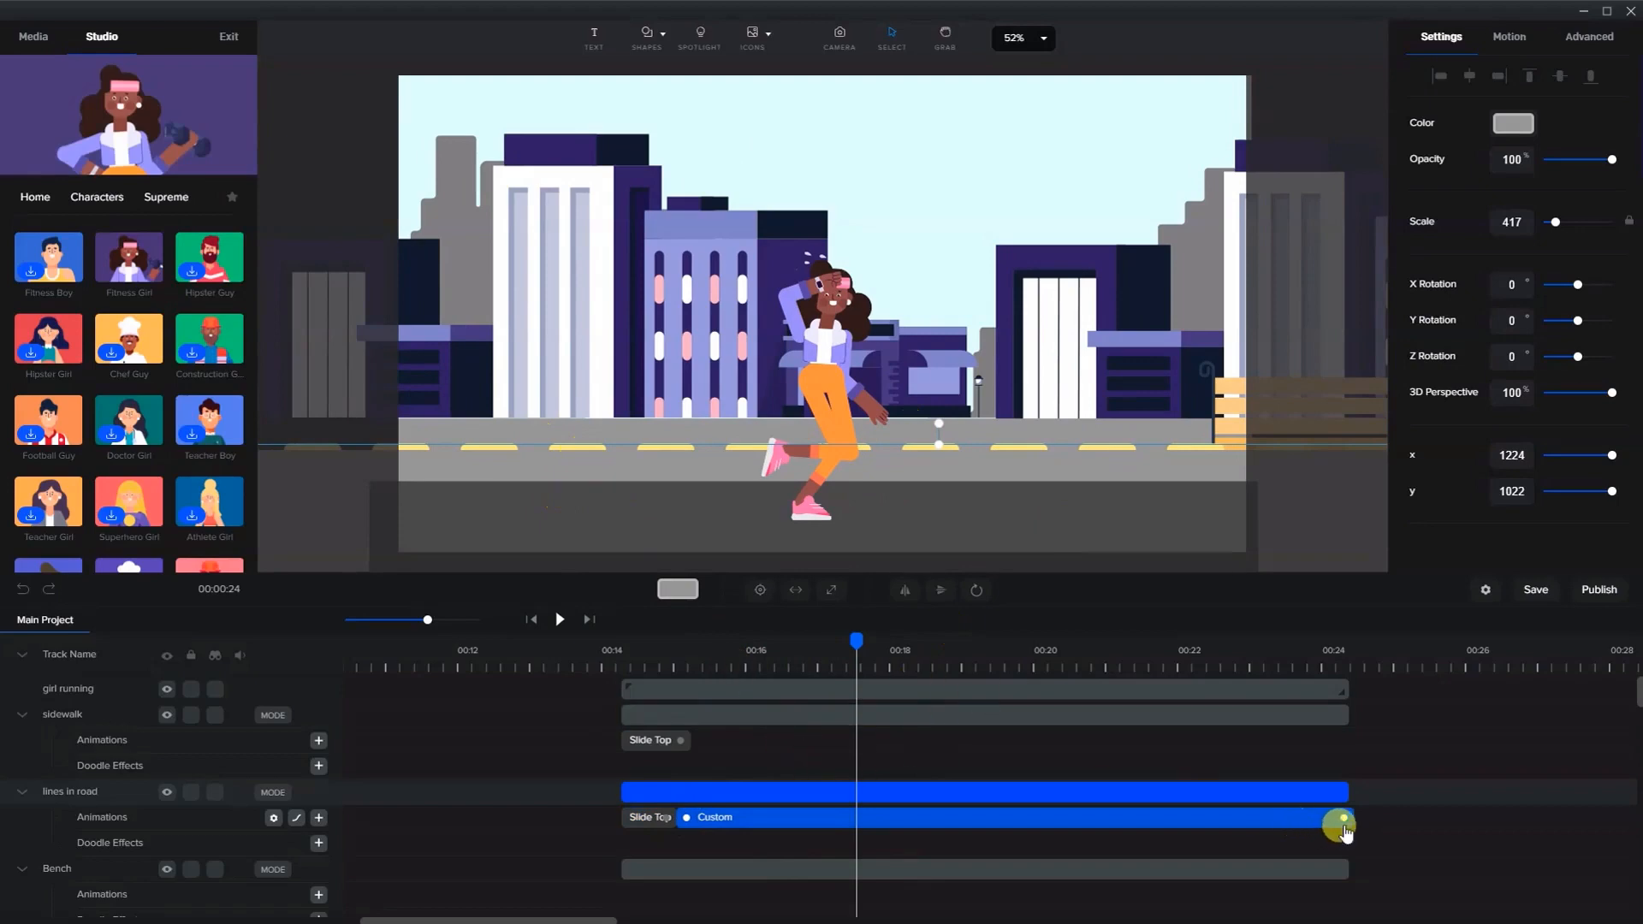
left_click_drag(1340, 818, 1279, 817)
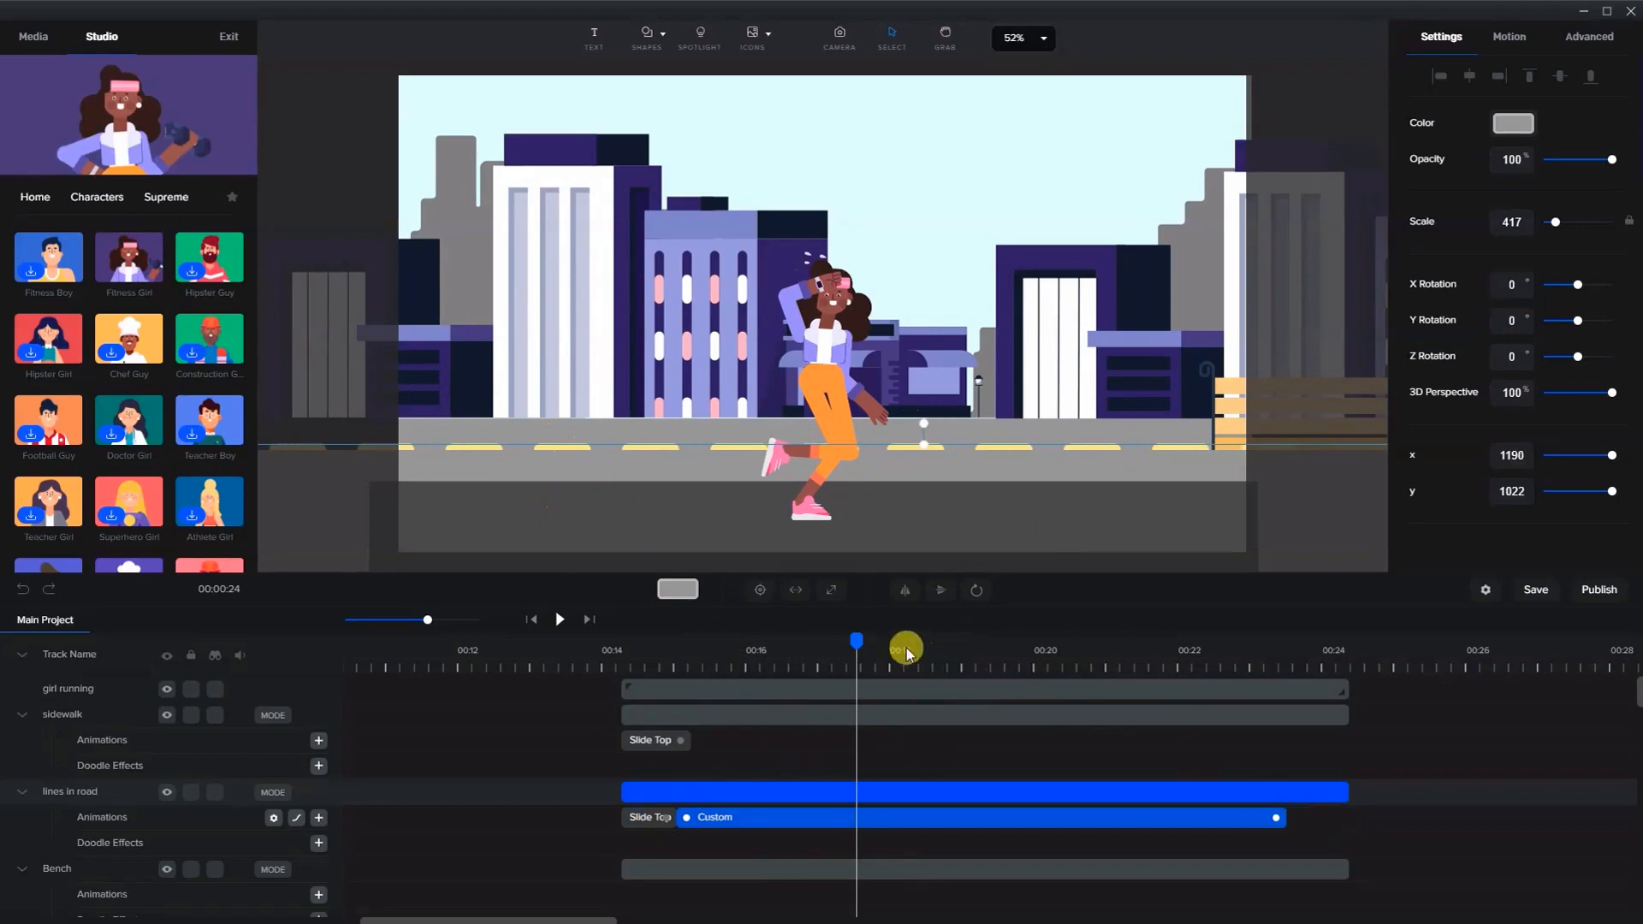
- At 00:24, select the road lines layer and shift it left to x 285
left_click_drag(855, 640, 1329, 707)
left_click(1329, 706)
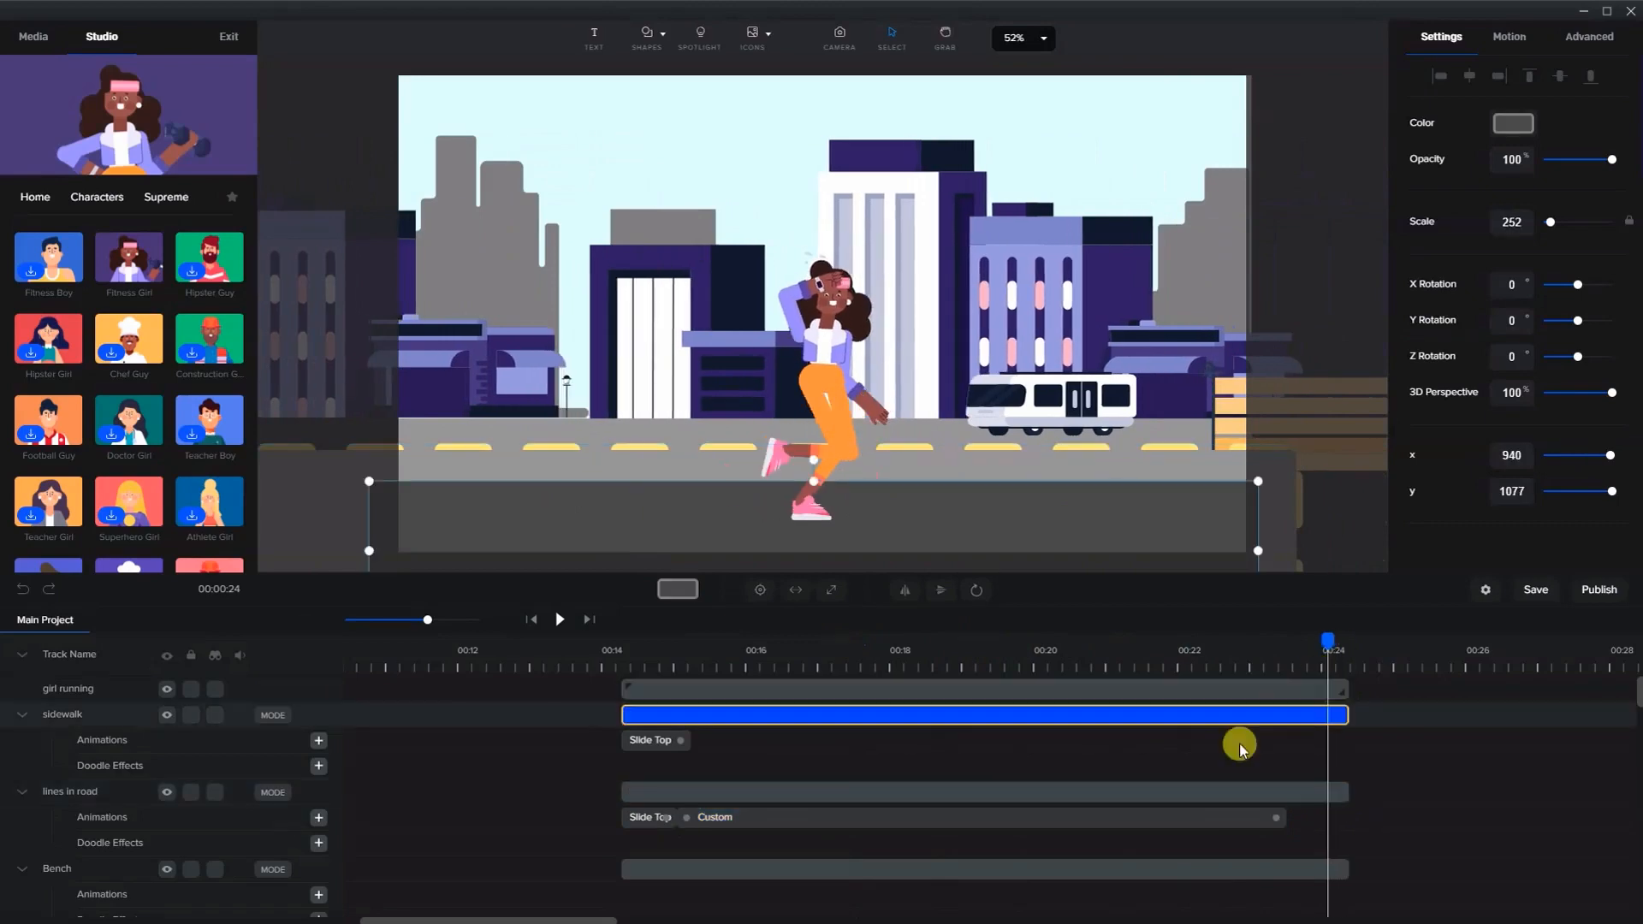
left_click(1202, 794)
key("shift+Left")
key("shift+Left")
key("shift+Left")
key("shift+Left")
key("shift+Left")
key("shift+Left")
key("shift+Left")
key("shift+Left")
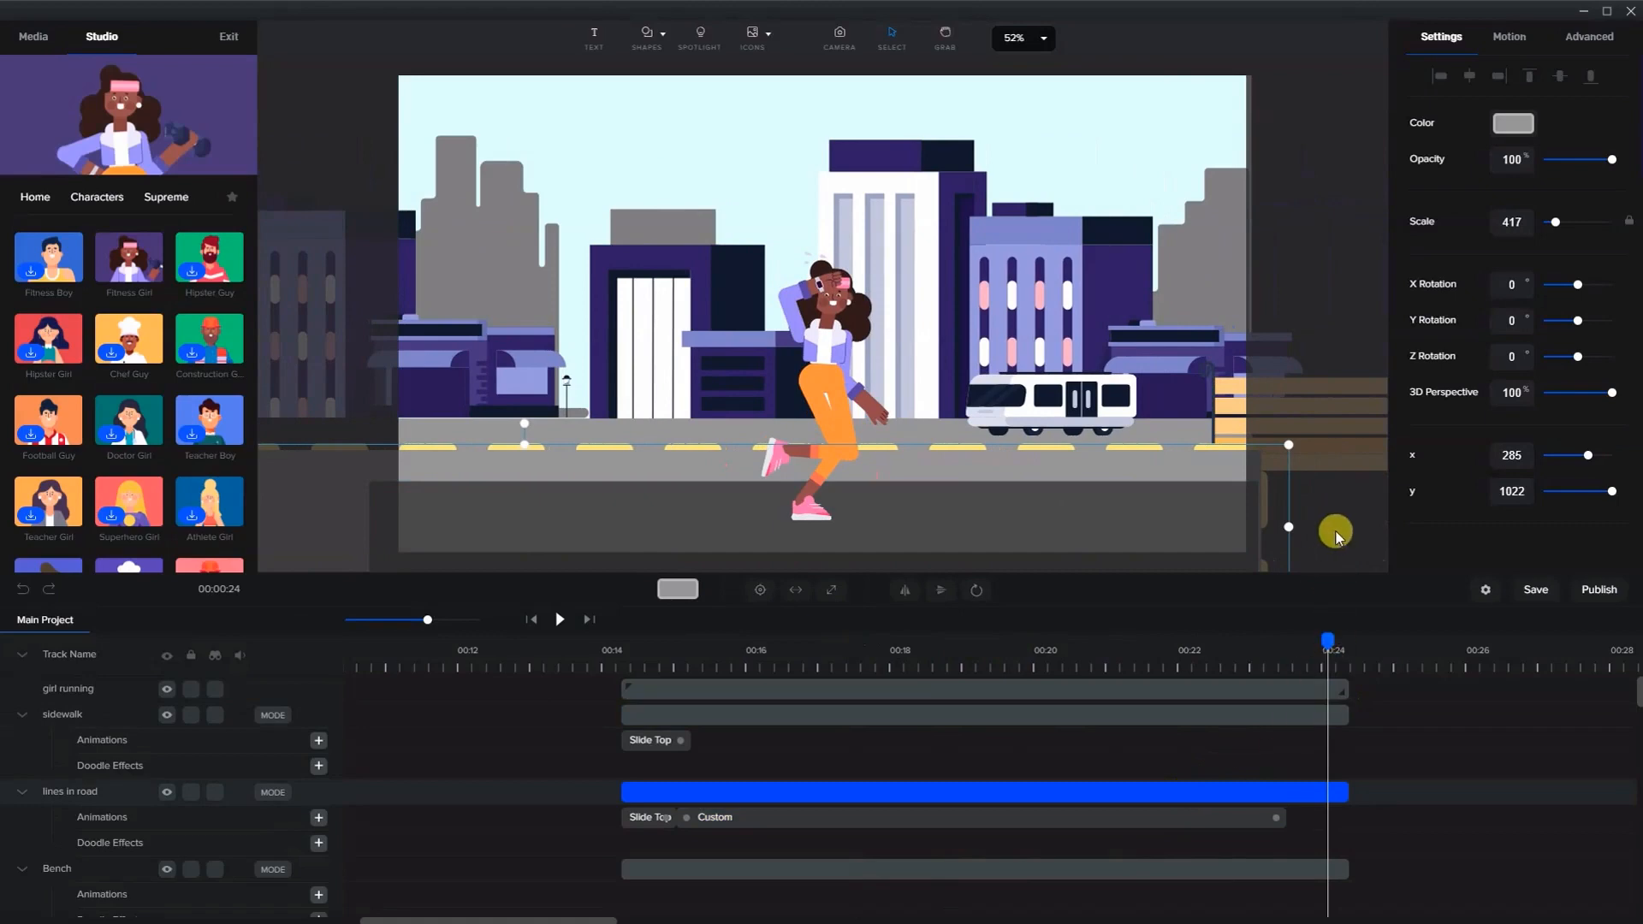
- Scale the road lines layer up to 516 and shift it further left to x -94
scroll(1286, 530, "down", 4)
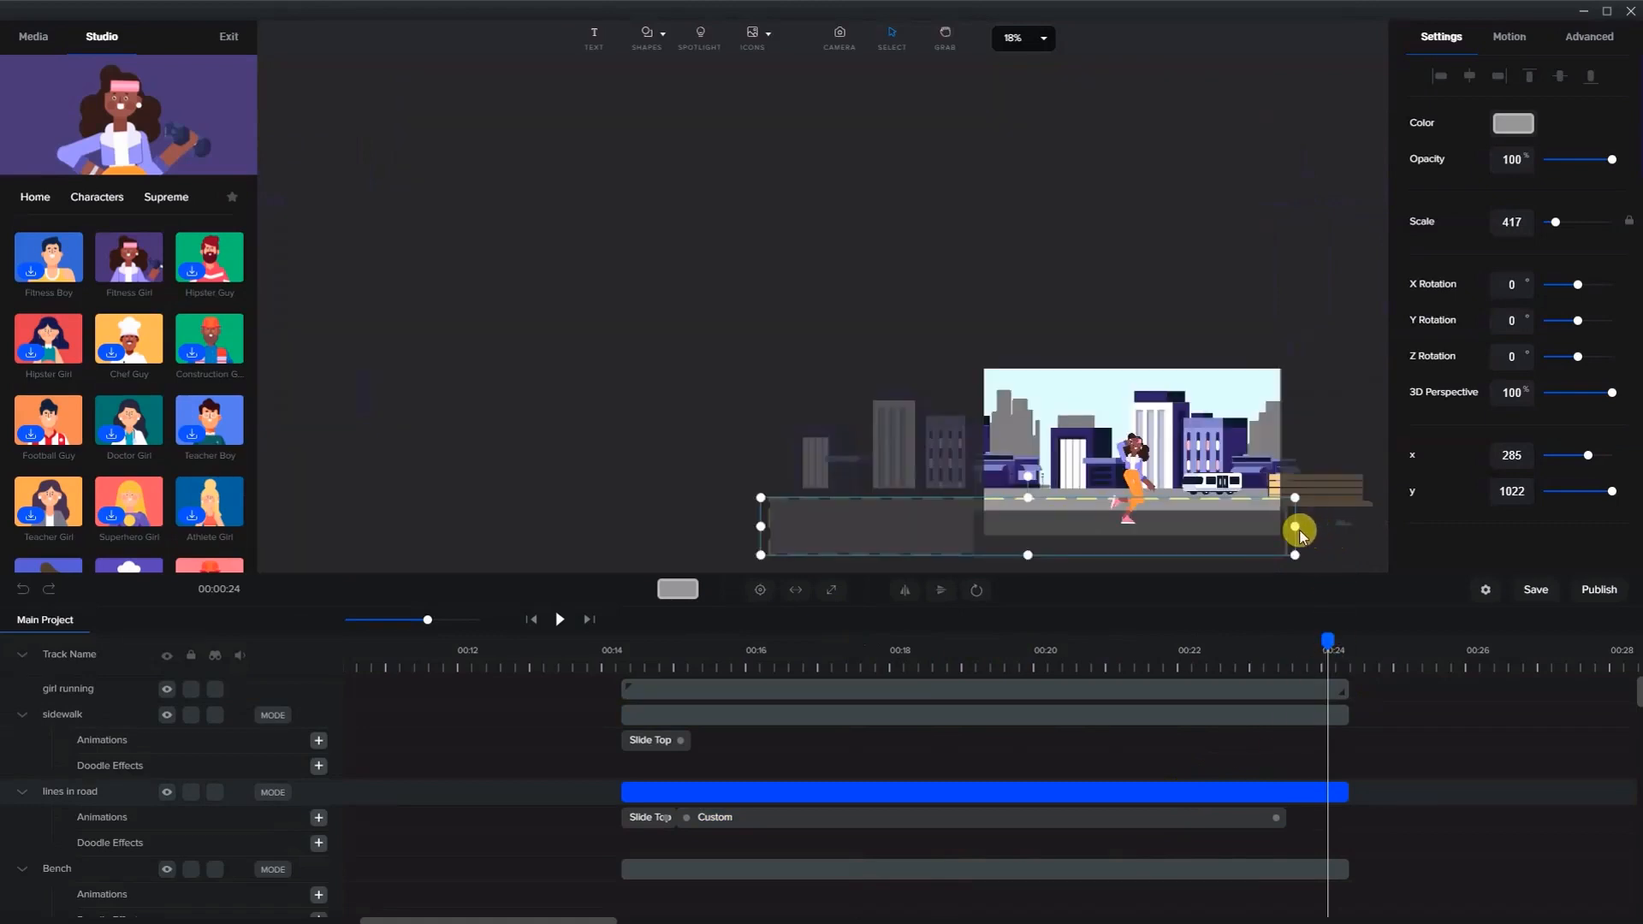
left_click_drag(1294, 529, 1337, 527)
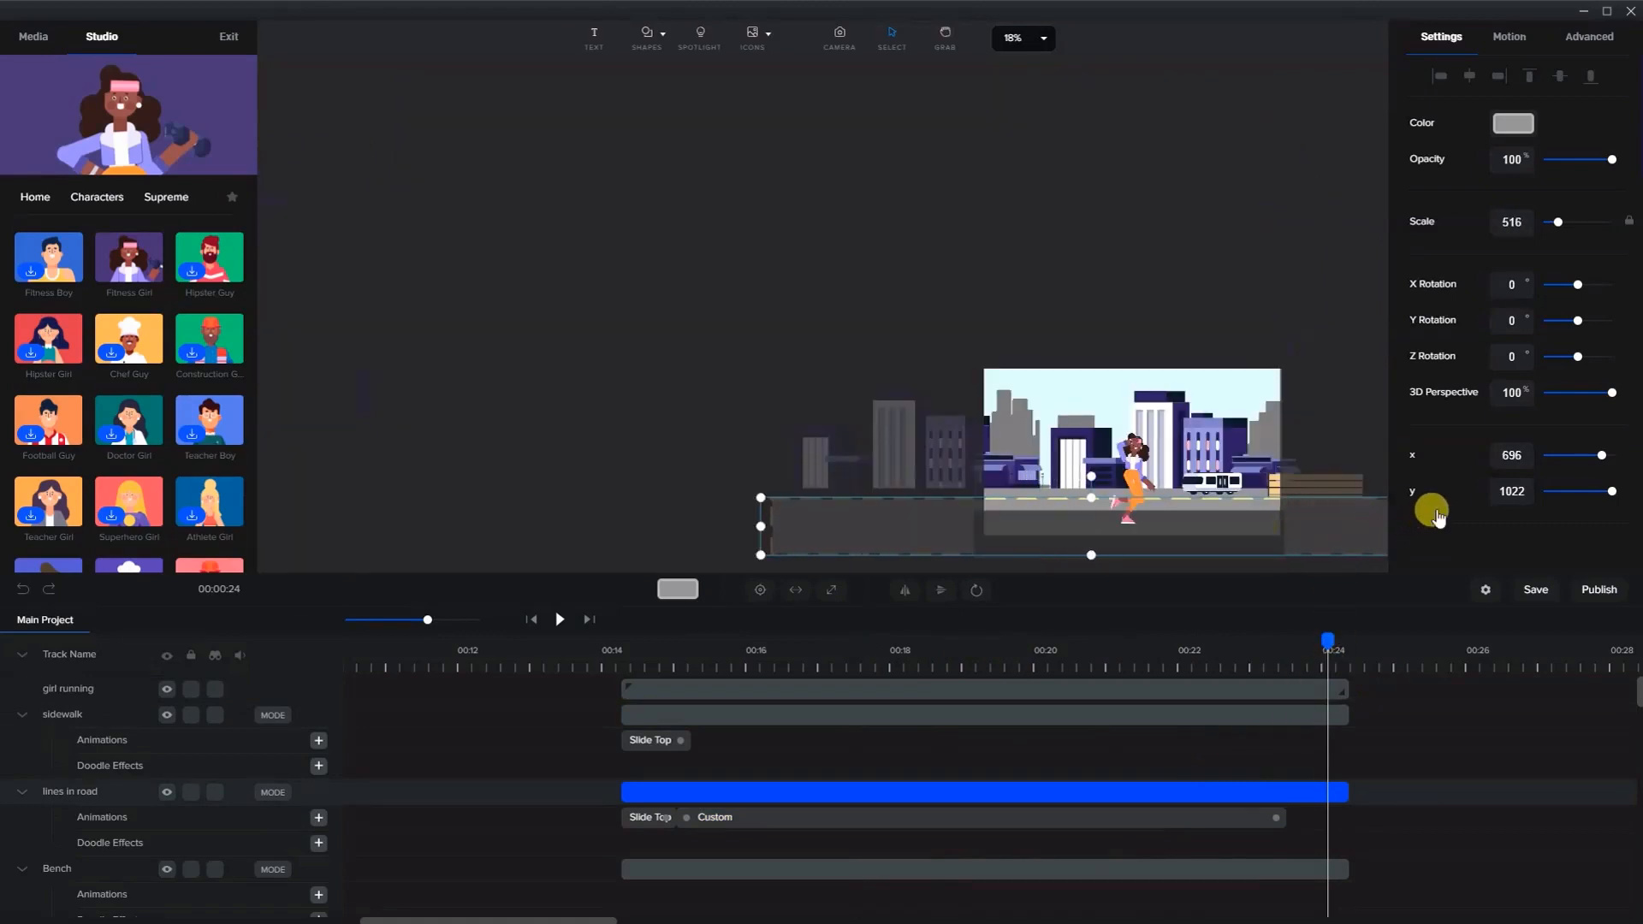
key("shift+Left")
key("shift+Left")
key("shift+Left")
key("shift+Left")
key("shift+Left")
key("shift+Left")
key("shift+Left")
key("shift+Left")
key("shift+Left")
key("shift+Left")
key("shift+Left")
key("shift+Left")
key("shift+Left")
key("shift+Left")
key("shift+Left")
key("shift+Left")
key("shift+Left")
key("shift+Left")
key("shift+Left")
key("shift+Left")
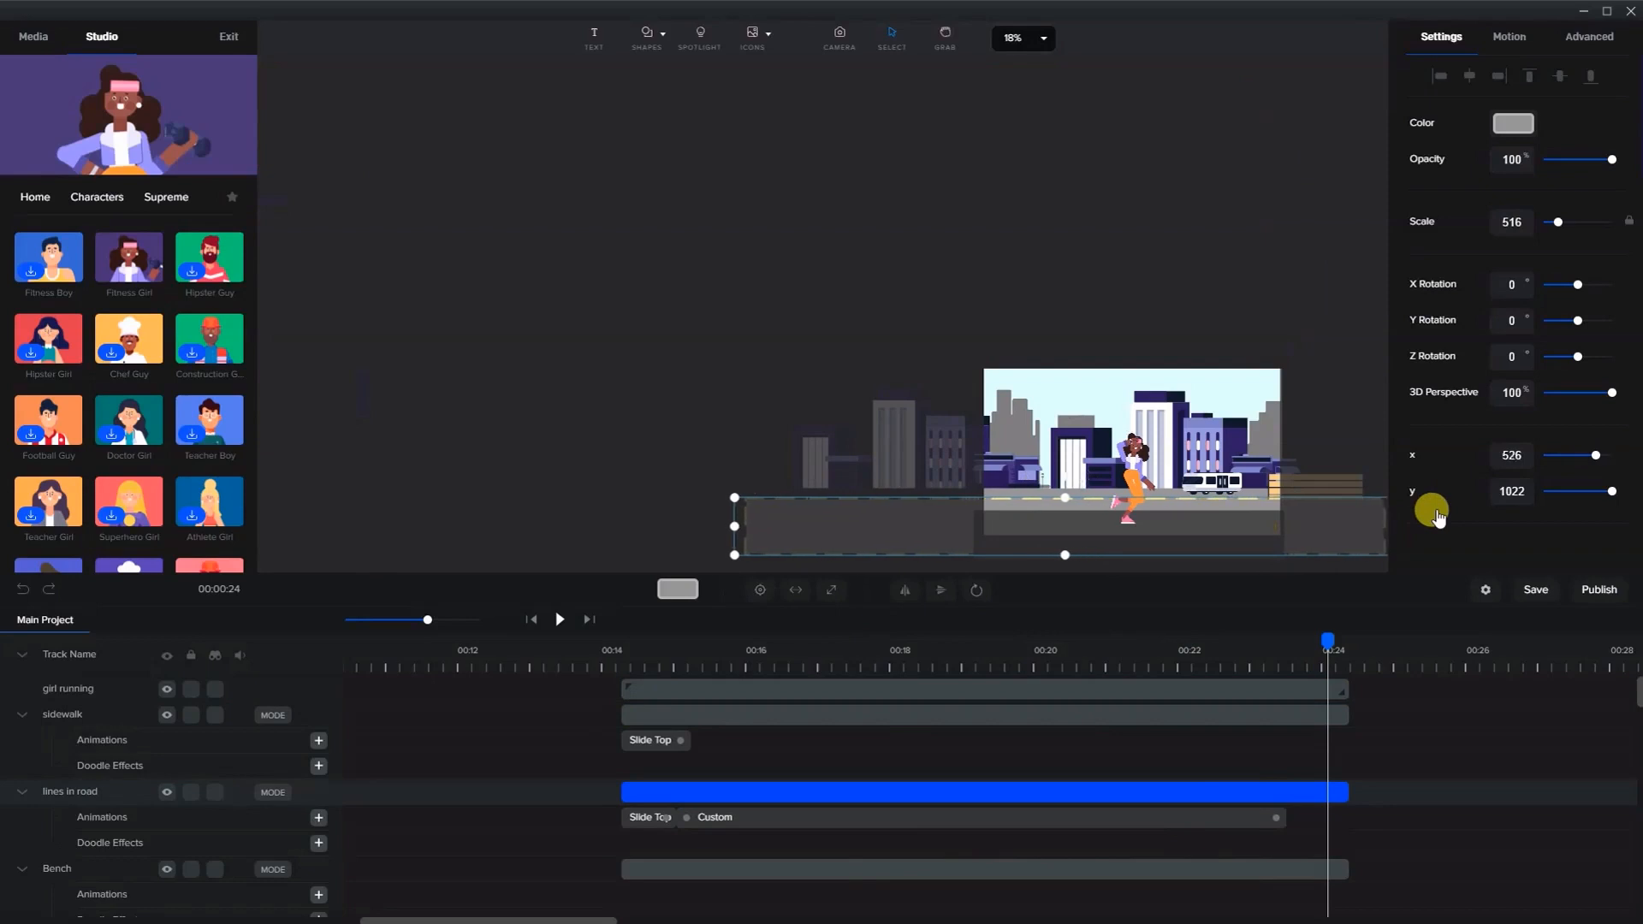
key("shift+Left")
key("shift+Left")
key("shift+Left")
key("shift+Left")
key("shift+Left")
key("shift+Left")
key("shift+Left")
key("shift+Left")
key("shift+Left")
key("shift+Left")
key("shift+Left")
key("shift+Left")
key("shift+Left")
key("shift+Left")
key("shift+Left")
key("shift+Left")
key("shift+Left")
key("shift+Left")
key("shift+Left")
key("shift+Left")
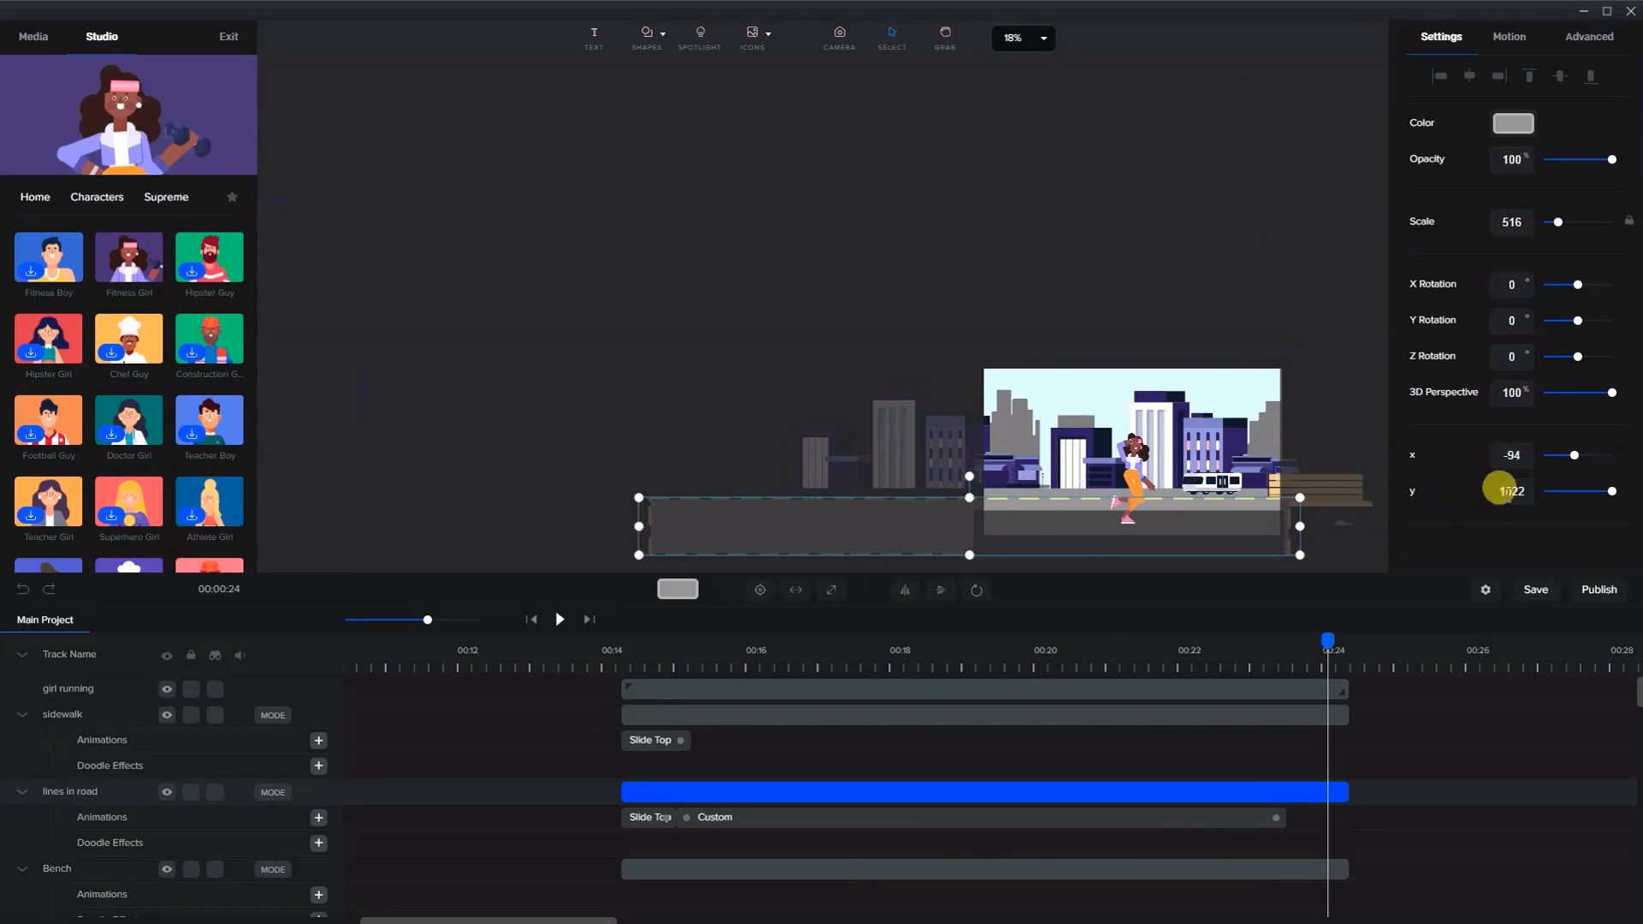
- Extend the road lines' custom animation to end at 00:24
left_click(1276, 818)
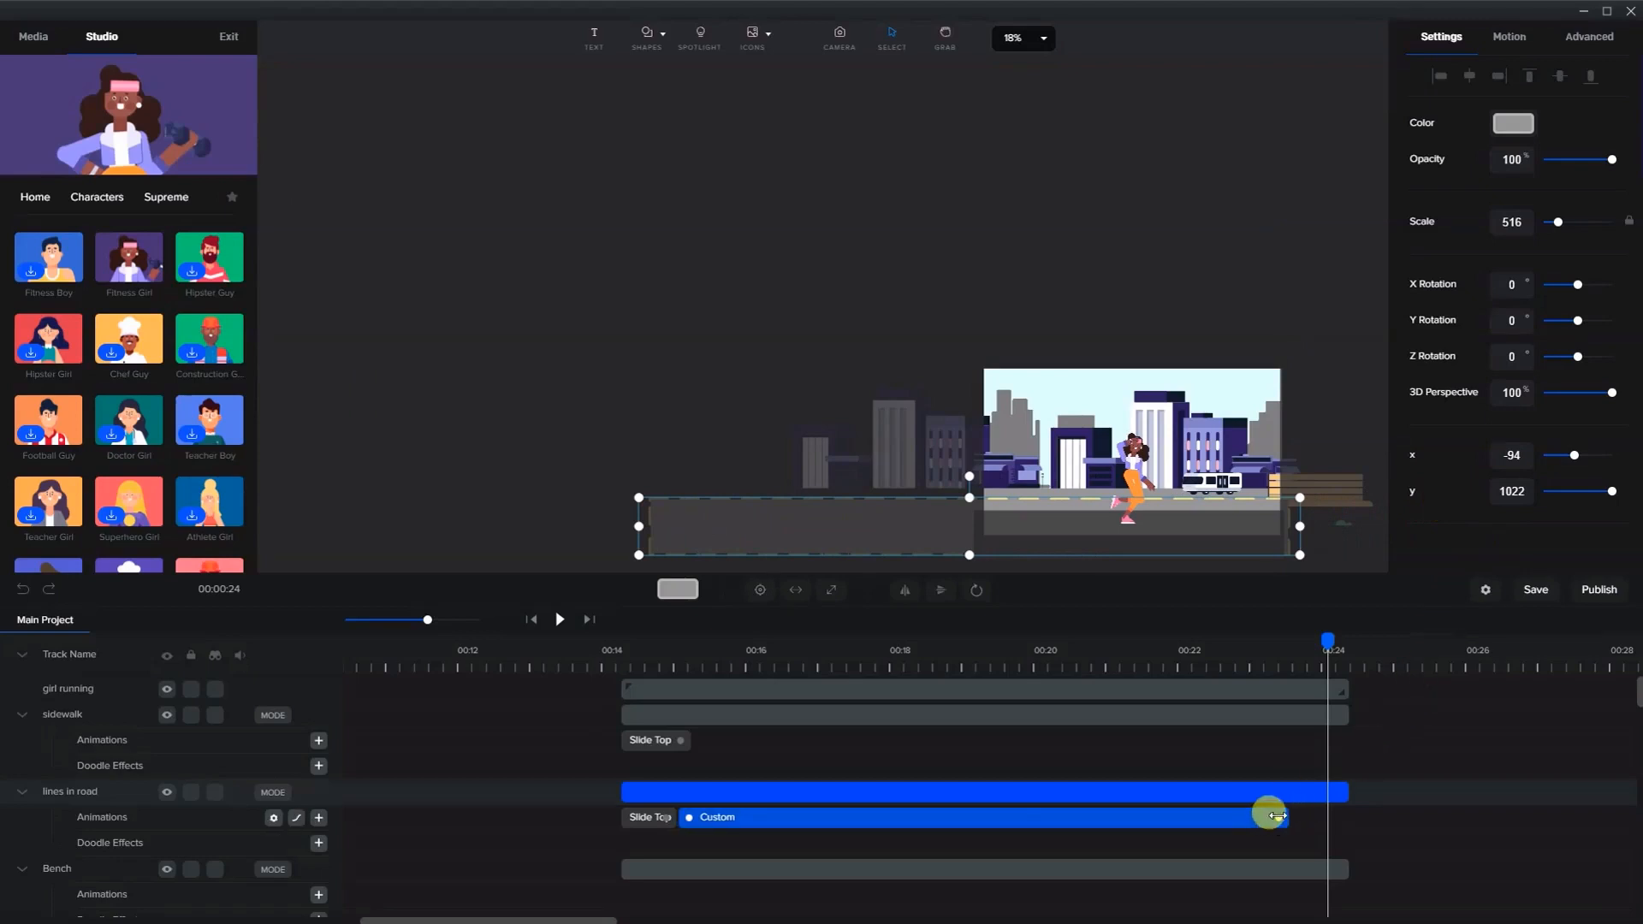
left_click_drag(1281, 820, 1335, 817)
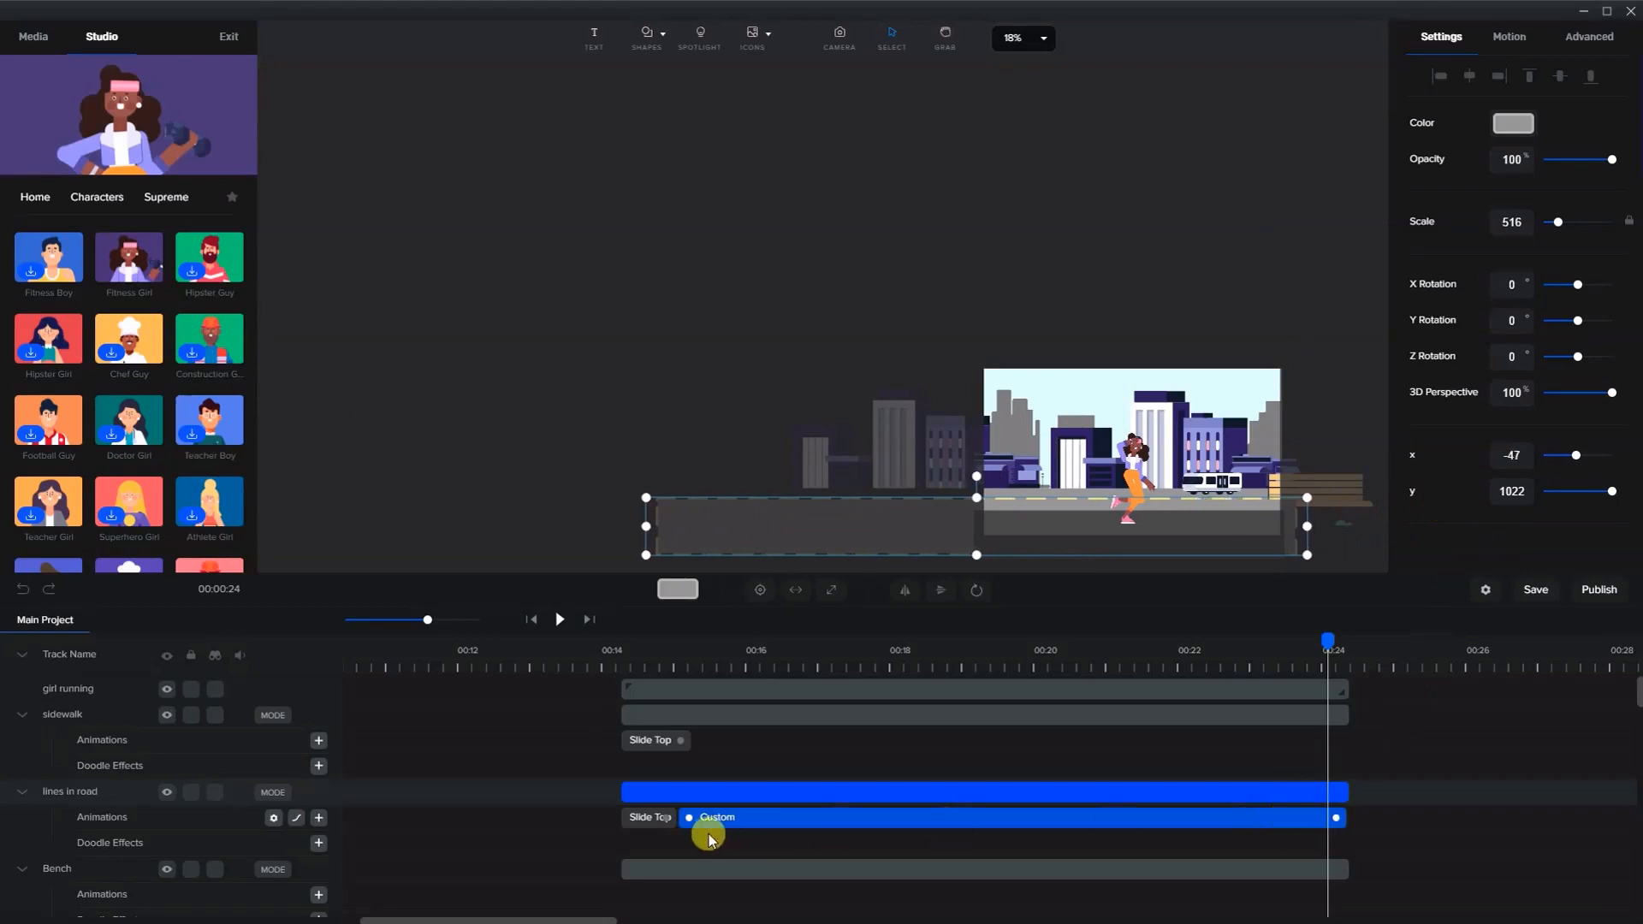
- Play the scene from about 00:14 to preview the road lines' custom animation
left_click_drag(676, 823, 713, 808)
left_click(657, 654)
left_click(559, 619)
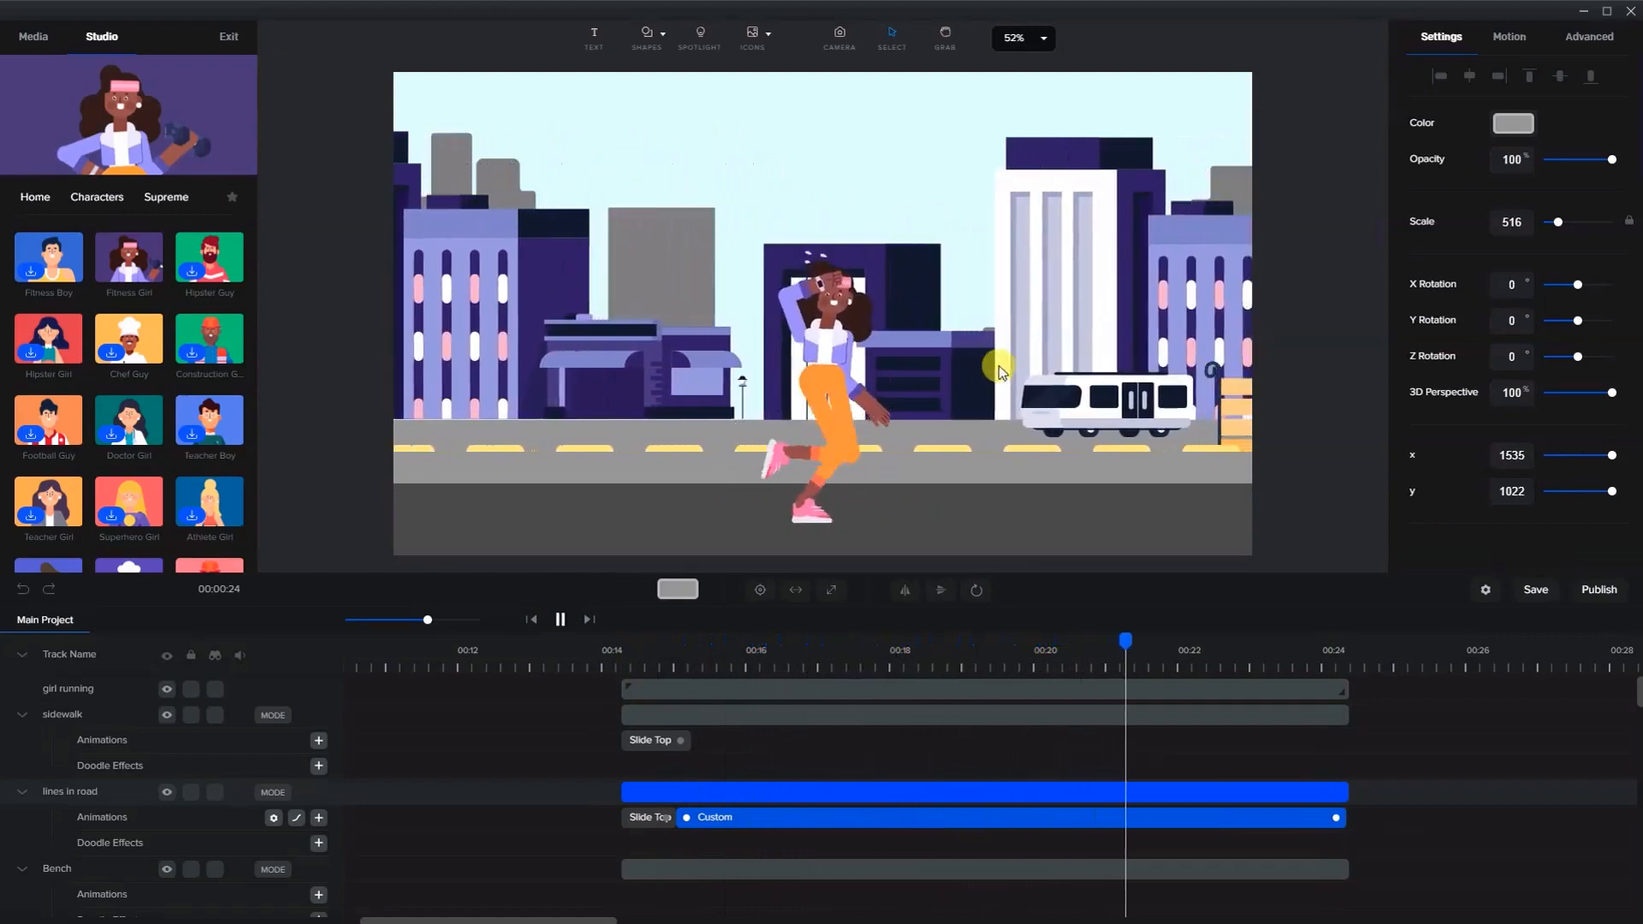
key("space")
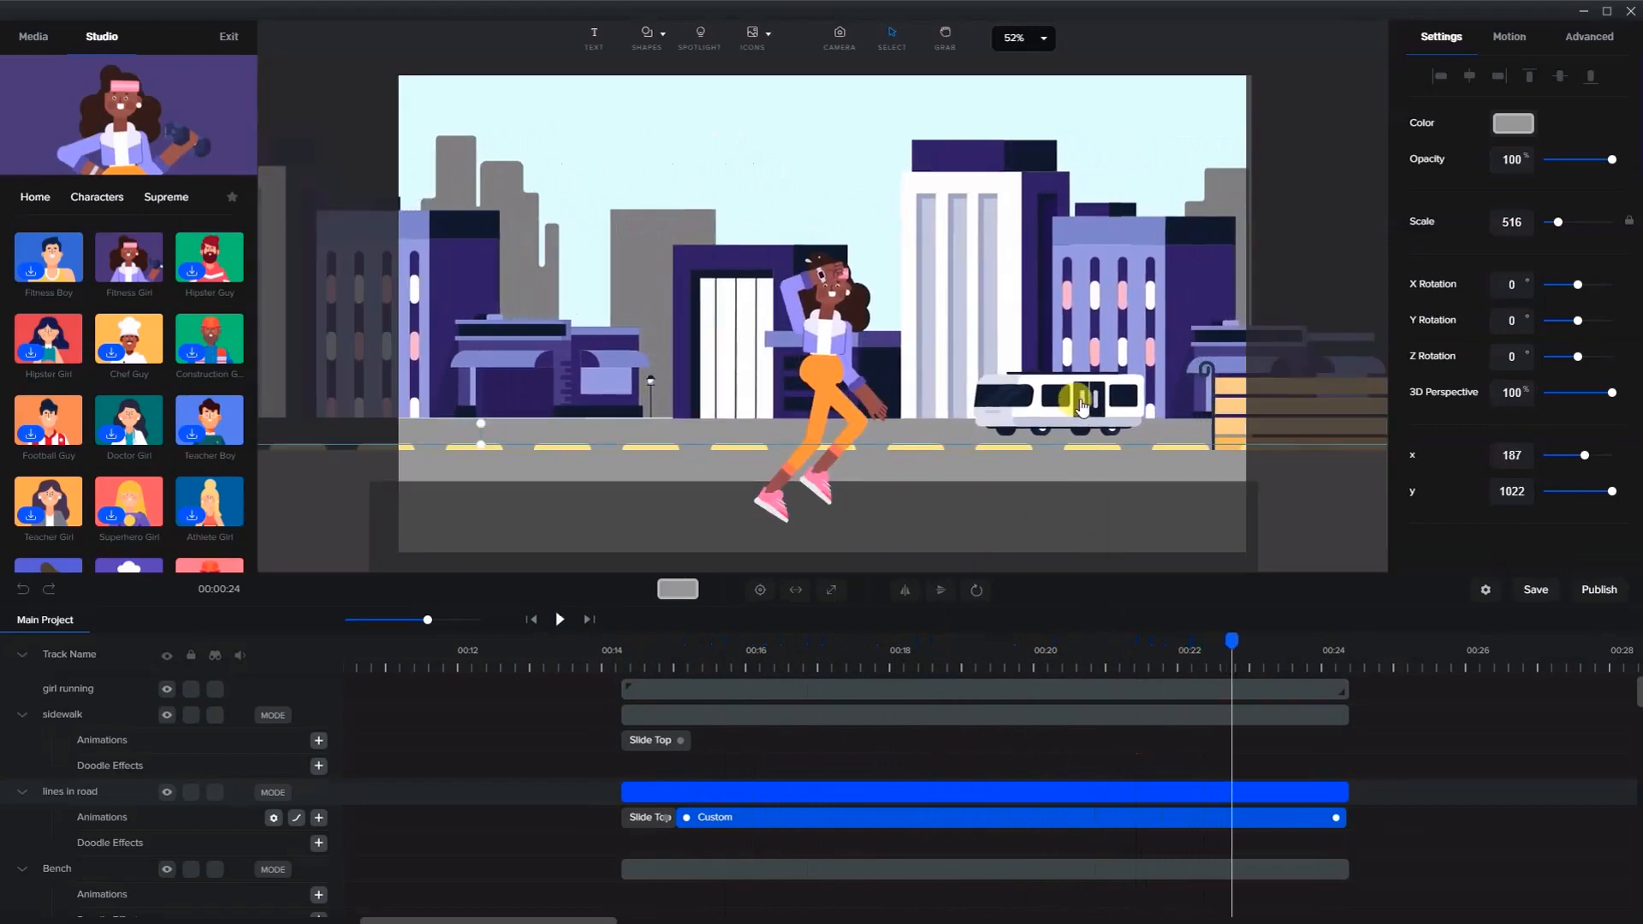
- Select the bus and scrub through its Slide Left animation to review its motion
left_click(1078, 409)
left_click(1209, 784)
scroll(1209, 784, "down", 3)
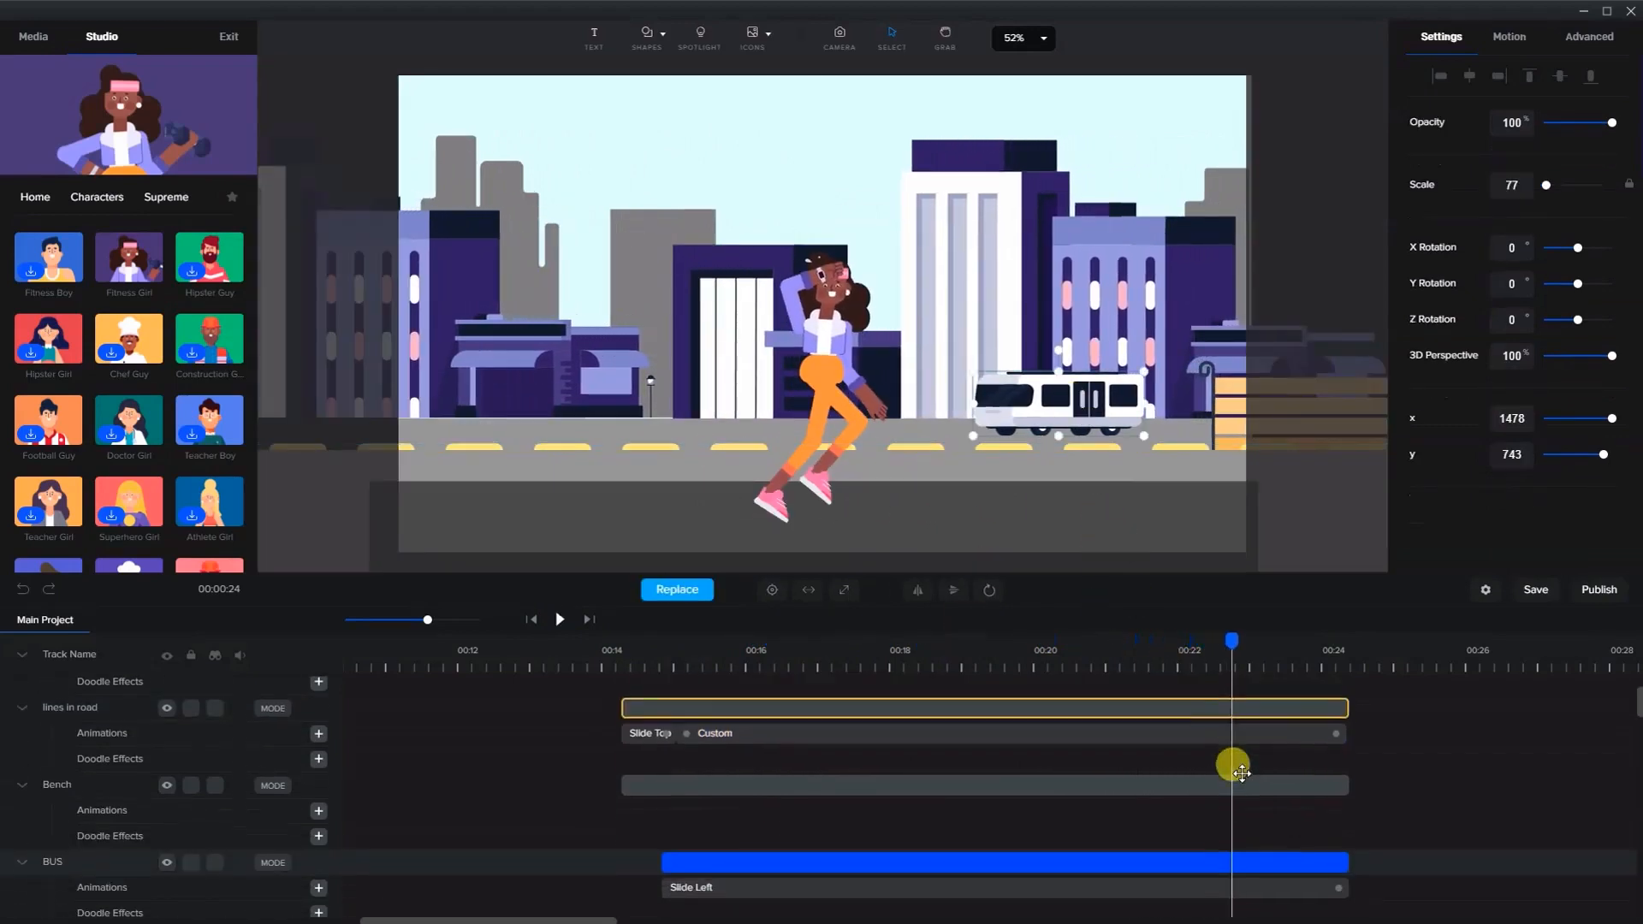
left_click(715, 805)
left_click(205, 756)
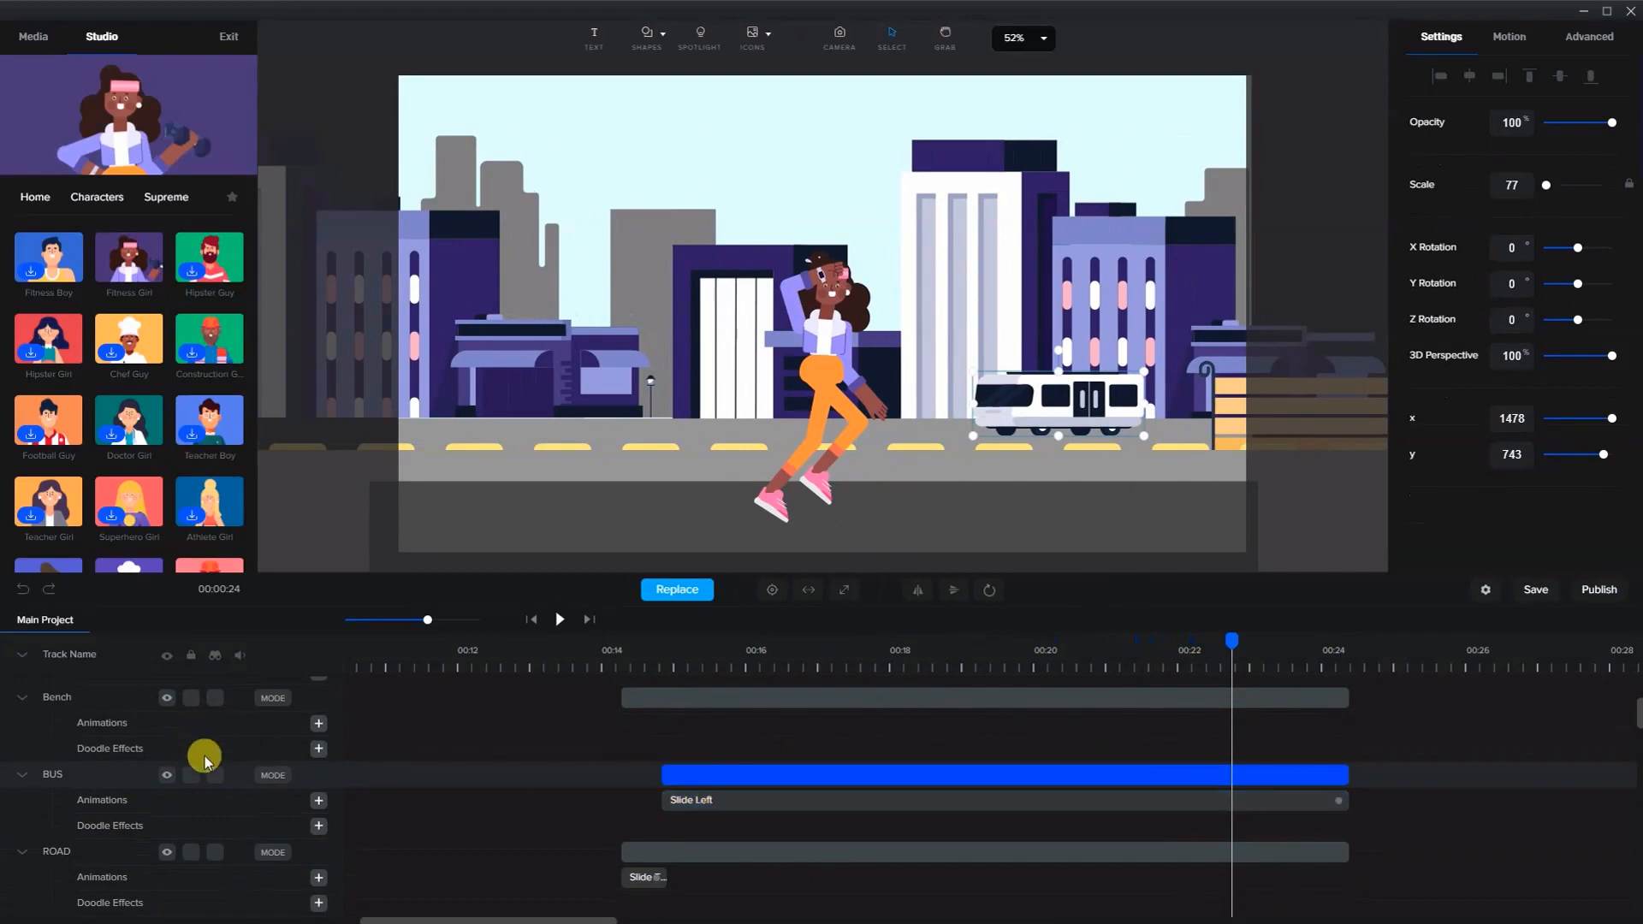
left_click(711, 803)
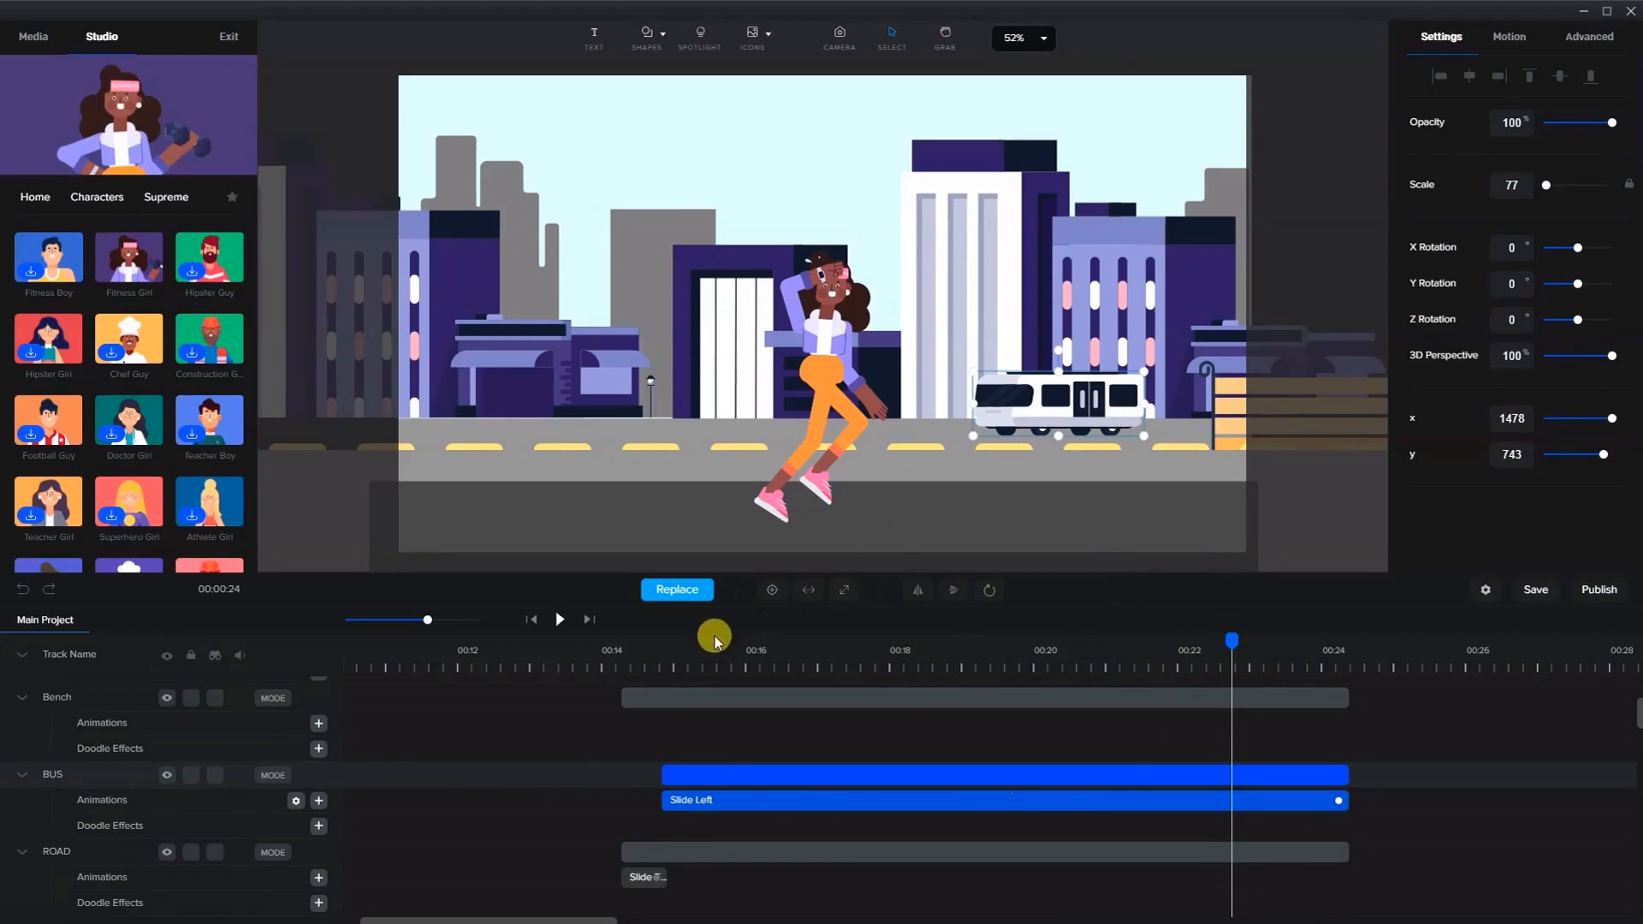
left_click(663, 651)
left_click_drag(664, 637, 1026, 719)
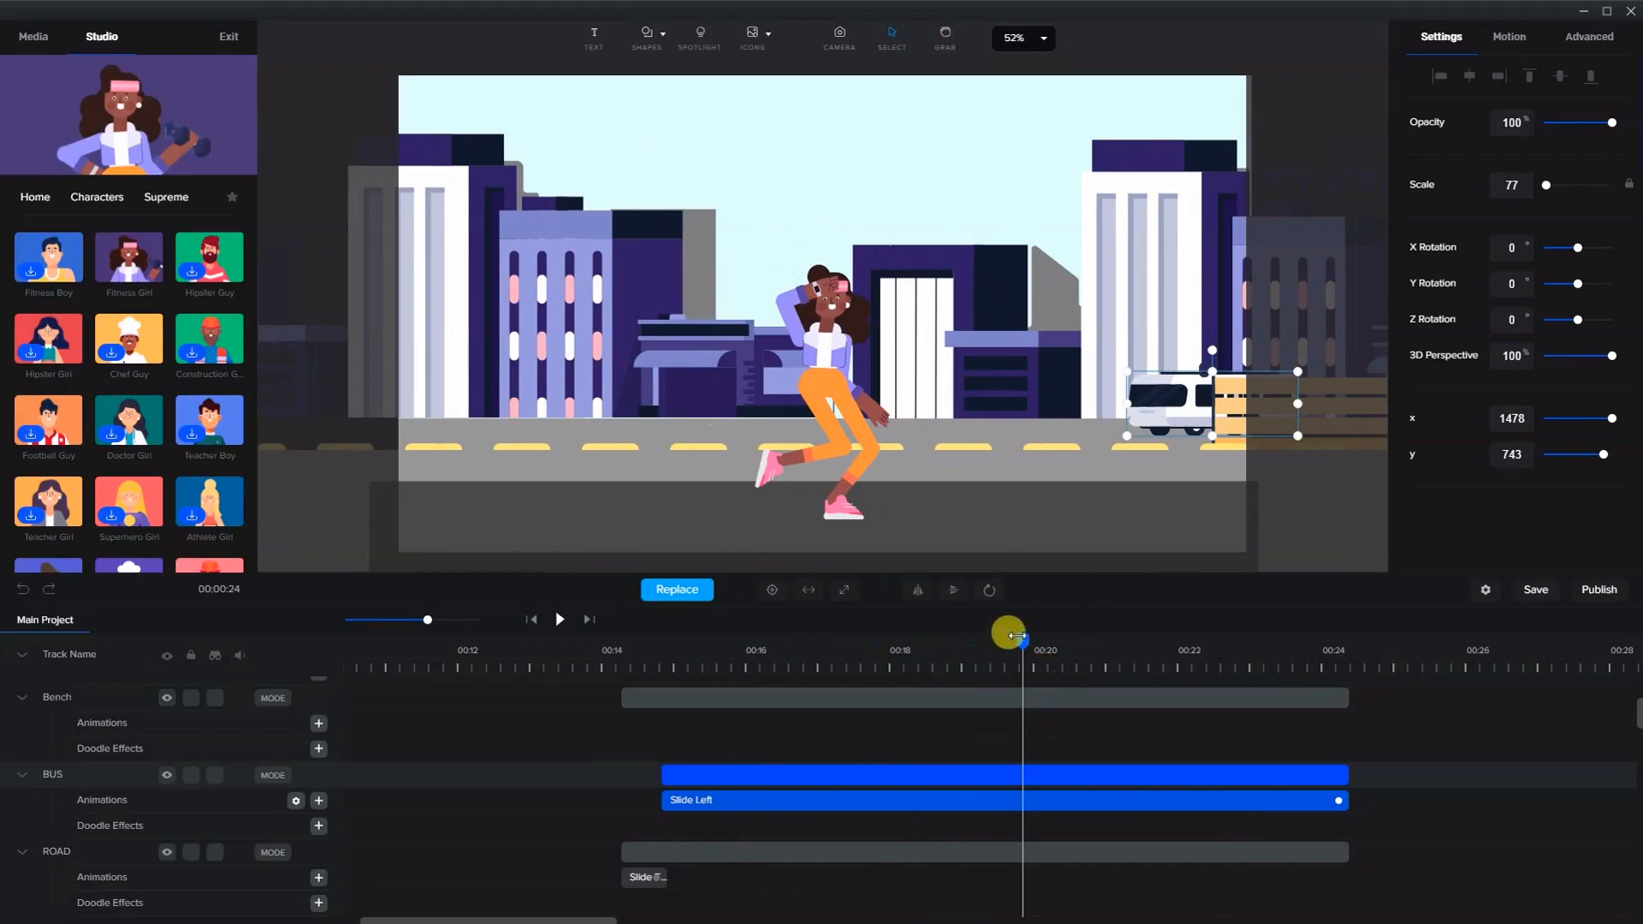
left_click_drag(1016, 636, 671, 679)
- Move the bus off the canvas to the left, to about x -1057 and y 731
scroll(1096, 407, "down", 5)
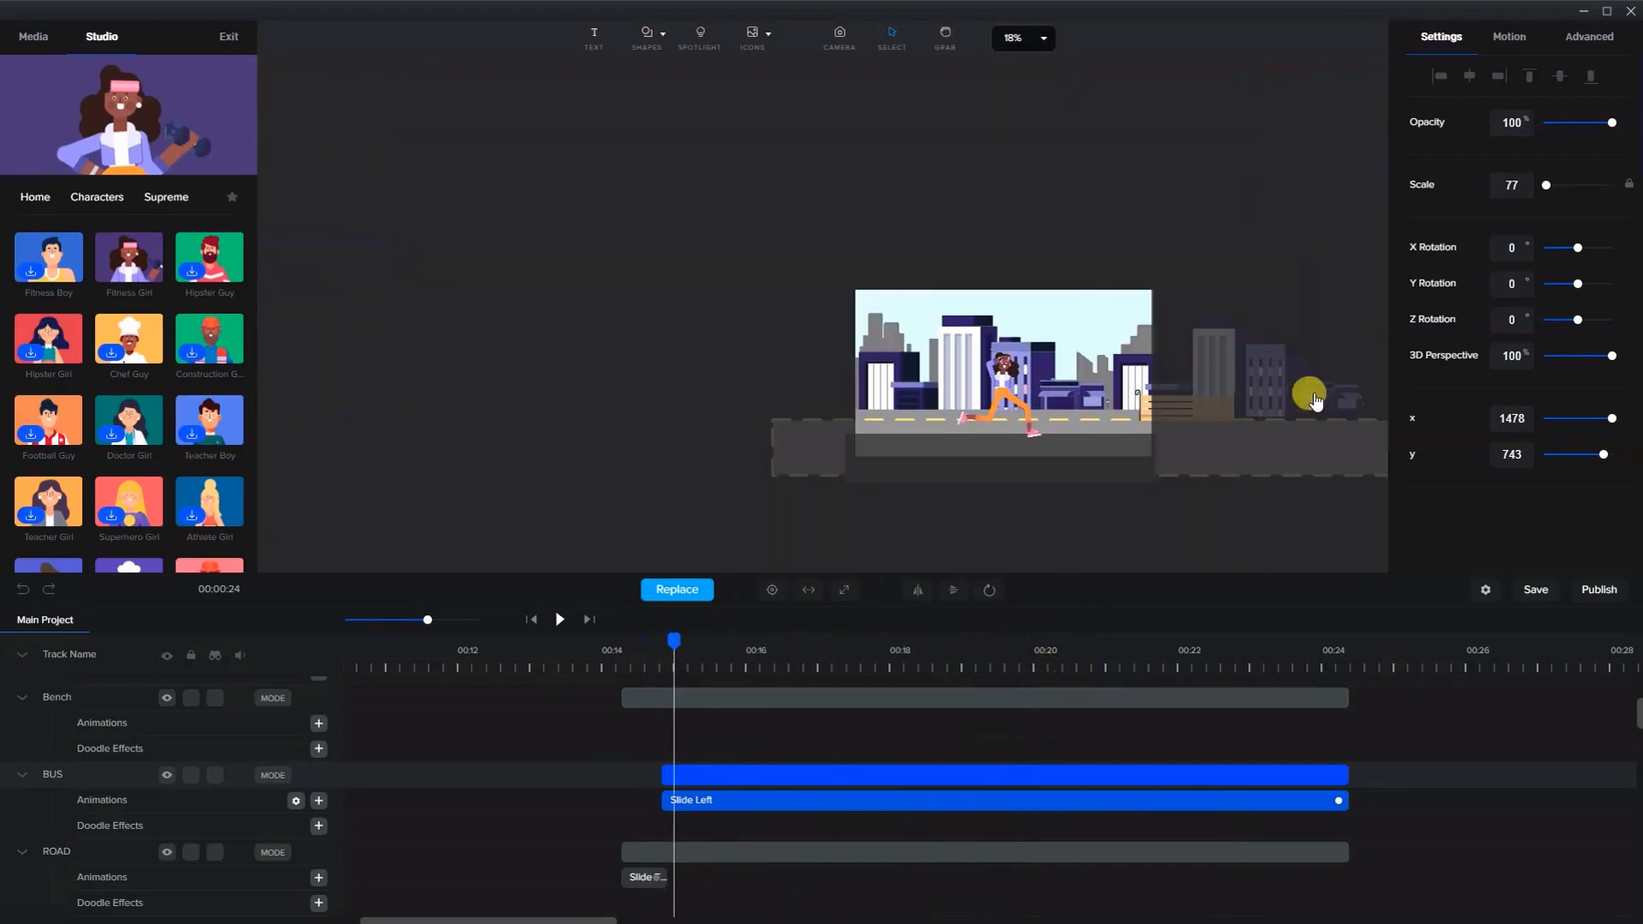
left_click(1351, 412)
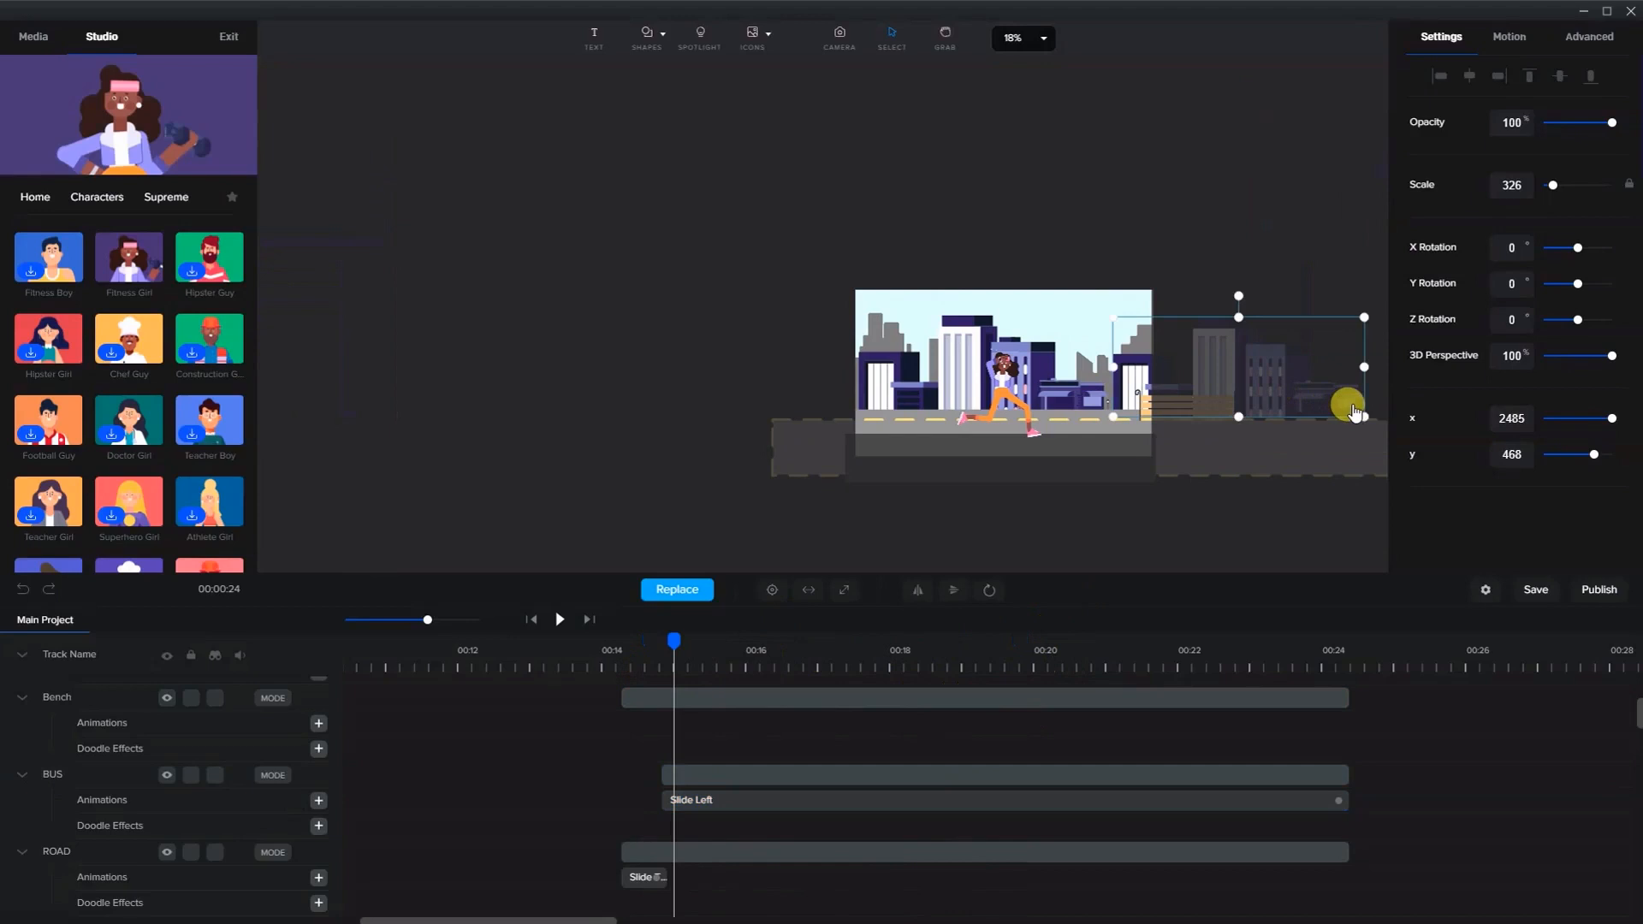
left_click(869, 773)
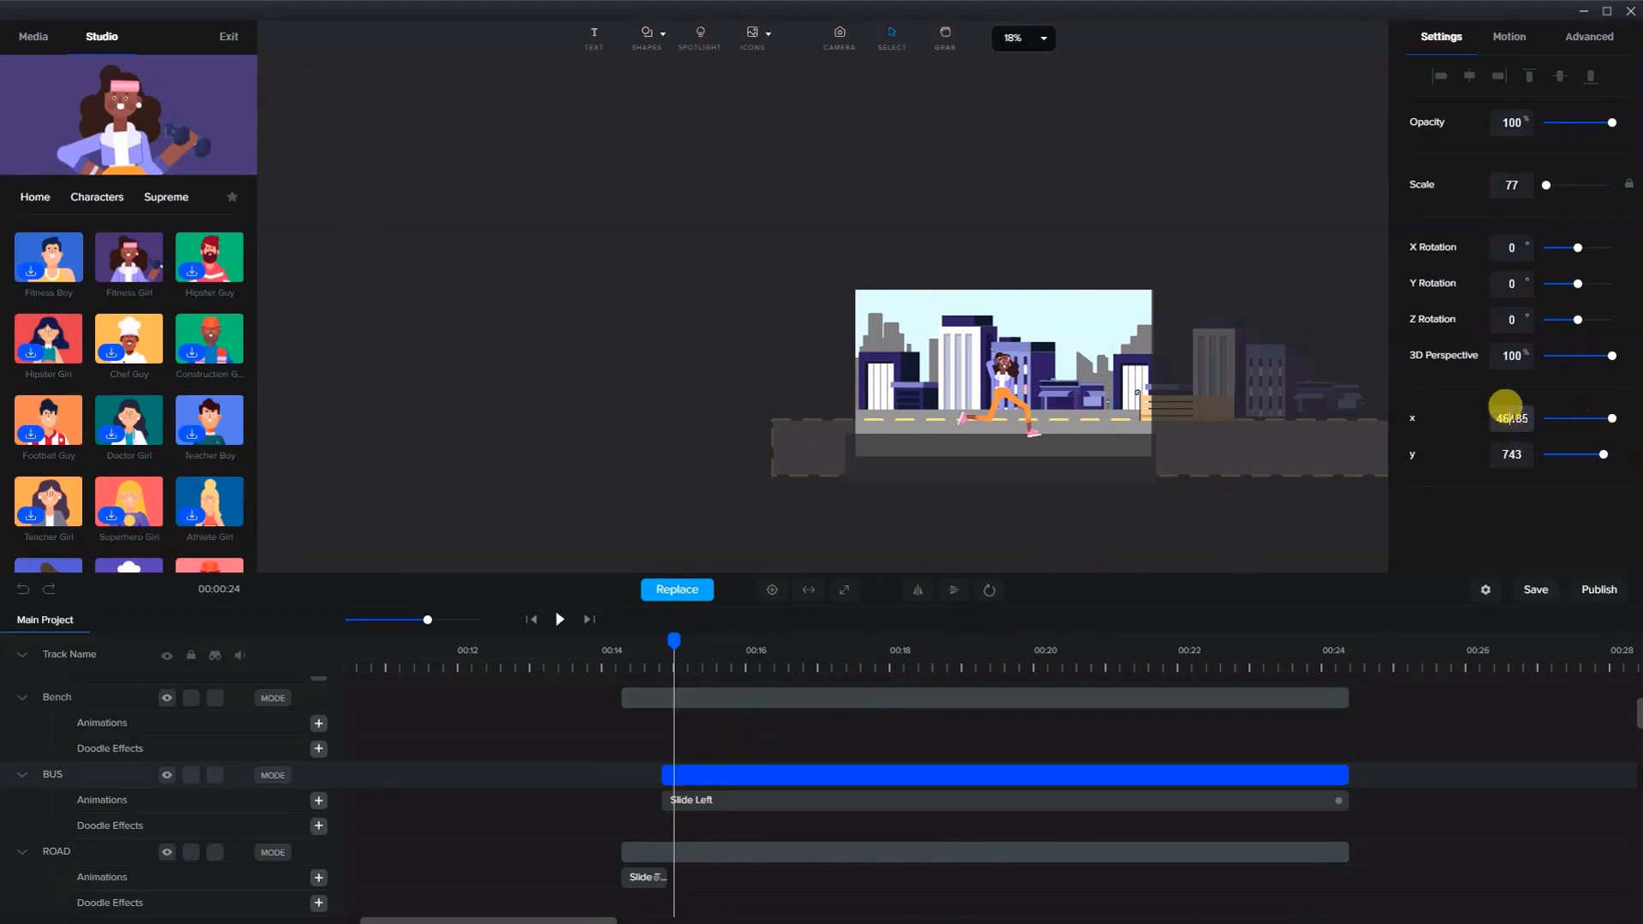
type("0")
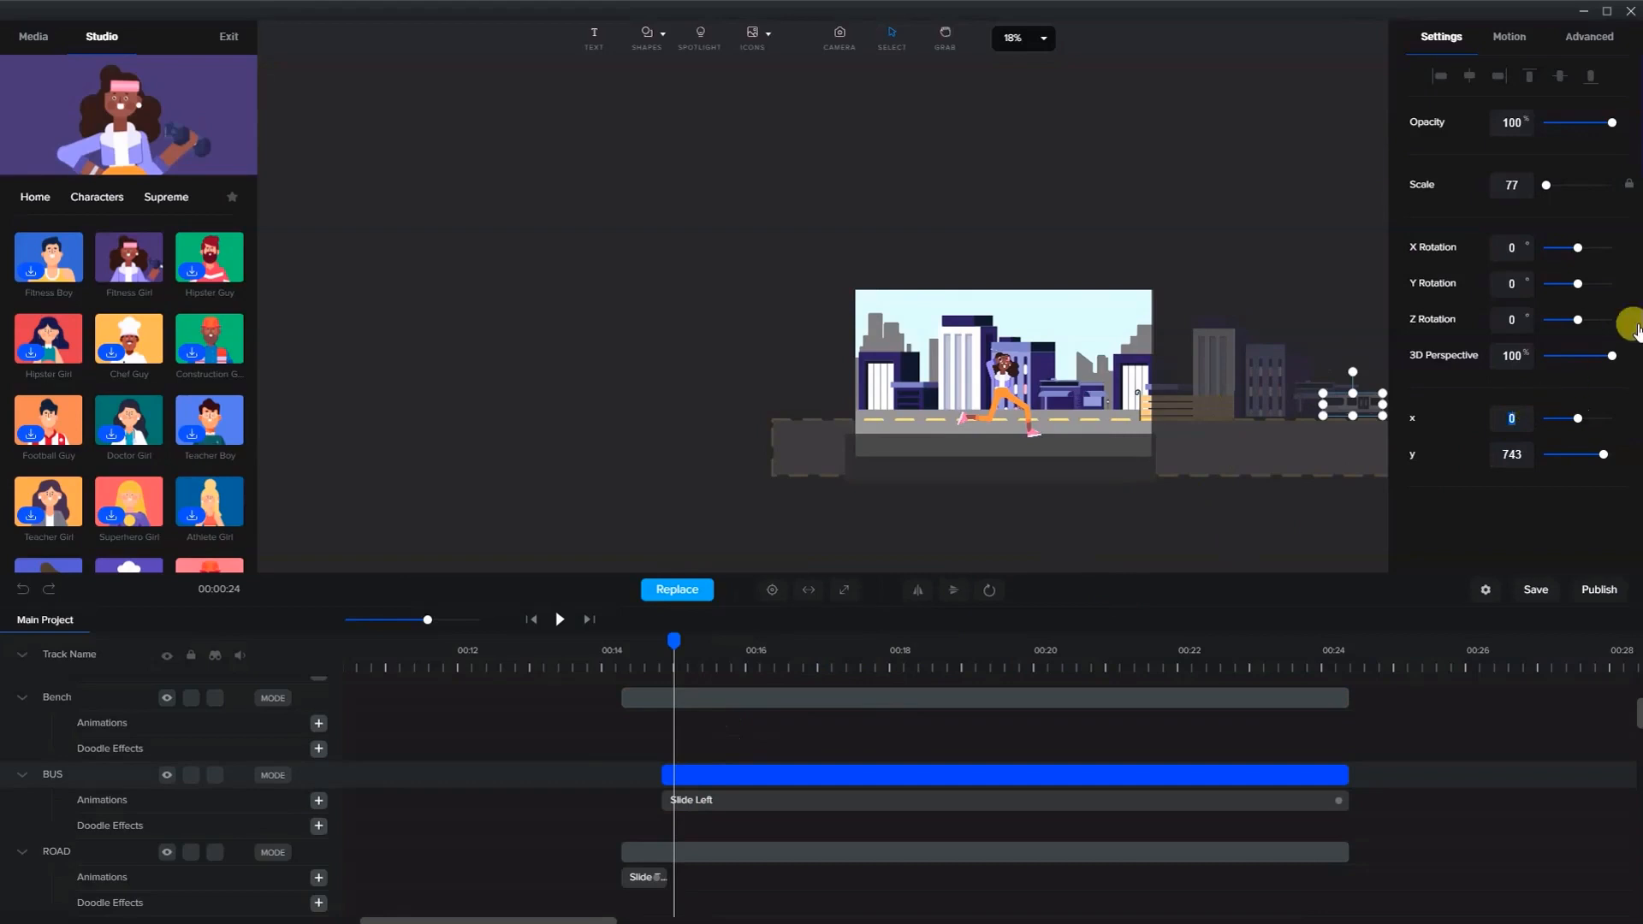
left_click_drag(1361, 409, 1196, 398)
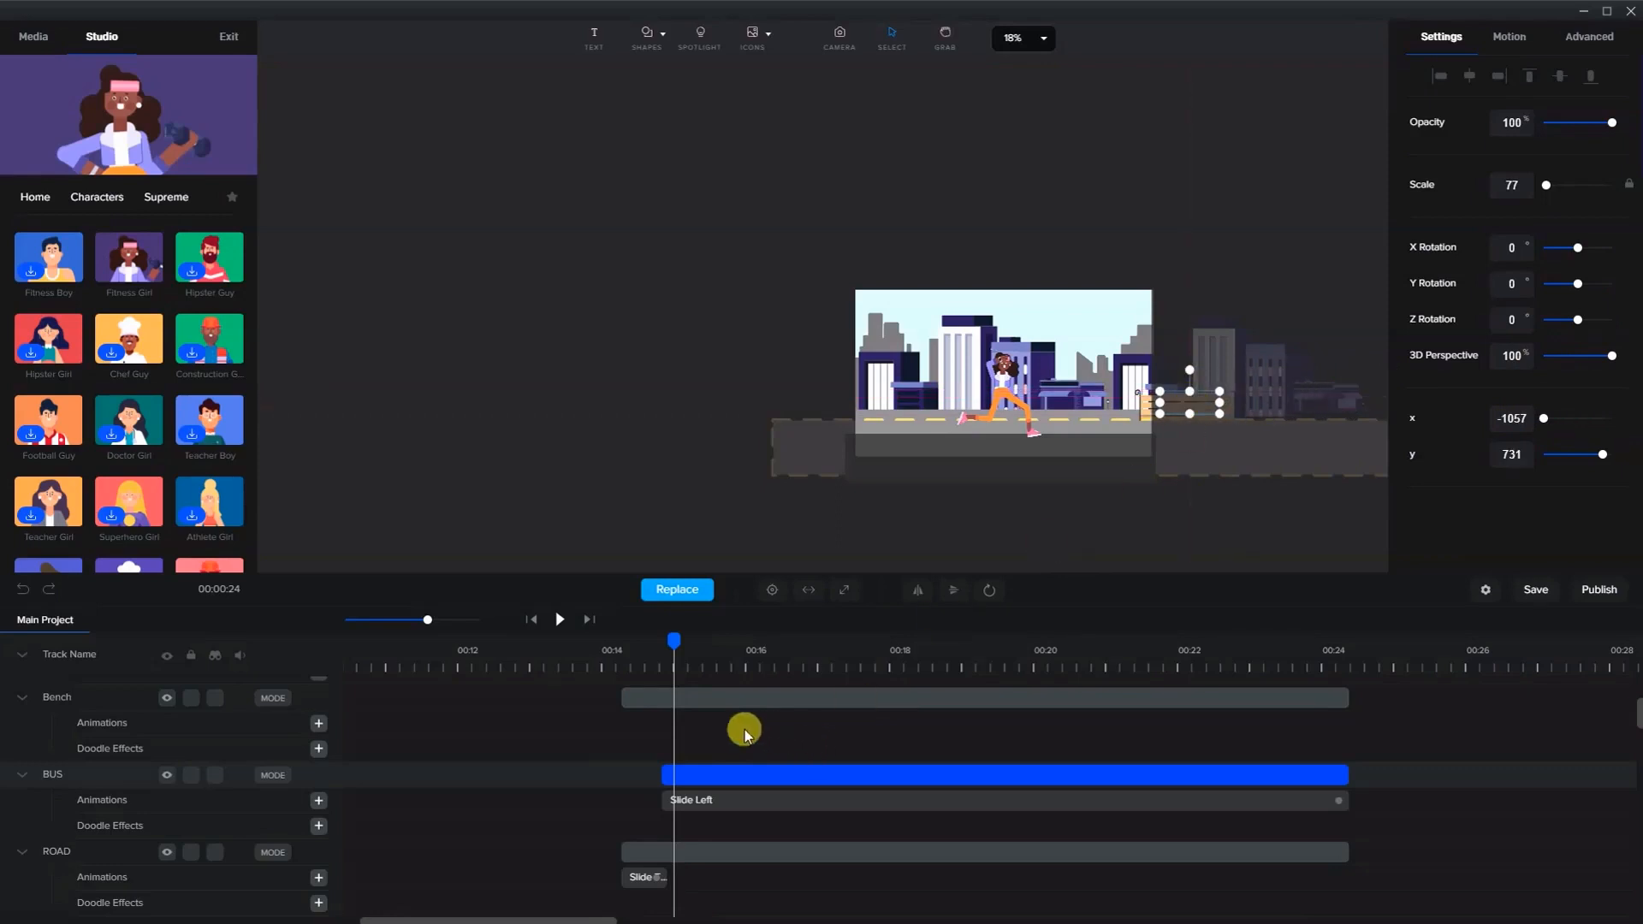
- Scrub and play the timeline from about 00:14 to preview the bus position
left_click_drag(674, 639, 842, 666)
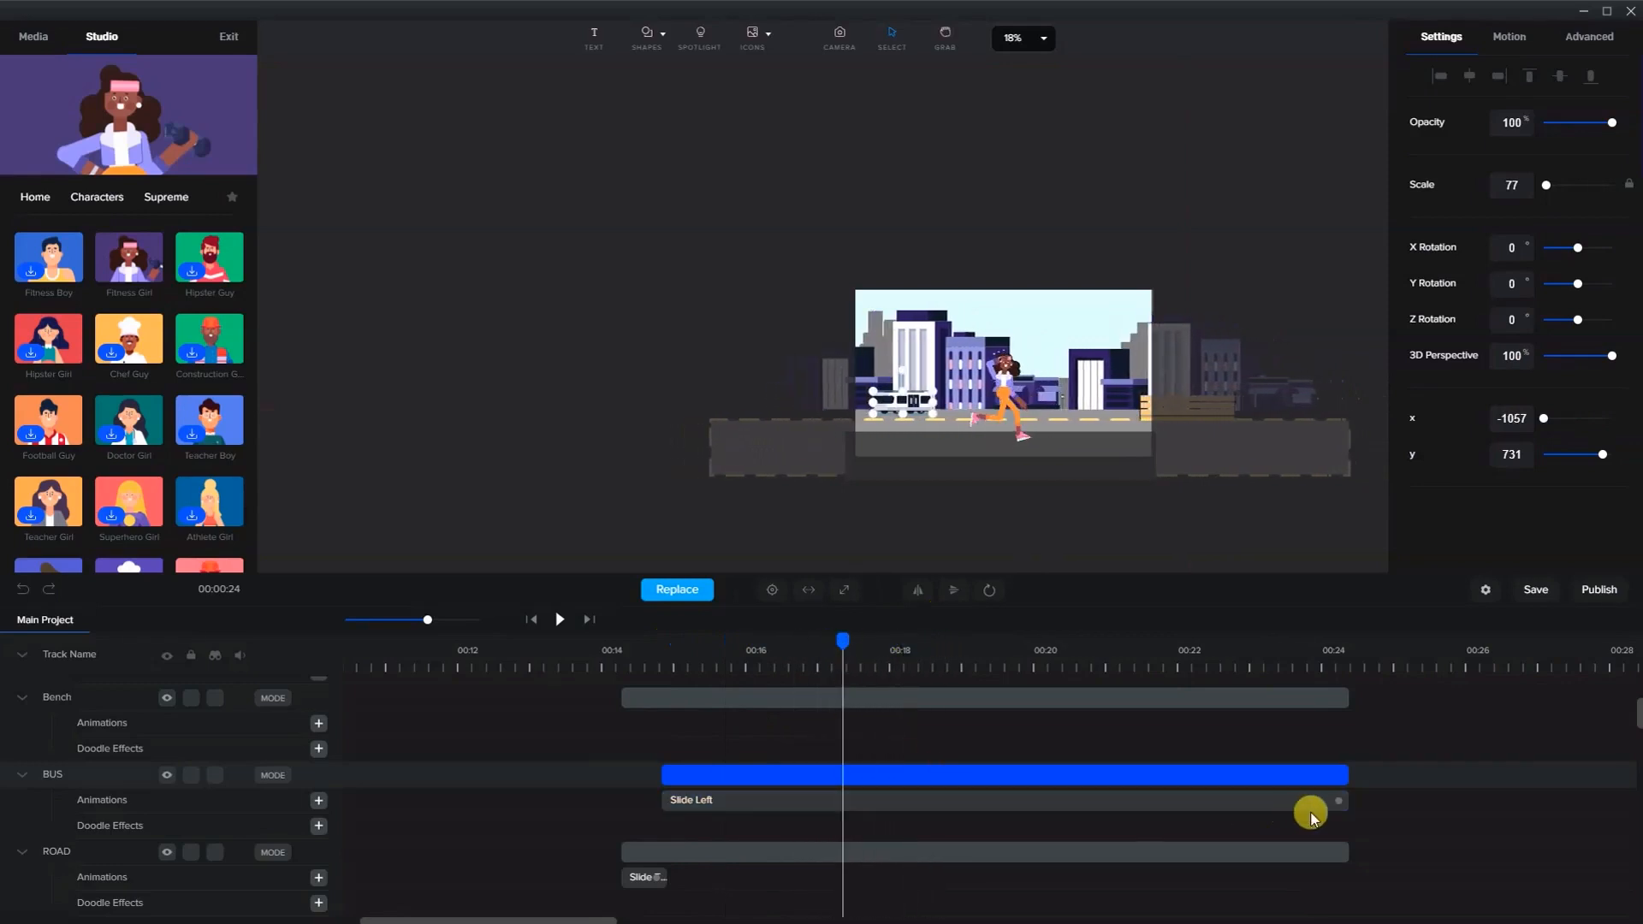
left_click(654, 669)
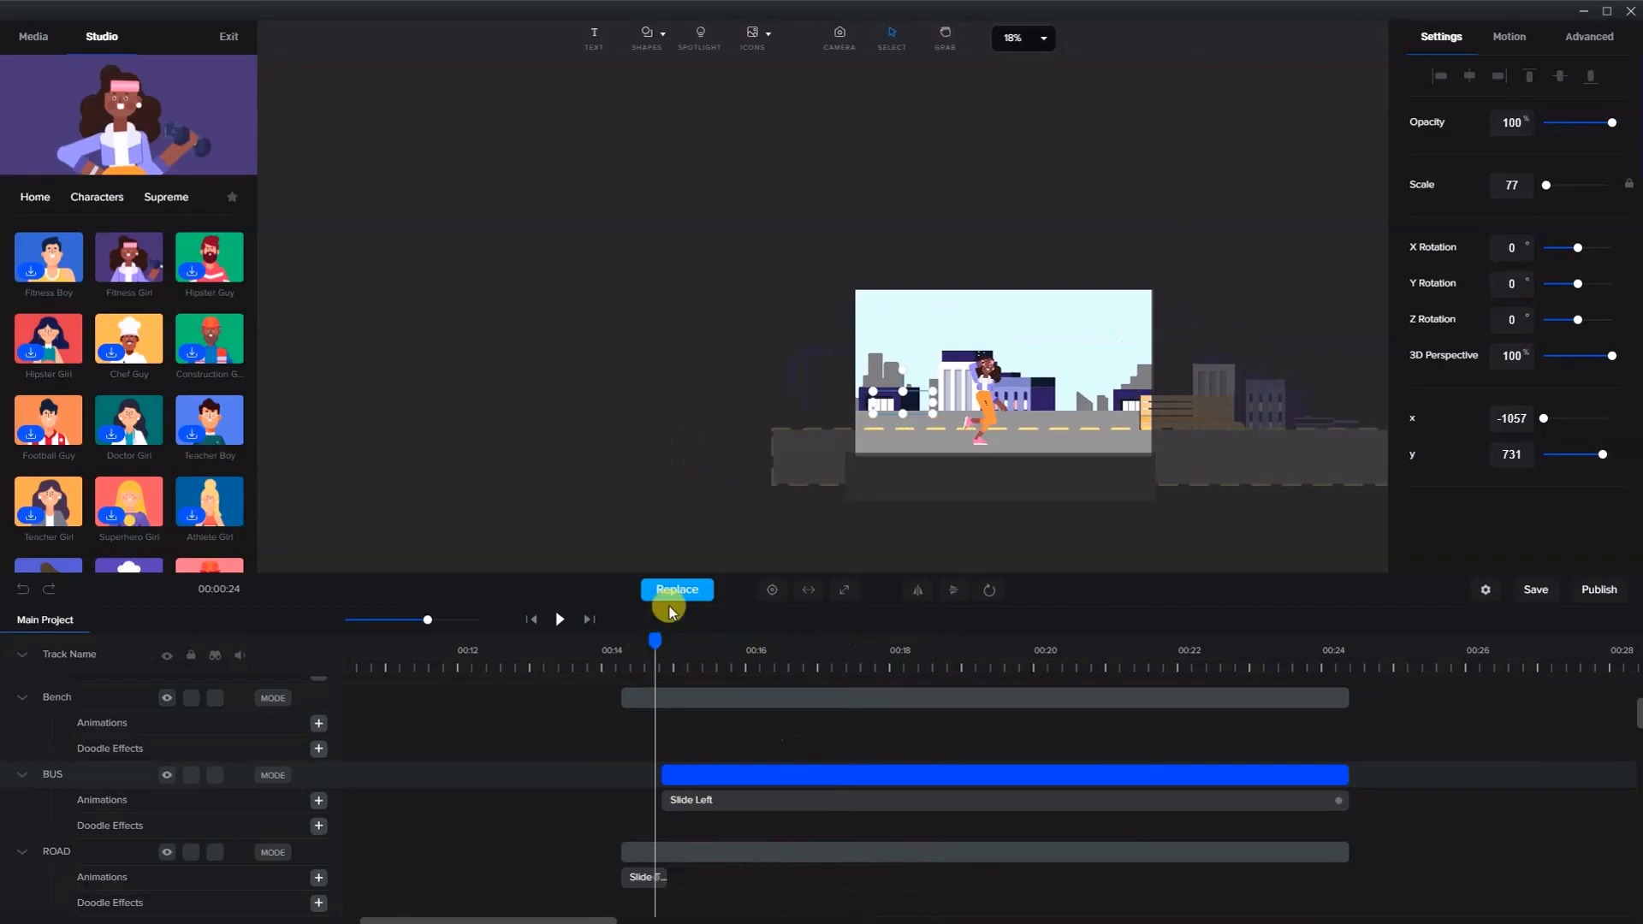
key("ctrl+0")
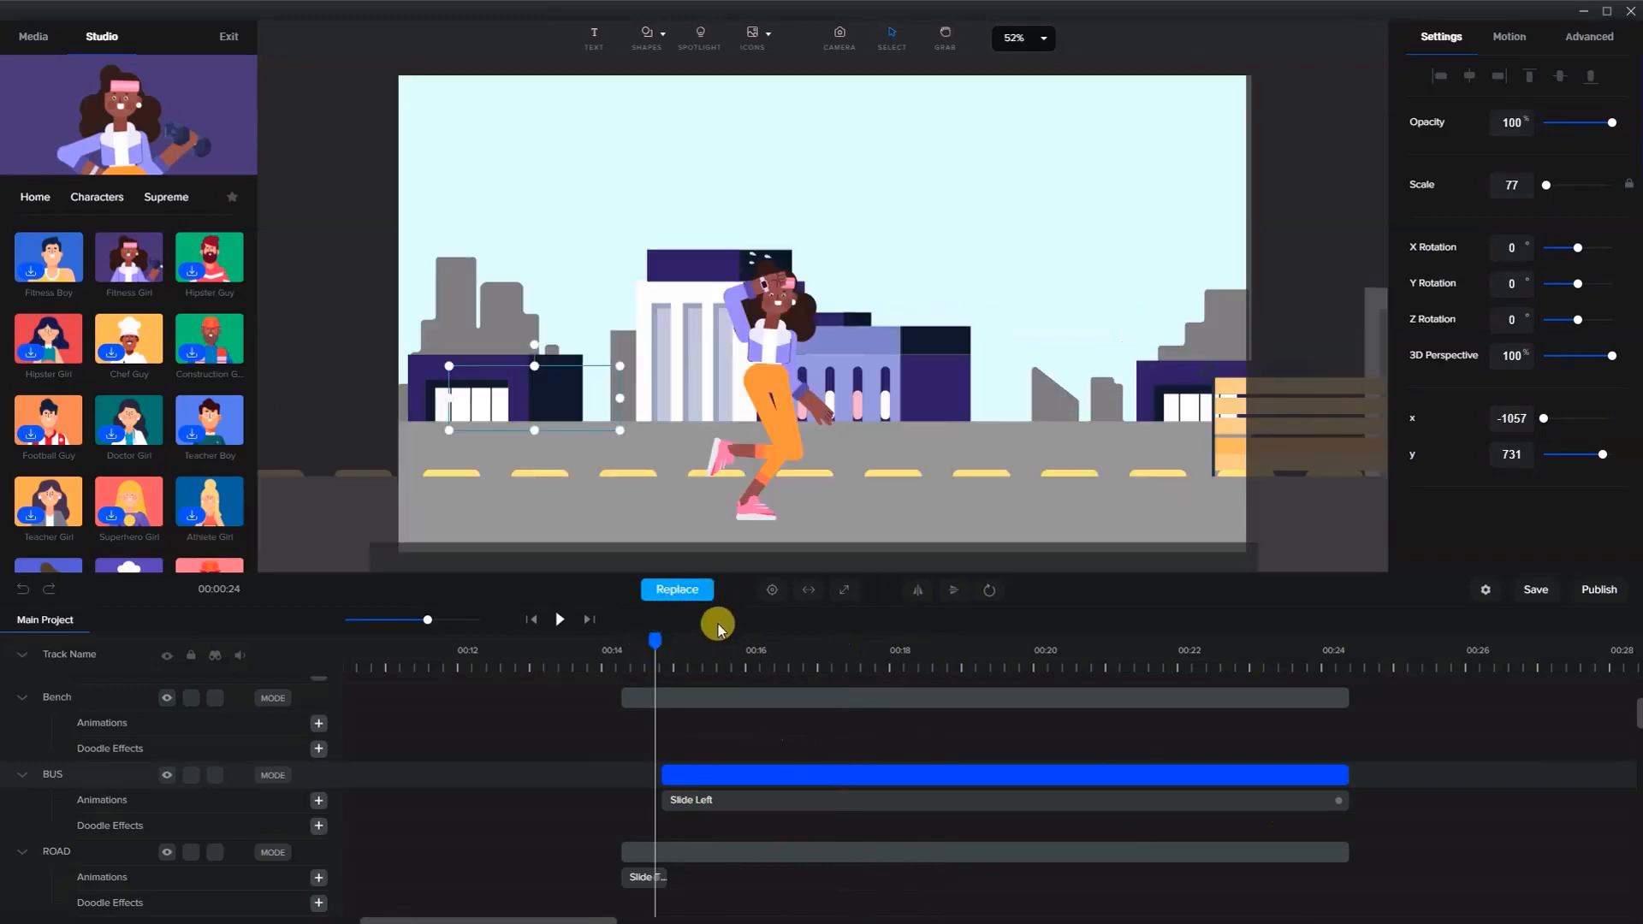
left_click(560, 618)
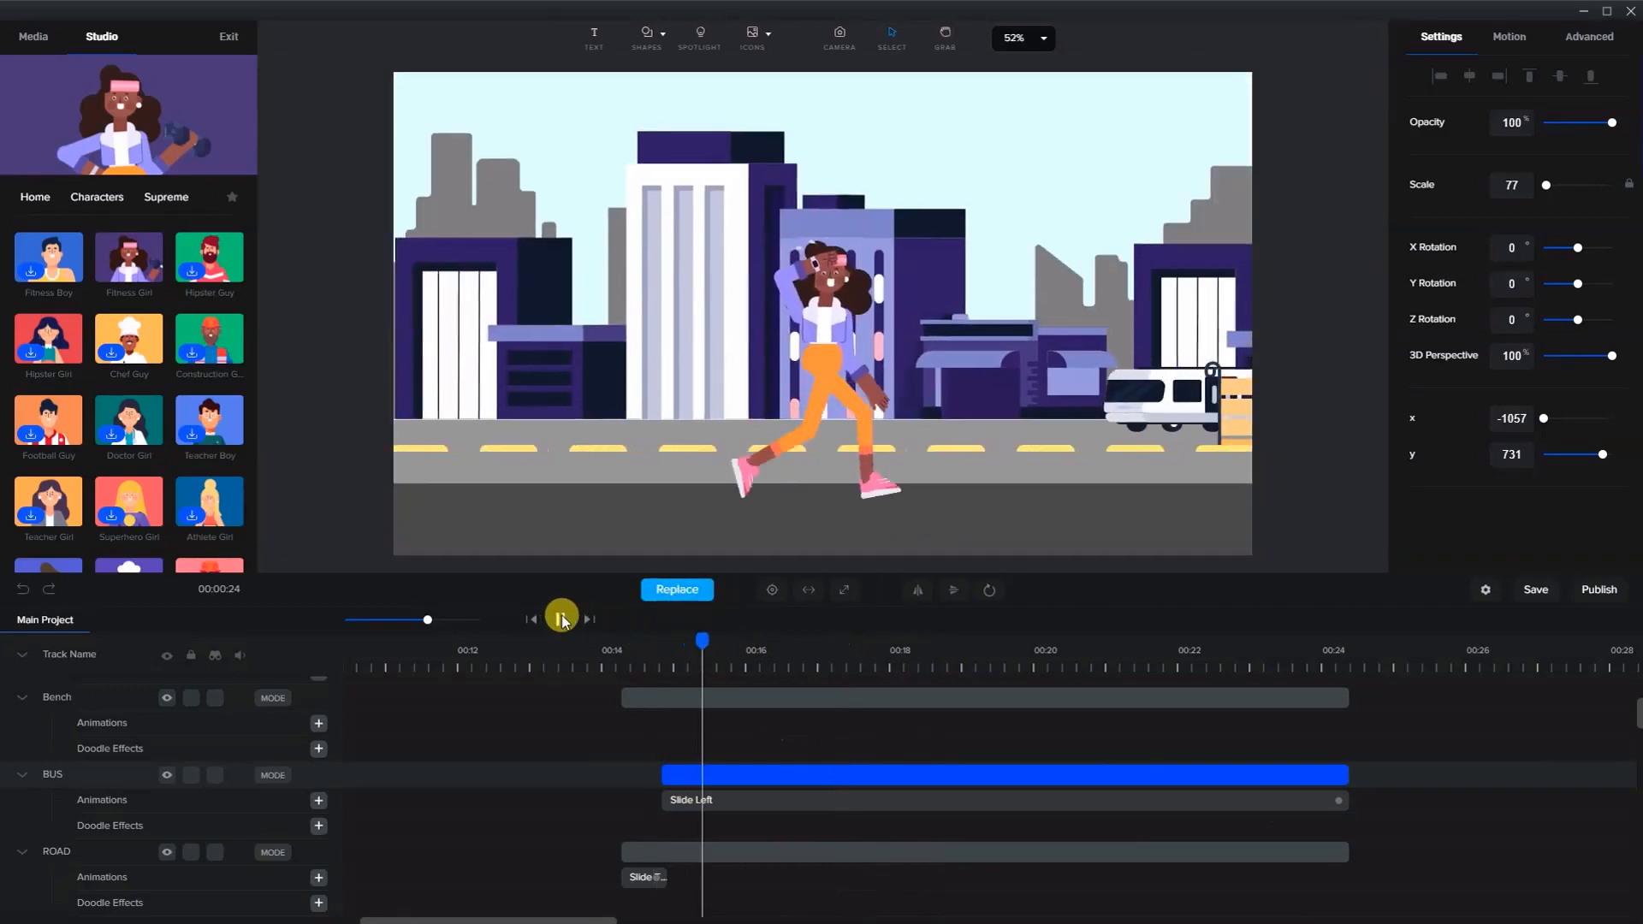
left_click(561, 618)
- Replace the bus's Slide Left animation with a new custom animation using Position
left_click(689, 803)
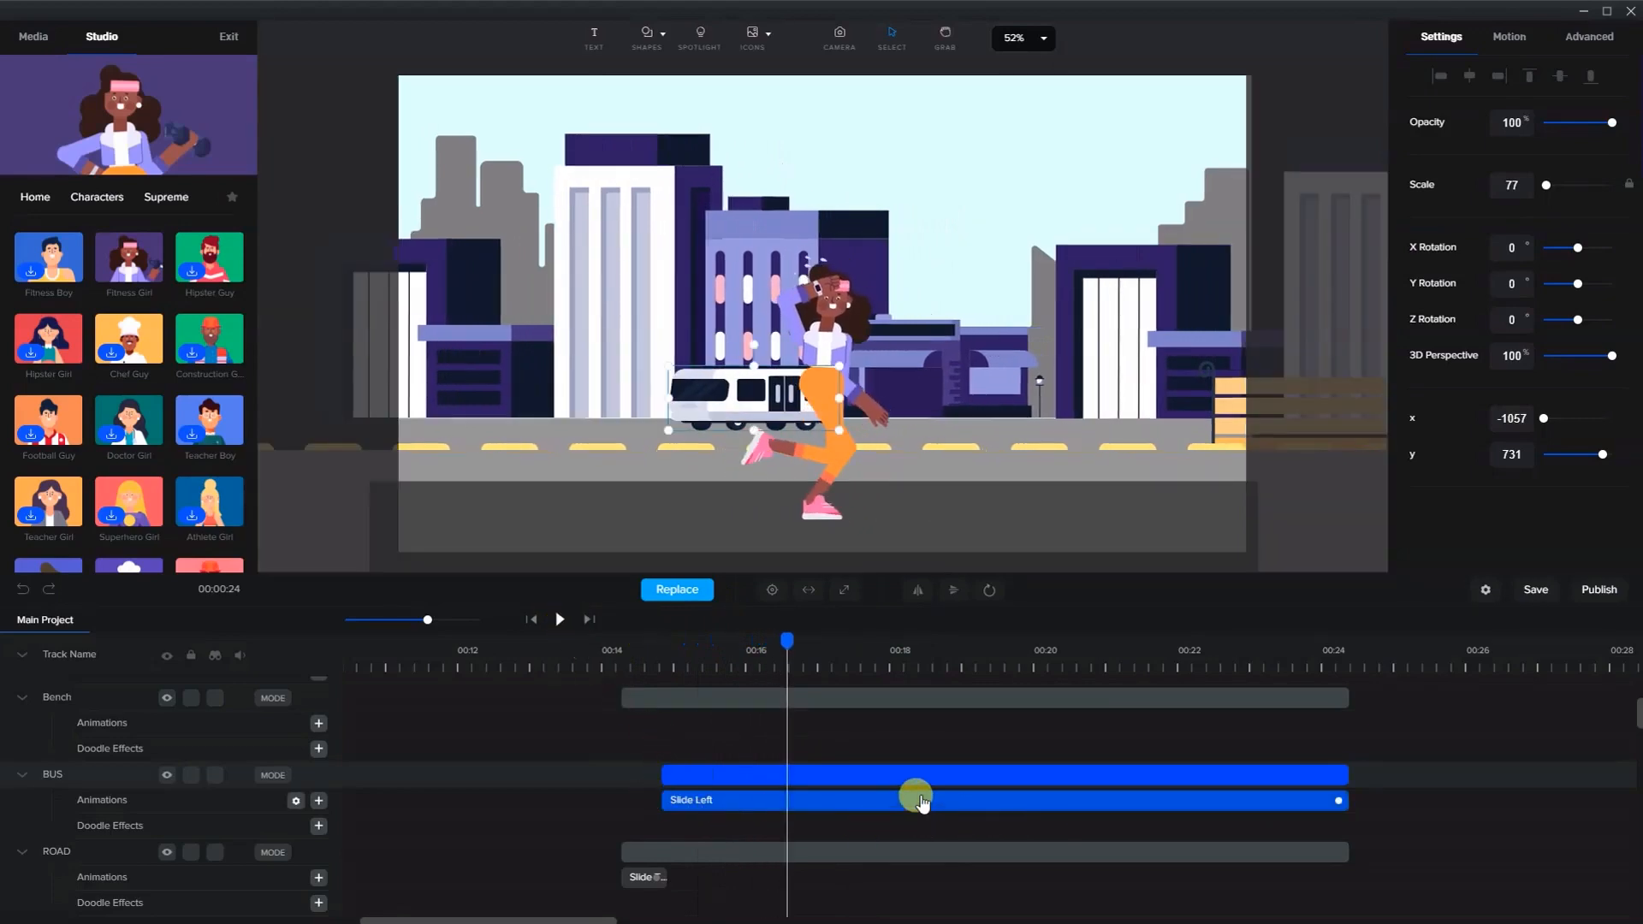
key("Delete")
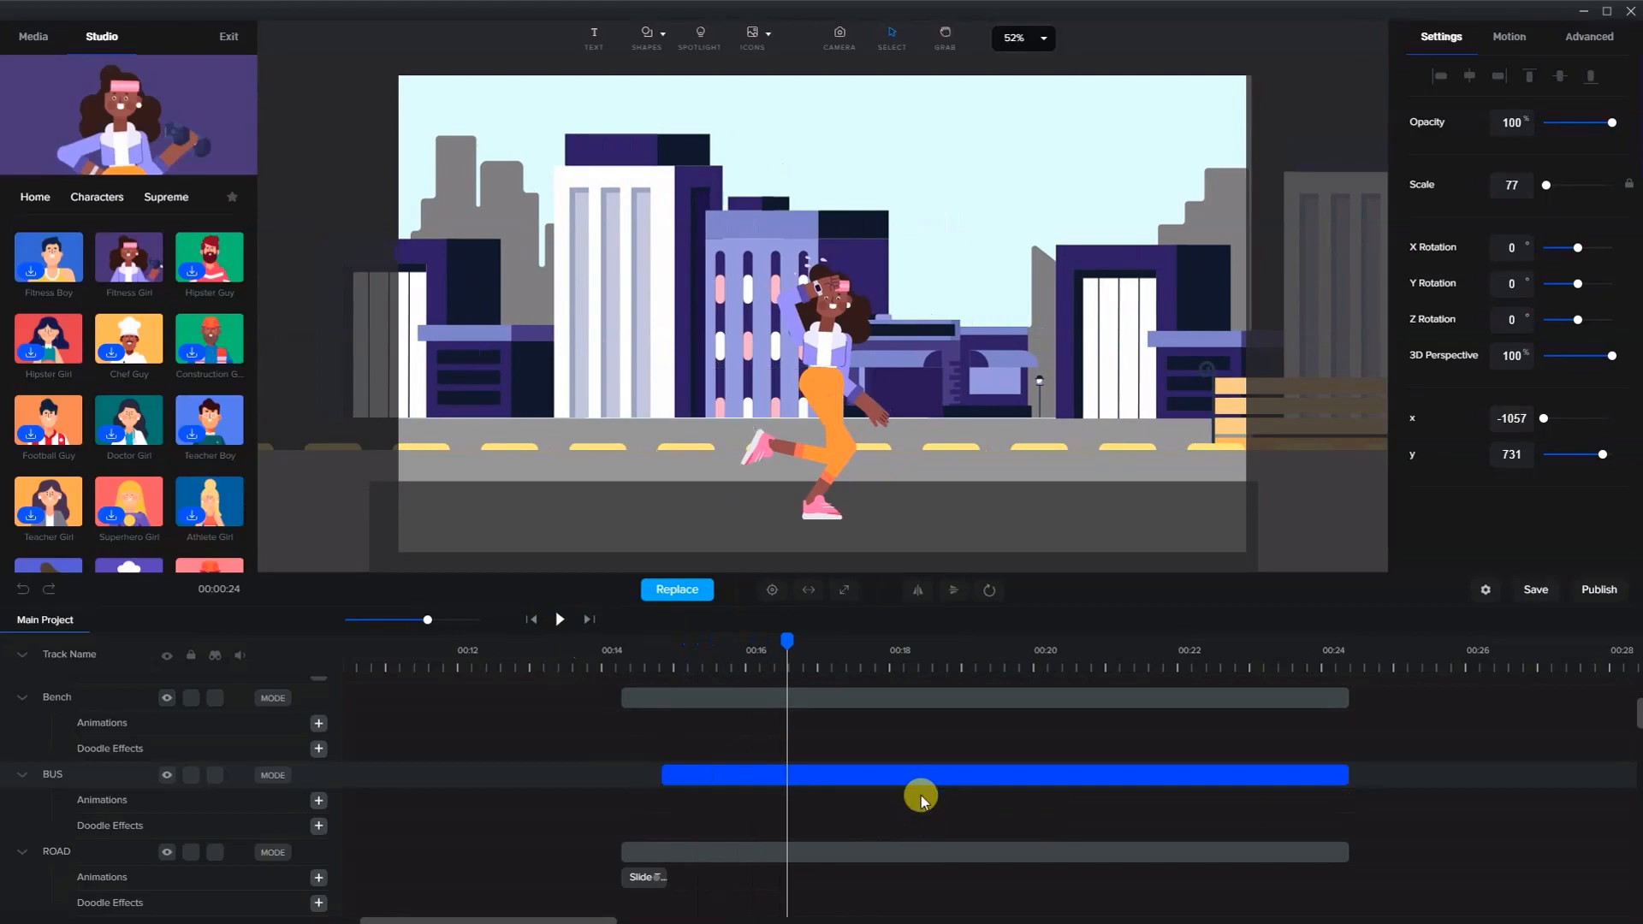
left_click(319, 801)
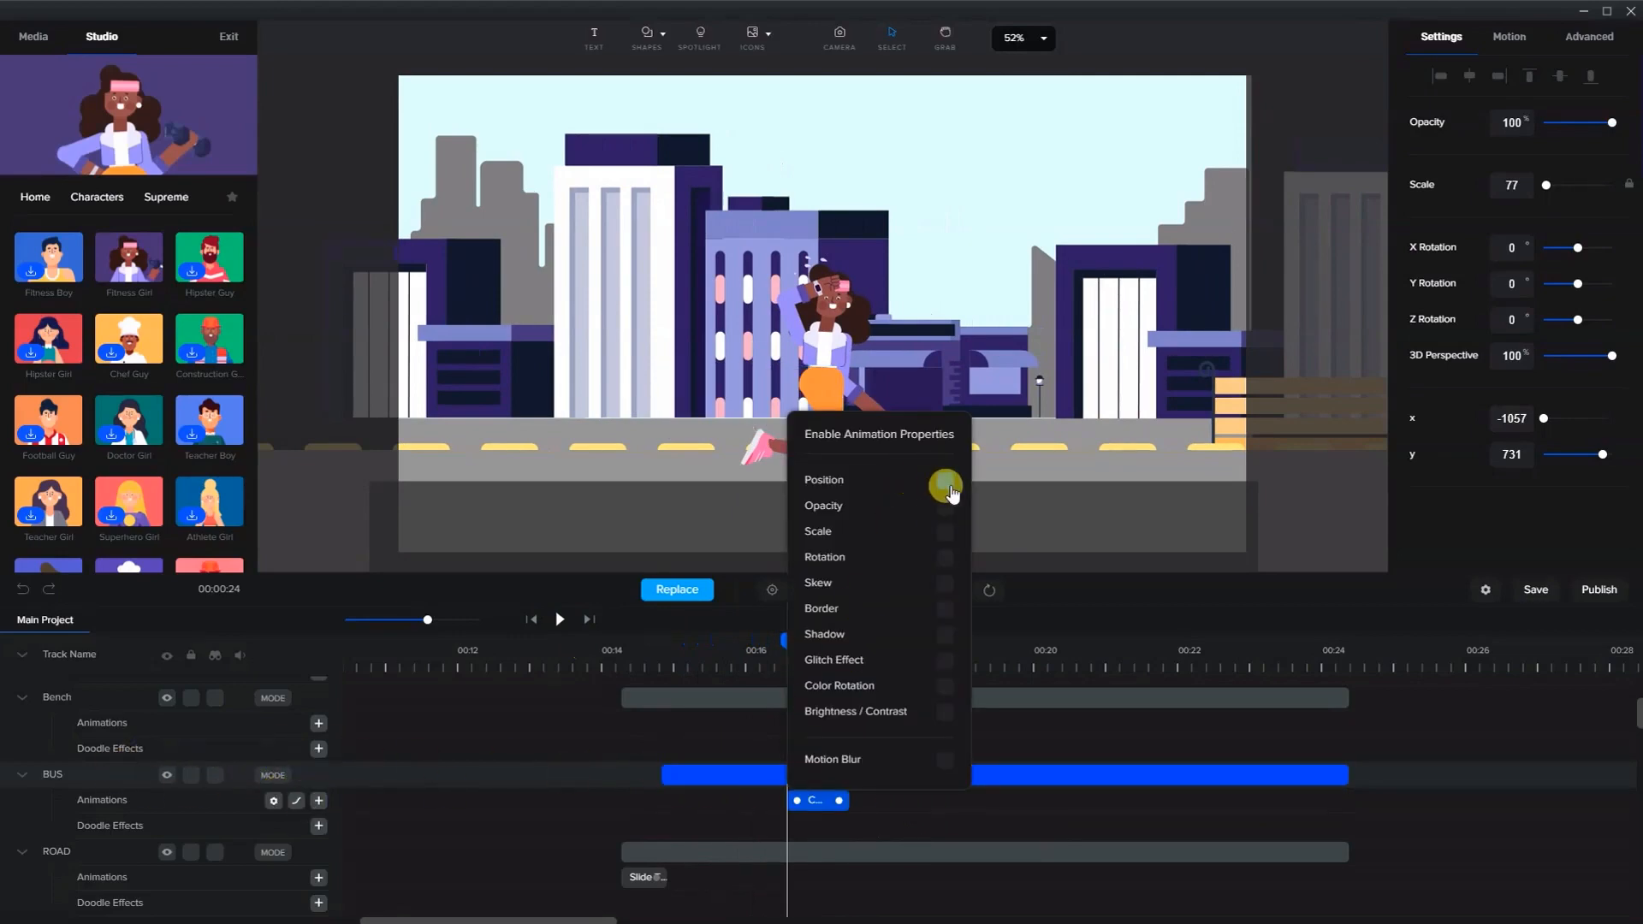
- Open the easing options of the bus's custom animation
right_click(809, 801)
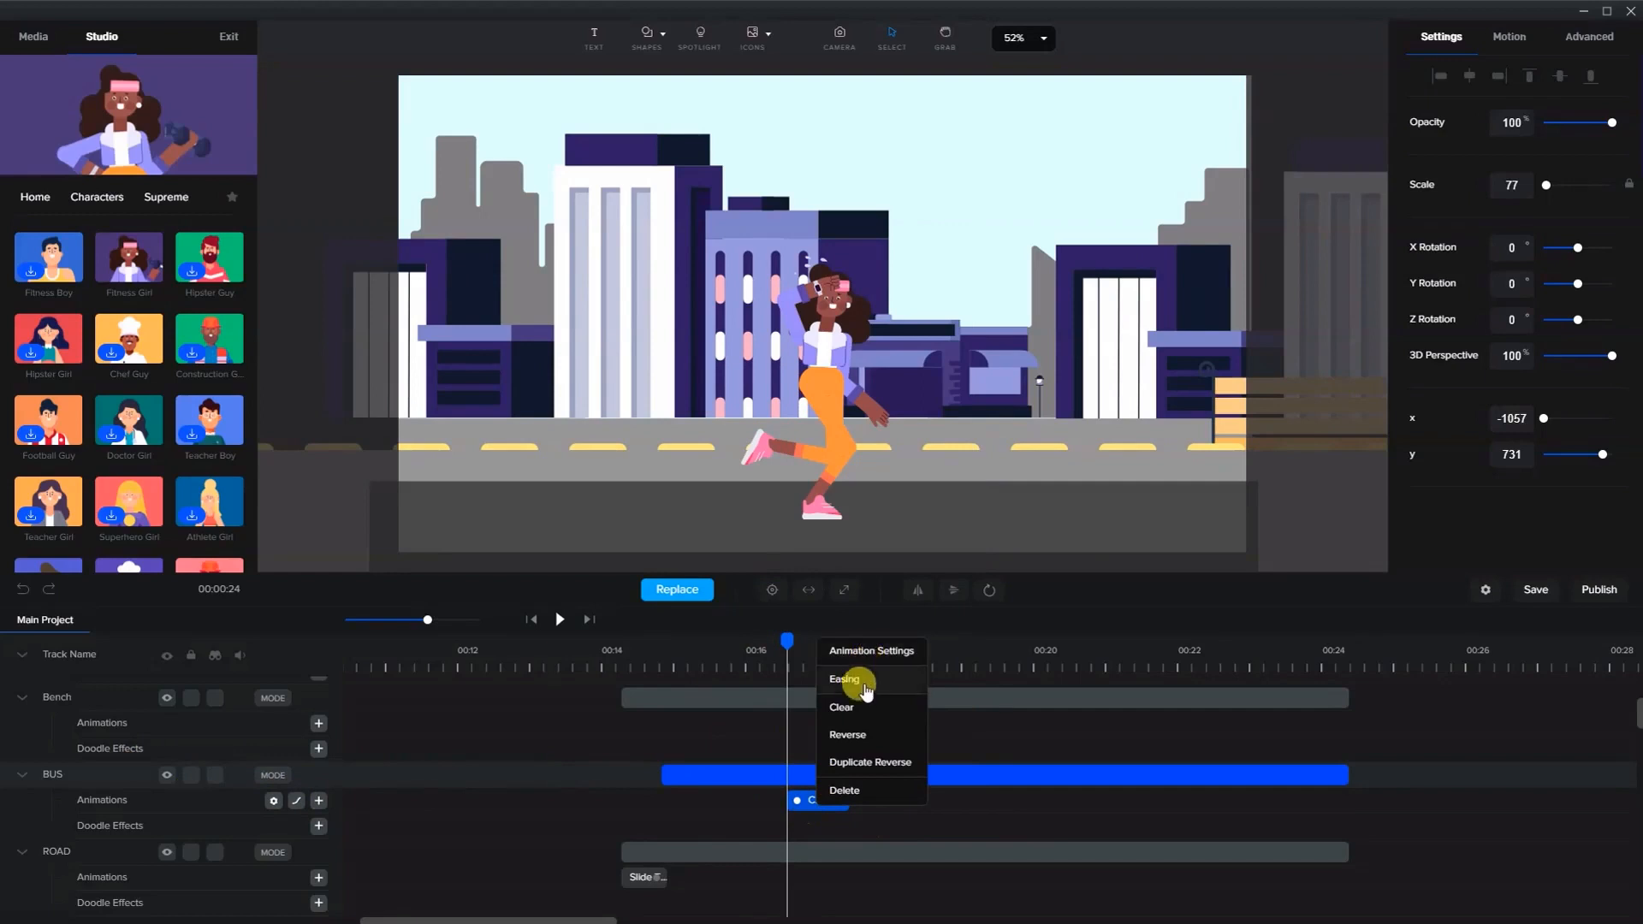
left_click(858, 682)
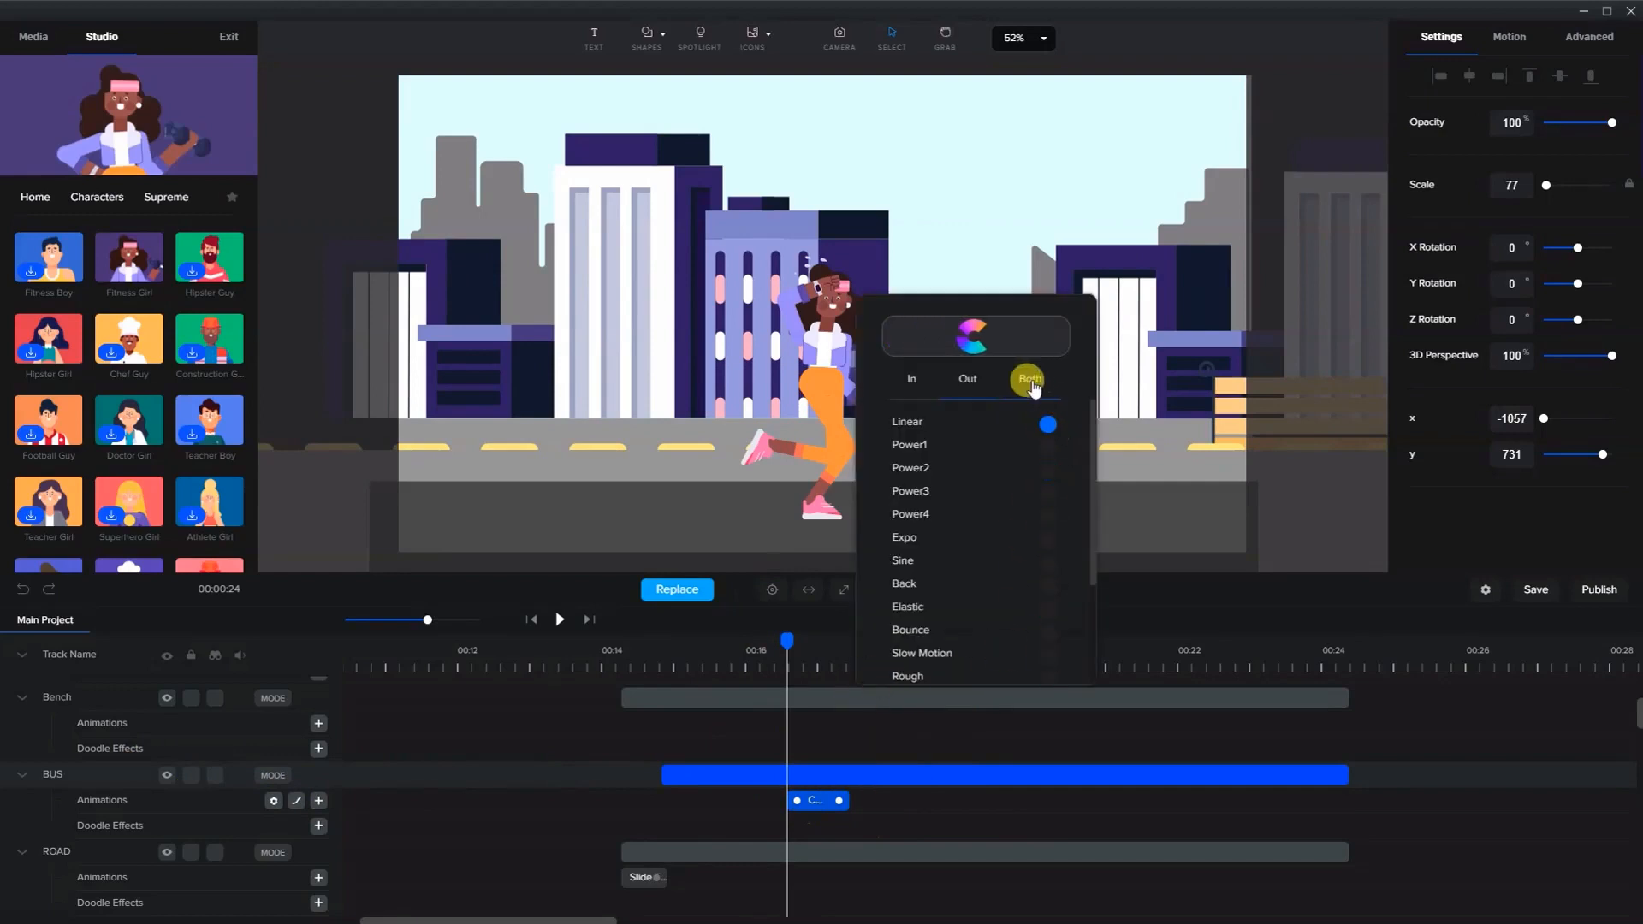
left_click(807, 798)
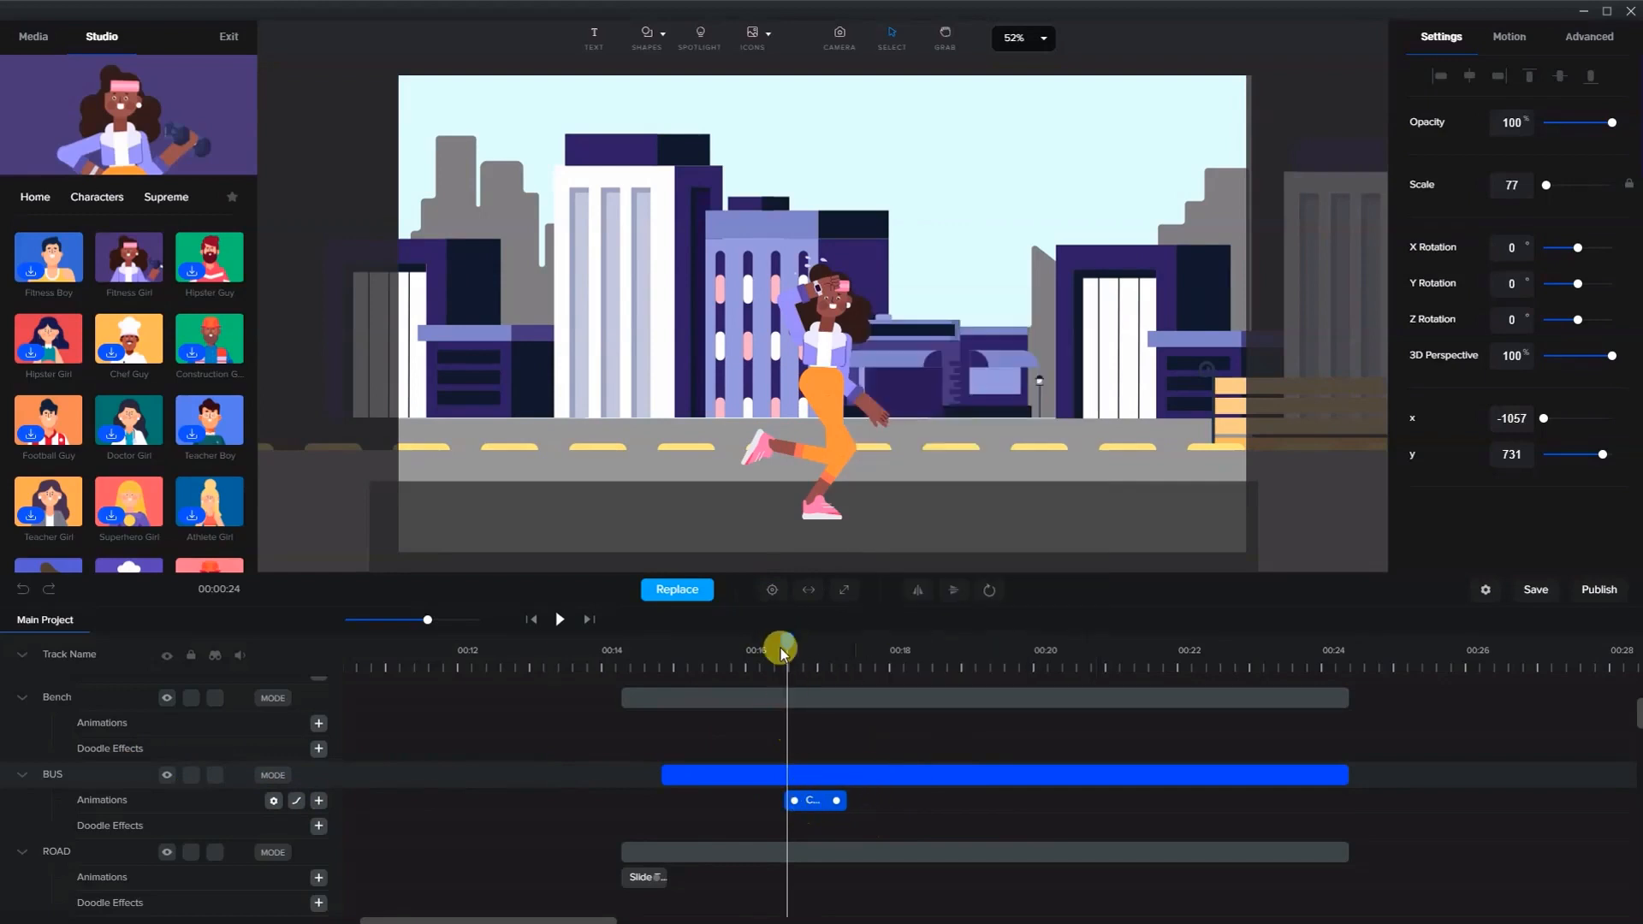
left_click_drag(774, 641, 772, 641)
- Set the bus's custom animation positions, dragging it right to about x 2226 and left to about x -1074
scroll(970, 393, "down", 3)
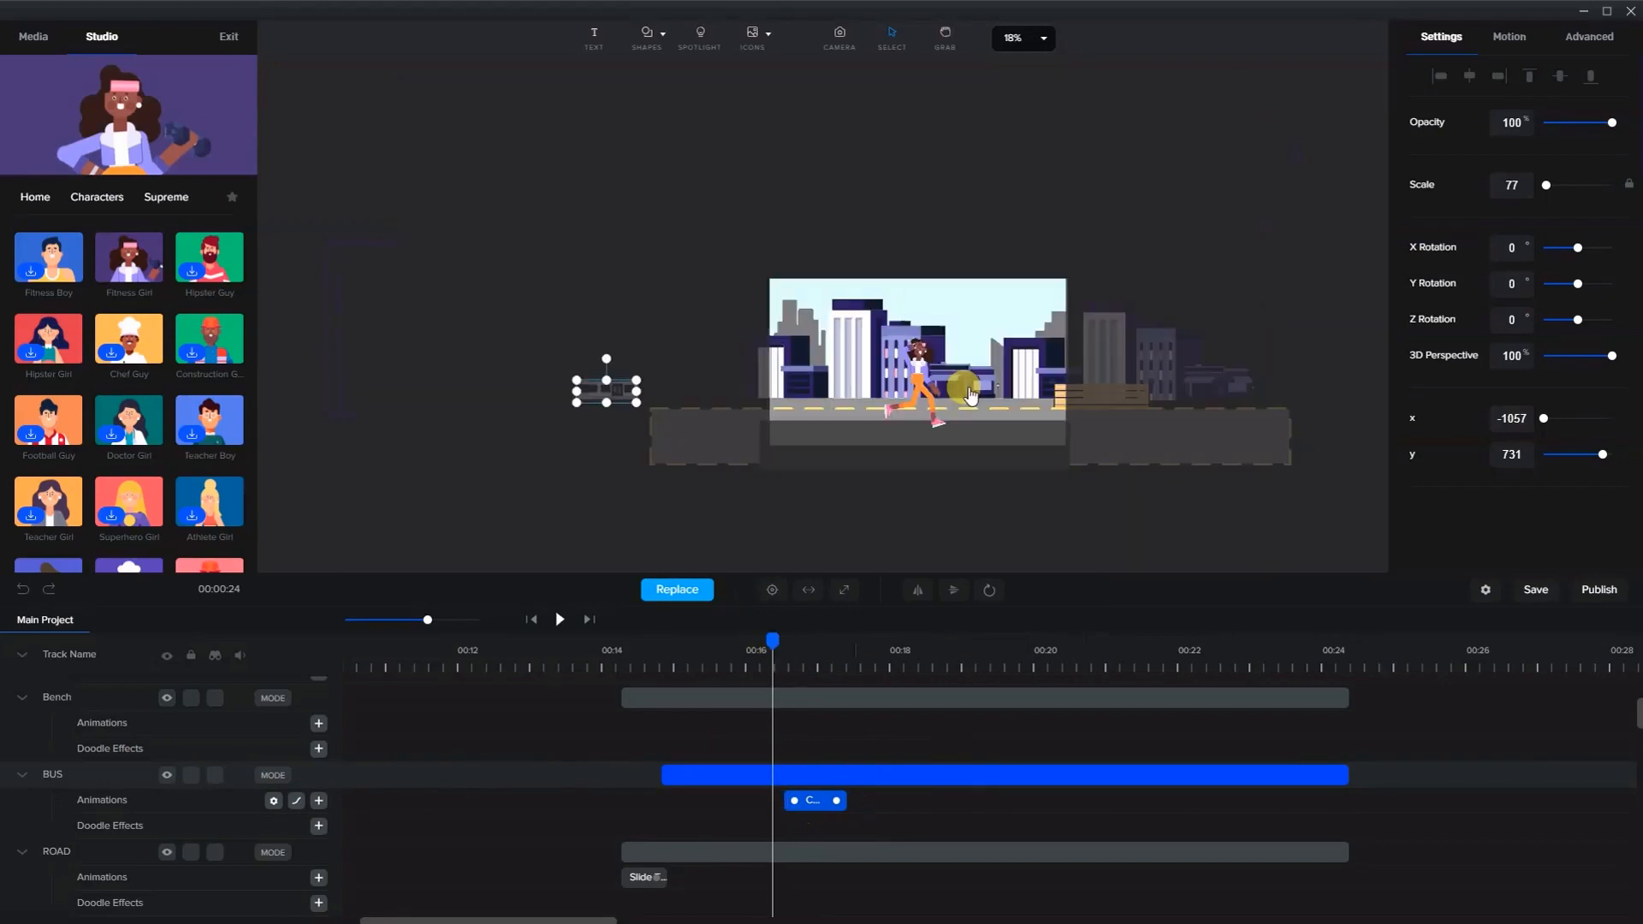
left_click_drag(618, 400, 1122, 389)
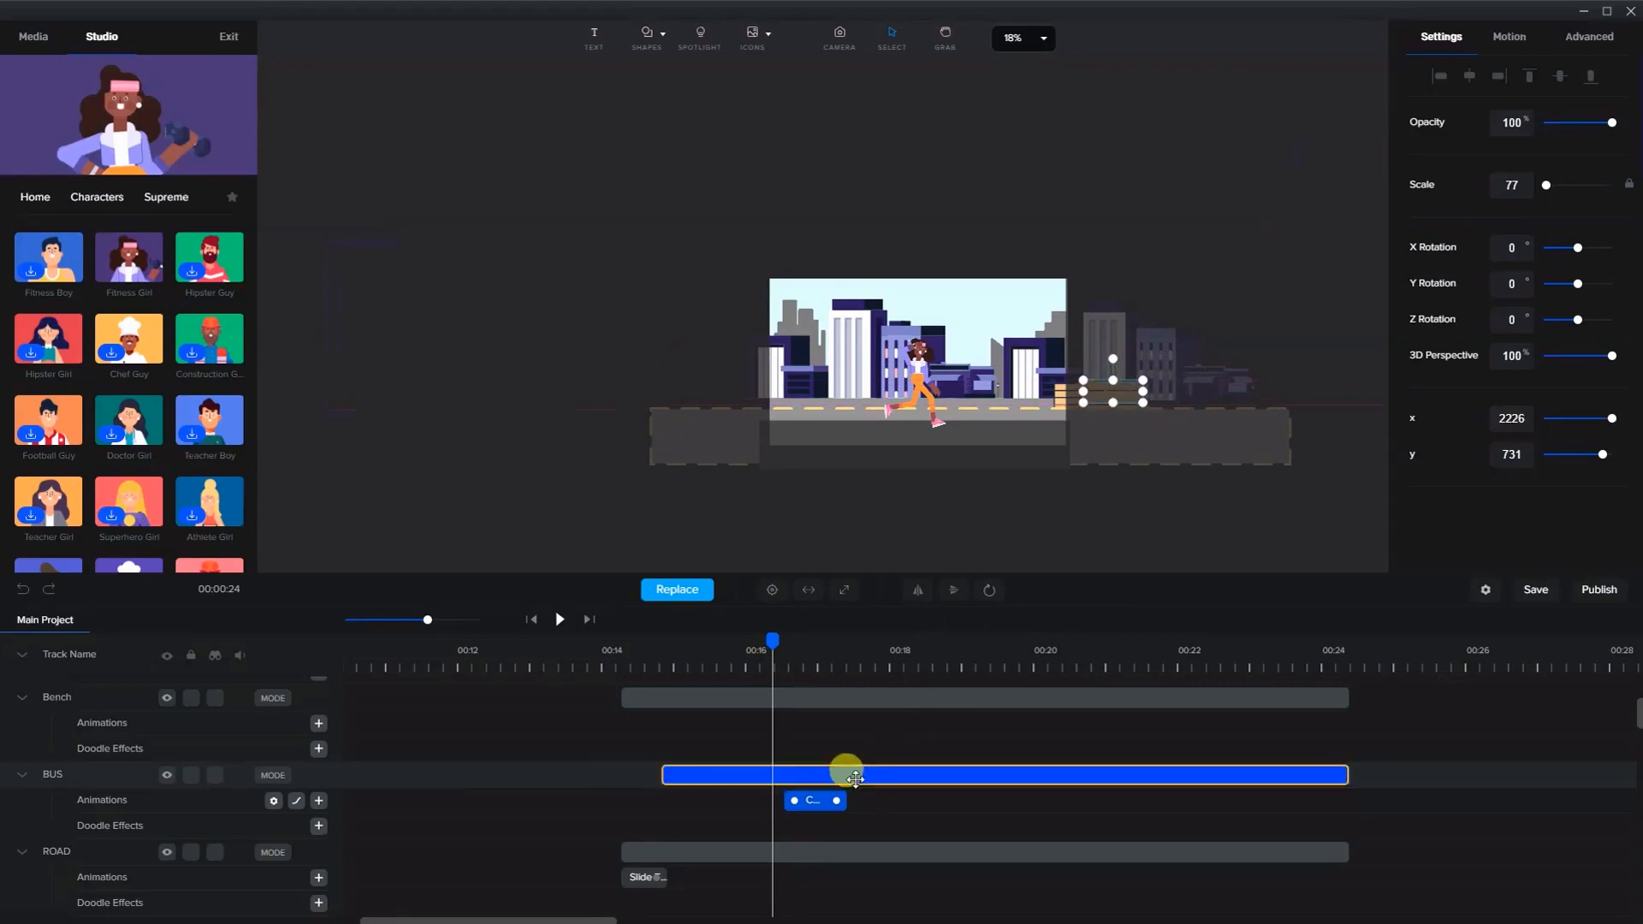
left_click_drag(767, 637, 907, 640)
left_click_drag(621, 401, 736, 395)
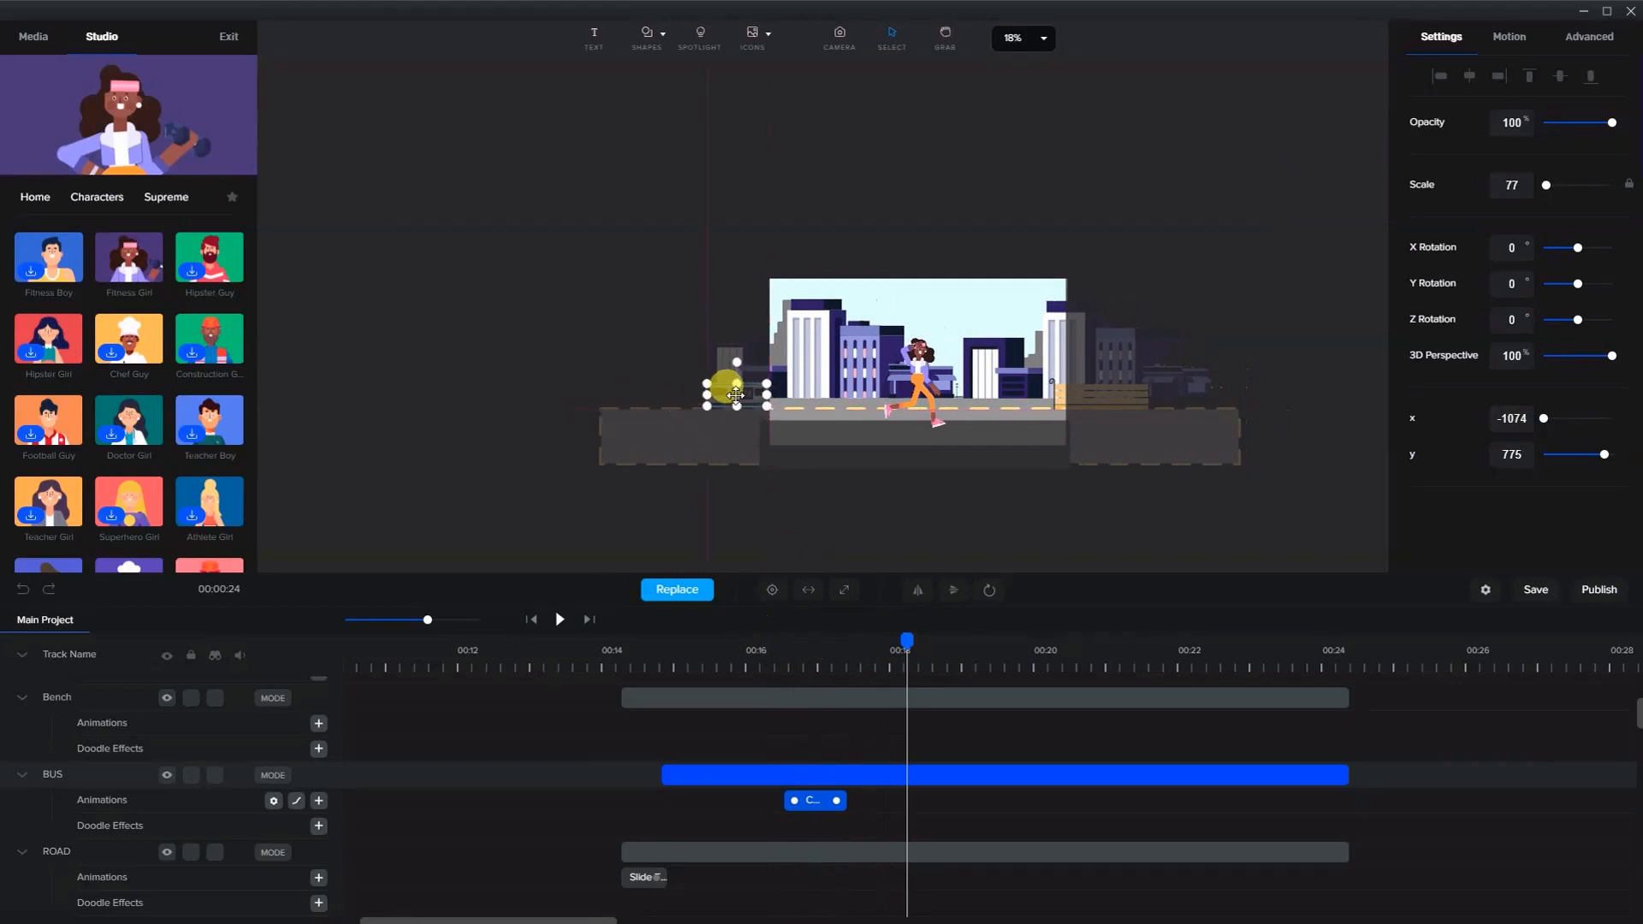
- Stretch the bus's custom animation to start with the bus clip and end at about 00:23
mouse_move(803, 641)
left_mouse_down()
mouse_move(740, 641)
mouse_move(813, 658)
left_mouse_up()
left_click(821, 800)
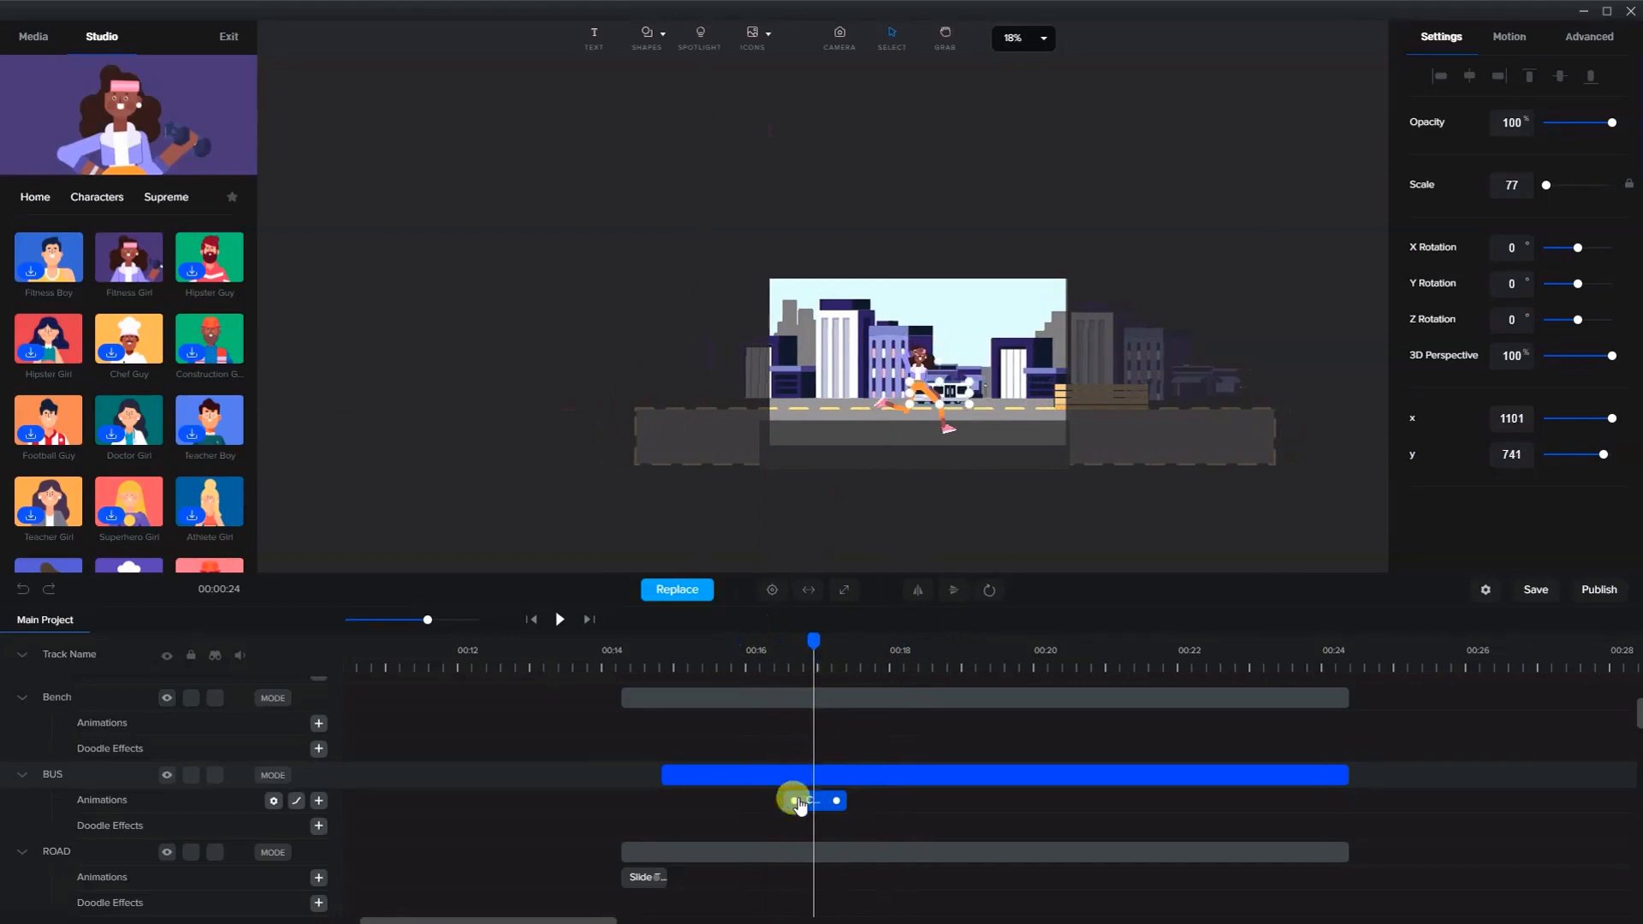
left_click_drag(793, 799, 675, 800)
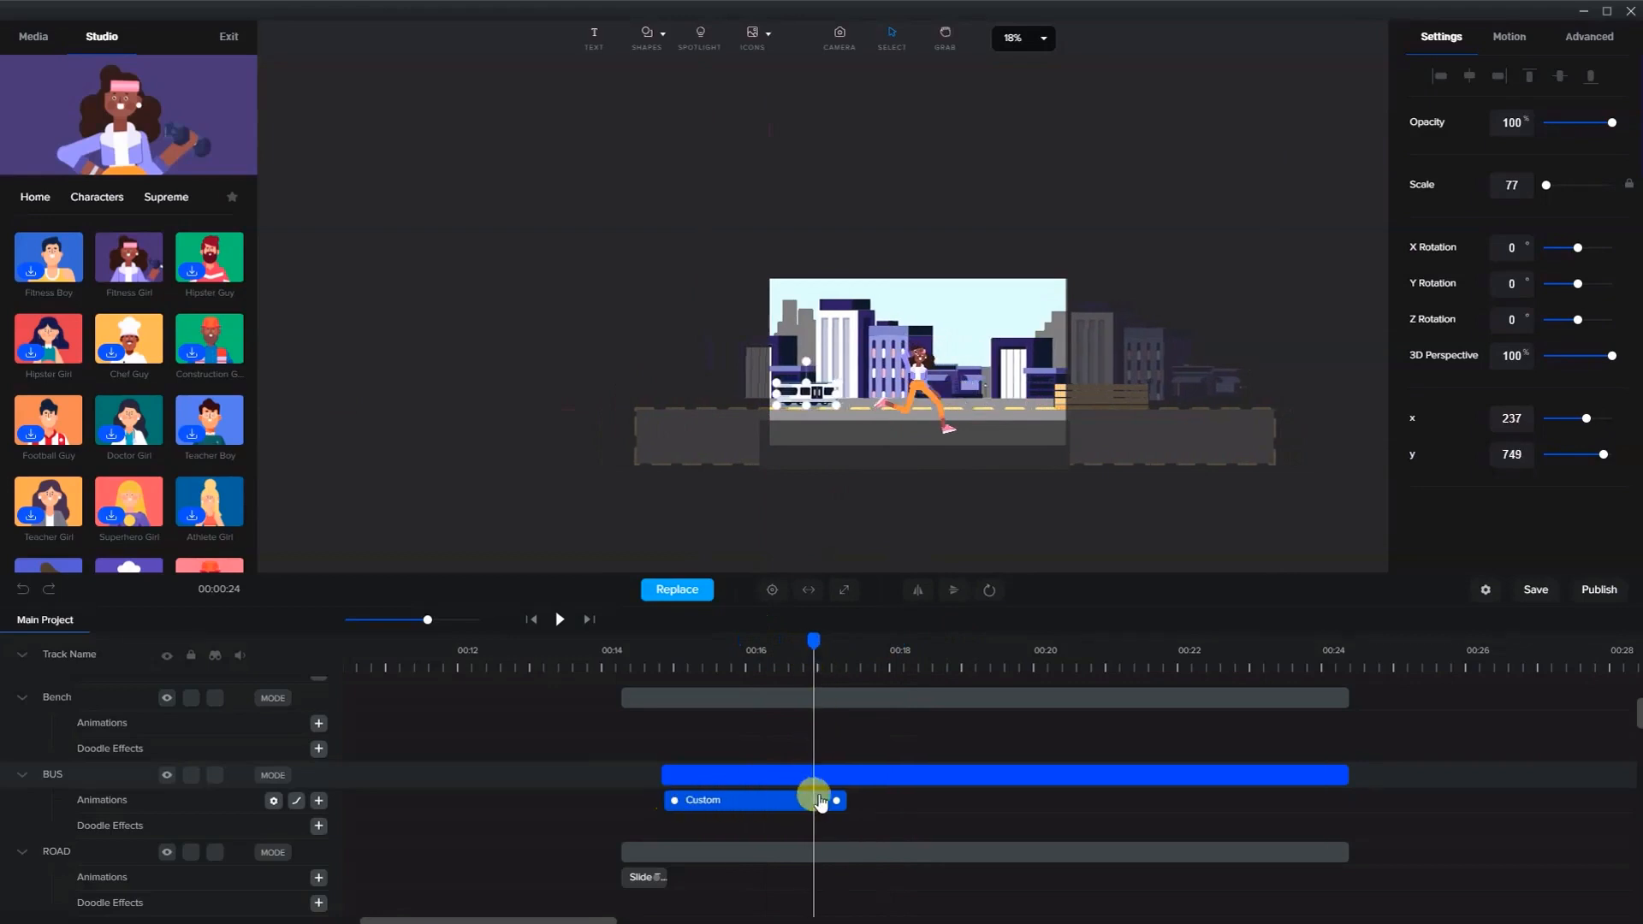
mouse_move(819, 802)
left_mouse_down()
mouse_move(839, 792)
mouse_move(803, 804)
left_mouse_up()
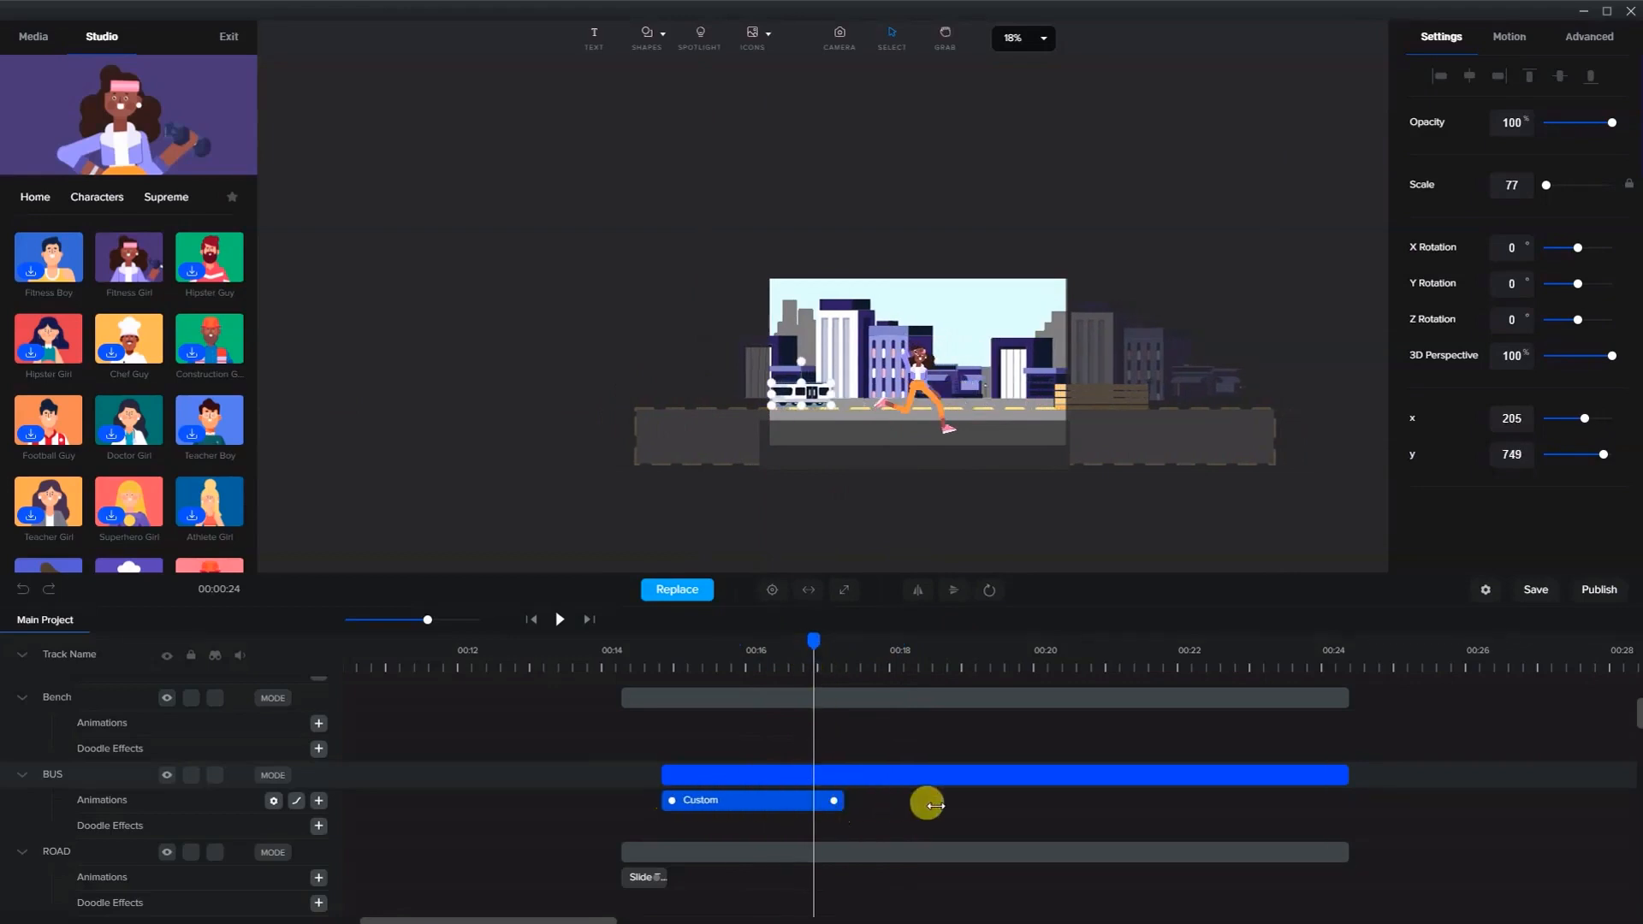
left_click_drag(927, 805, 1270, 808)
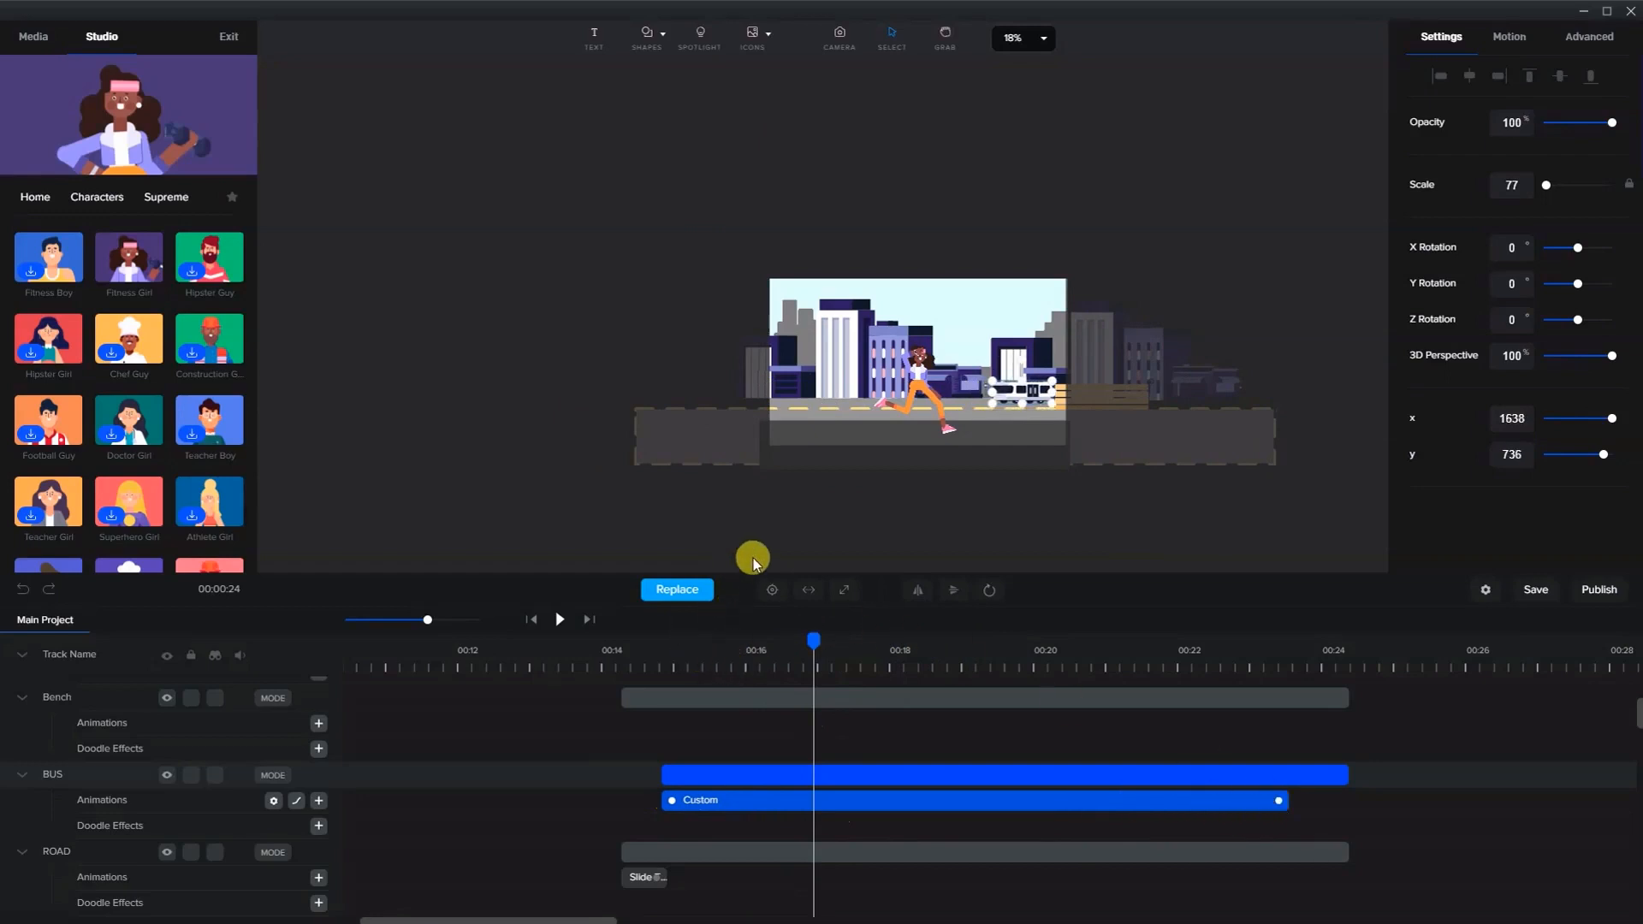
- Fit the canvas and play the scene from about 00:14 to preview the bus motion
key("ctrl+0")
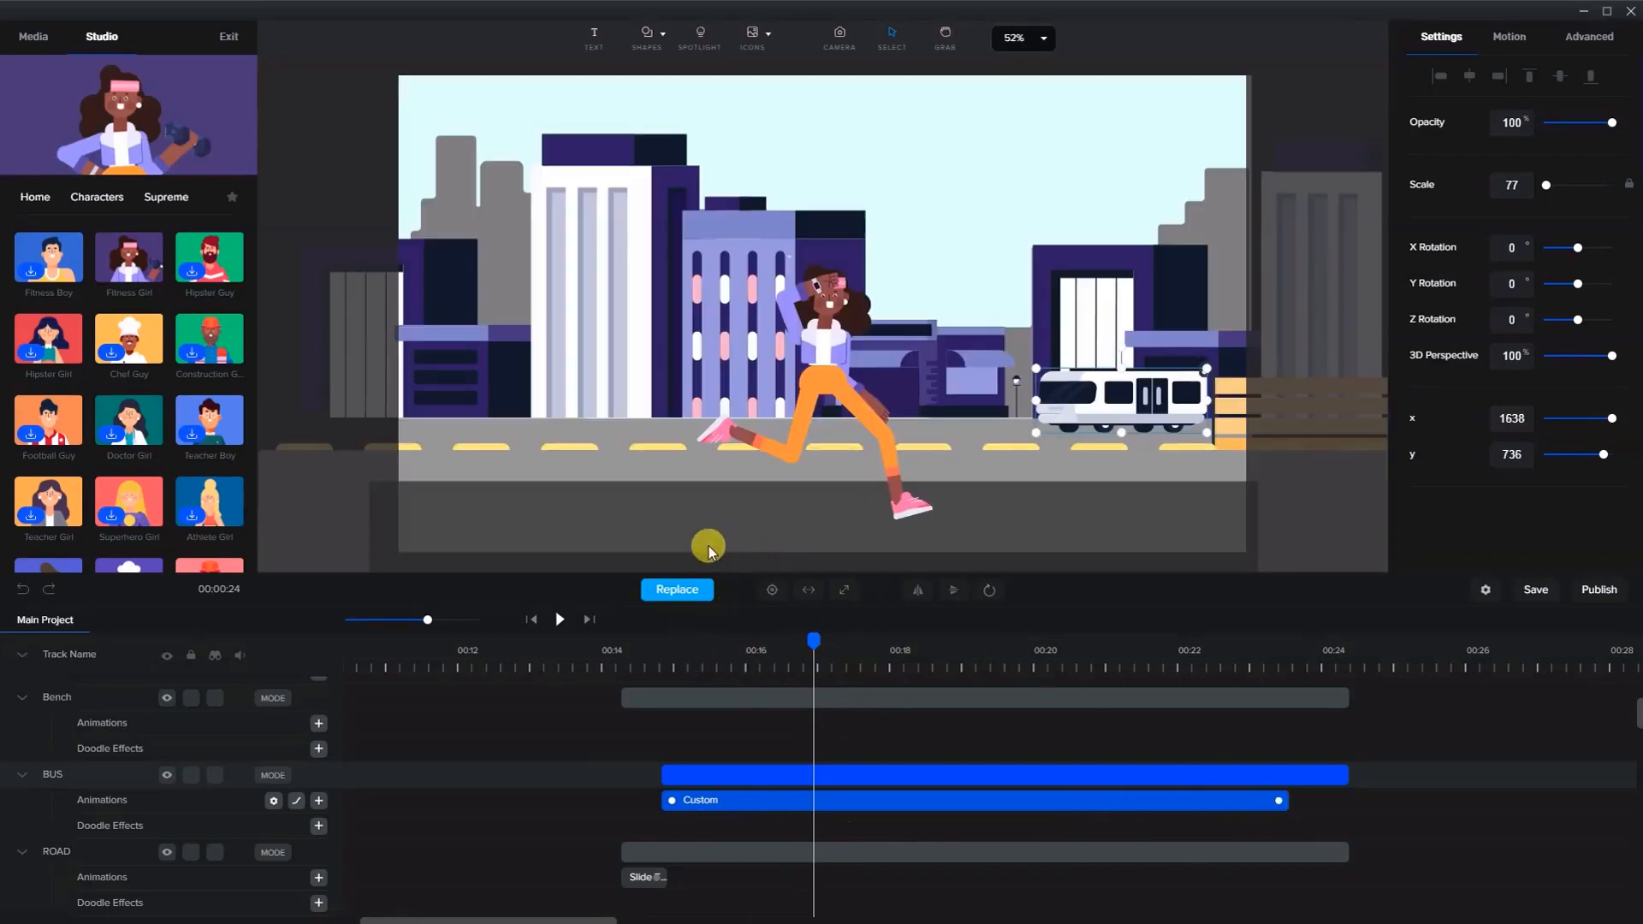
left_click(657, 667)
left_click(560, 618)
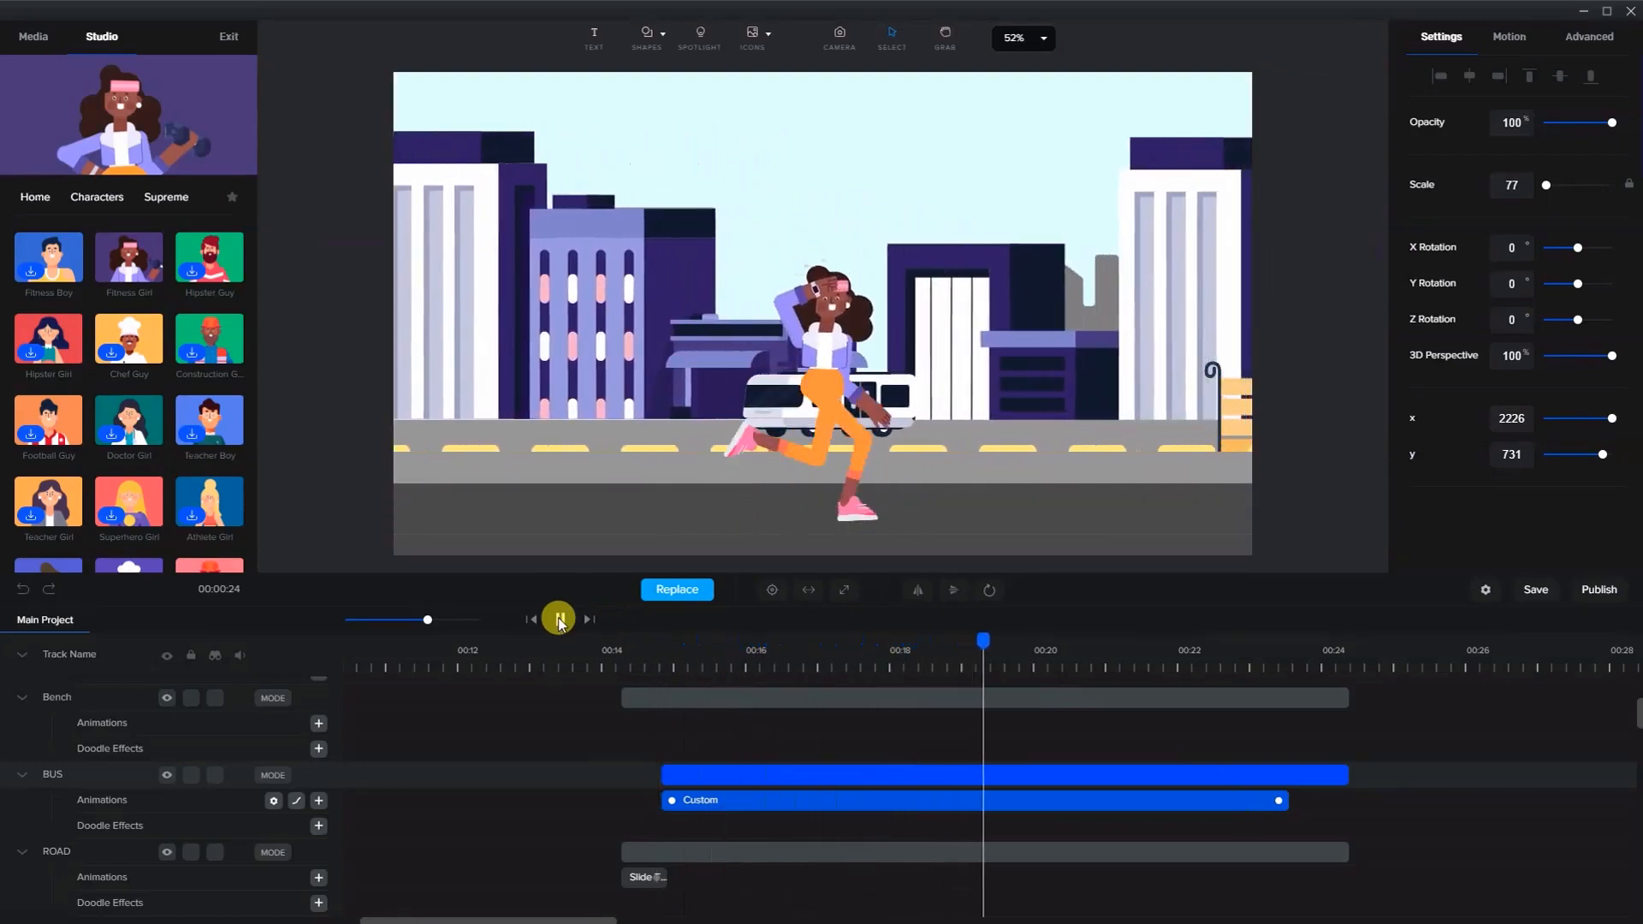
left_click(559, 619)
- Nudge the large buildings layer down to y 457
left_click(550, 338)
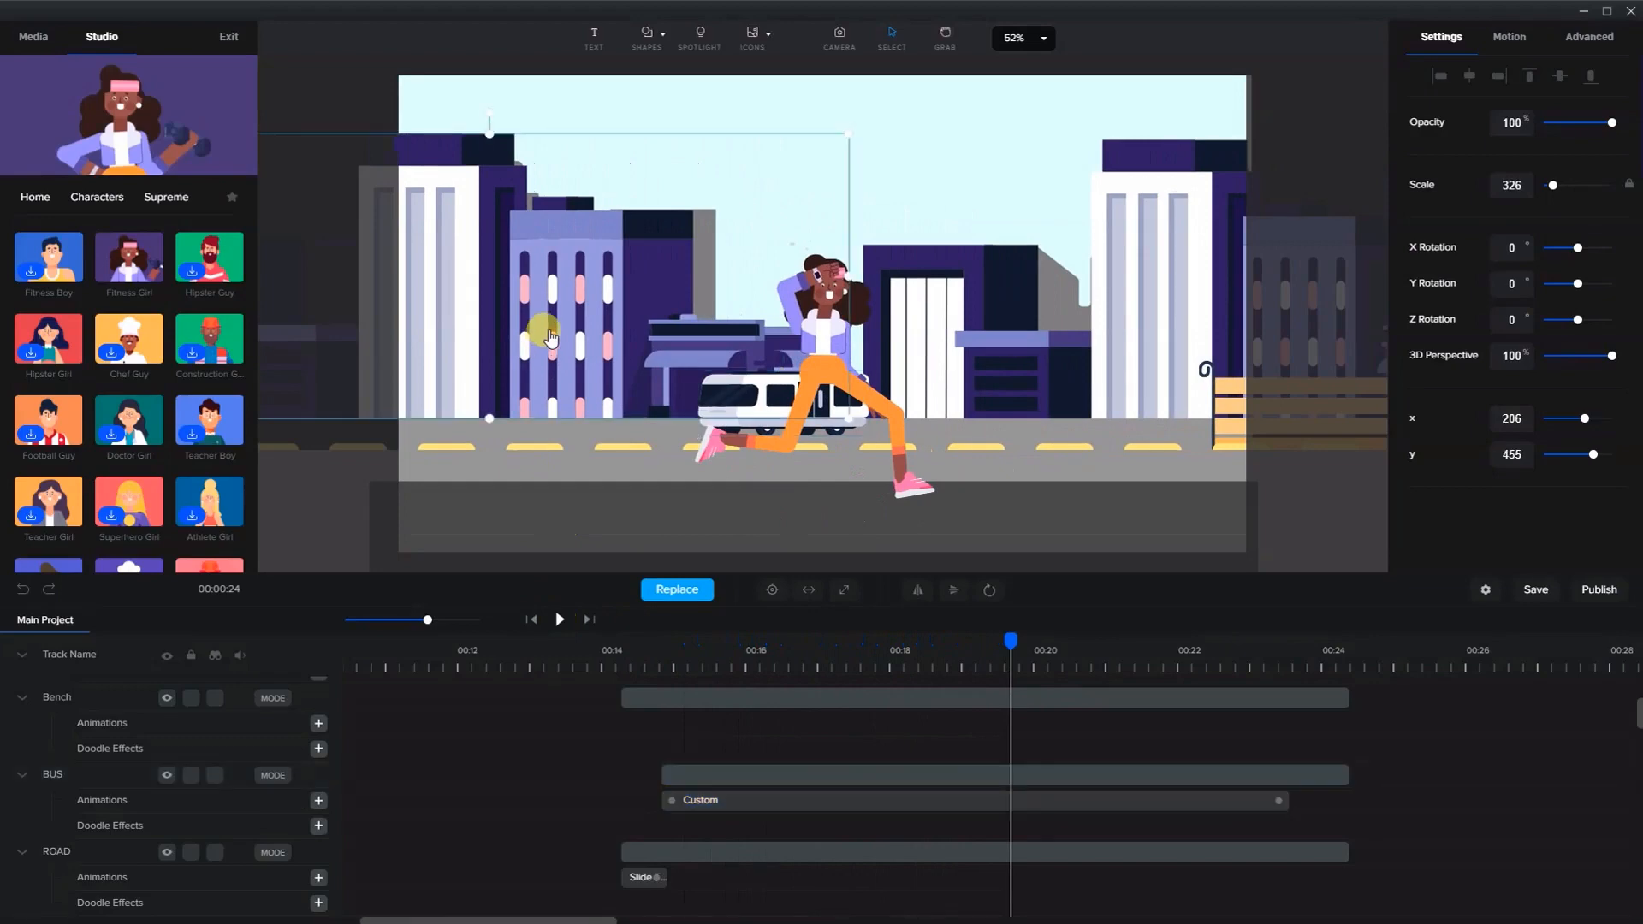
key("Down")
key("Down")
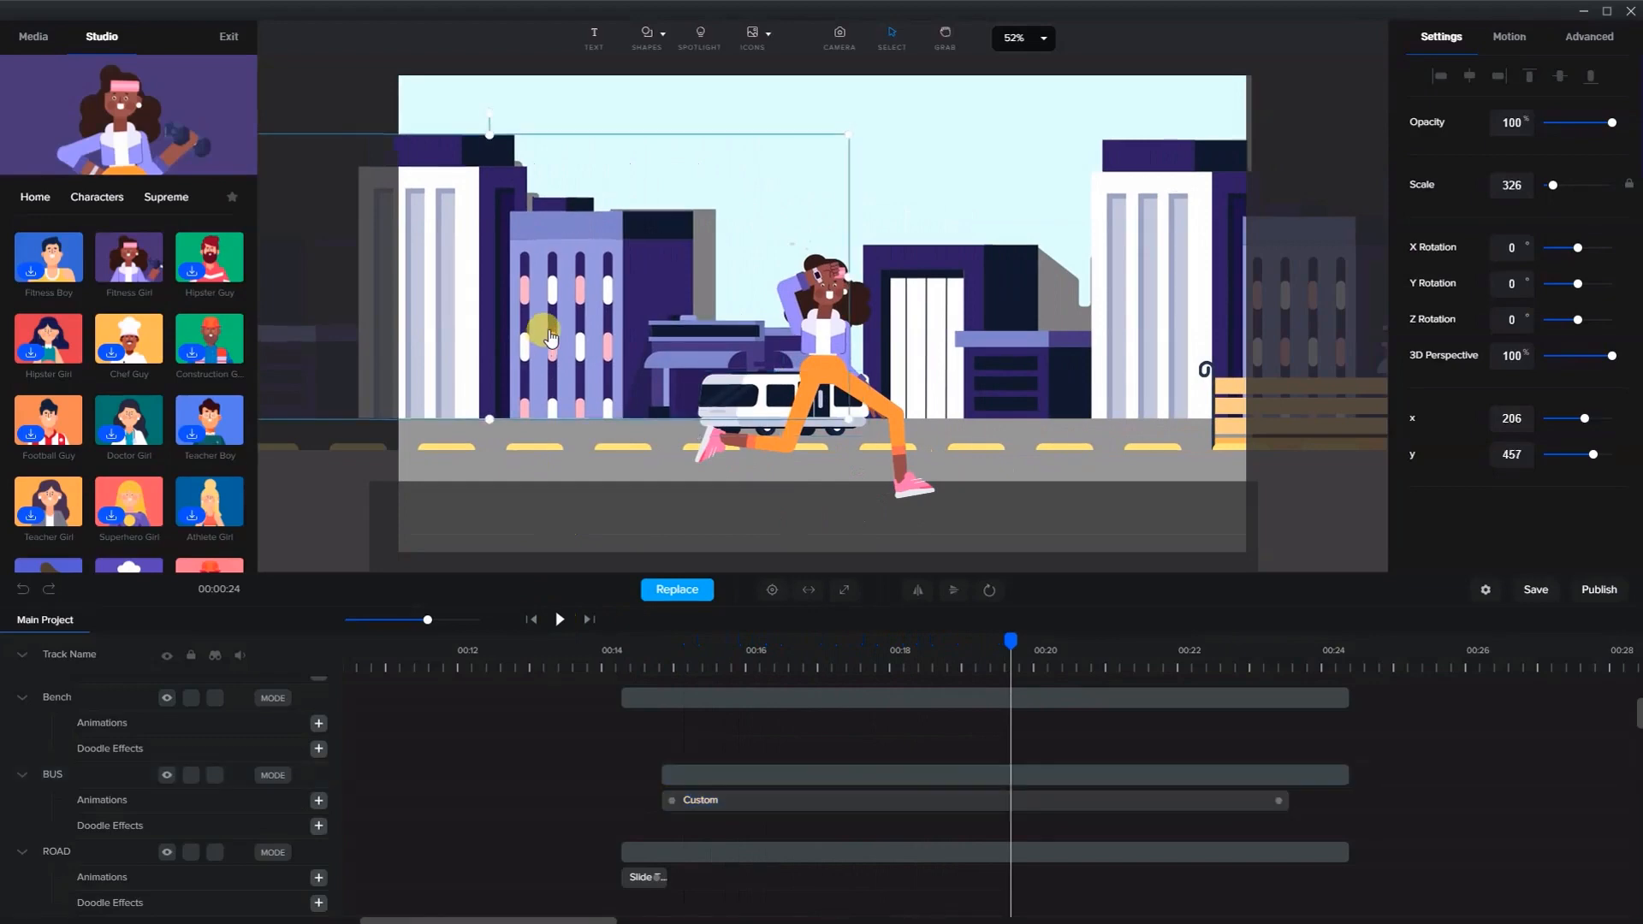
- Select the bench and move its layer up to sit just below the girl running track
left_click(1229, 408)
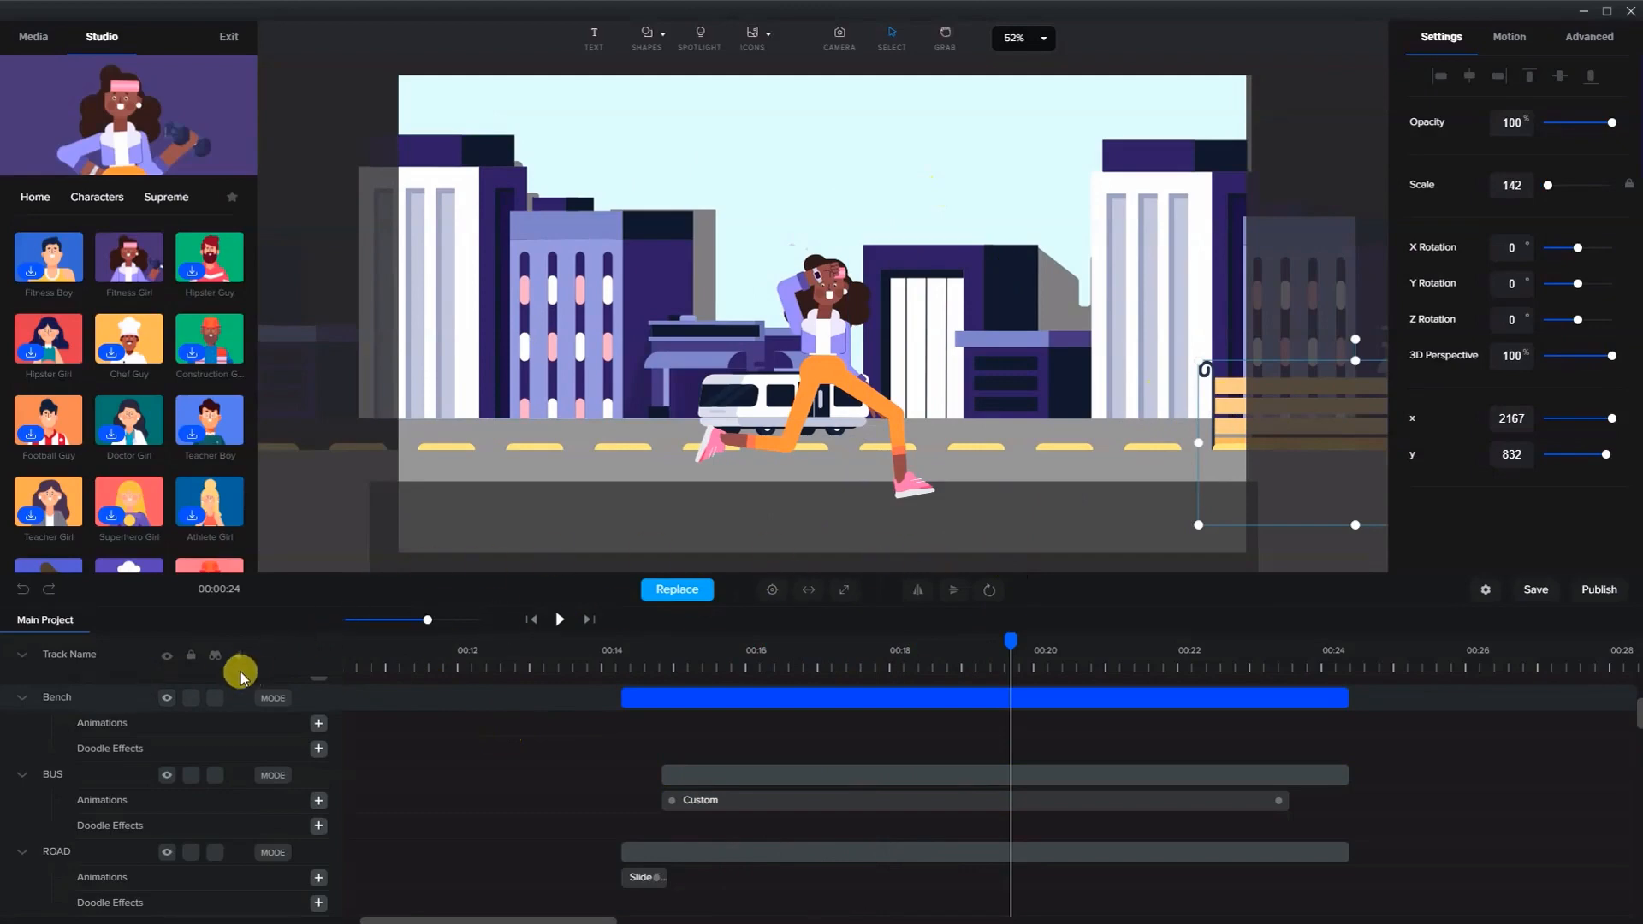
scroll(729, 776, "up", 3)
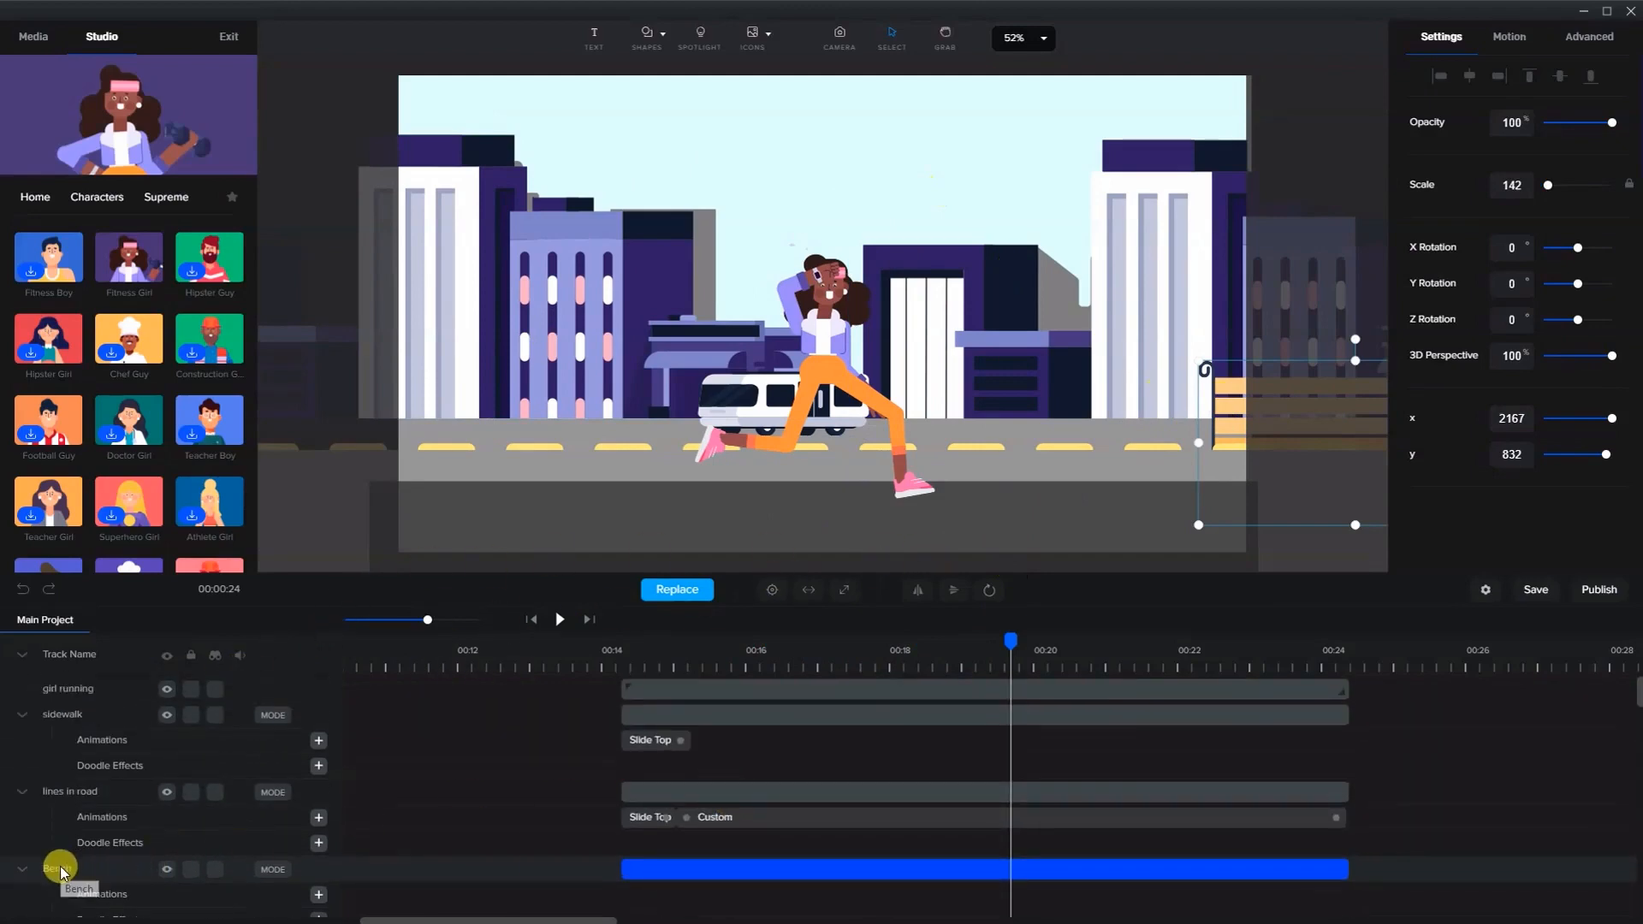
left_click_drag(60, 870, 115, 722)
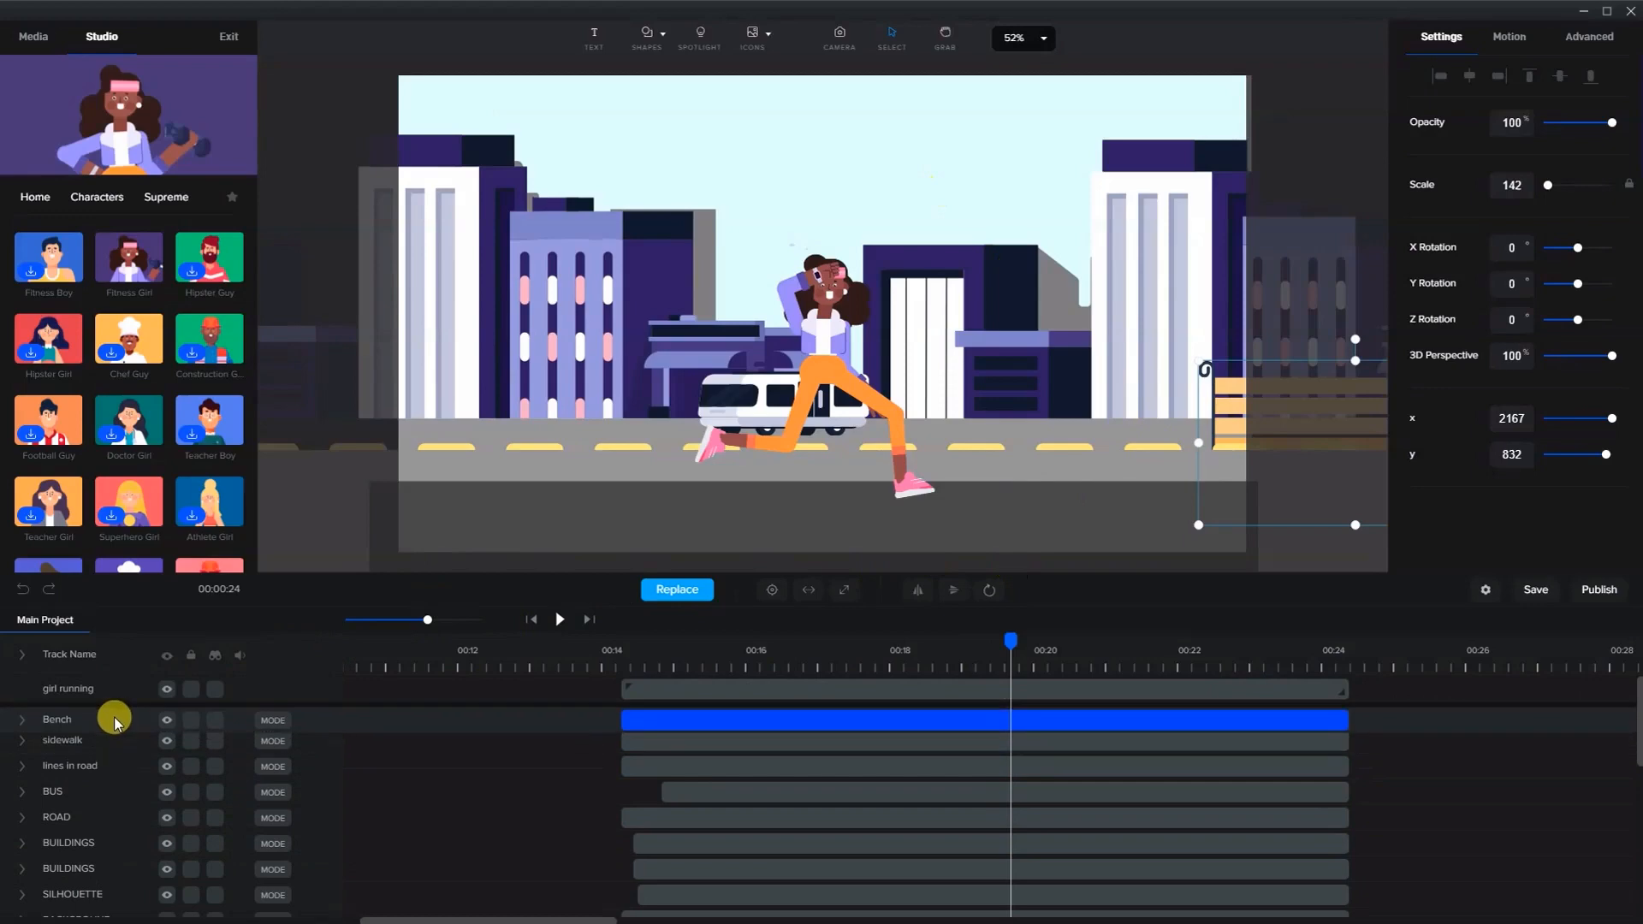
- Trim the bench clip and shift it to run from about 00:16 to about 00:20
left_click(721, 665)
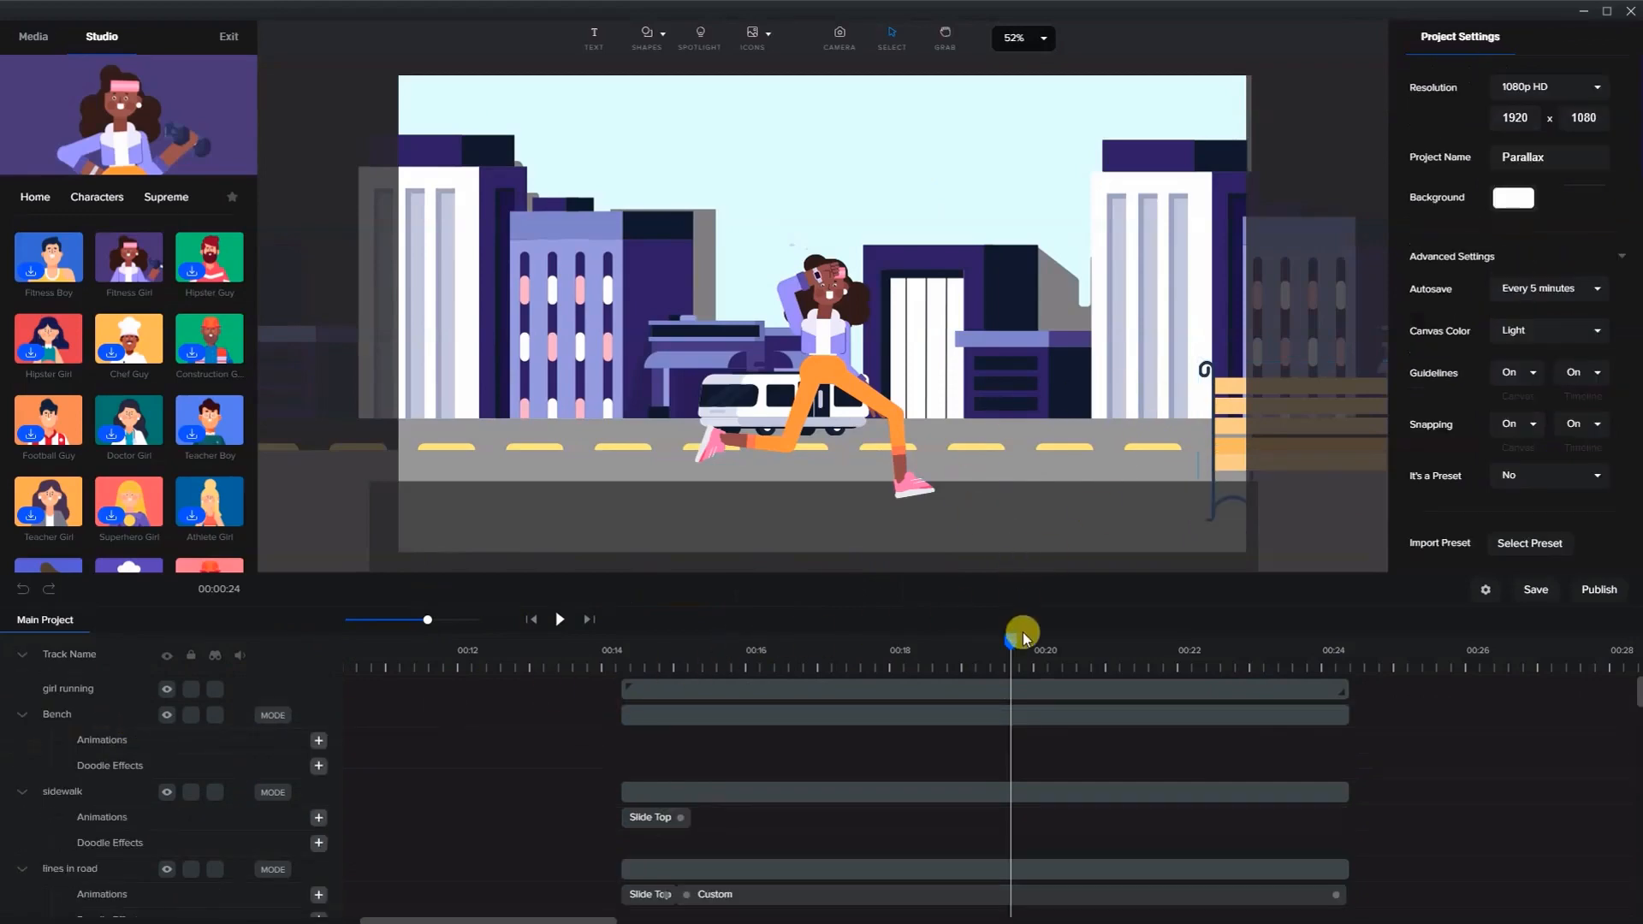
left_click_drag(988, 649, 1103, 629)
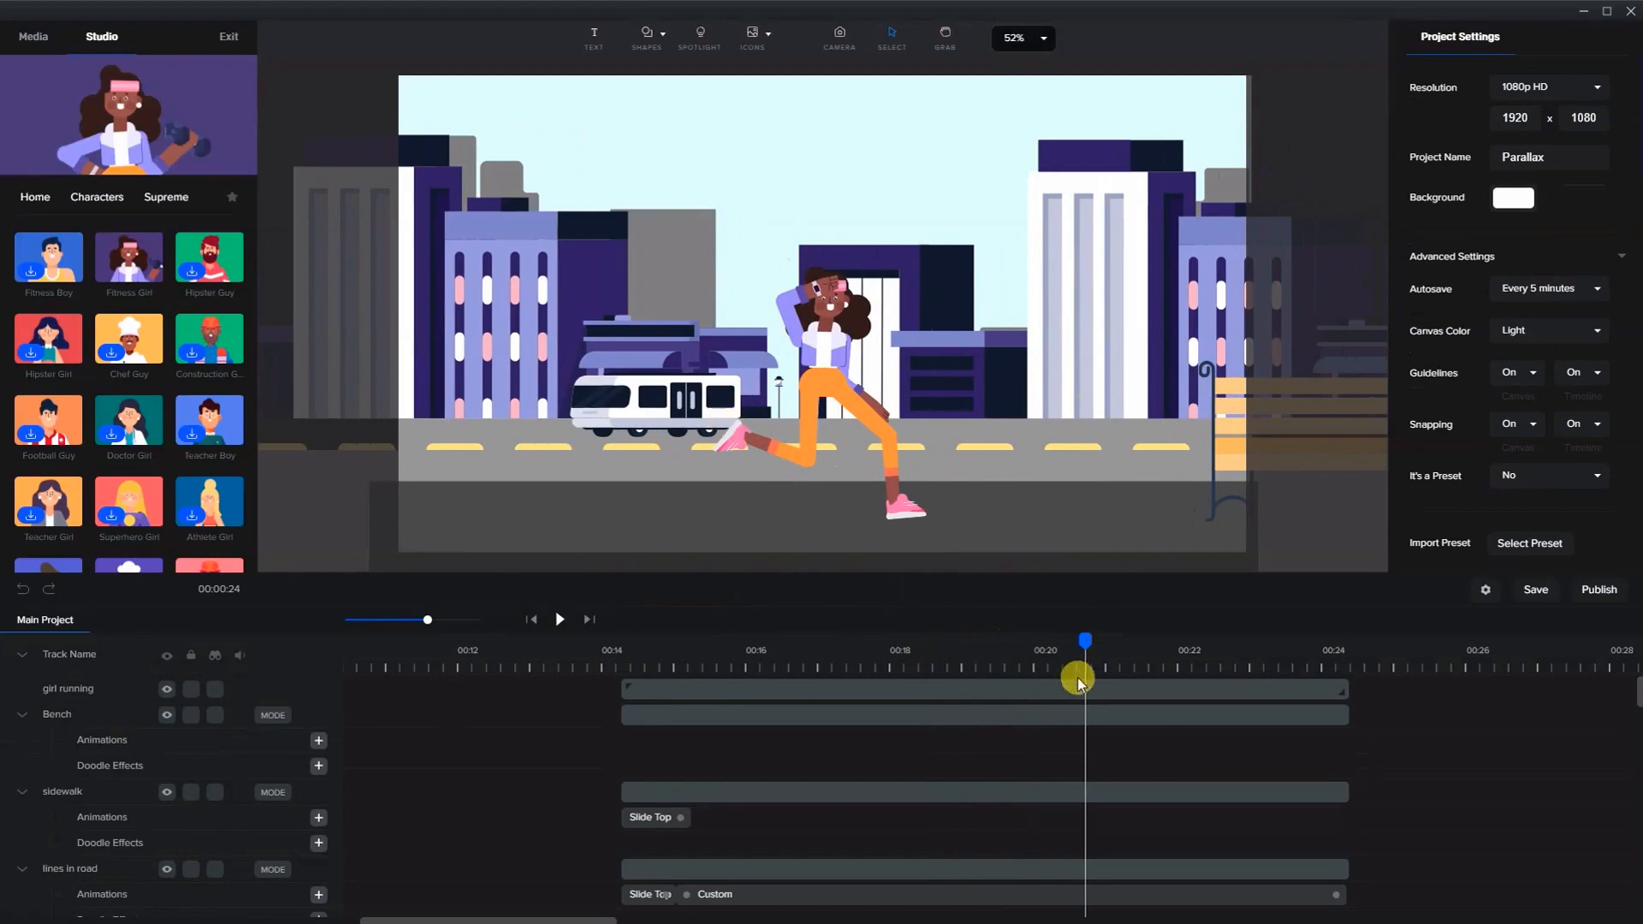
left_click(623, 713)
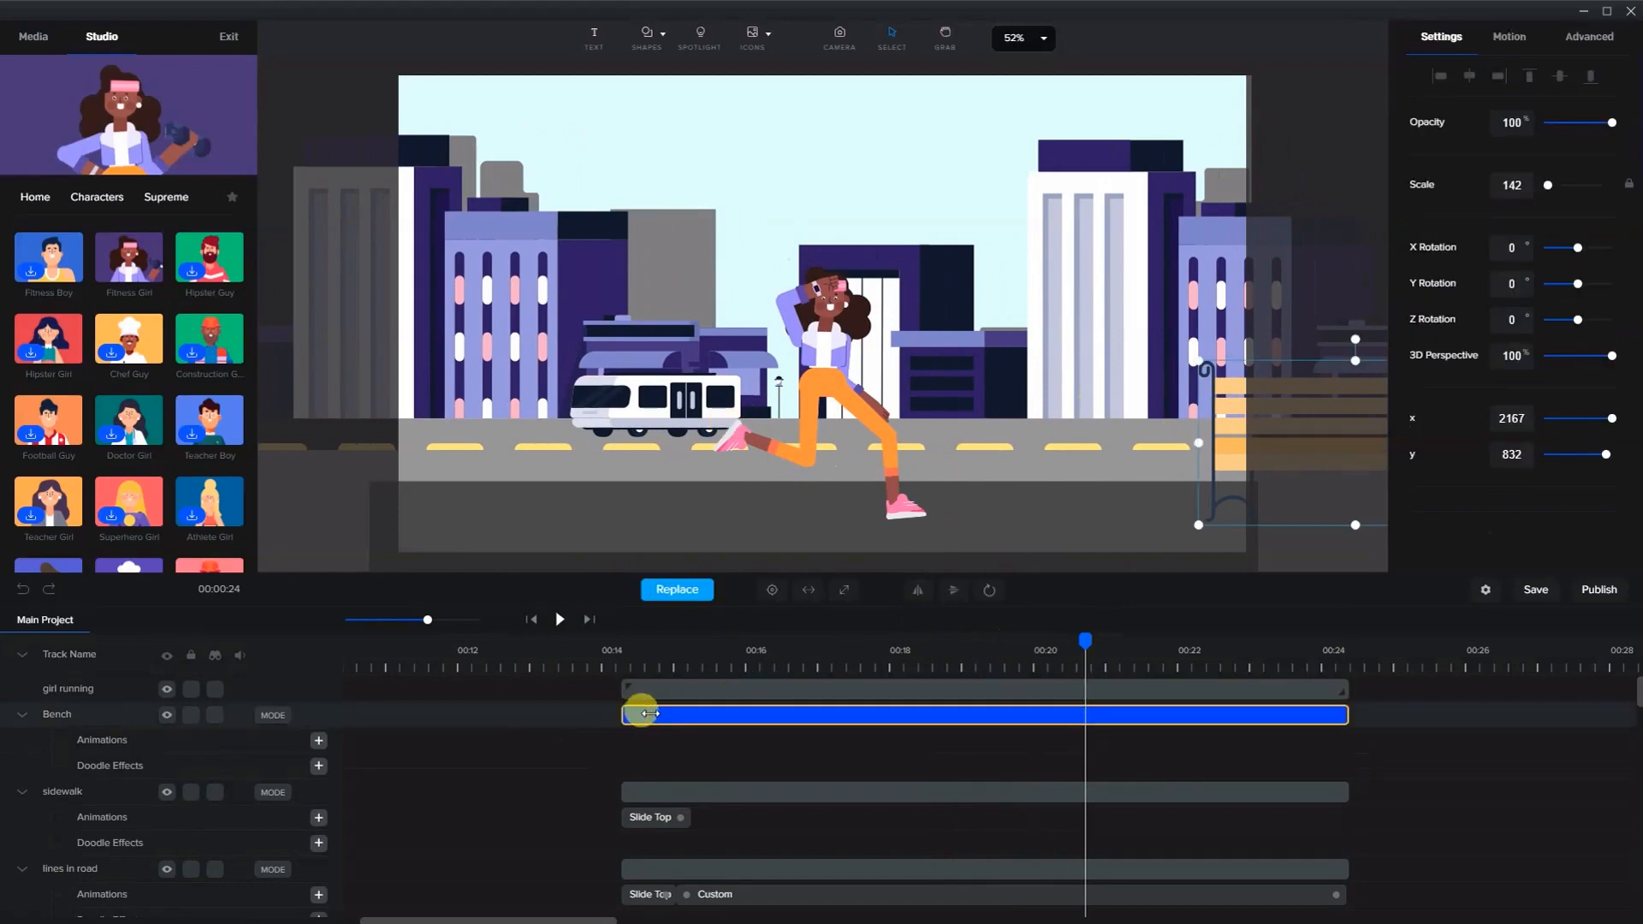
left_click_drag(650, 714, 845, 704)
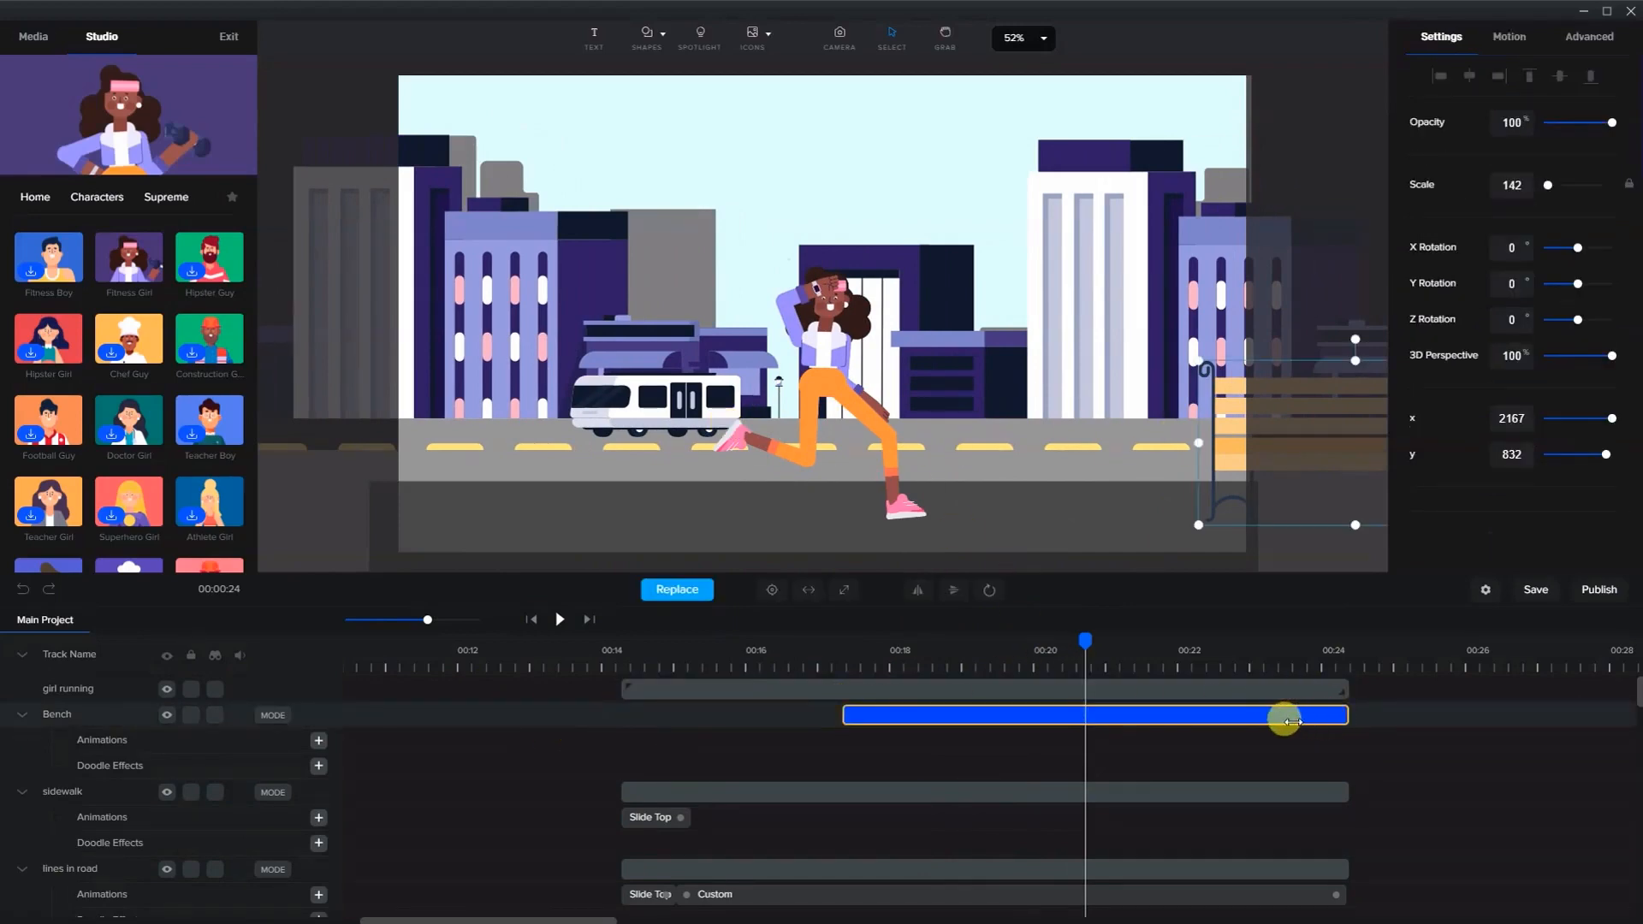
left_click_drag(1285, 721, 1136, 719)
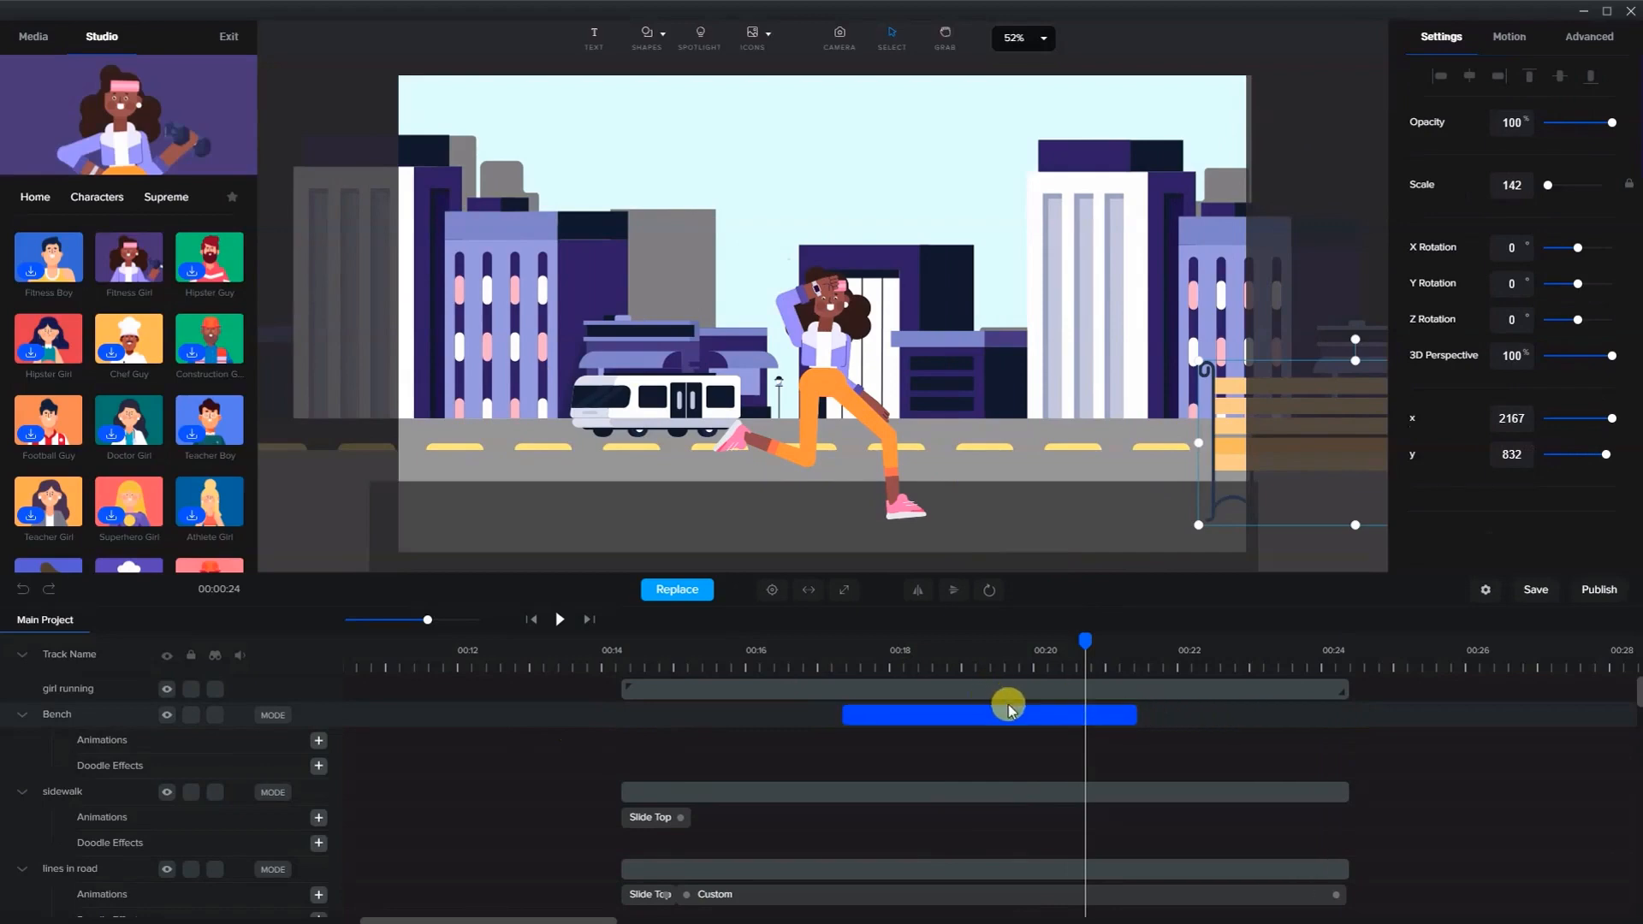
left_click(900, 709)
left_click_drag(931, 712, 814, 718)
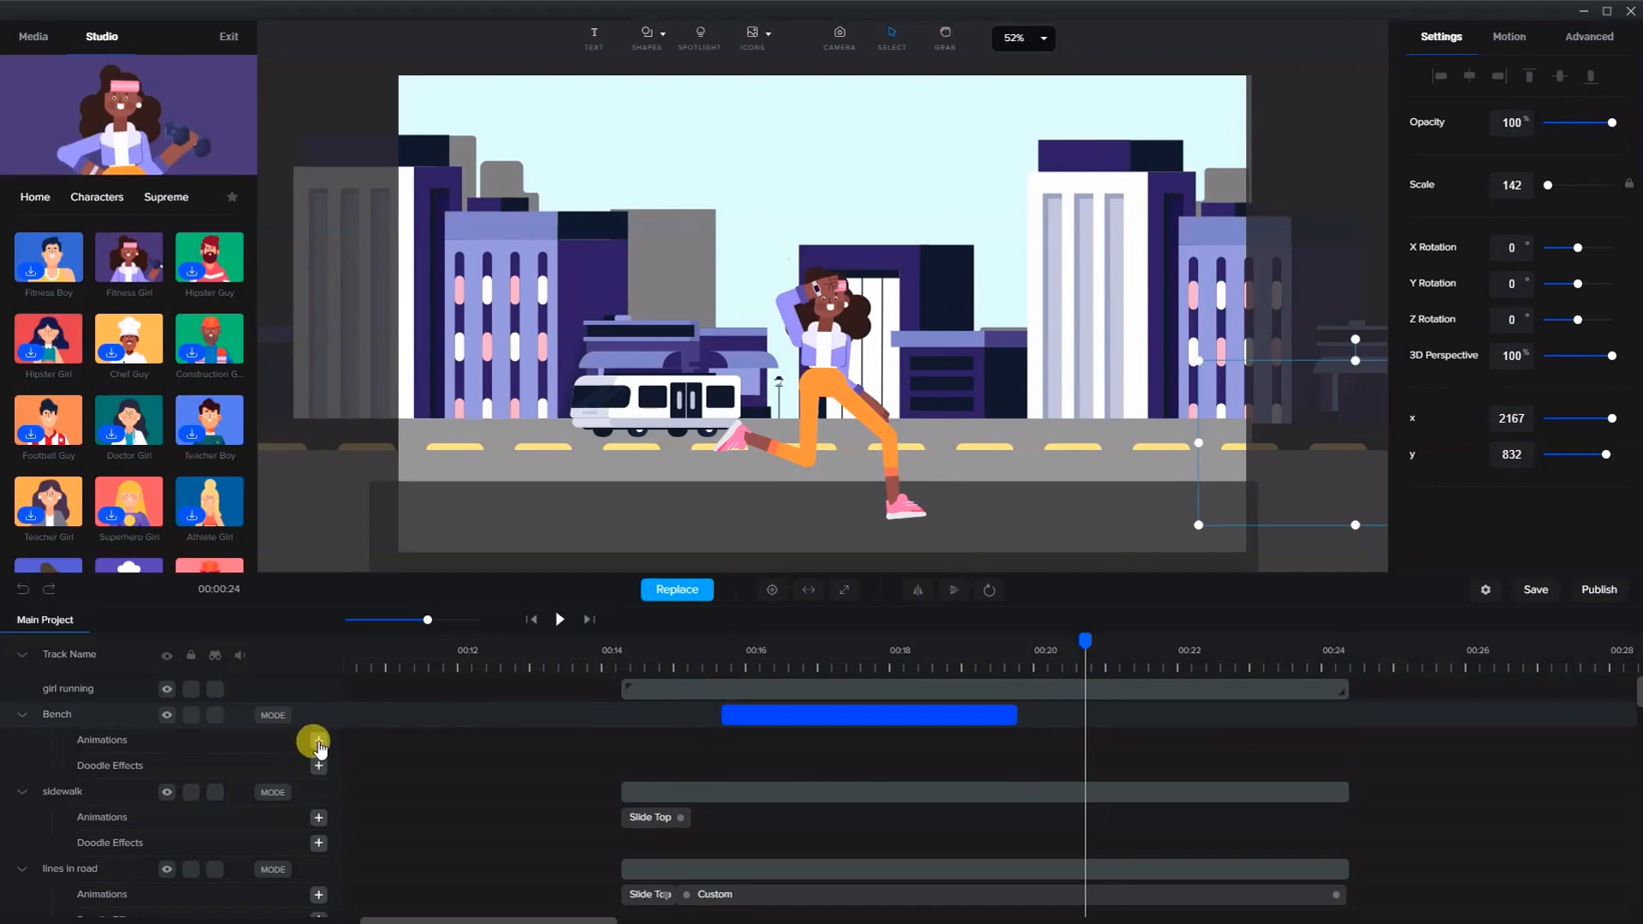
- Add a custom Position animation to the bench and change its ease setting
left_click(568, 754)
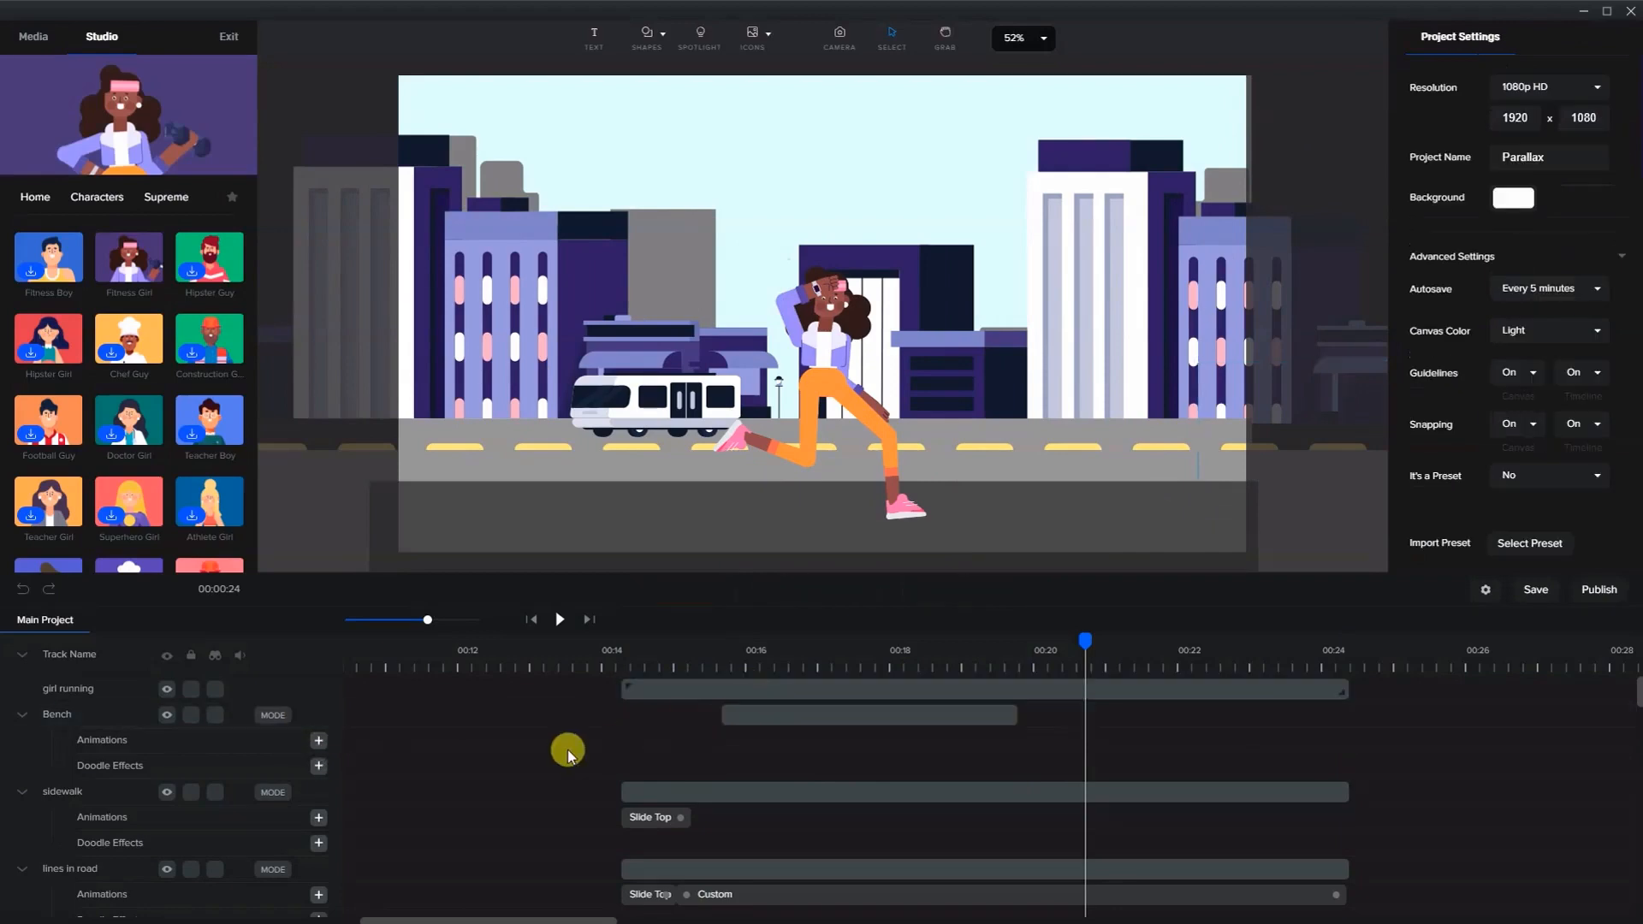
left_click(818, 652)
left_click(318, 739)
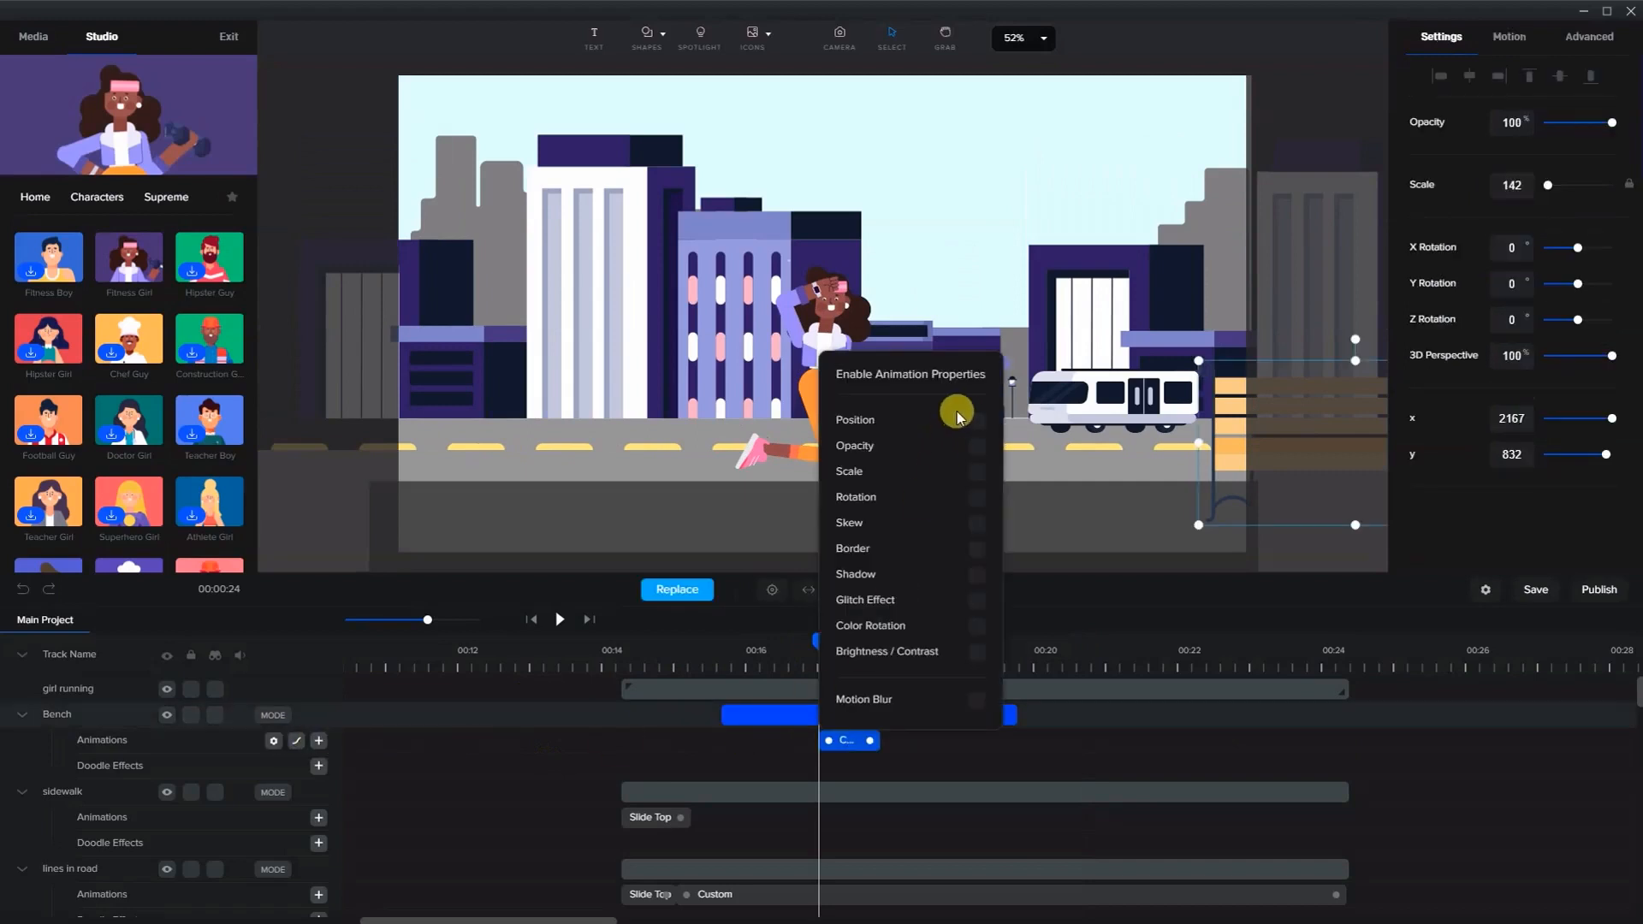
left_click(826, 734)
left_click(859, 776)
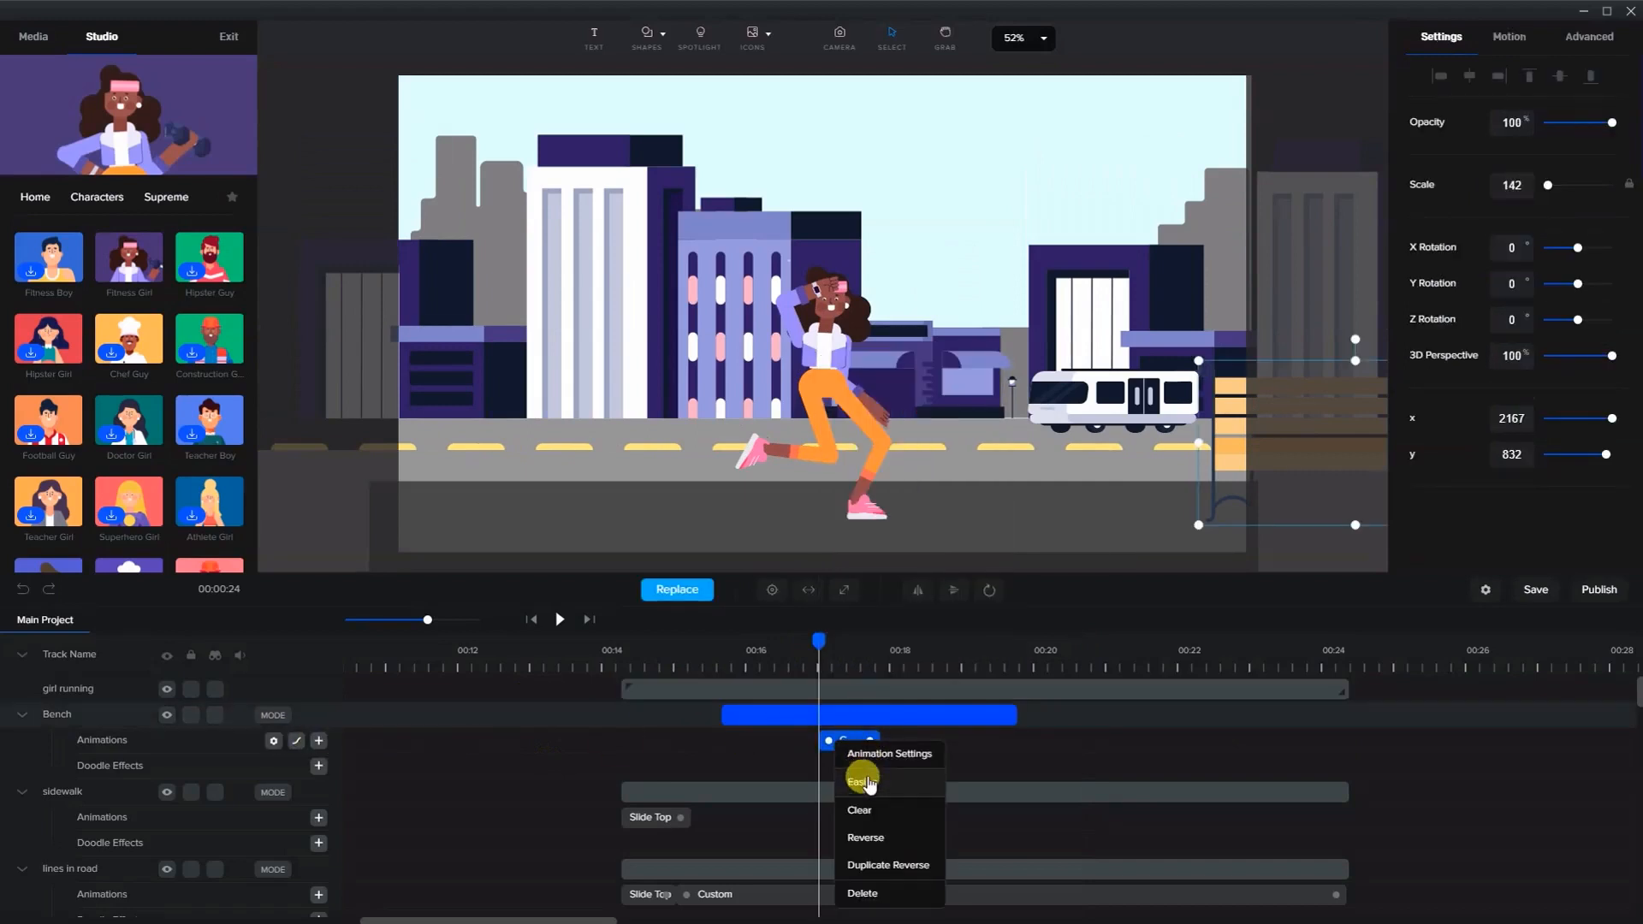
left_click(1061, 520)
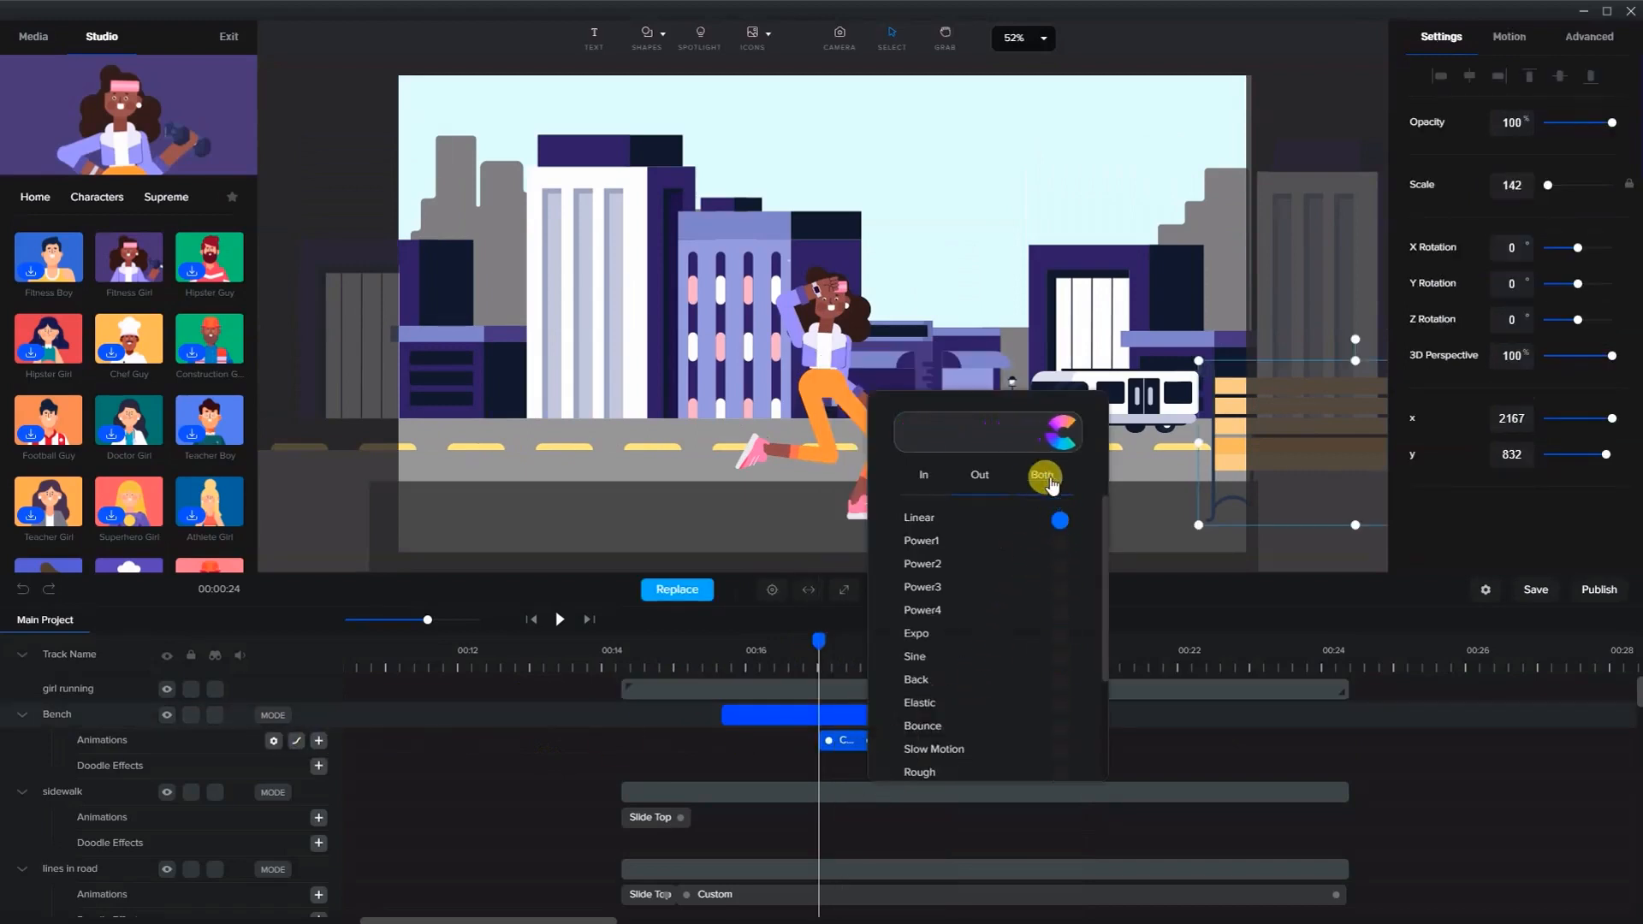
left_click(1042, 474)
- Set the bench's custom animation positions, moving it right to about x 2266 and left to about x -335
left_click(845, 739)
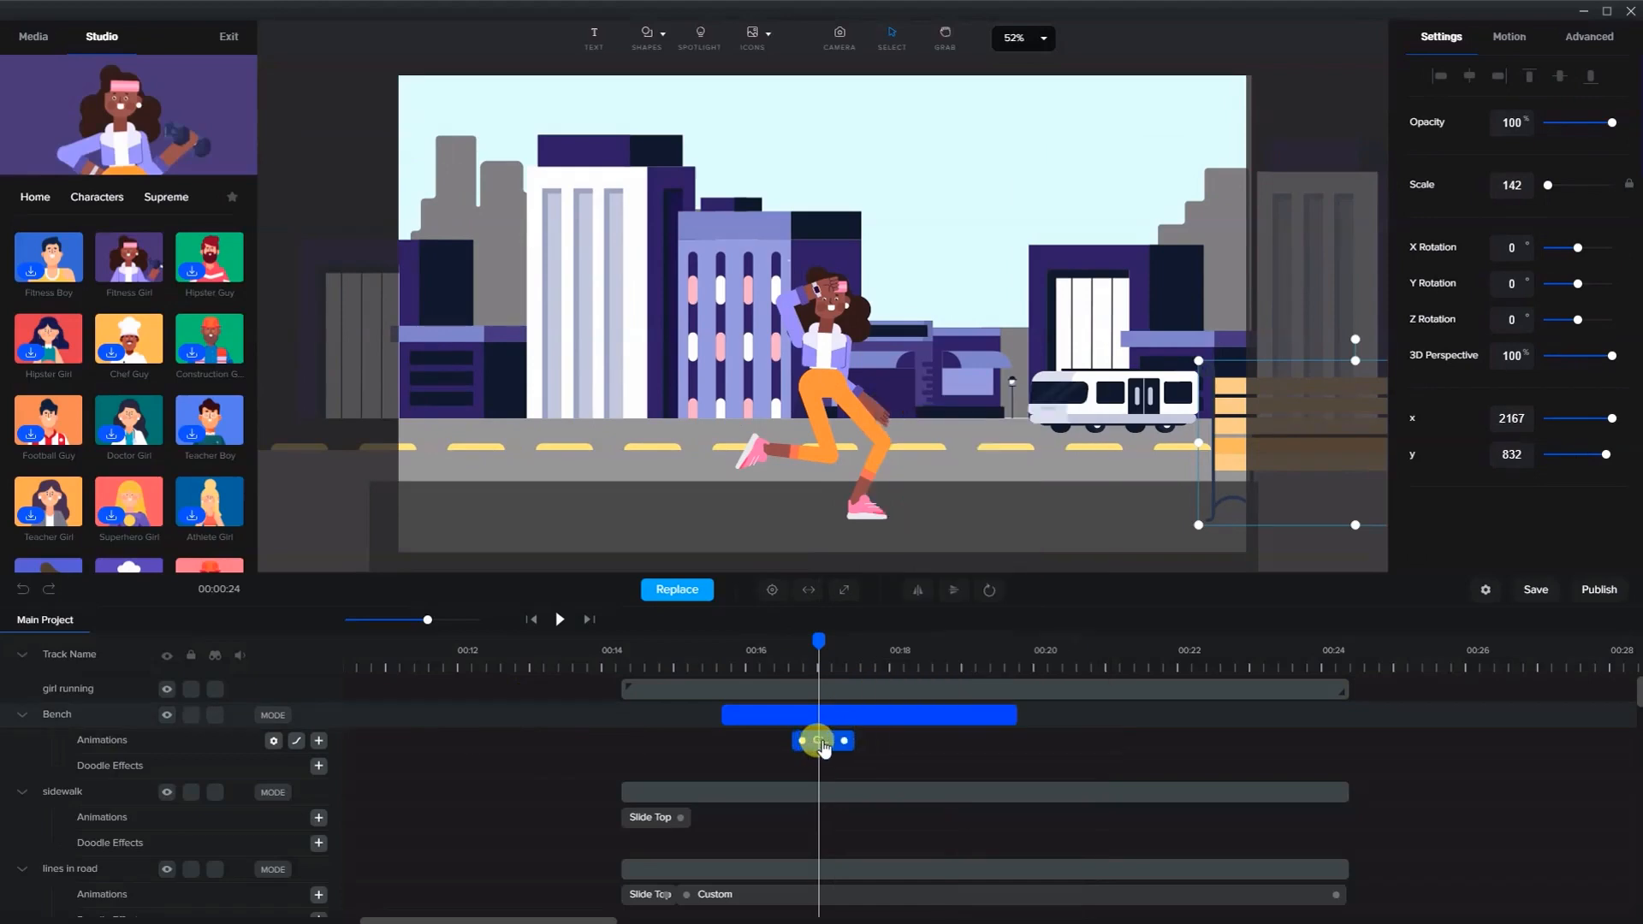
left_click_drag(816, 635, 777, 637)
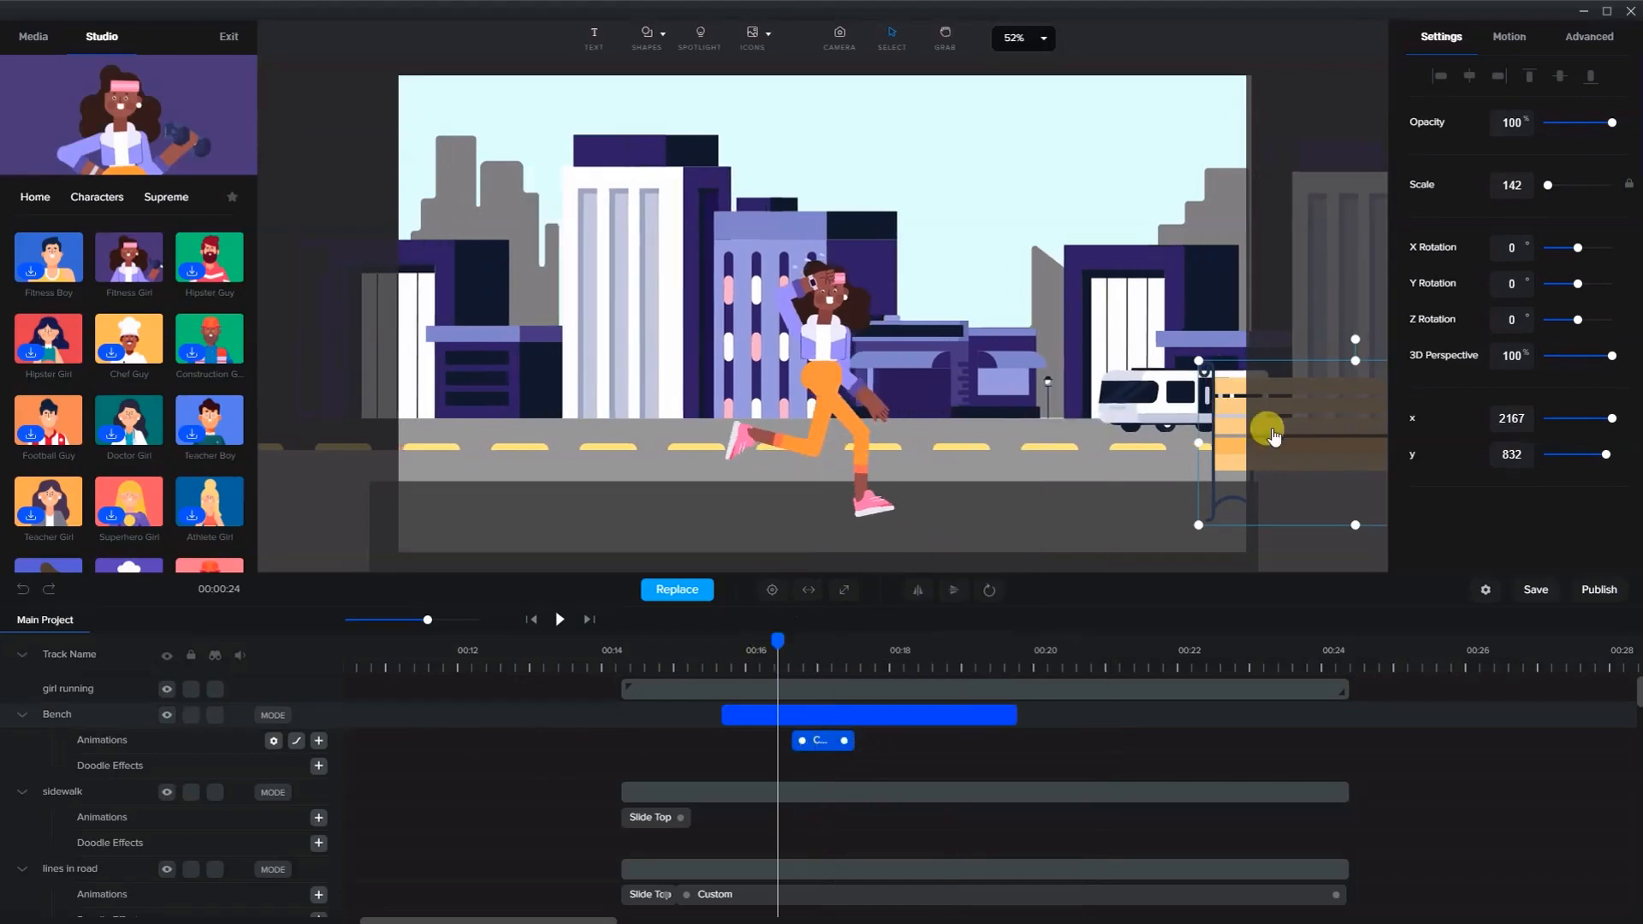
key("Right")
key("shift+Right")
key("shift+Right")
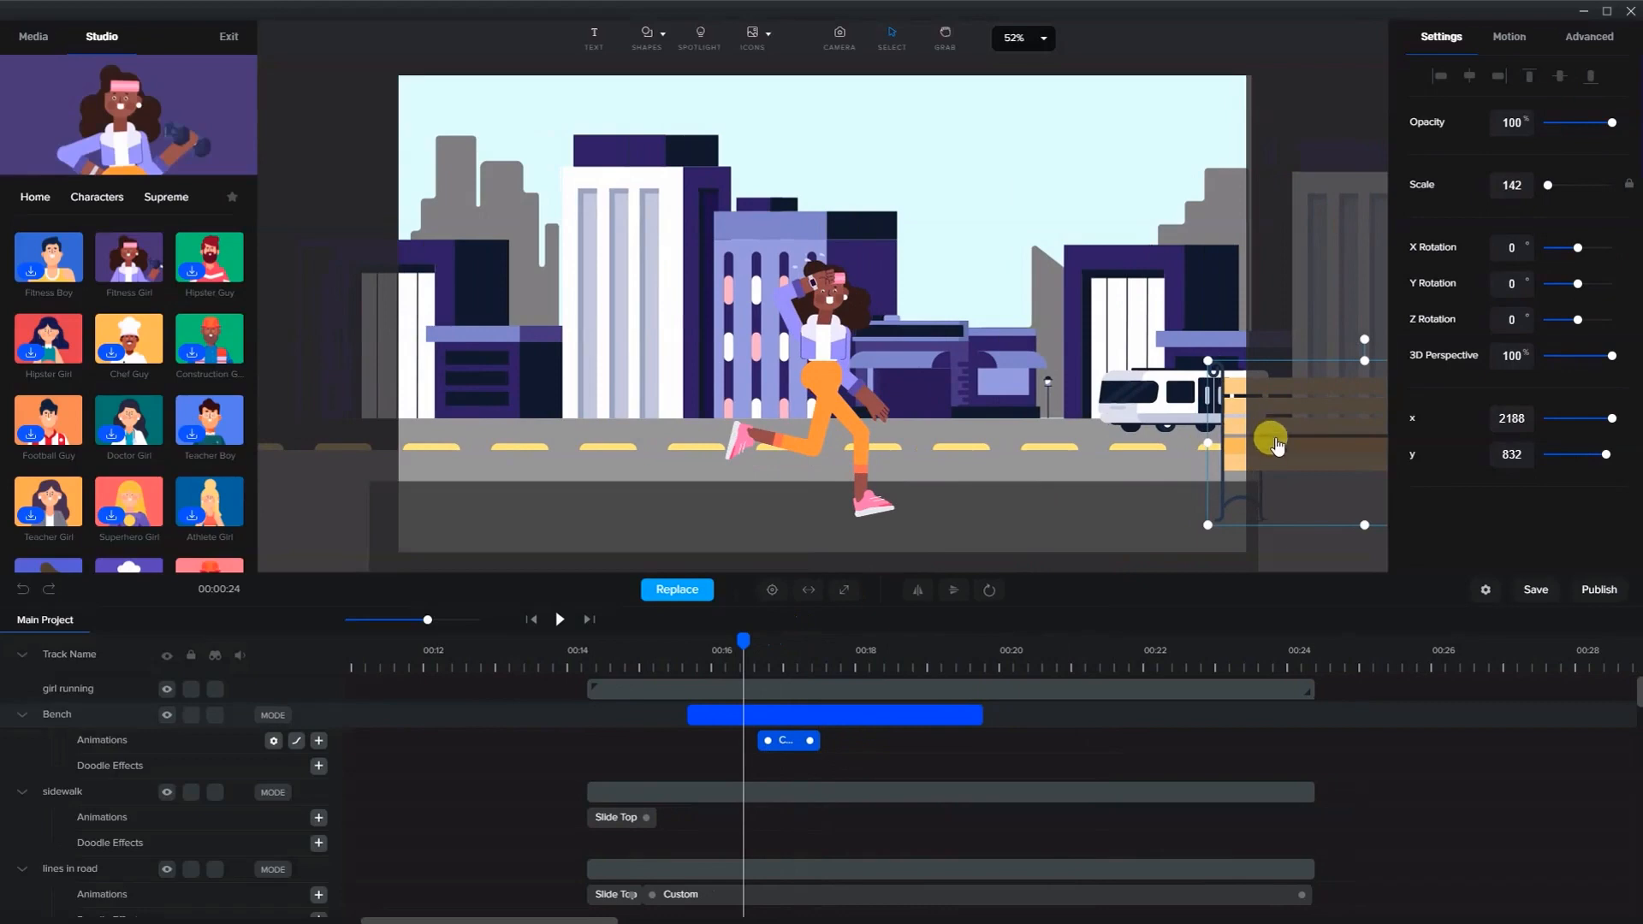
left_click_drag(1276, 445, 901, 346)
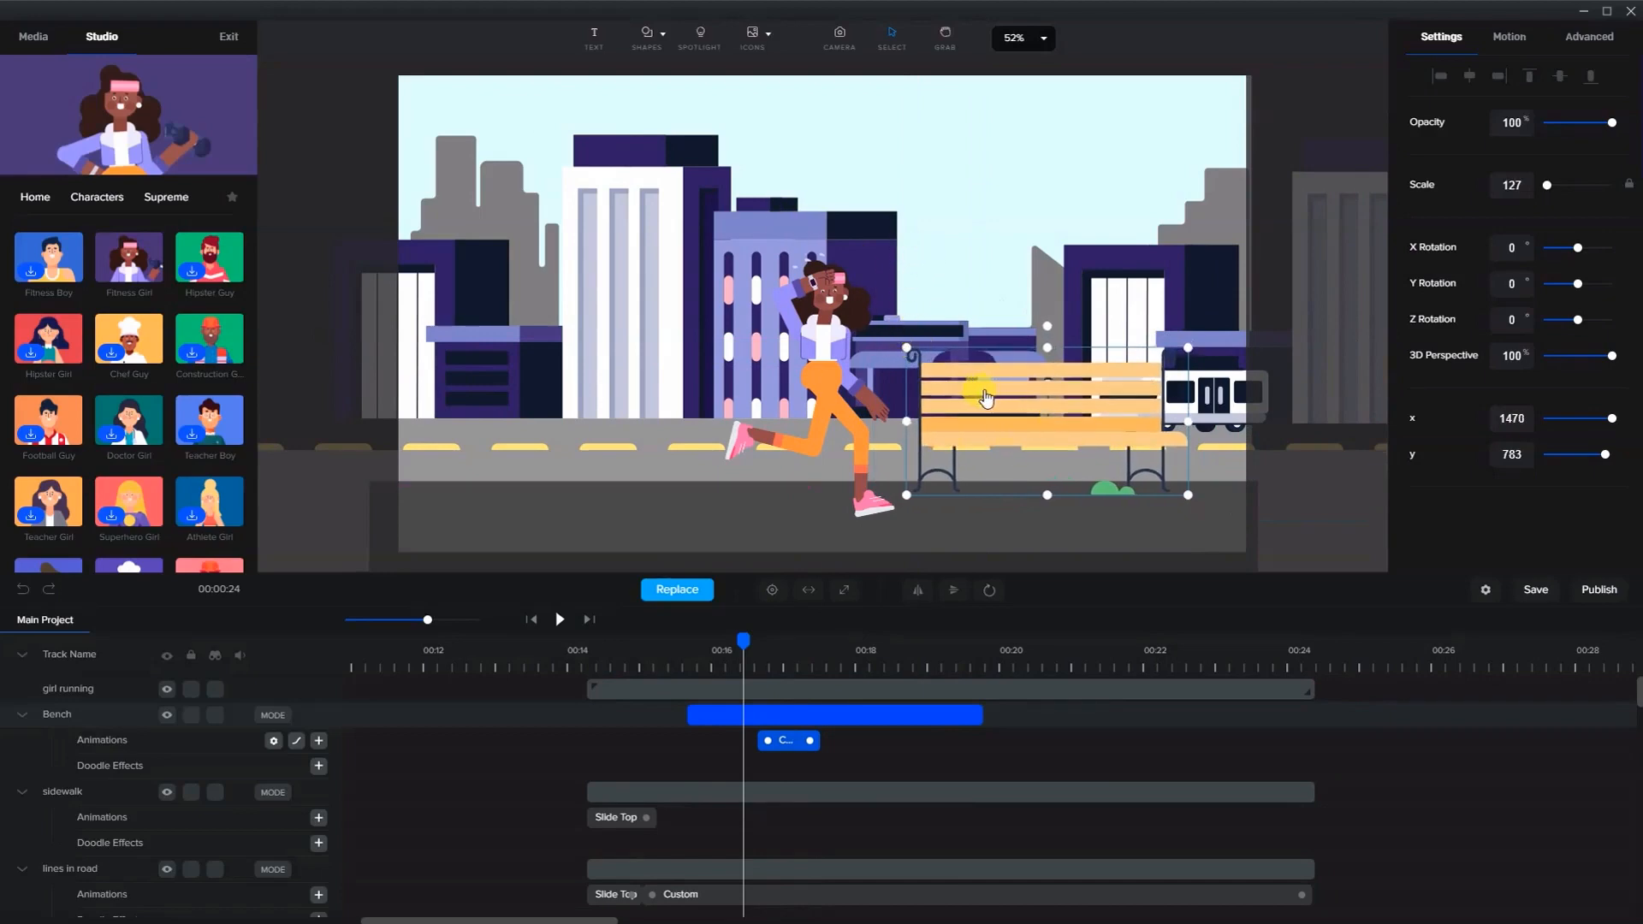
left_click_drag(986, 397, 1337, 385)
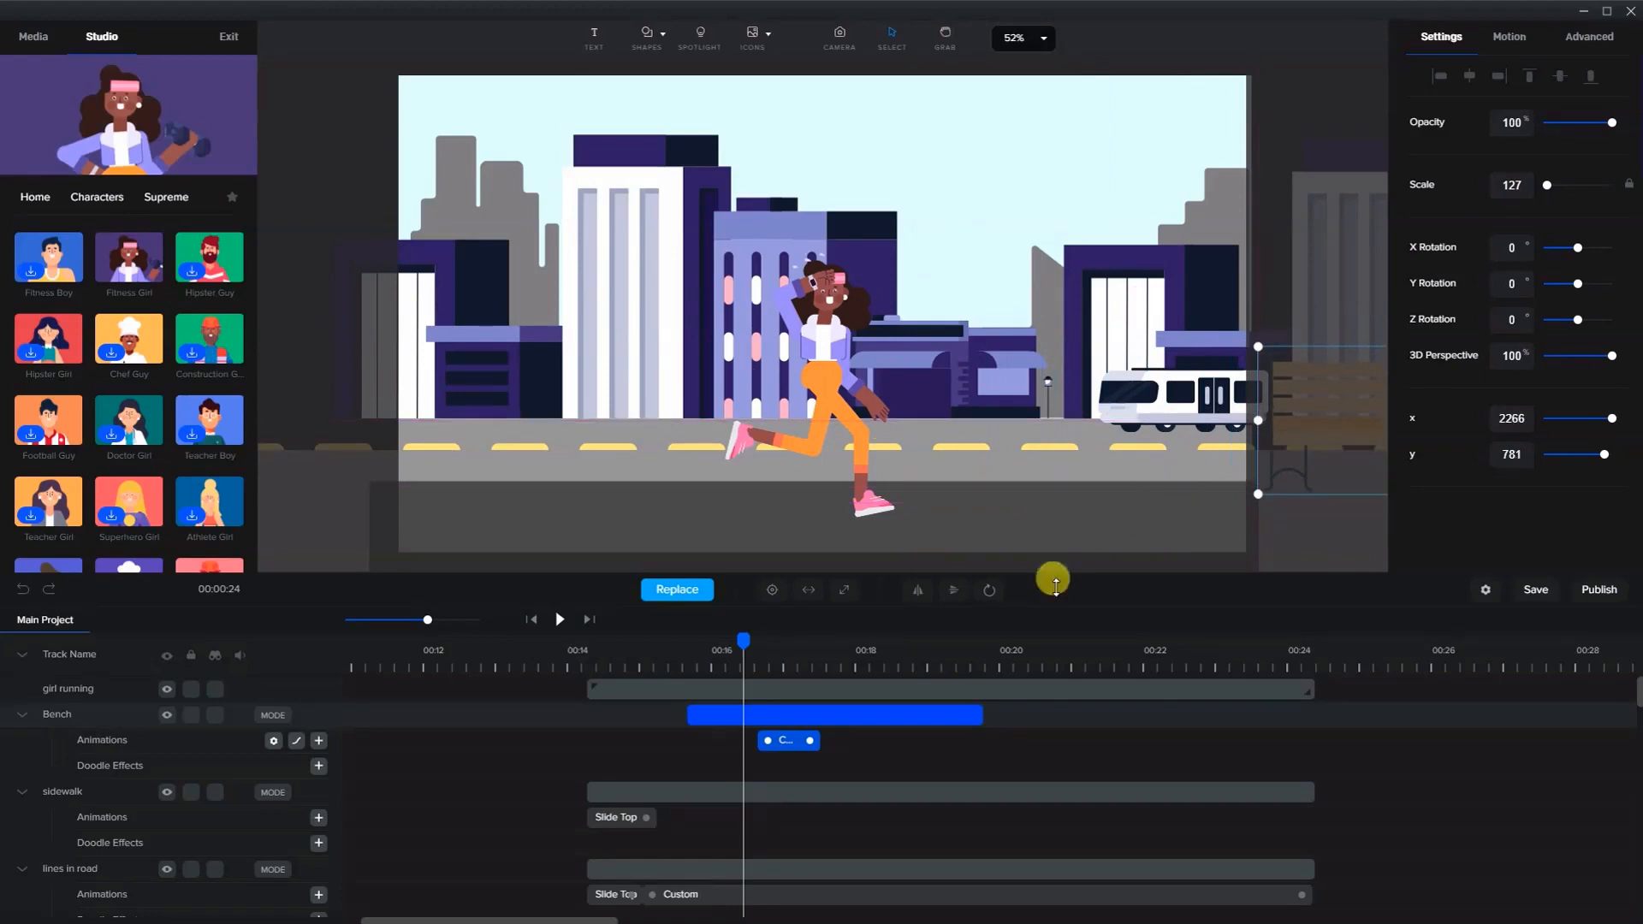
left_click_drag(746, 647, 866, 641)
left_click(1292, 460)
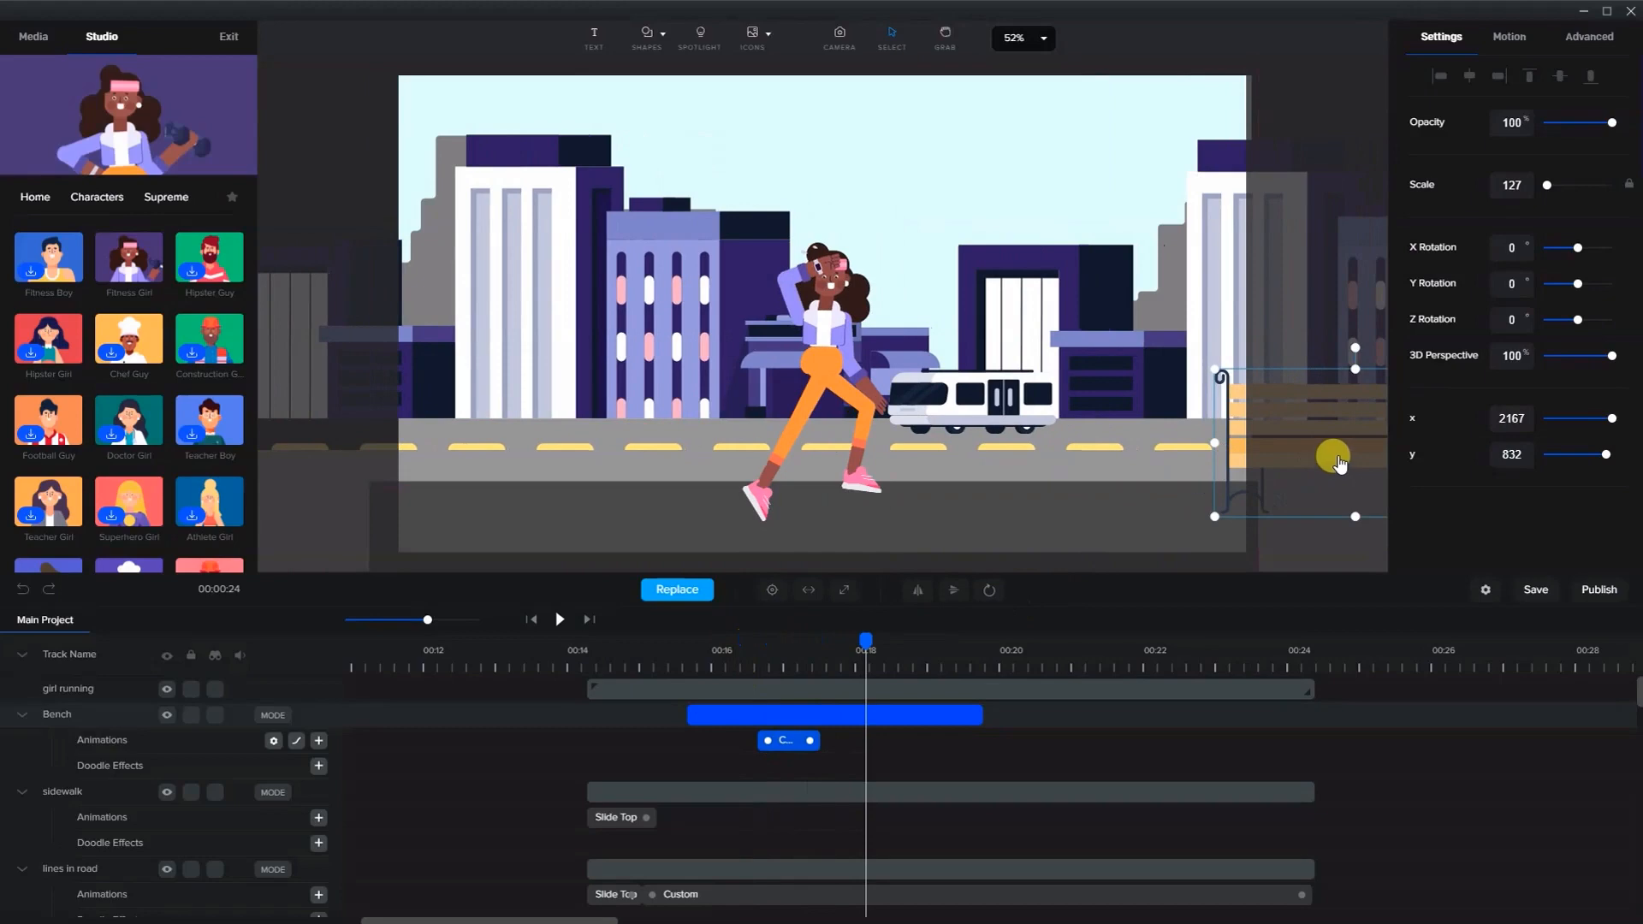
left_click_drag(1337, 462, 279, 454)
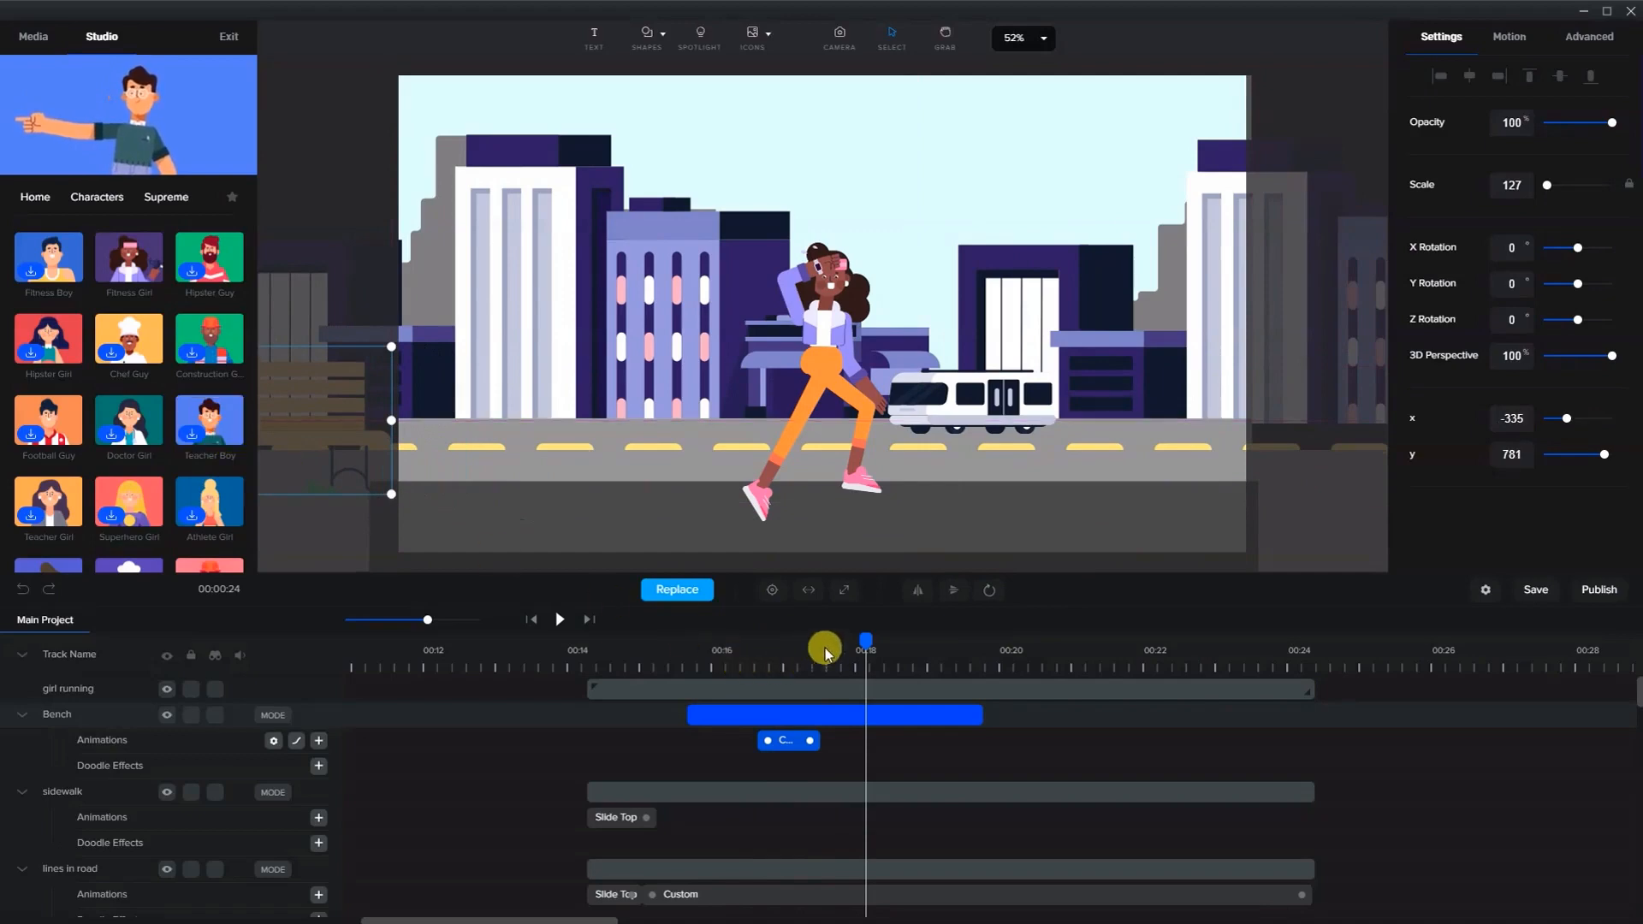
- Stretch the bench's custom animation to span the whole bench clip
left_click_drag(827, 643, 777, 653)
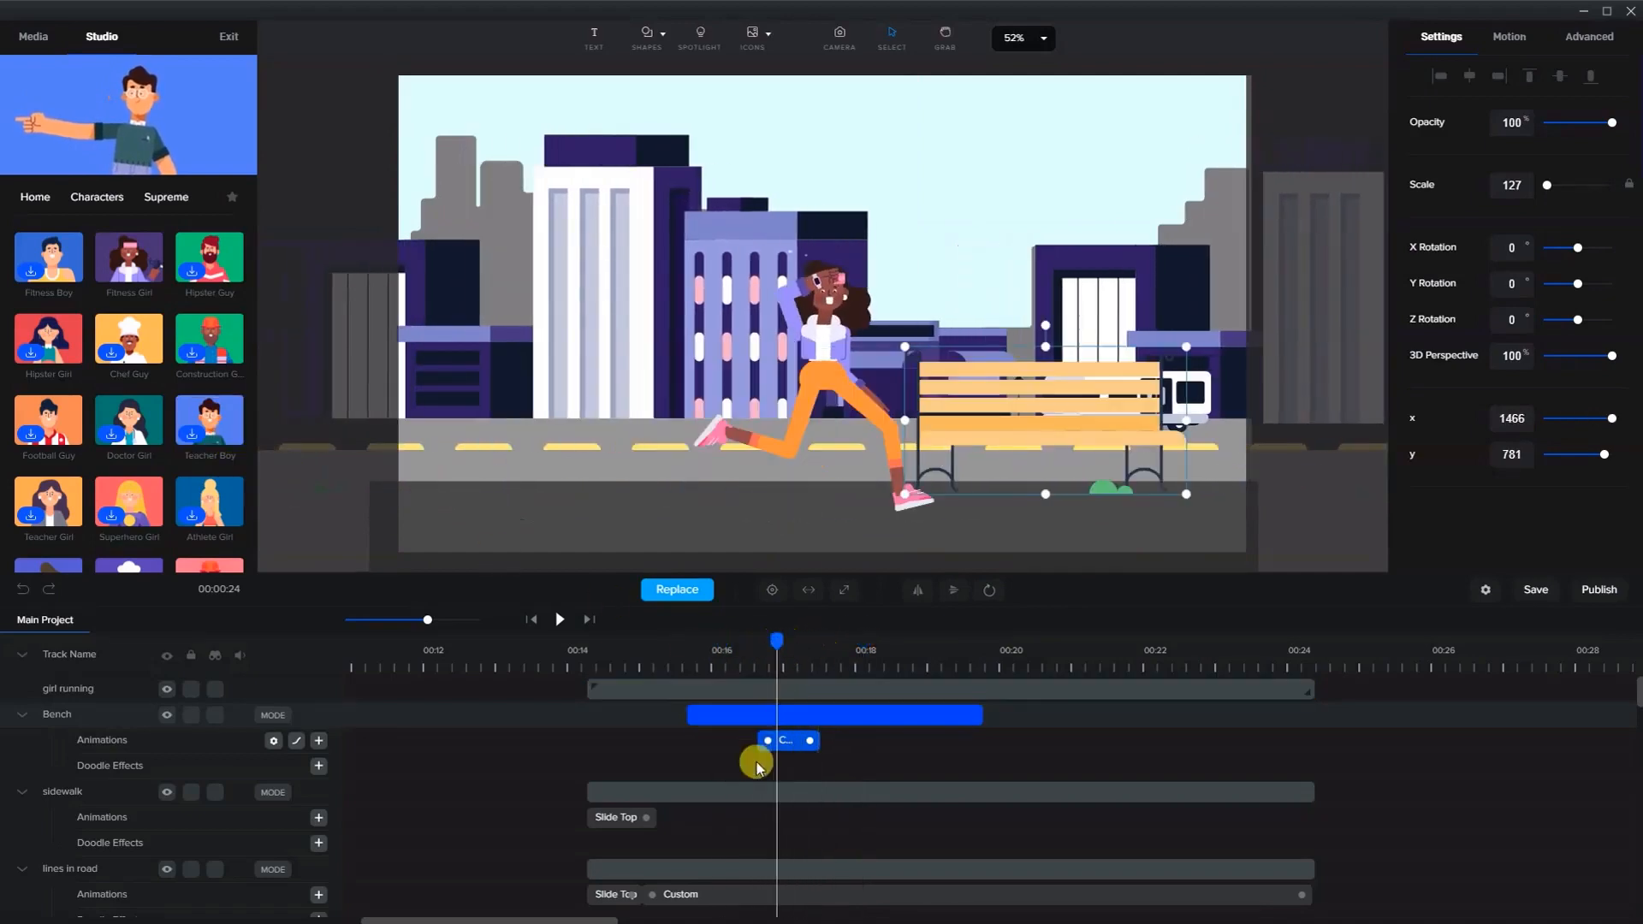
left_click_drag(766, 741, 695, 741)
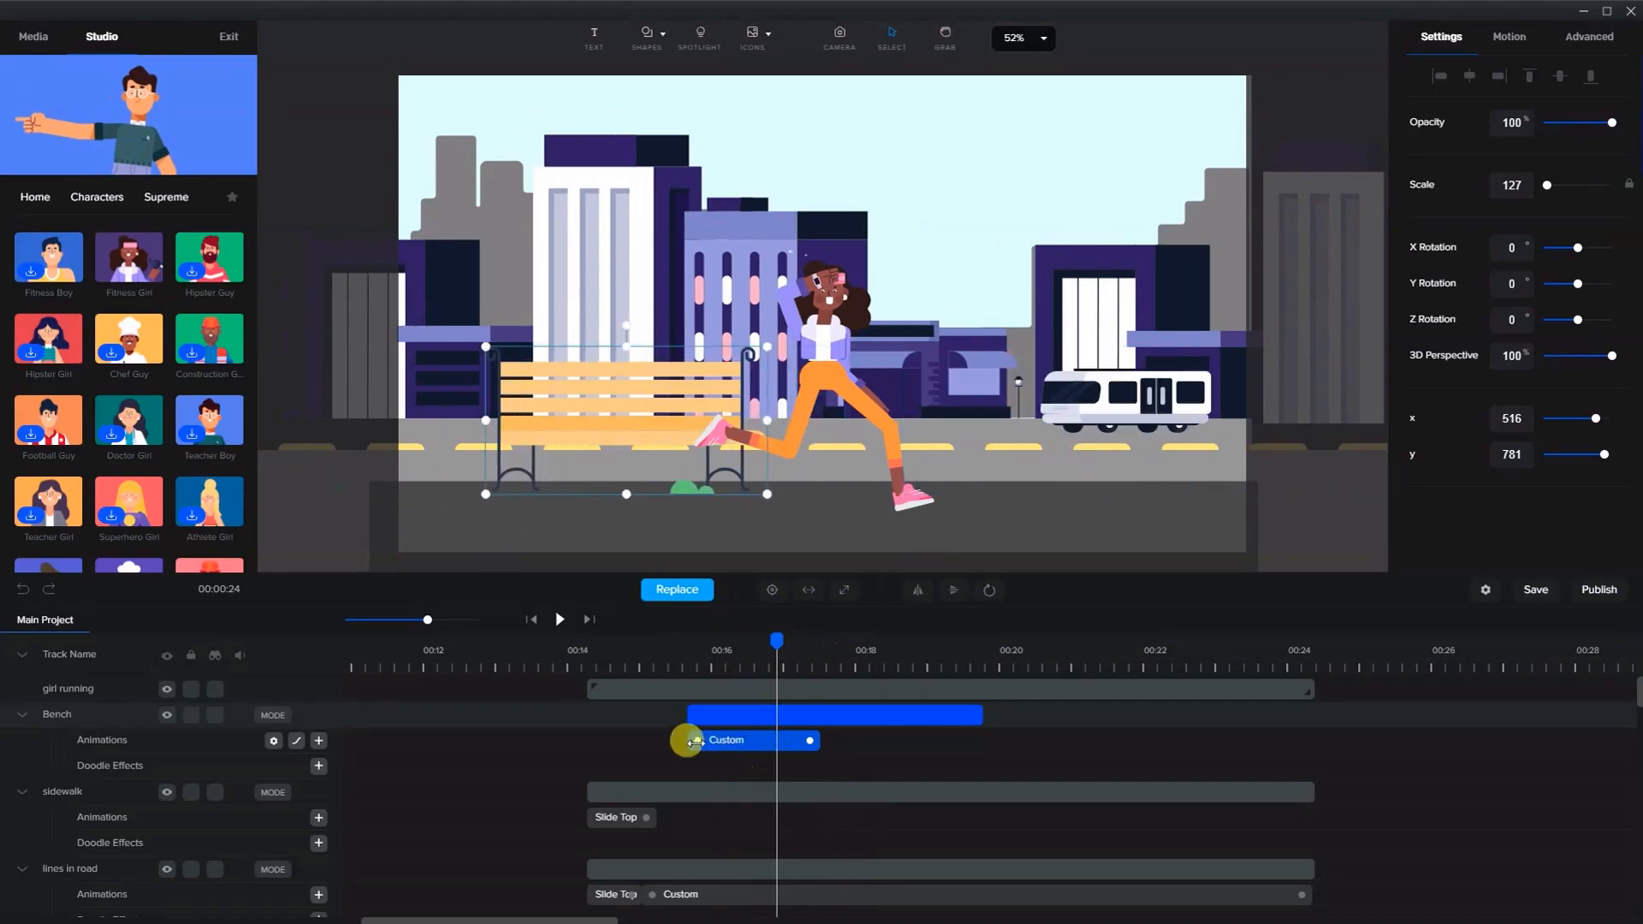
left_click_drag(810, 742, 961, 732)
- Play the scene from about 00:15 to preview the bench motion
left_click_drag(776, 640, 654, 660)
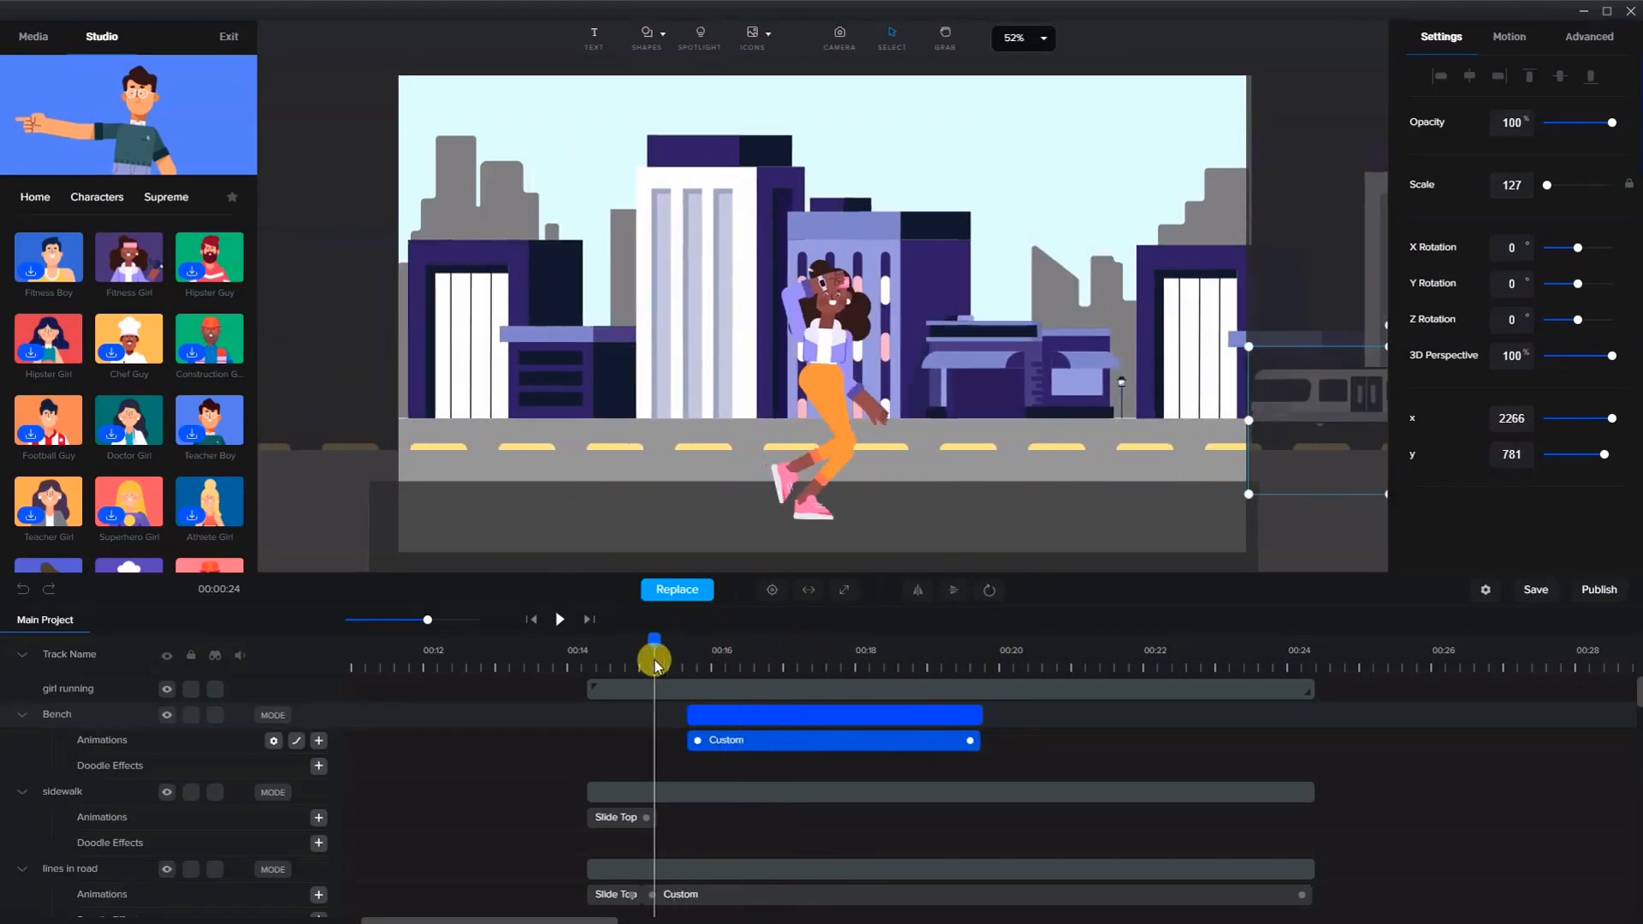
left_click(556, 620)
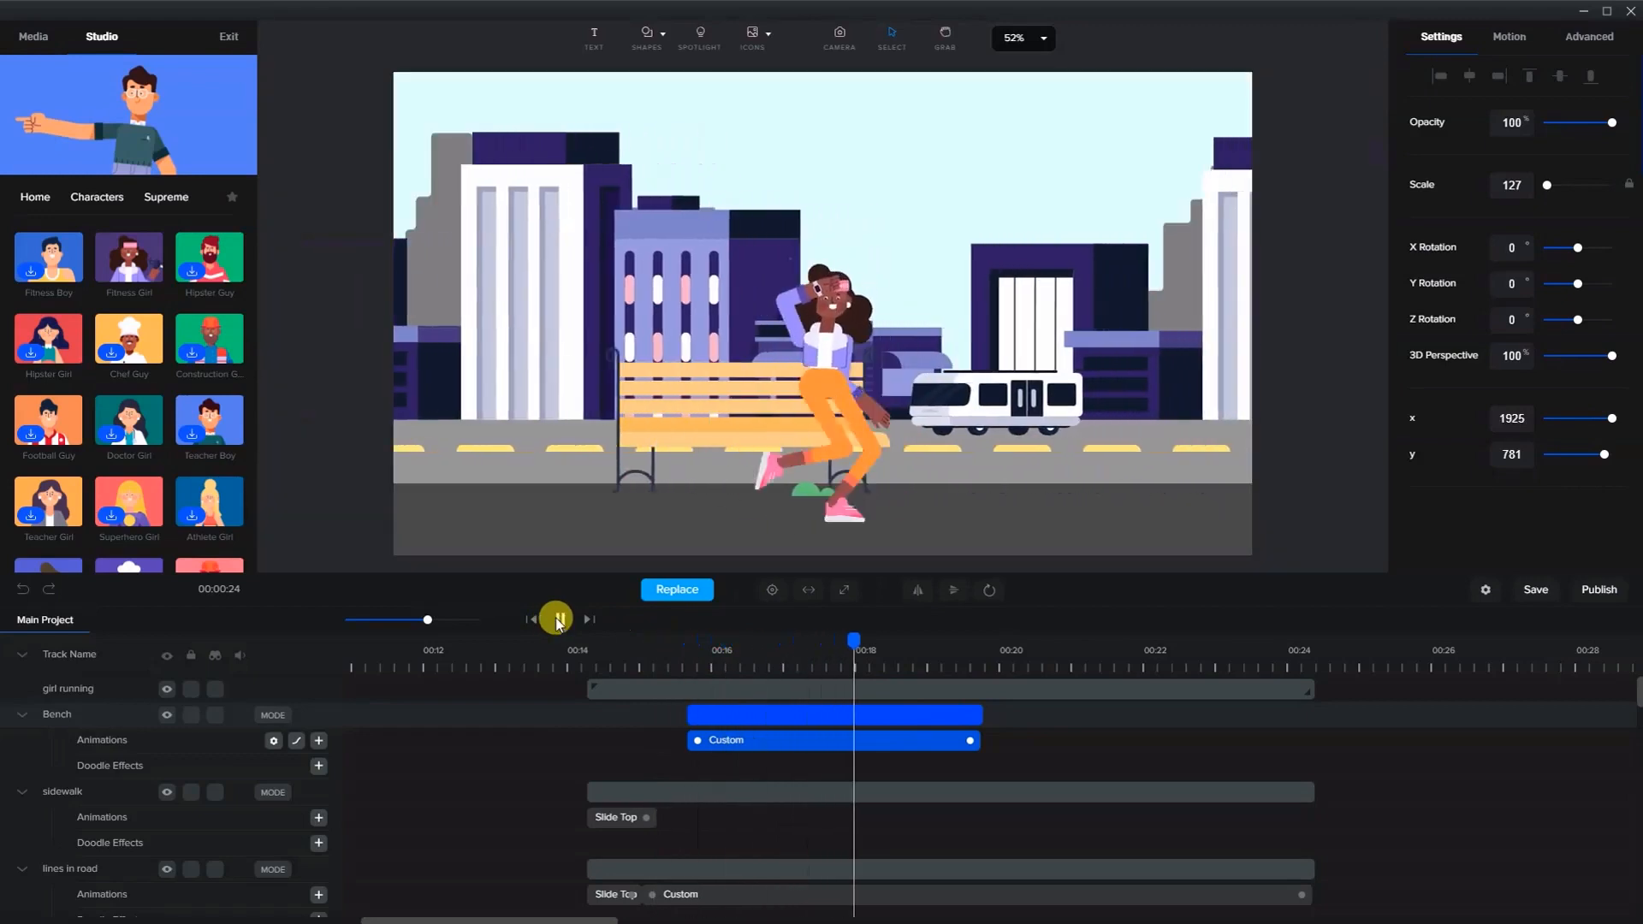
left_click(556, 619)
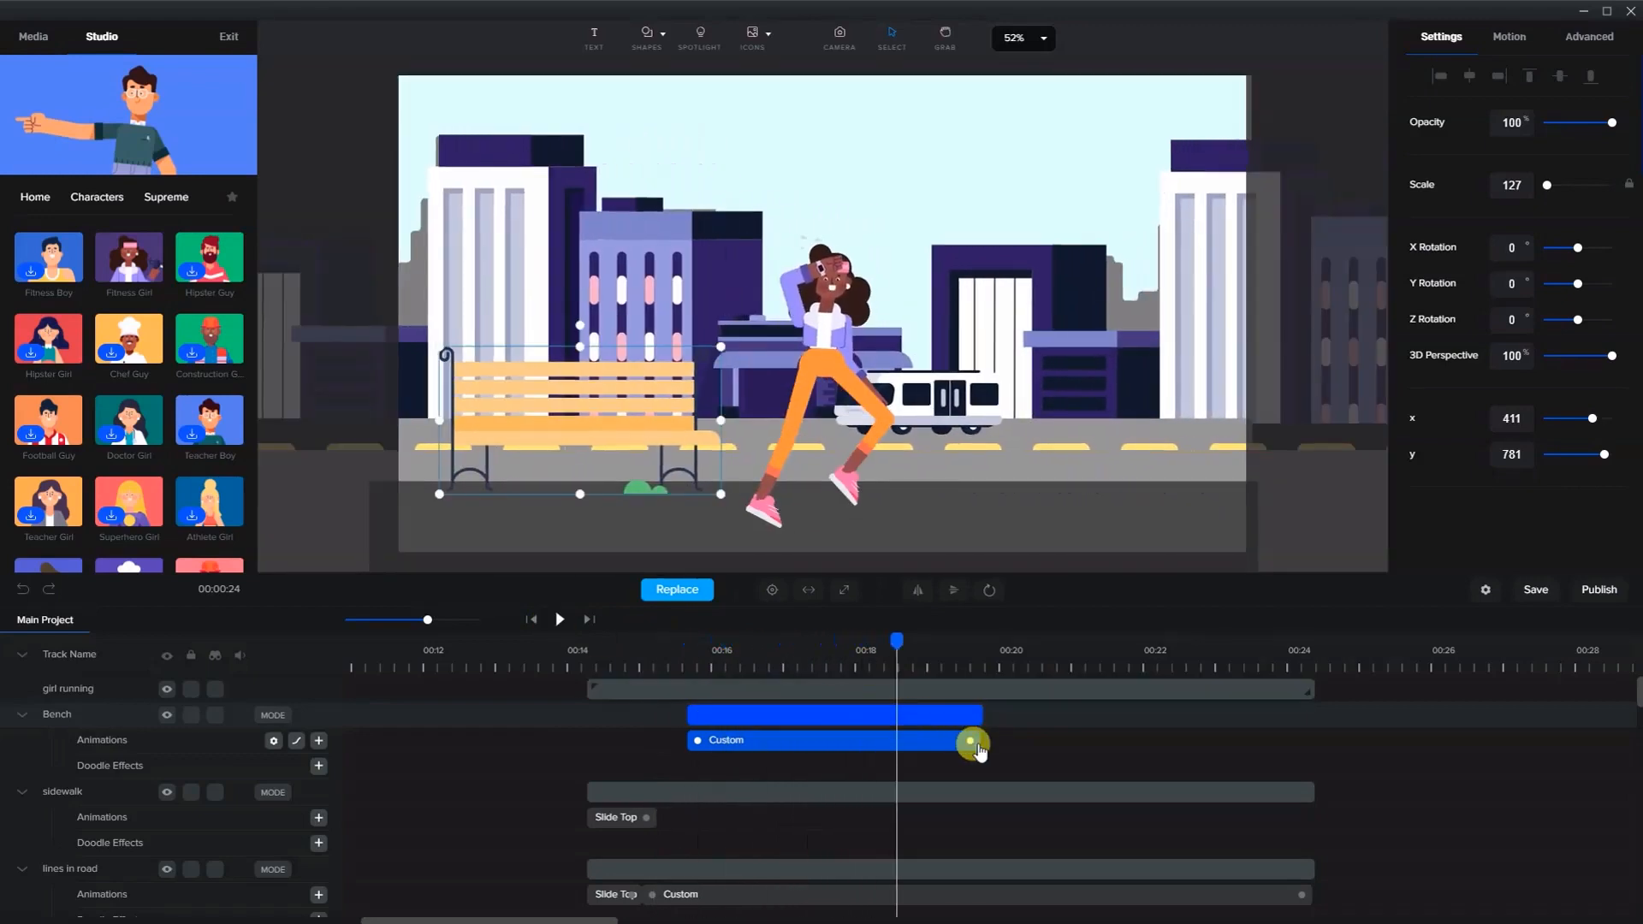
- Duplicate the bench clip and place the copy from about 00:20 to about 00:24
left_click(980, 750)
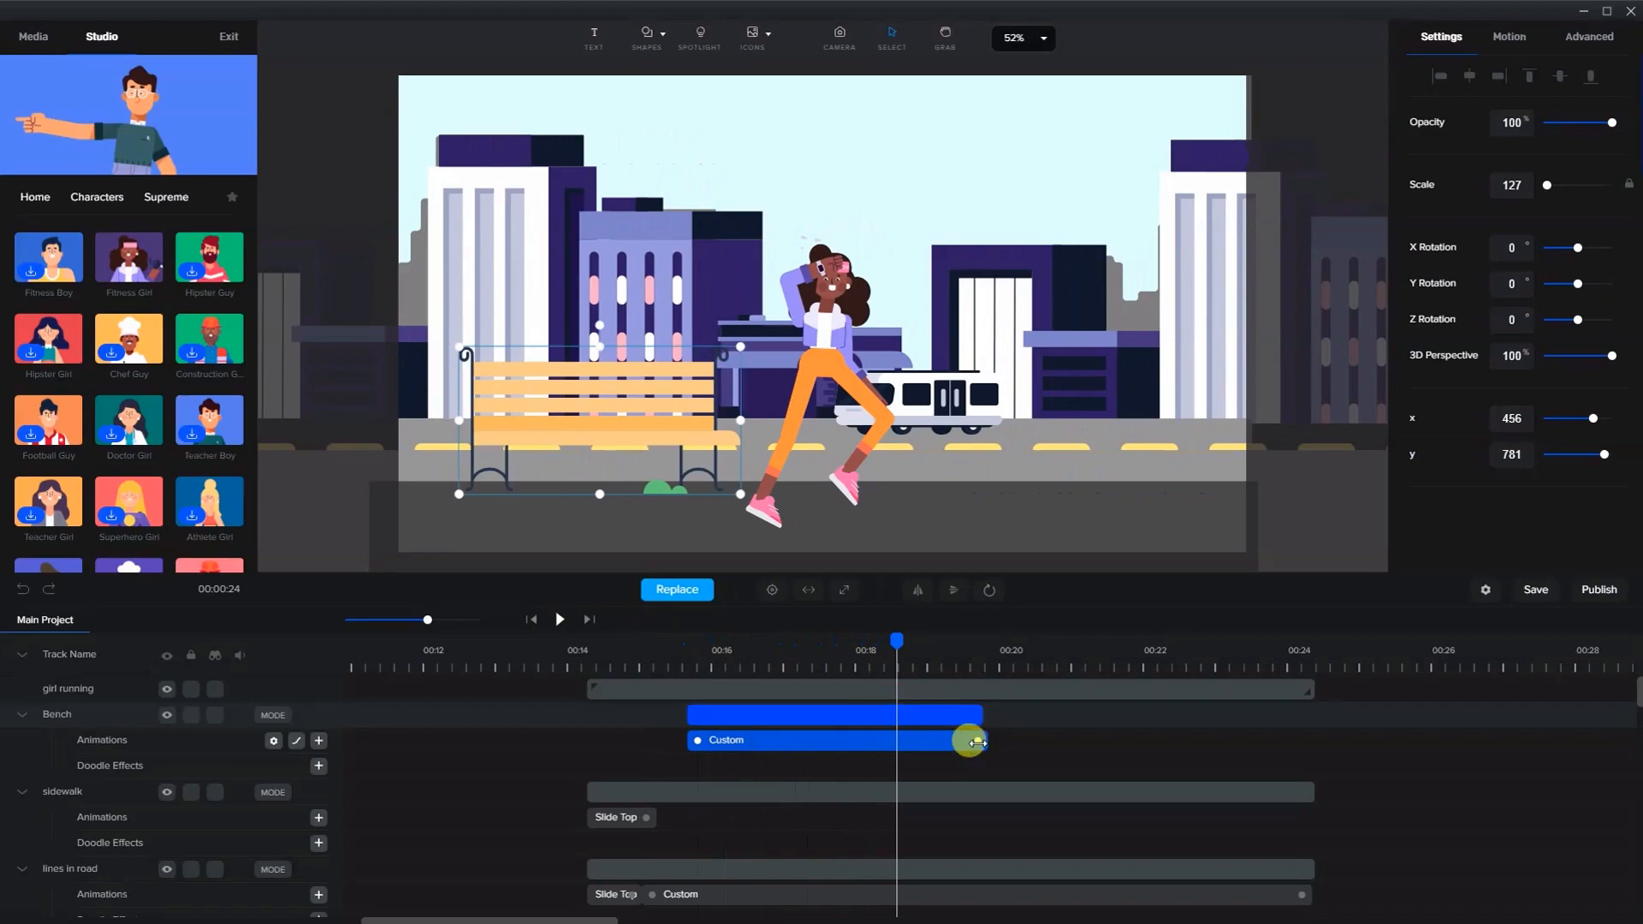
left_click_drag(873, 713, 1115, 734)
right_click(823, 715)
left_click(864, 729)
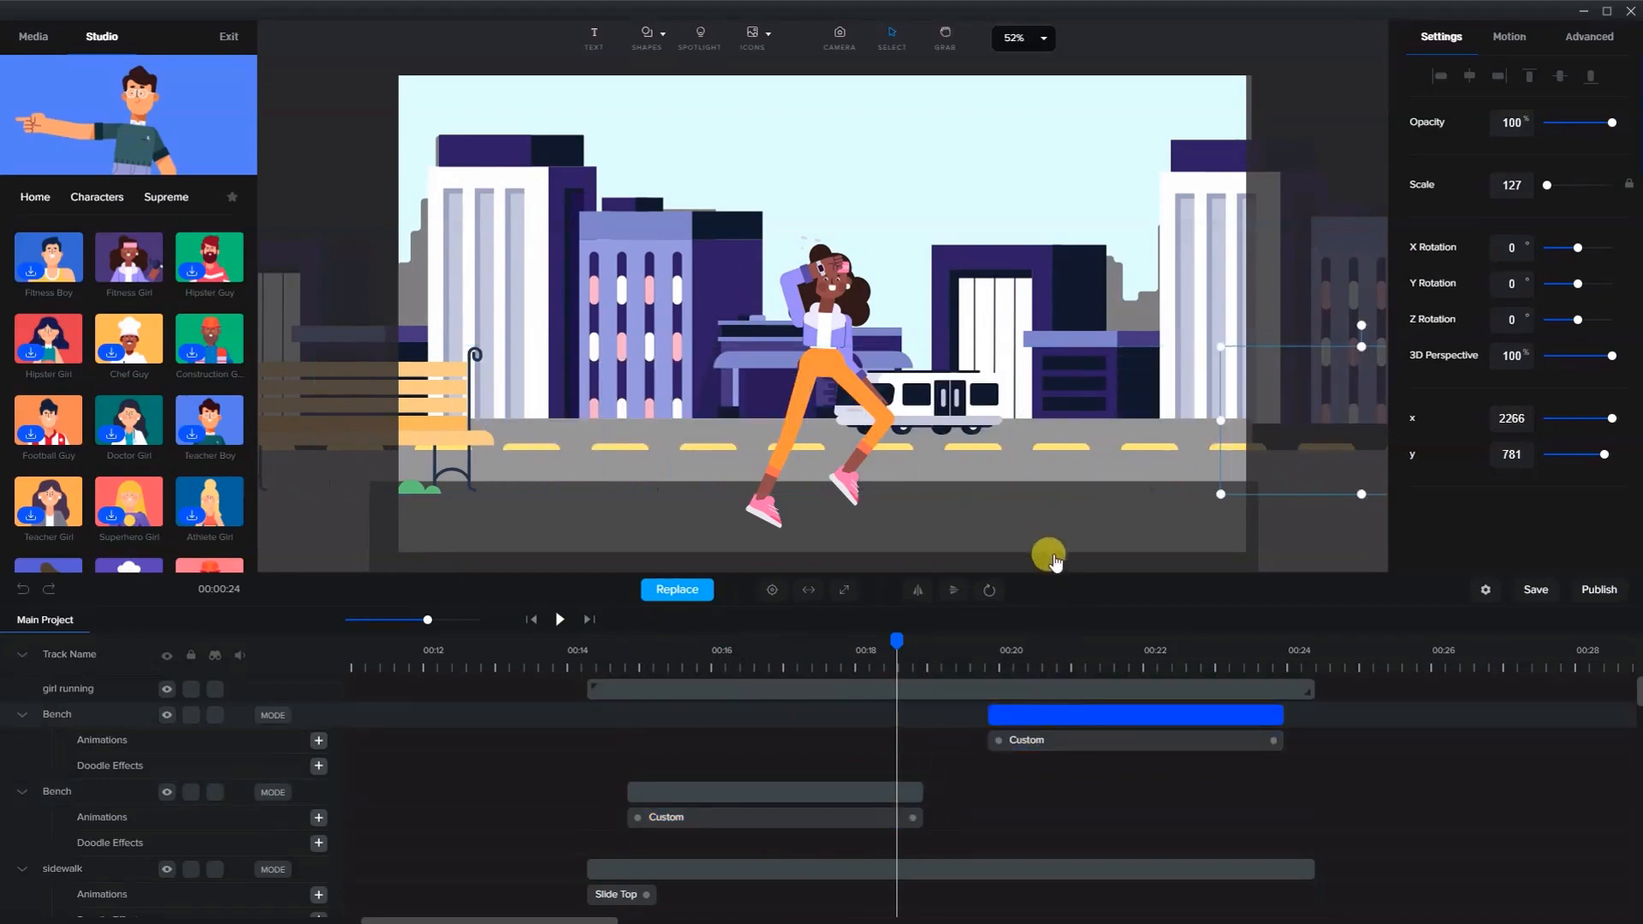
- Play the scene from the start of the clips to preview both bench passes with the running girl
left_click(576, 663)
left_click(560, 619)
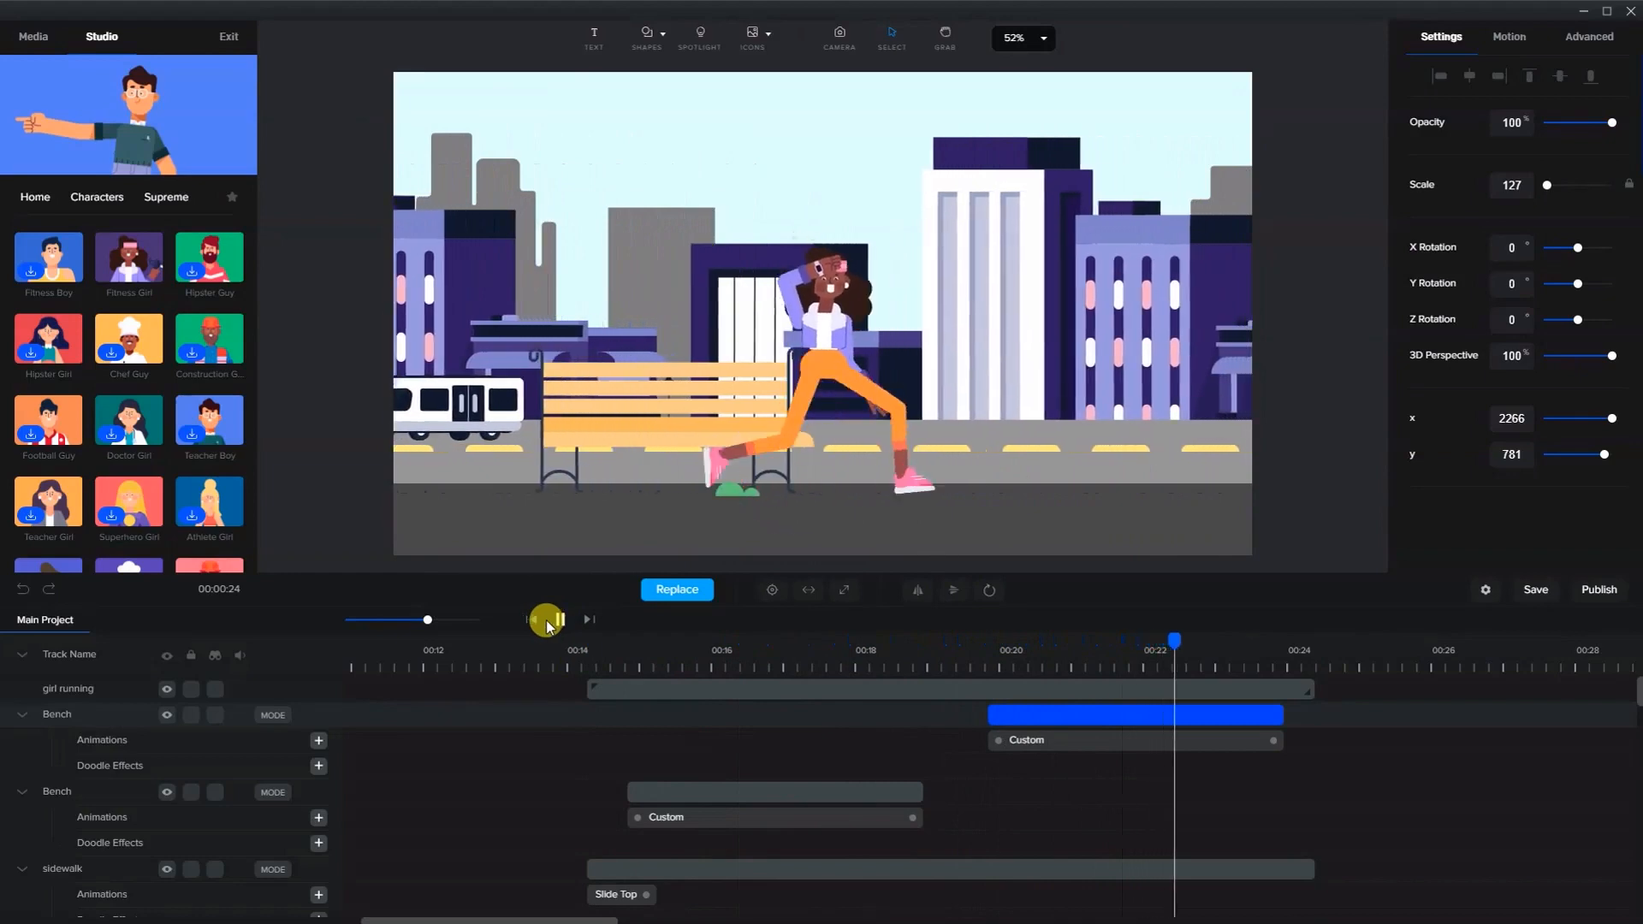
left_click(550, 622)
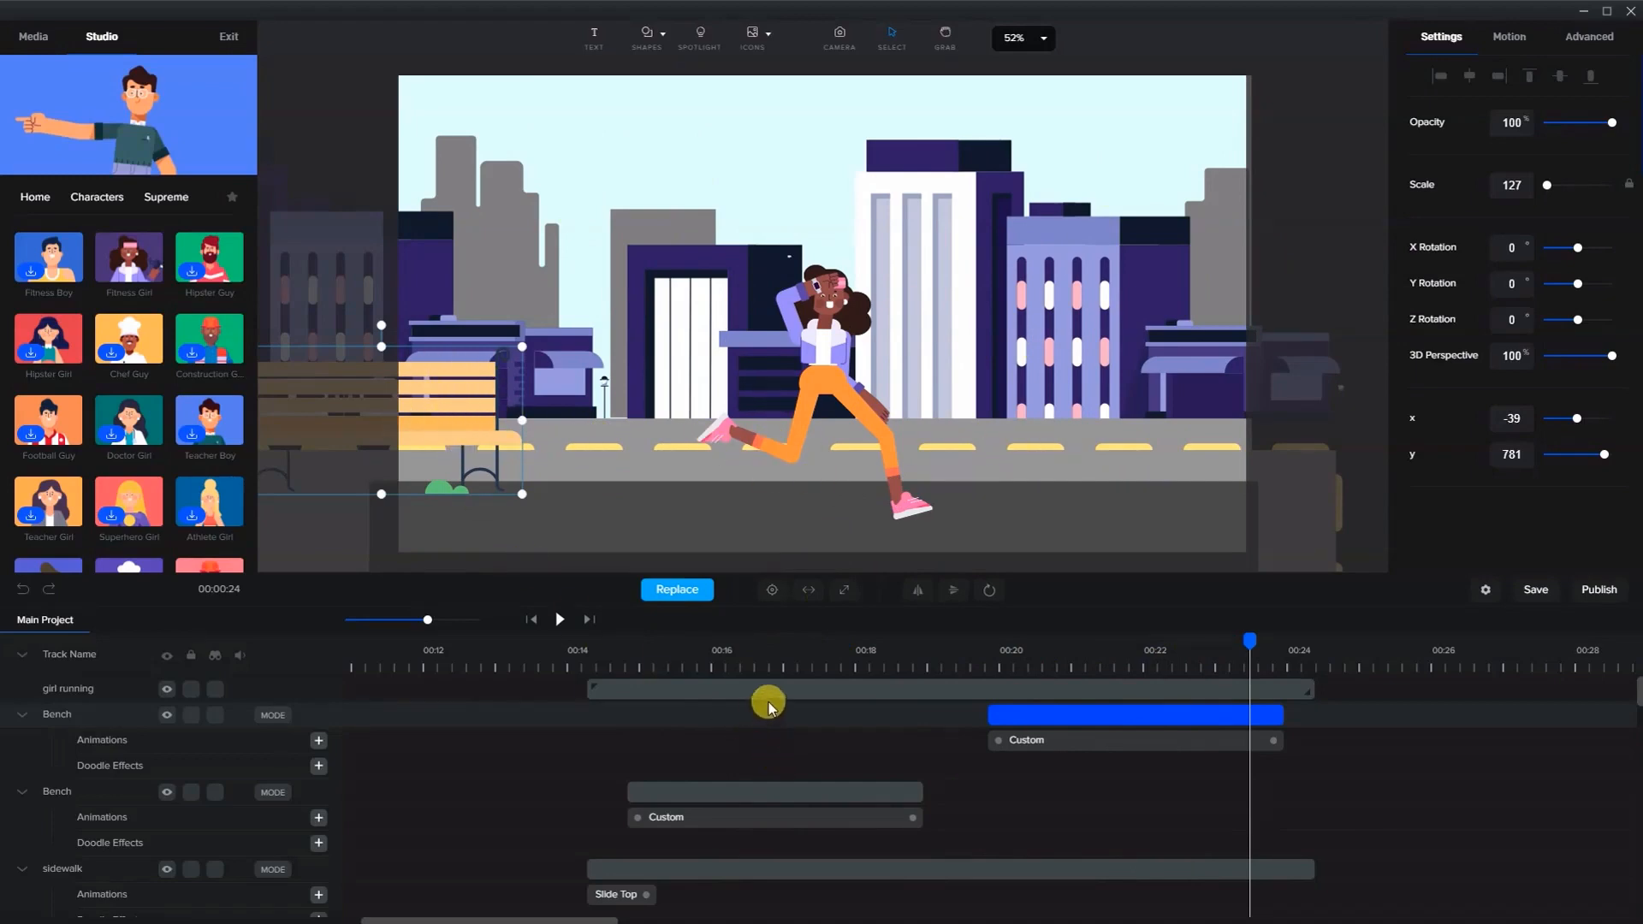
left_click(836, 266)
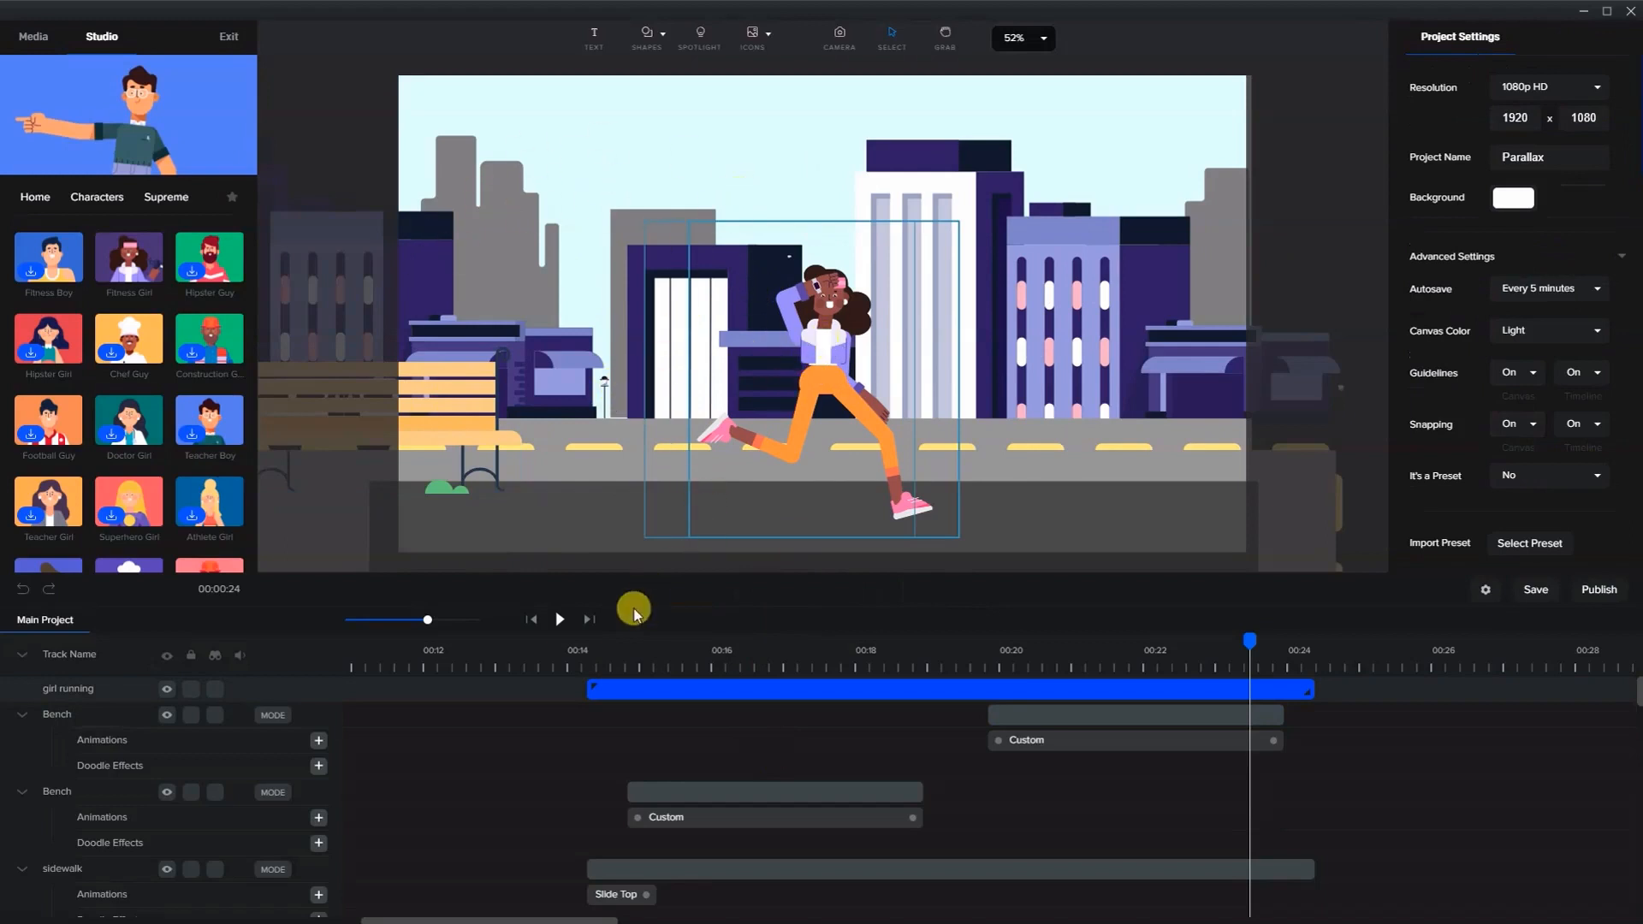
left_click_drag(589, 664, 585, 660)
left_click(556, 621)
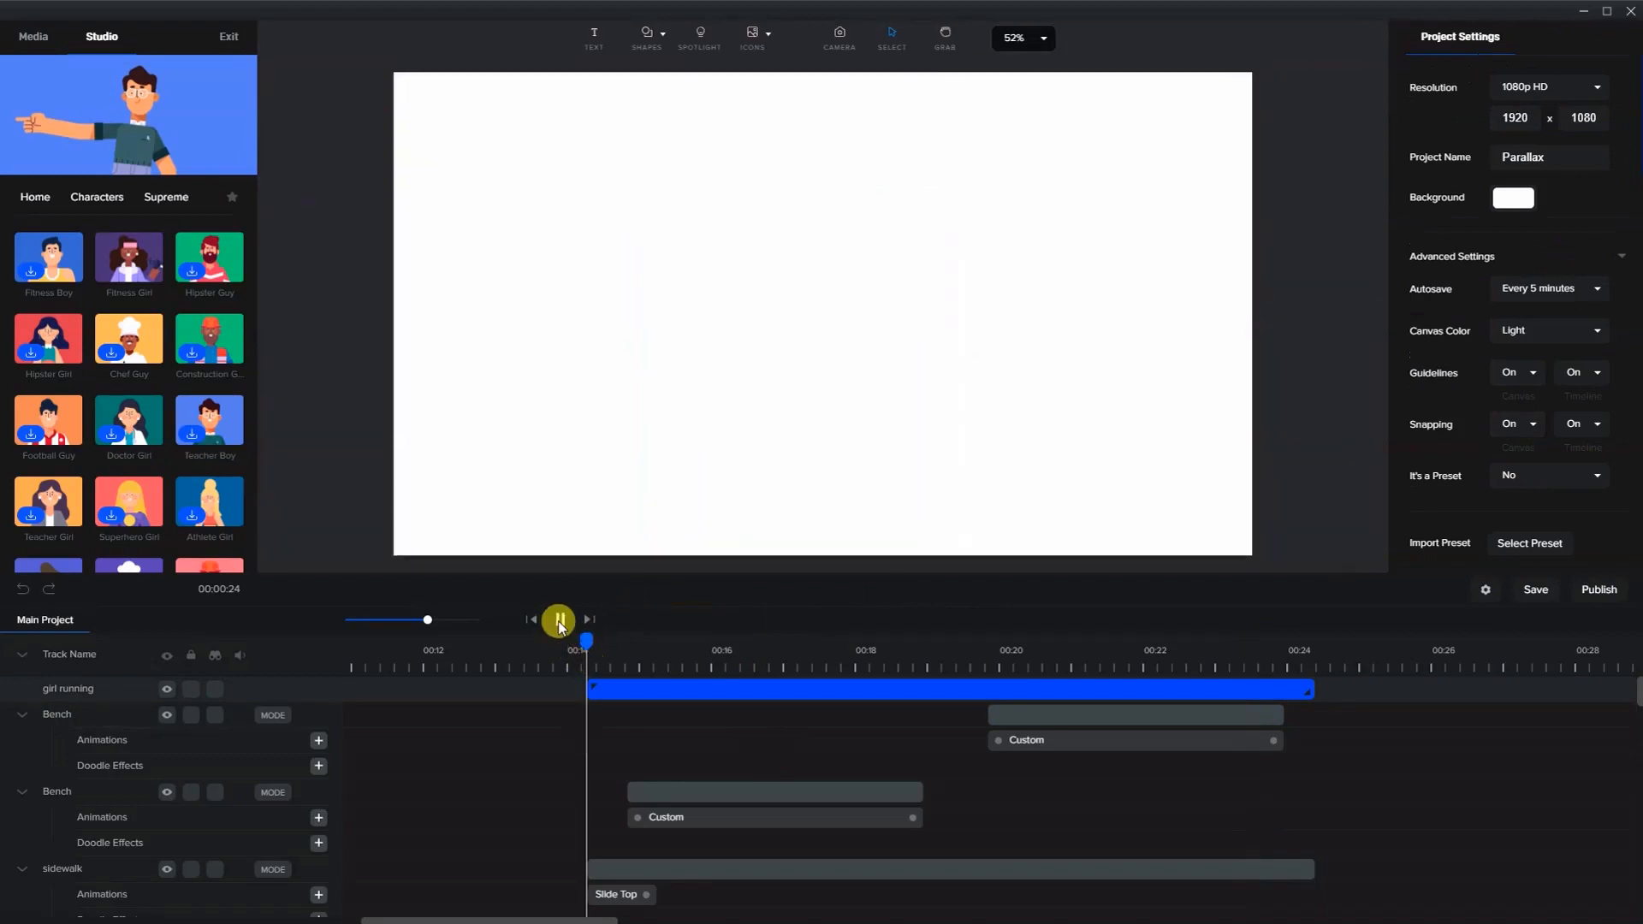